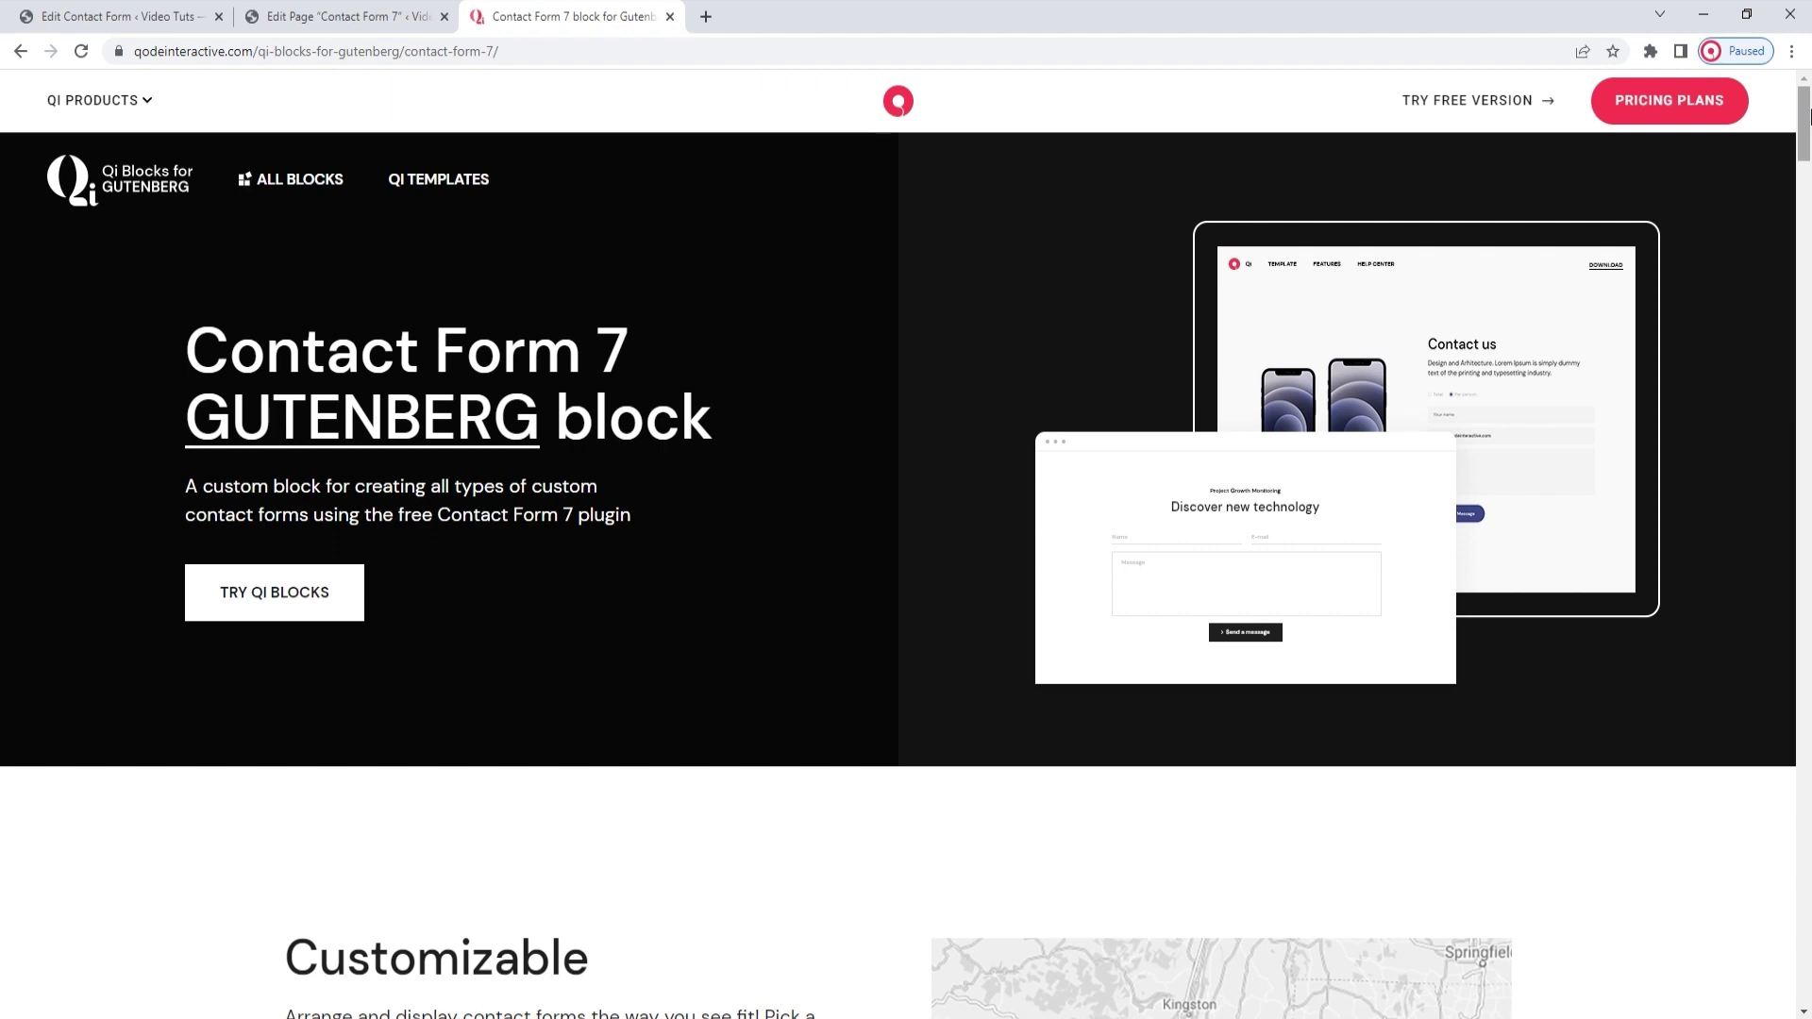
Scroll the Contact Form 7 demo page past Book appointment, Subscribe Now and Captivating forms to Contact Us and Newsletter
{"action": "left_click_drag", "start_coordinate": [1804, 111], "coordinate": [1804, 245]}
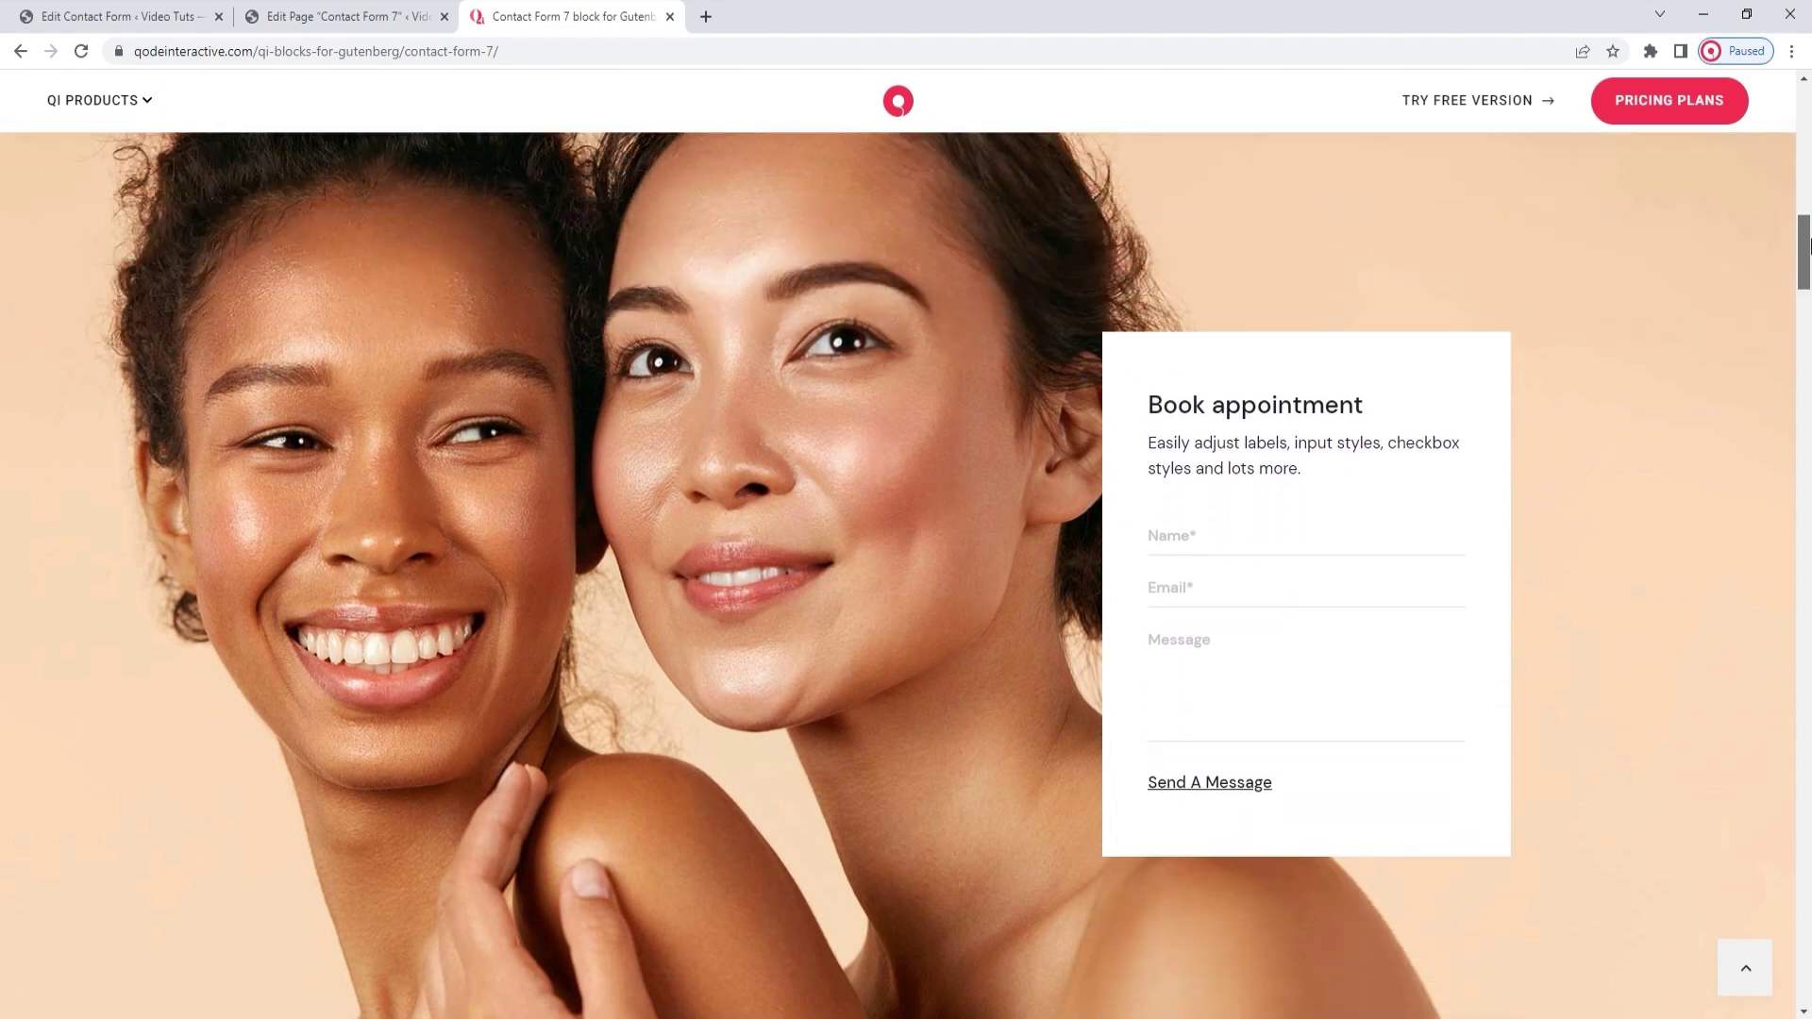
{"action": "left_click_drag", "start_coordinate": [1804, 246], "coordinate": [1804, 304]}
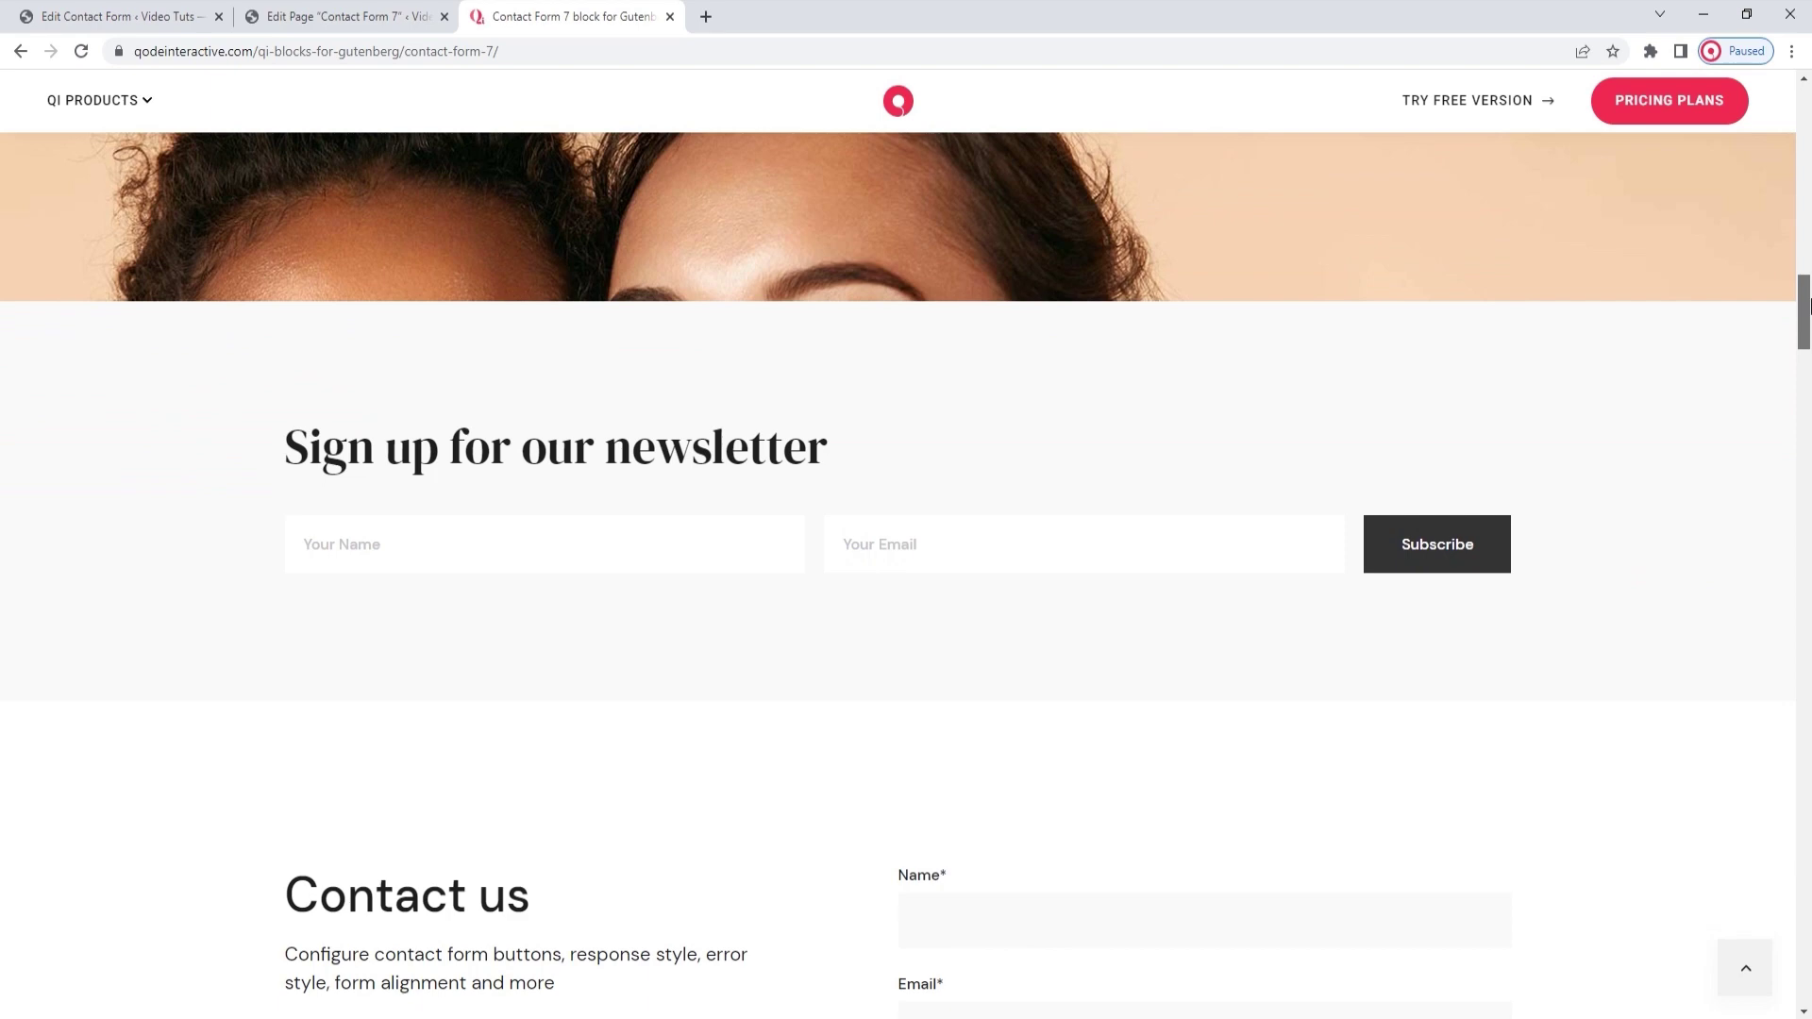
{"action": "left_click_drag", "start_coordinate": [1804, 305], "coordinate": [1807, 432]}
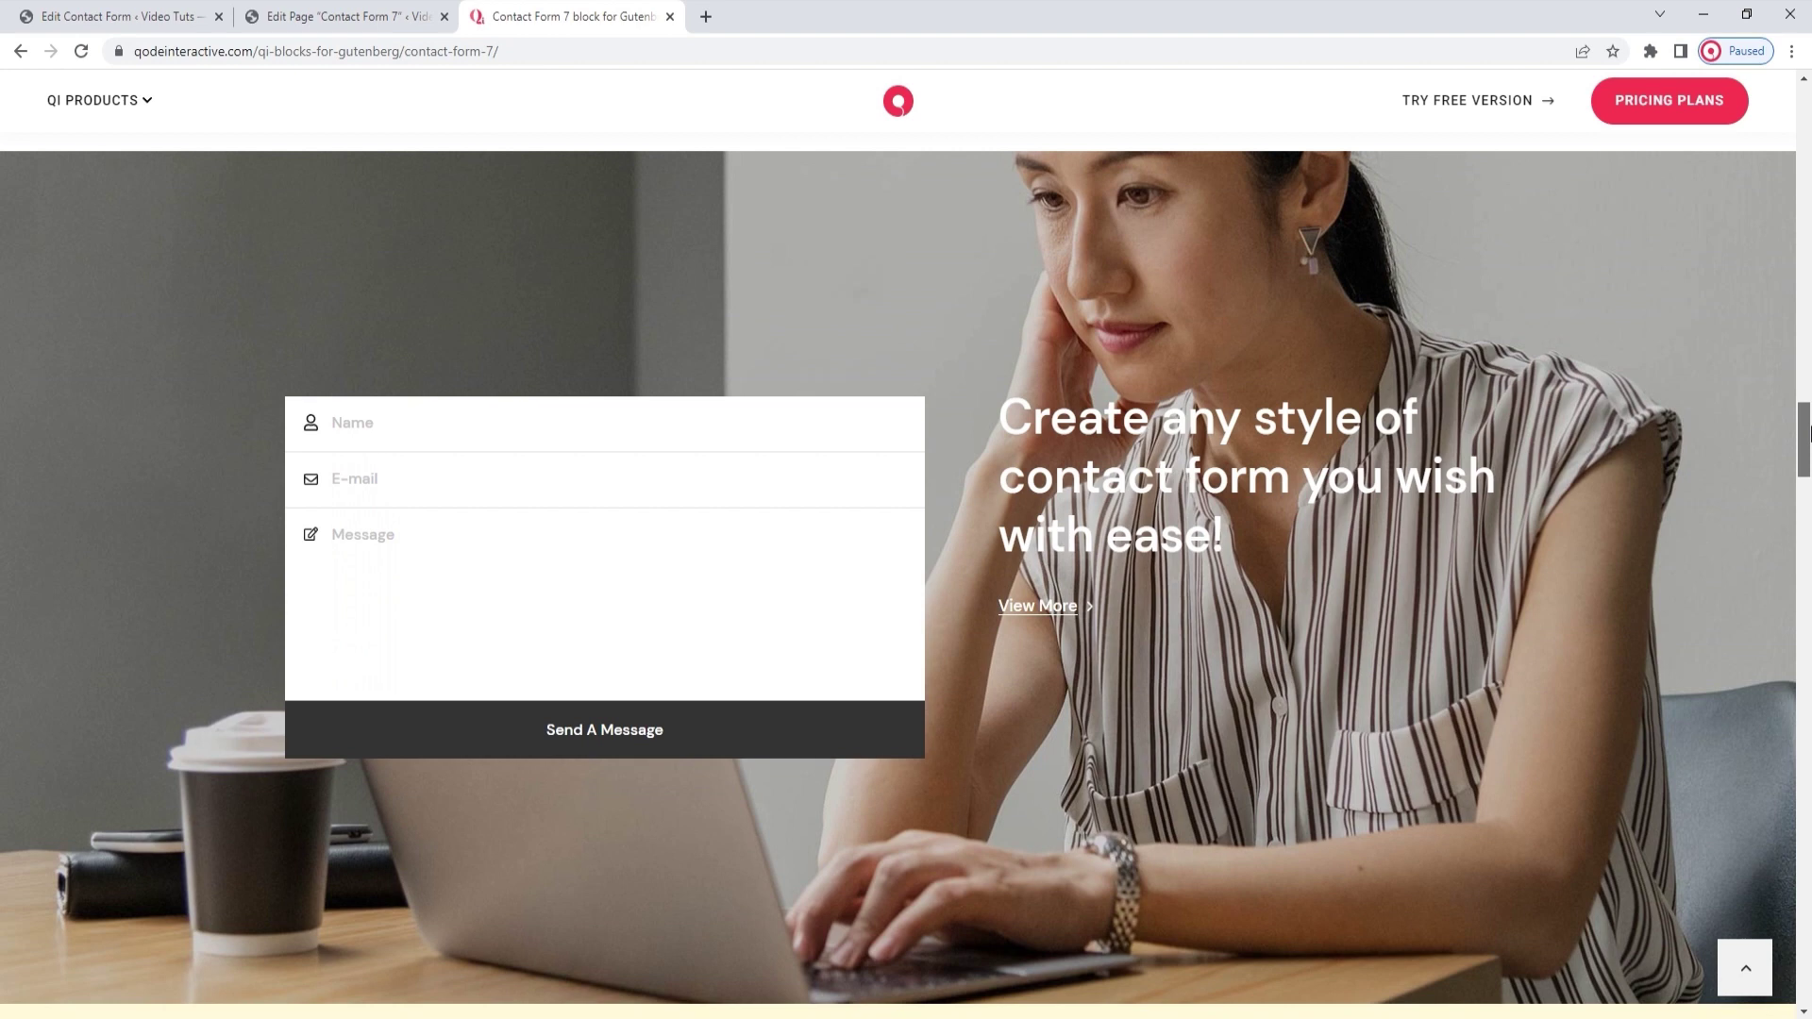
{"action": "left_click_drag", "start_coordinate": [1807, 432], "coordinate": [1807, 486]}
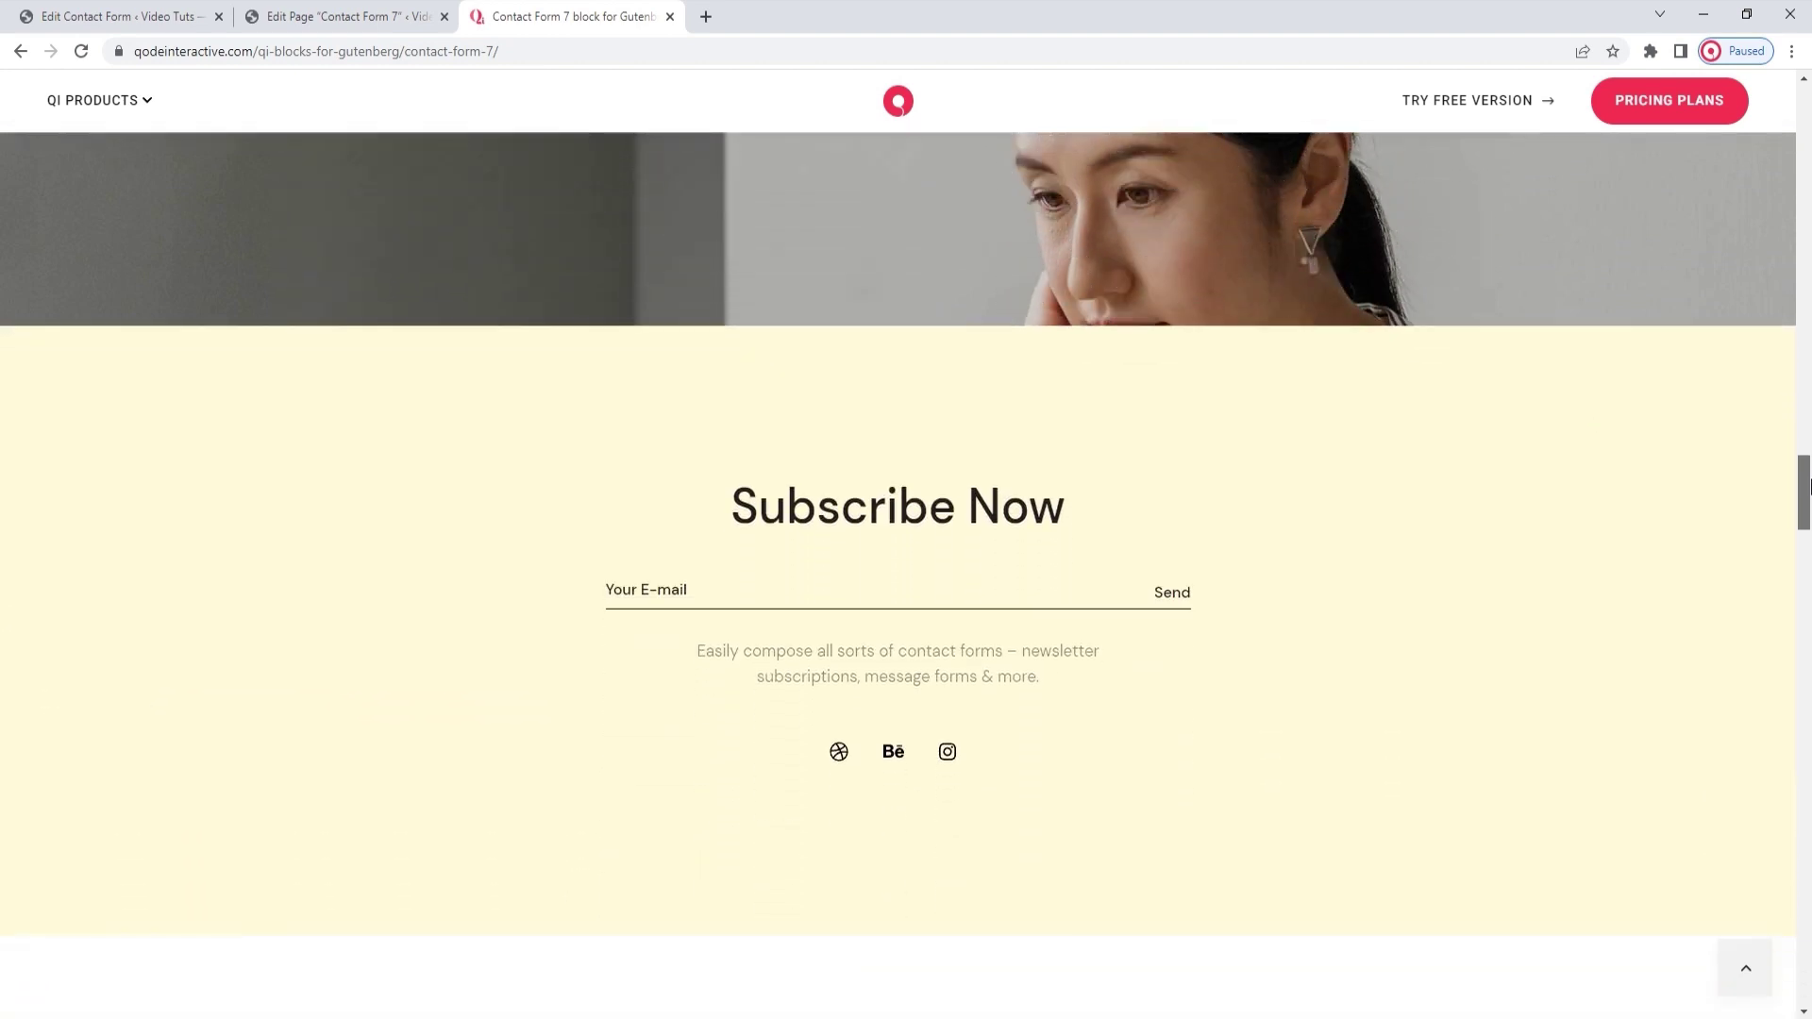
{"action": "left_click_drag", "start_coordinate": [1807, 486], "coordinate": [1807, 552]}
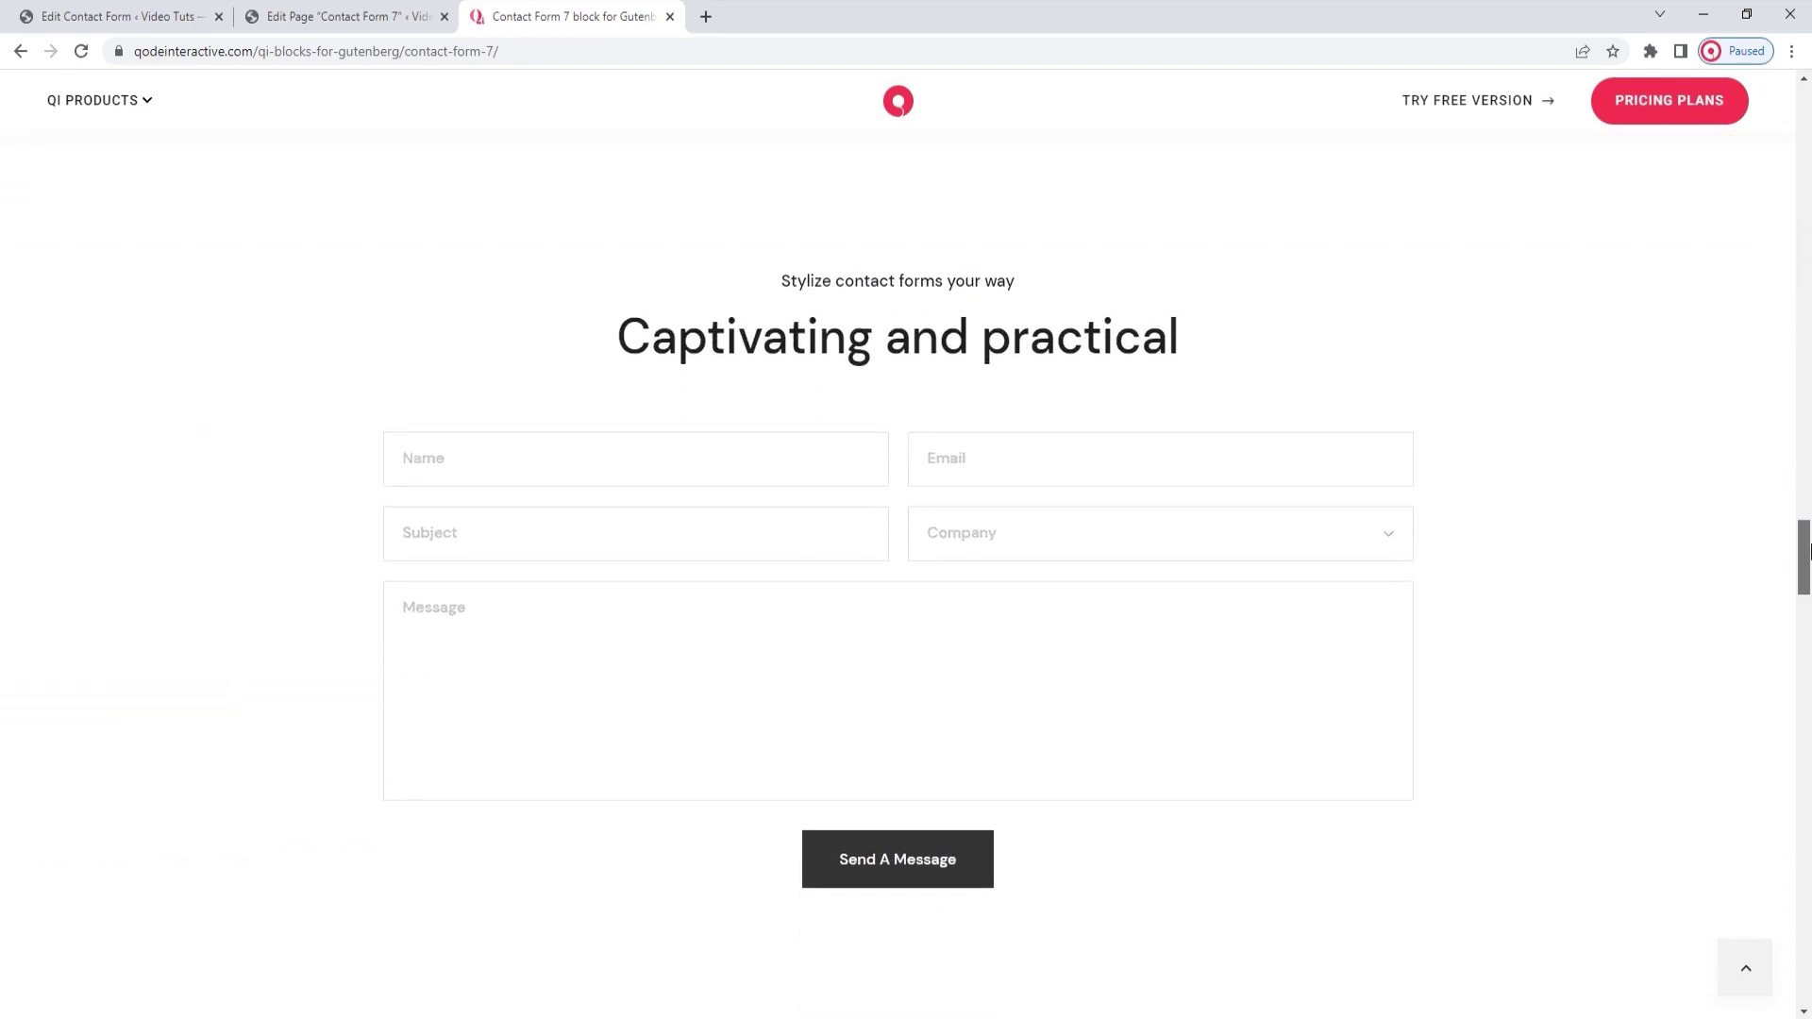
{"action": "left_click_drag", "start_coordinate": [1807, 552], "coordinate": [1807, 604]}
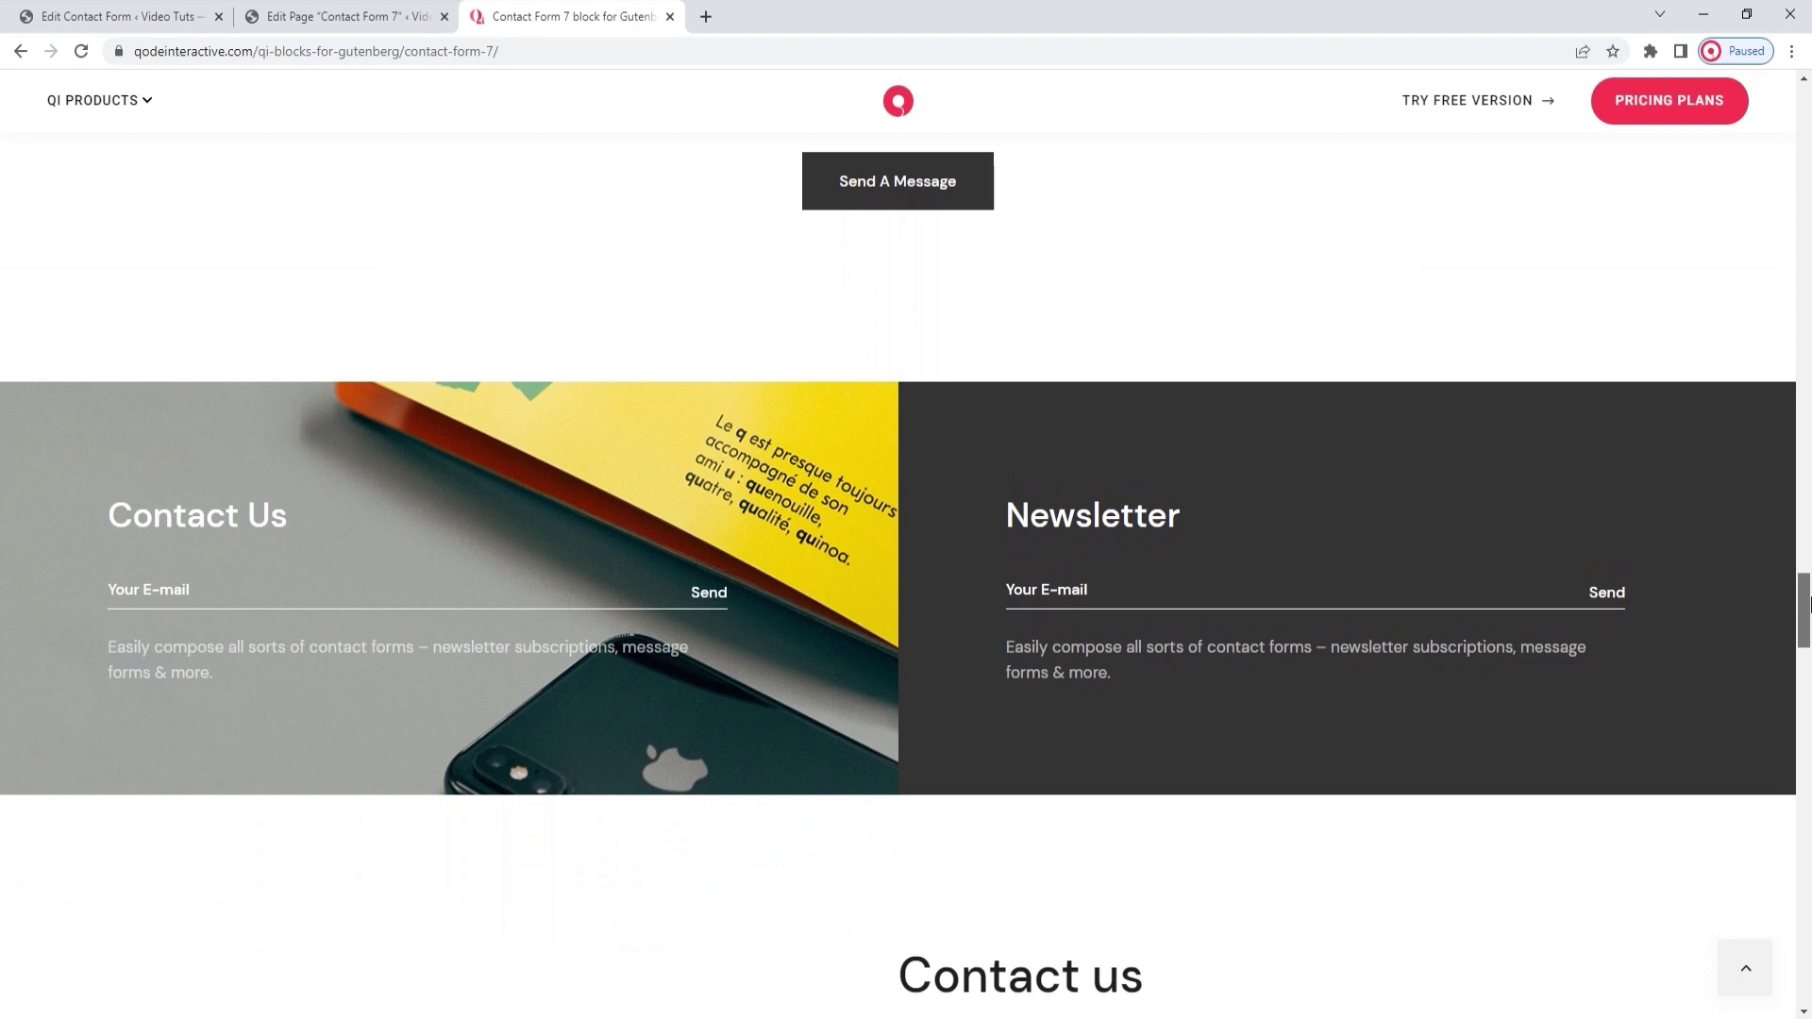
Scroll through the Make a reservation and Step by step demos, then go to Contact Form 2's edit page
{"action": "left_click_drag", "start_coordinate": [1807, 604], "coordinate": [1806, 745]}
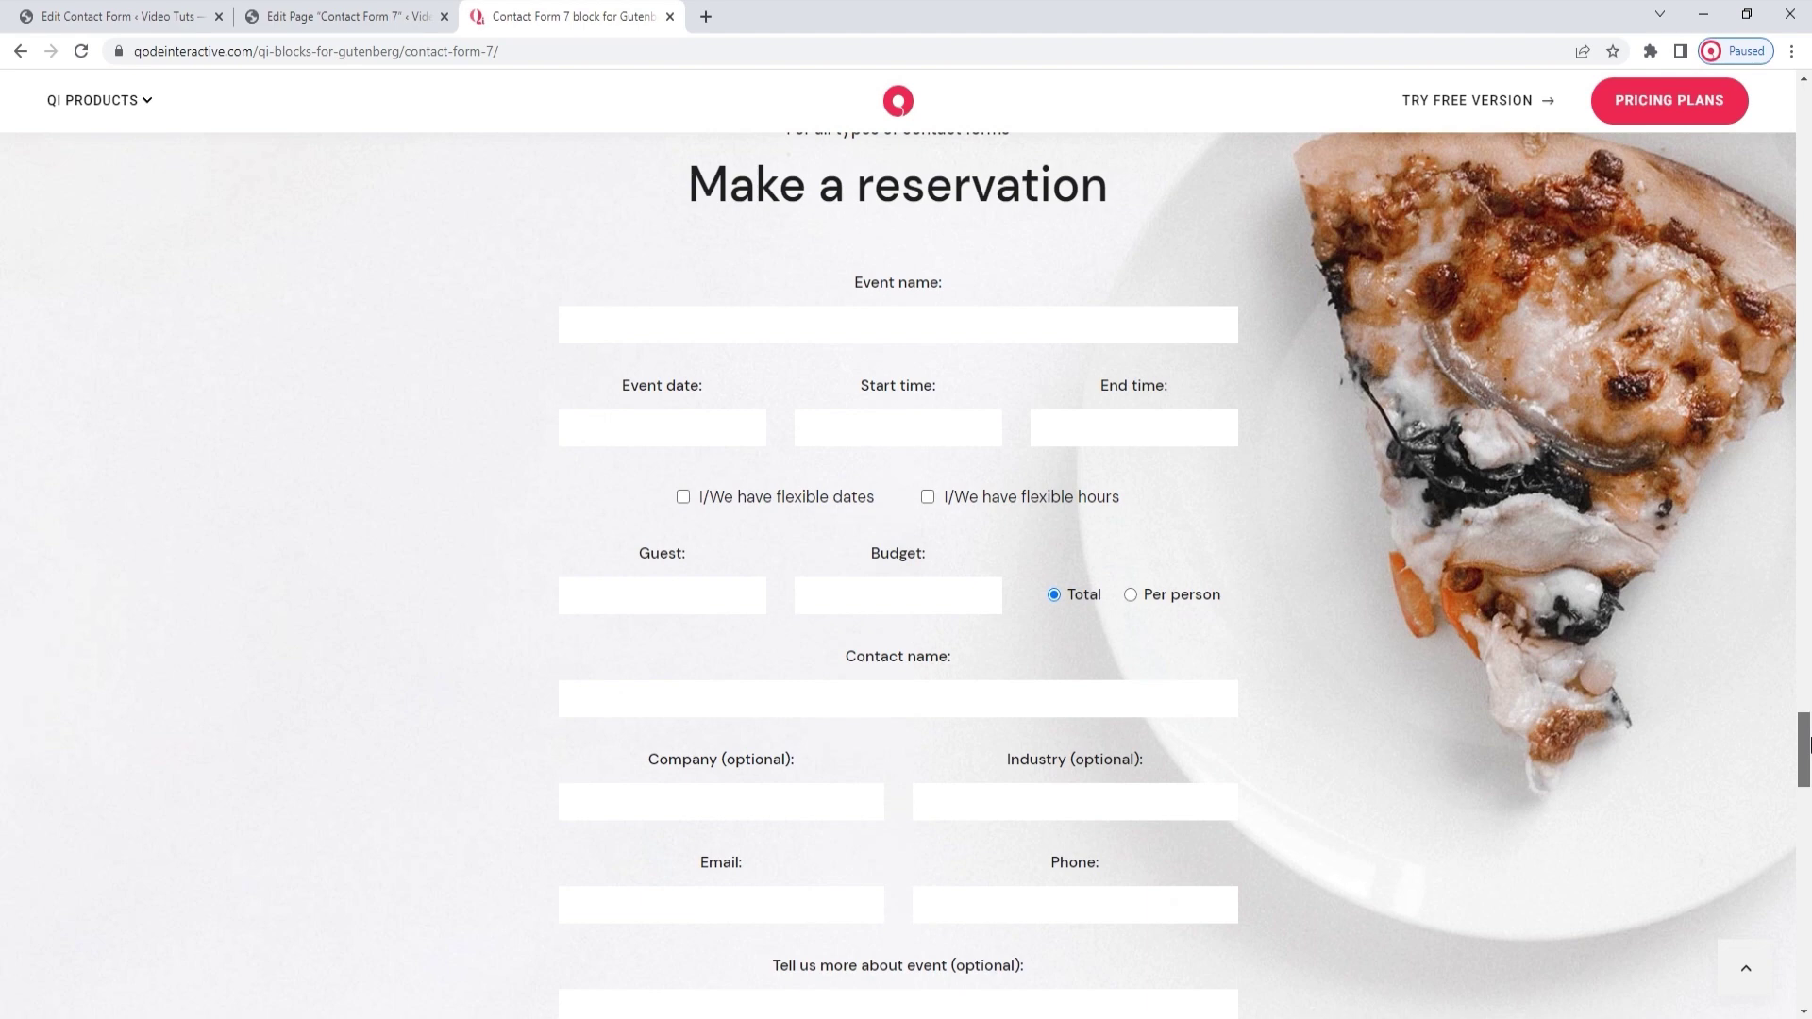
{"action": "left_click_drag", "start_coordinate": [1808, 746], "coordinate": [1807, 910]}
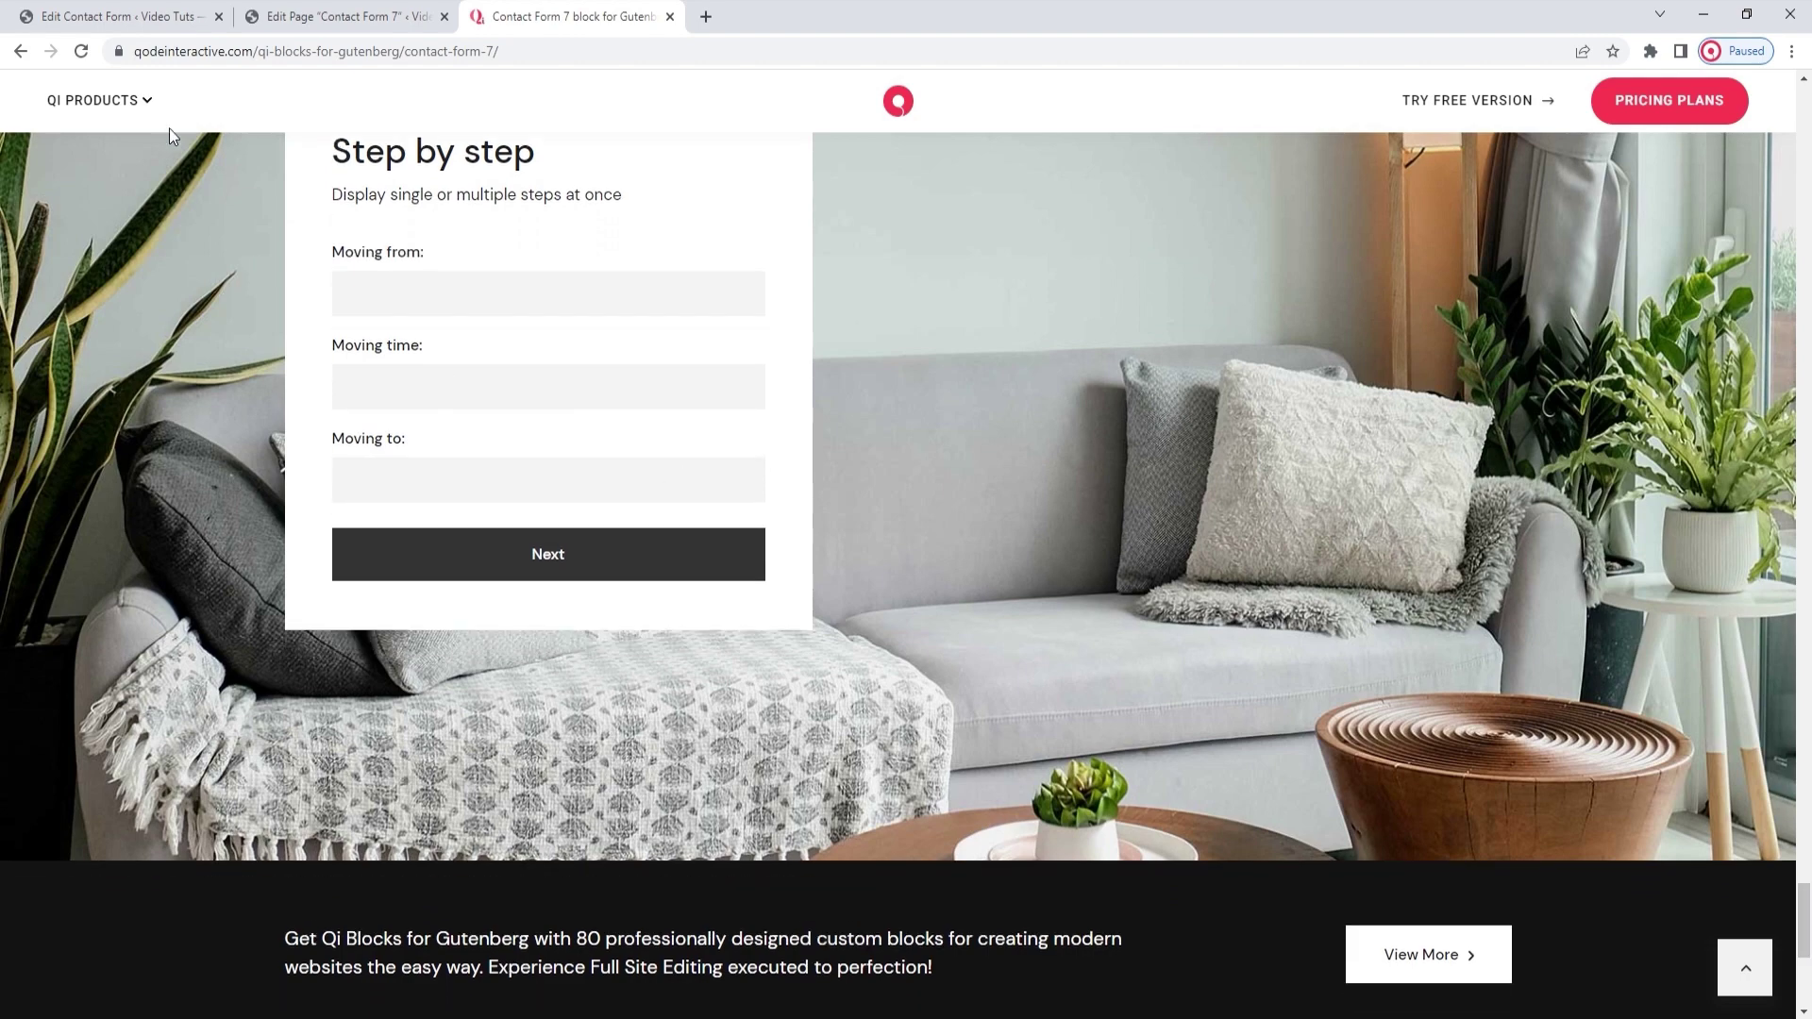
{"action": "left_click", "coordinate": [123, 17]}
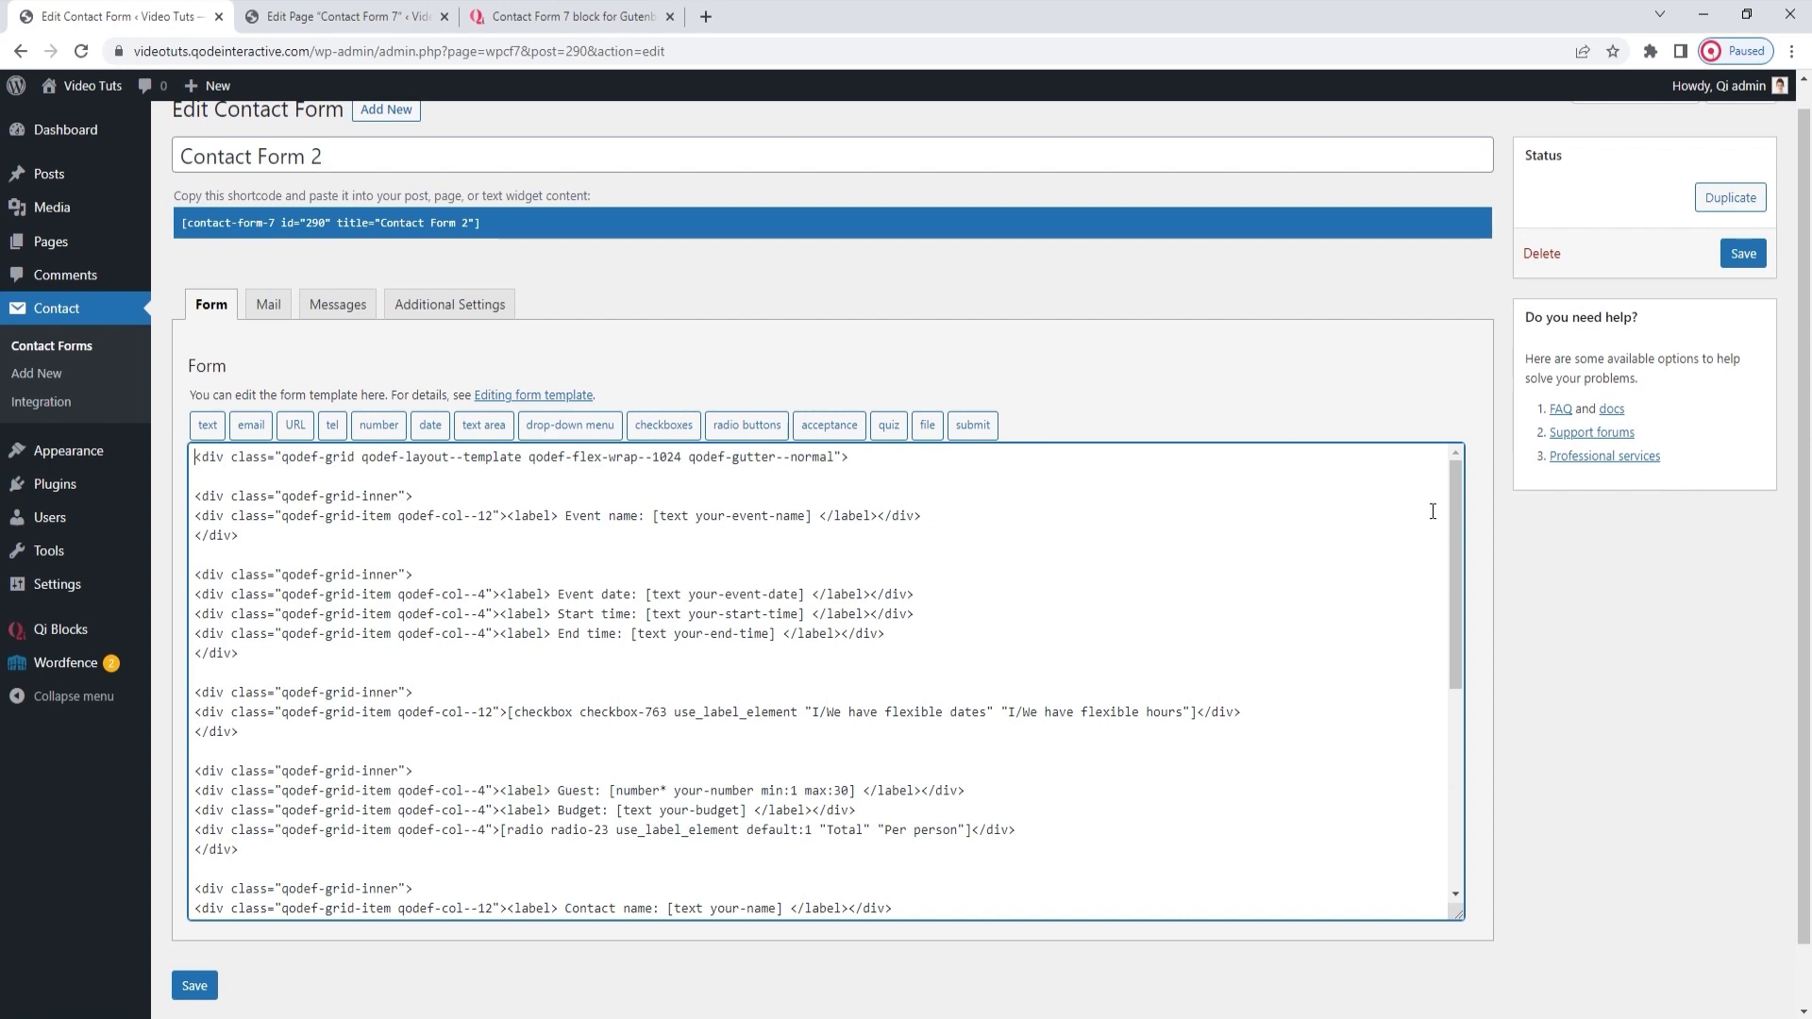
Review Contact Form 2's qodef reservation template markup, then return to the Contact Form 7 page editor
{"action": "mouse_move", "coordinate": [1453, 512]}
{"action": "left_mouse_down"}
{"action": "mouse_move", "coordinate": [1444, 718]}
{"action": "mouse_move", "coordinate": [1457, 489]}
{"action": "left_mouse_up"}
{"action": "left_click", "coordinate": [394, 26]}
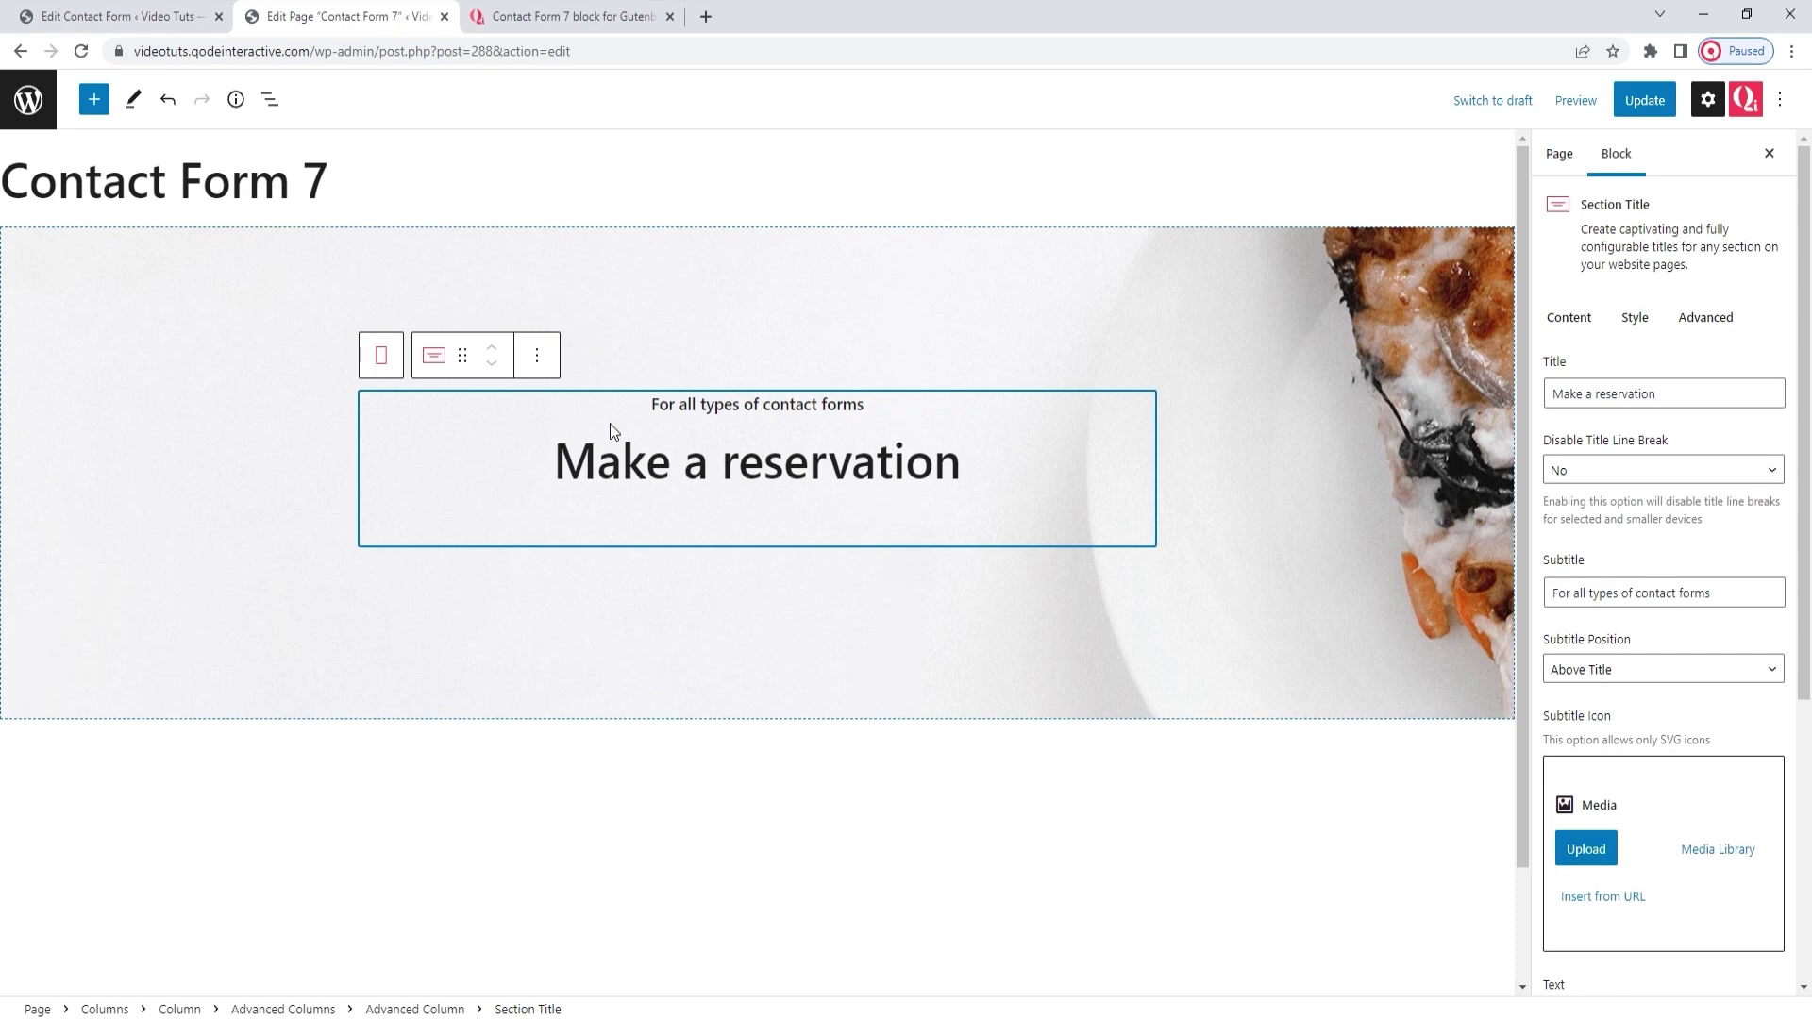
{"action": "left_click", "coordinate": [94, 101]}
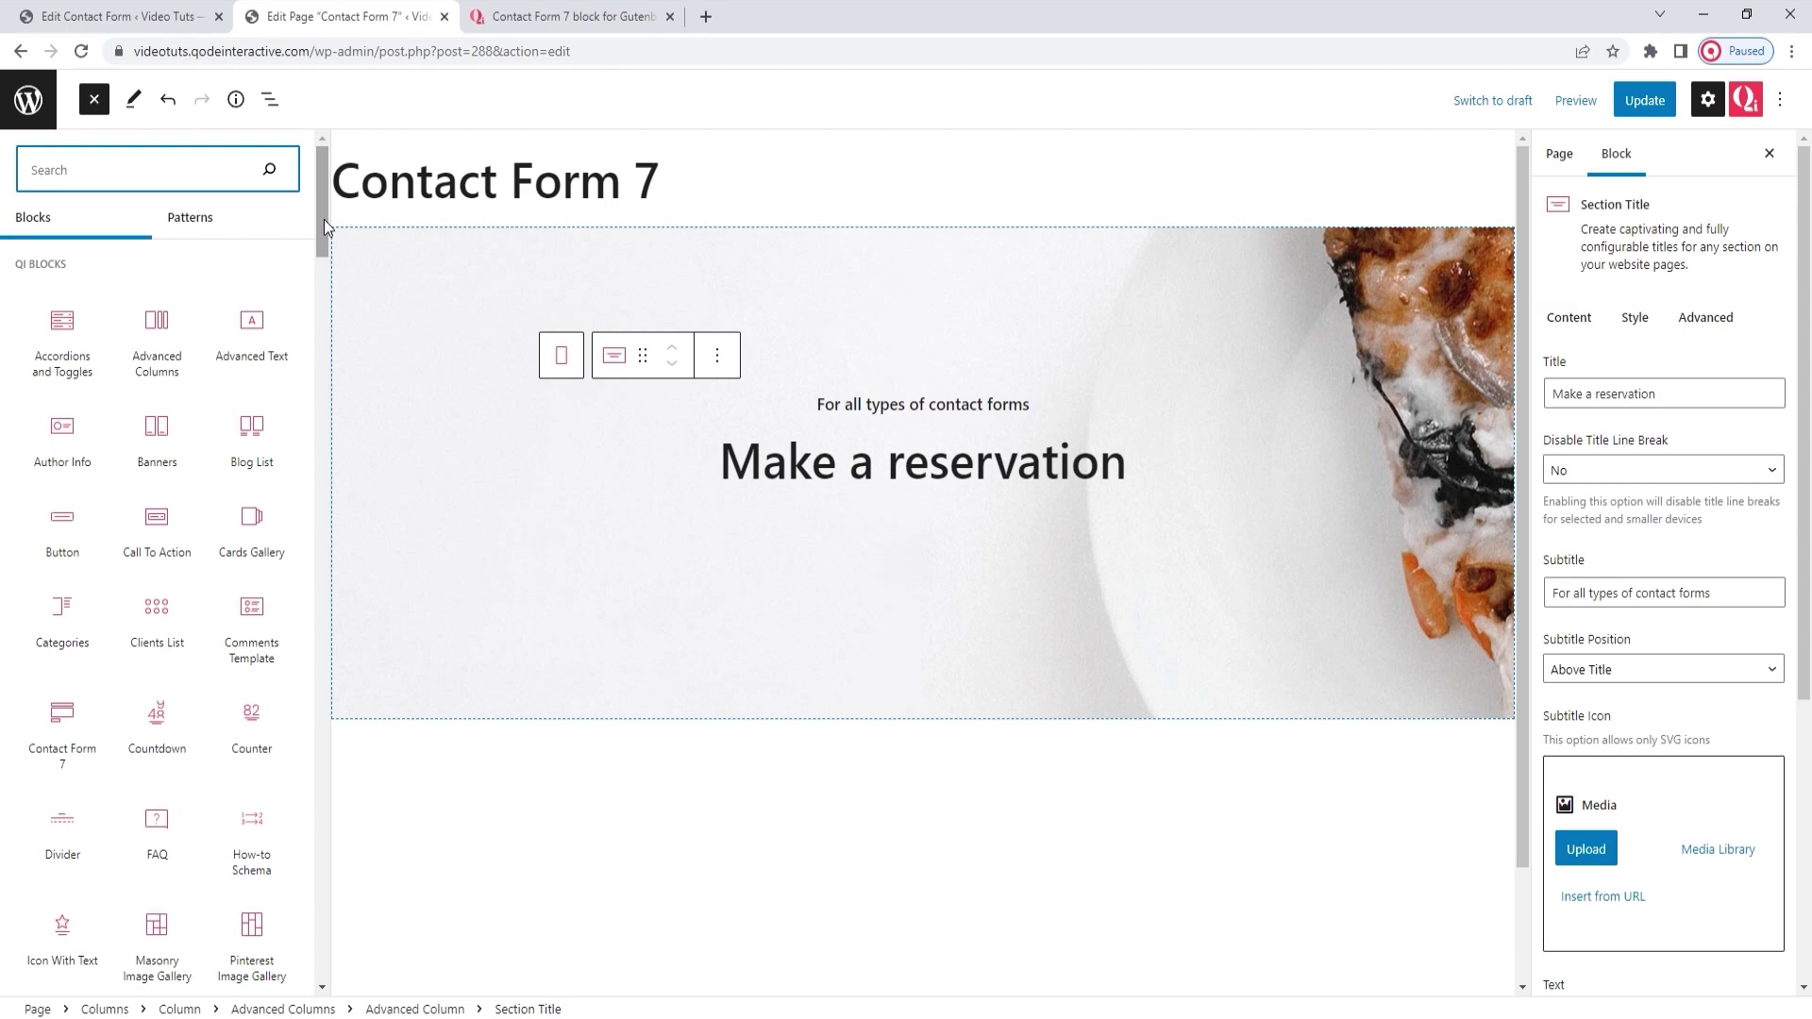
{"action": "left_click_drag", "start_coordinate": [325, 219], "coordinate": [329, 953]}
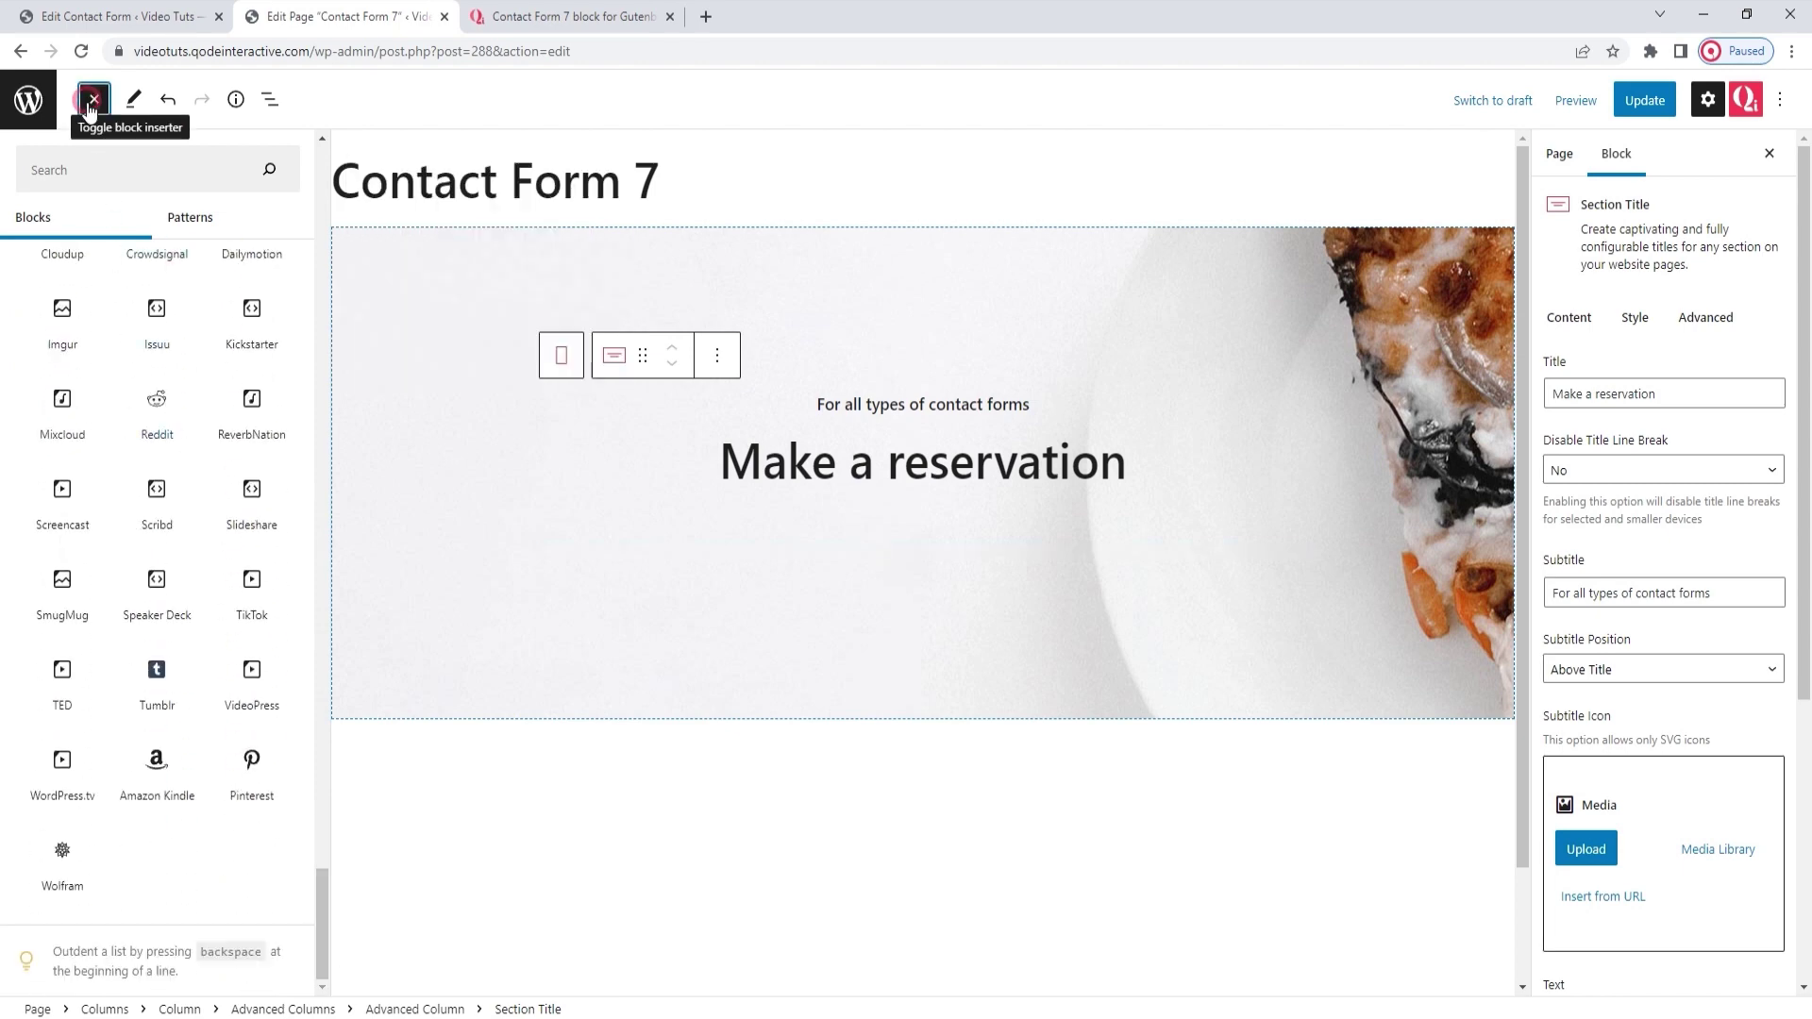
{"action": "left_click", "coordinate": [93, 101]}
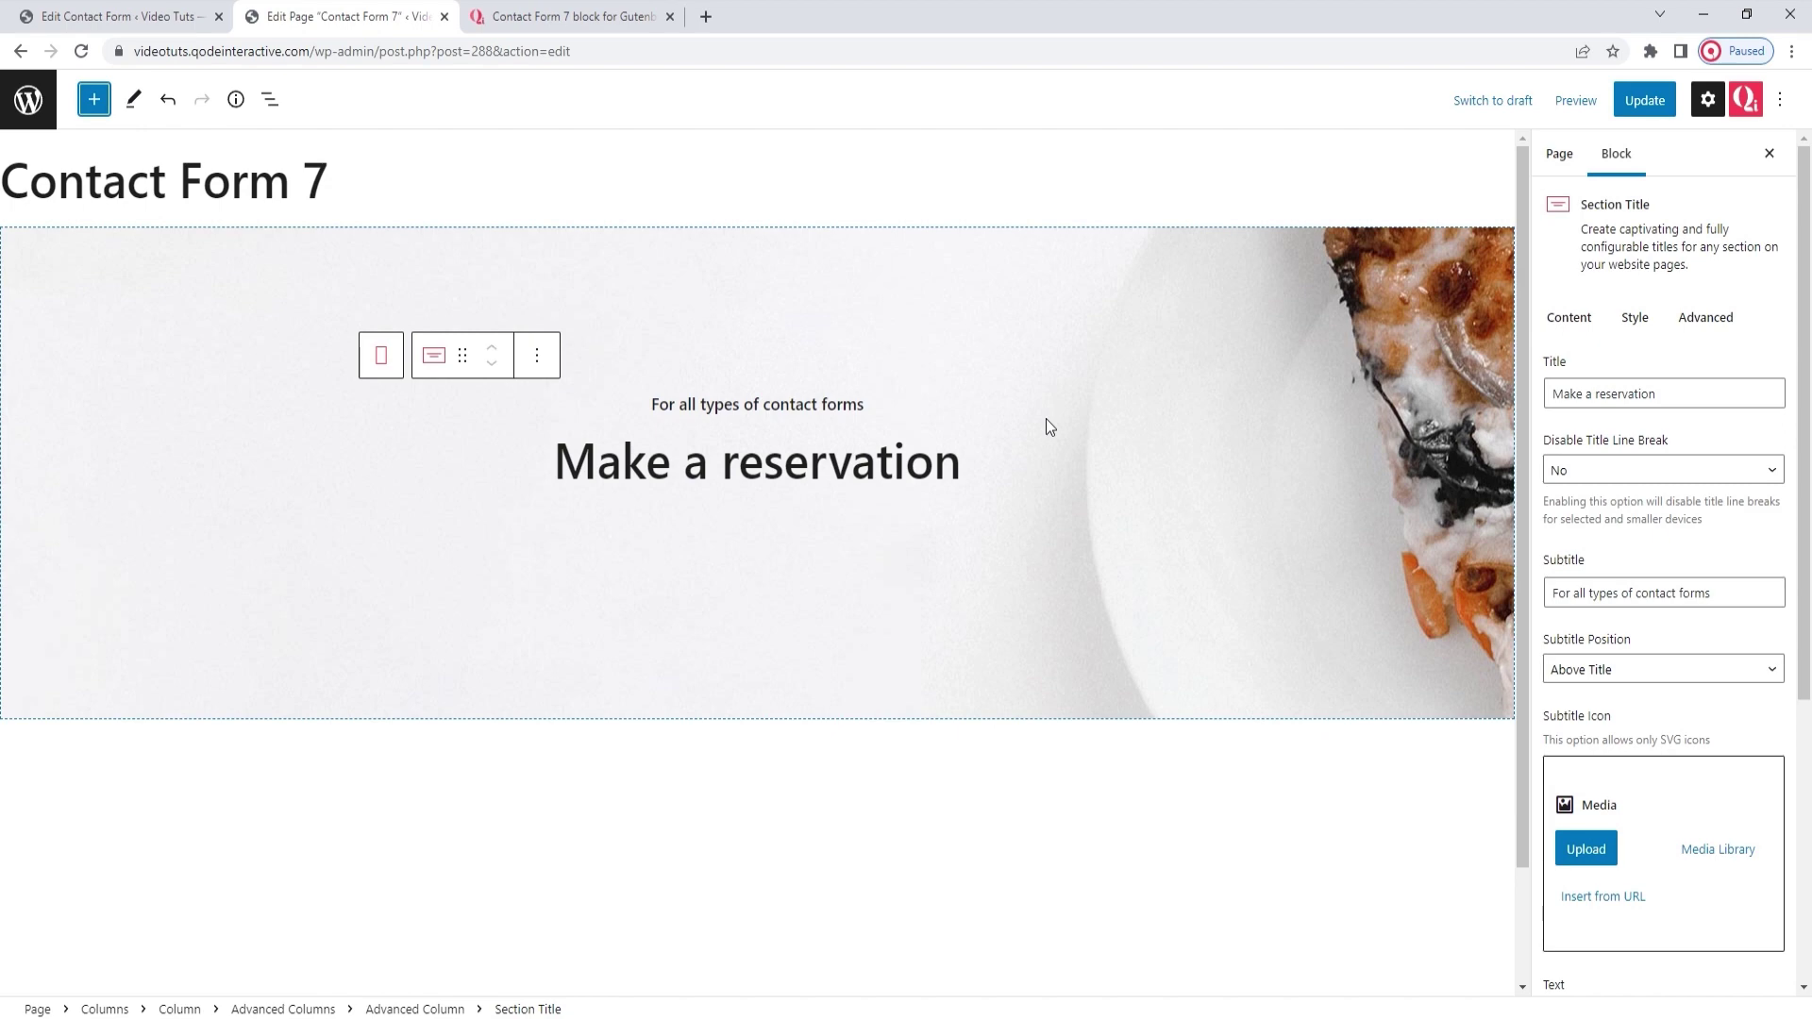
{"action": "left_click", "coordinate": [1035, 409]}
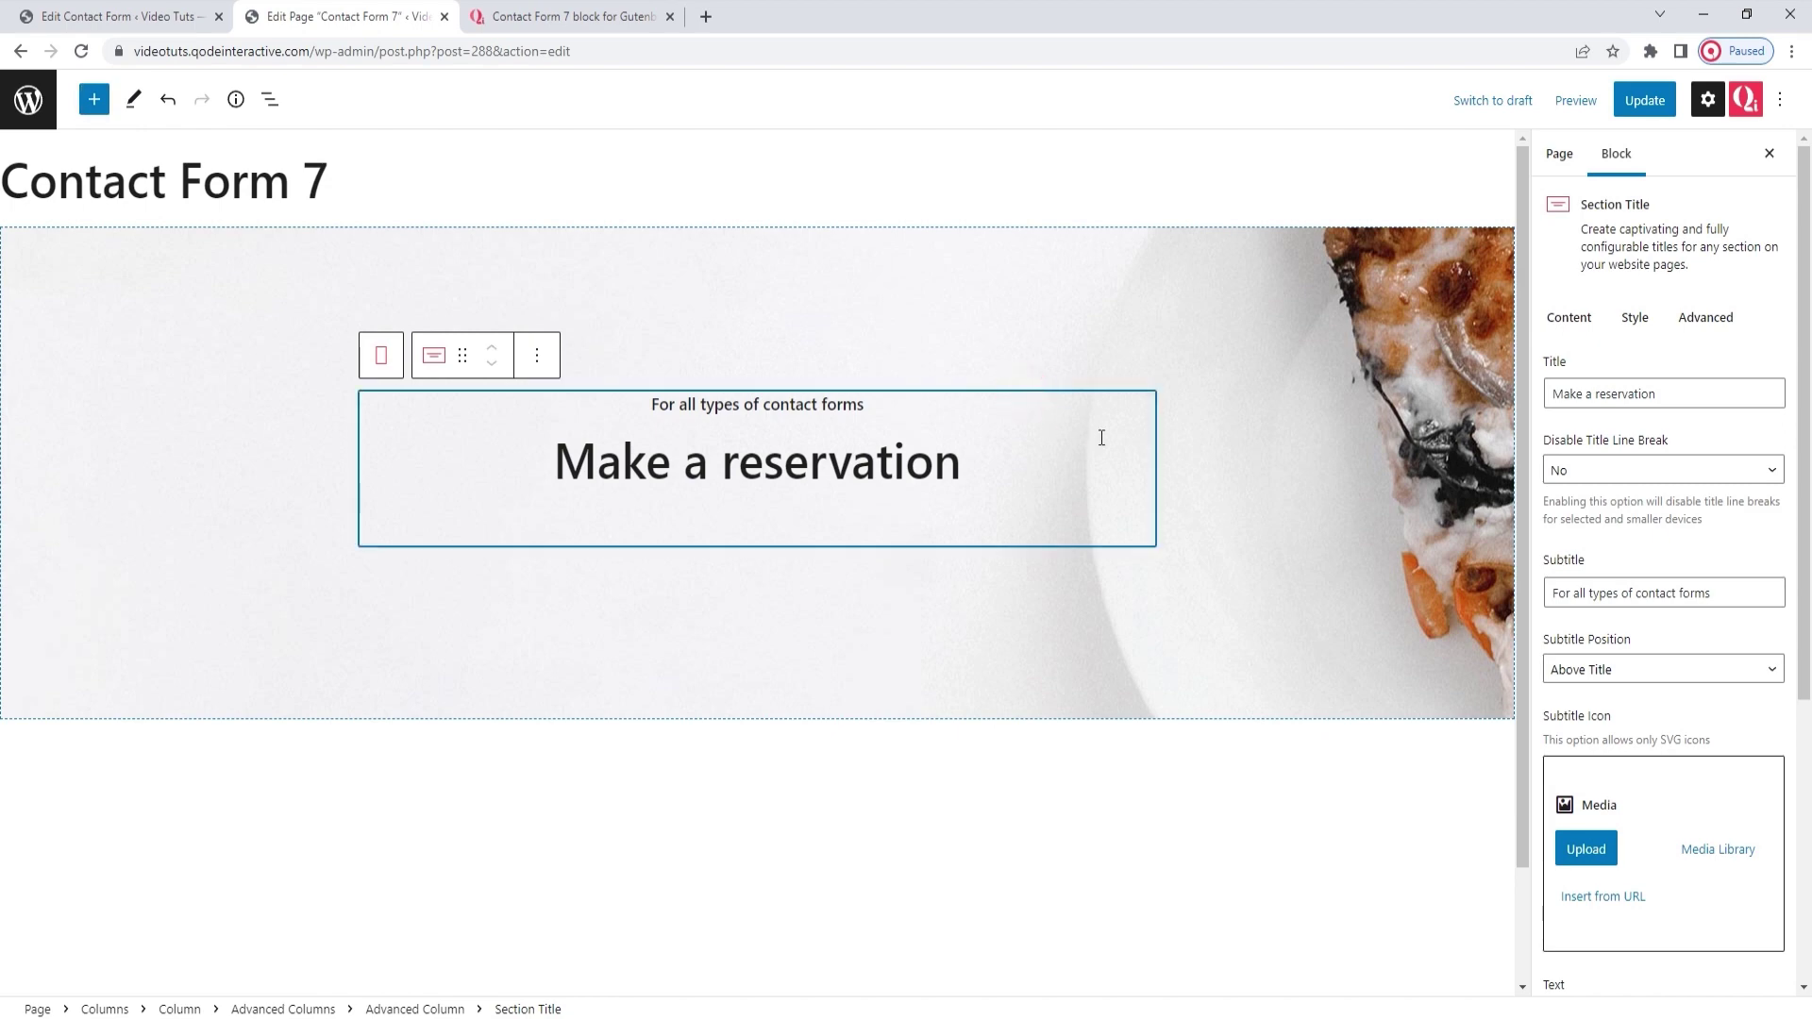
Insert a Contact Form 7 block in a new block below the Make a reservation title
{"action": "key", "text": "Return"}
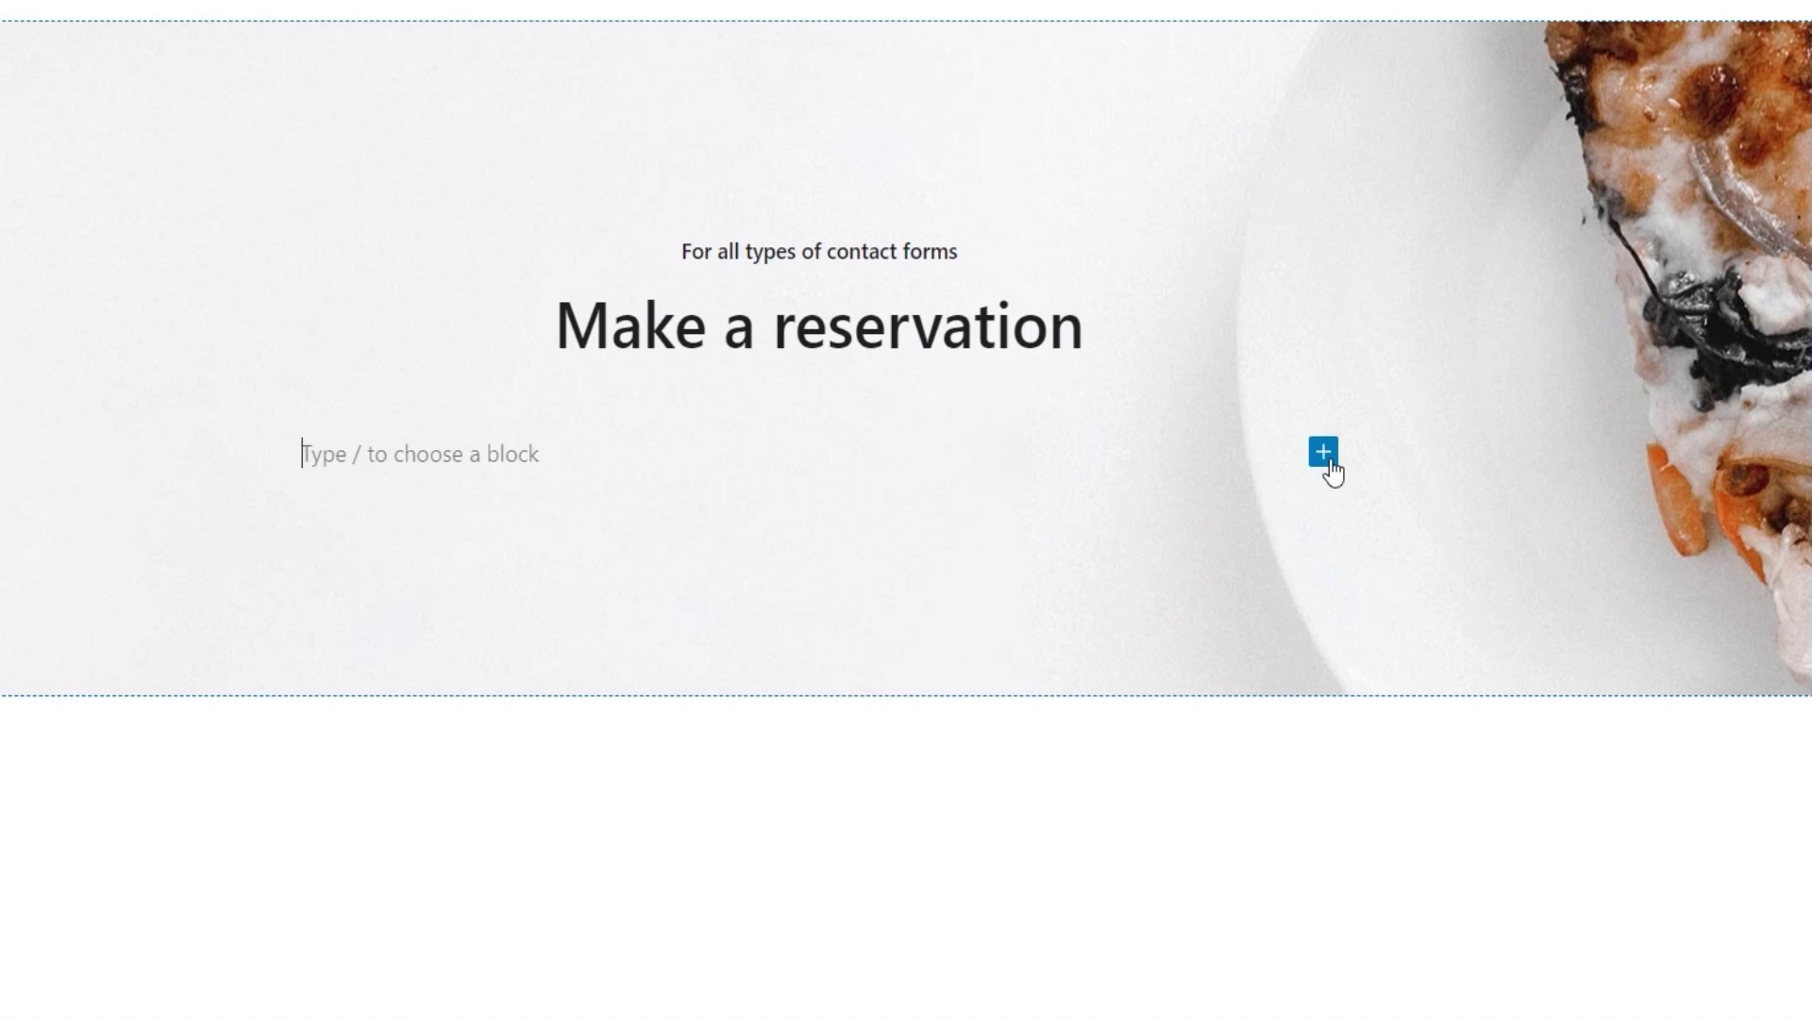
{"action": "left_click", "coordinate": [1323, 455]}
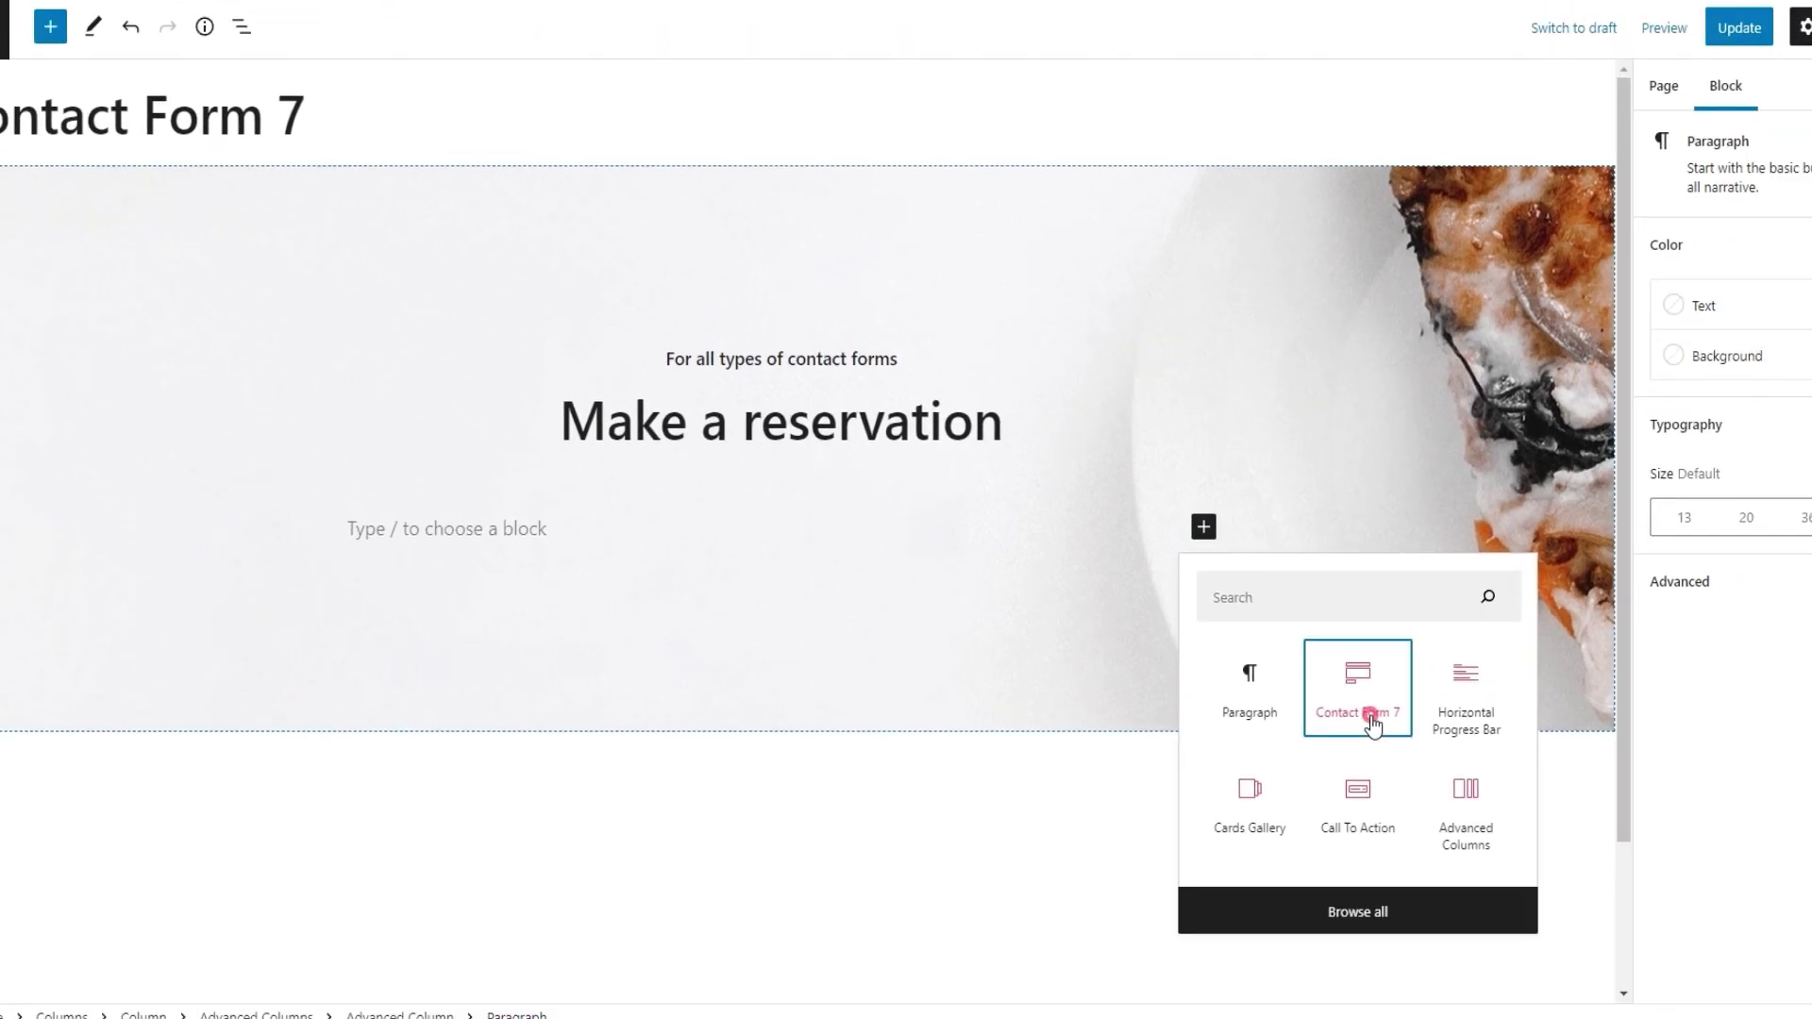
{"action": "left_click", "coordinate": [1526, 689]}
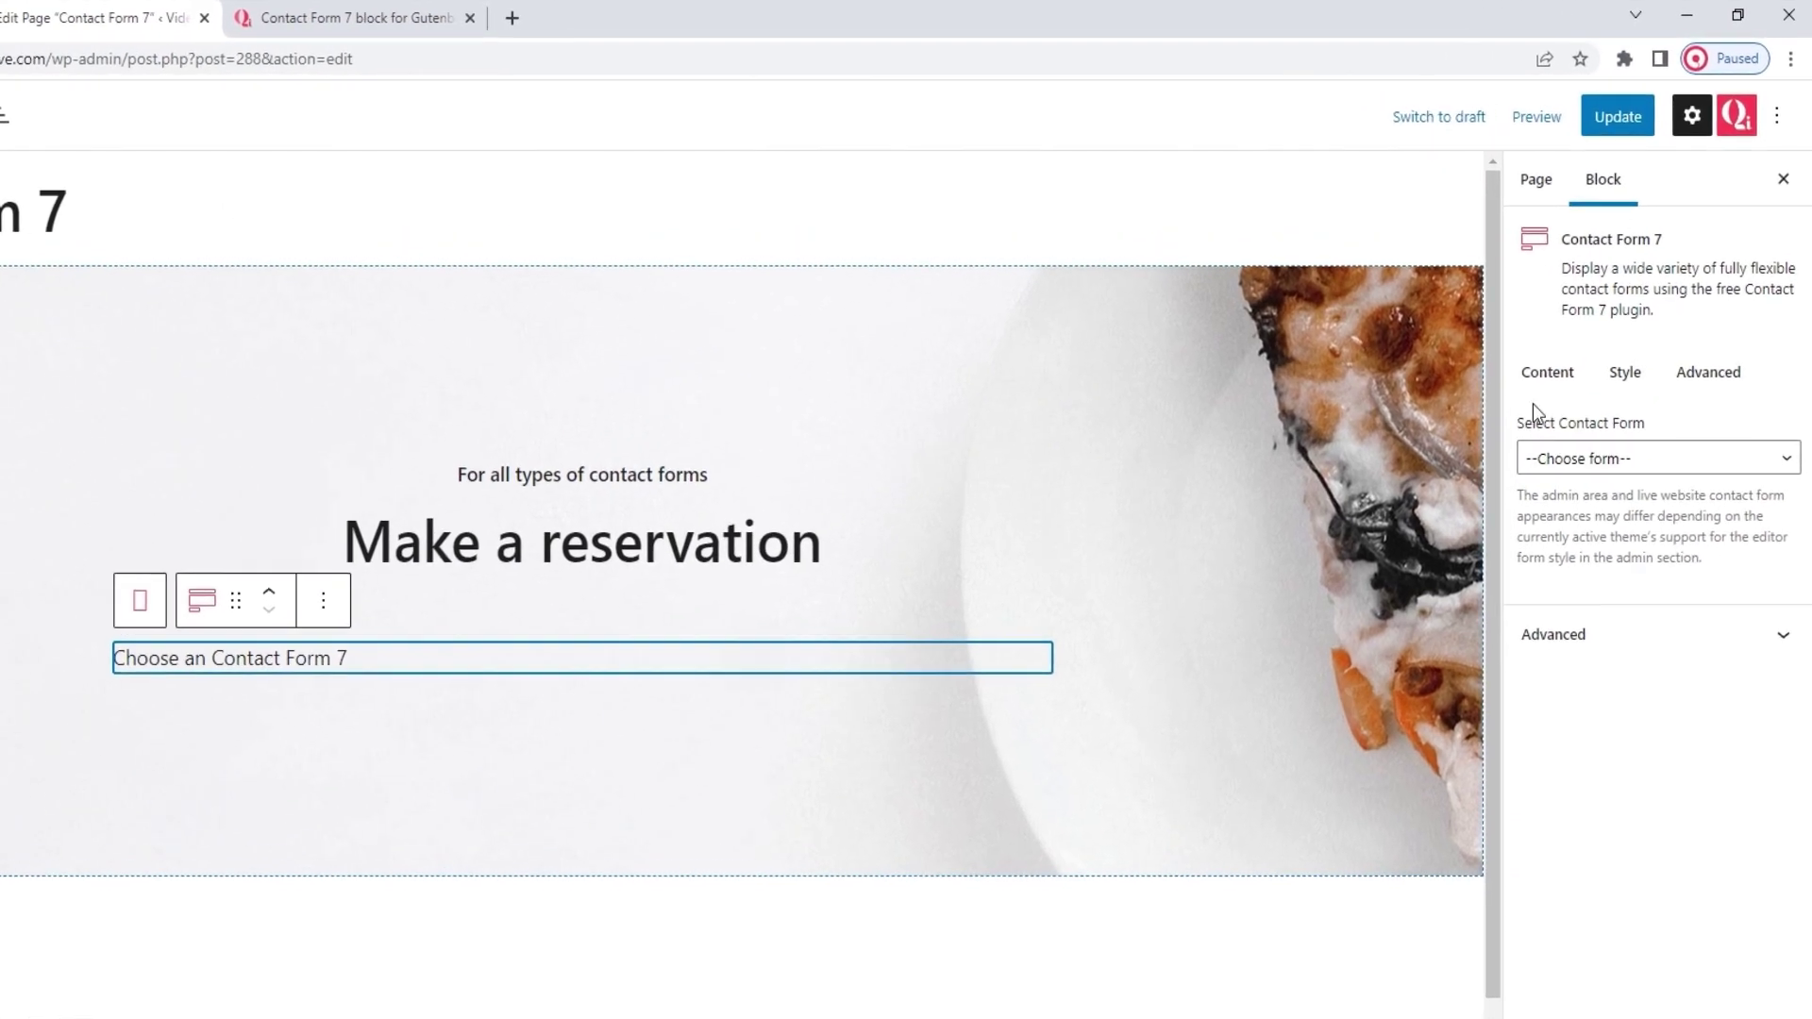
{"action": "left_click", "coordinate": [1577, 322]}
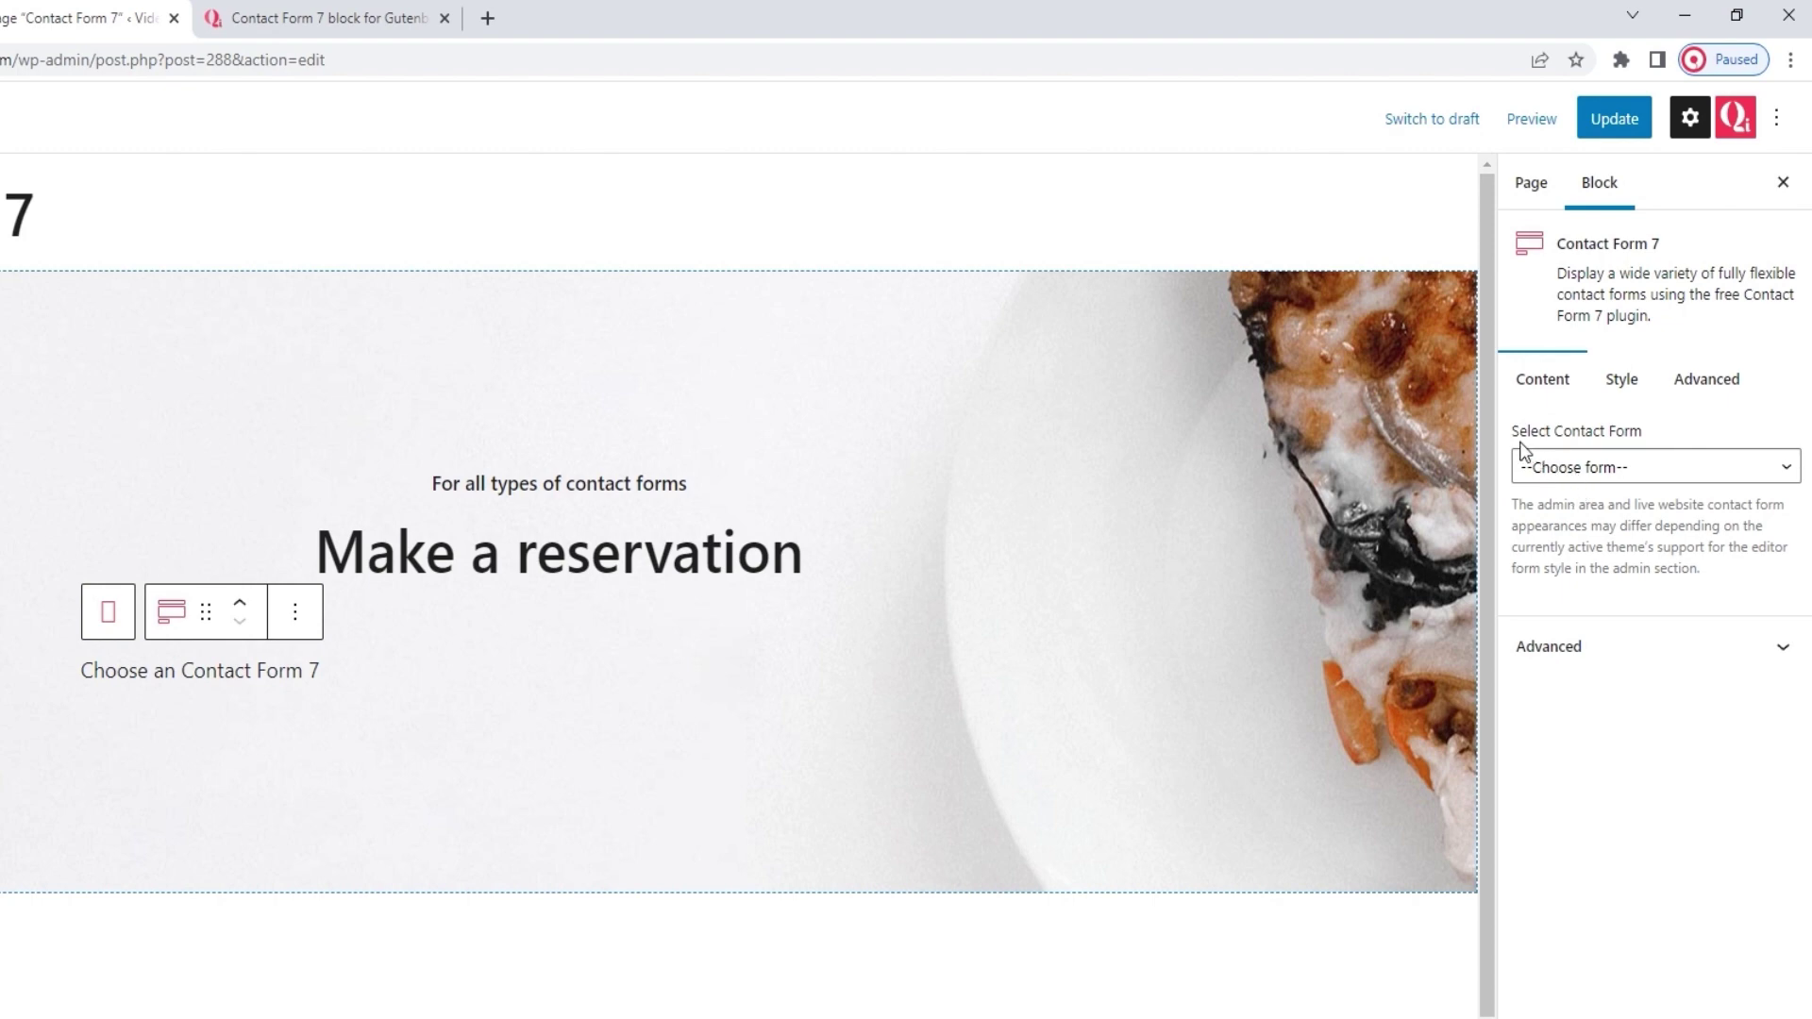
Pick Contact Form 2 in the block's Select Contact Form setting to show the reservation fields
{"action": "left_click", "coordinate": [1636, 477]}
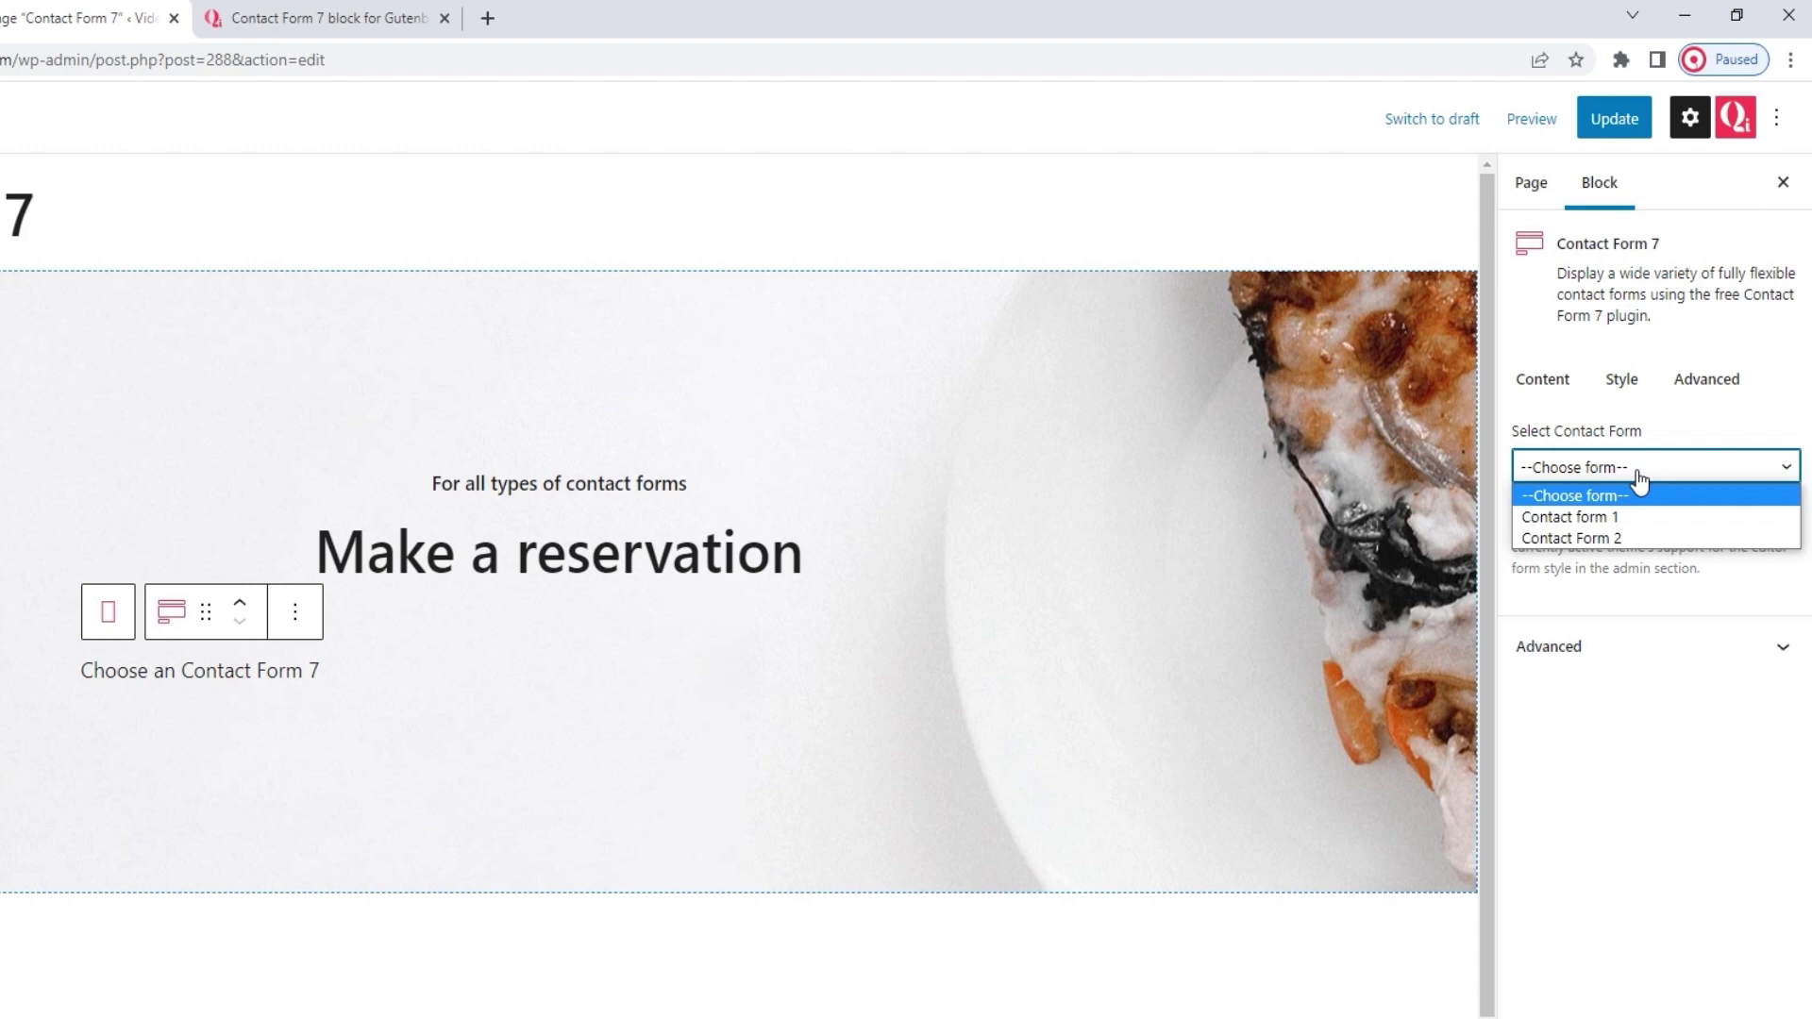
{"action": "left_click", "coordinate": [1645, 536]}
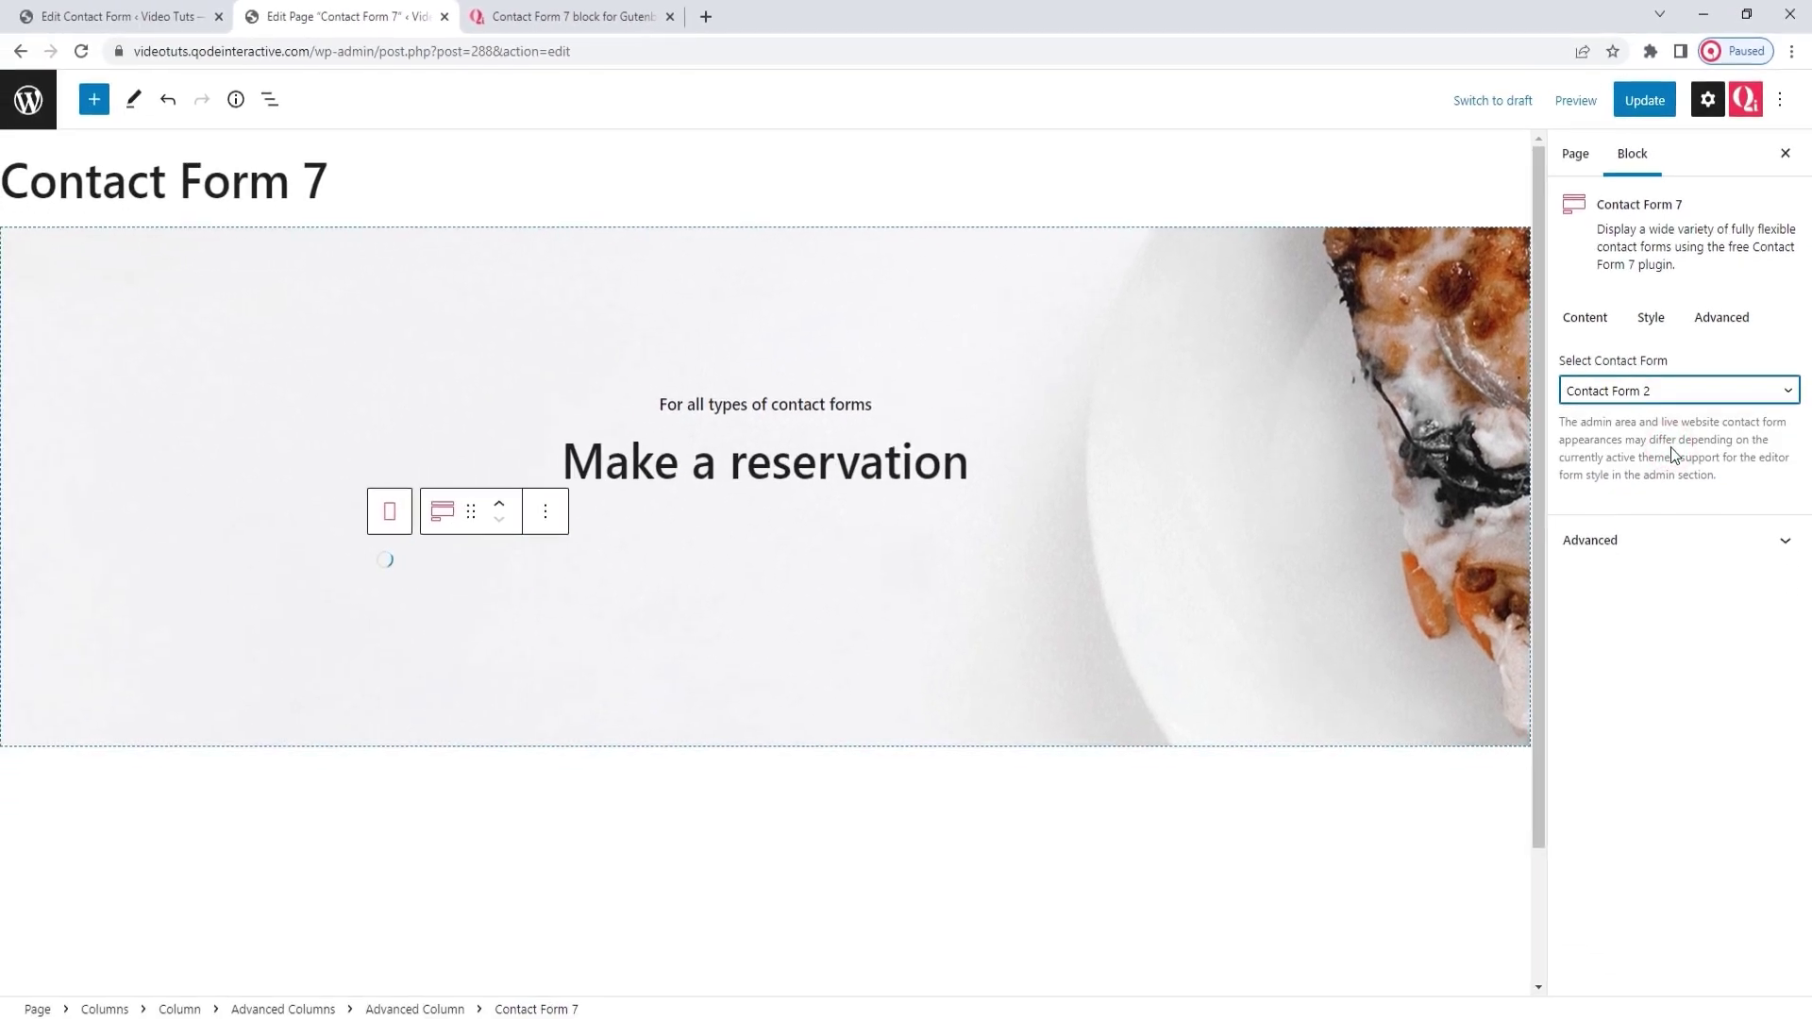
{"action": "left_click_drag", "start_coordinate": [1539, 424], "coordinate": [1529, 484]}
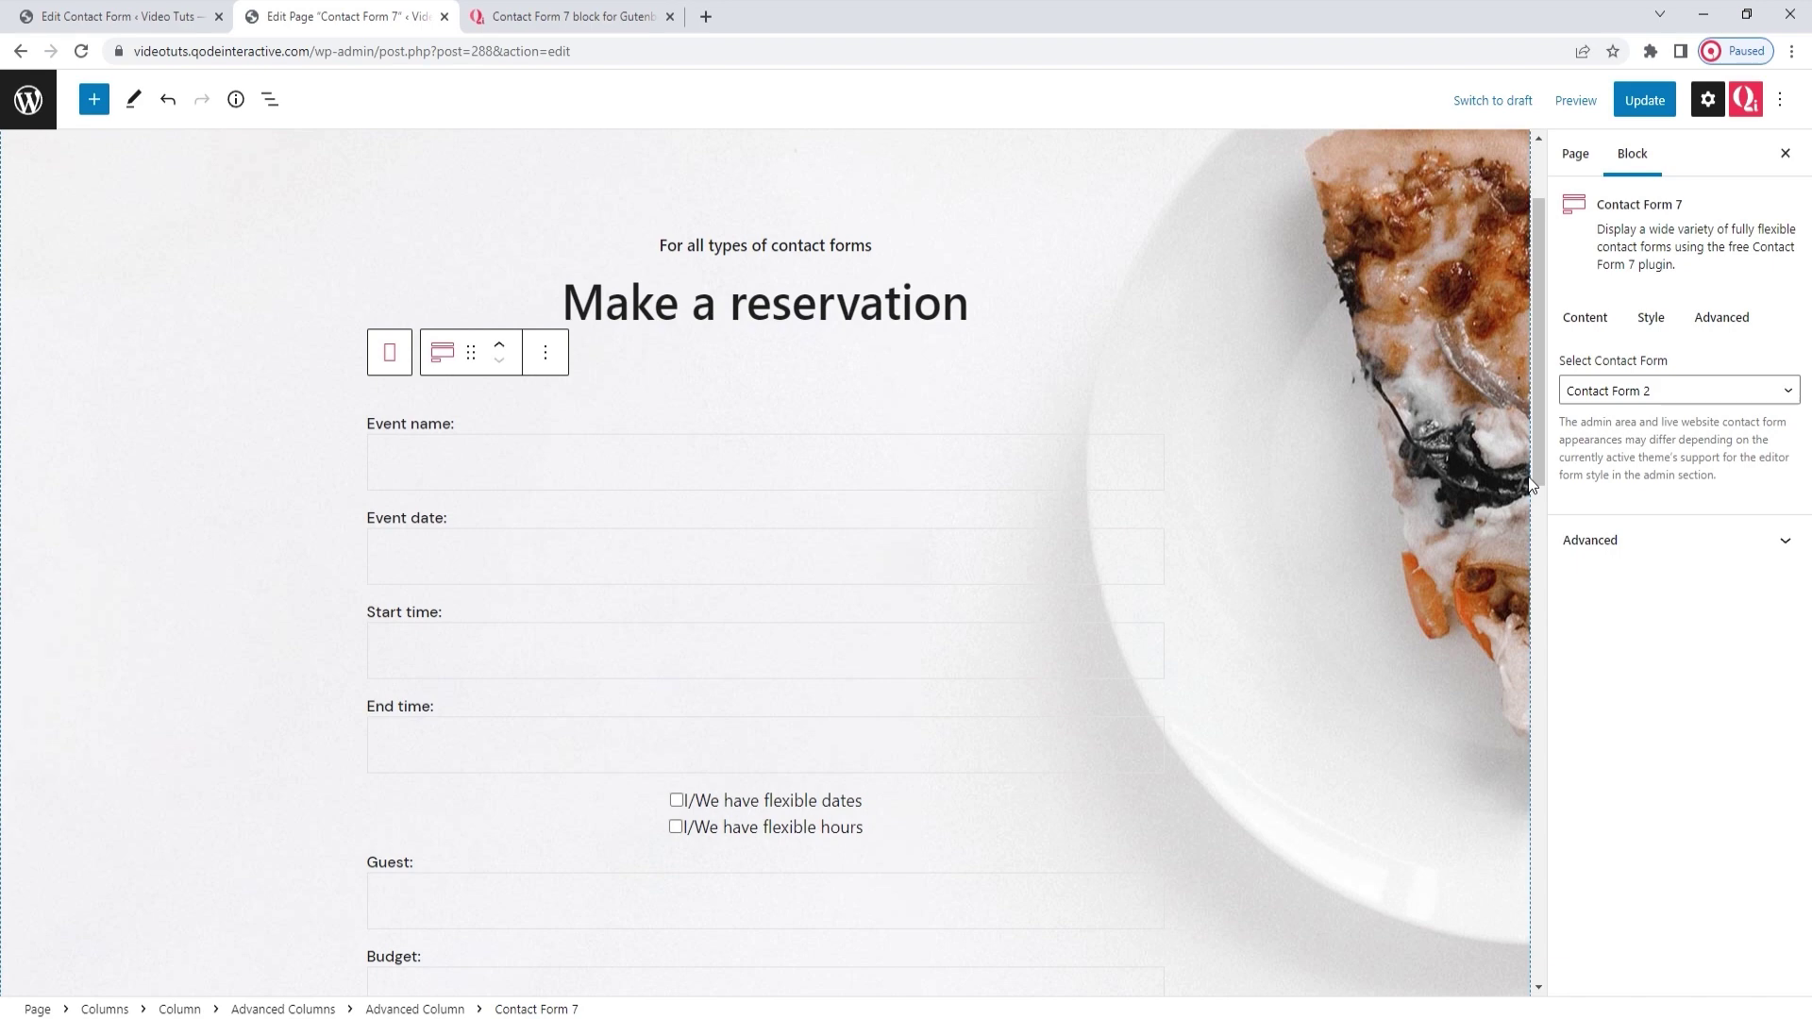
Set the block's Global Style alignment to Center after trying left and right
{"action": "left_click", "coordinate": [1646, 548]}
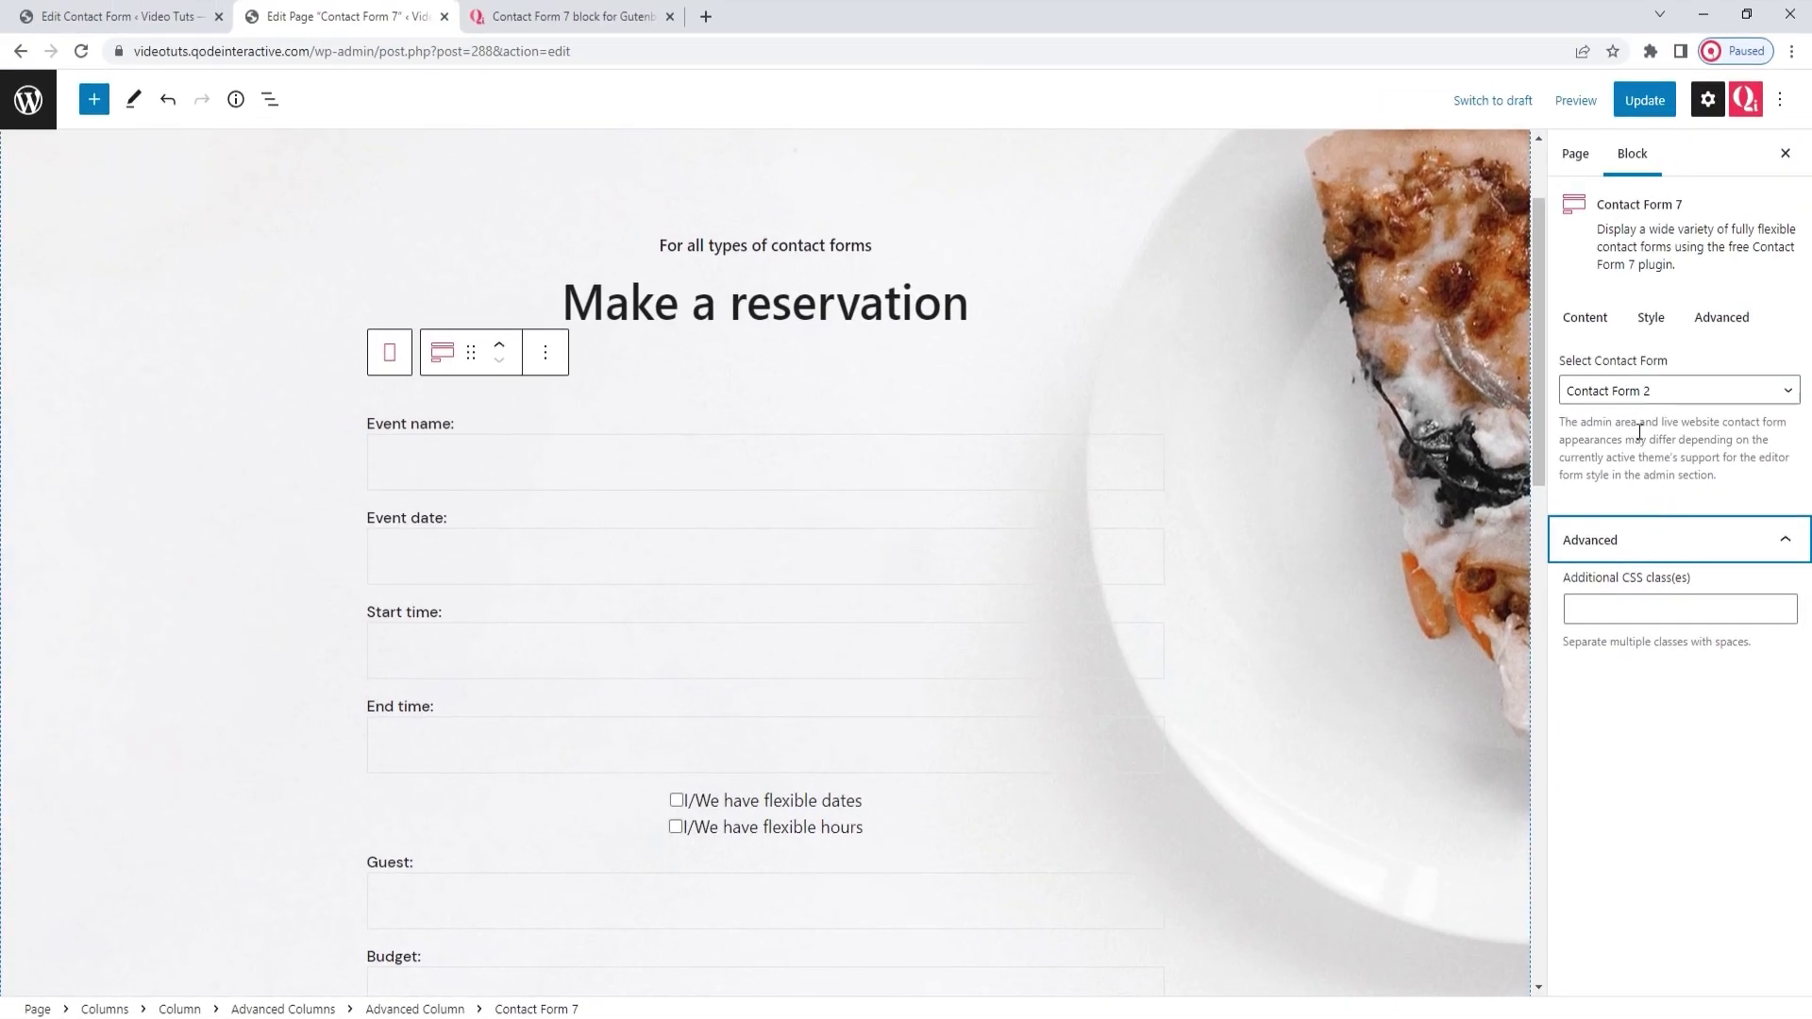
{"action": "left_click", "coordinate": [1650, 321]}
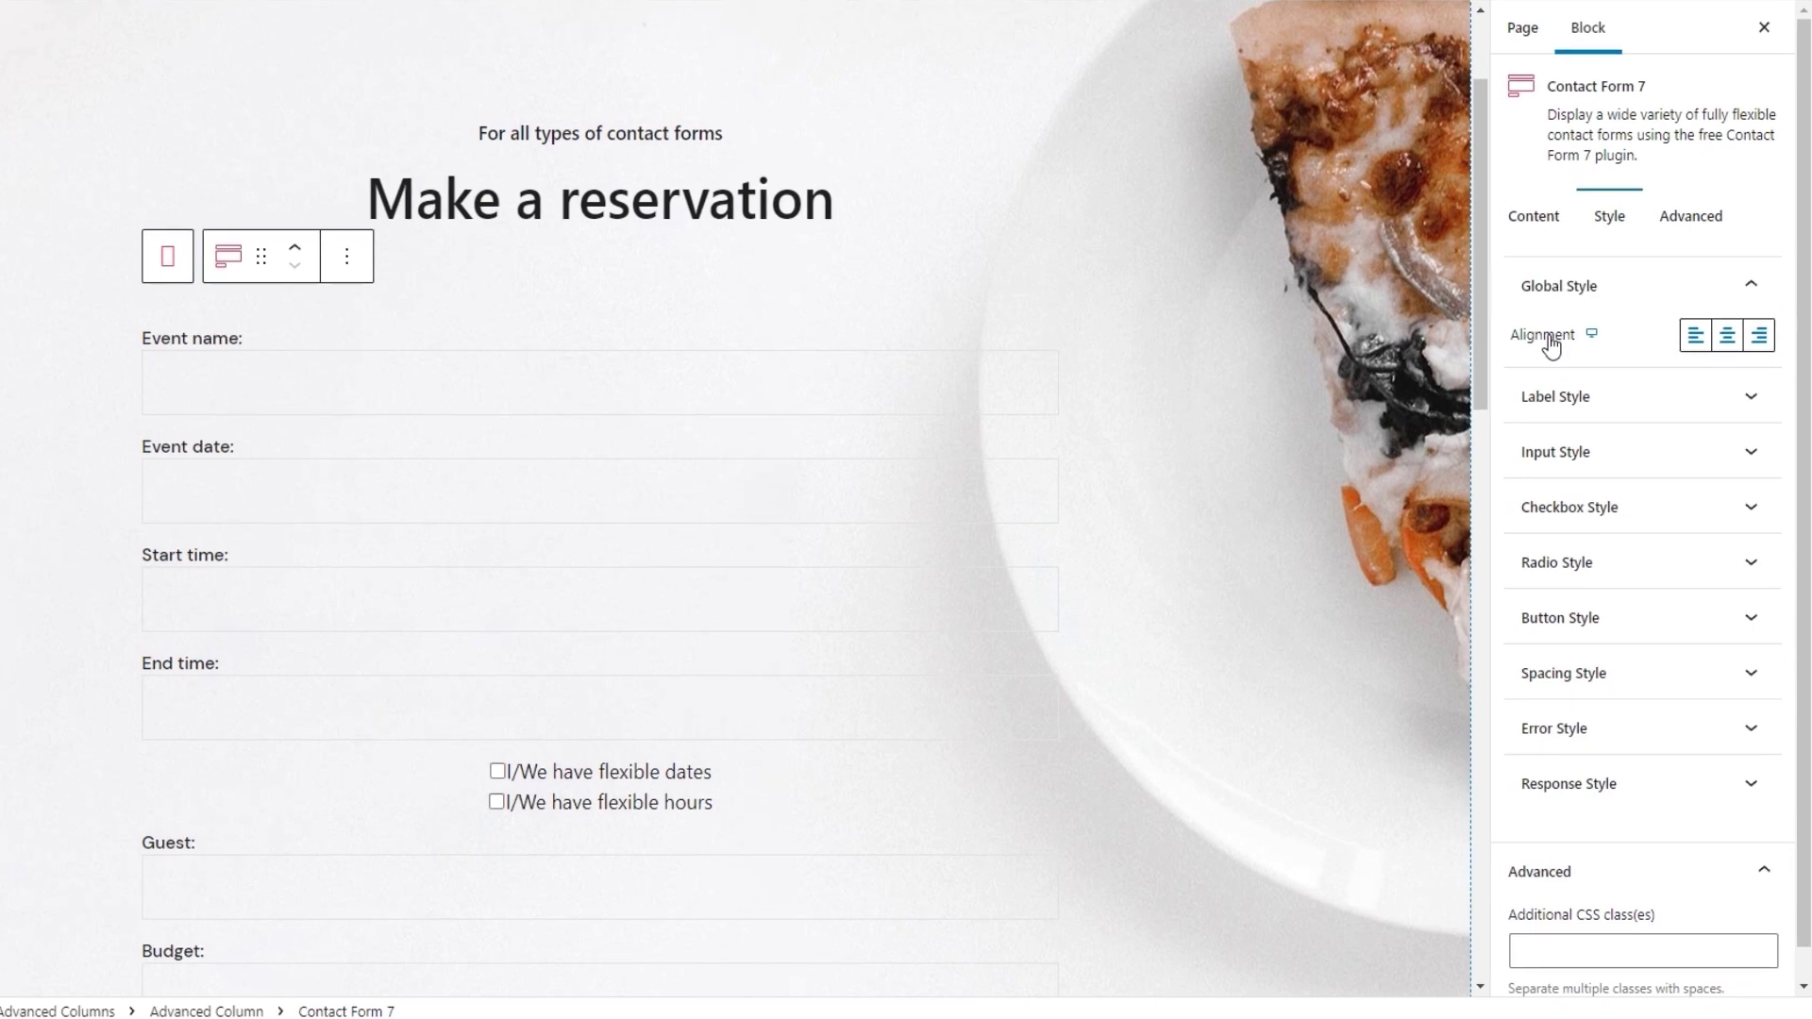
{"action": "left_click", "coordinate": [1693, 337]}
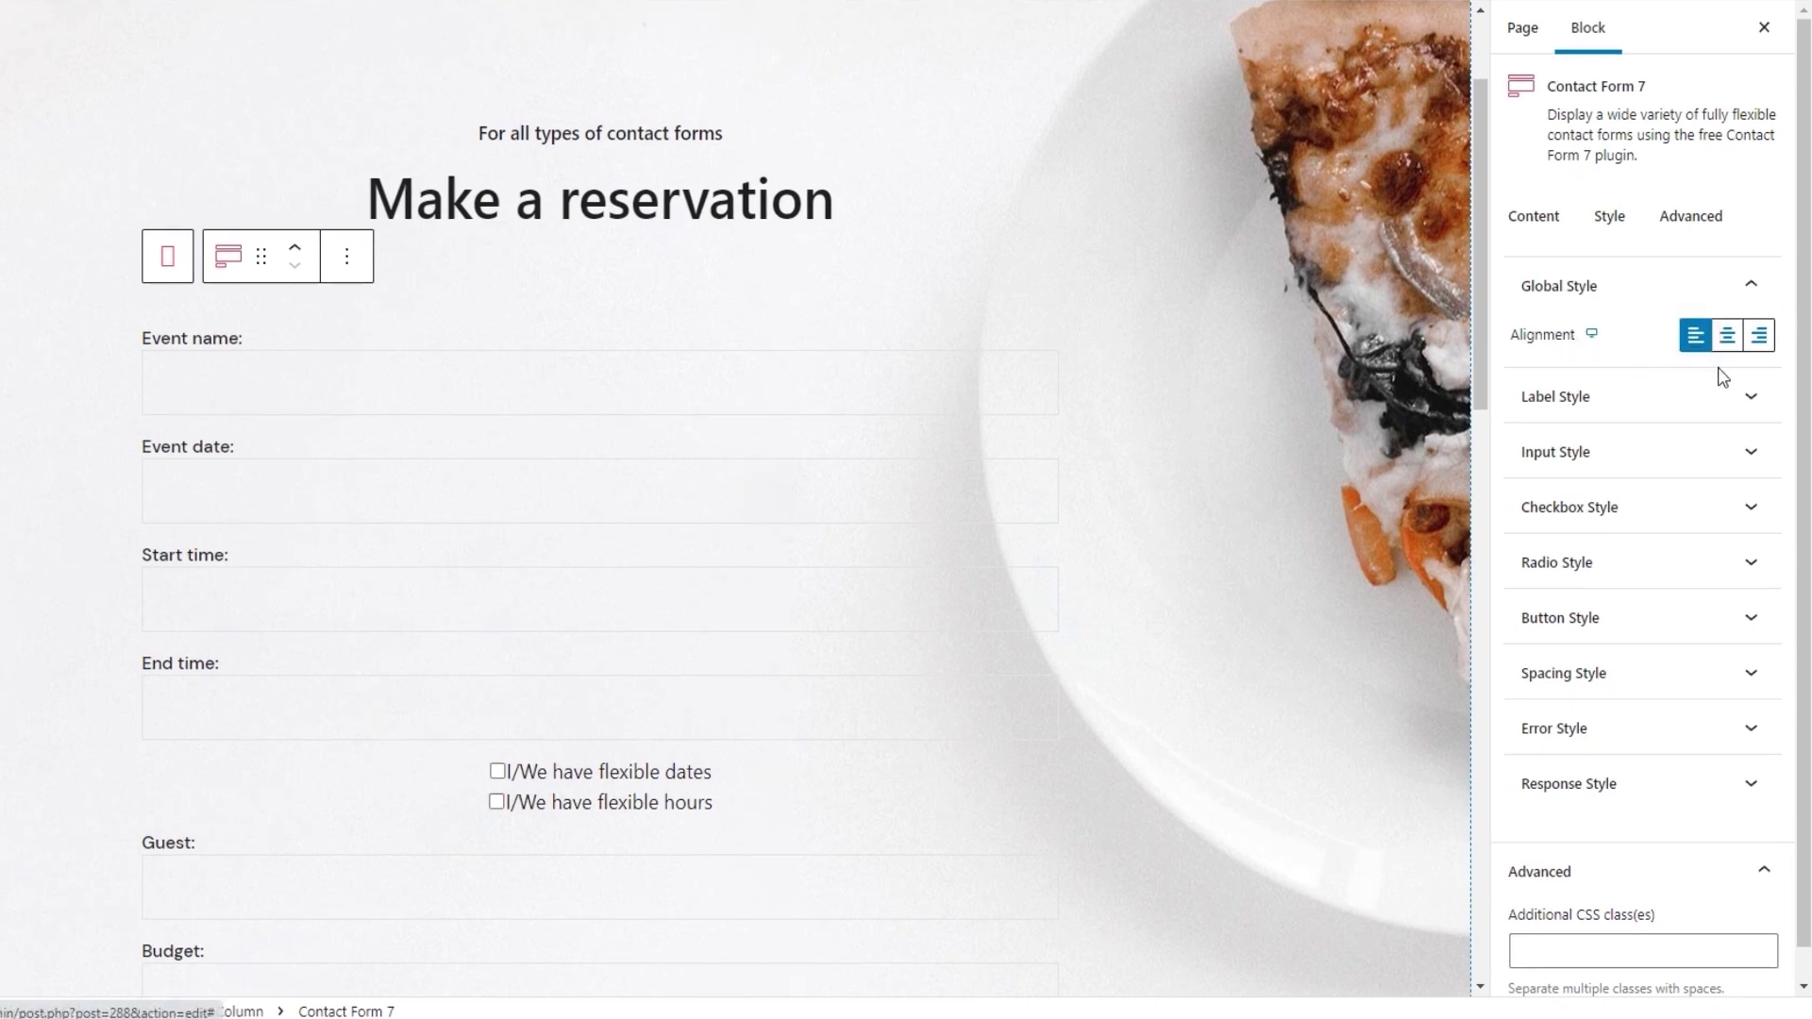
{"action": "left_click", "coordinate": [1759, 338]}
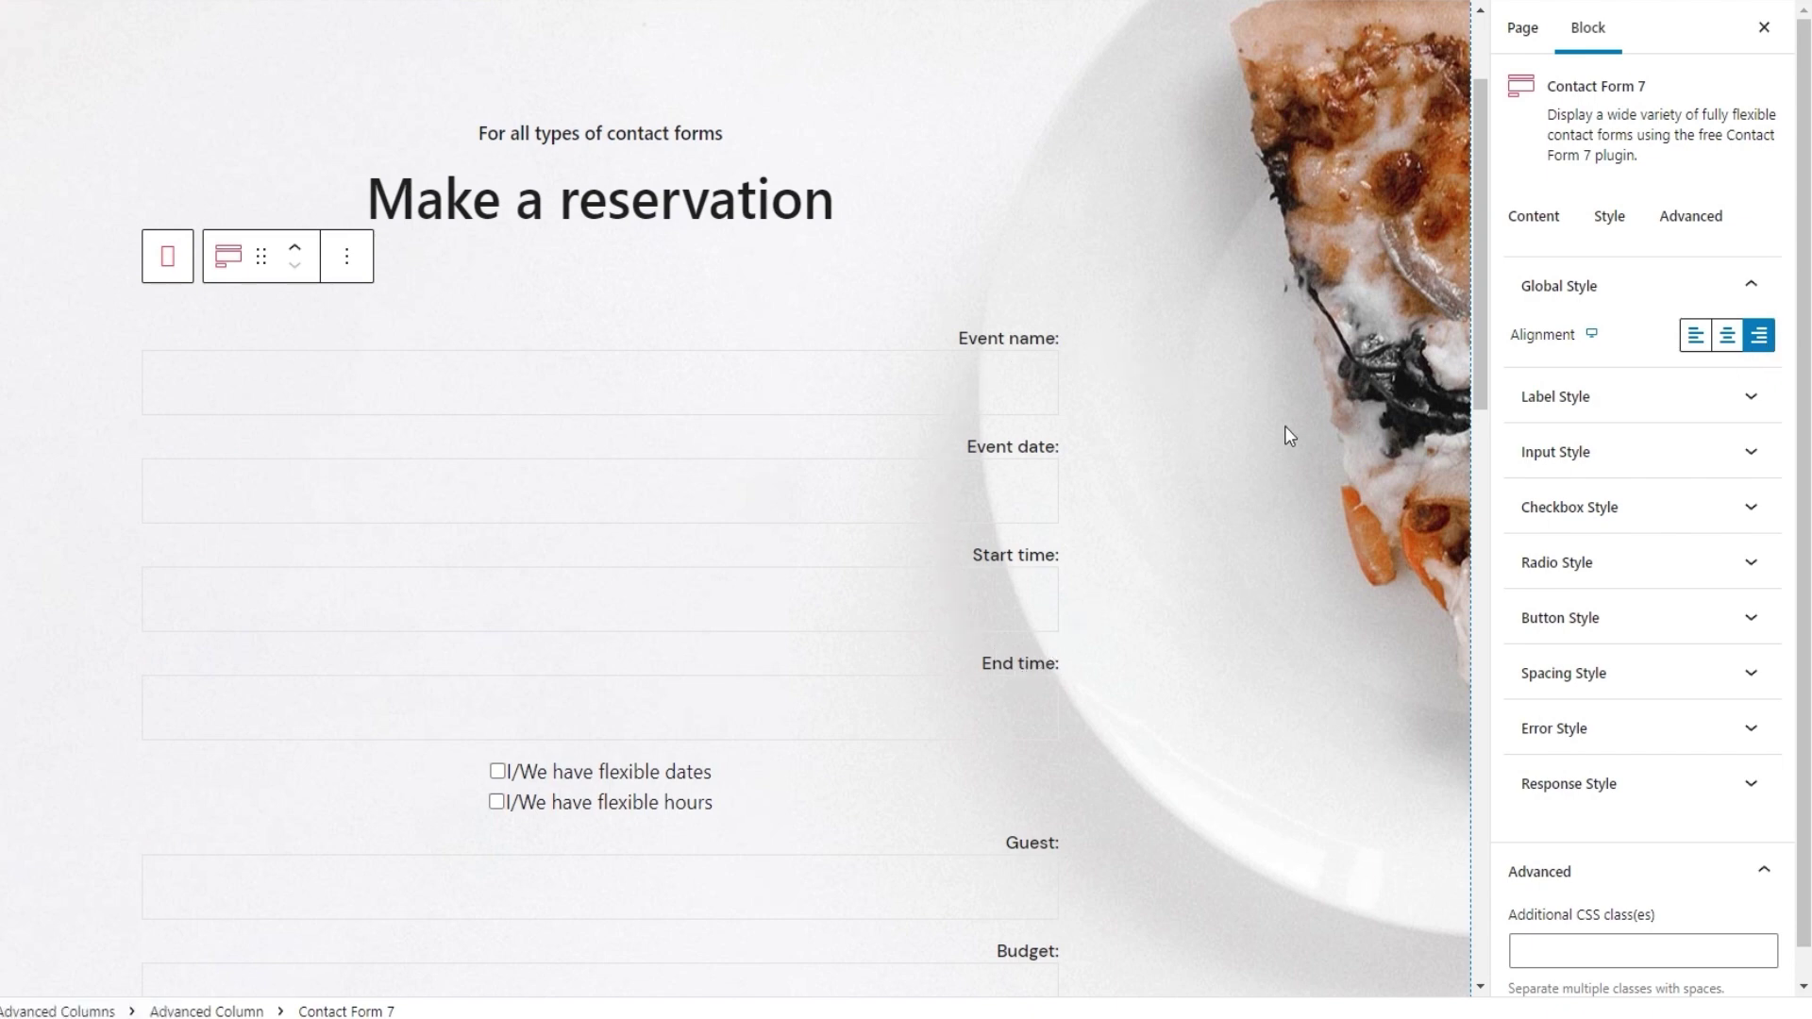
{"action": "left_click", "coordinate": [1725, 341]}
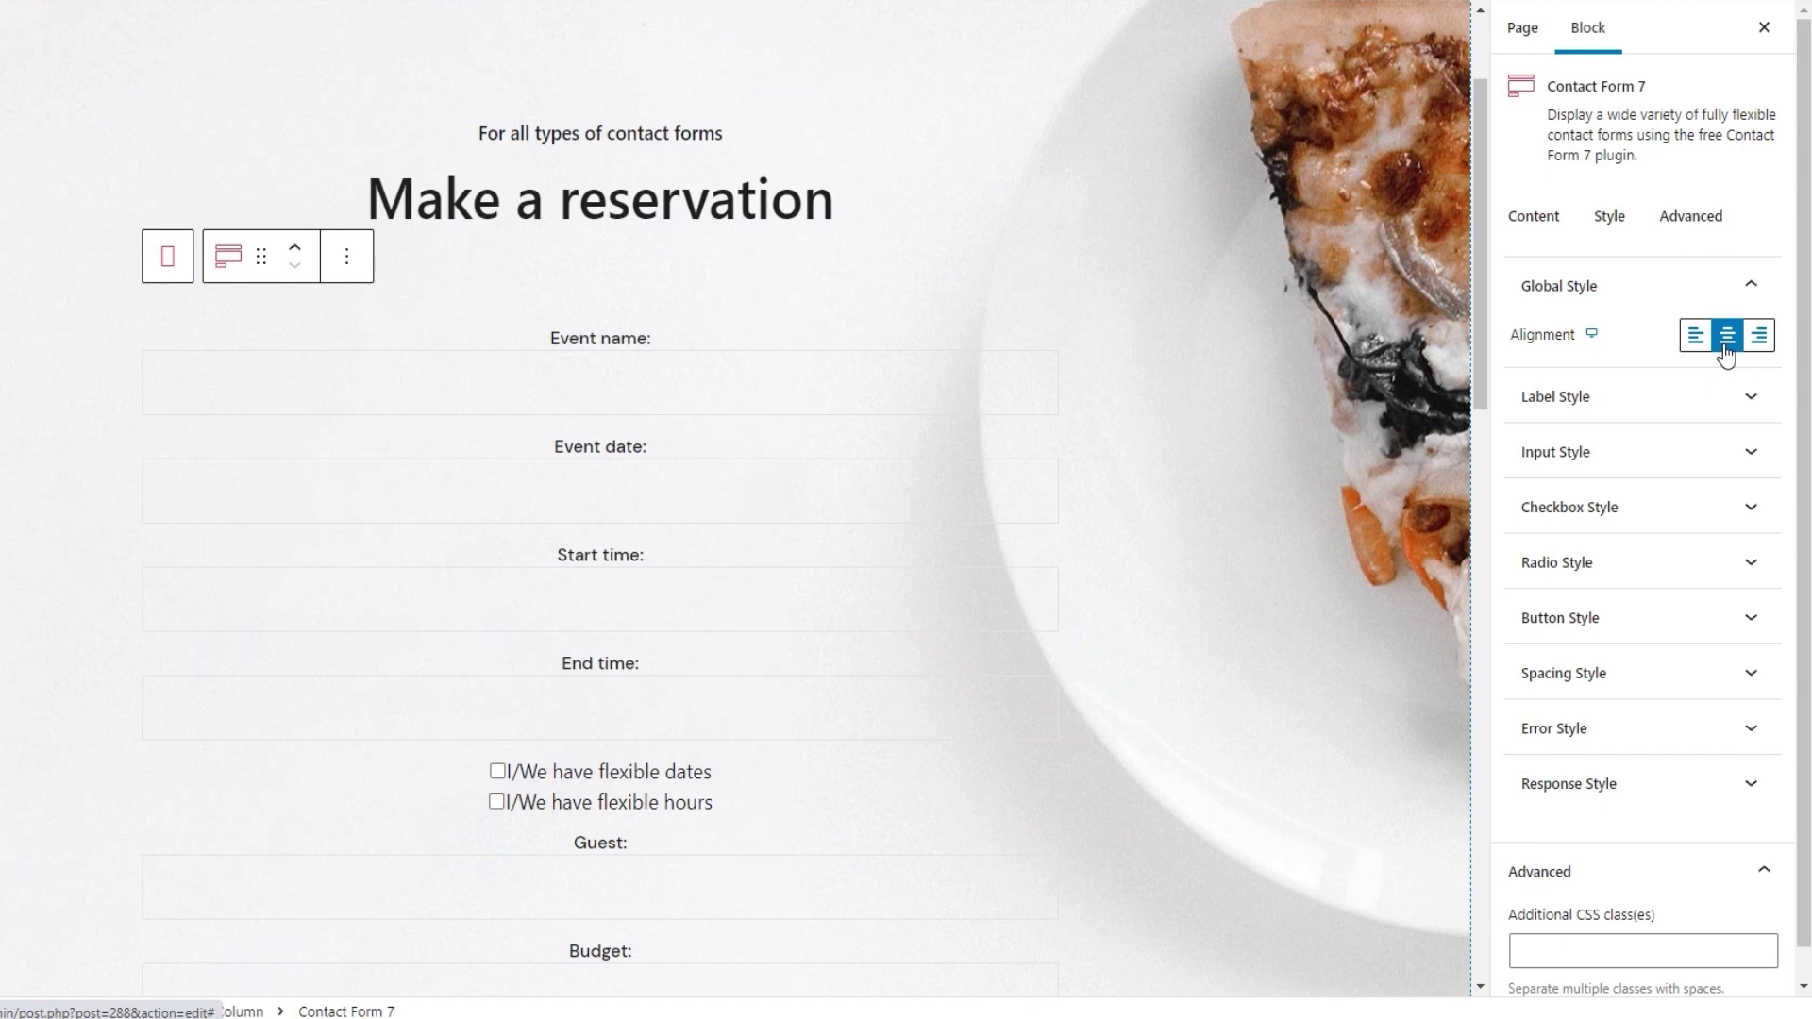
{"action": "left_click", "coordinate": [1605, 287]}
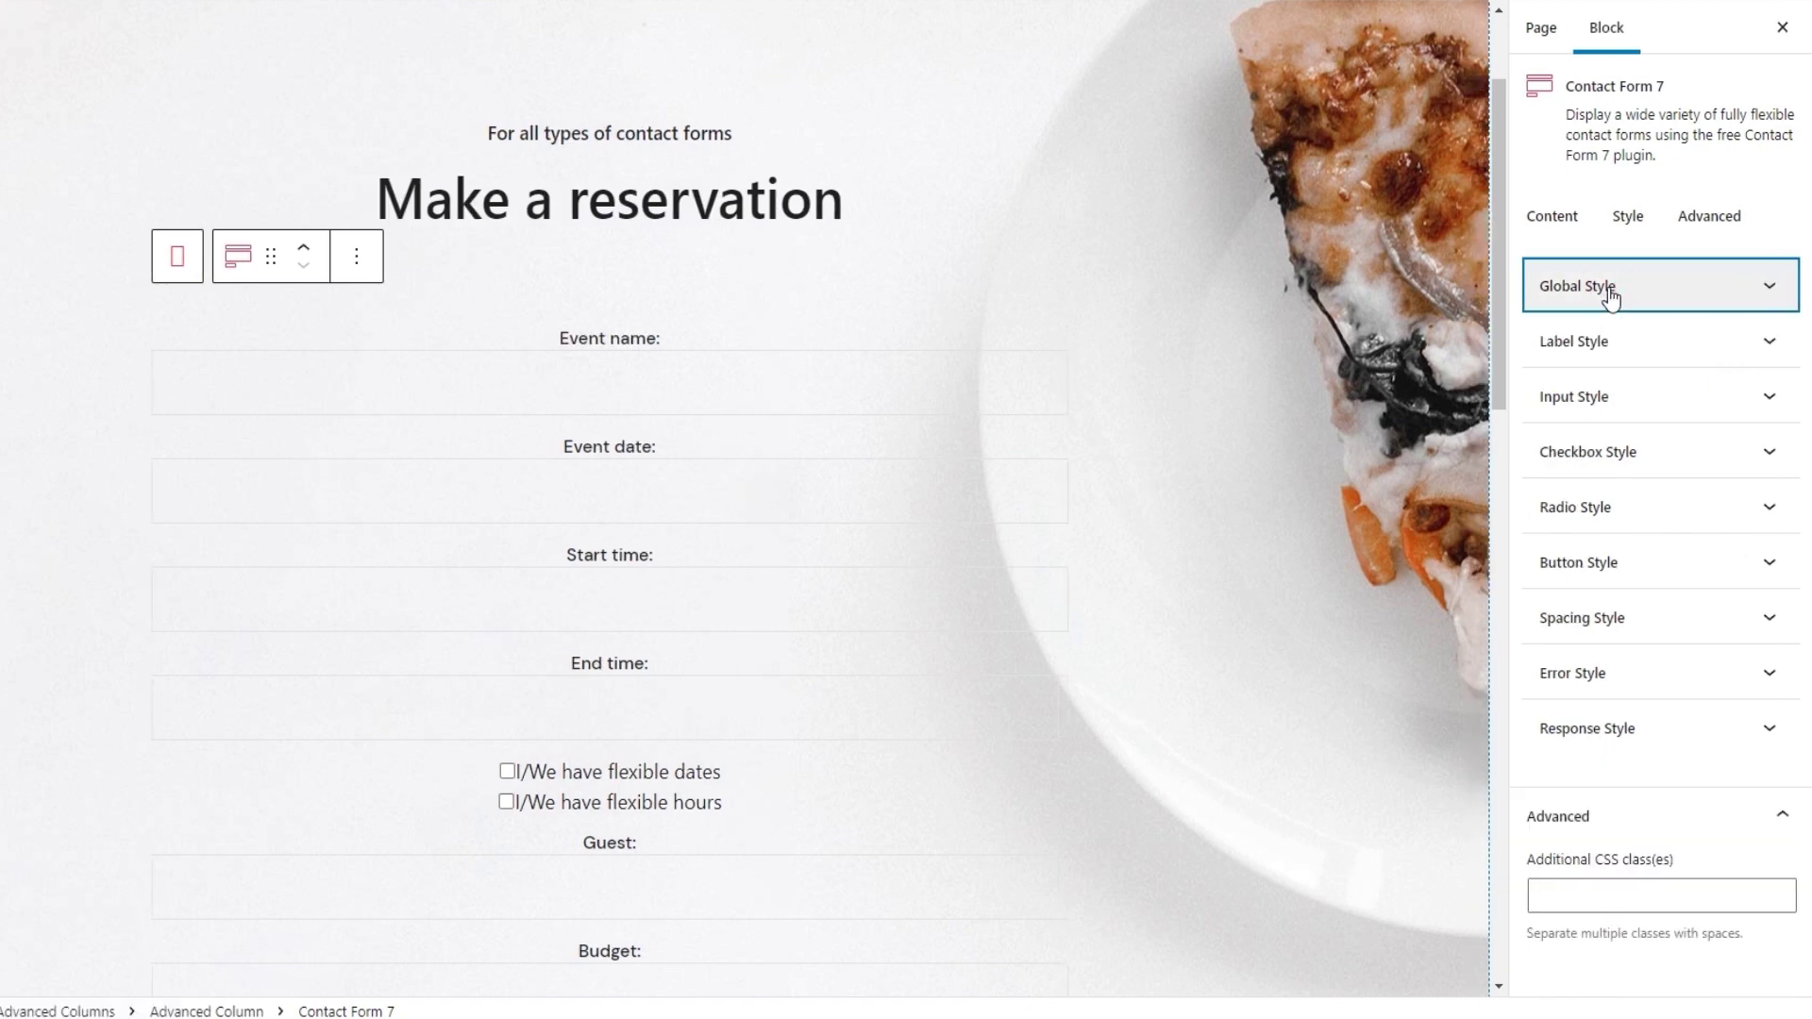
Check Label Typography's weight, transform, style and decoration options, leaving all at Default
{"action": "left_click", "coordinate": [1598, 342]}
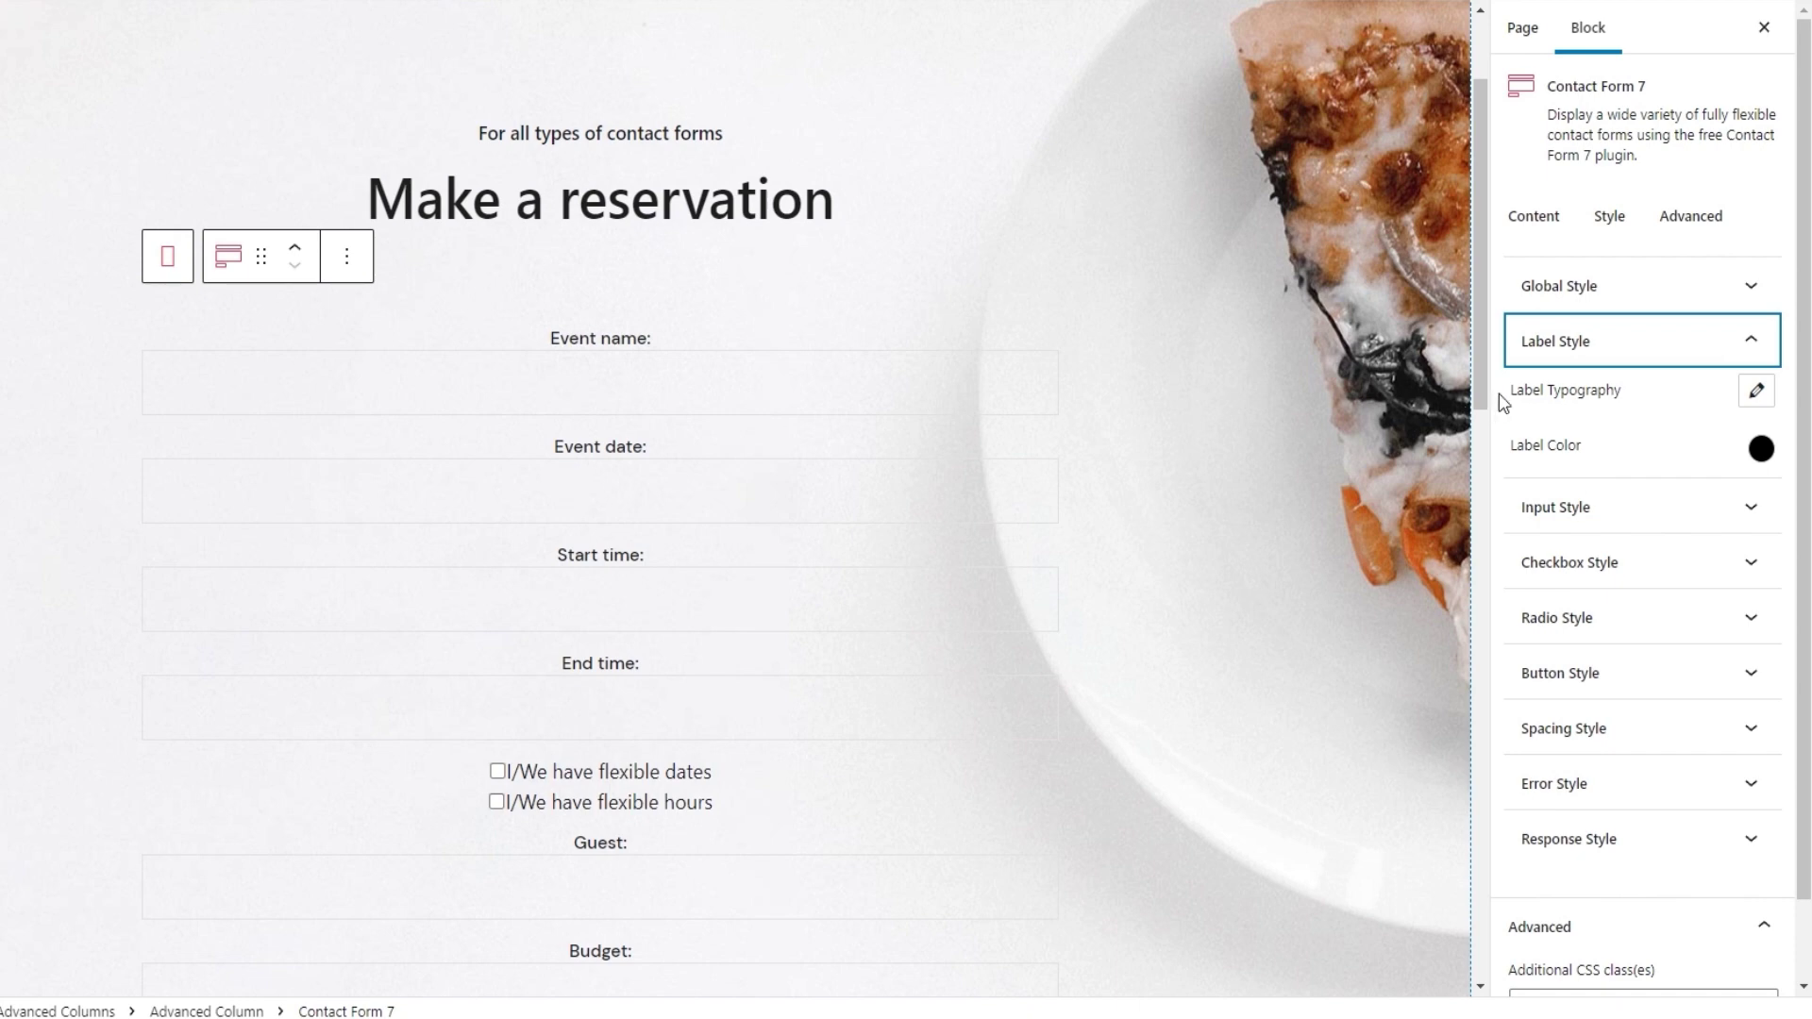
{"action": "left_click", "coordinate": [1755, 390]}
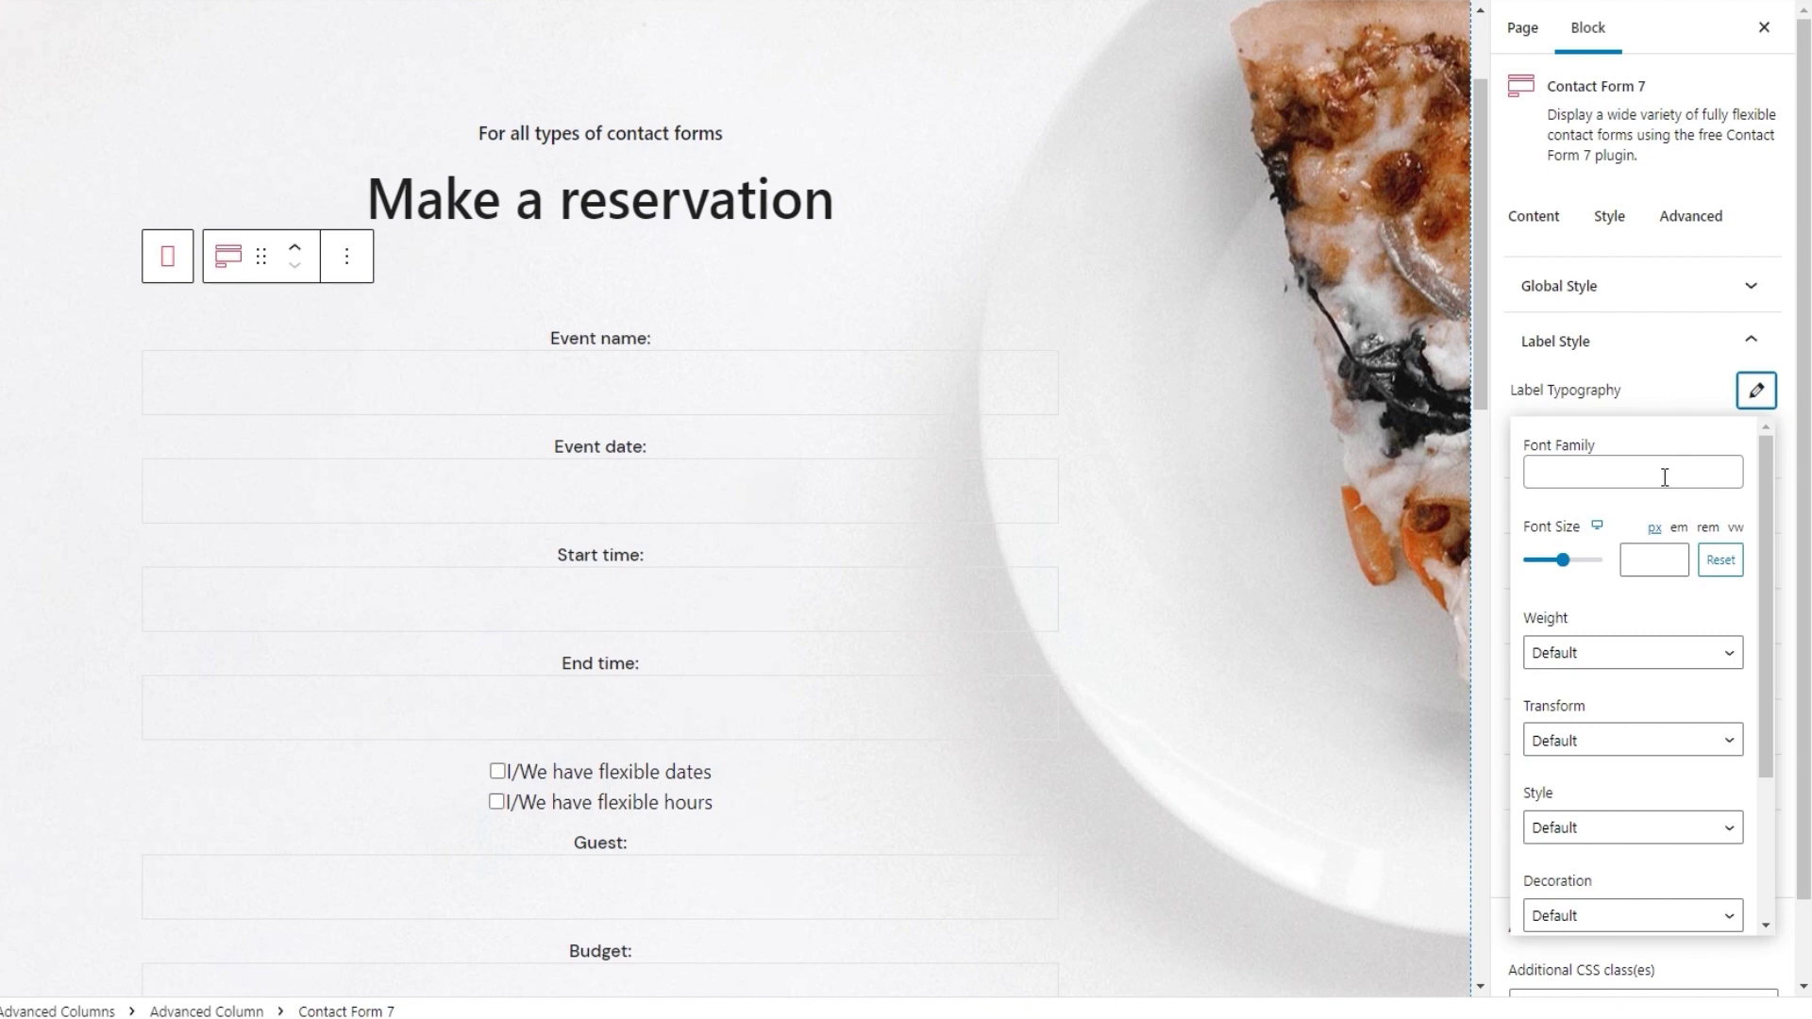
{"action": "left_click_drag", "start_coordinate": [1769, 541], "coordinate": [1753, 625]}
{"action": "left_click", "coordinate": [1639, 546]}
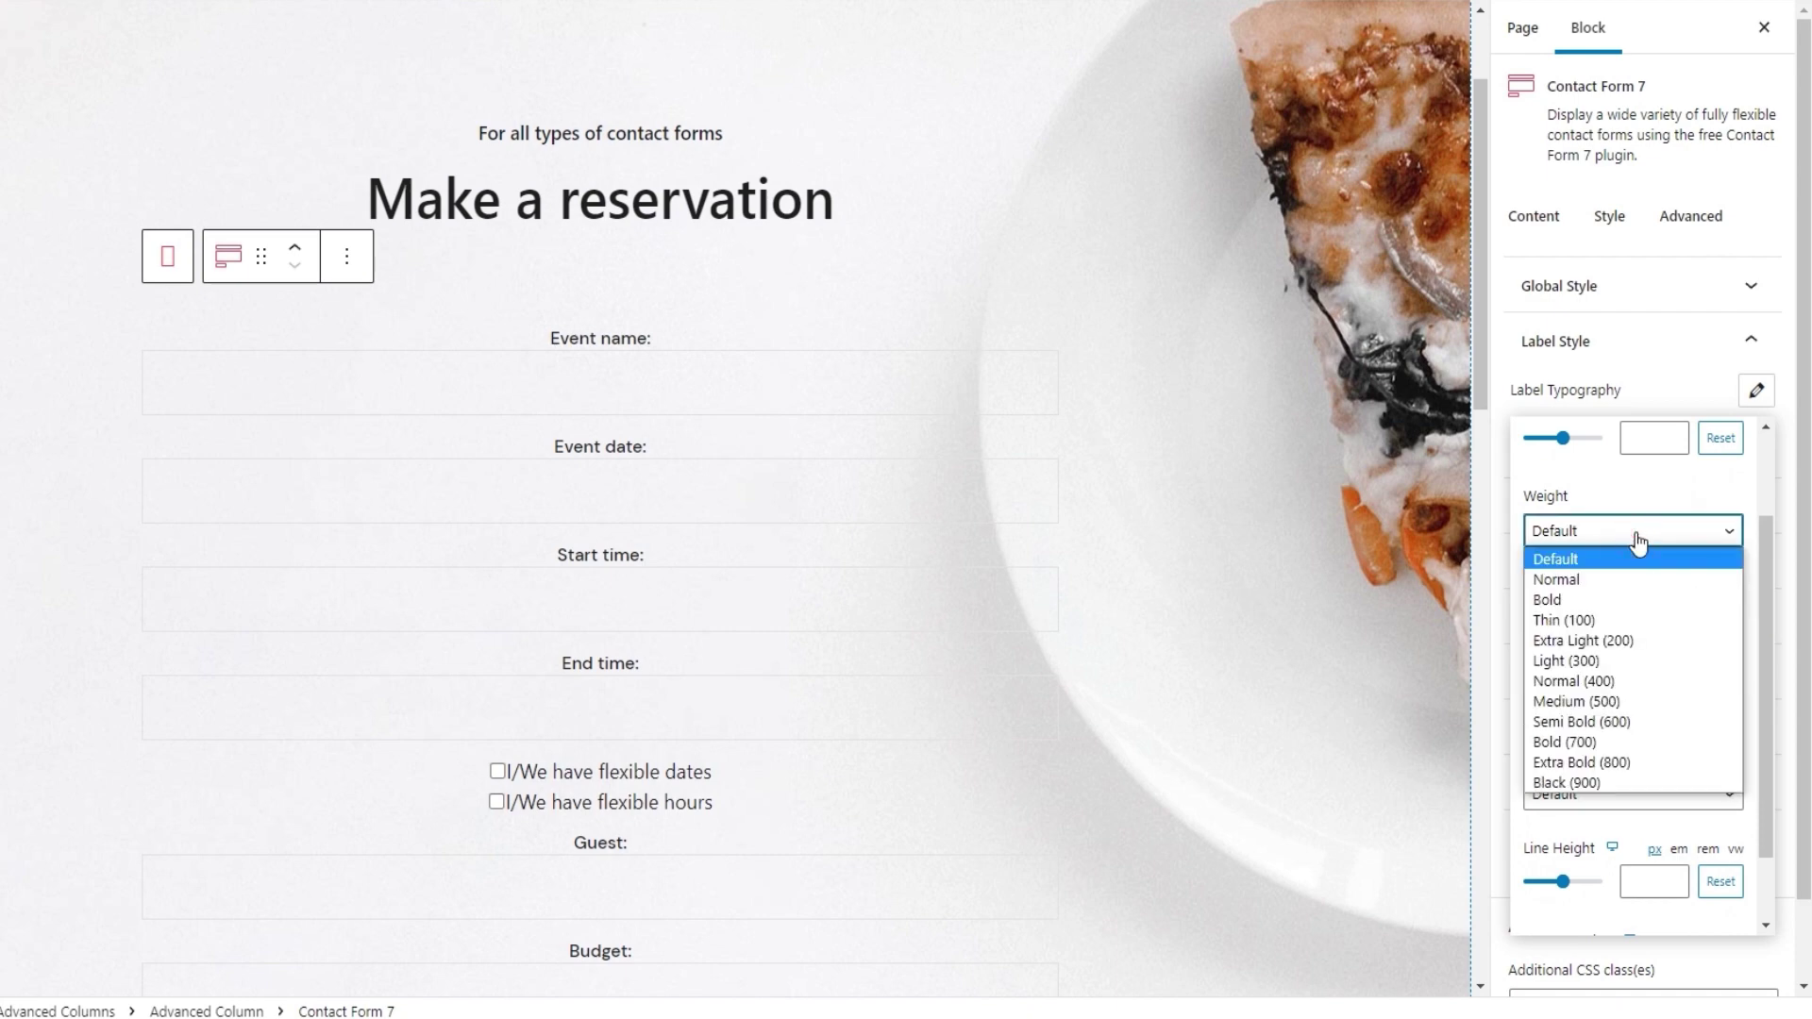
{"action": "left_click", "coordinate": [1637, 543]}
{"action": "left_click", "coordinate": [1629, 618]}
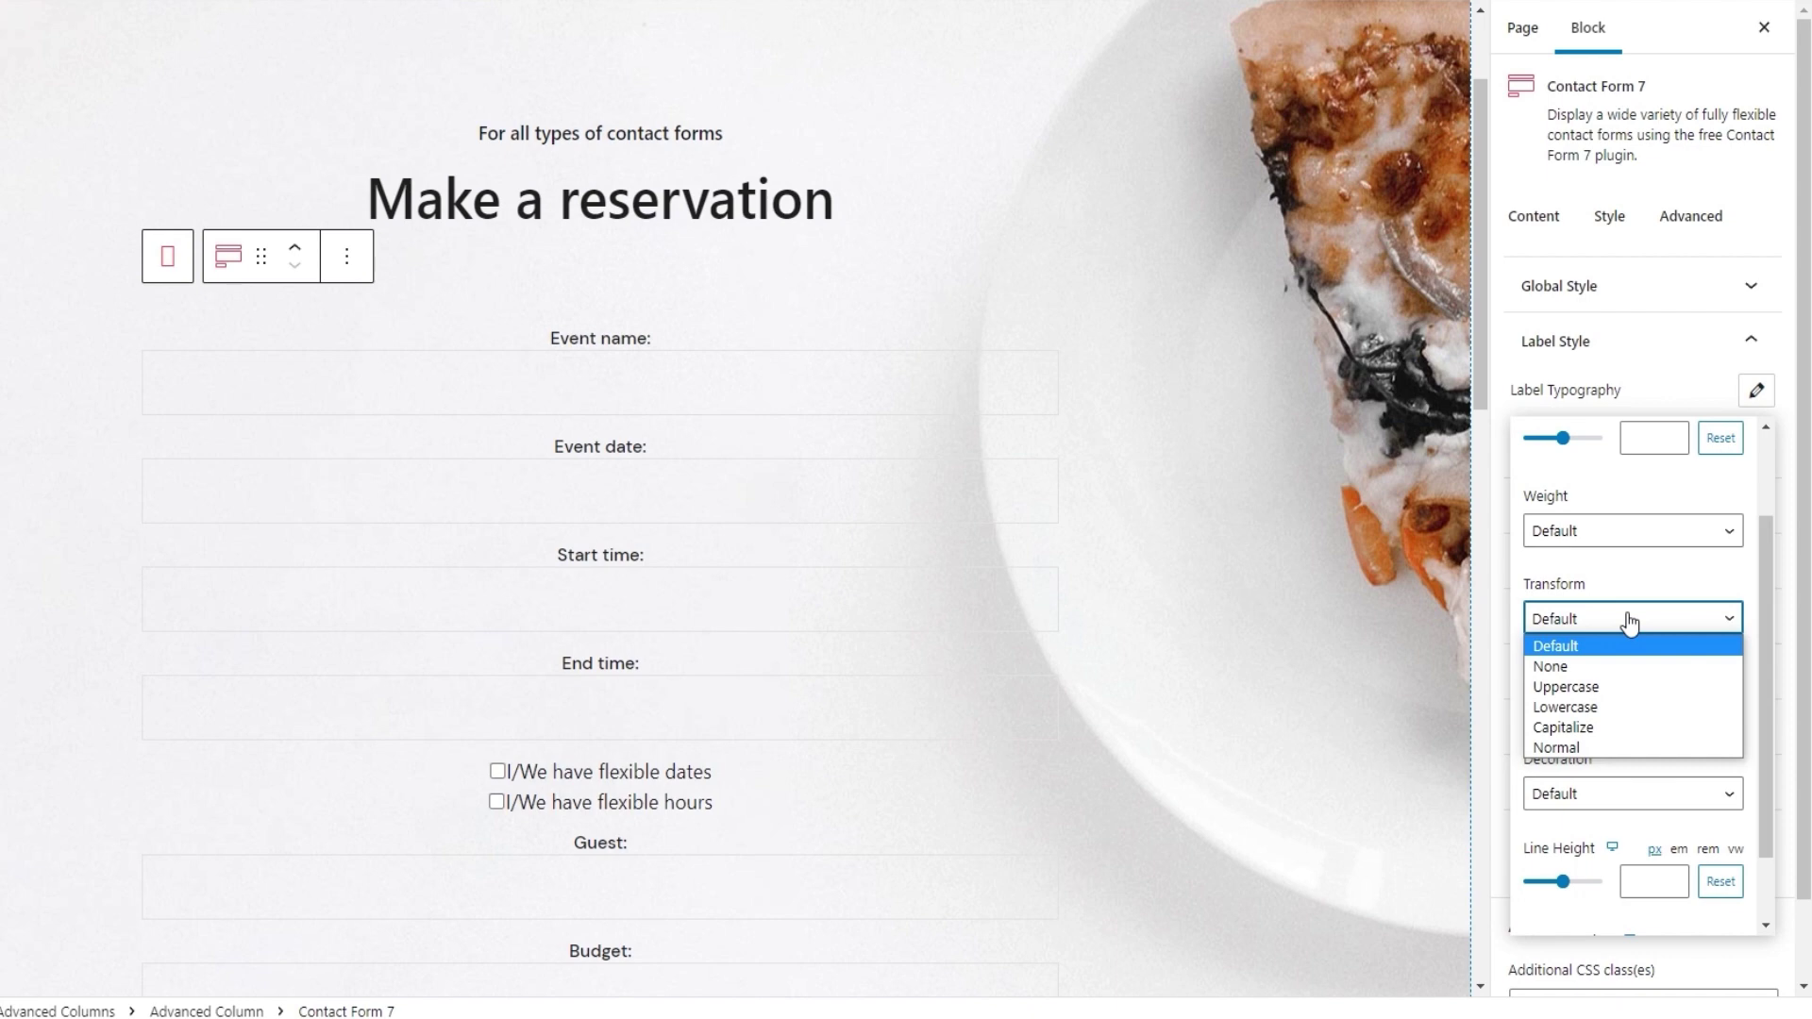
{"action": "left_click", "coordinate": [1627, 618]}
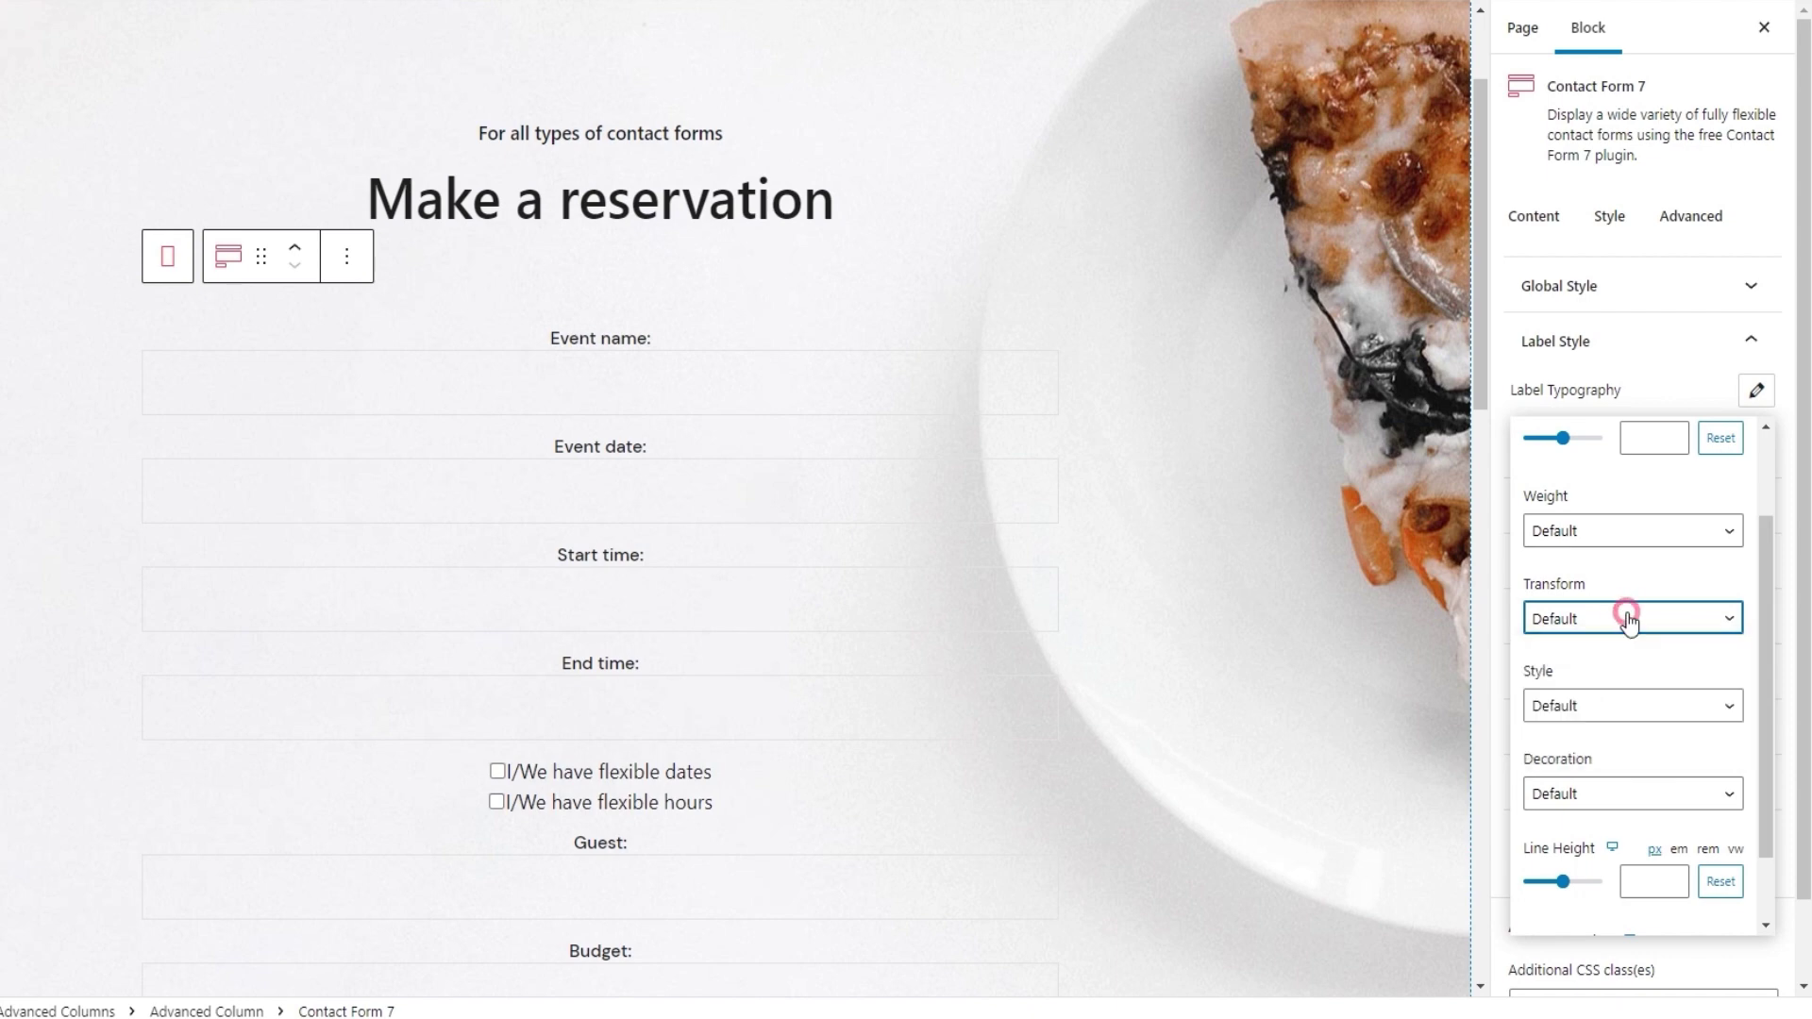
{"action": "left_click", "coordinate": [1642, 706]}
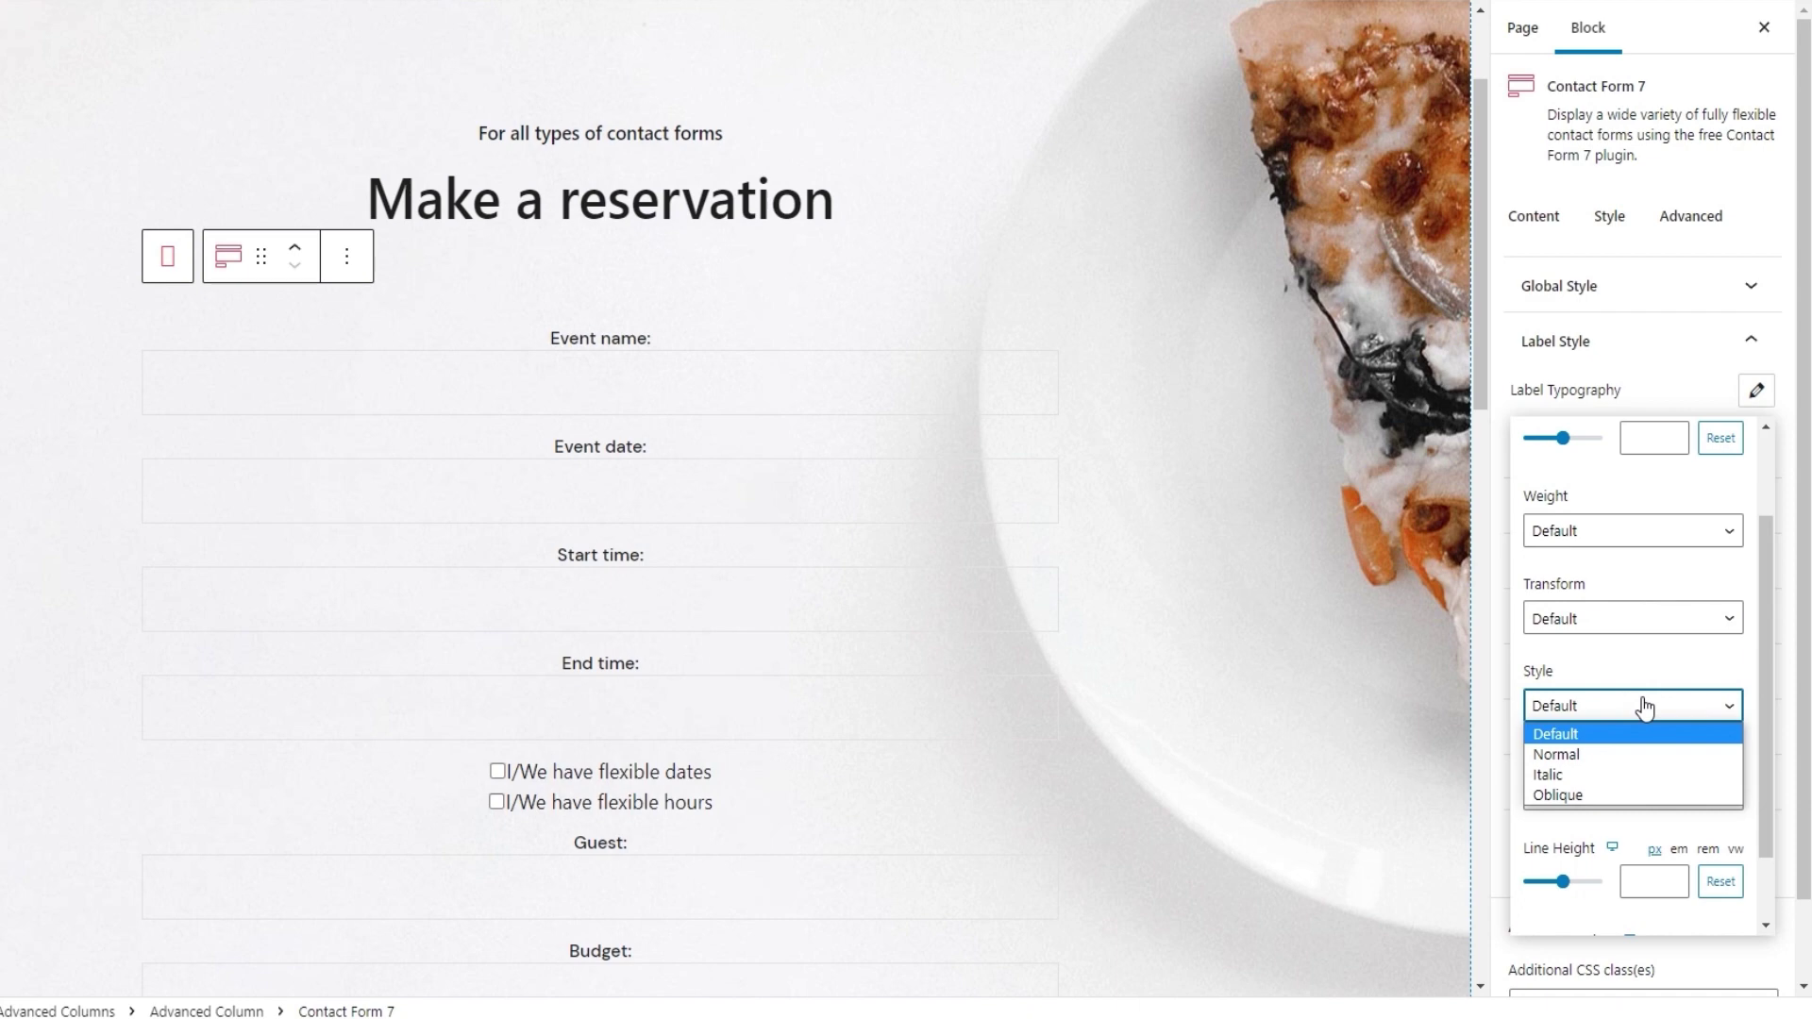
{"action": "left_click", "coordinate": [1642, 702]}
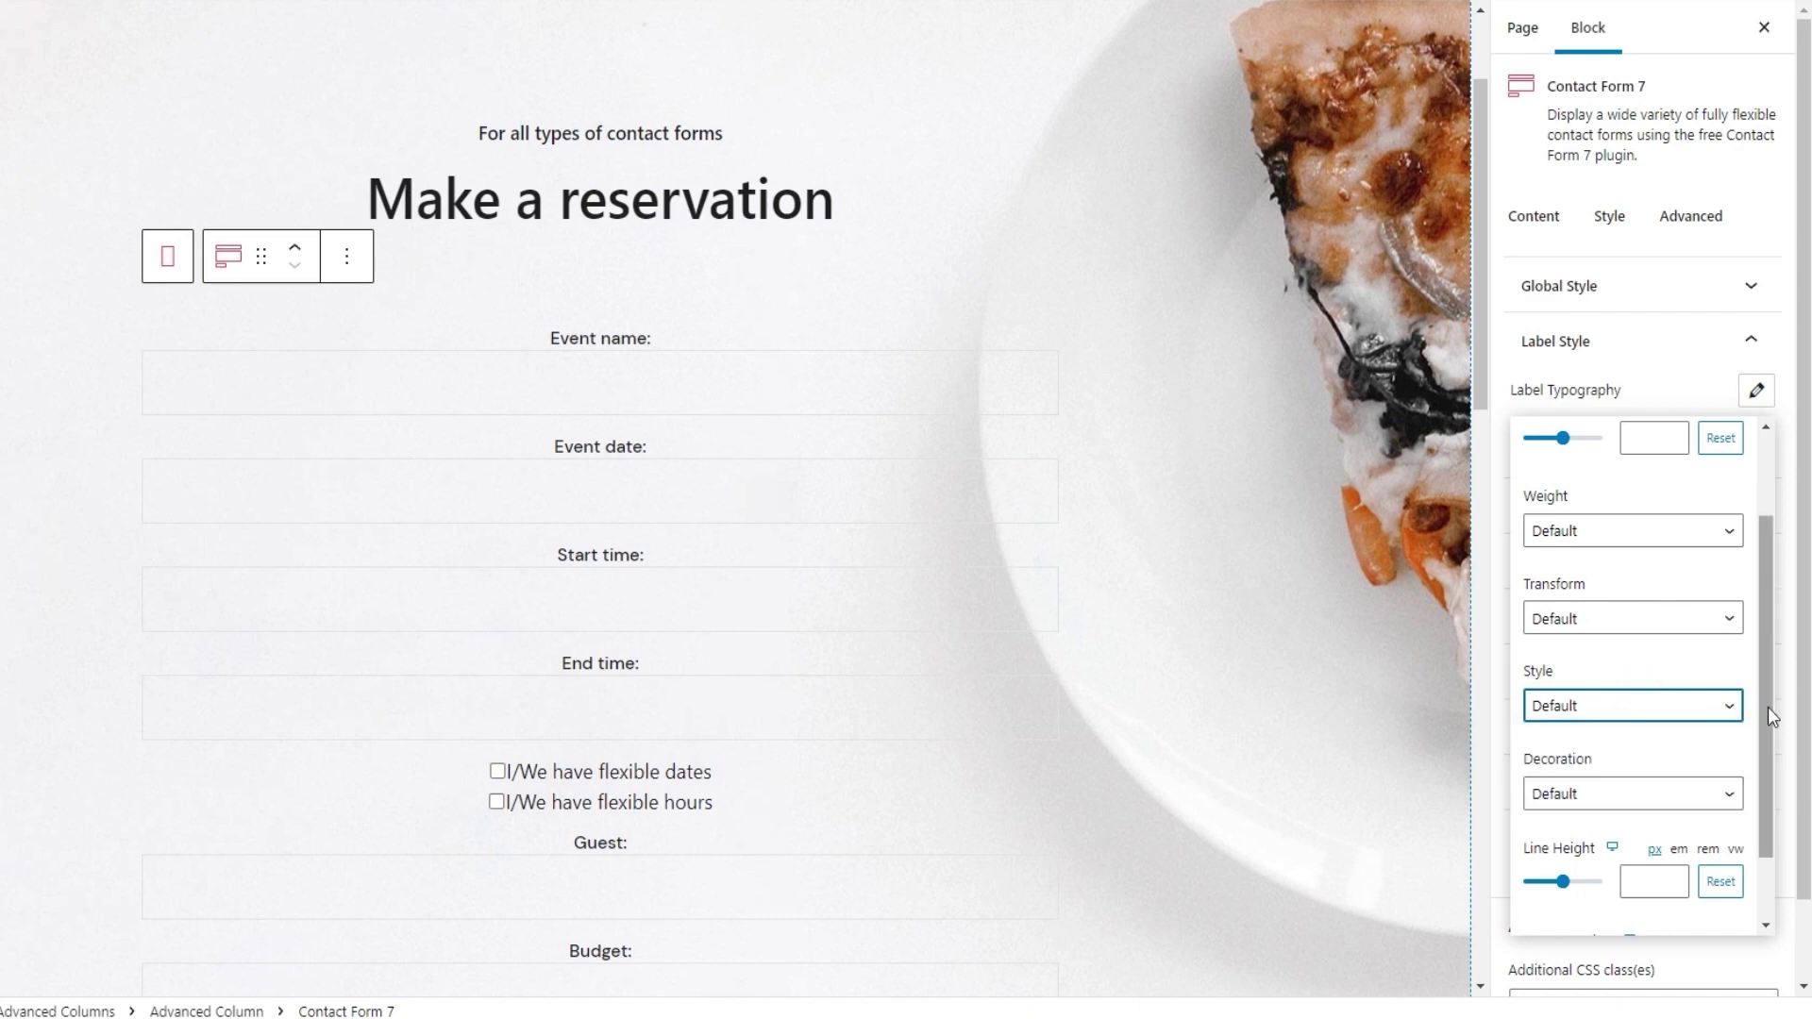
{"action": "scroll", "coordinate": [1759, 746], "scroll_direction": "down", "scroll_amount": 1}
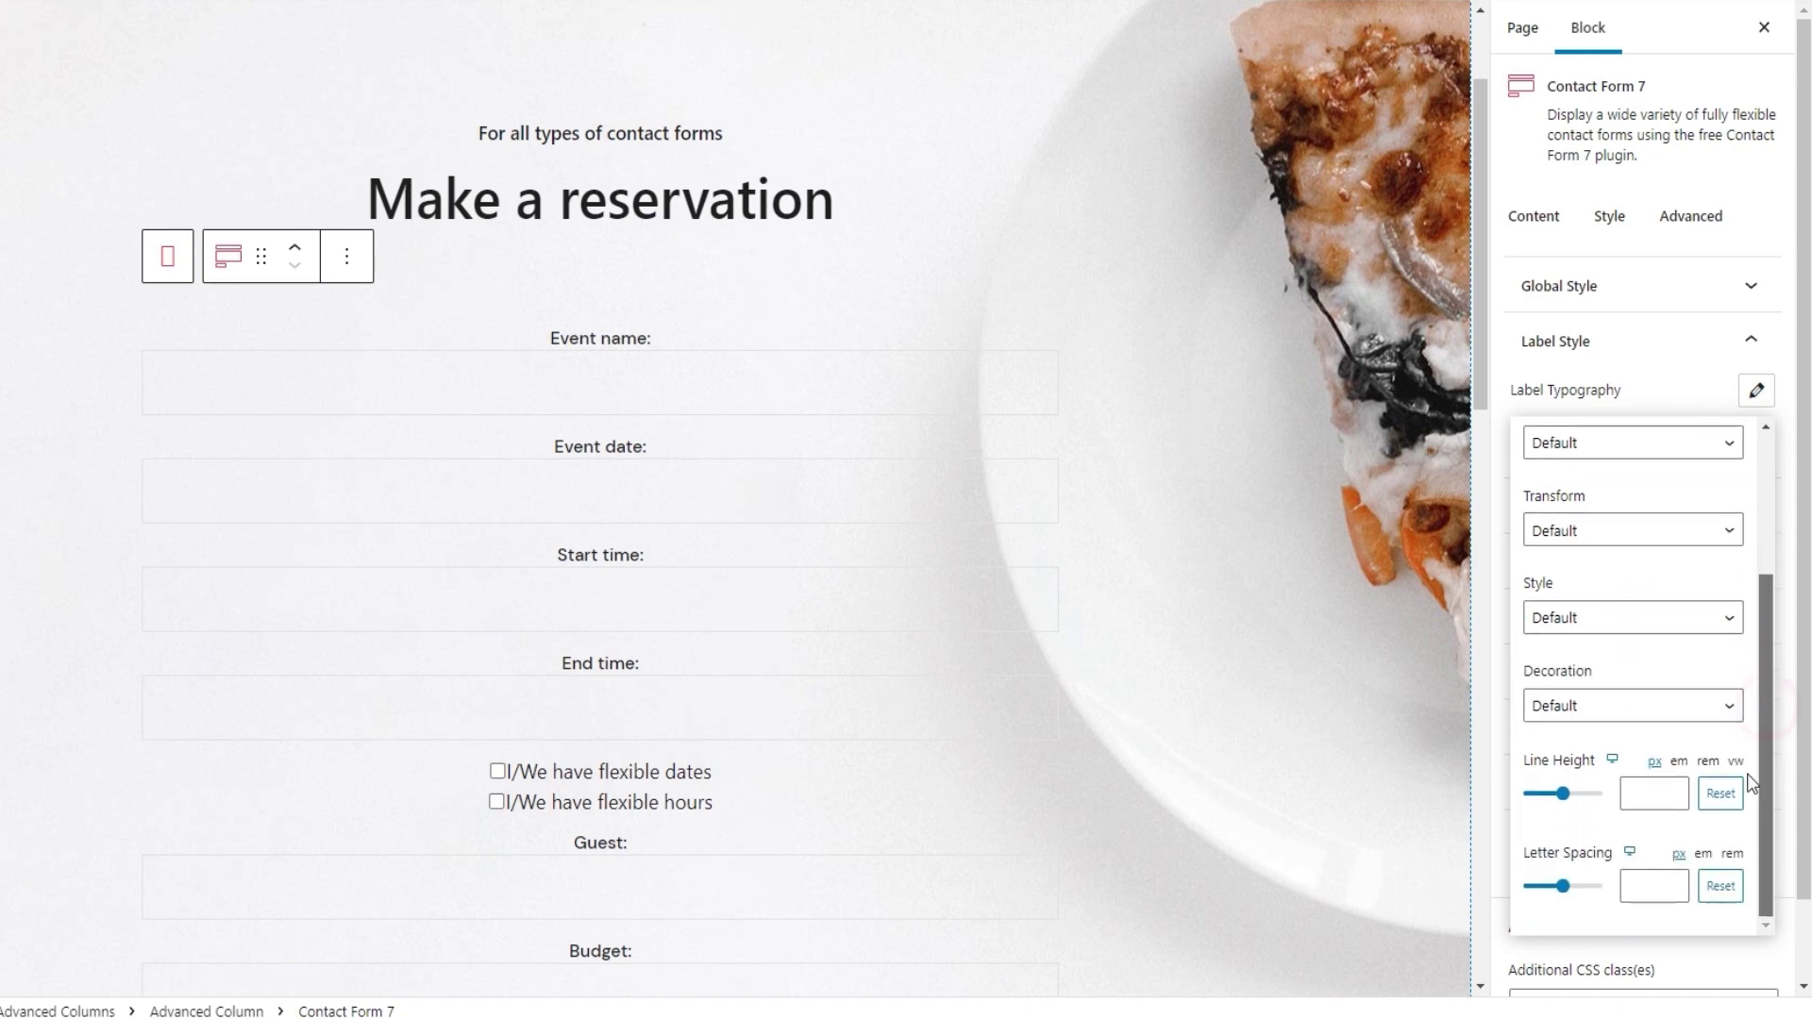
{"action": "left_click", "coordinate": [1657, 719]}
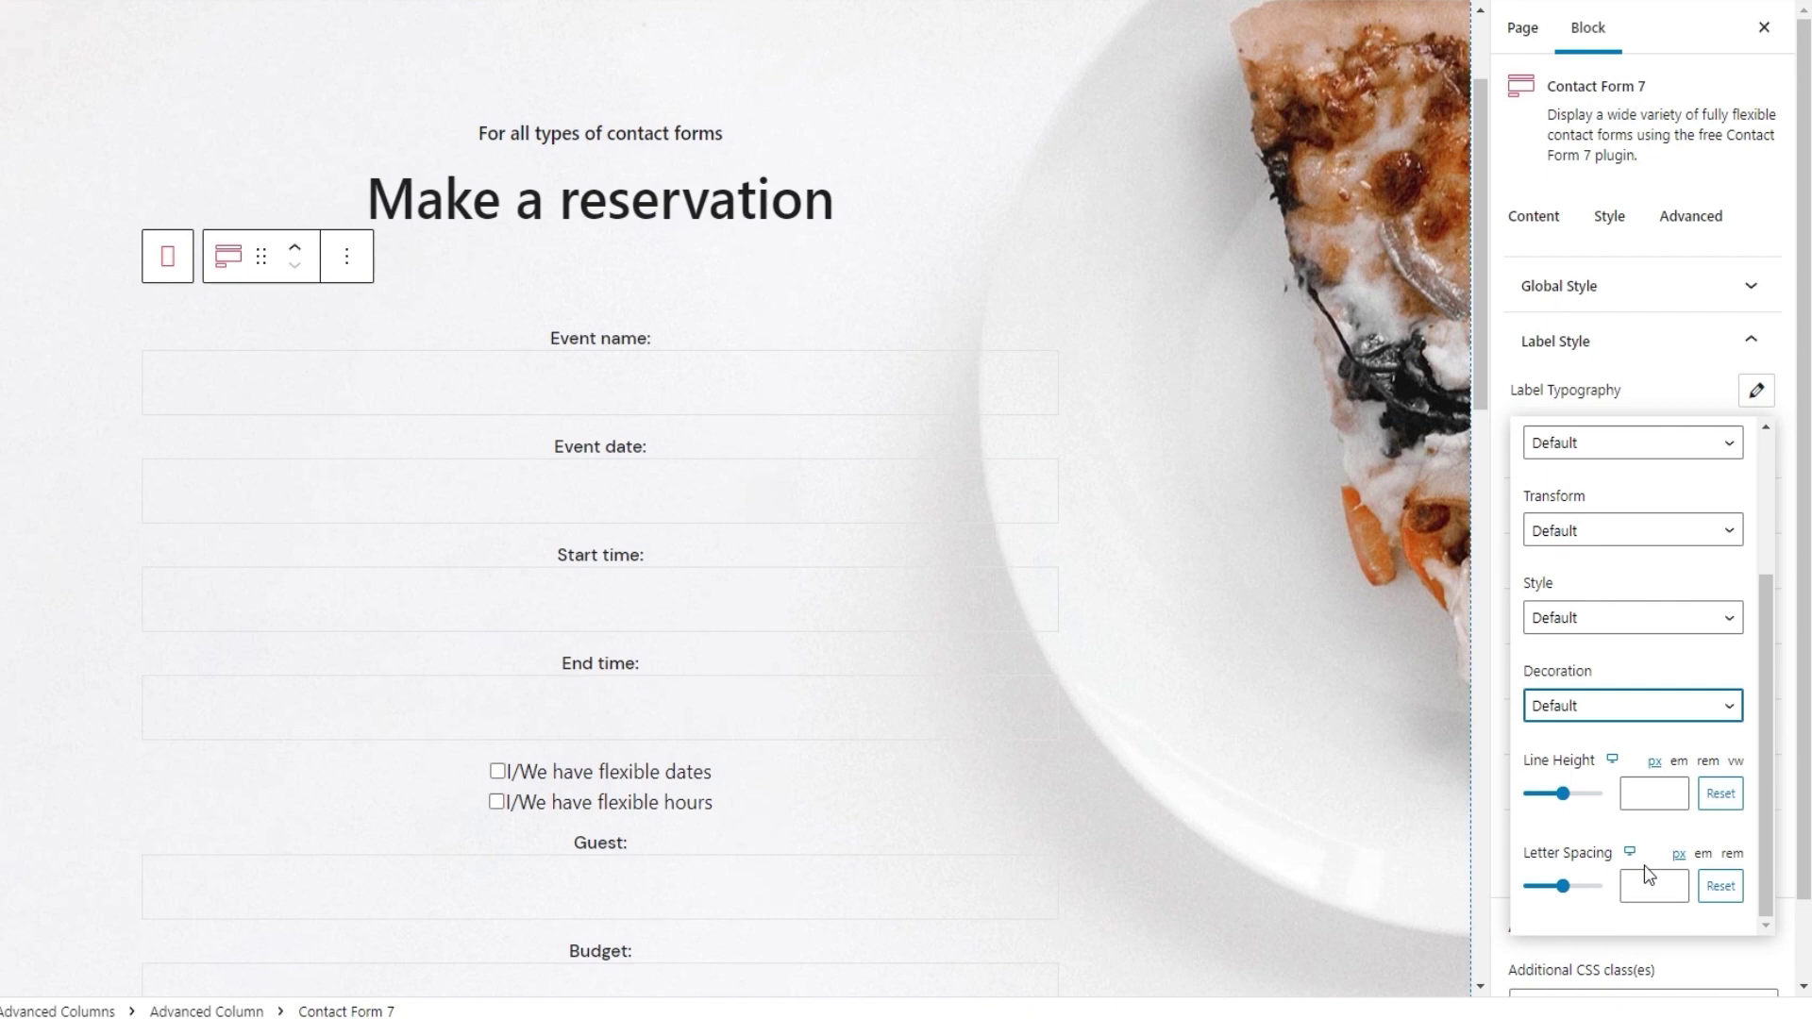
{"action": "left_click", "coordinate": [1756, 392]}
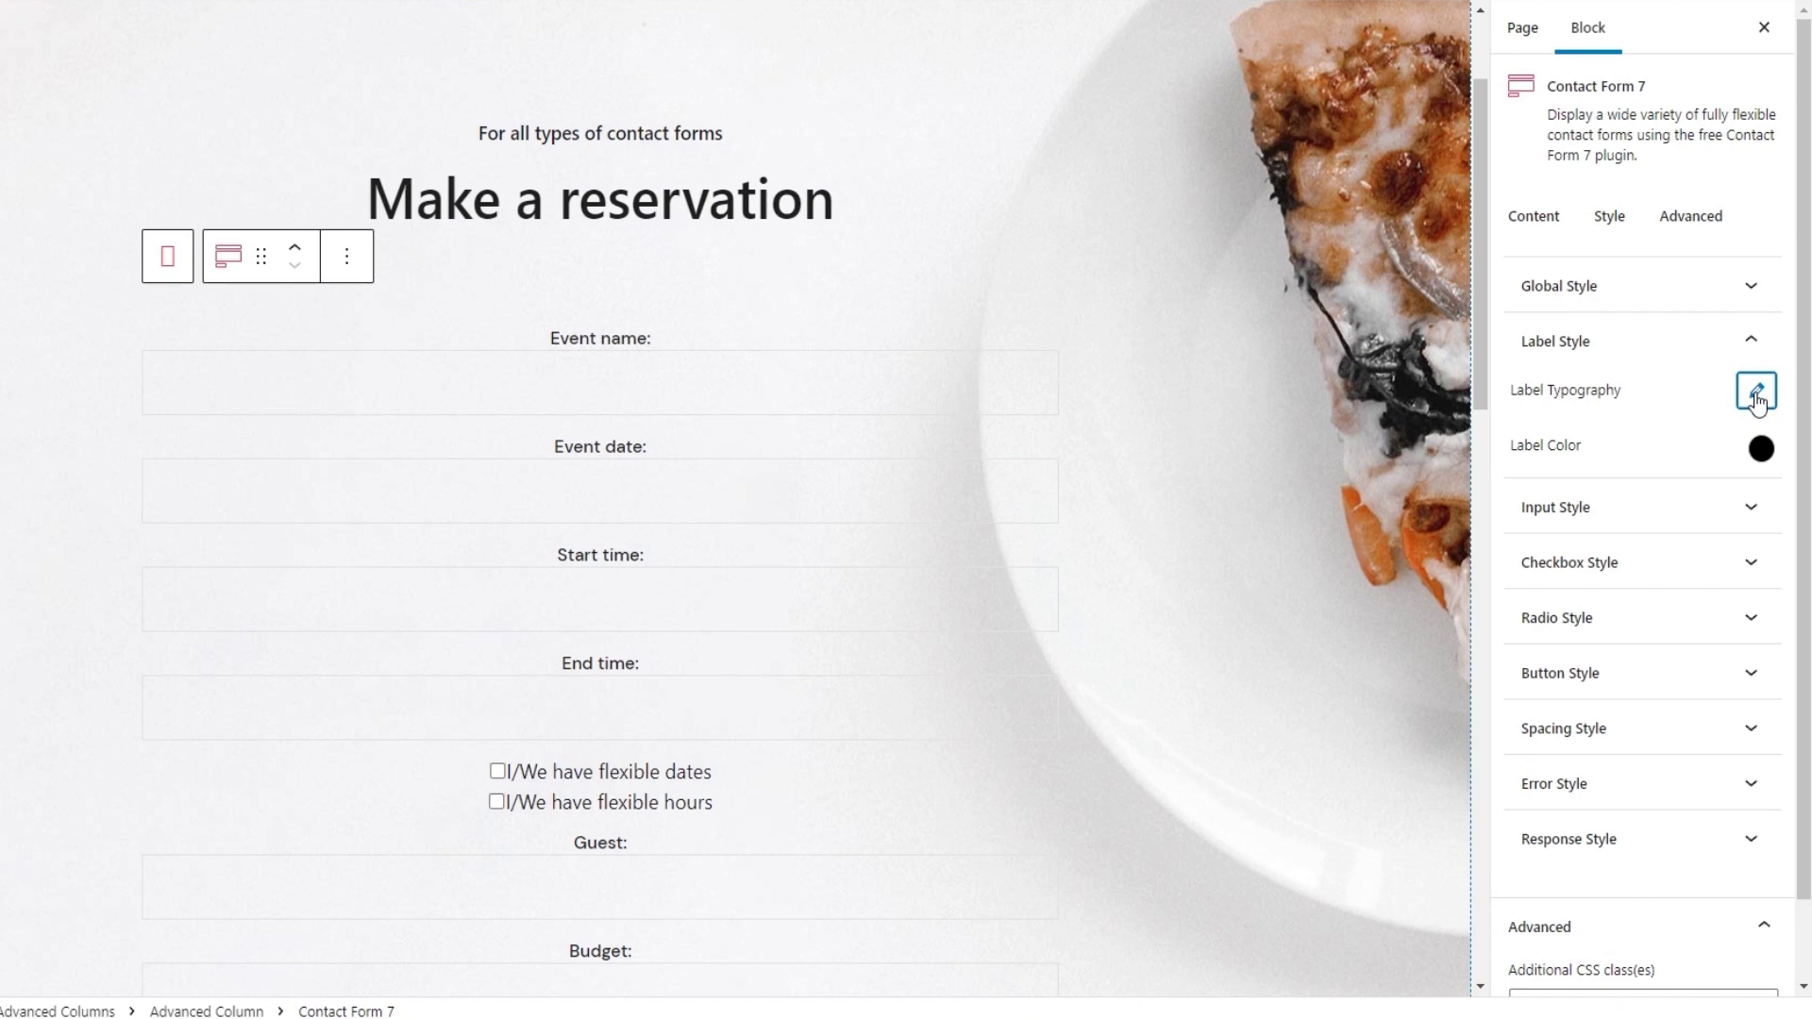
{"action": "left_click", "coordinate": [1761, 449]}
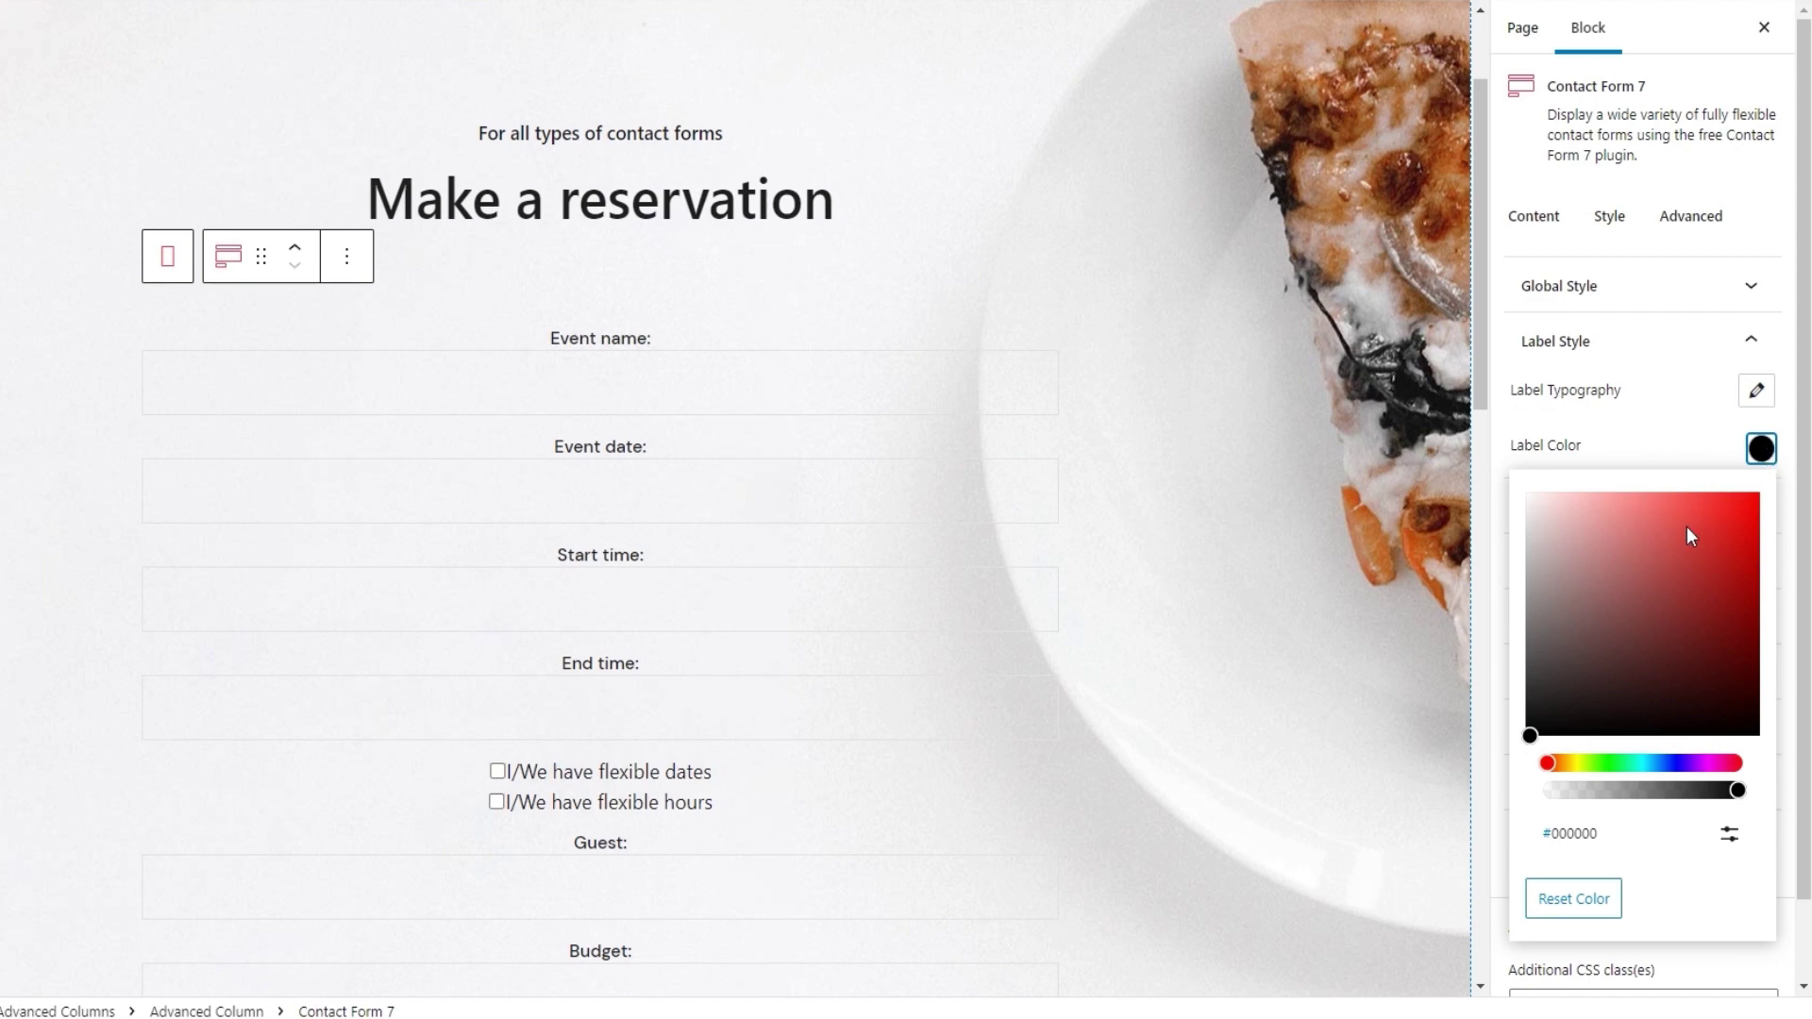
{"action": "left_click_drag", "start_coordinate": [1685, 526], "coordinate": [1663, 522]}
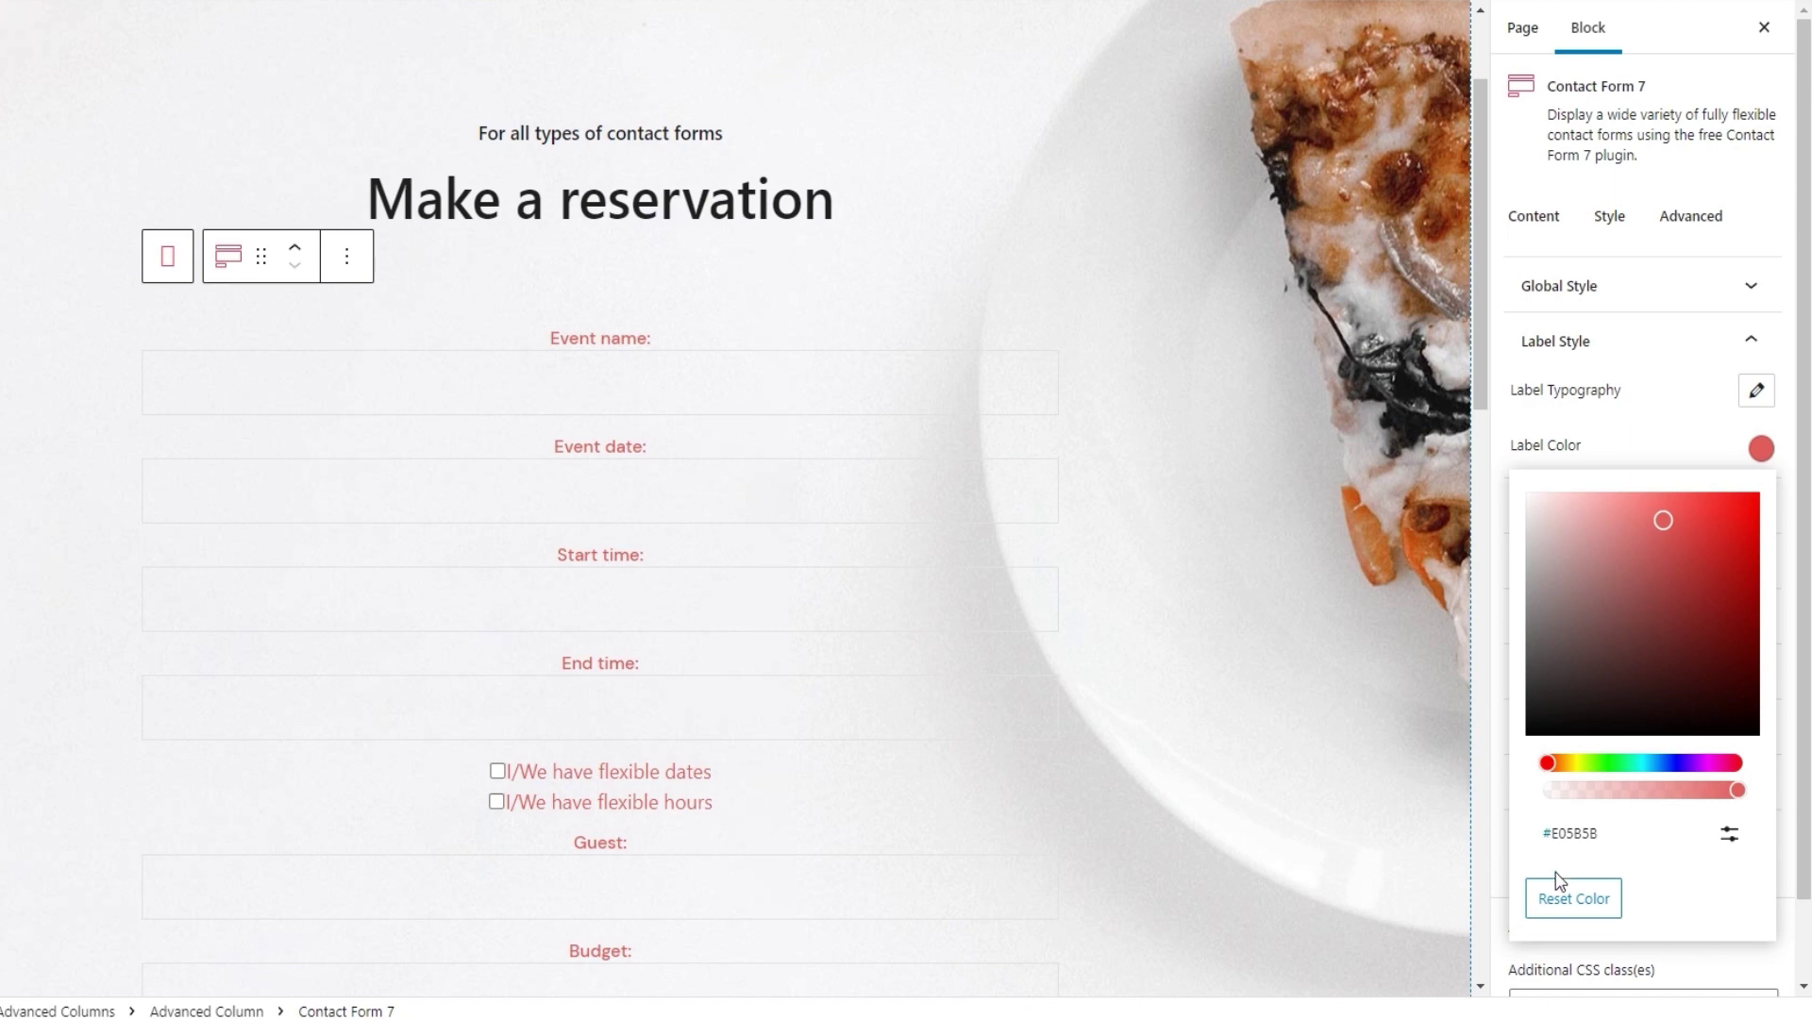
{"action": "left_click", "coordinate": [1571, 896]}
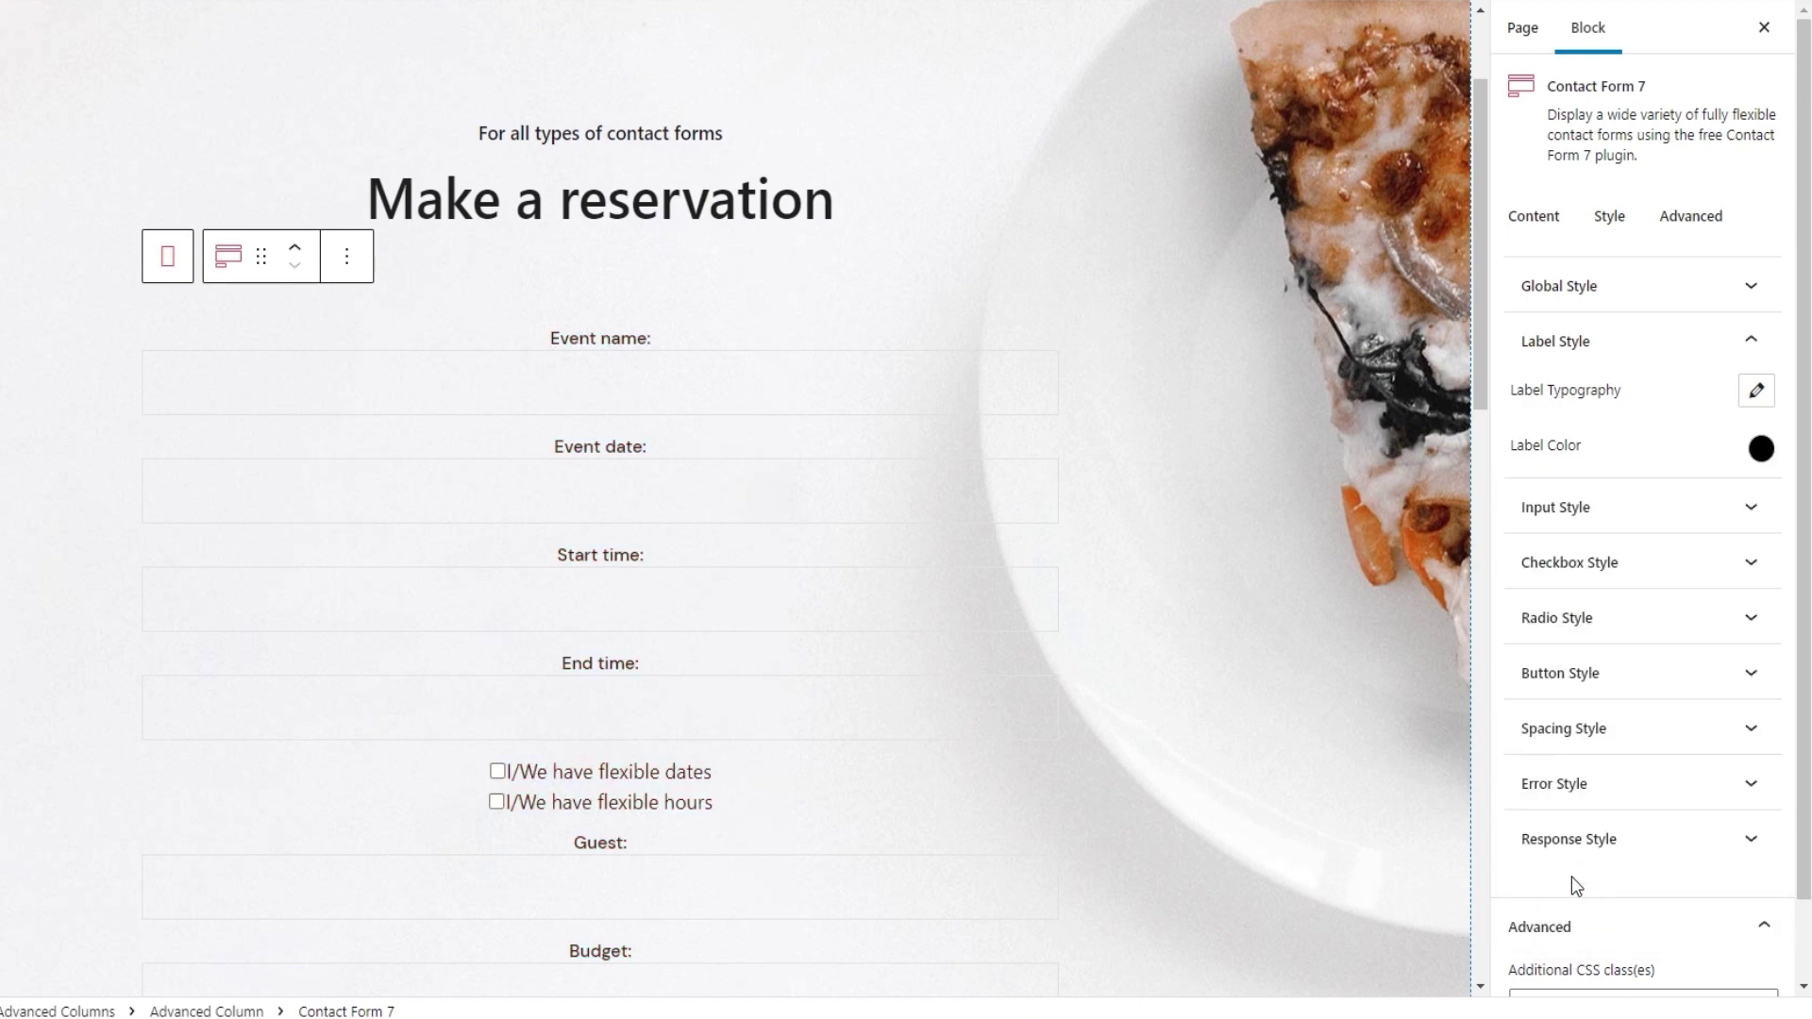
Collapse Label Style and expand the Input Style settings in the block sidebar
{"action": "left_click", "coordinate": [1610, 331]}
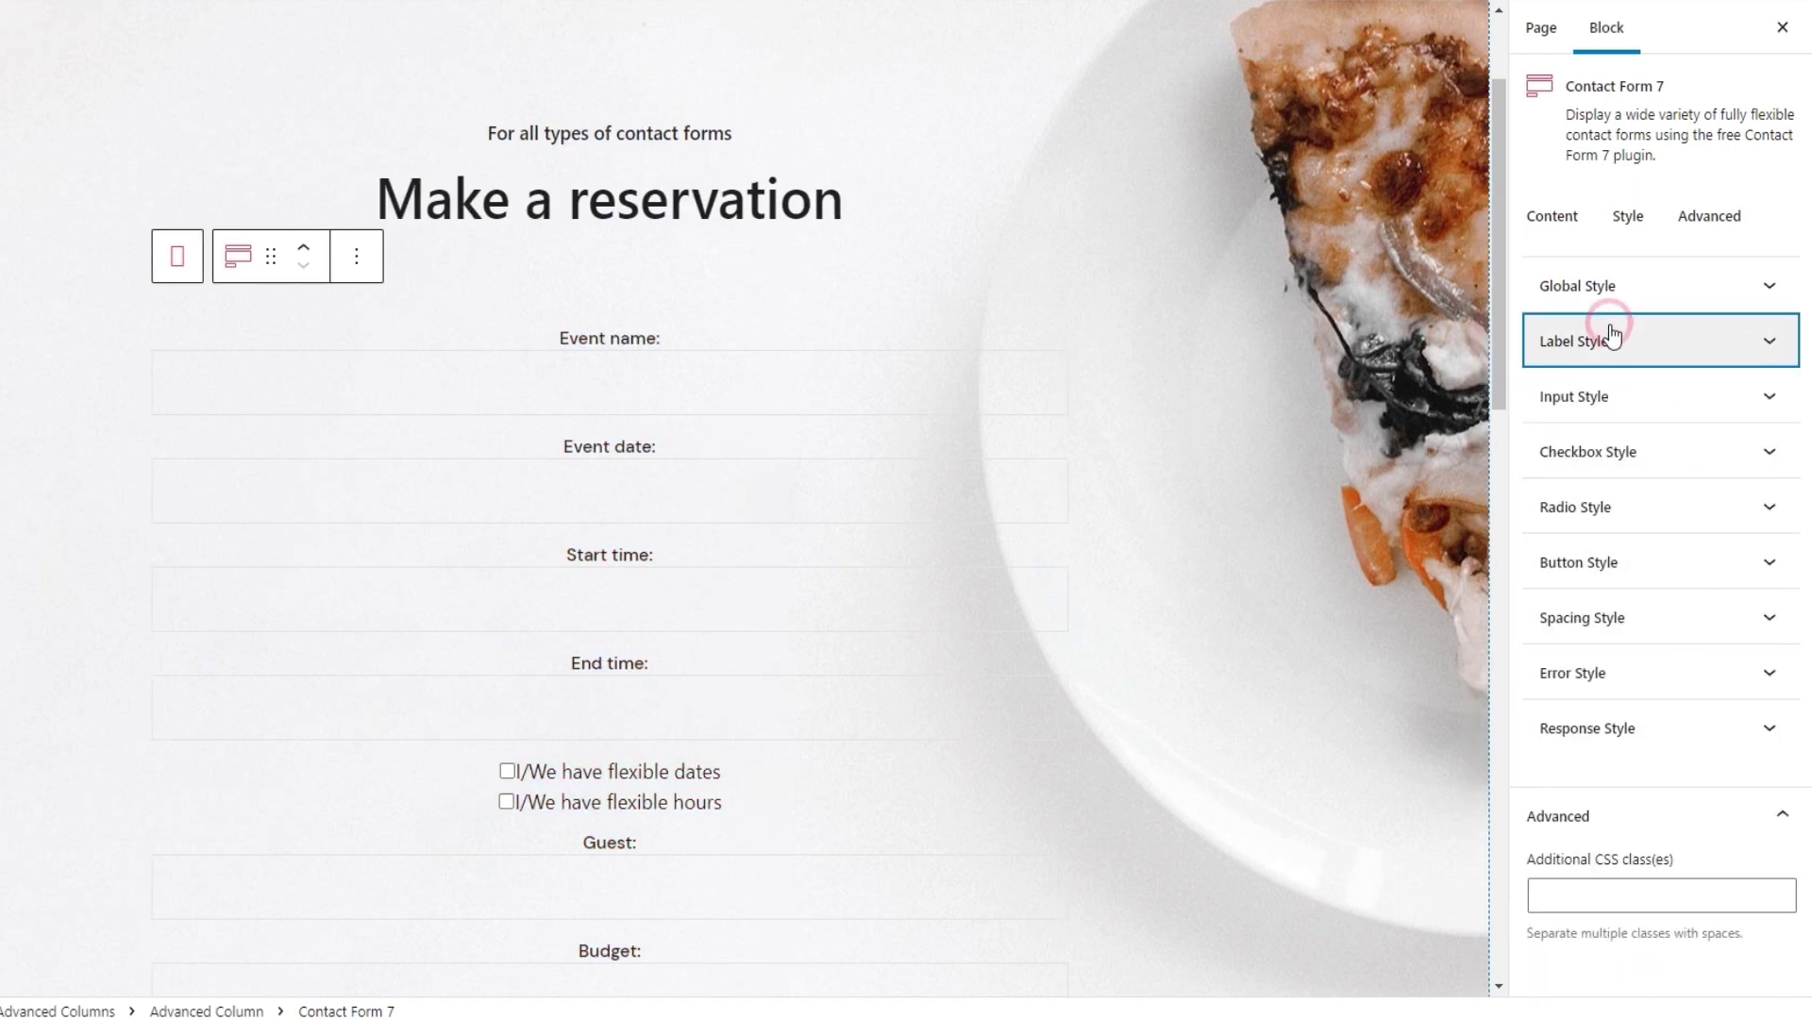
{"action": "left_click", "coordinate": [1617, 408]}
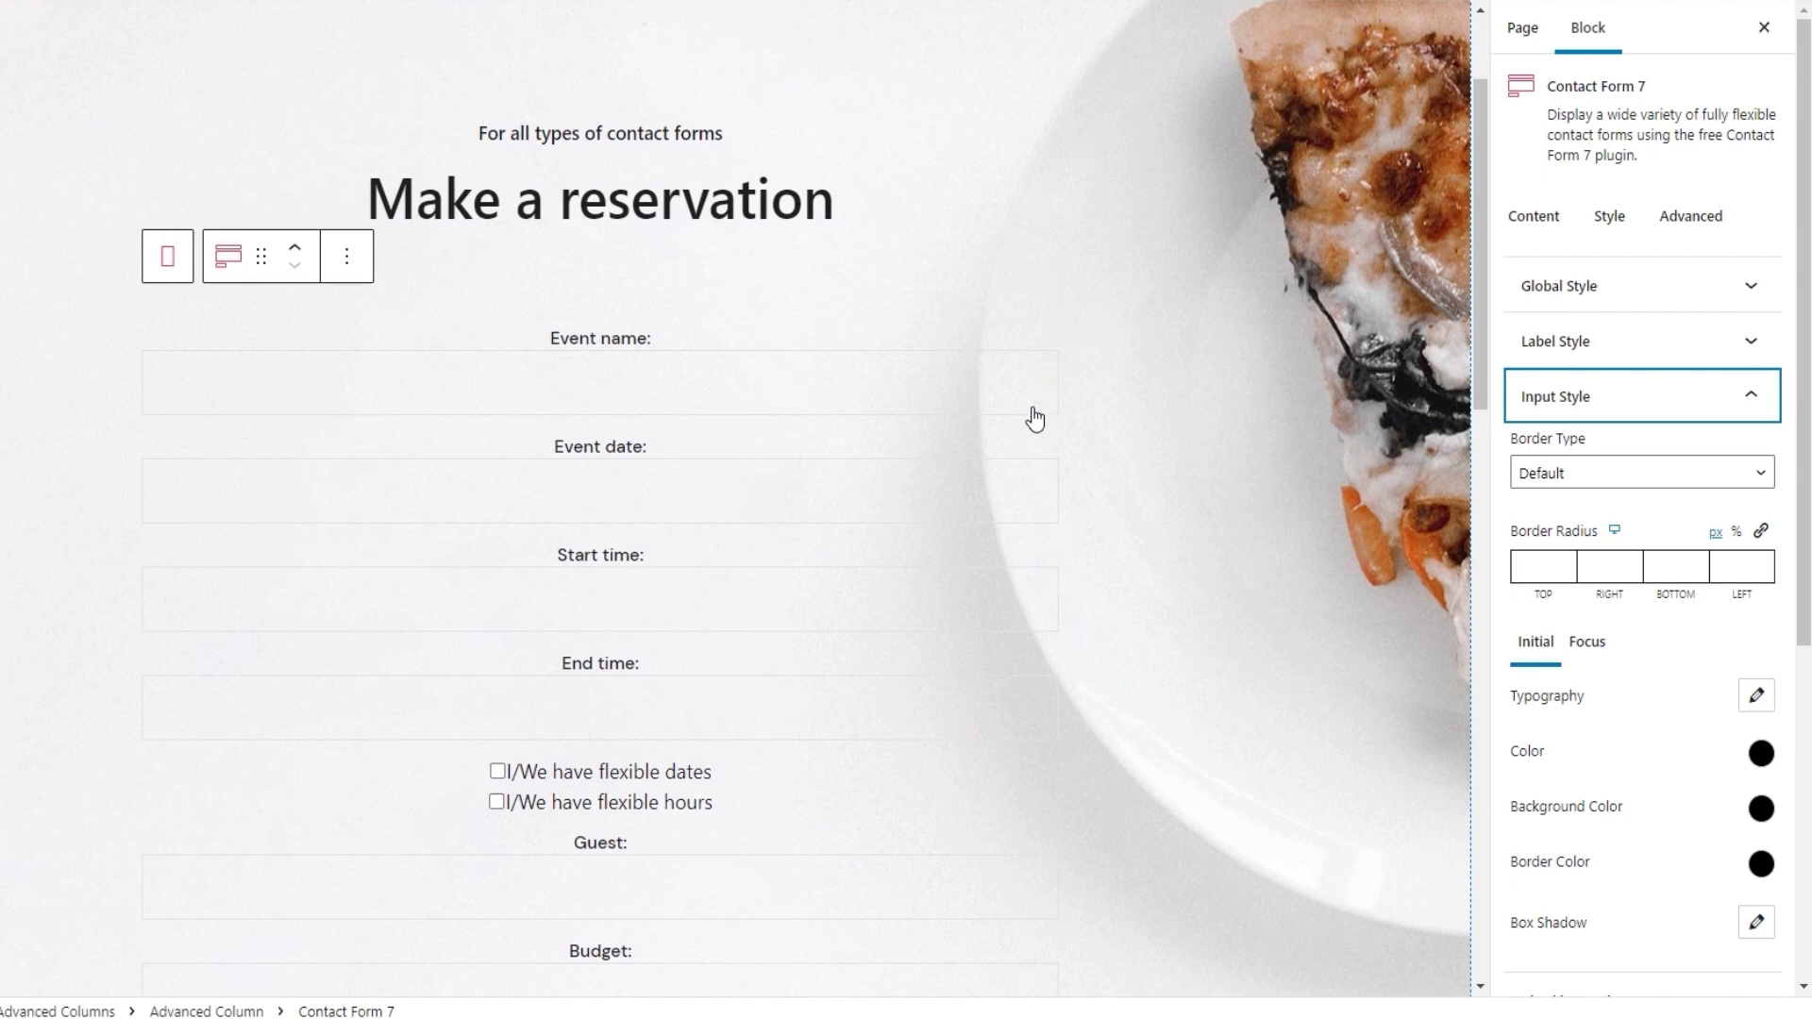
Set the input fields' Border Type to Solid
{"action": "left_click", "coordinate": [1559, 475]}
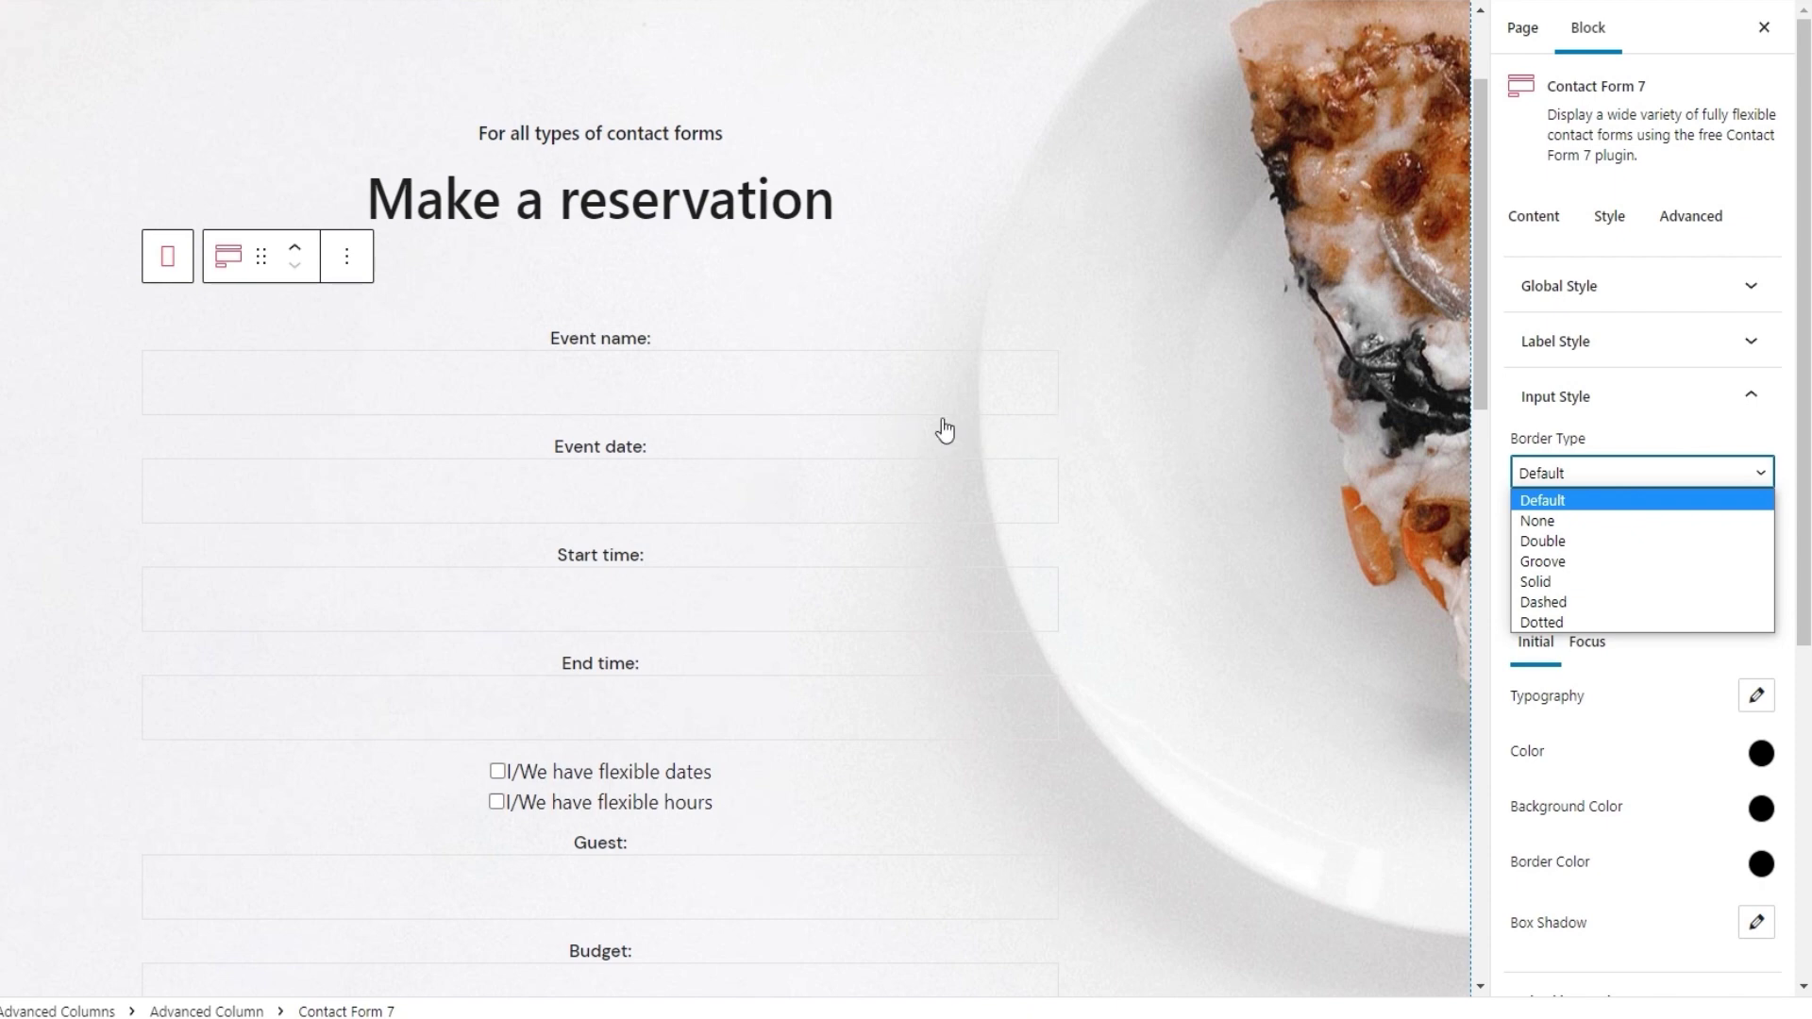
{"action": "left_click", "coordinate": [1597, 585]}
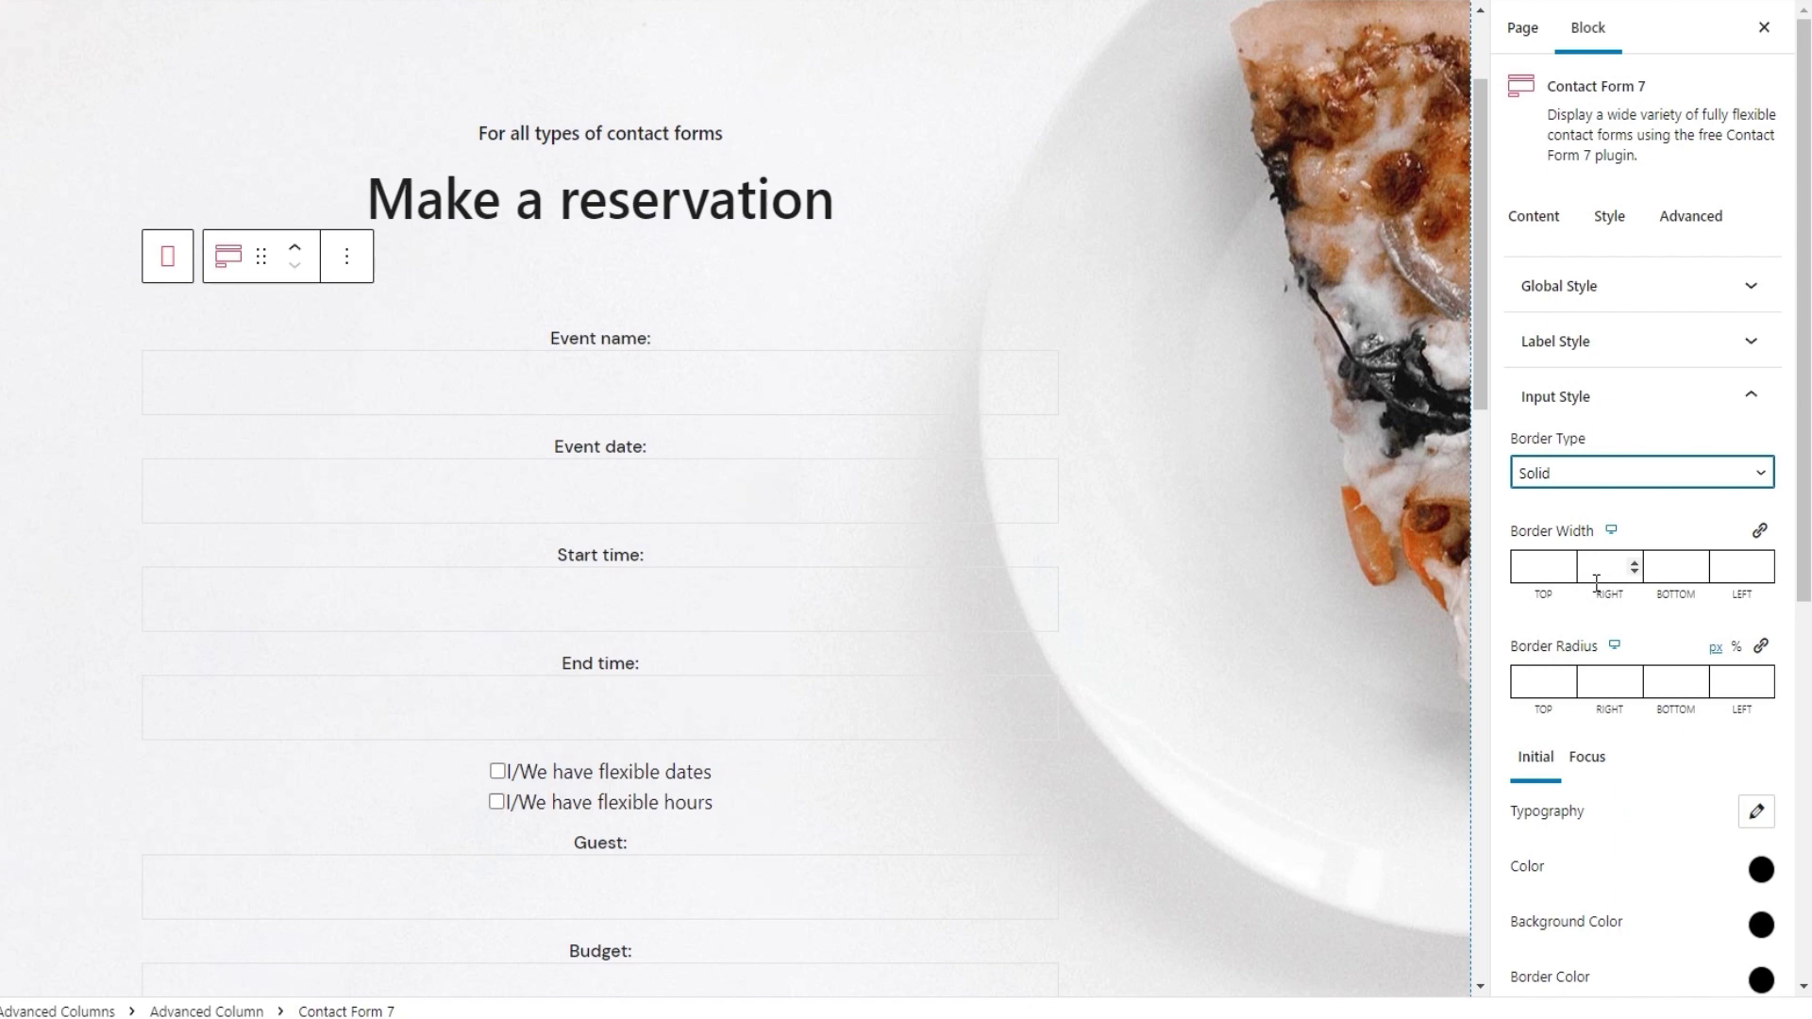
Set the top and right input border widths to 4
{"action": "left_click", "coordinate": [1530, 570]}
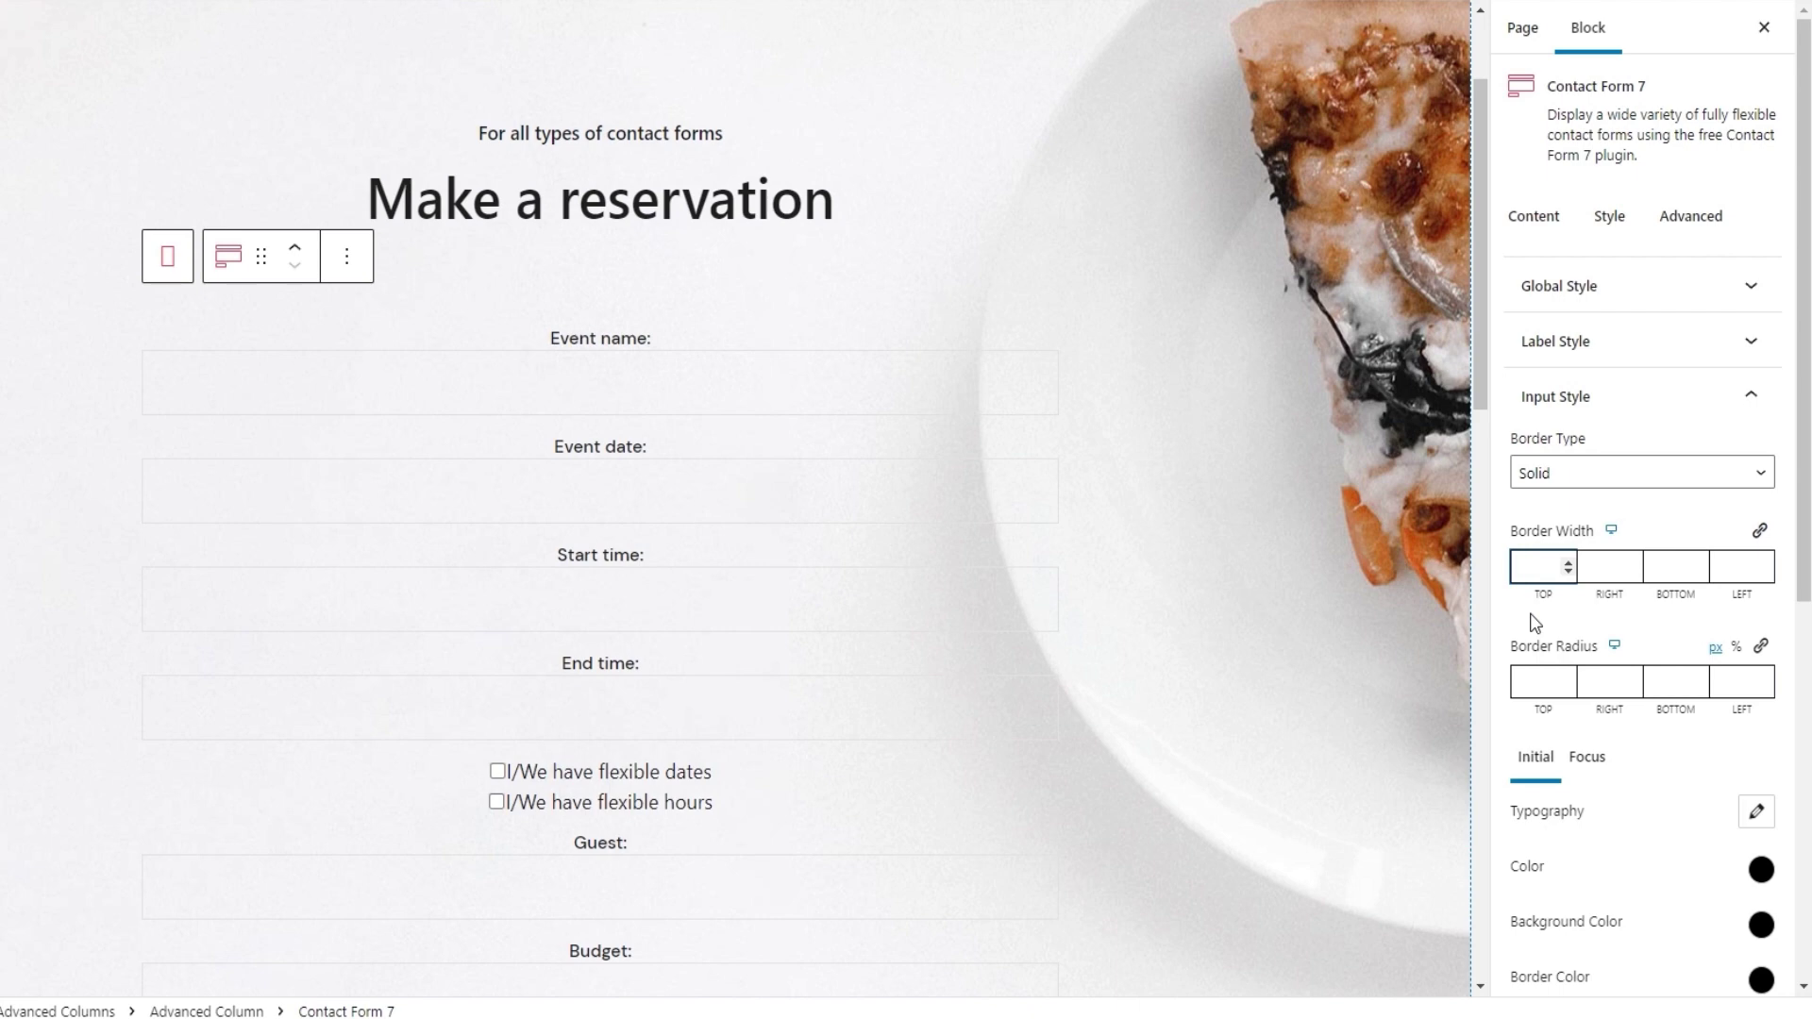
{"action": "type", "text": "4"}
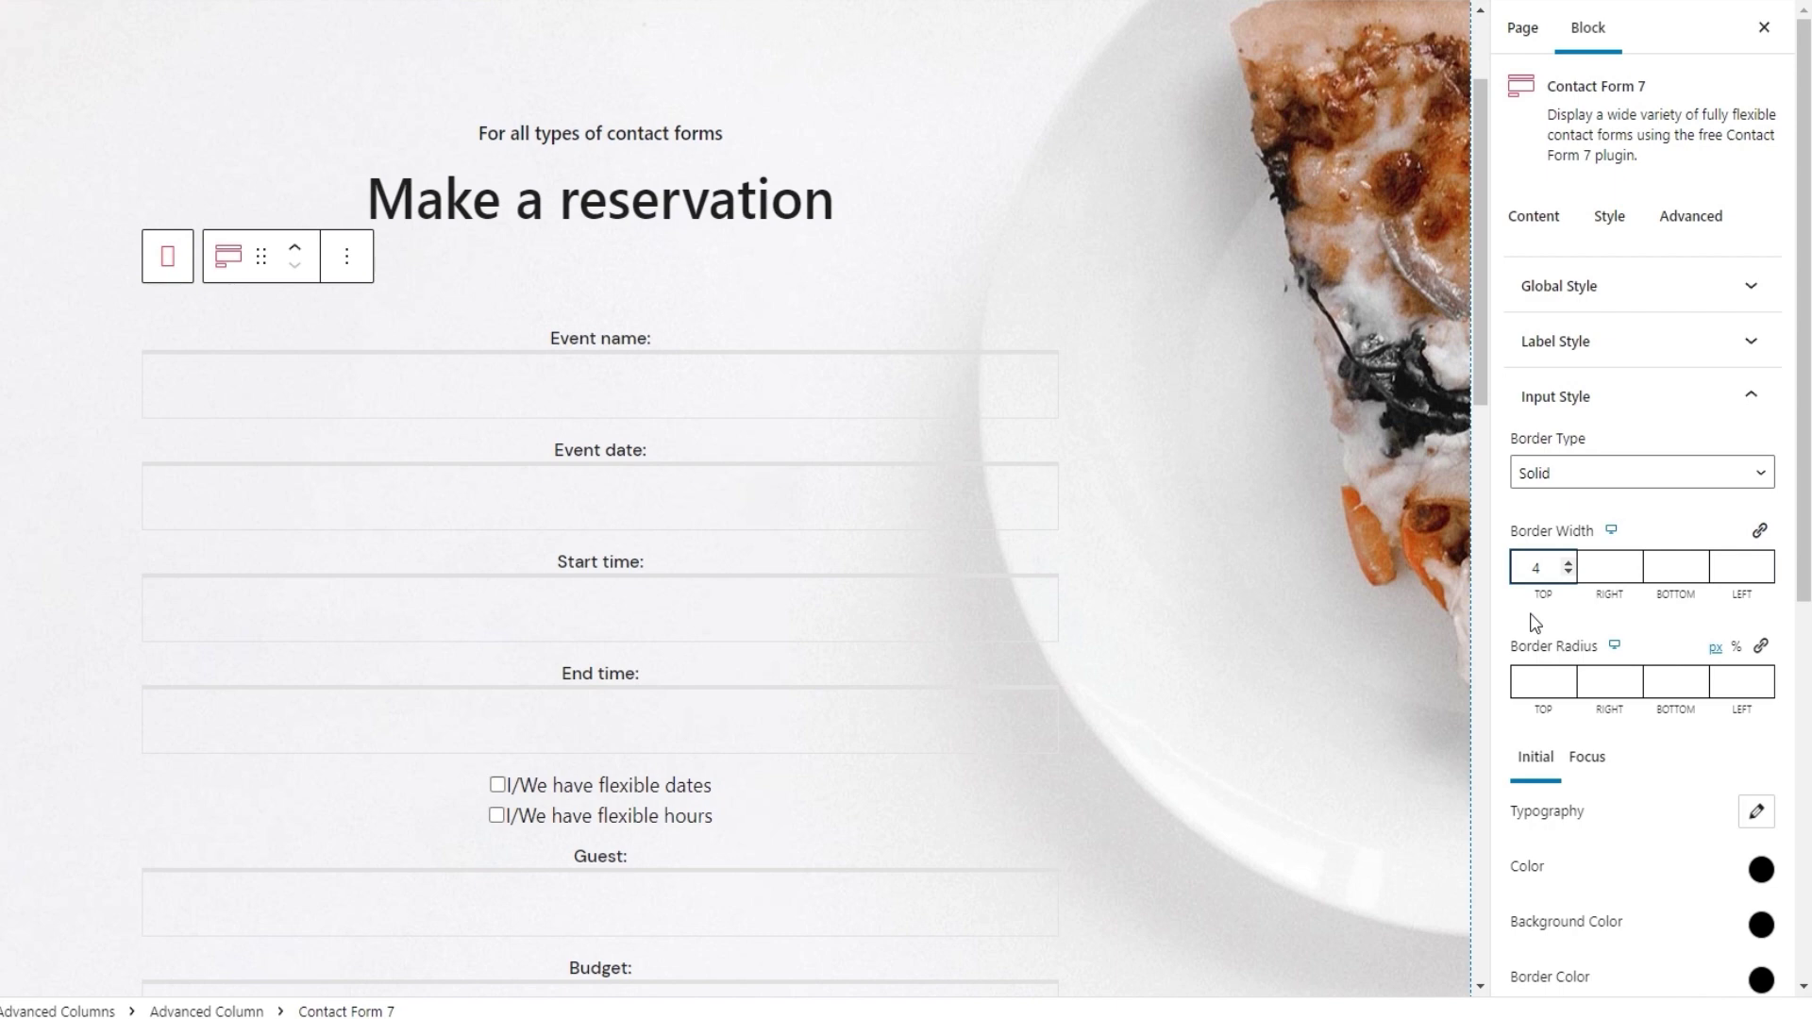
{"action": "left_click", "coordinate": [1600, 572]}
{"action": "type", "text": "2"}
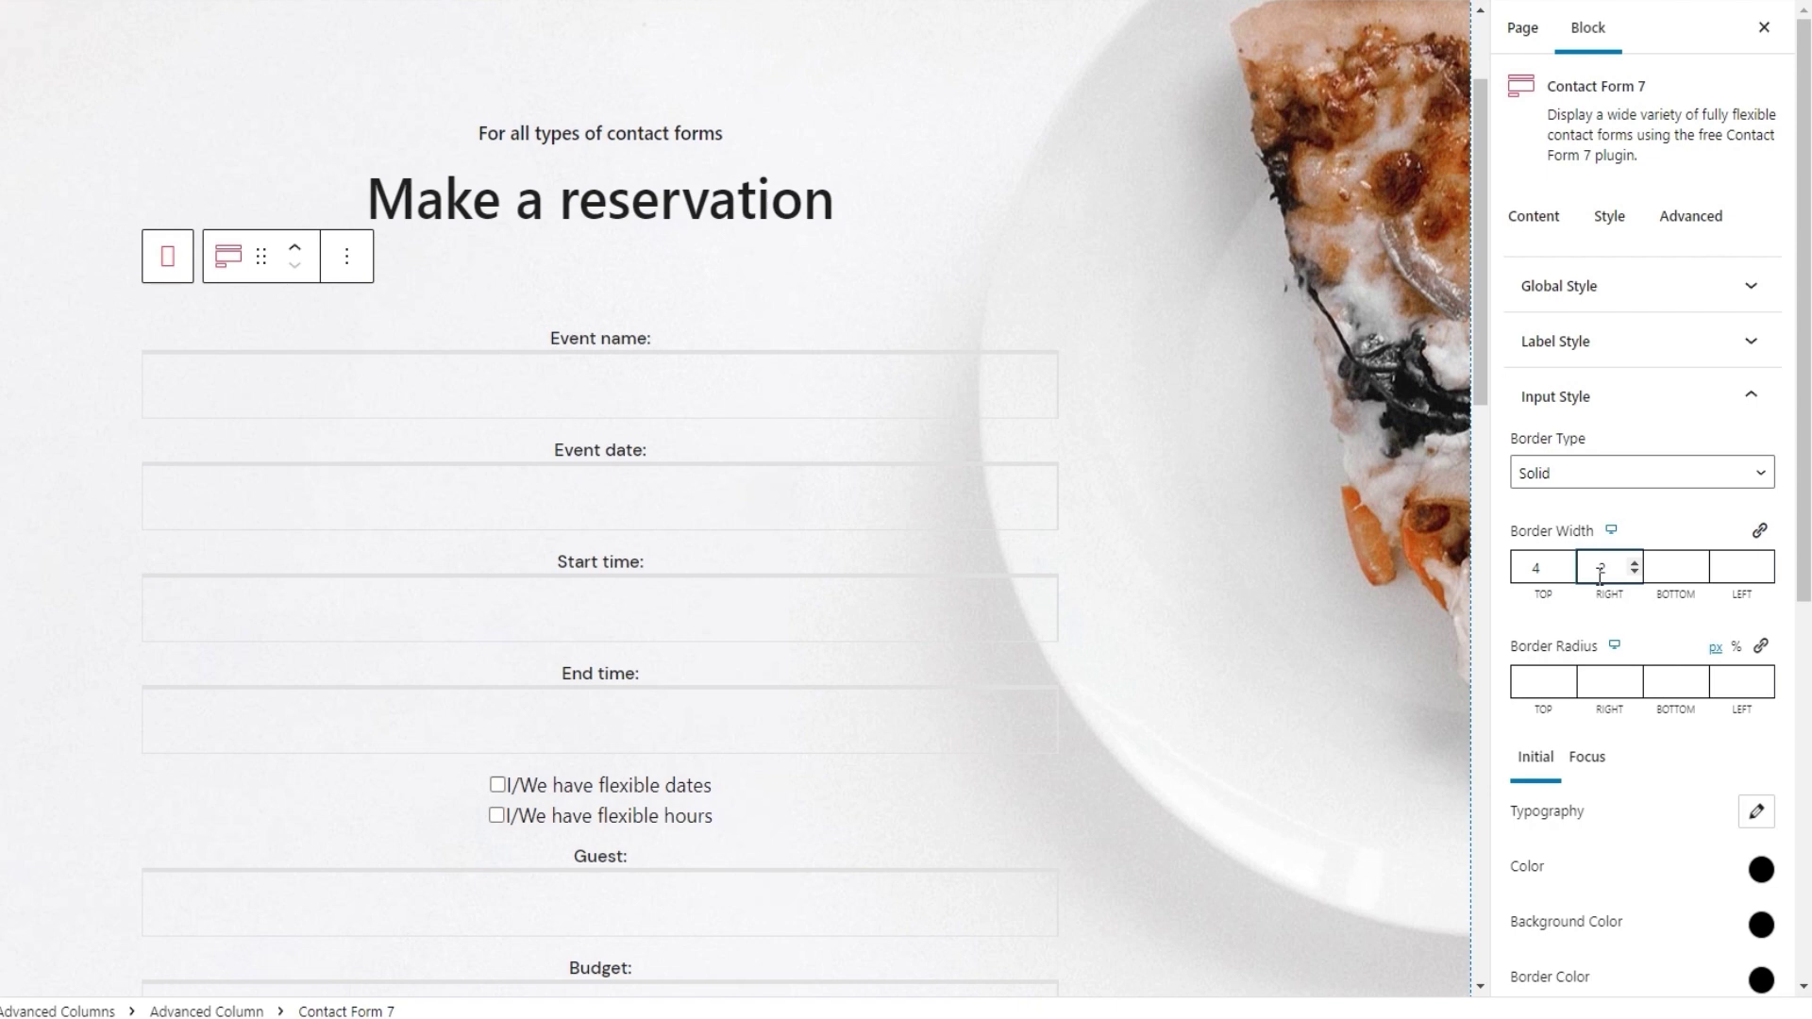
{"action": "double_click", "coordinate": [1599, 571]}
{"action": "type", "text": "4"}
Set the bottom and left border widths to 4 and the top border radius to 30
{"action": "left_click", "coordinate": [1661, 568]}
{"action": "type", "text": "4"}
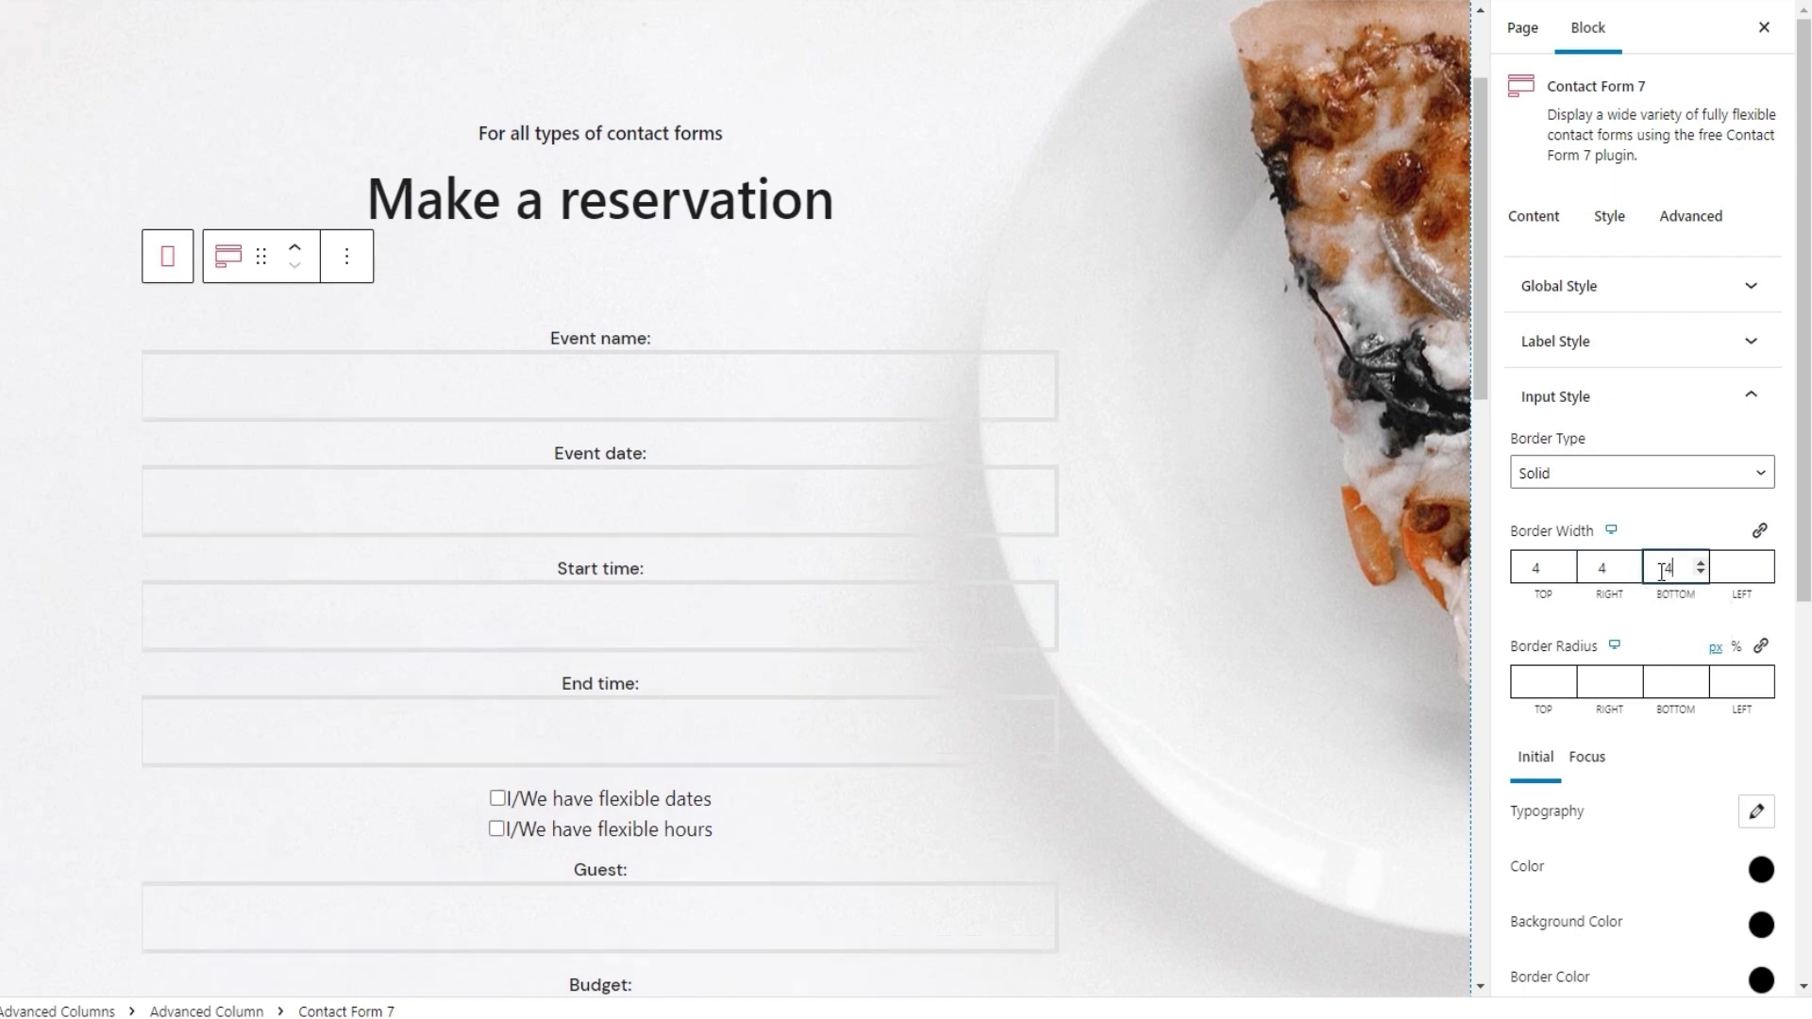
{"action": "left_click", "coordinate": [1749, 566]}
{"action": "type", "text": "4"}
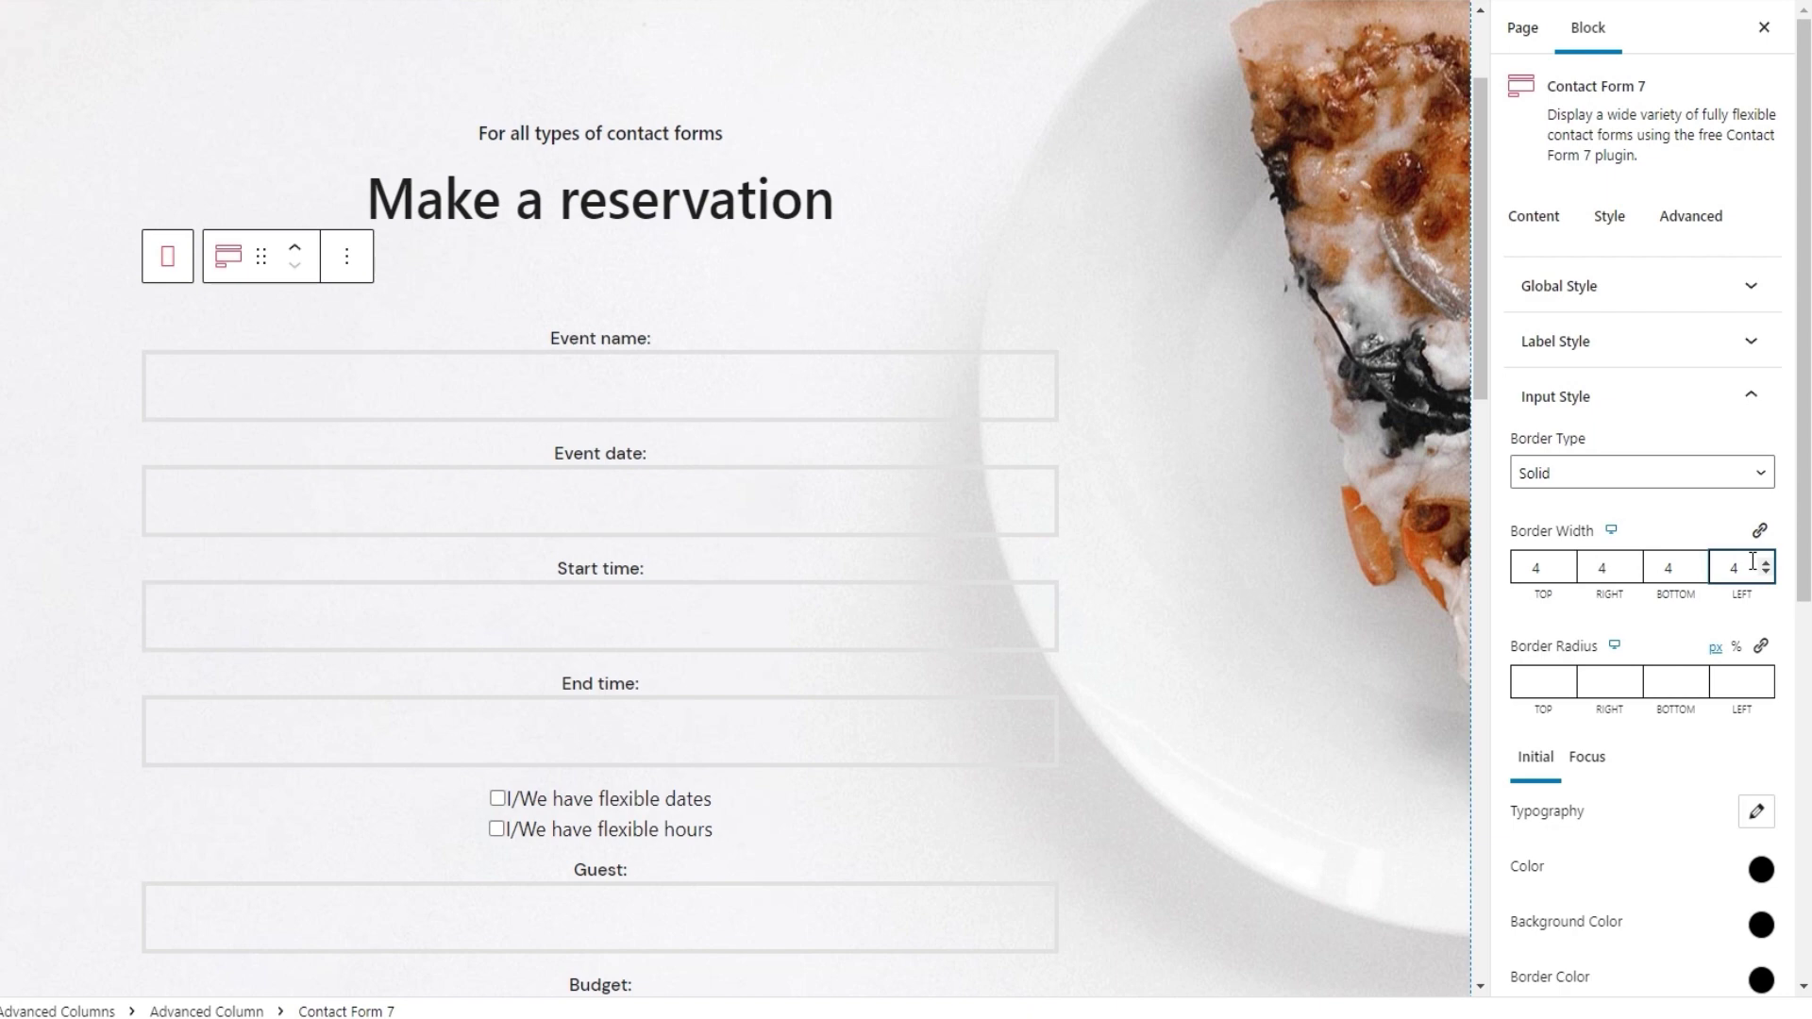
{"action": "left_click", "coordinate": [1558, 641]}
{"action": "left_click", "coordinate": [1527, 687]}
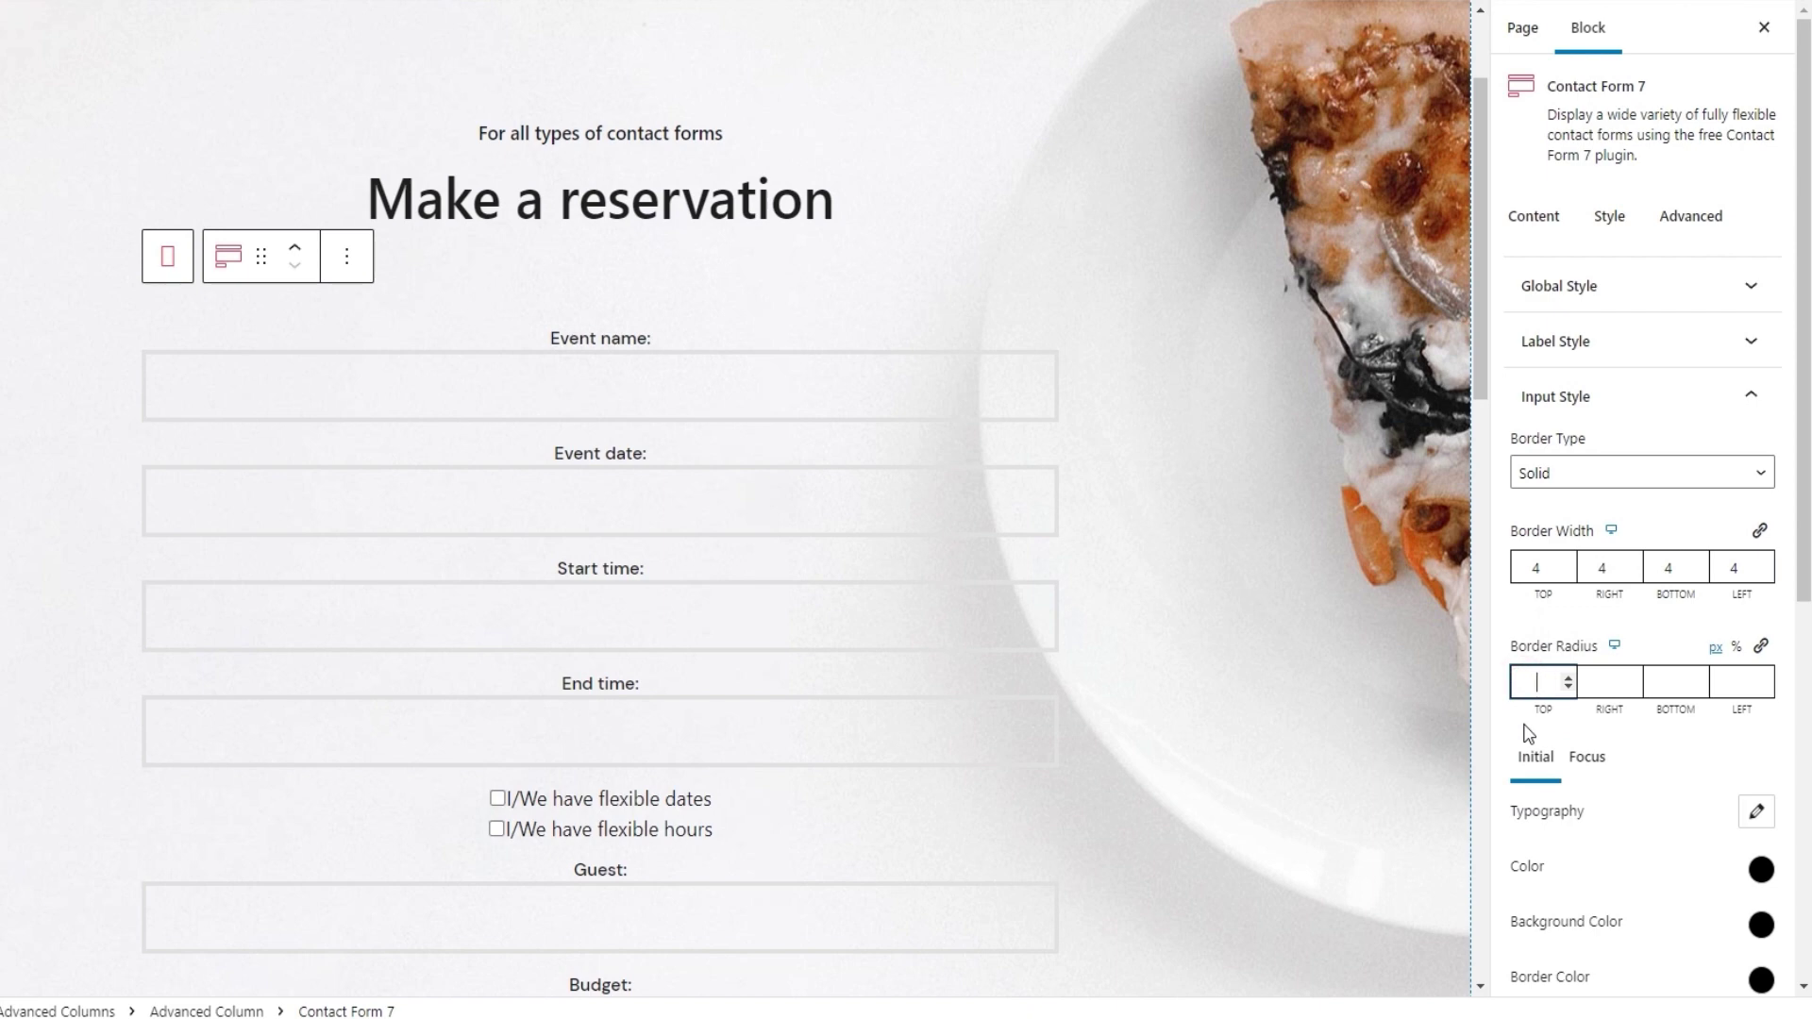
{"action": "type", "text": "30"}
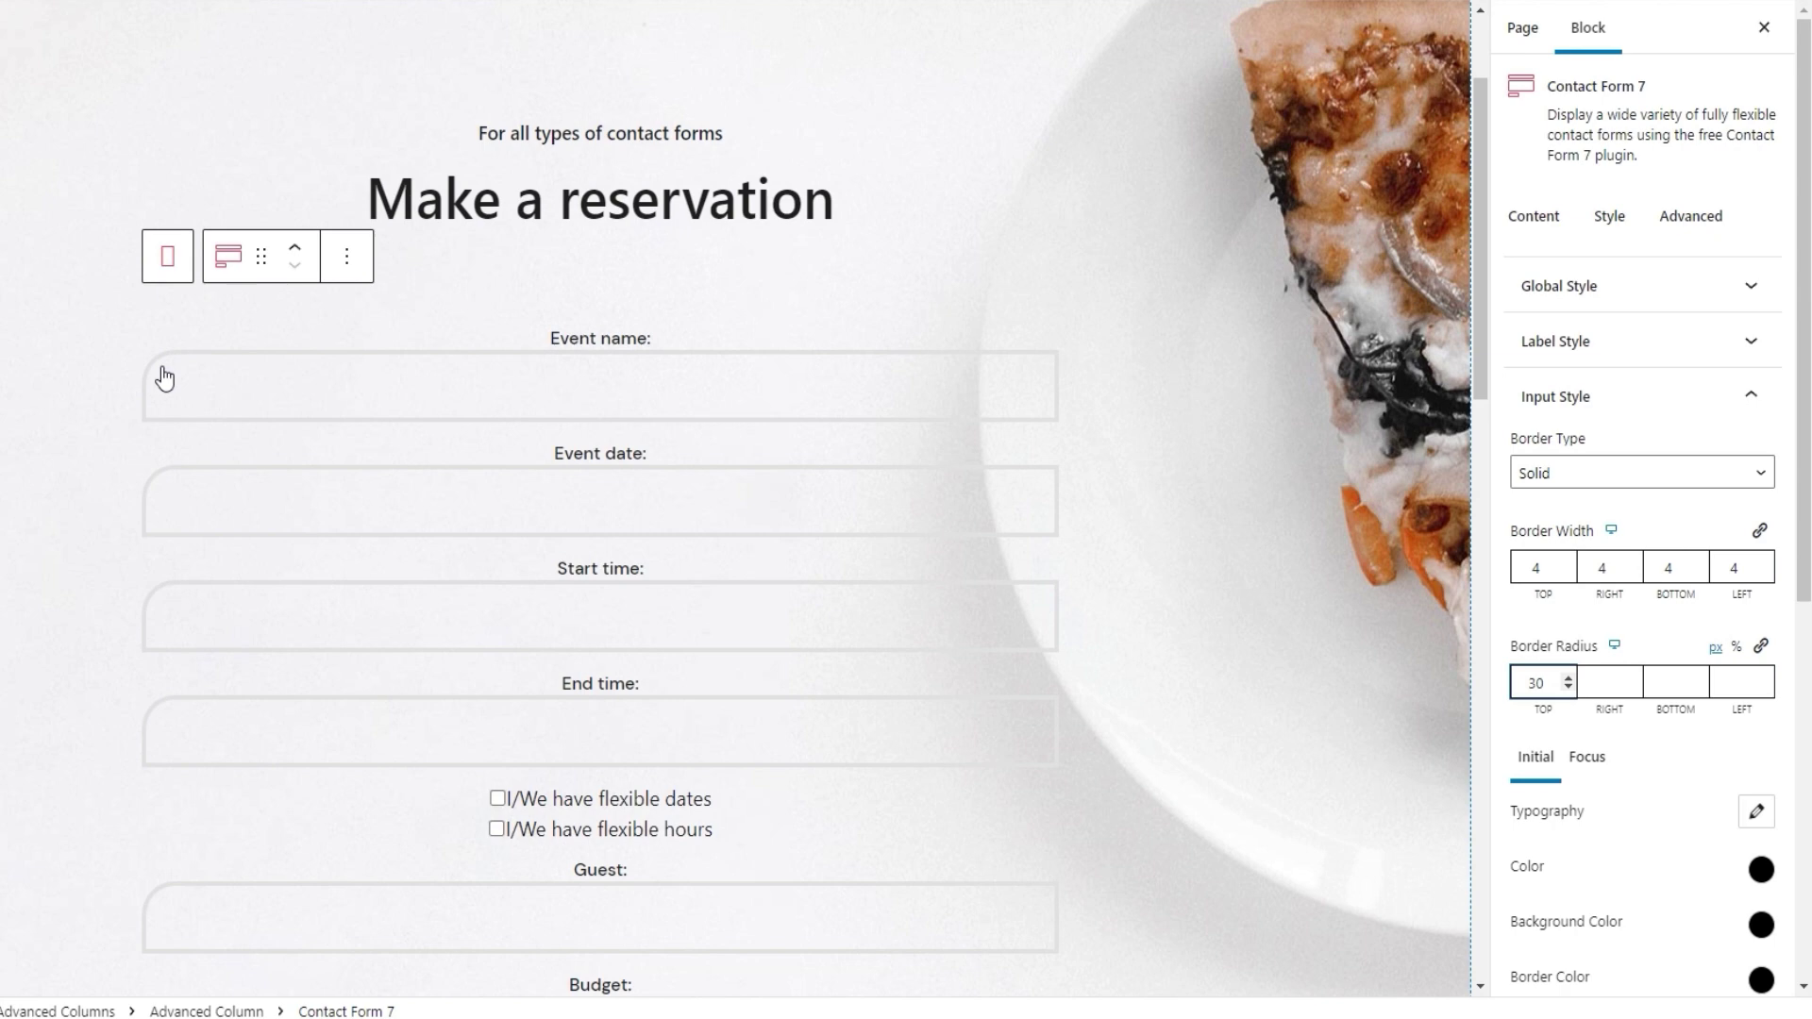
Clear the 30 corner radius and all four input border widths, then set Border Type to None
{"action": "double_click", "coordinate": [1533, 683]}
{"action": "key", "text": "BackSpace"}
{"action": "double_click", "coordinate": [1546, 567]}
{"action": "key", "text": "BackSpace"}
{"action": "double_click", "coordinate": [1599, 569]}
{"action": "key", "text": "BackSpace"}
{"action": "double_click", "coordinate": [1660, 568]}
{"action": "key", "text": "BackSpace"}
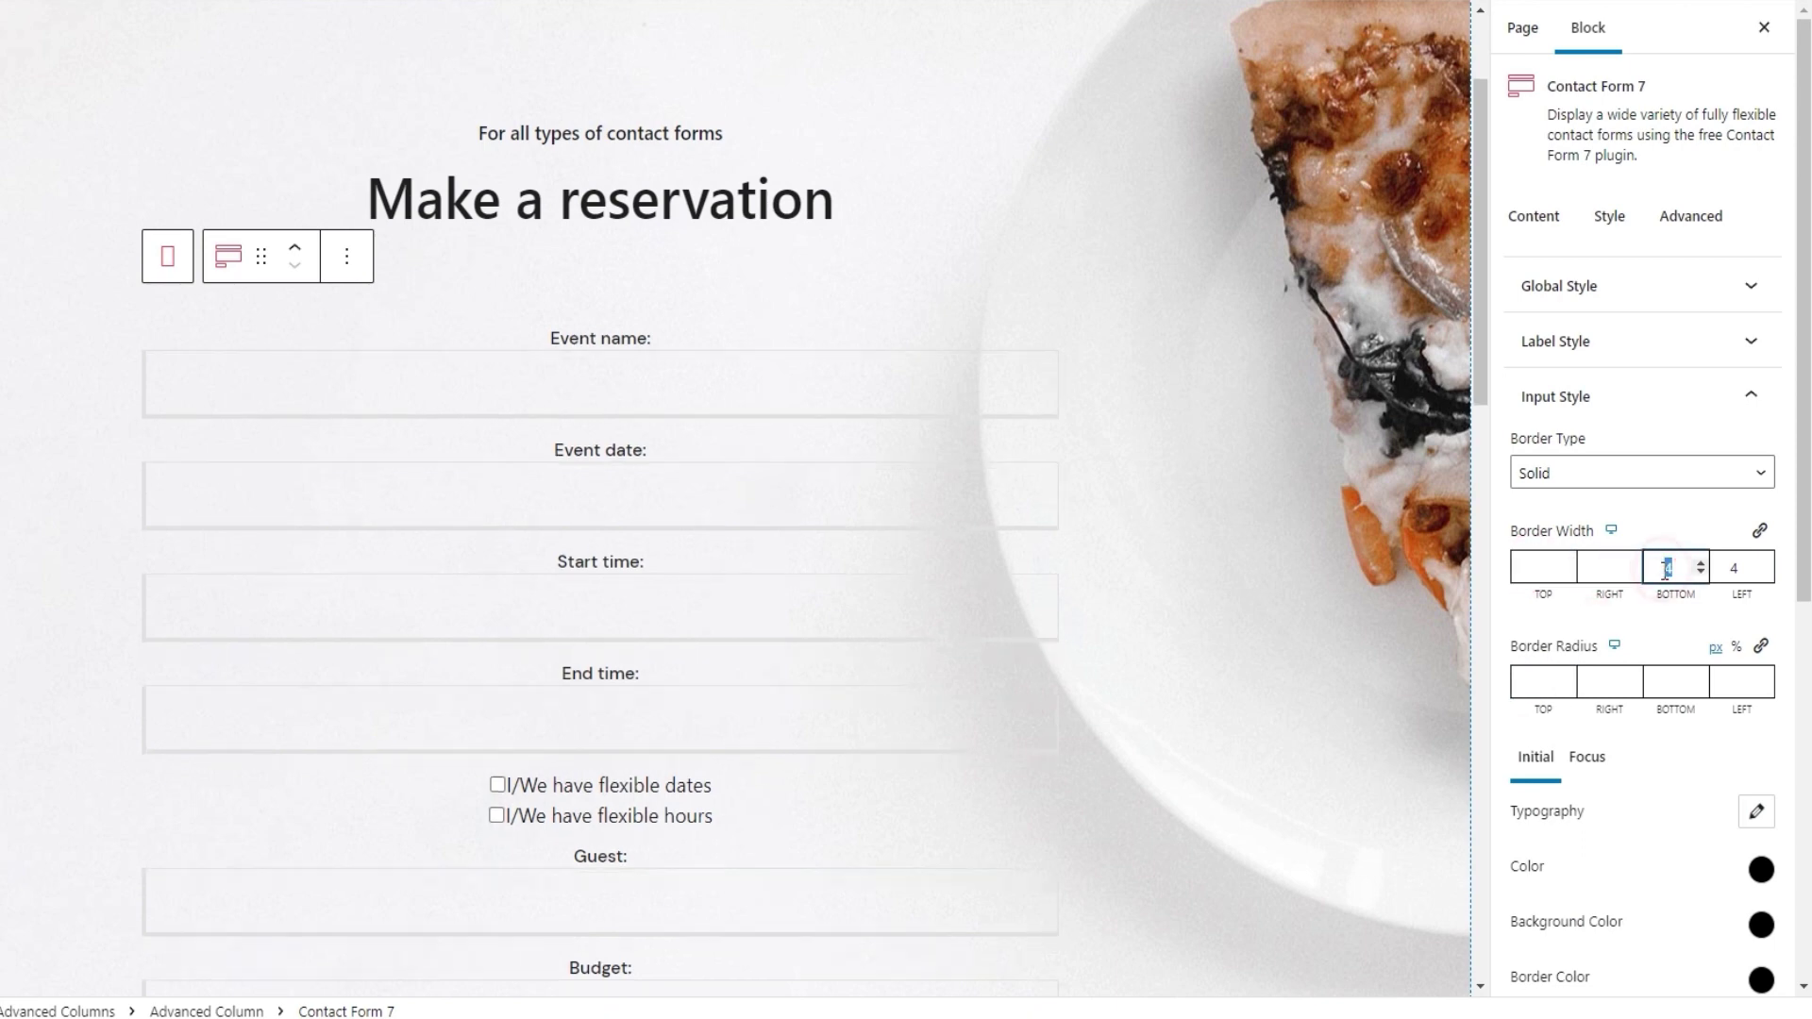
{"action": "double_click", "coordinate": [1731, 569]}
{"action": "key", "text": "BackSpace"}
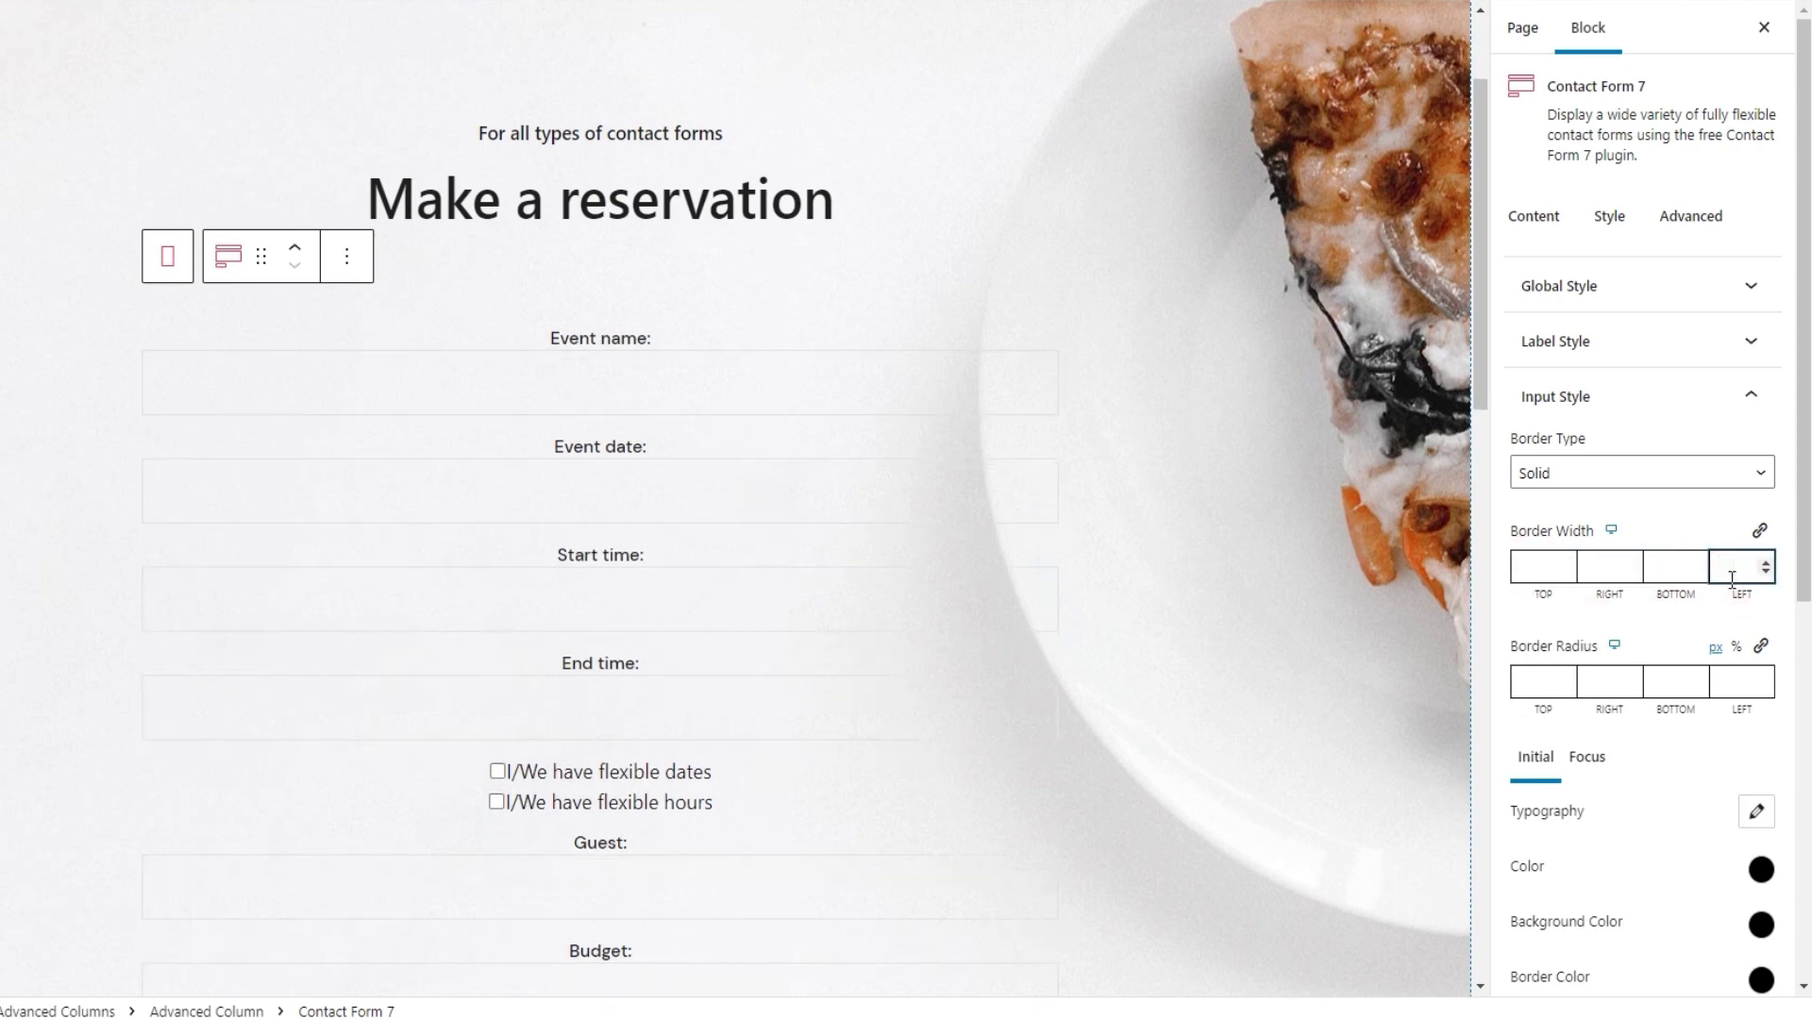
{"action": "left_click", "coordinate": [1570, 483]}
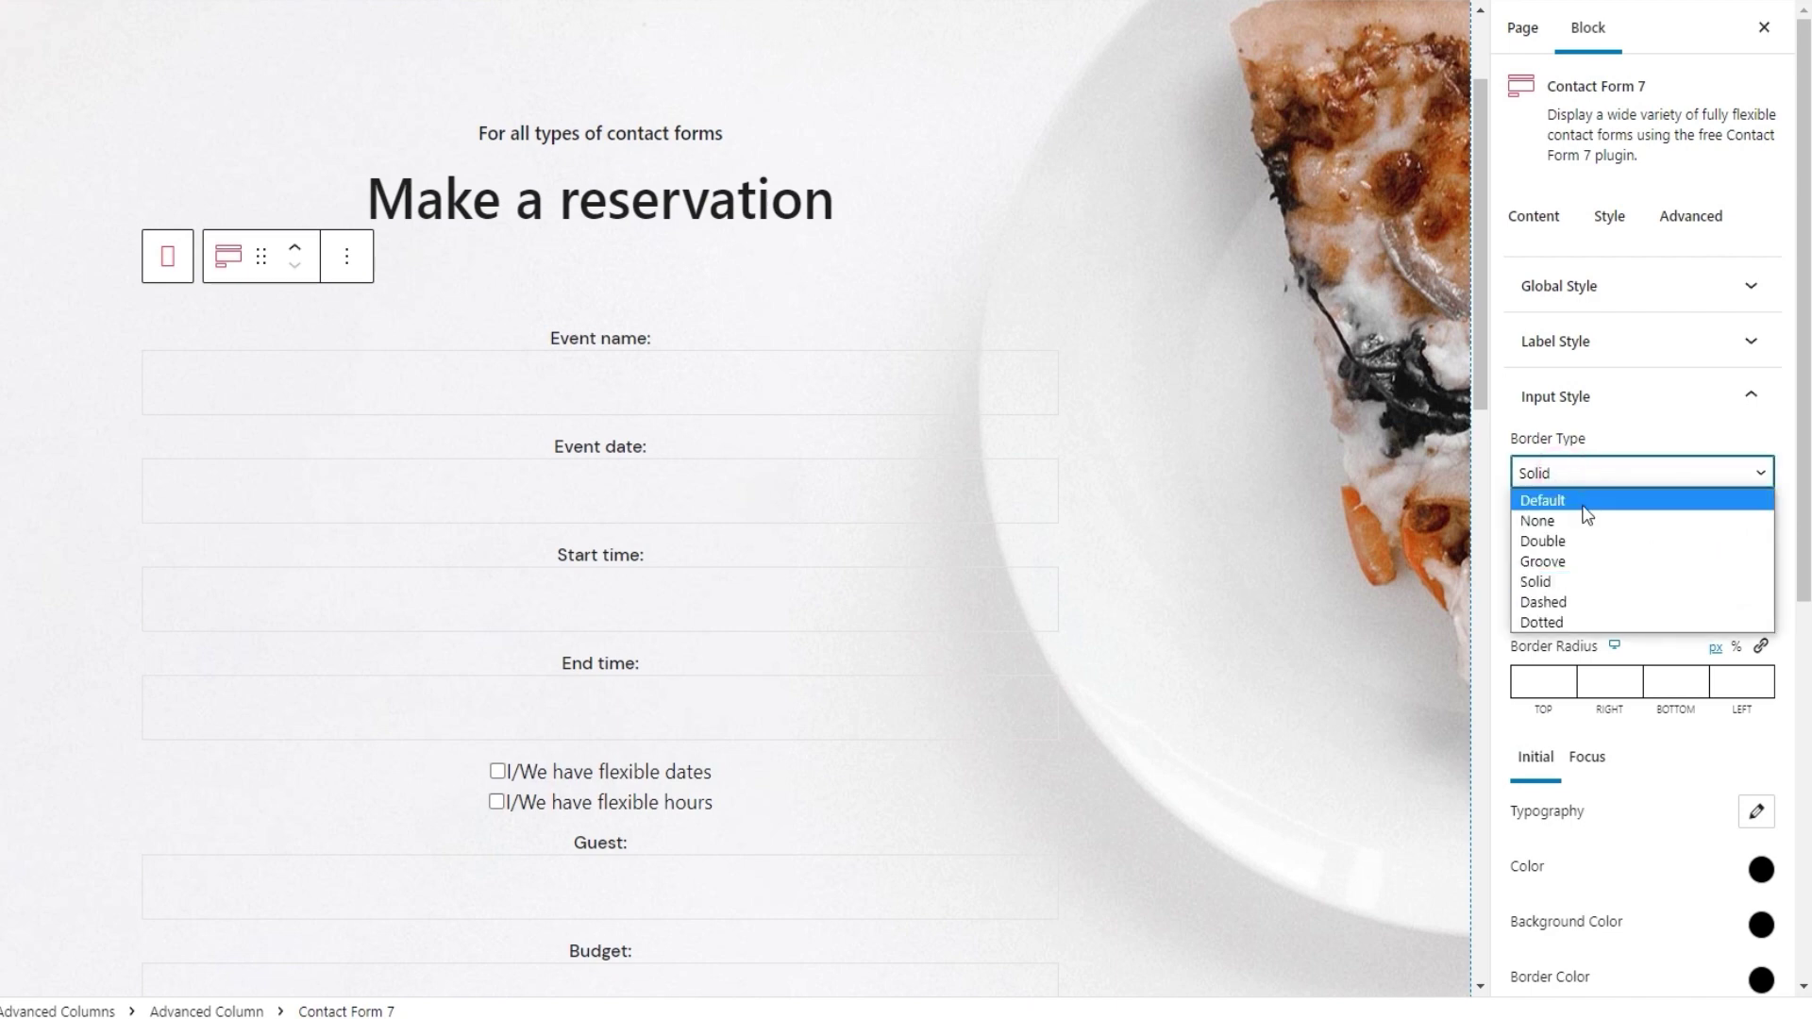
{"action": "left_click", "coordinate": [1585, 521]}
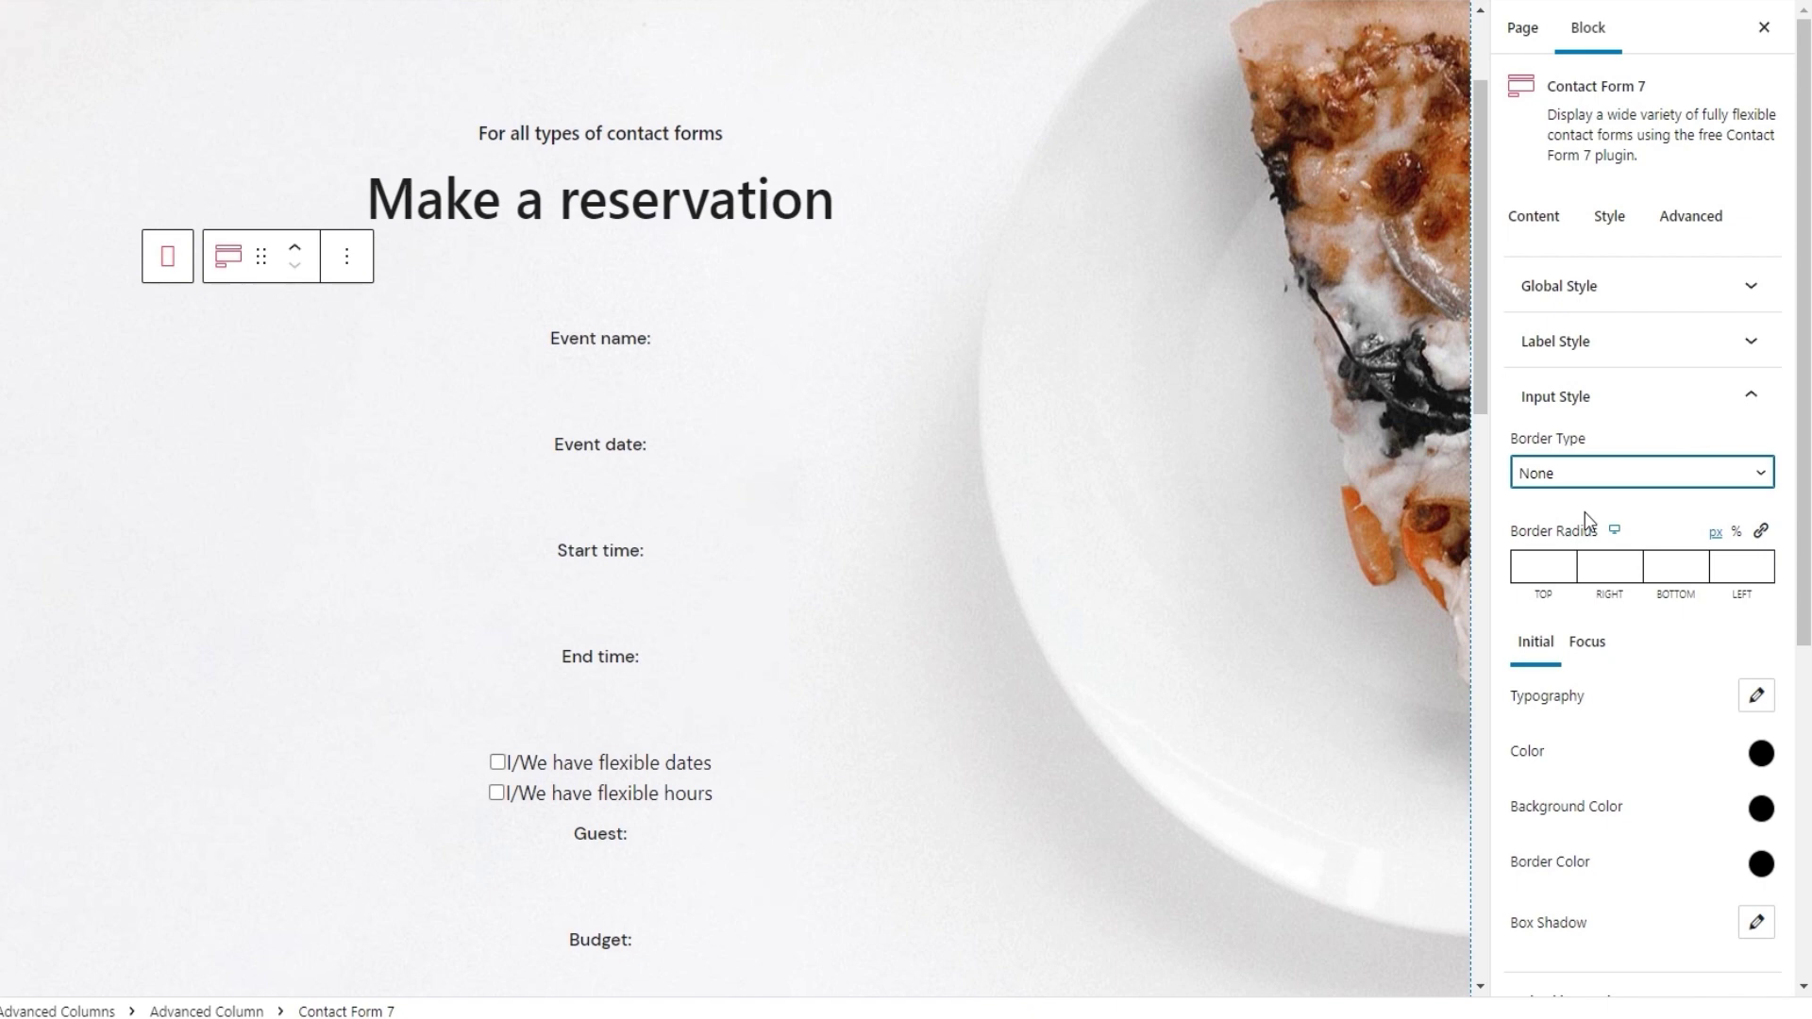
Type 'test' into the Event date field as sample text
{"action": "left_click_drag", "start_coordinate": [1803, 580], "coordinate": [1797, 708]}
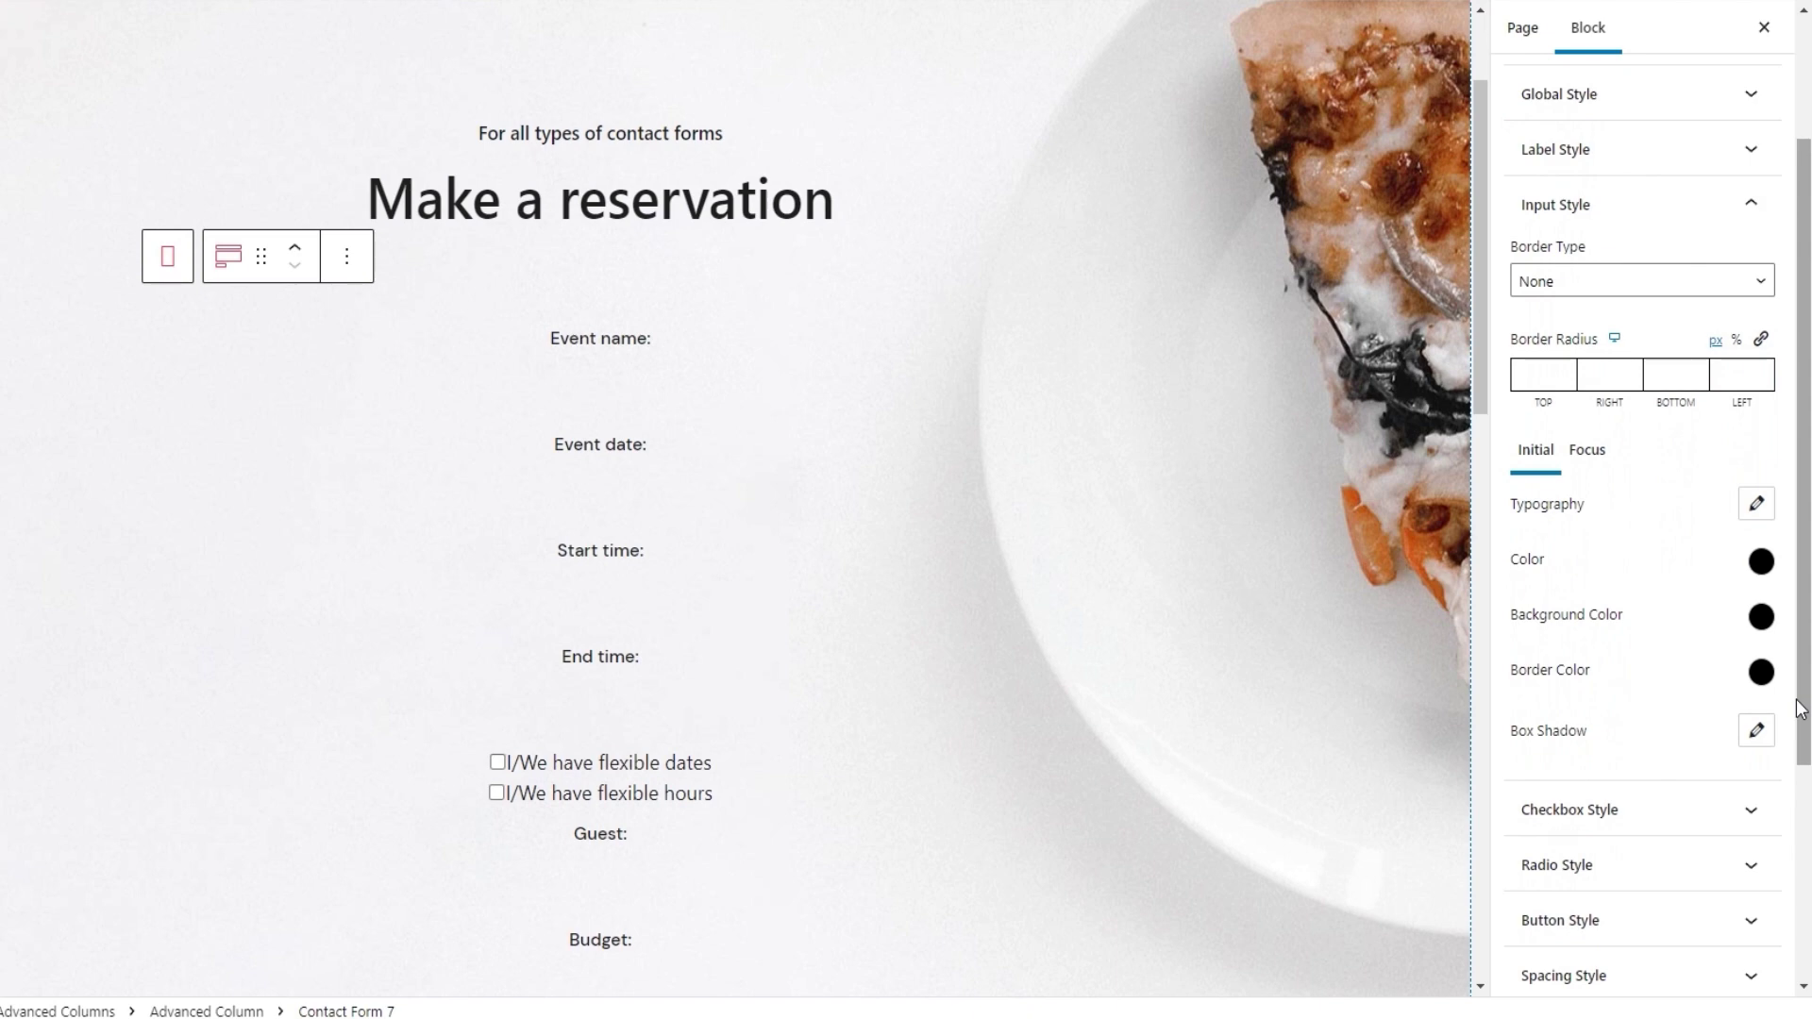
{"action": "left_click", "coordinate": [686, 485]}
{"action": "type", "text": "t"}
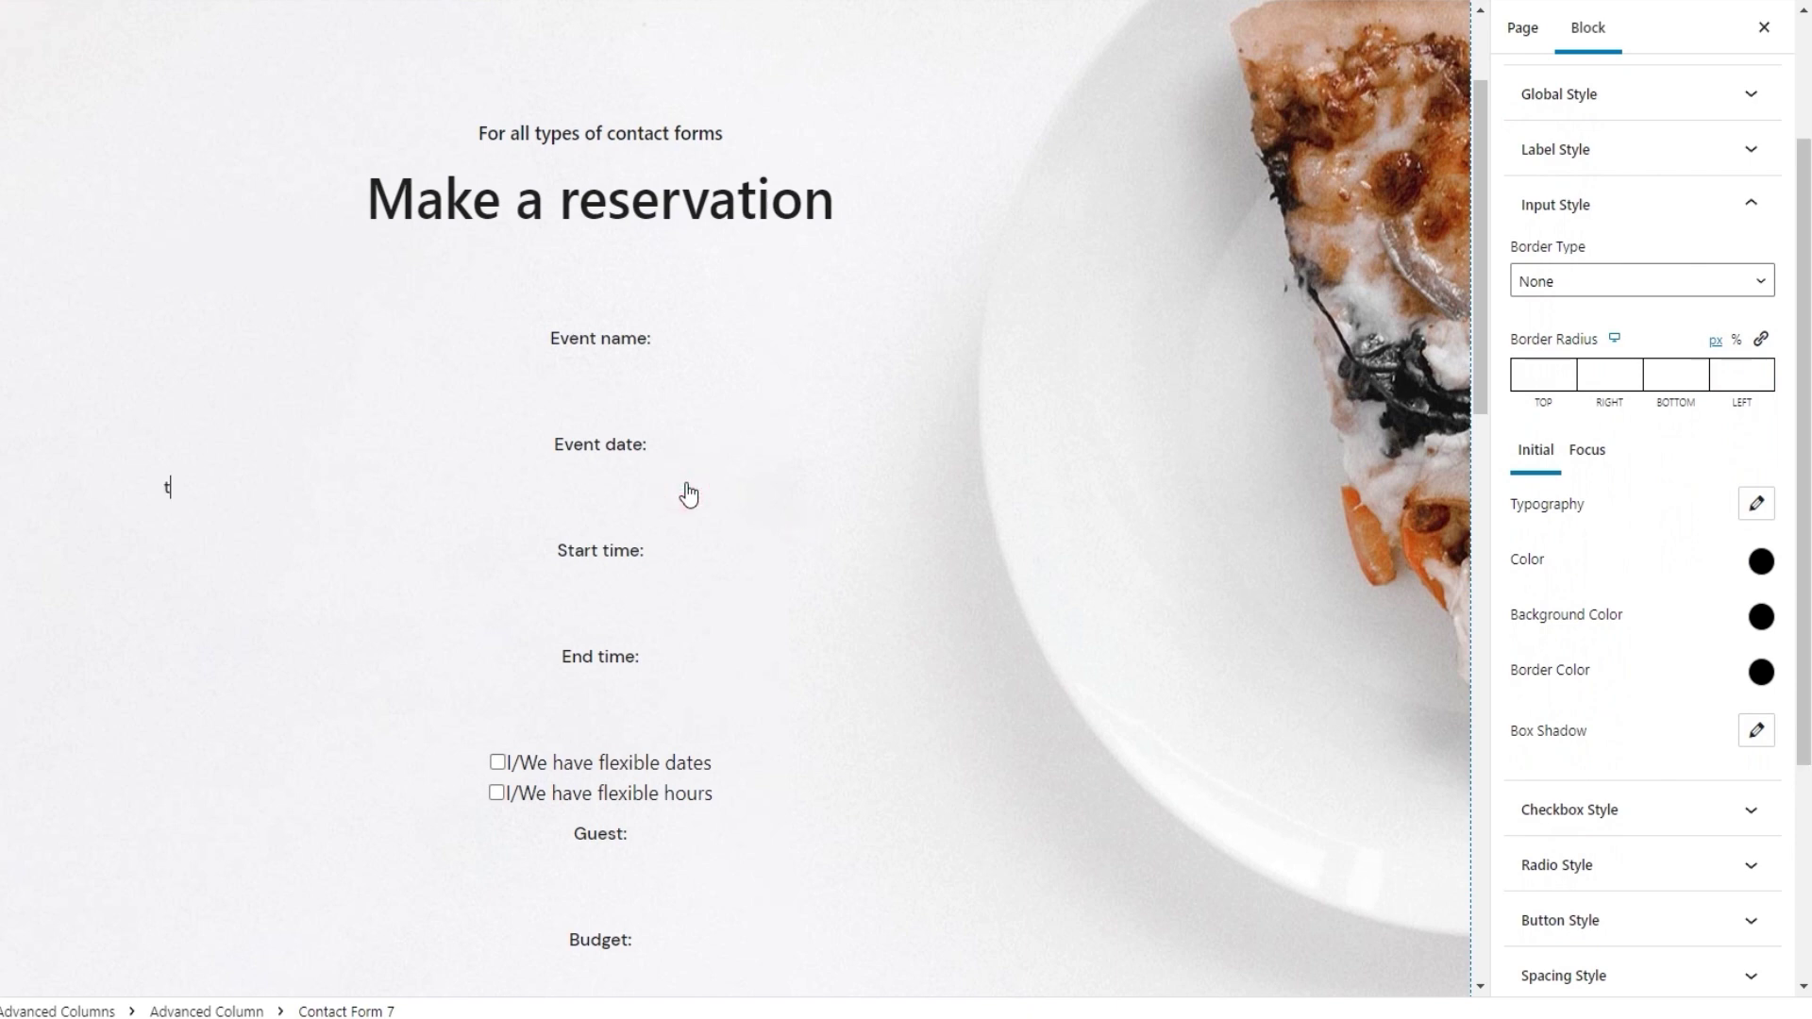
{"action": "type", "text": "est"}
Review the input typography settings, leaving weight, transform, style and decoration at Default
{"action": "left_click", "coordinate": [1755, 503]}
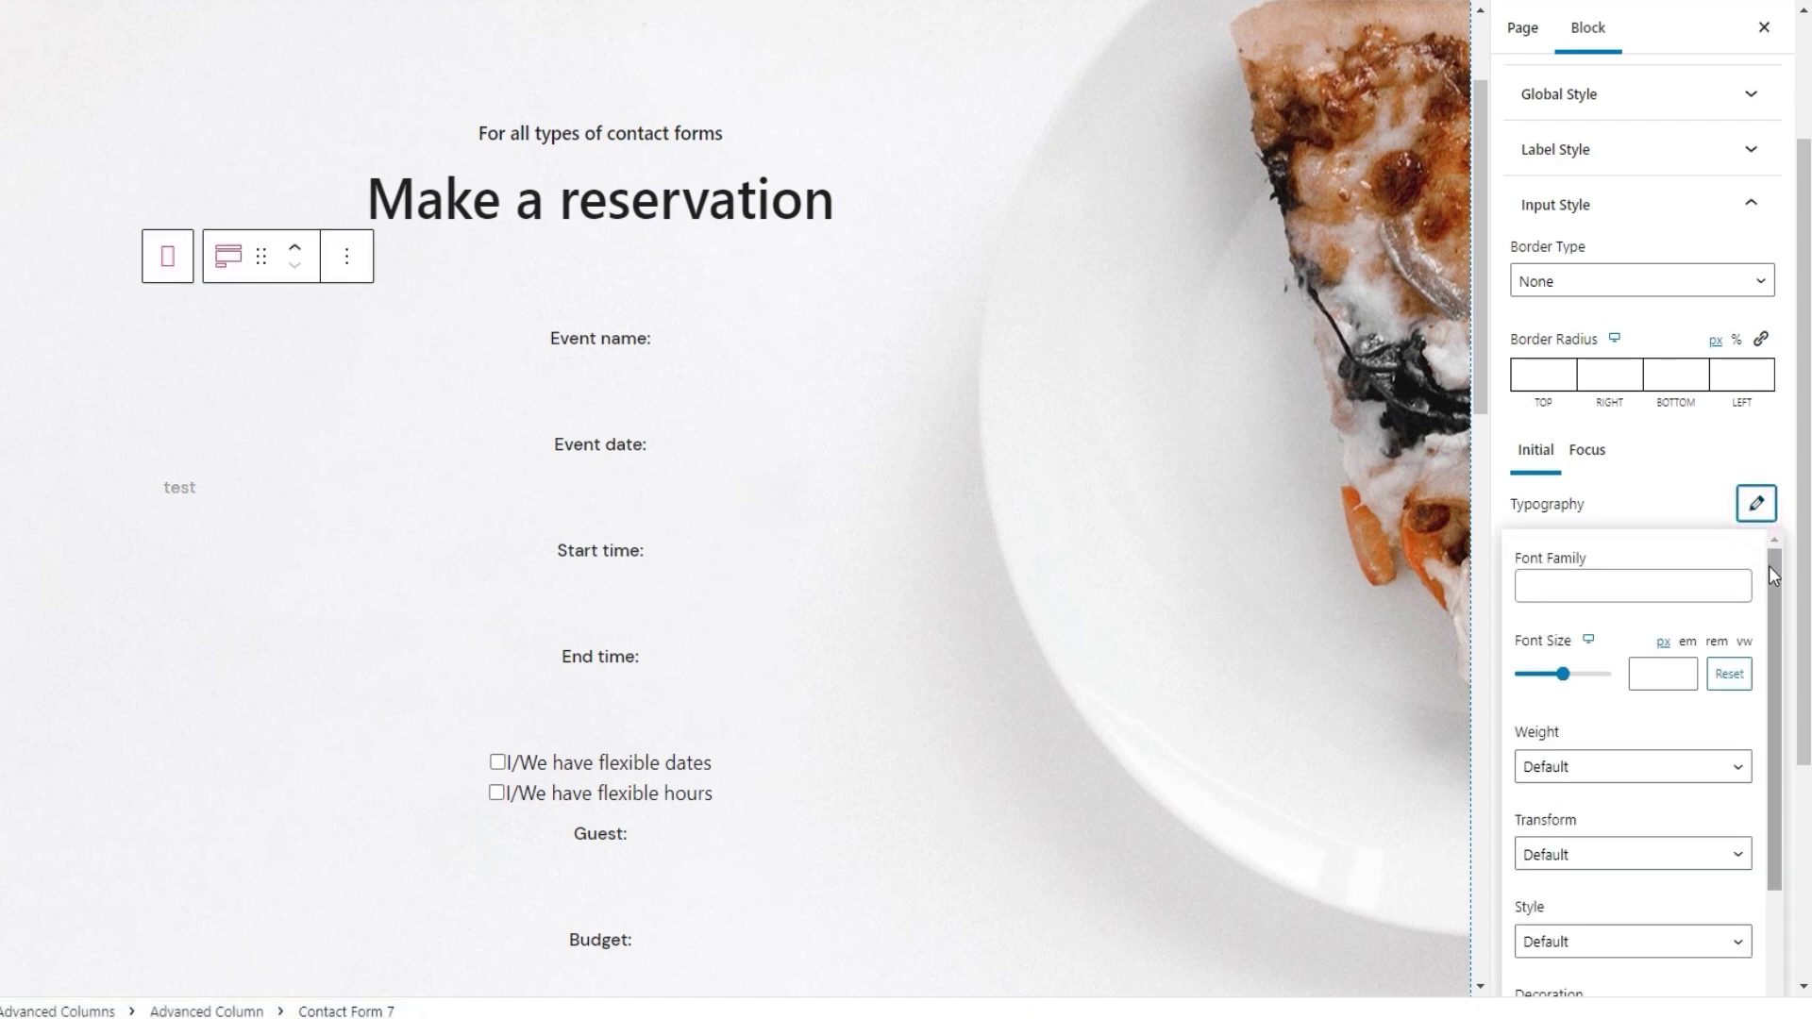
{"action": "left_click_drag", "start_coordinate": [1777, 579], "coordinate": [1786, 742]}
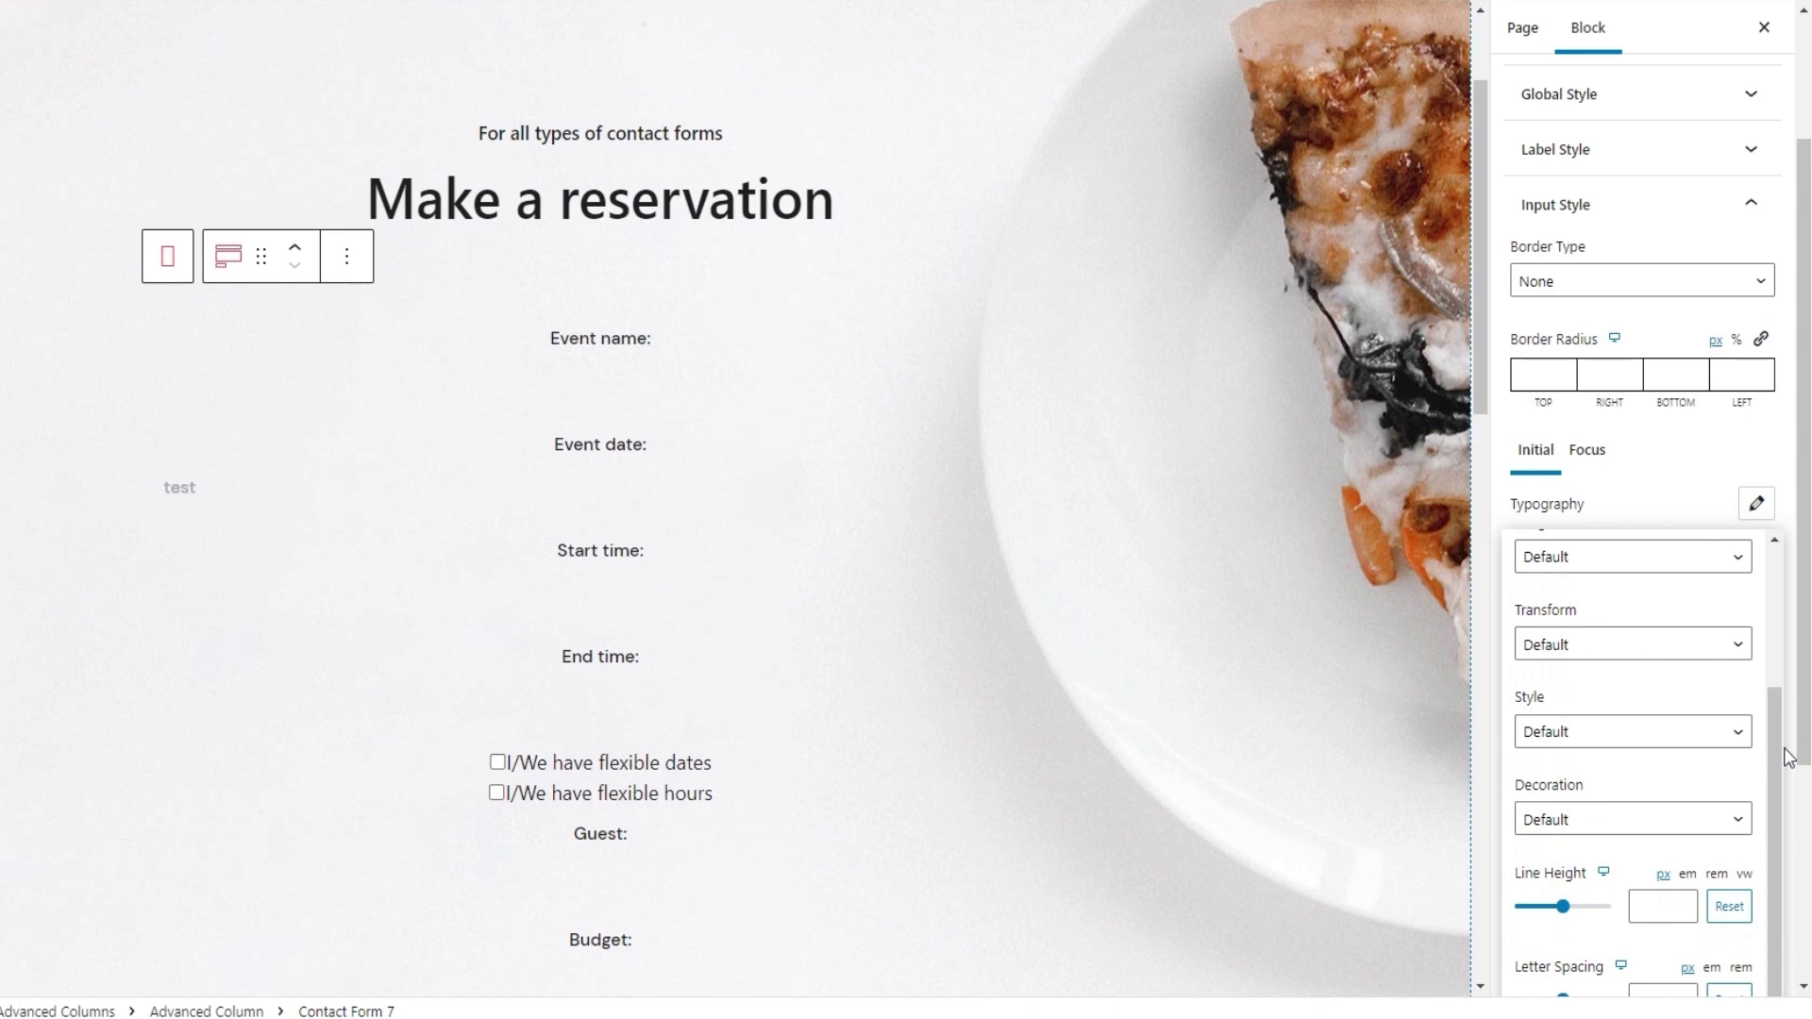
{"action": "scroll", "coordinate": [1792, 741], "scroll_direction": "down", "scroll_amount": 1}
{"action": "scroll", "coordinate": [1798, 741], "scroll_direction": "down", "scroll_amount": 1}
{"action": "left_click_drag", "start_coordinate": [1772, 811], "coordinate": [1768, 671]}
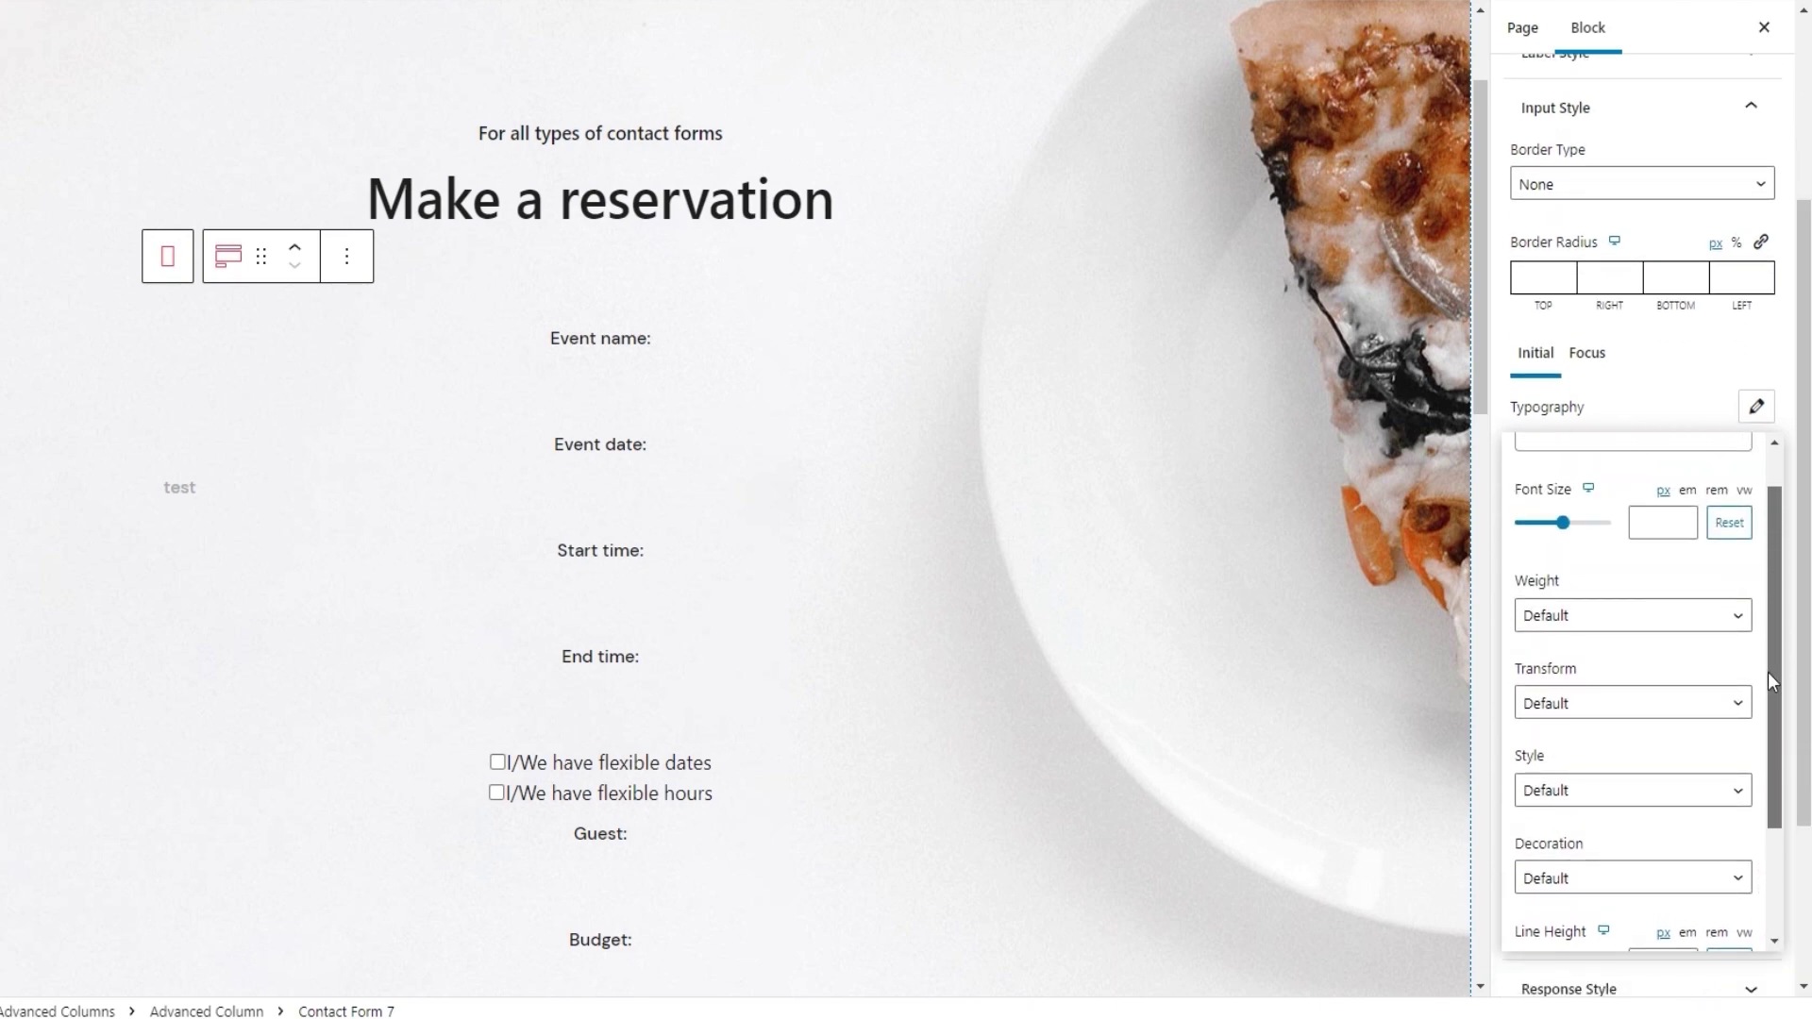
{"action": "left_click_drag", "start_coordinate": [1768, 672], "coordinate": [1762, 604]}
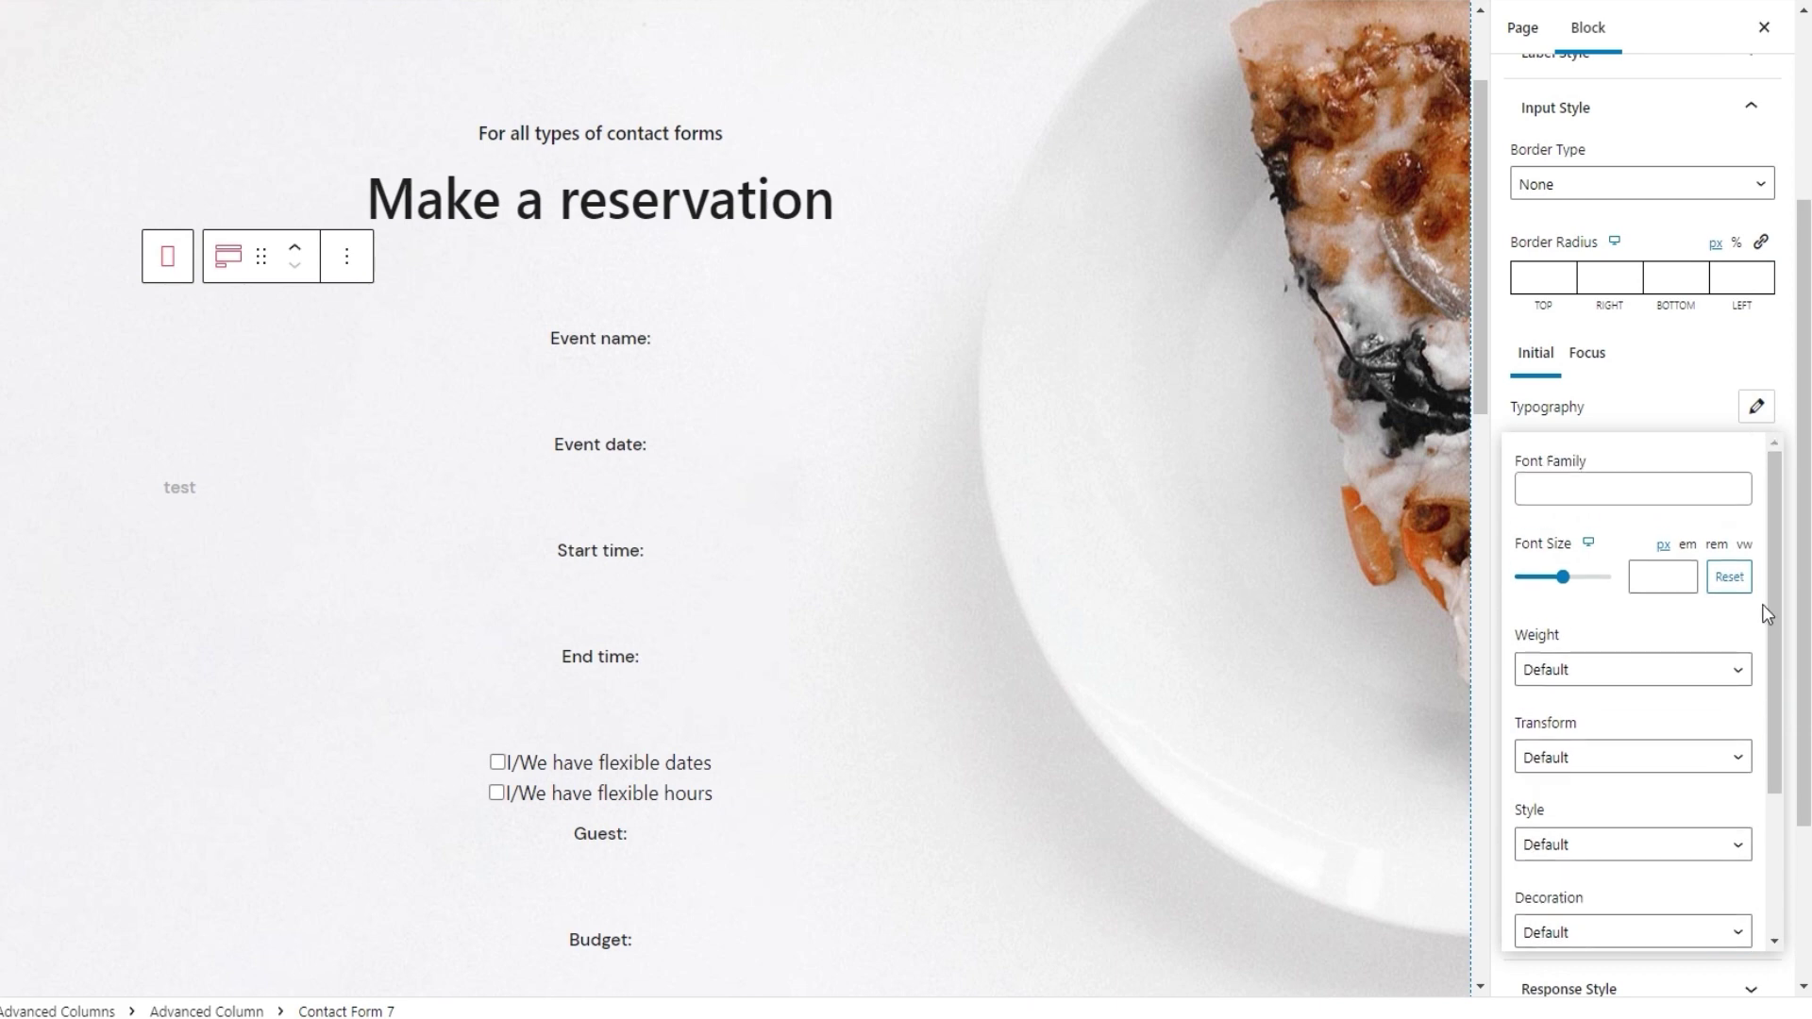
{"action": "left_click", "coordinate": [1754, 410]}
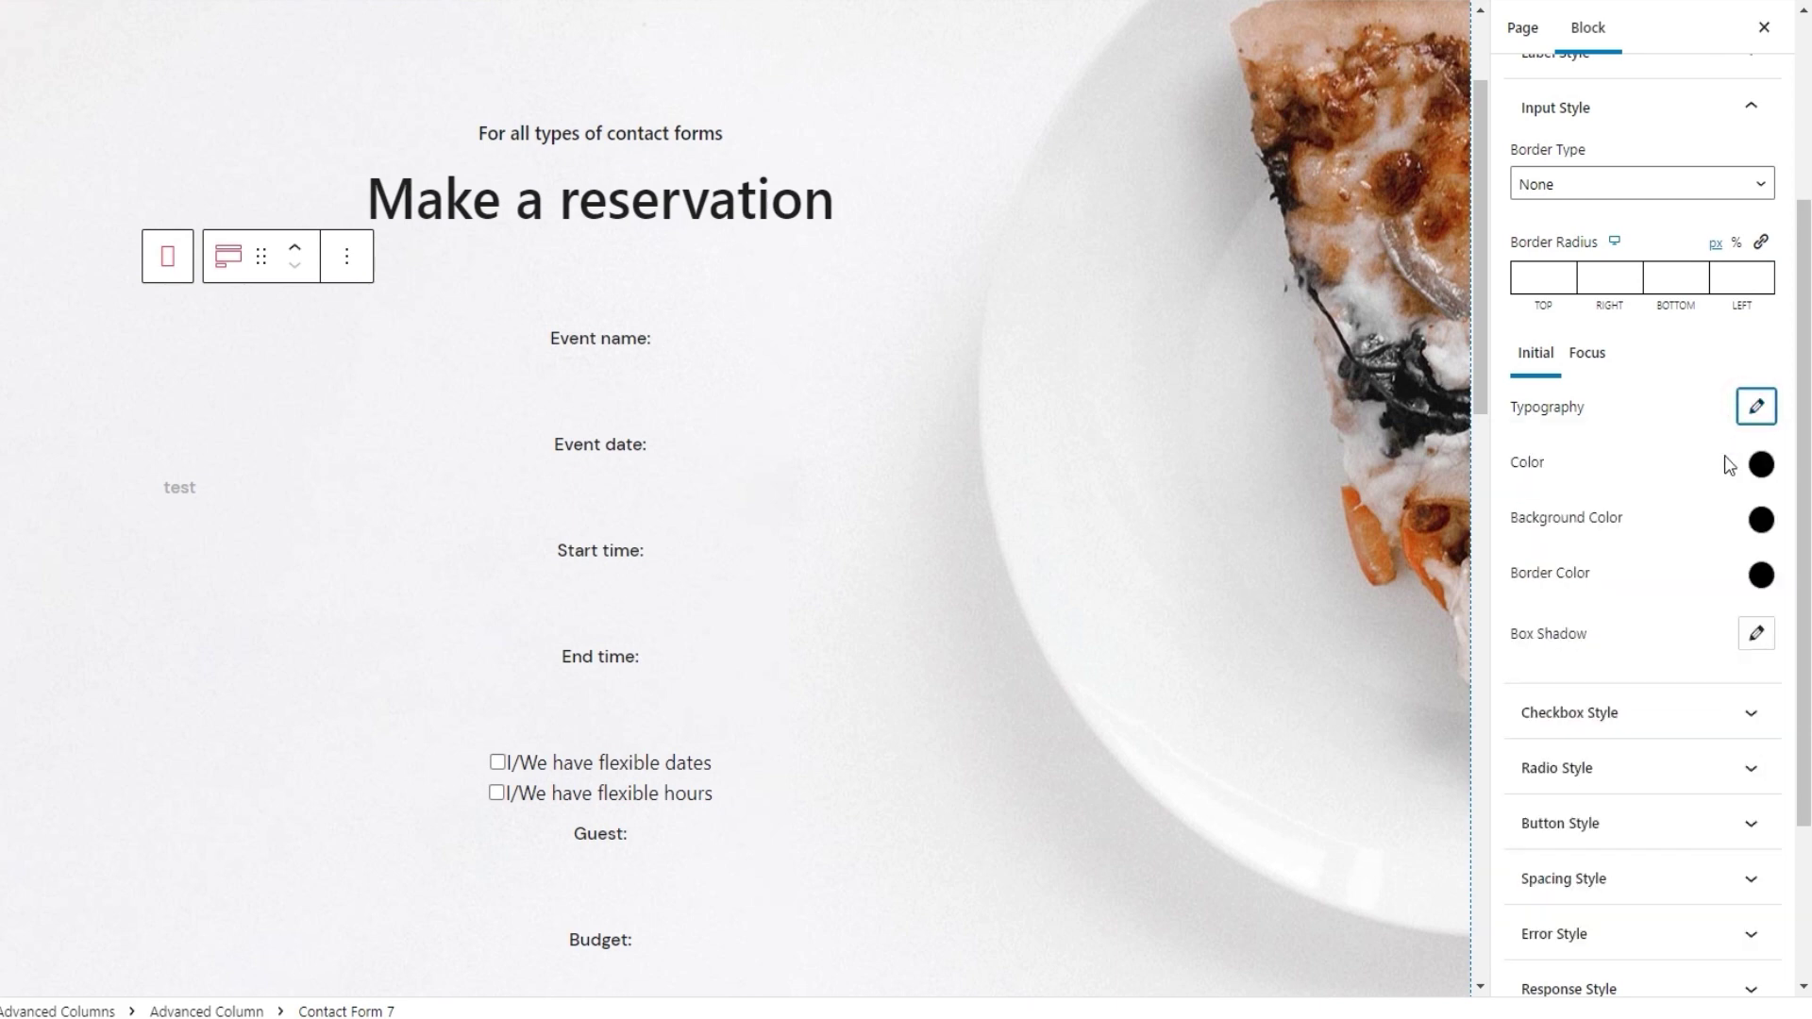
Set the input text colour to hex c4c4c4
{"action": "left_click", "coordinate": [1760, 465]}
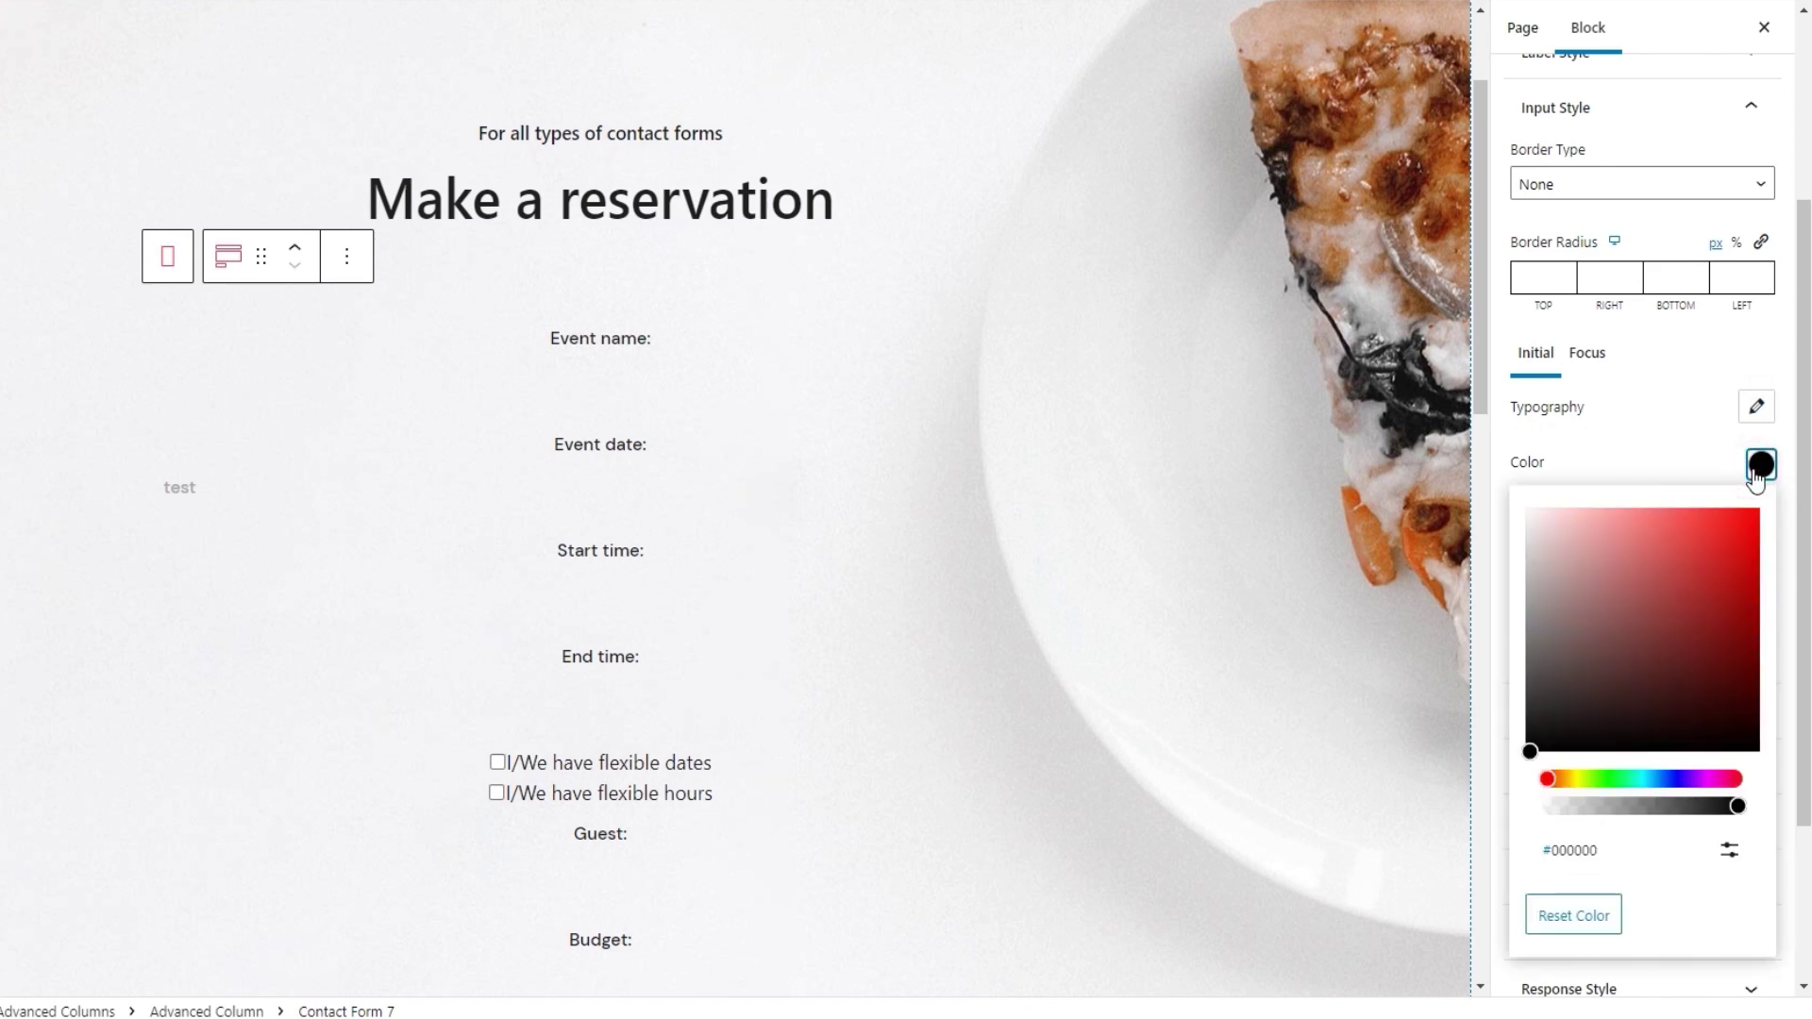
{"action": "left_click_drag", "start_coordinate": [1675, 553], "coordinate": [1648, 551]}
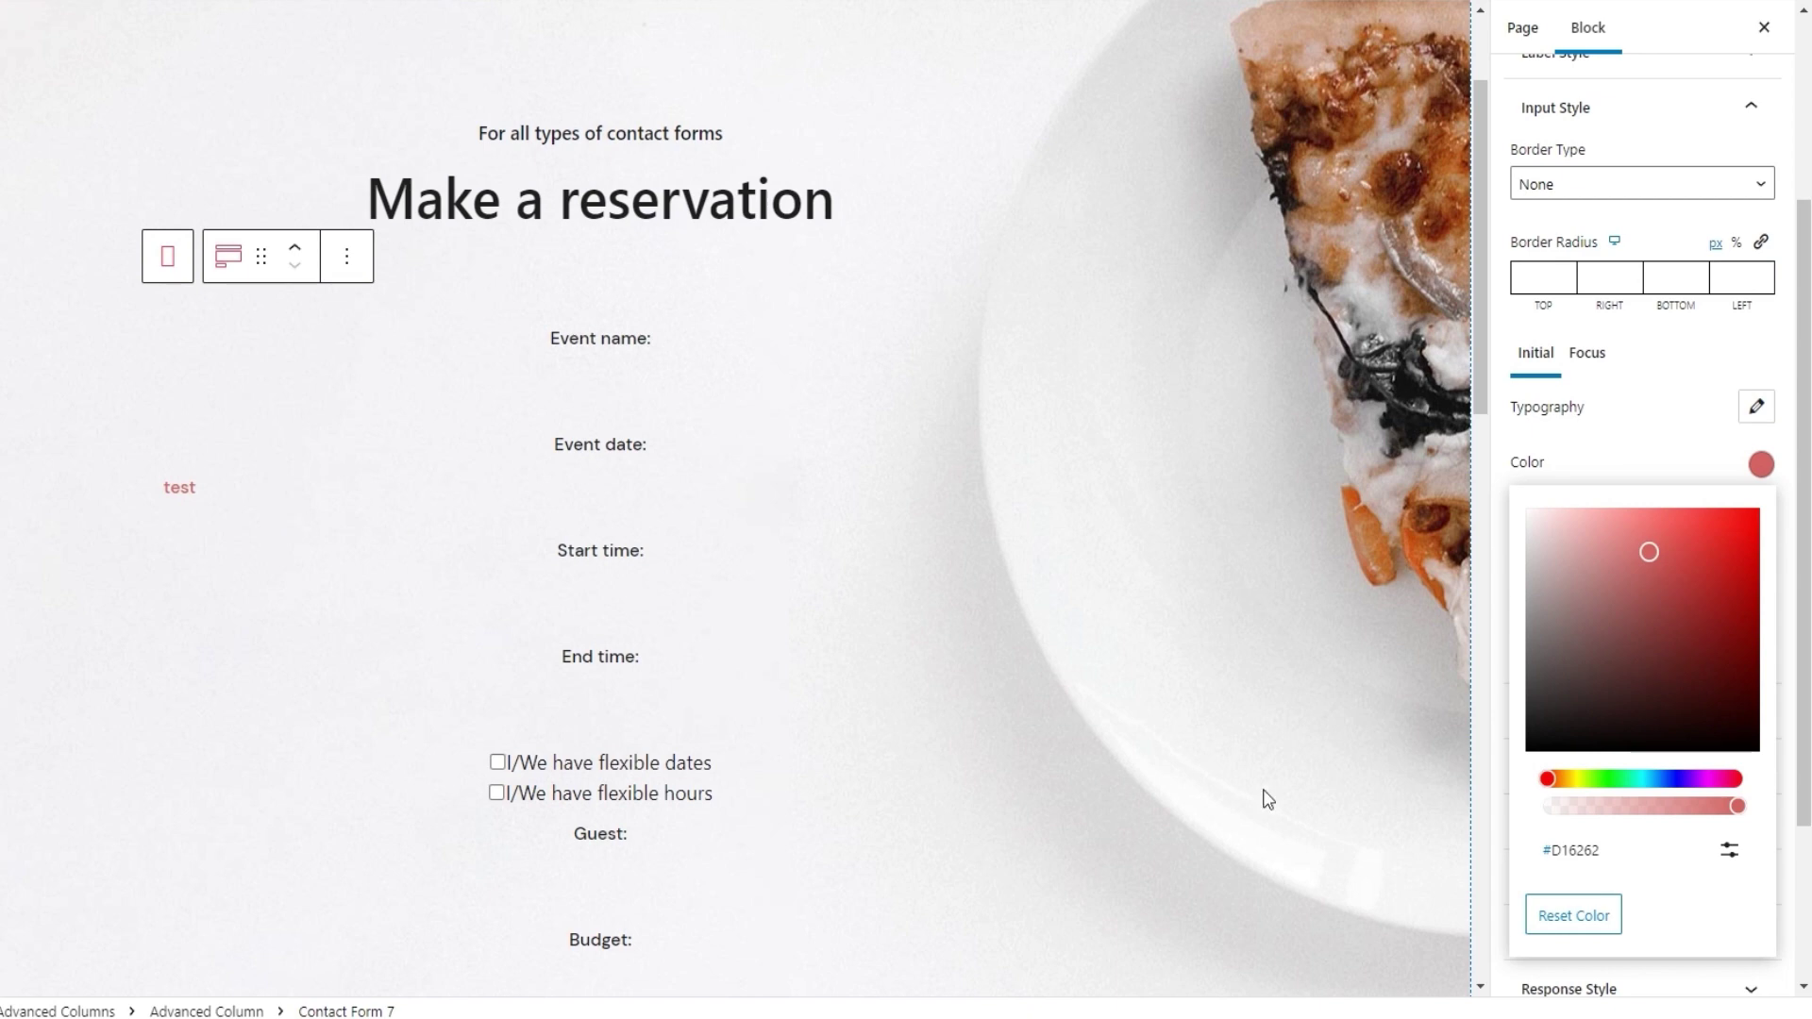
{"action": "left_click", "coordinate": [1728, 850]}
{"action": "double_click", "coordinate": [1622, 931]}
{"action": "type", "text": "c4c4c4"}
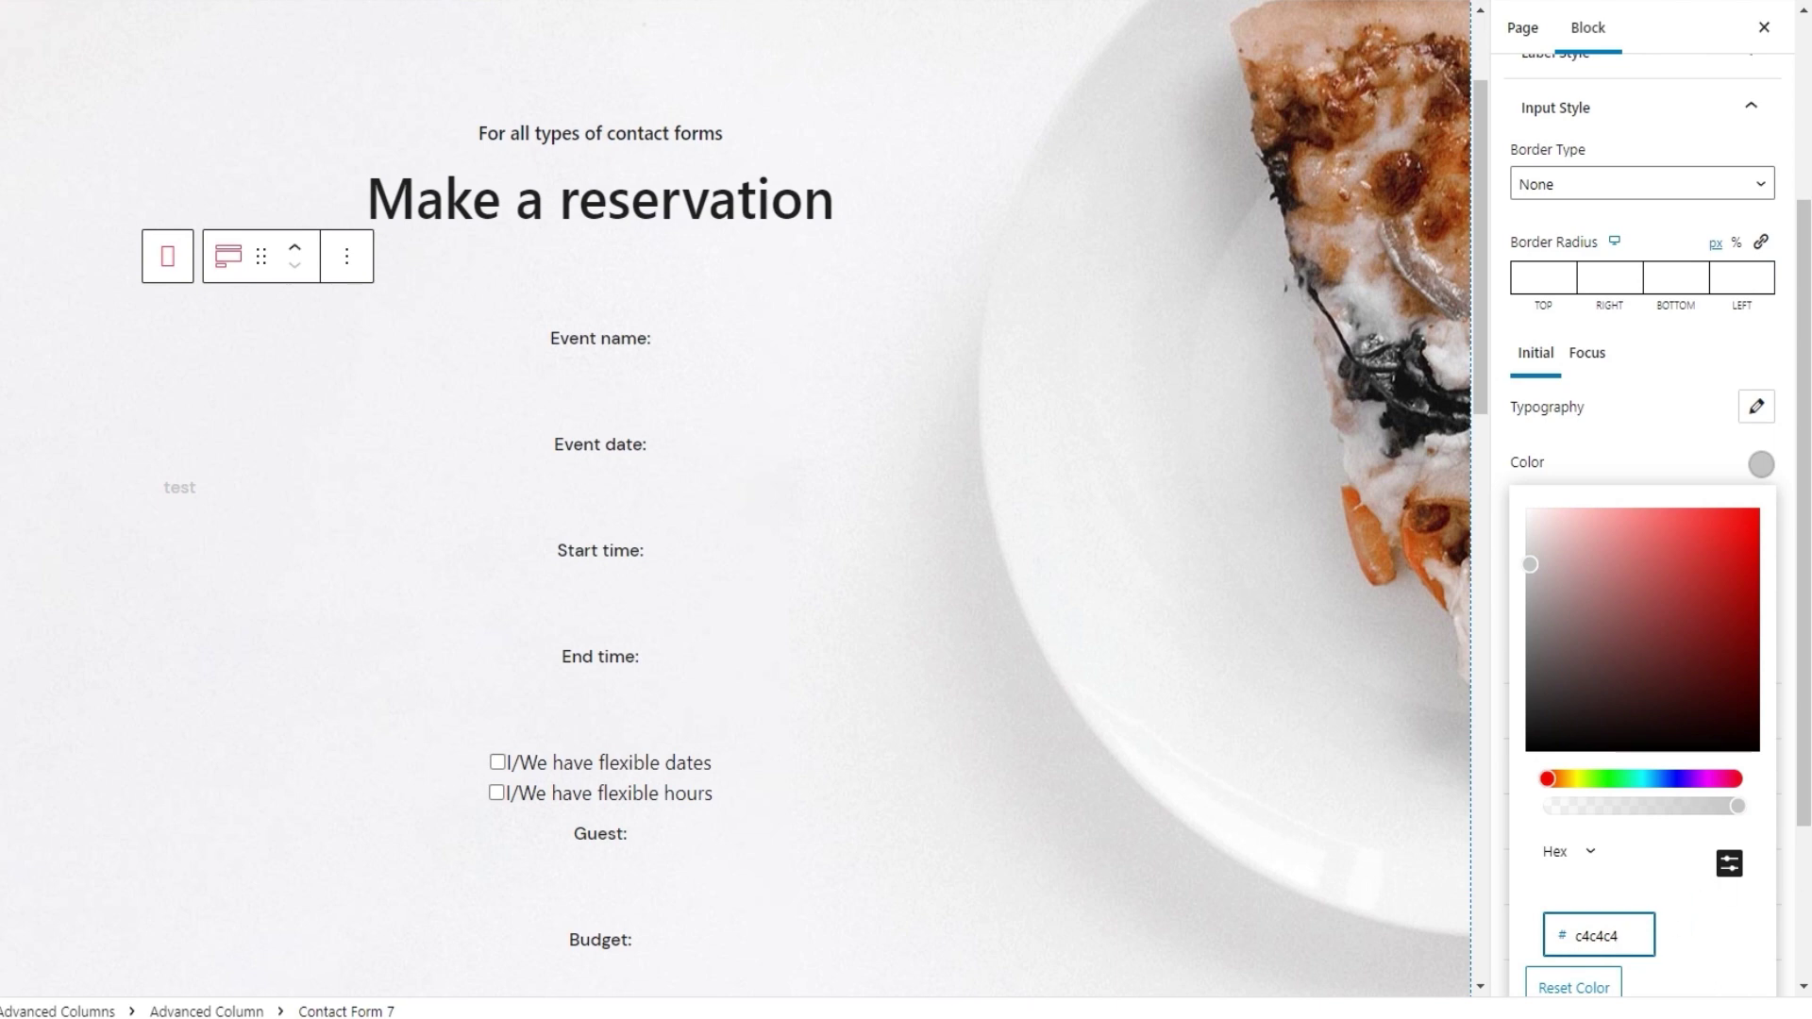
{"action": "left_click", "coordinate": [1760, 472]}
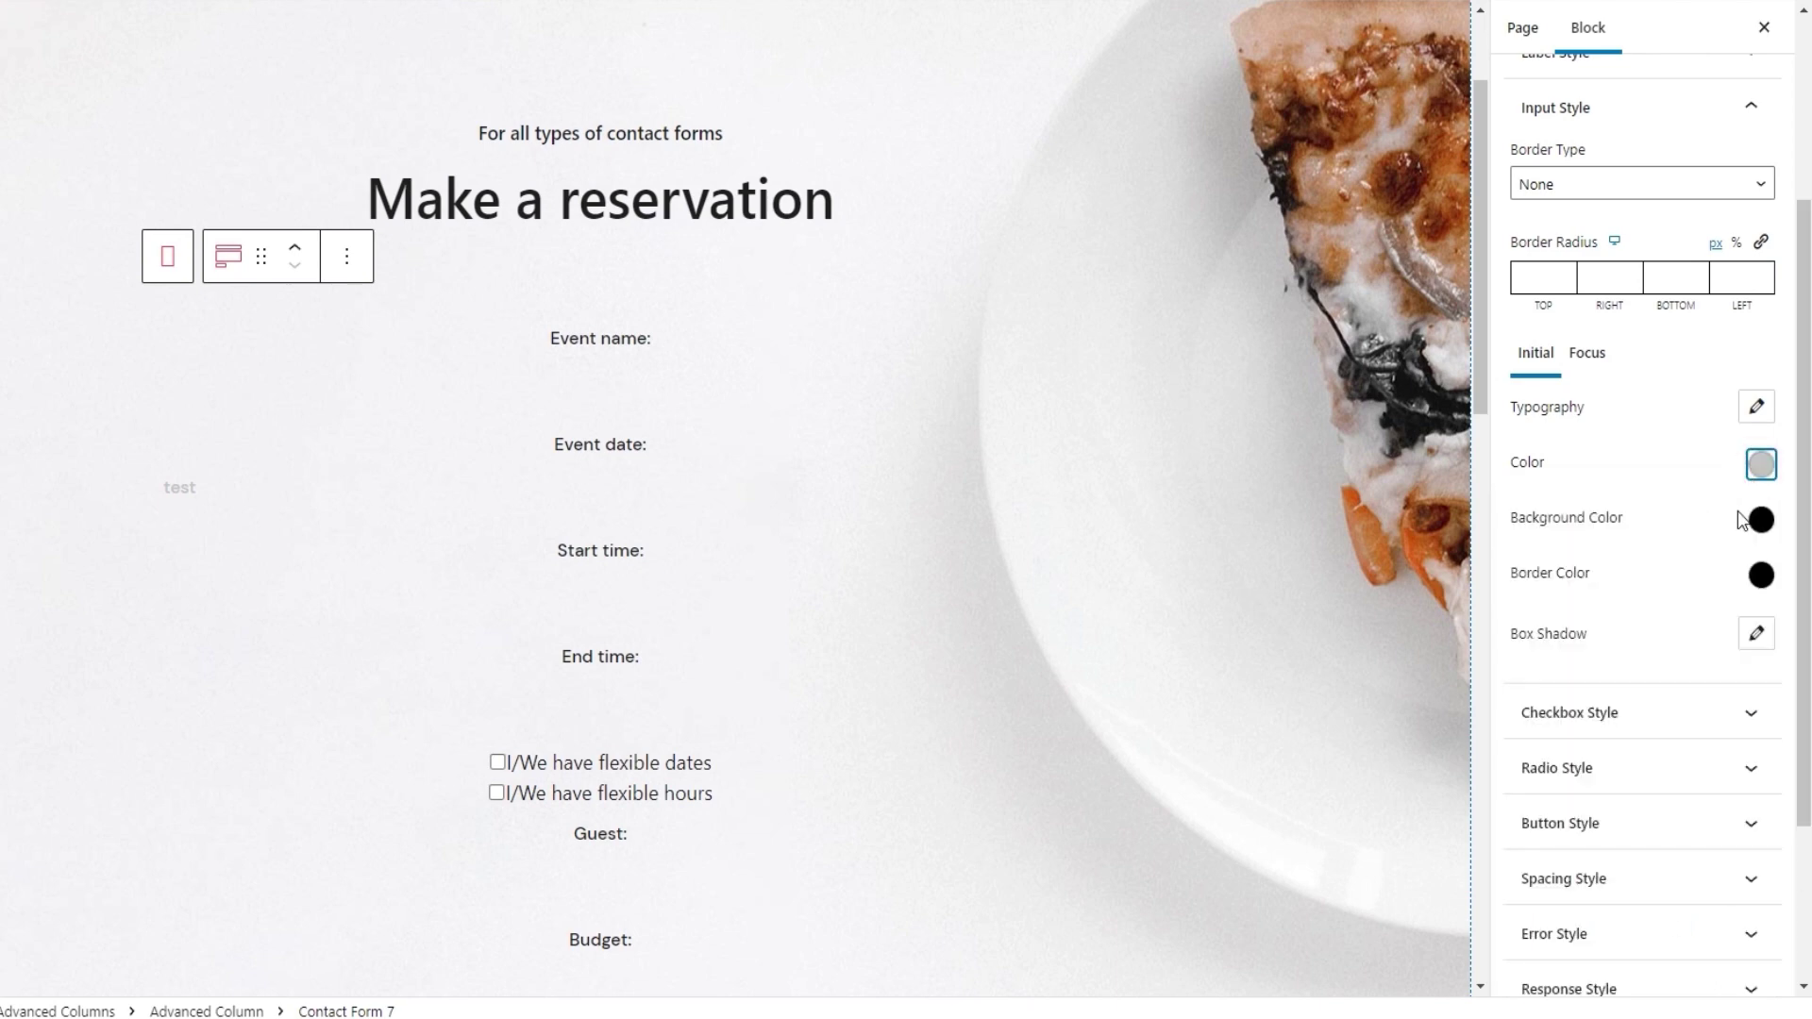
Set the input field background colour to white, hex ffffff
{"action": "left_click", "coordinate": [1759, 519]}
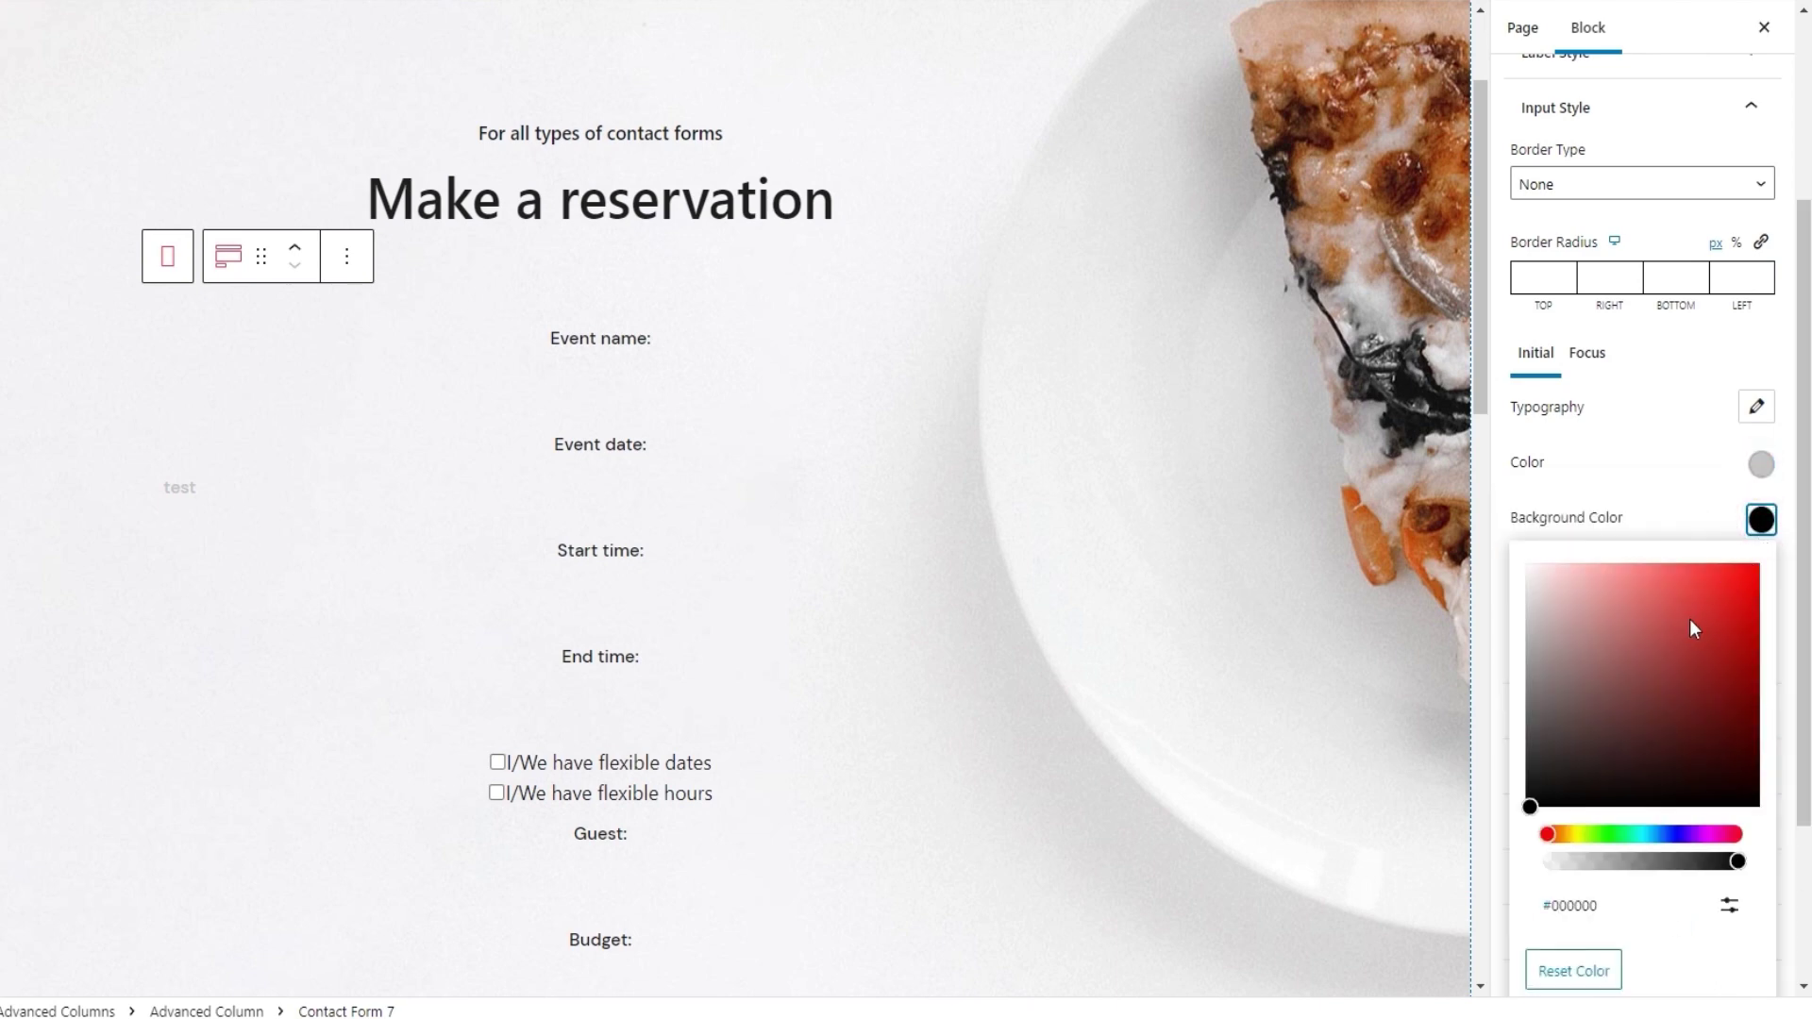
{"action": "mouse_move", "coordinate": [1687, 620]}
{"action": "left_mouse_down"}
{"action": "mouse_move", "coordinate": [1658, 604]}
{"action": "mouse_move", "coordinate": [1670, 678]}
{"action": "mouse_move", "coordinate": [1683, 644]}
{"action": "left_mouse_up"}
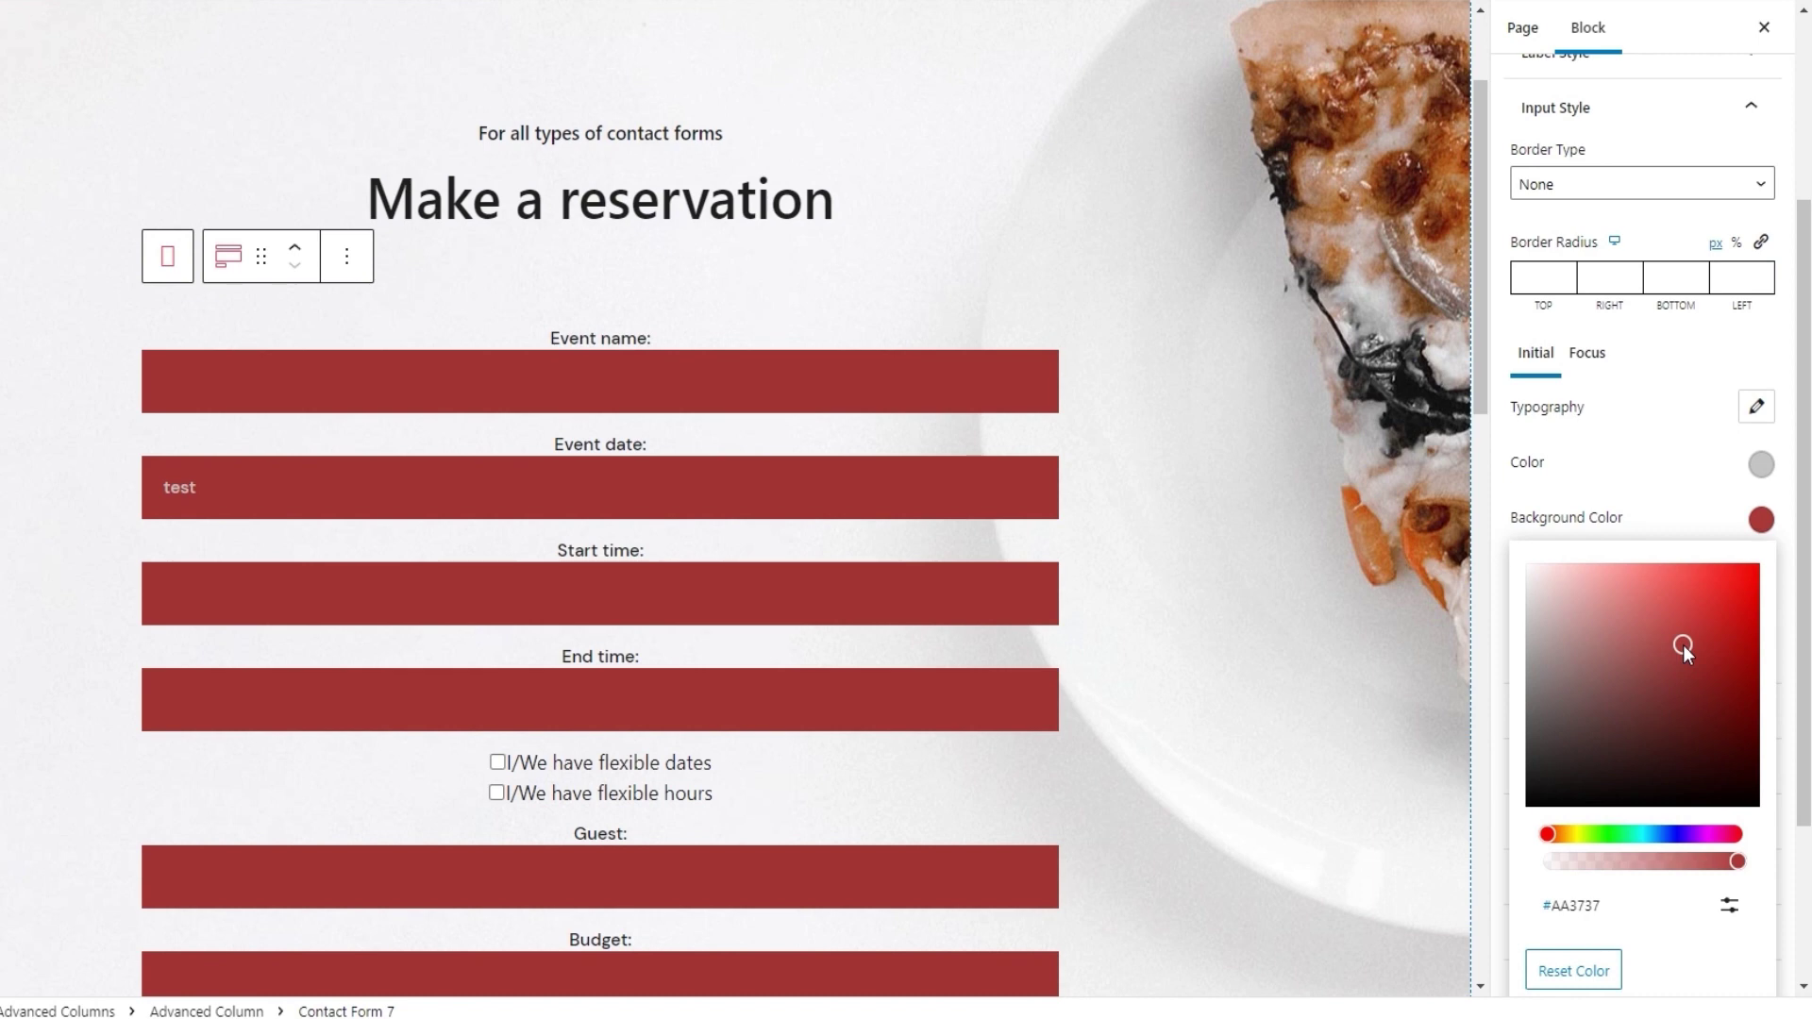
{"action": "left_click", "coordinate": [1729, 905]}
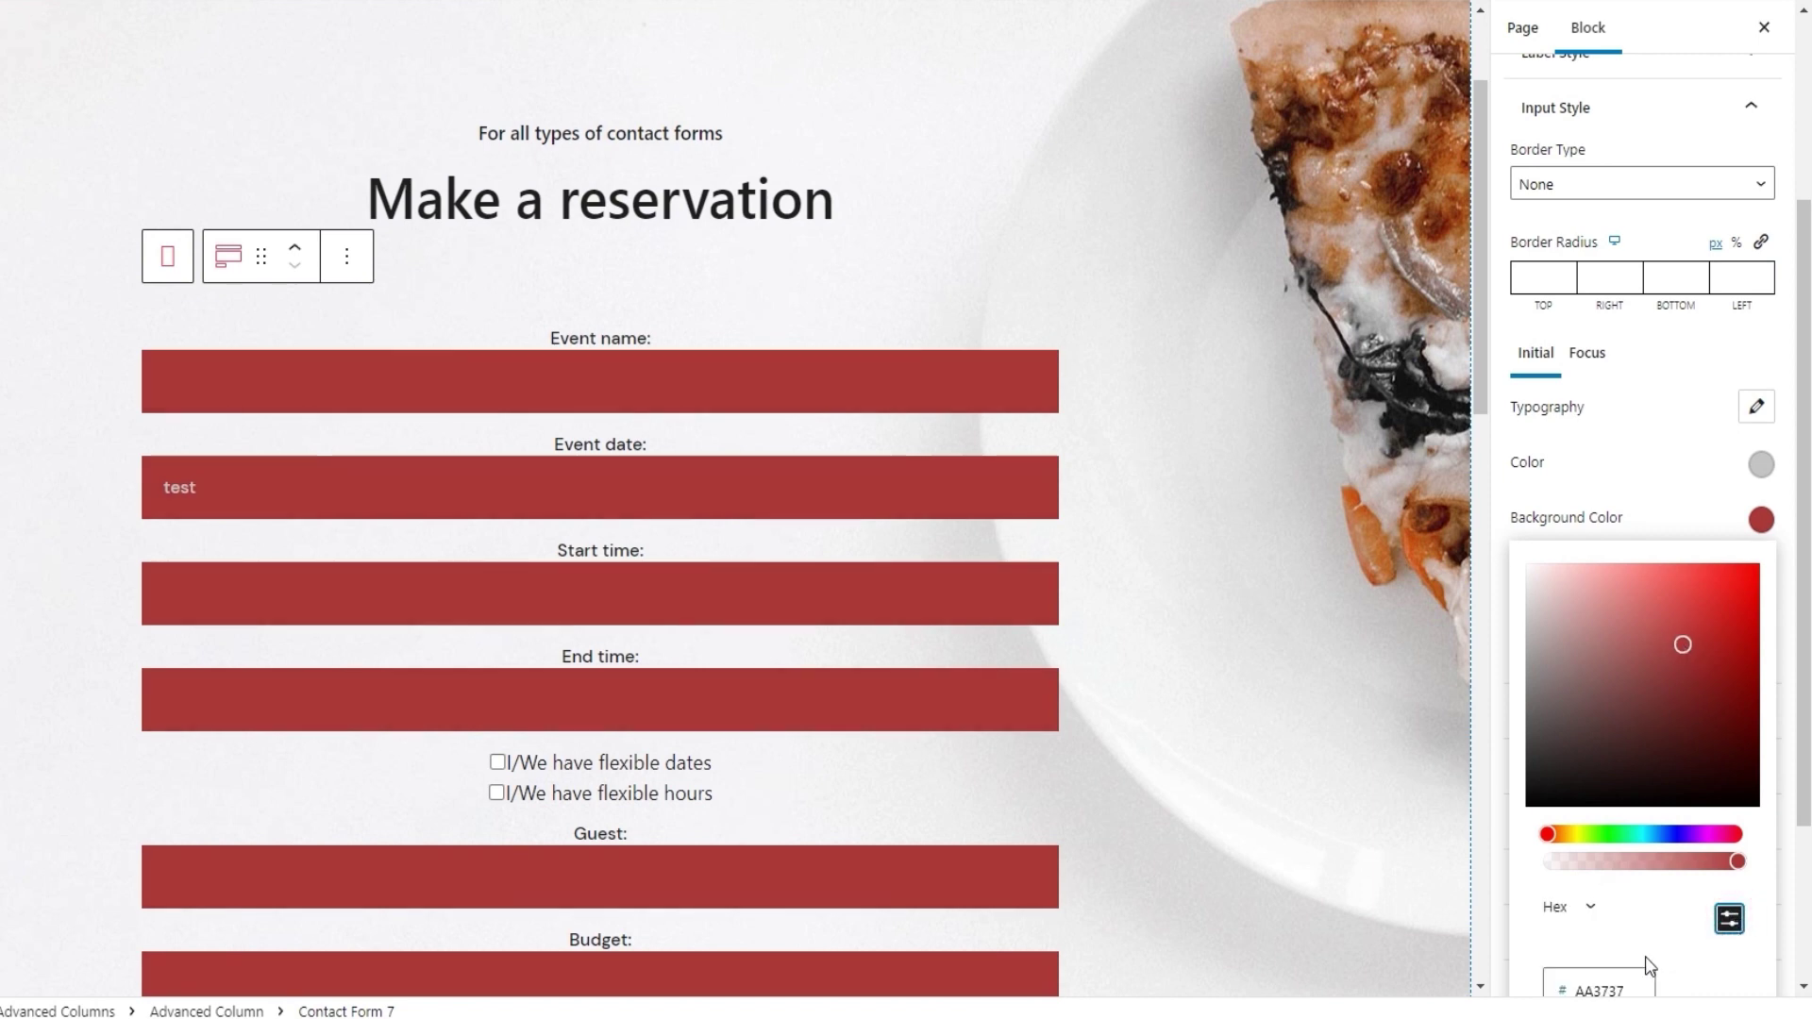
{"action": "scroll", "coordinate": [1648, 965], "scroll_direction": "down", "scroll_amount": 1}
{"action": "double_click", "coordinate": [1595, 877]}
{"action": "type", "text": "ffffff"}
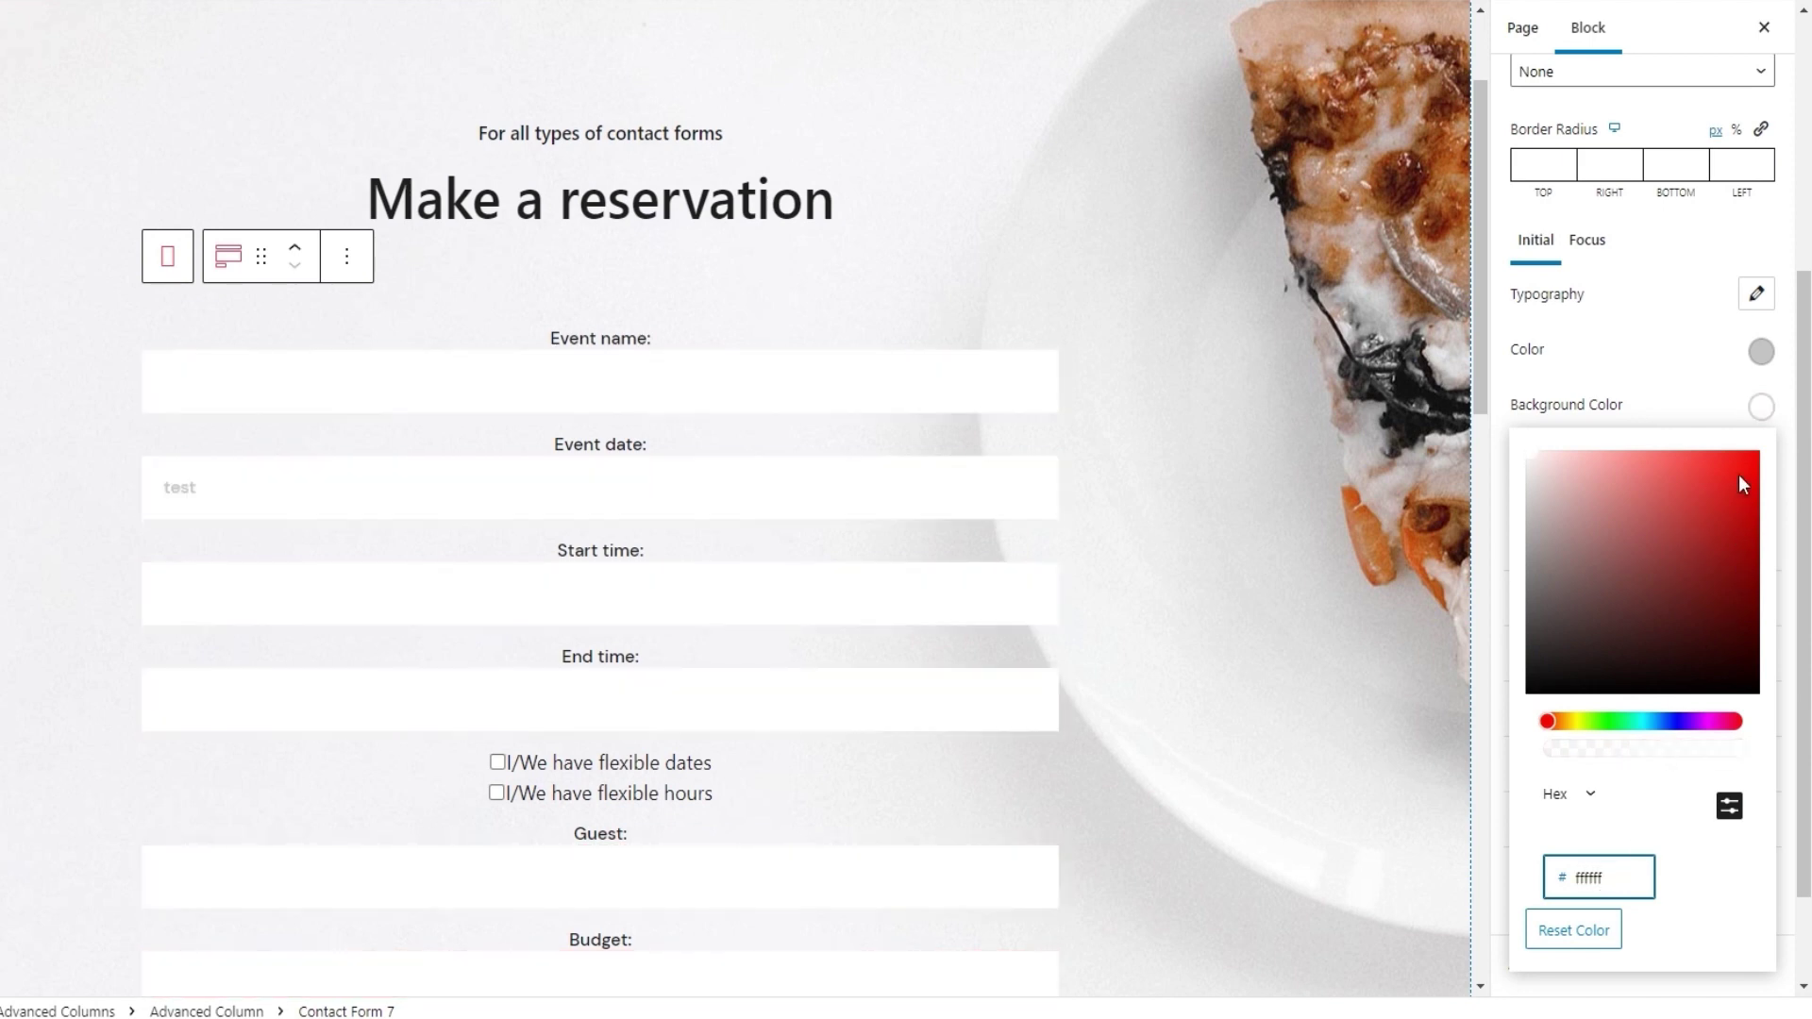
{"action": "left_click", "coordinate": [1760, 408]}
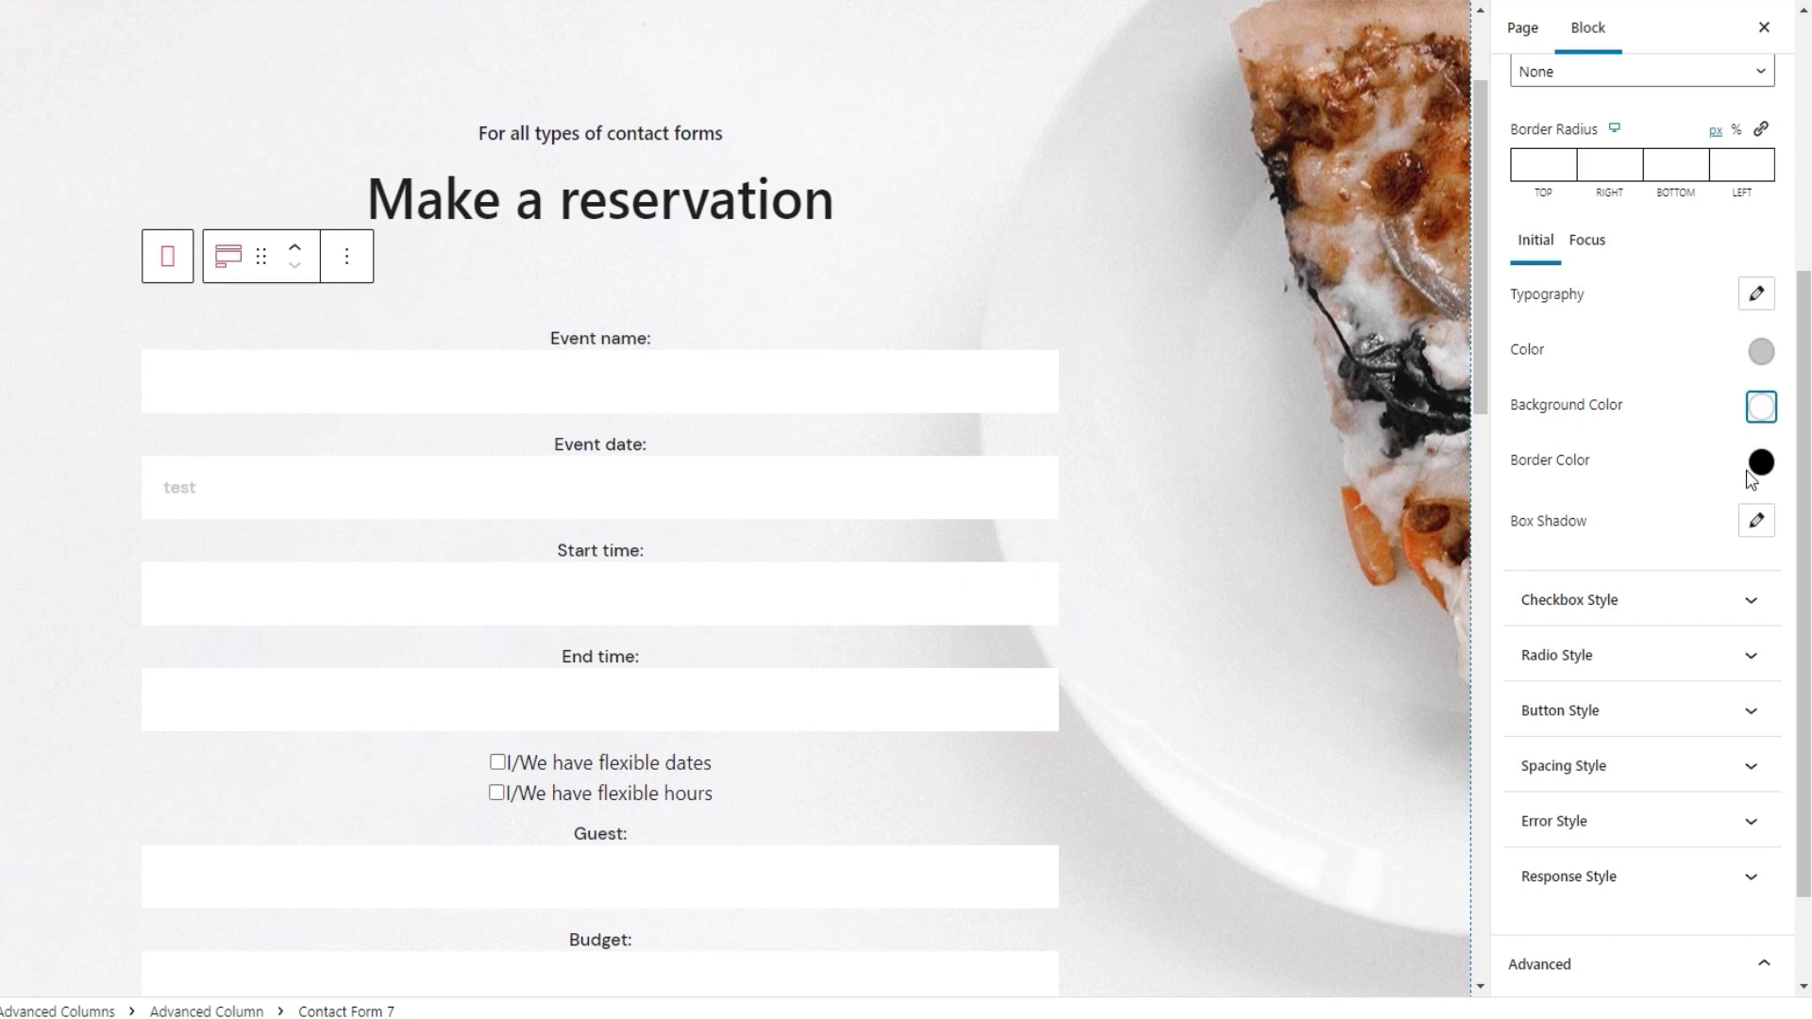
Check the field border colour, leaving it black, and open the Box Shadow settings
{"action": "left_click", "coordinate": [1751, 470]}
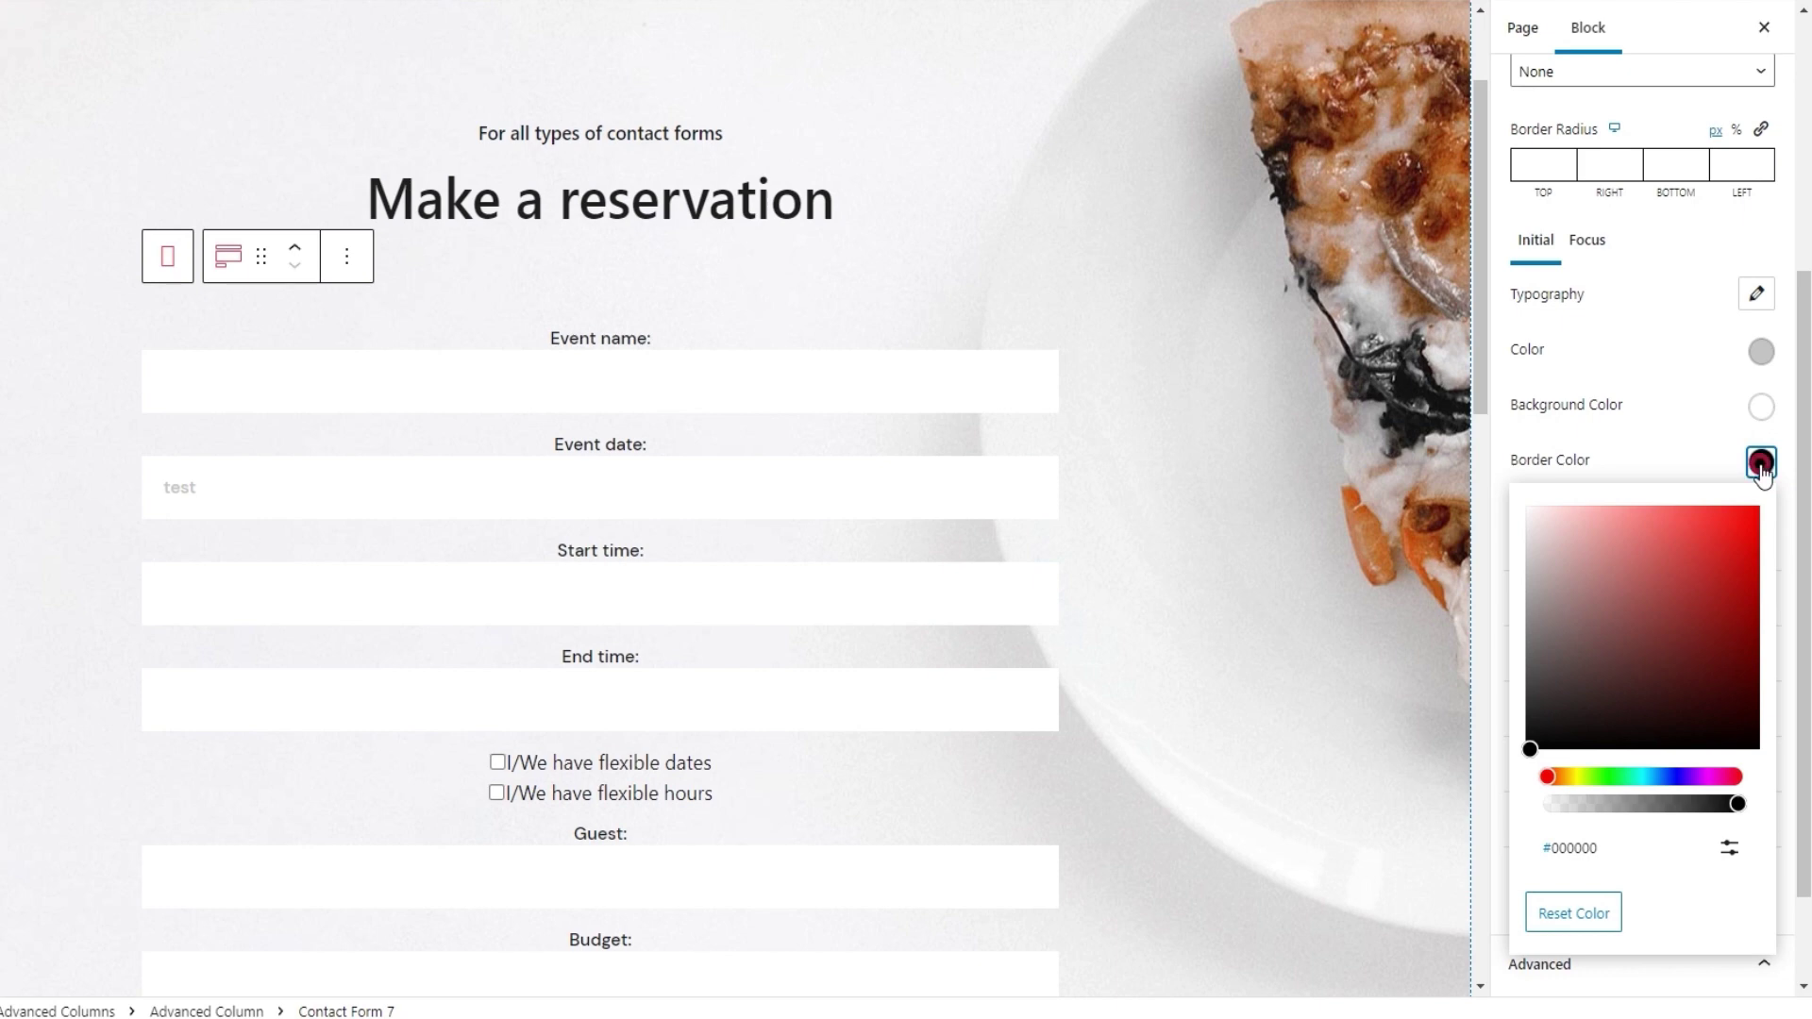
{"action": "left_click", "coordinate": [1757, 464]}
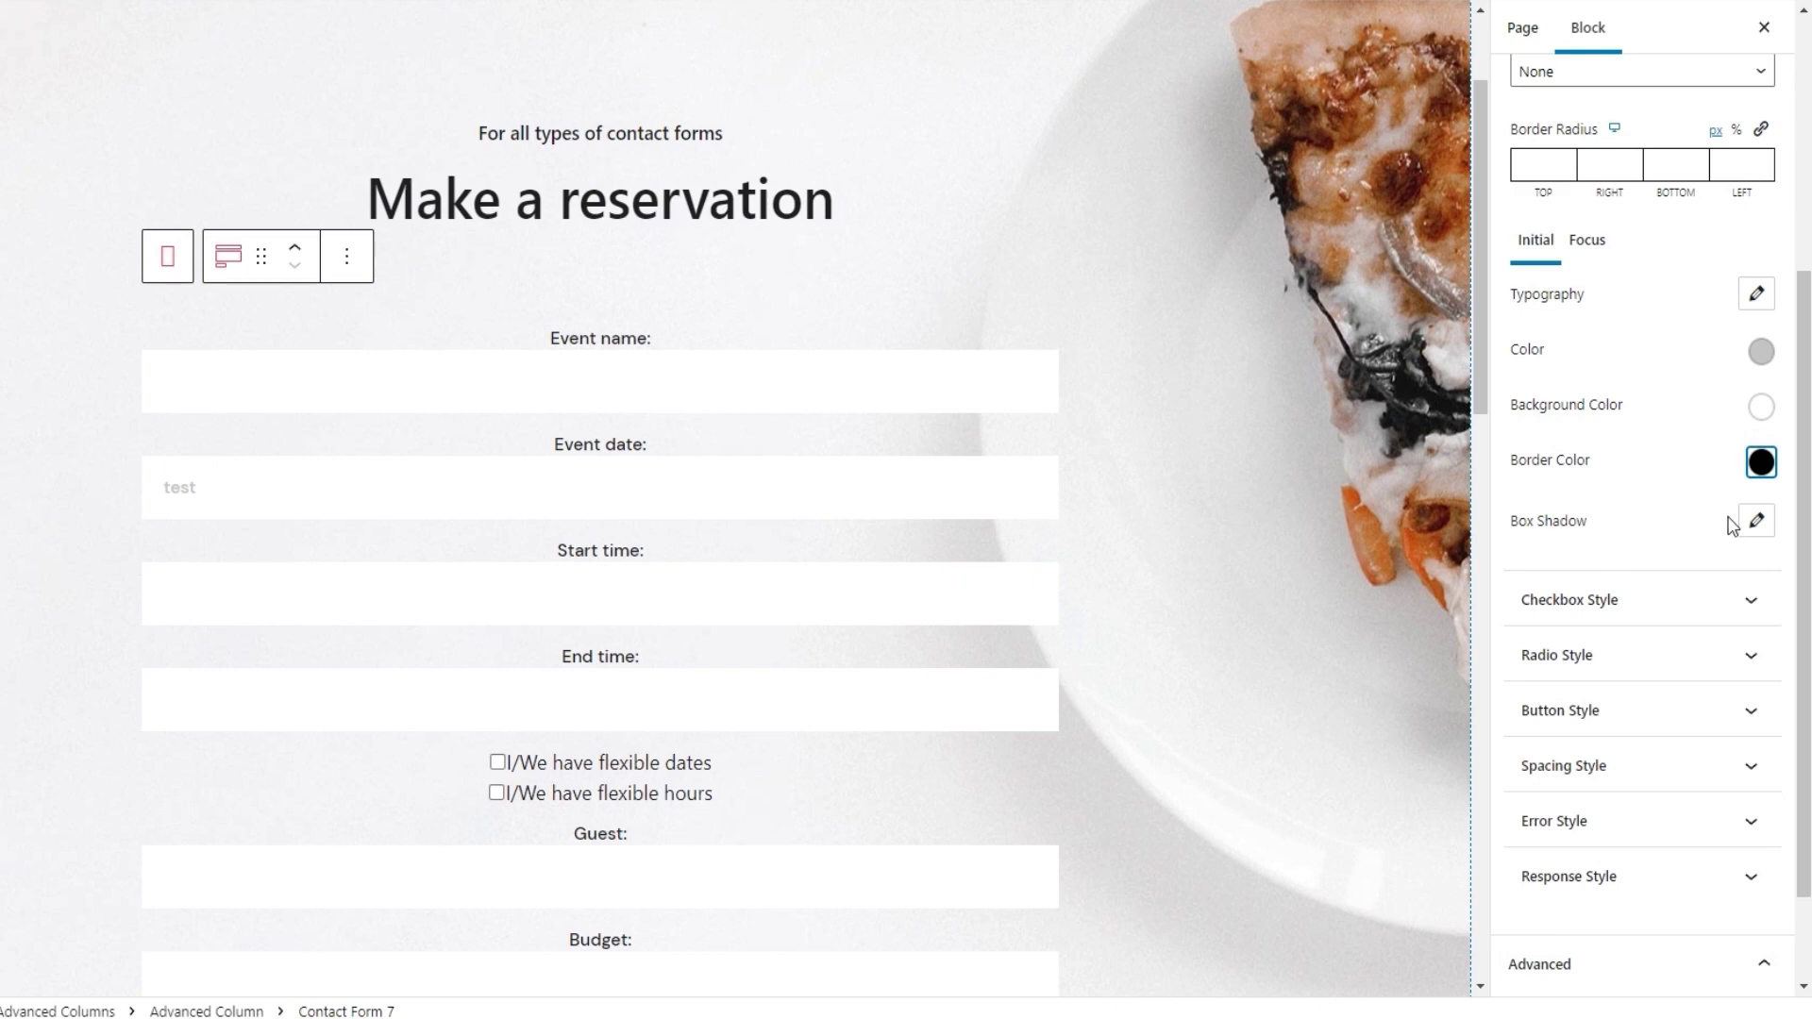
{"action": "left_click", "coordinate": [1756, 520]}
{"action": "scroll", "coordinate": [1642, 566], "scroll_direction": "down", "scroll_amount": 2}
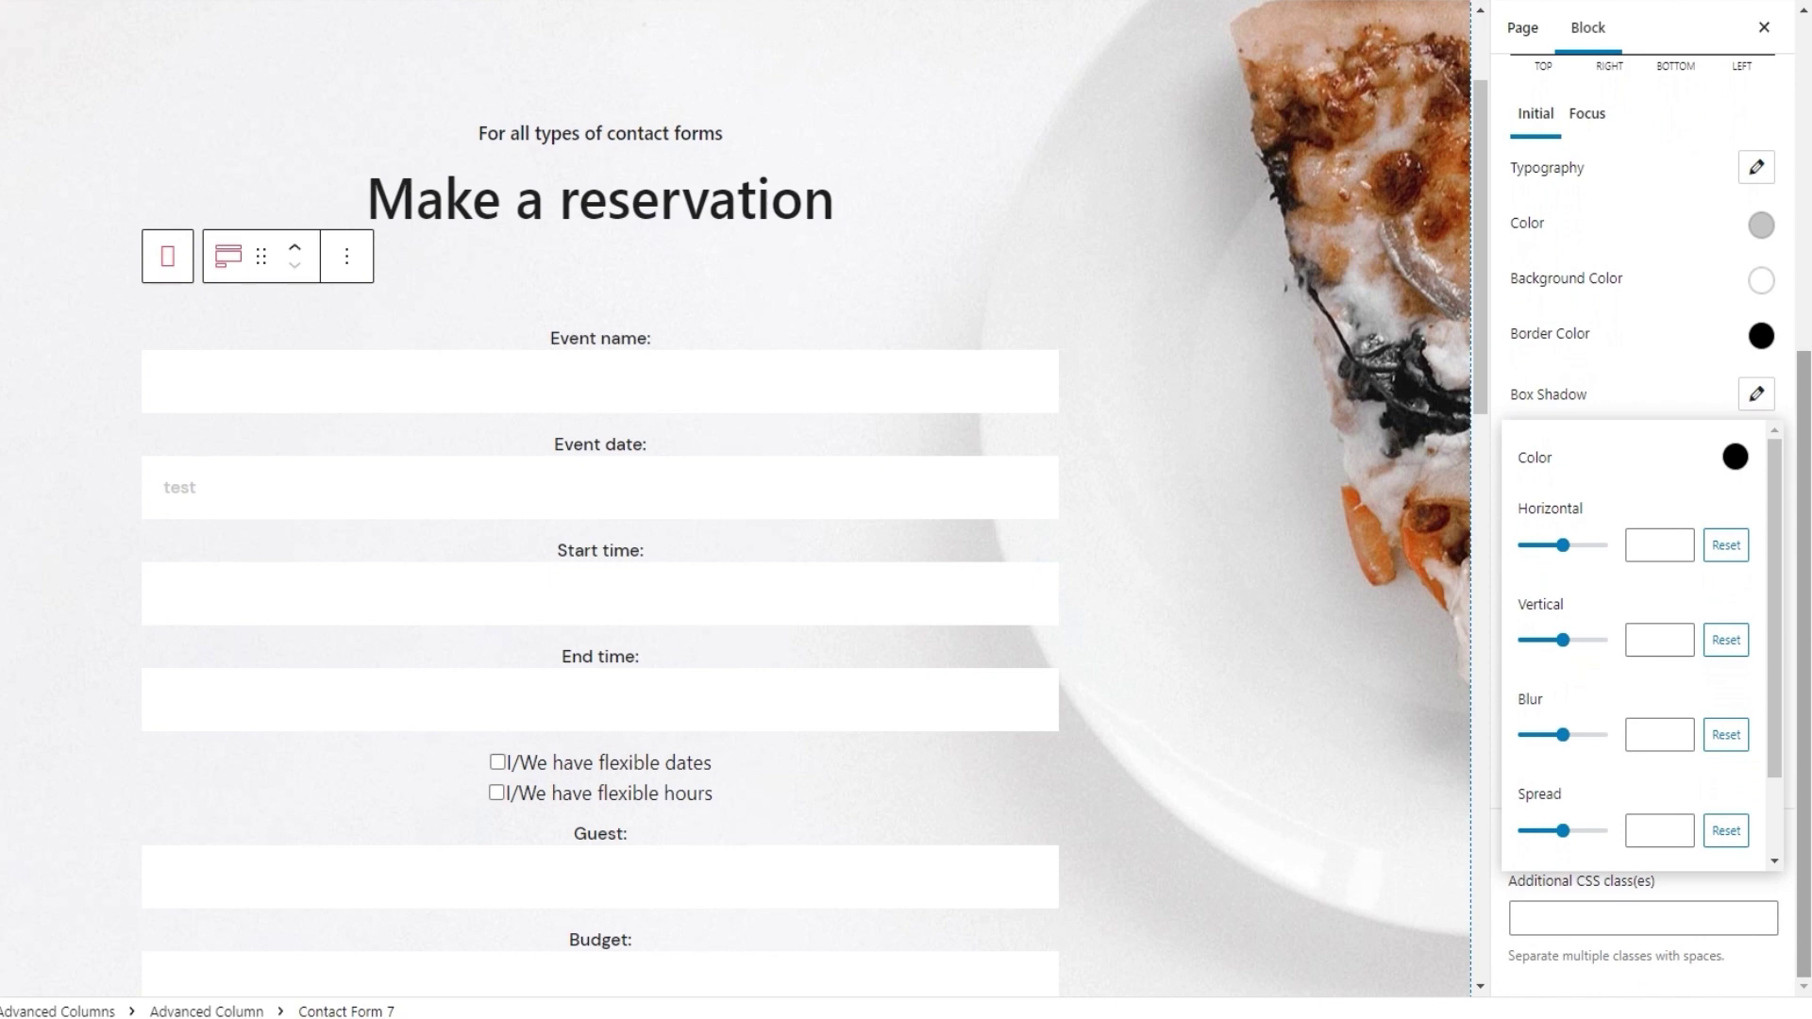
Try a light pink field shadow with horizontal 14, vertical offset, blur and -11 spread
{"action": "left_click", "coordinate": [1734, 457]}
{"action": "left_click_drag", "start_coordinate": [1570, 521], "coordinate": [1555, 512]}
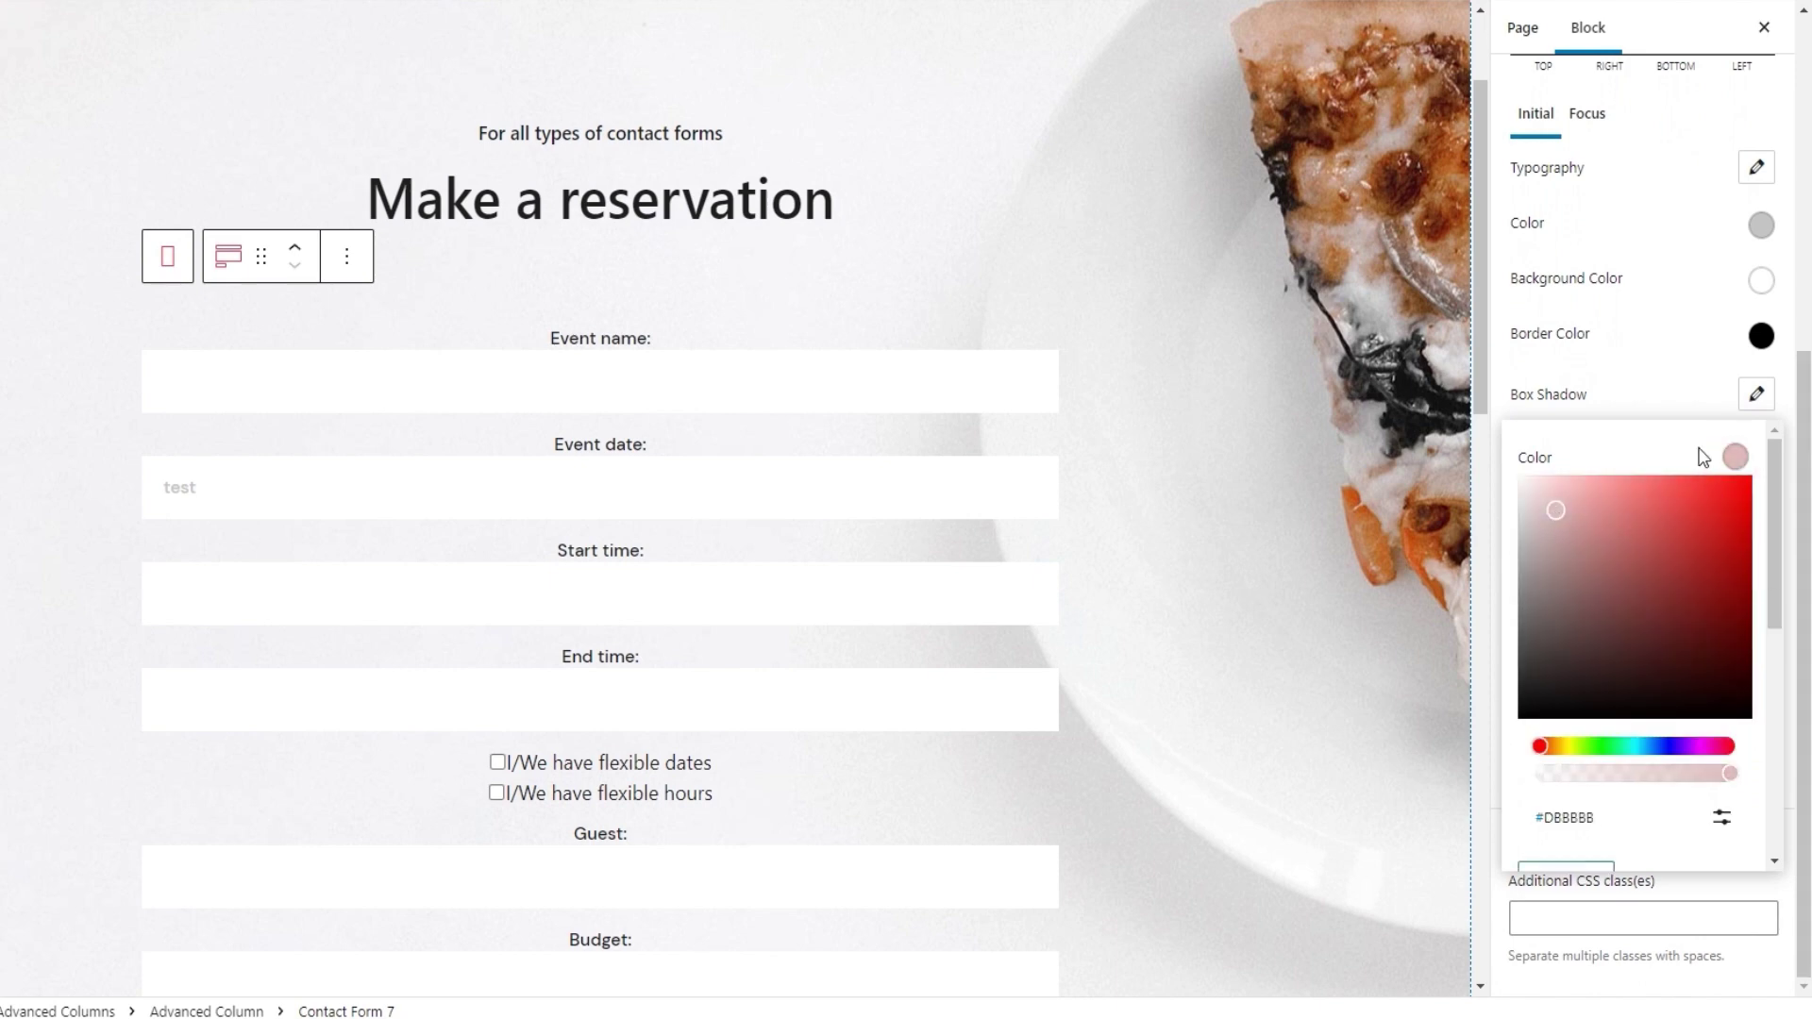
{"action": "left_click", "coordinate": [1734, 457]}
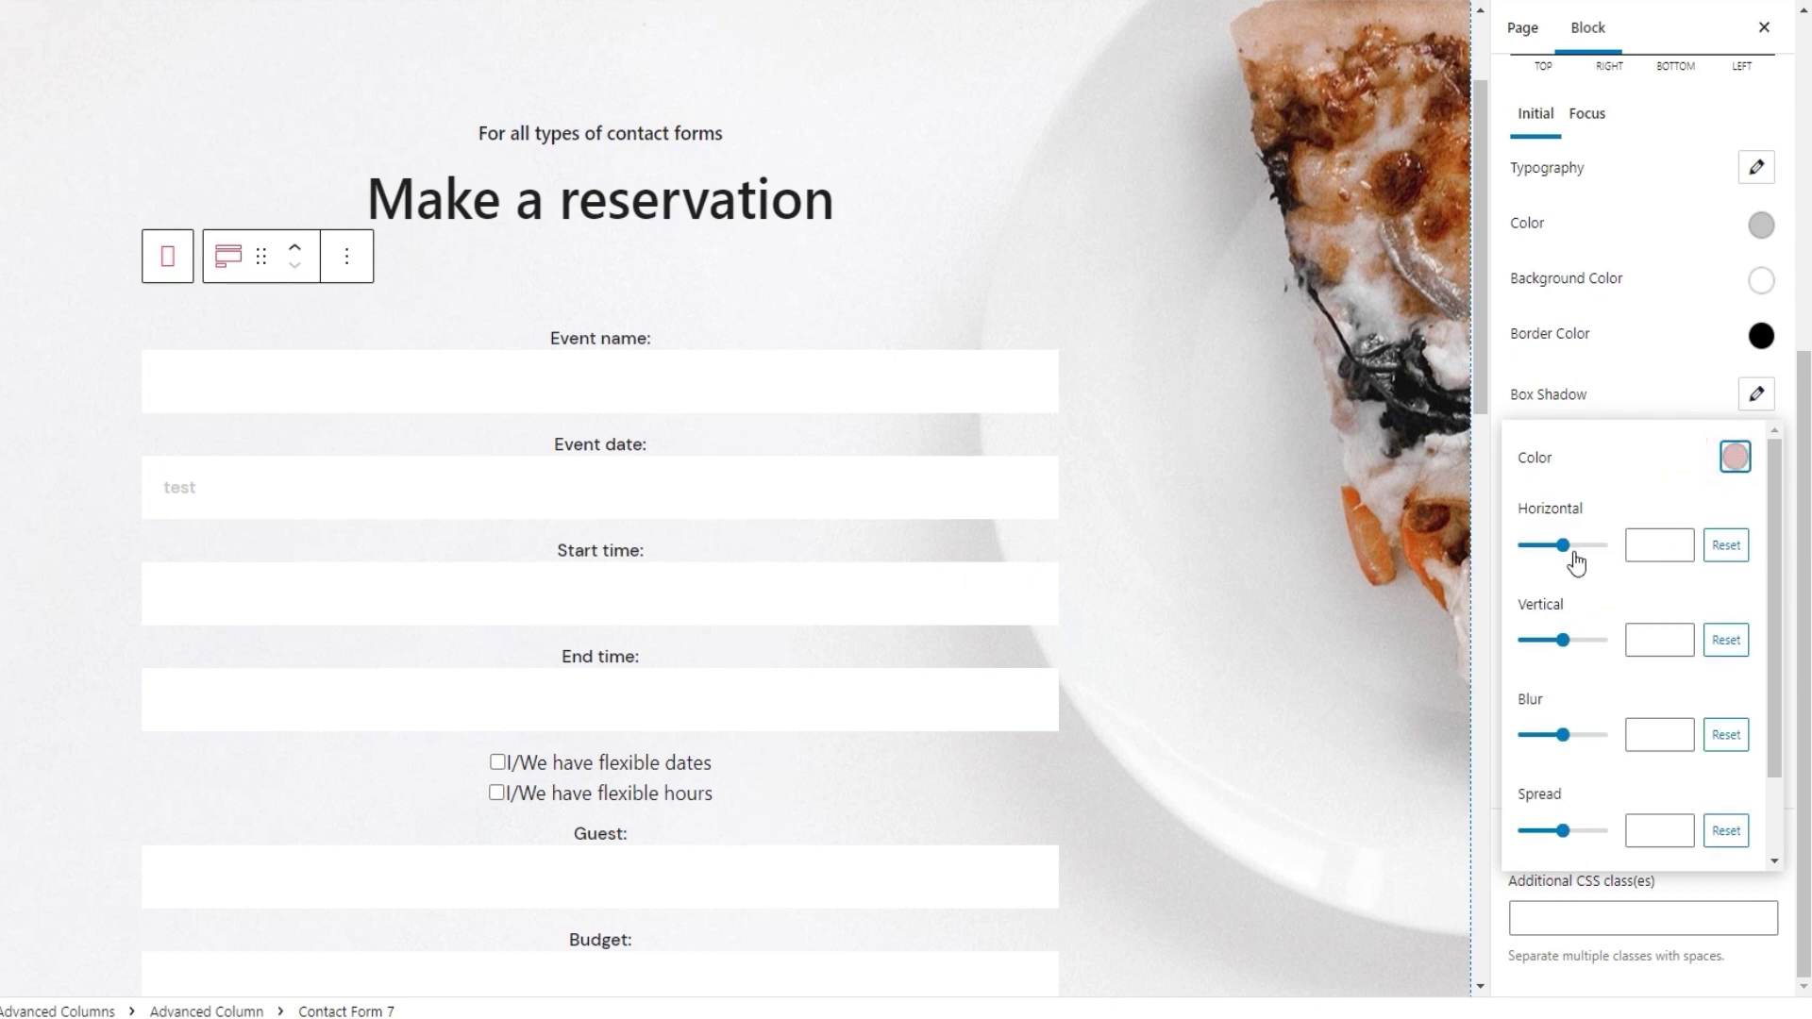
{"action": "left_click_drag", "start_coordinate": [1563, 546], "coordinate": [1569, 547]}
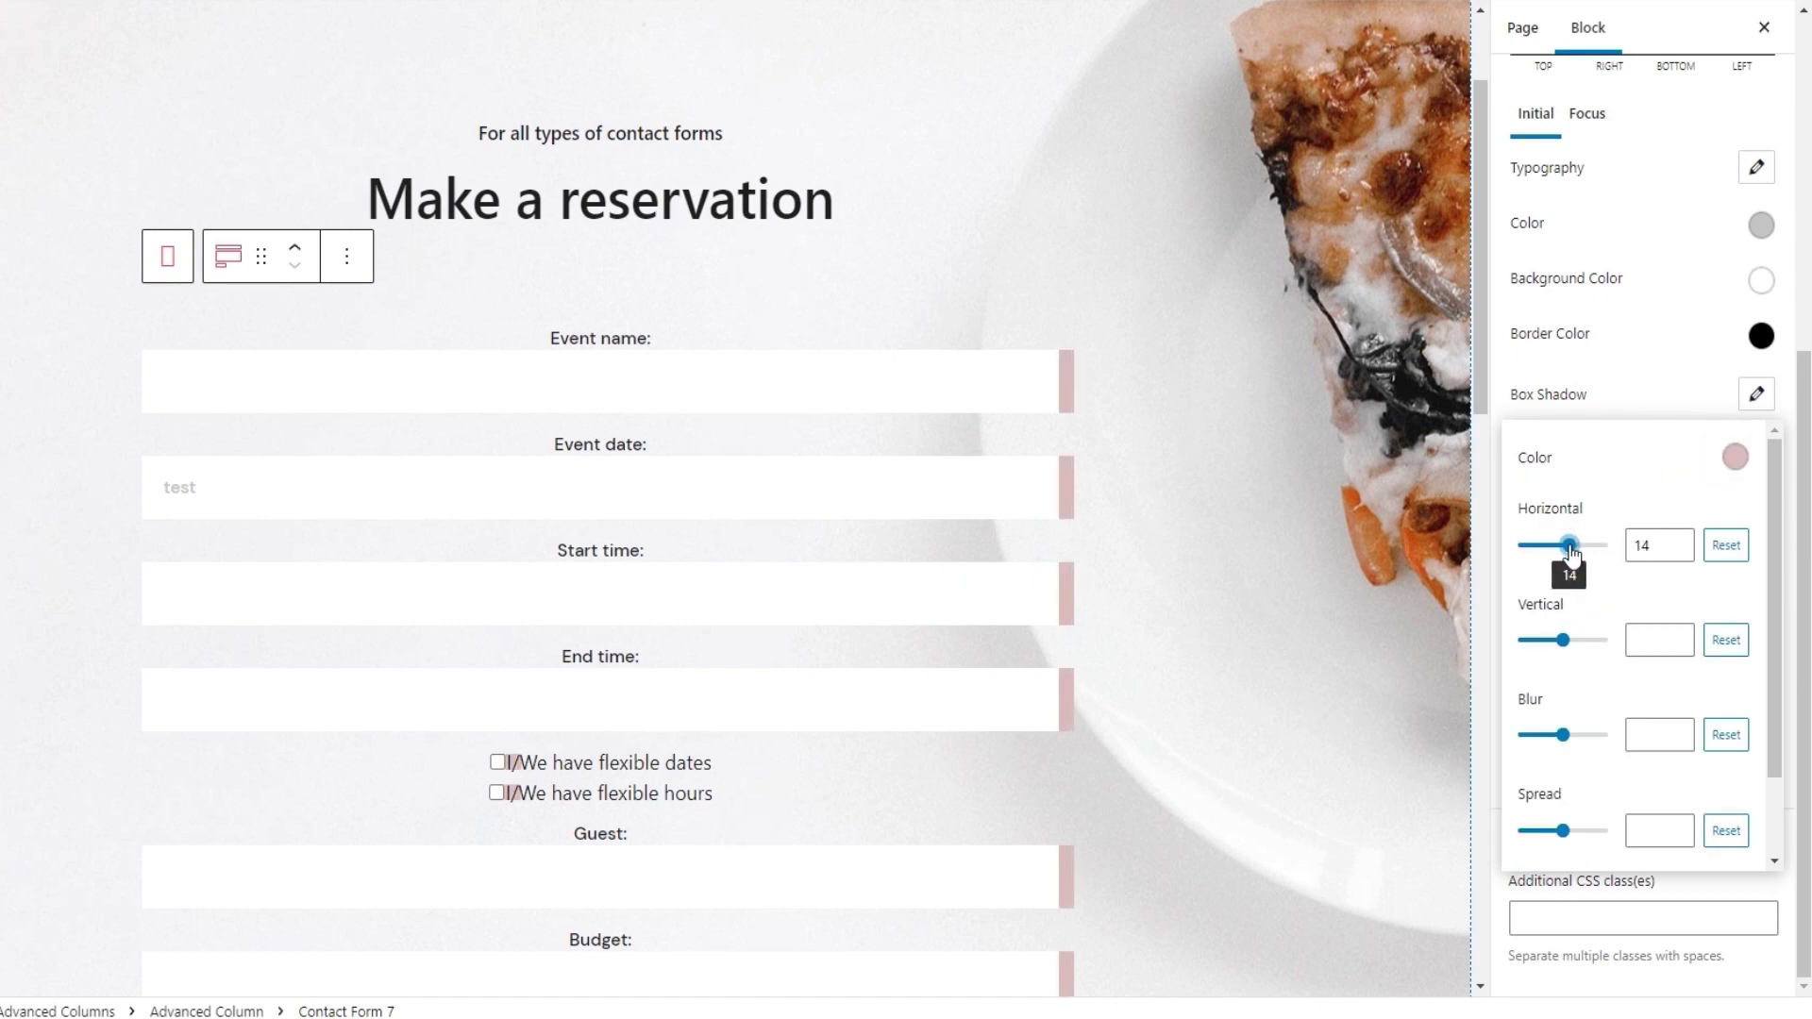
{"action": "left_click_drag", "start_coordinate": [1562, 639], "coordinate": [1569, 644]}
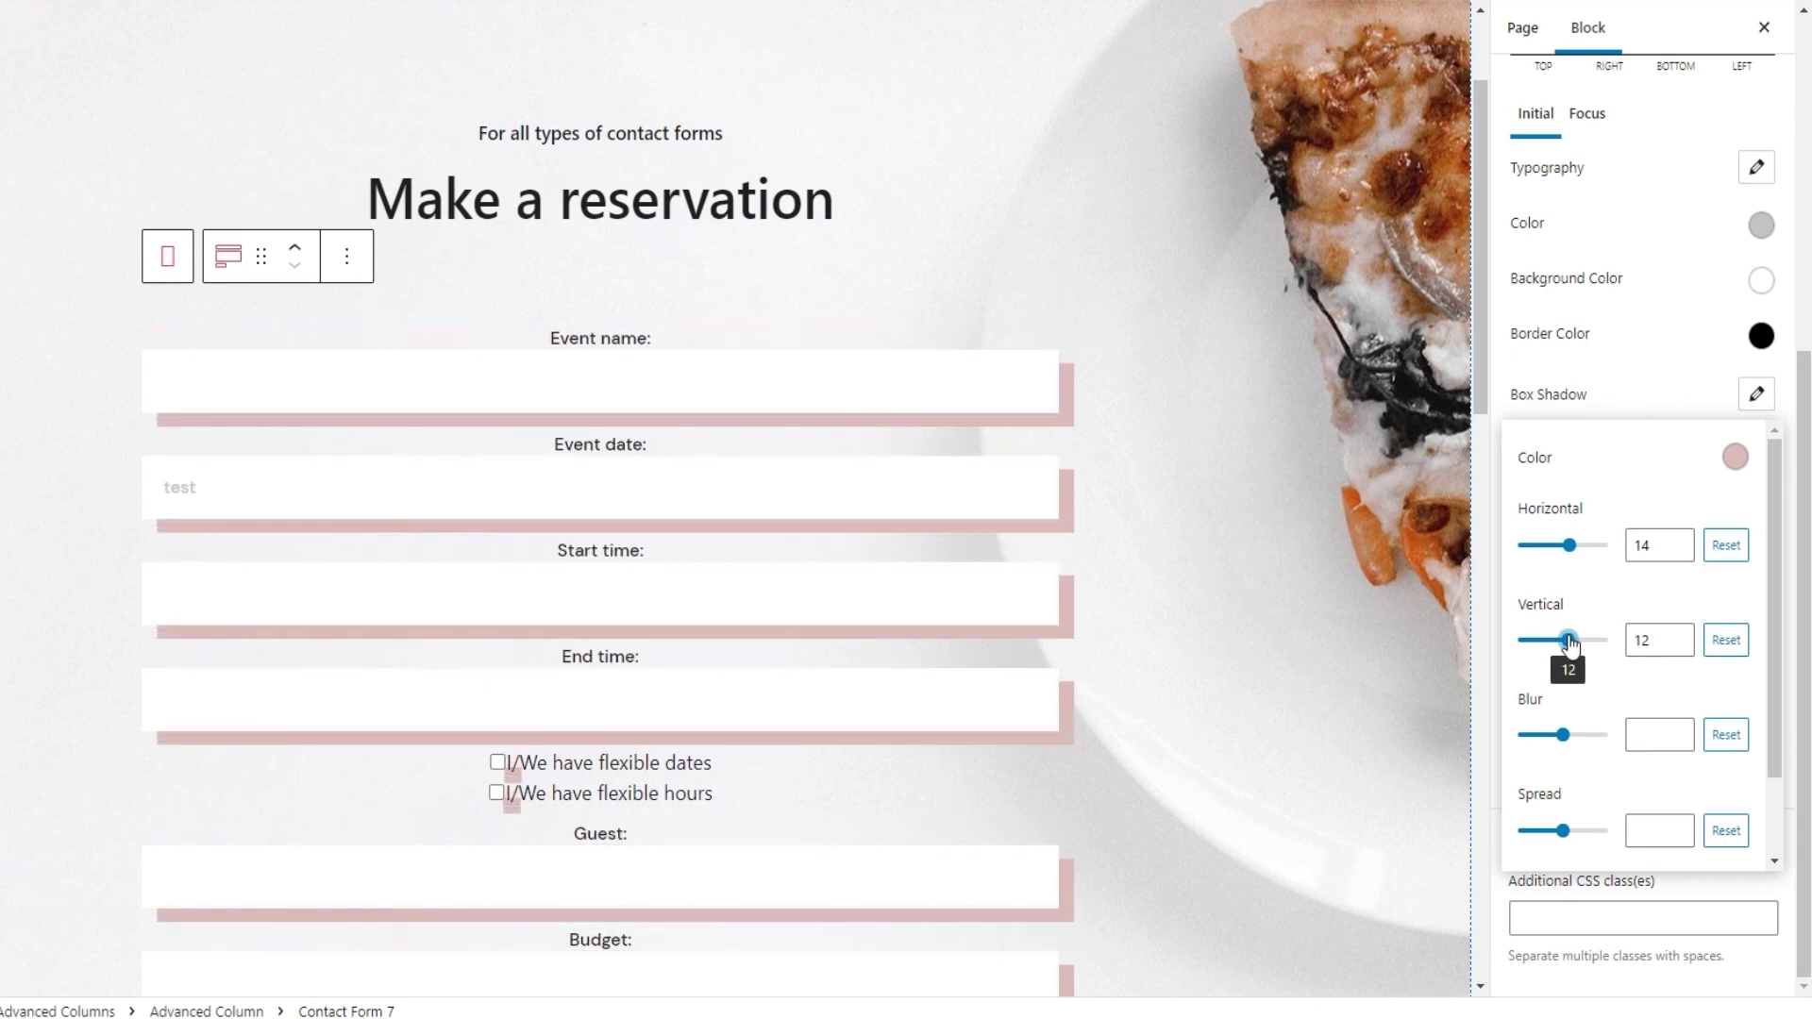
{"action": "left_click_drag", "start_coordinate": [1566, 735], "coordinate": [1528, 737]}
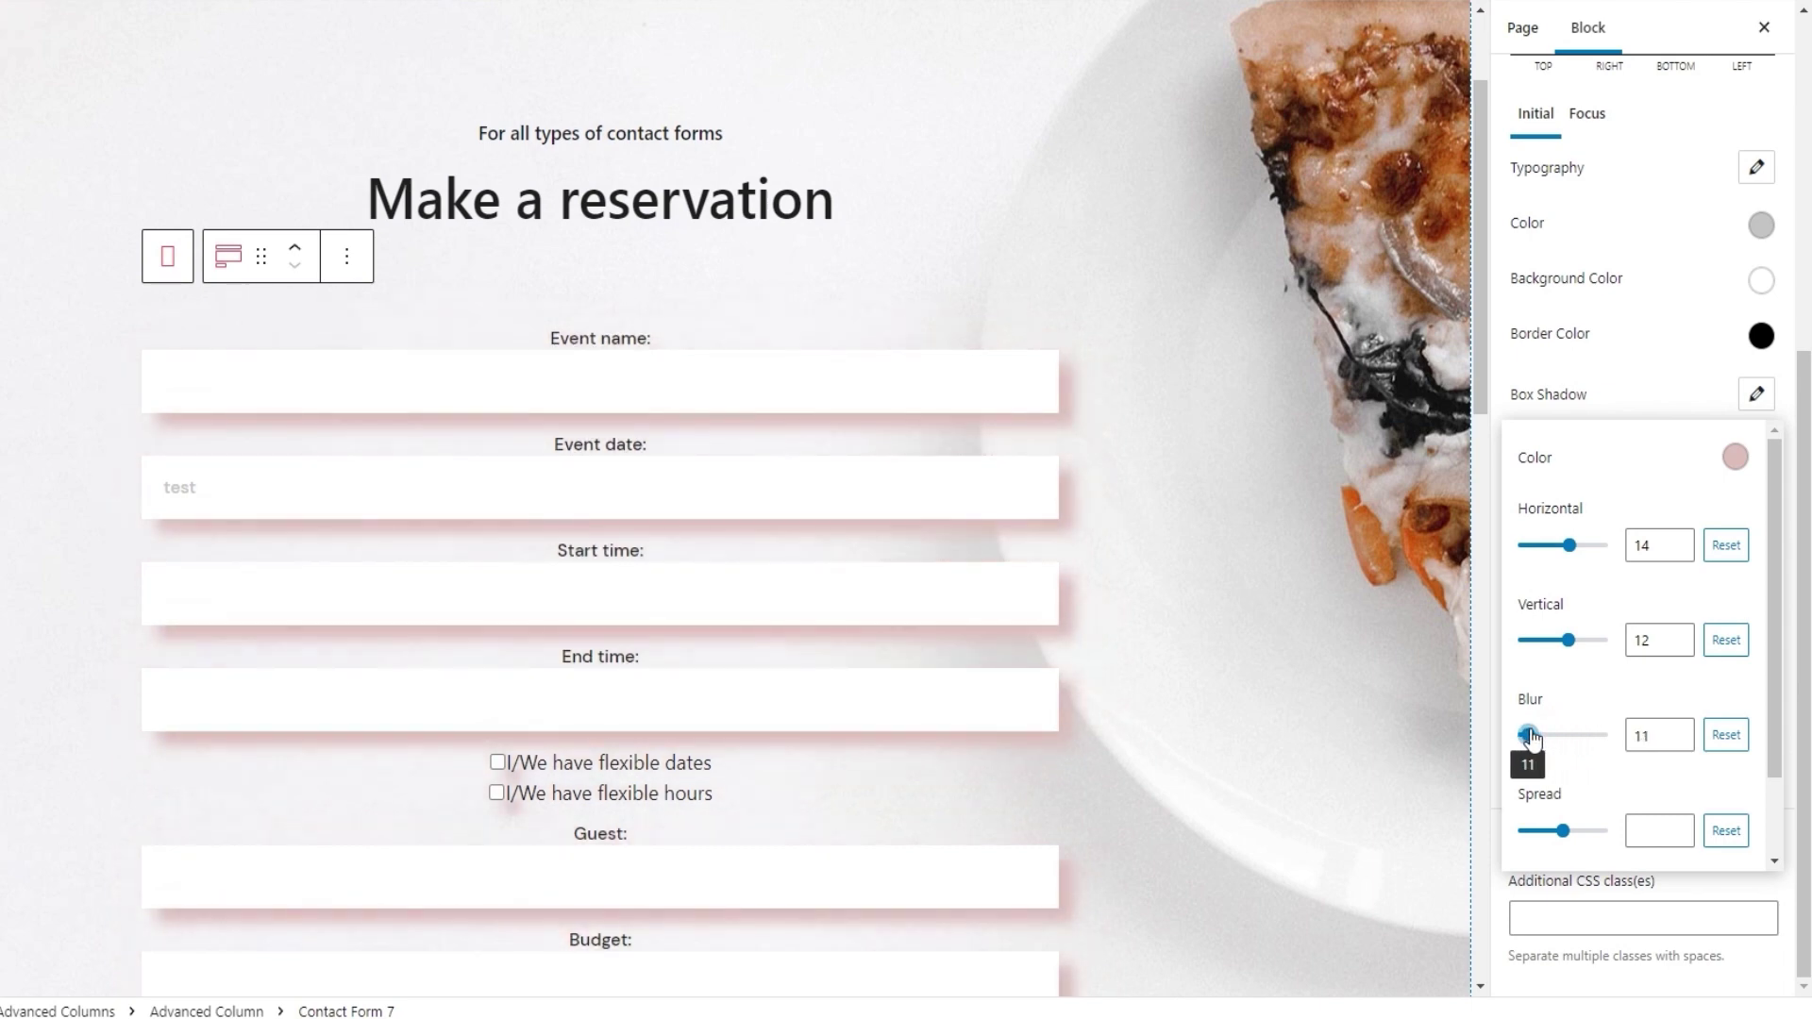
{"action": "left_click", "coordinate": [1567, 833]}
{"action": "left_click_drag", "start_coordinate": [1569, 836], "coordinate": [1563, 838]}
Clear all shadow values, reset the shadow colour, and switch to the Focus state styling
{"action": "left_click", "coordinate": [1719, 830]}
{"action": "left_click", "coordinate": [1728, 719]}
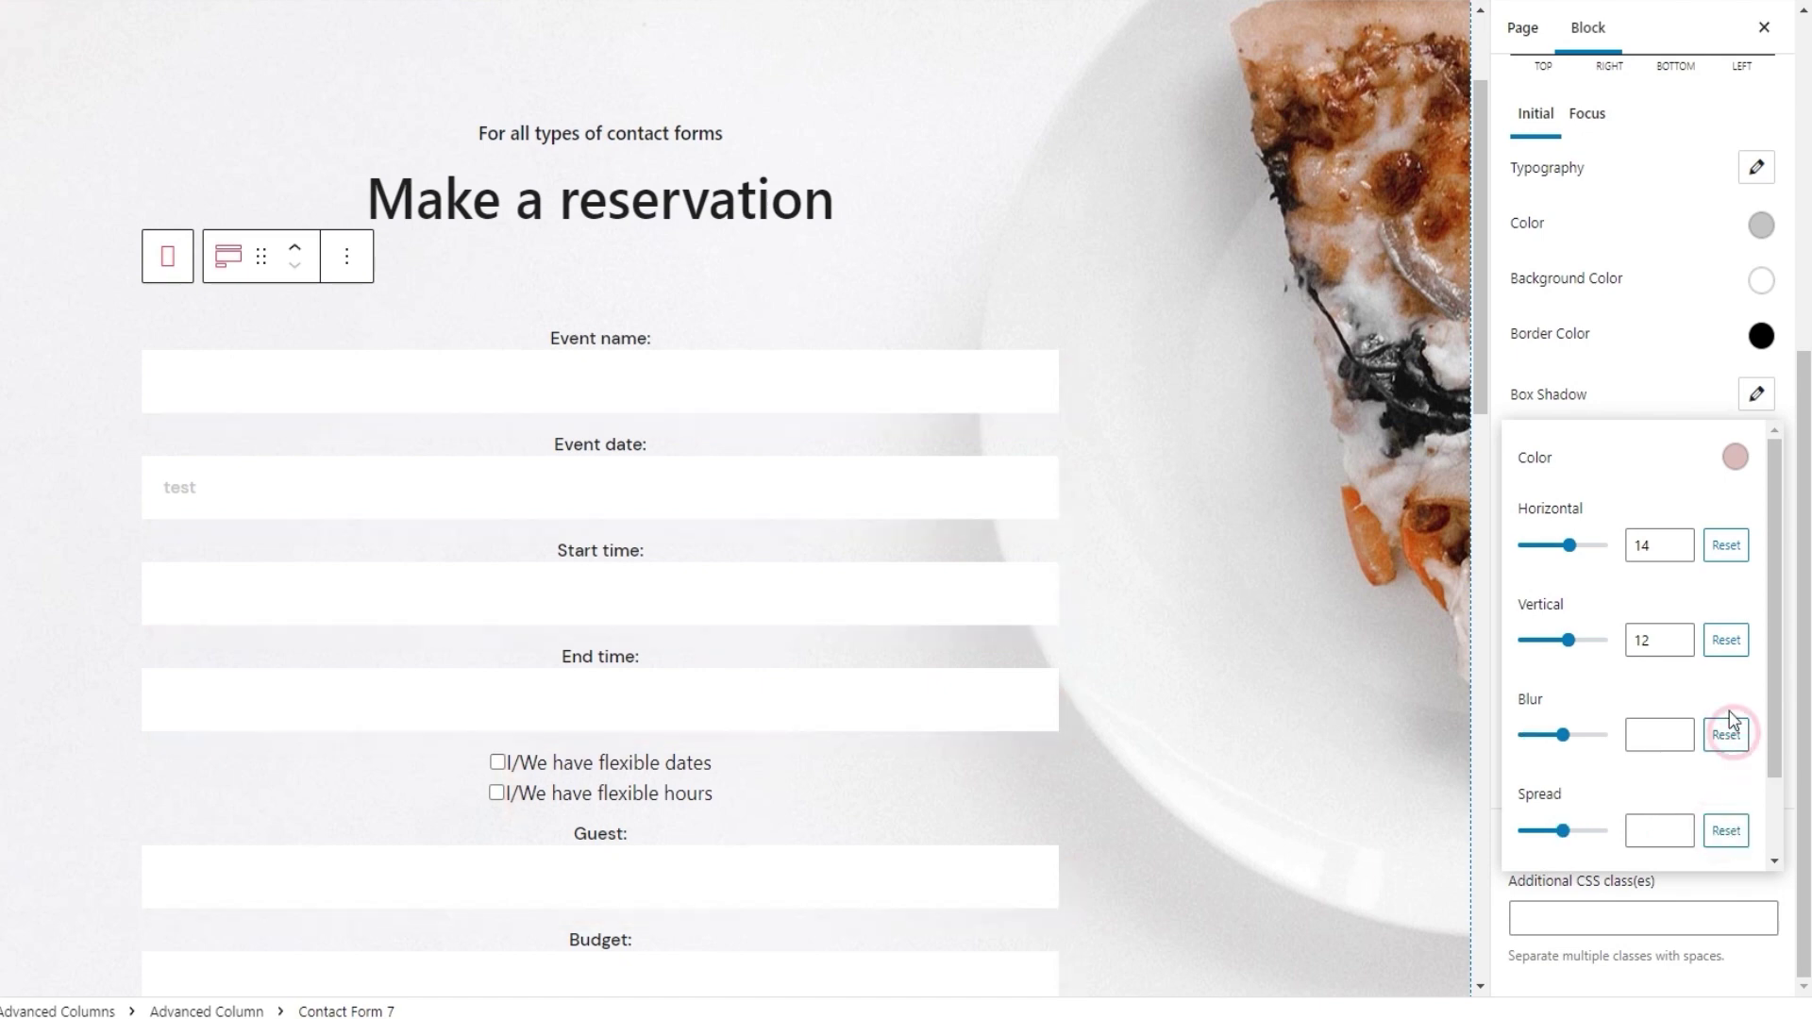
{"action": "left_click", "coordinate": [1726, 640]}
{"action": "left_click", "coordinate": [1725, 547]}
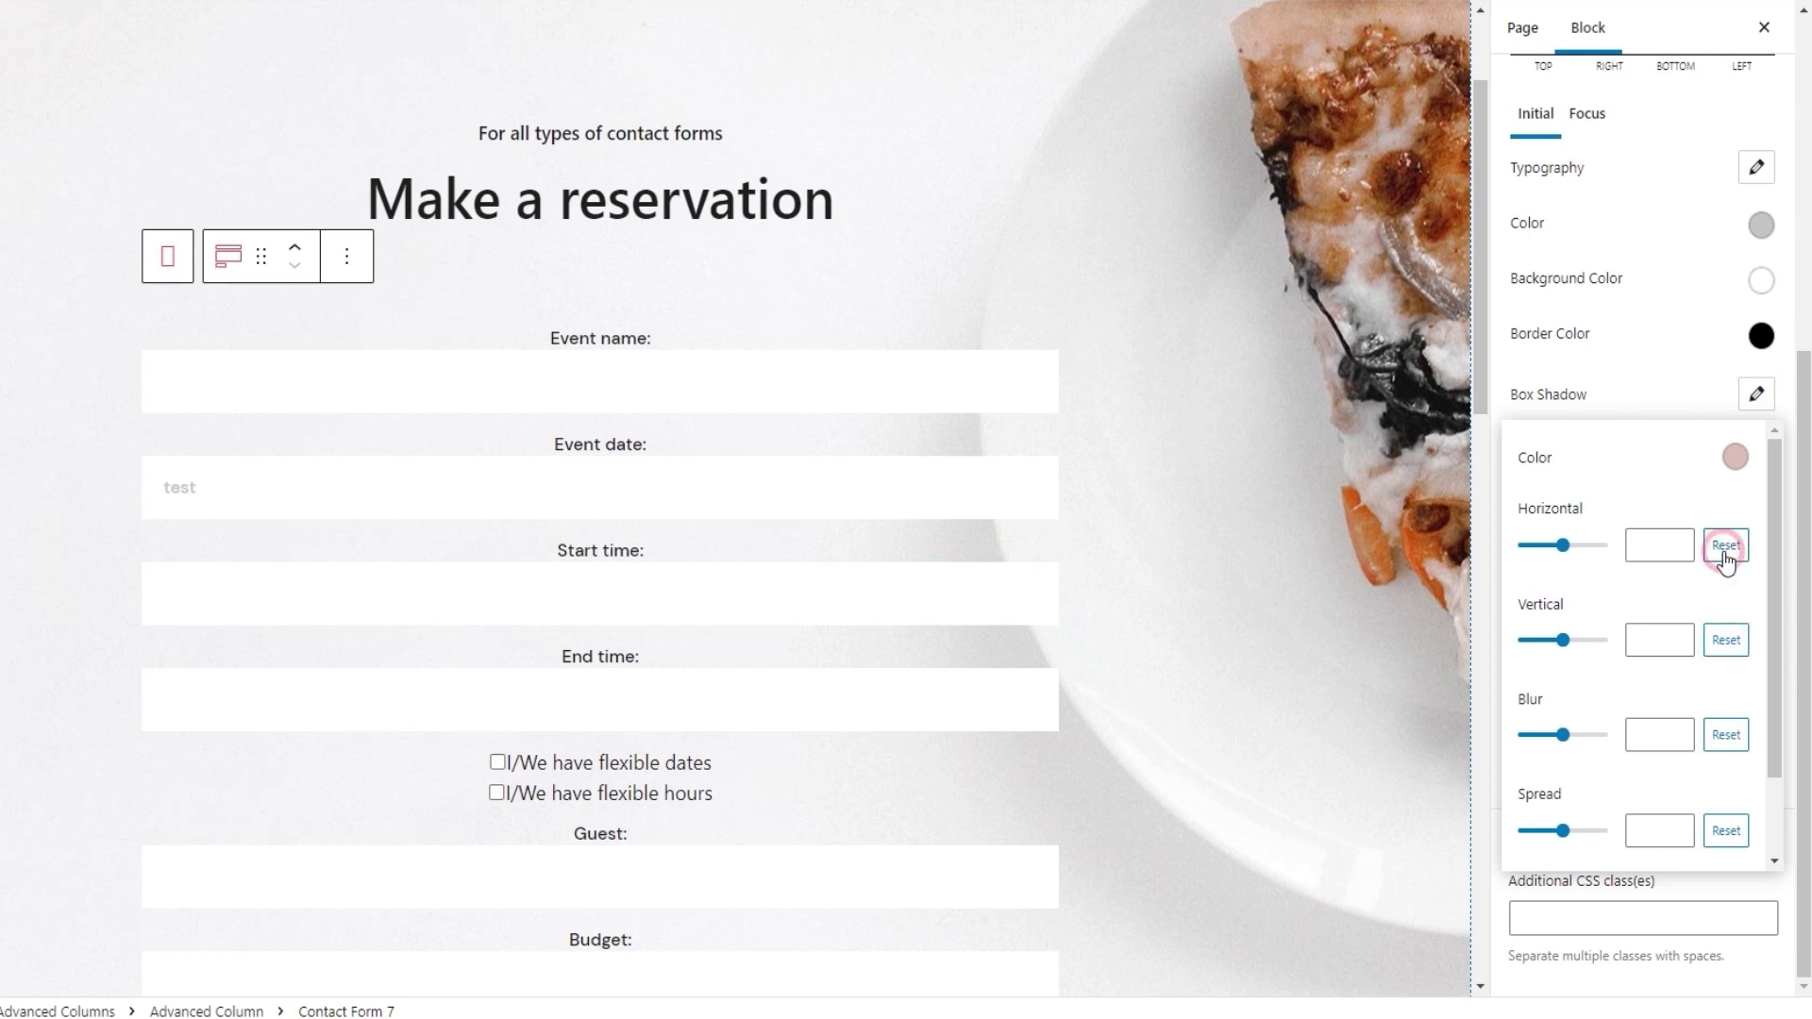
{"action": "left_click", "coordinate": [1735, 460]}
{"action": "scroll", "coordinate": [1632, 797], "scroll_direction": "down", "scroll_amount": 1}
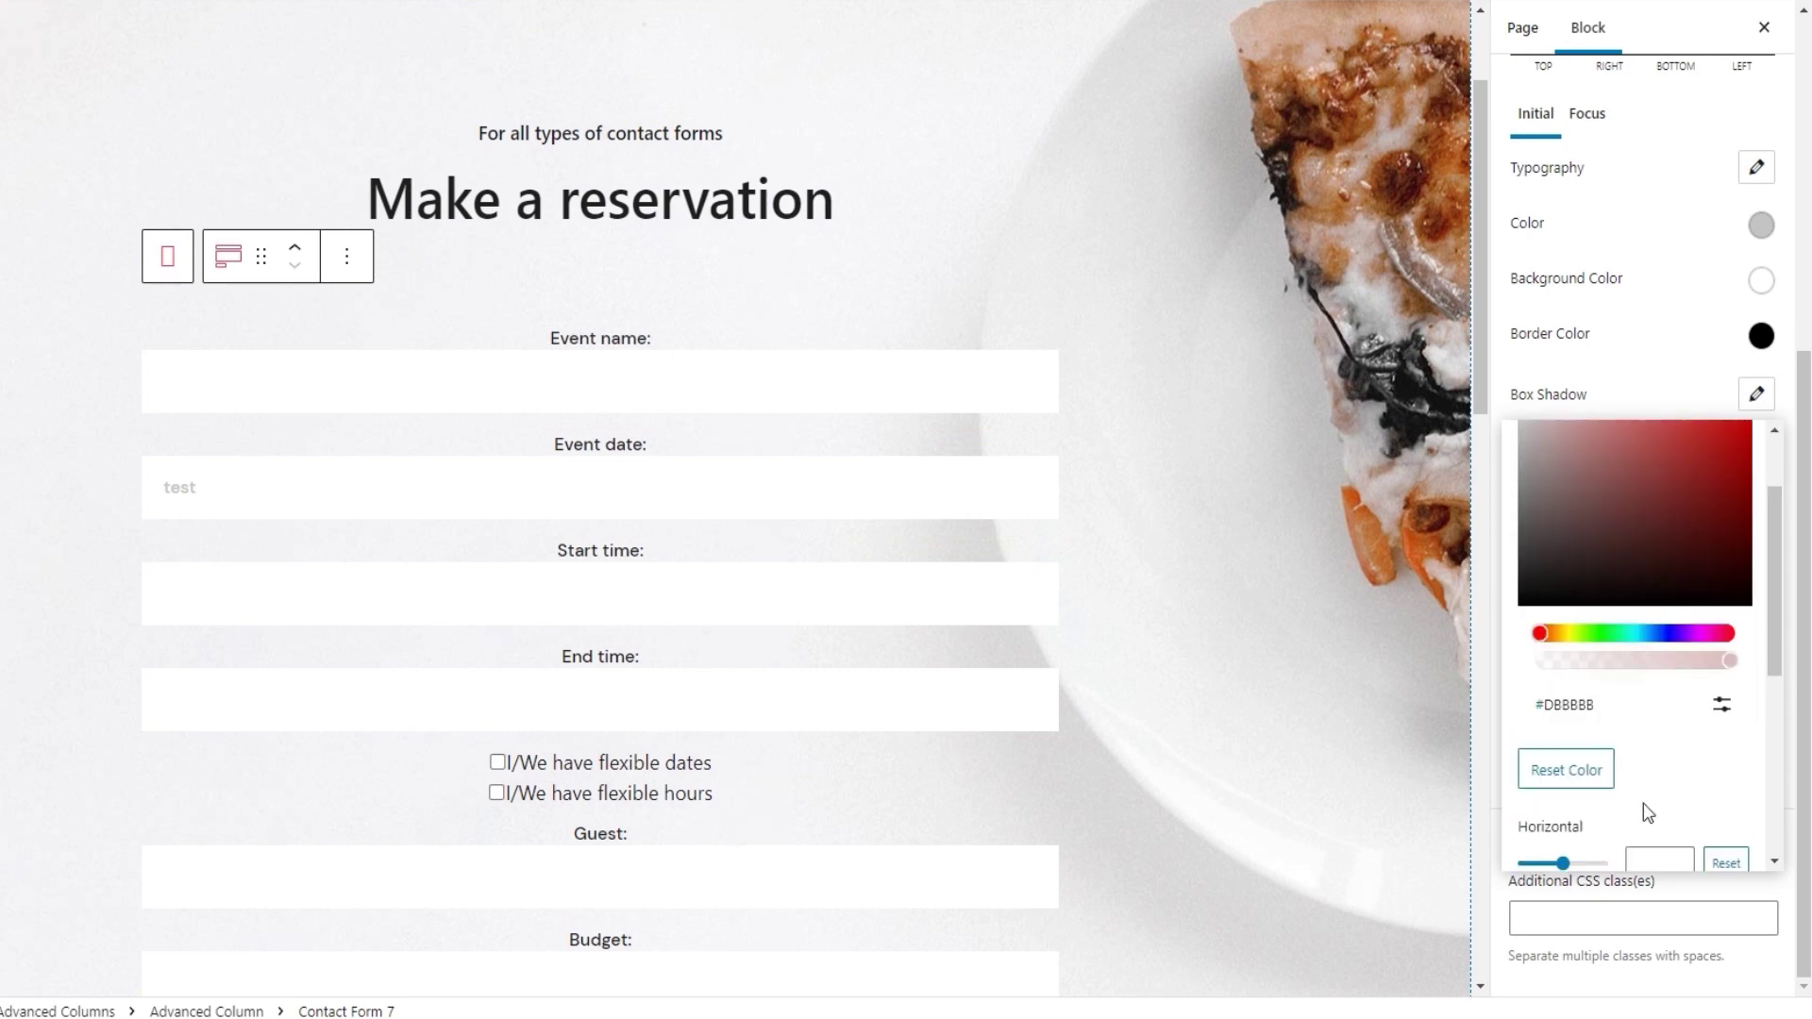
{"action": "scroll", "coordinate": [1646, 813], "scroll_direction": "down", "scroll_amount": 1}
{"action": "left_click", "coordinate": [1584, 661]}
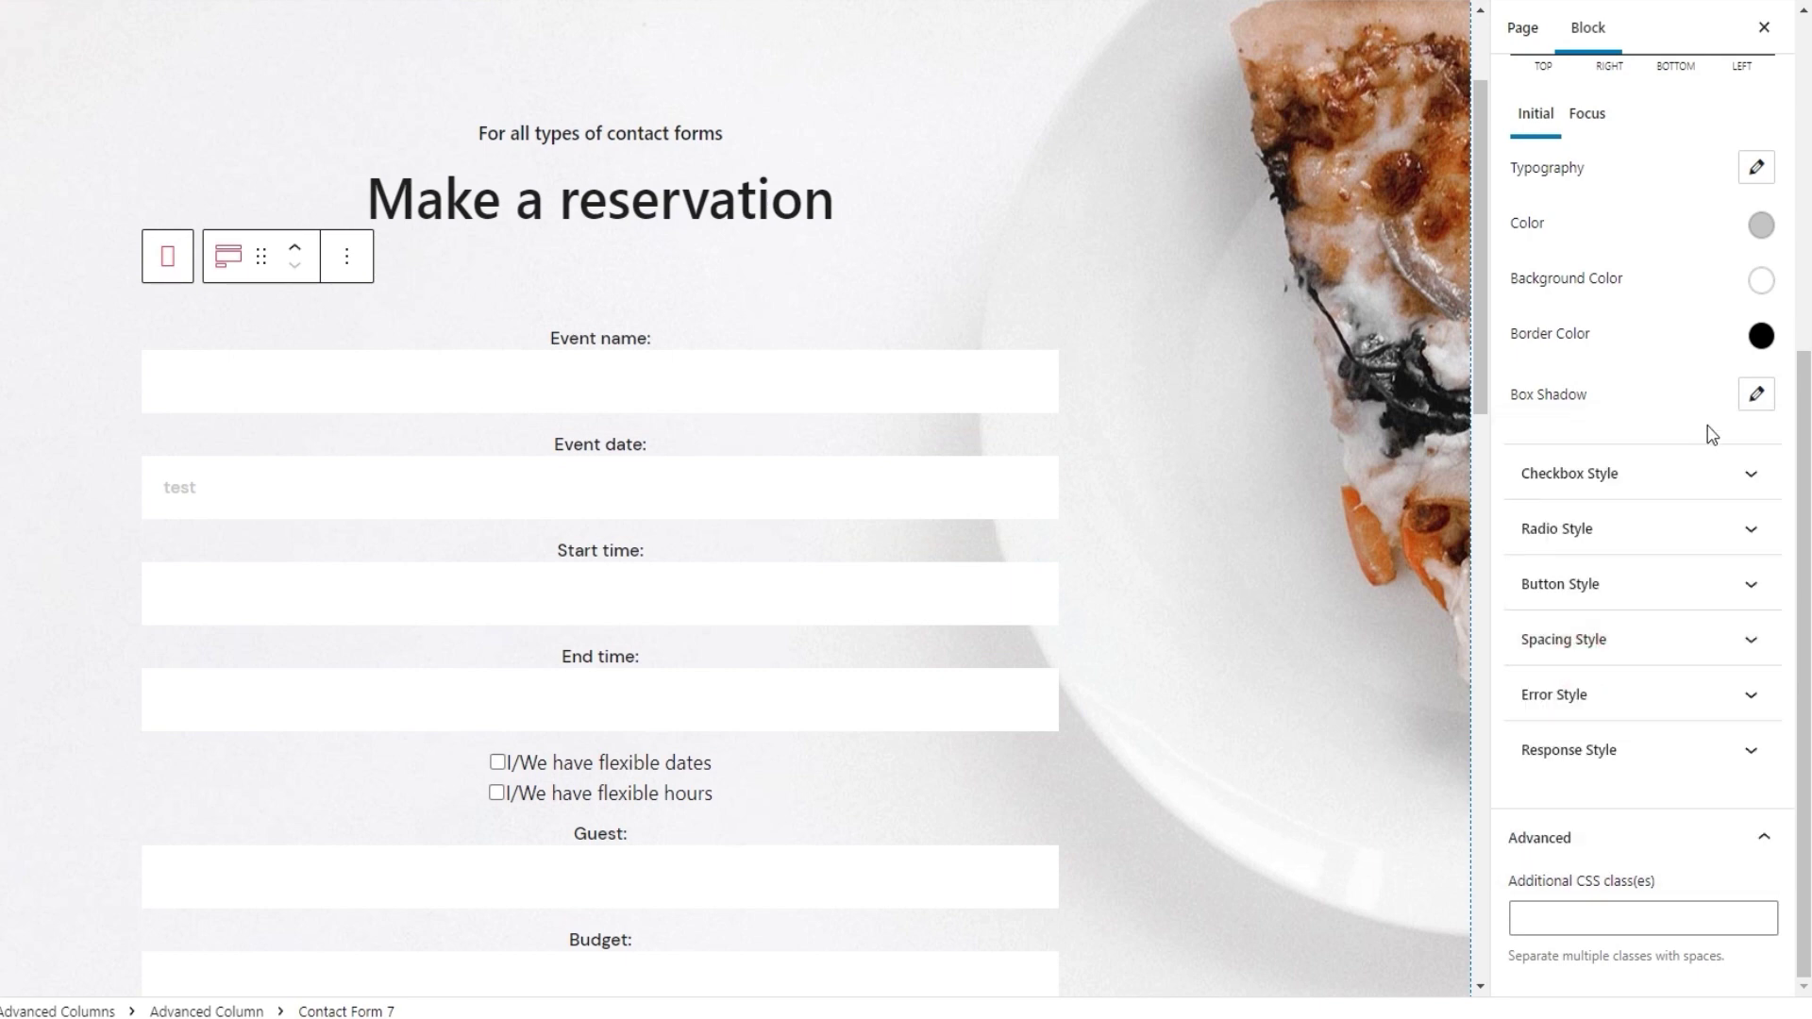
{"action": "scroll", "coordinate": [1673, 444], "scroll_direction": "up", "scroll_amount": 2}
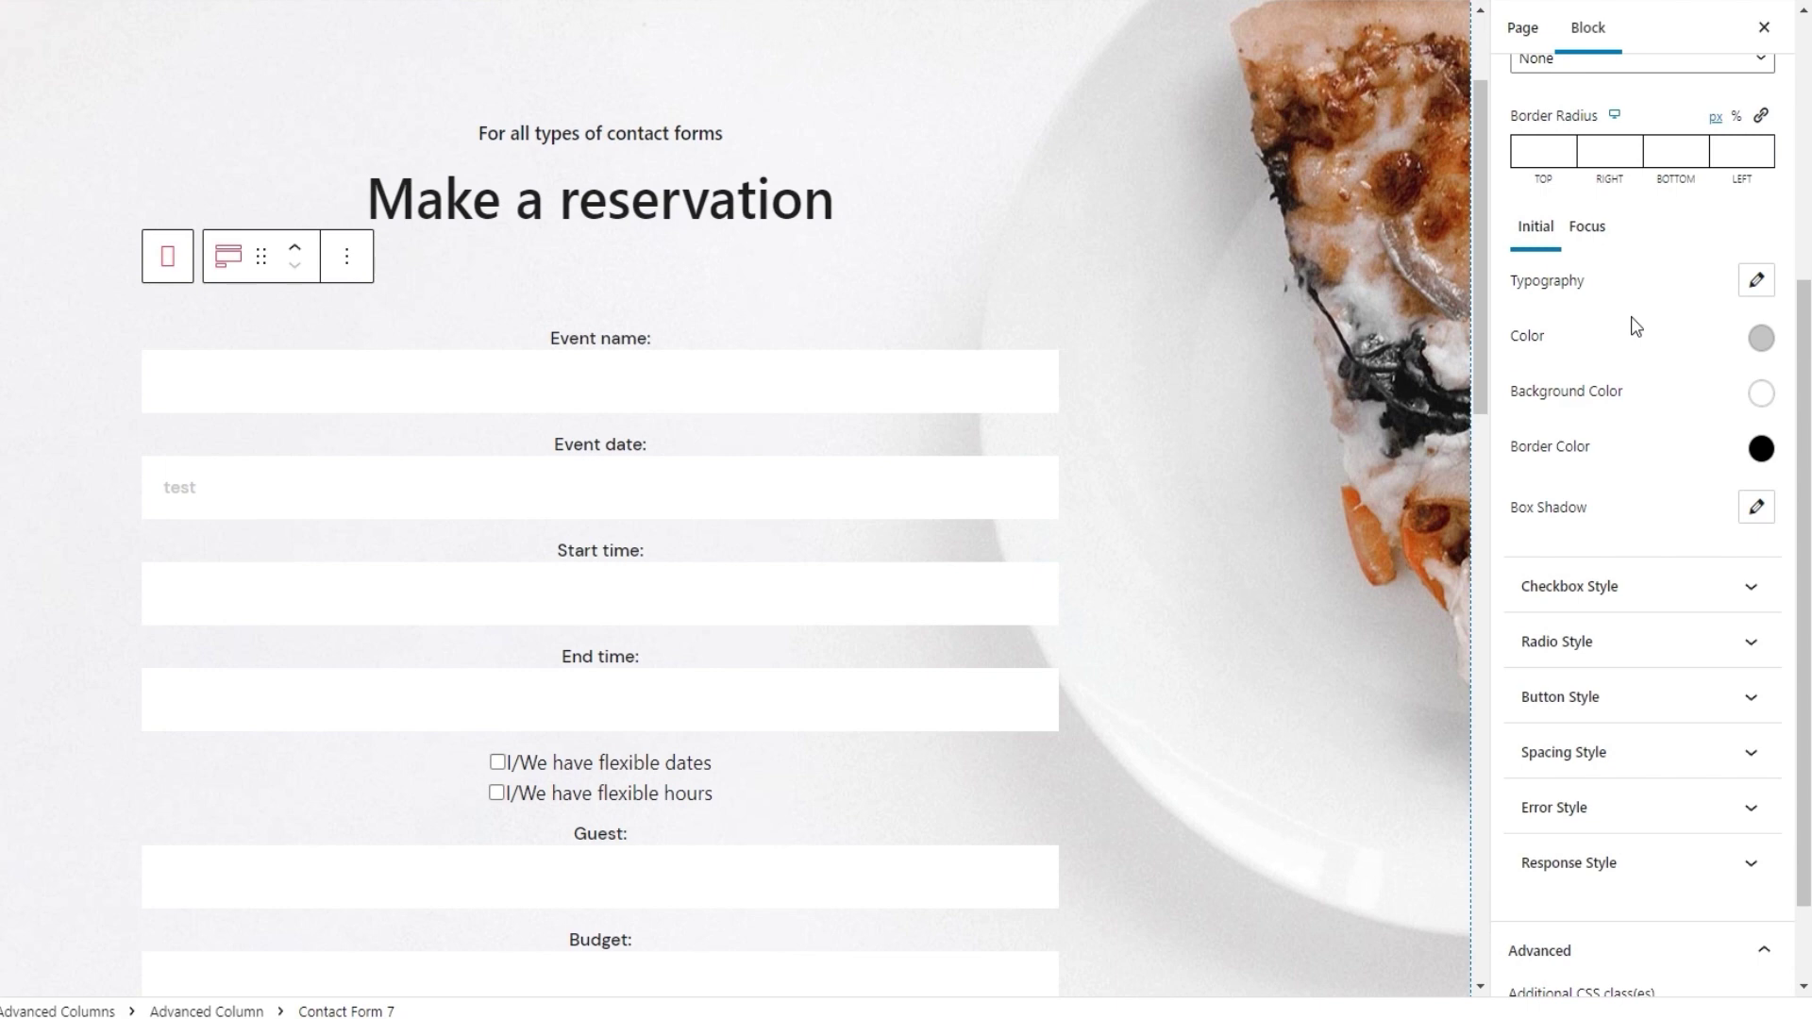
{"action": "left_click", "coordinate": [1593, 236]}
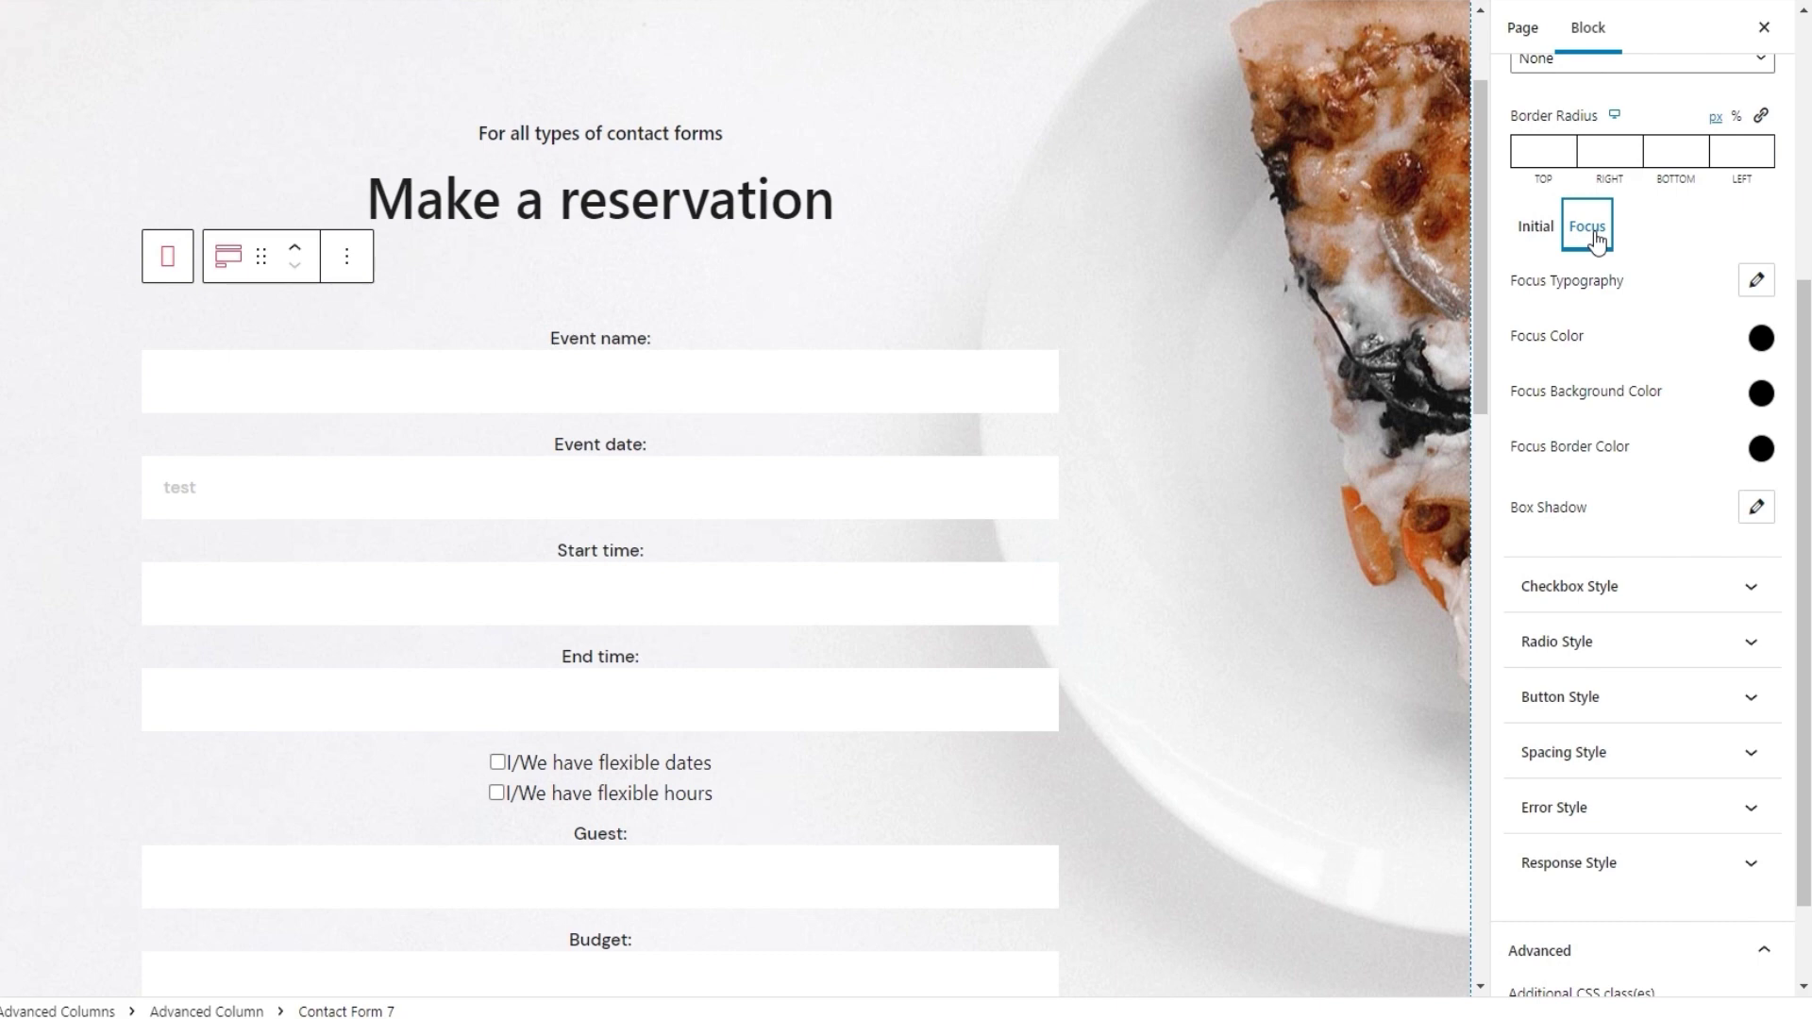
Review the Focus typography settings without changing them
{"action": "left_click", "coordinate": [1757, 281]}
{"action": "left_click_drag", "start_coordinate": [1774, 375], "coordinate": [1770, 546]}
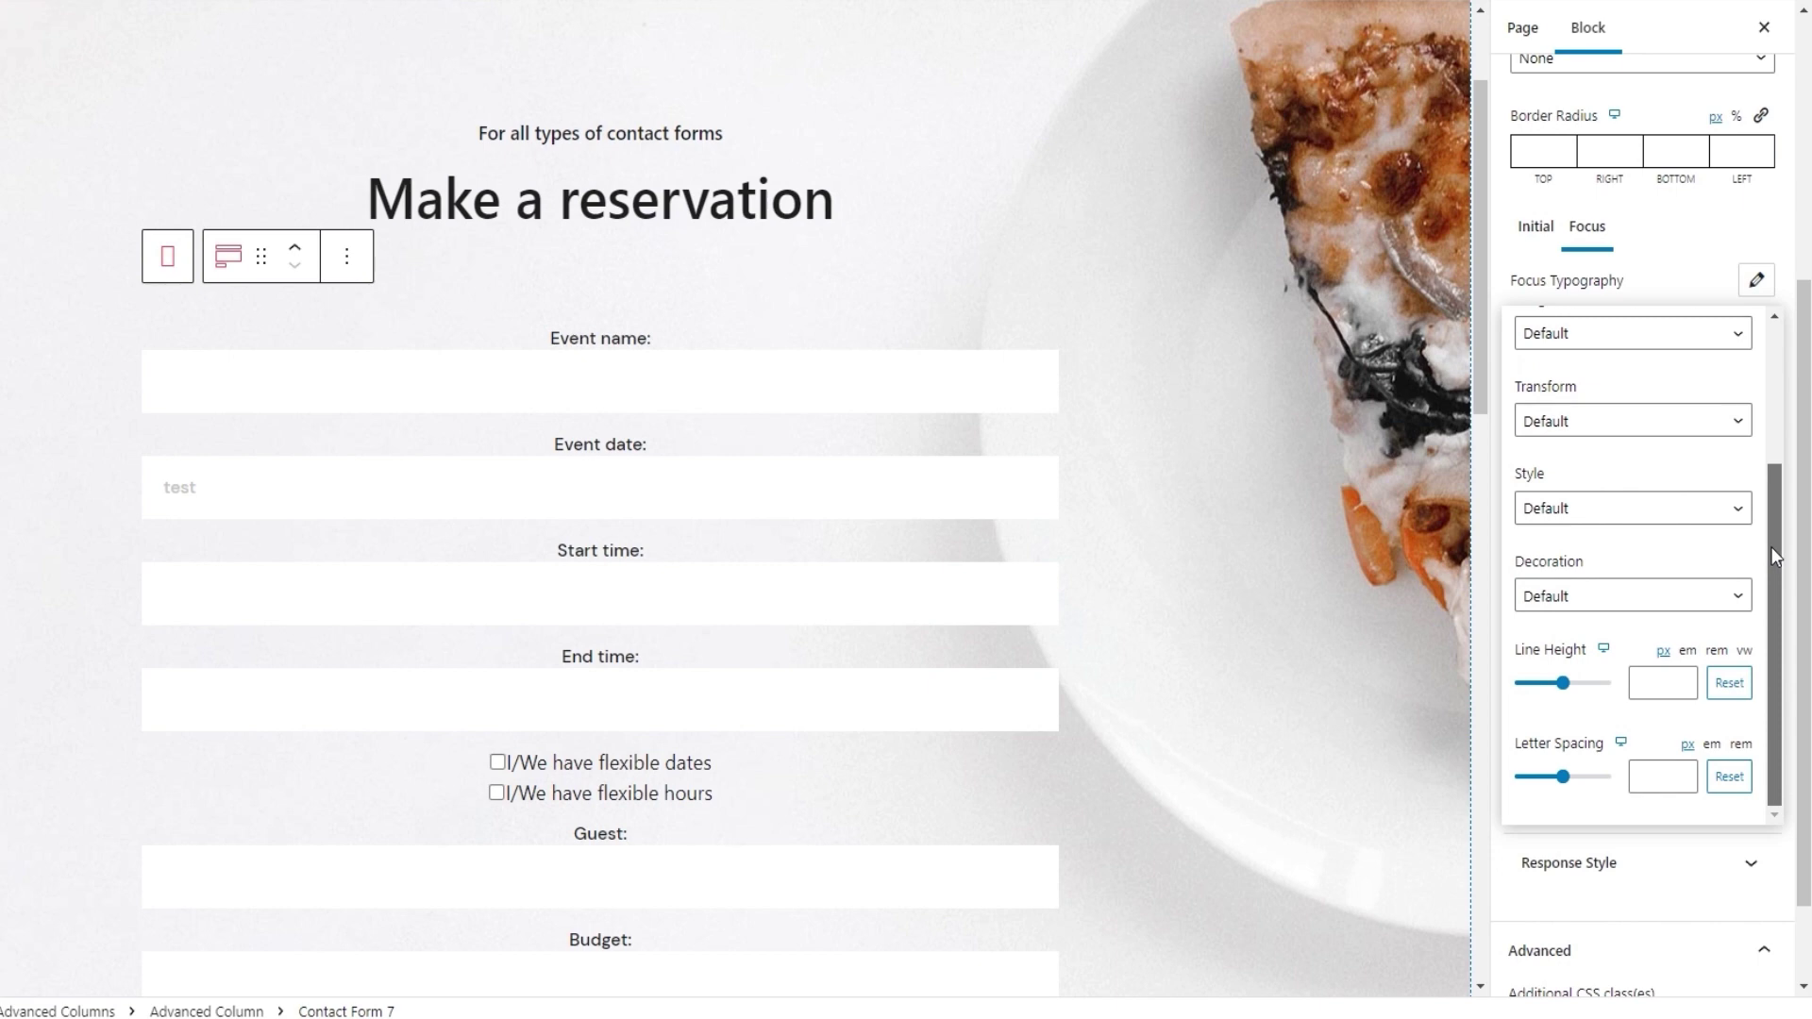
{"action": "left_click_drag", "start_coordinate": [1770, 546], "coordinate": [1766, 372]}
{"action": "left_click", "coordinate": [1750, 281]}
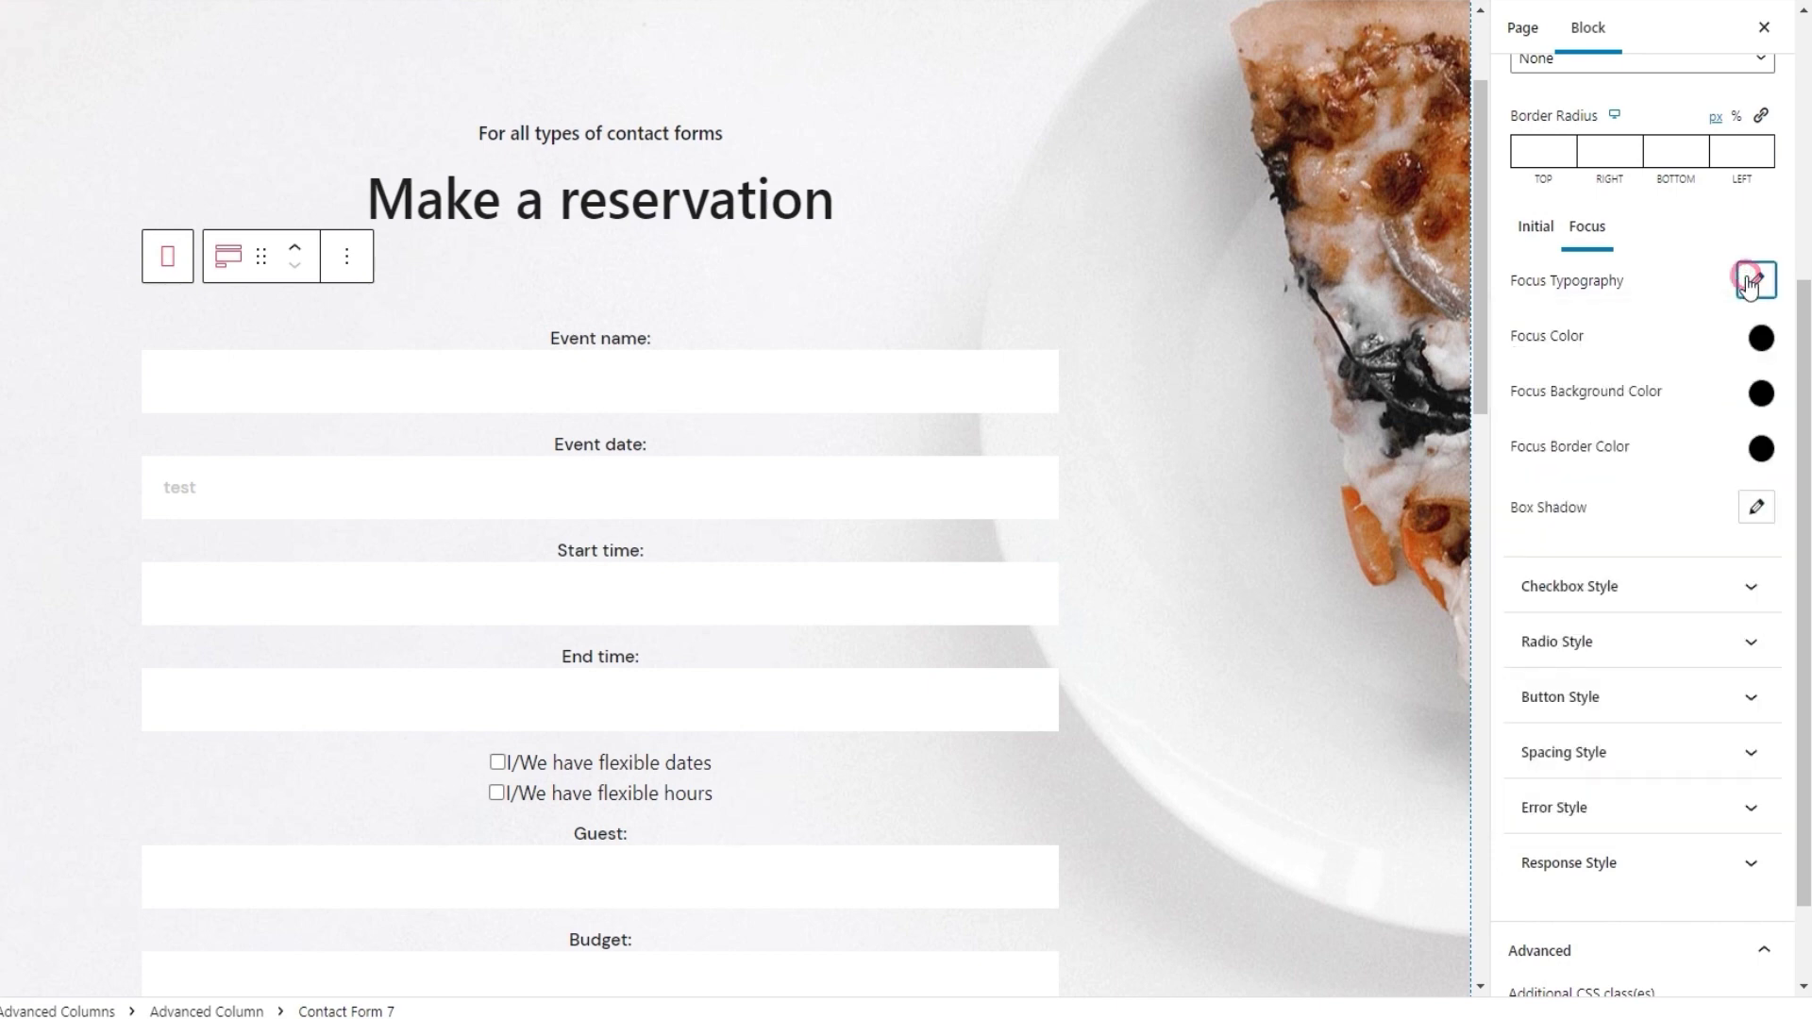
Set the focus text colour to red #C34949 and test it in the Event date field
{"action": "left_click", "coordinate": [1761, 340]}
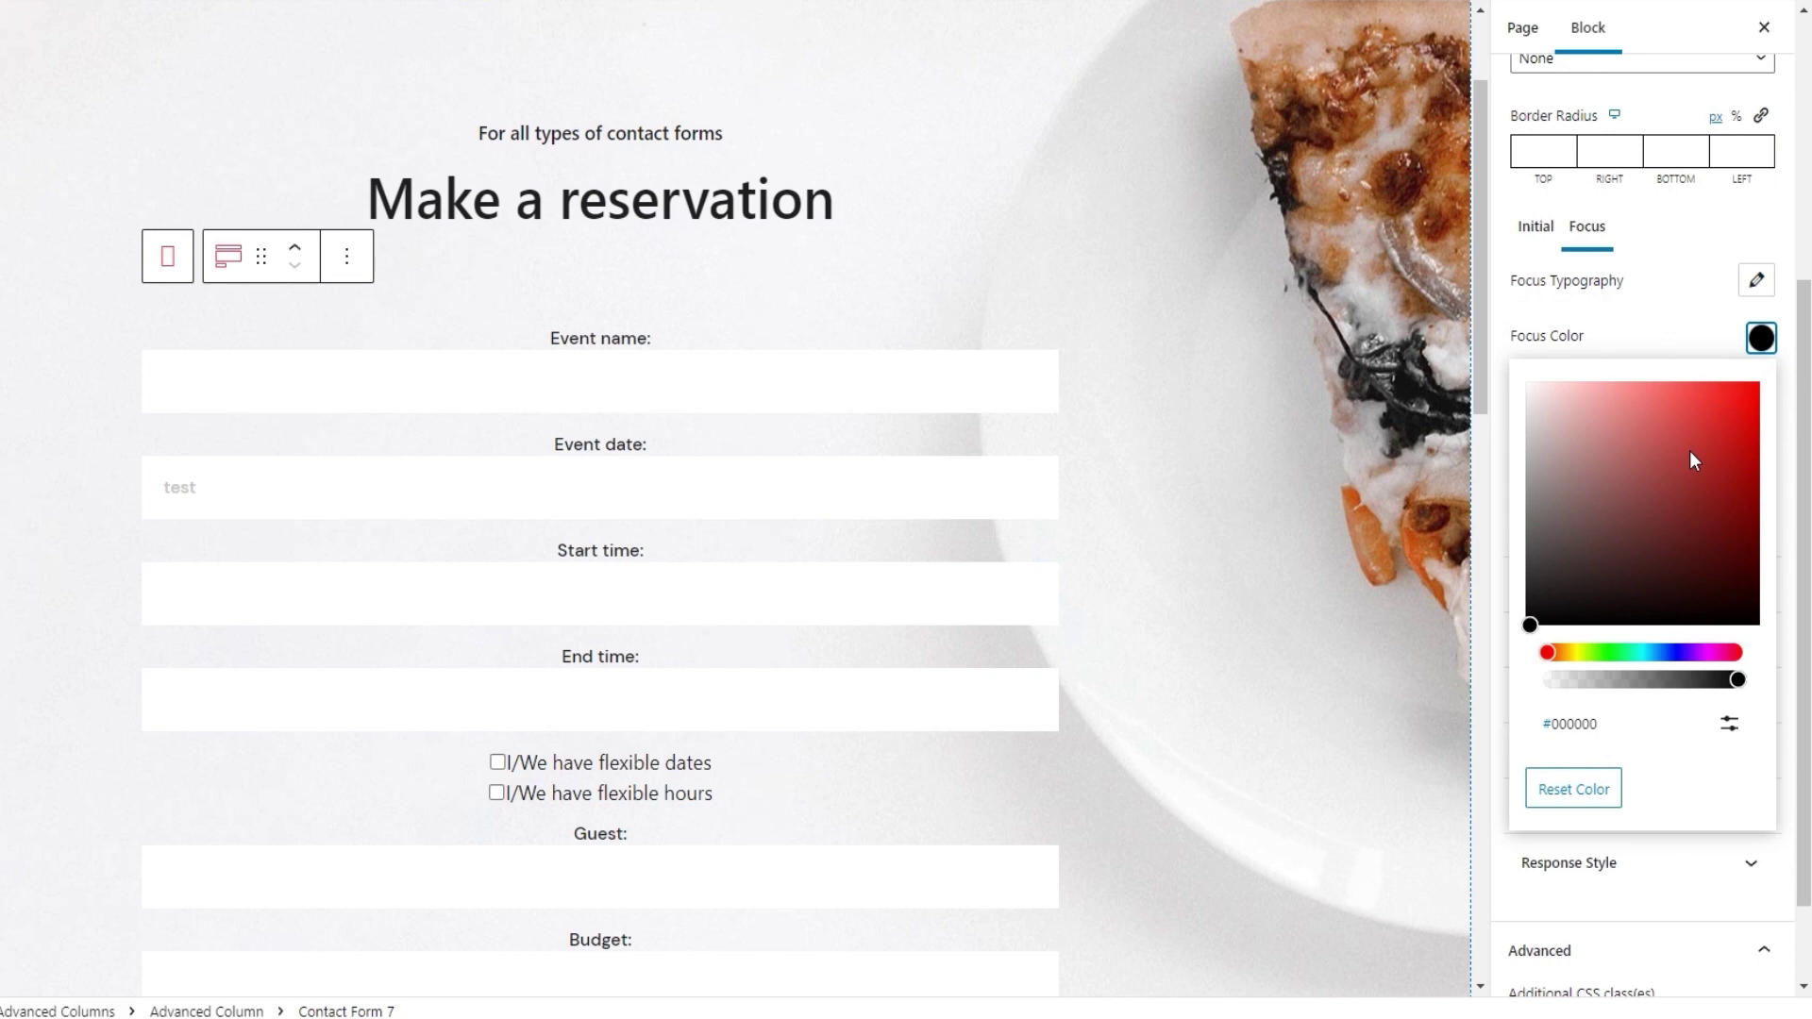
{"action": "left_click_drag", "start_coordinate": [1689, 450], "coordinate": [1672, 440]}
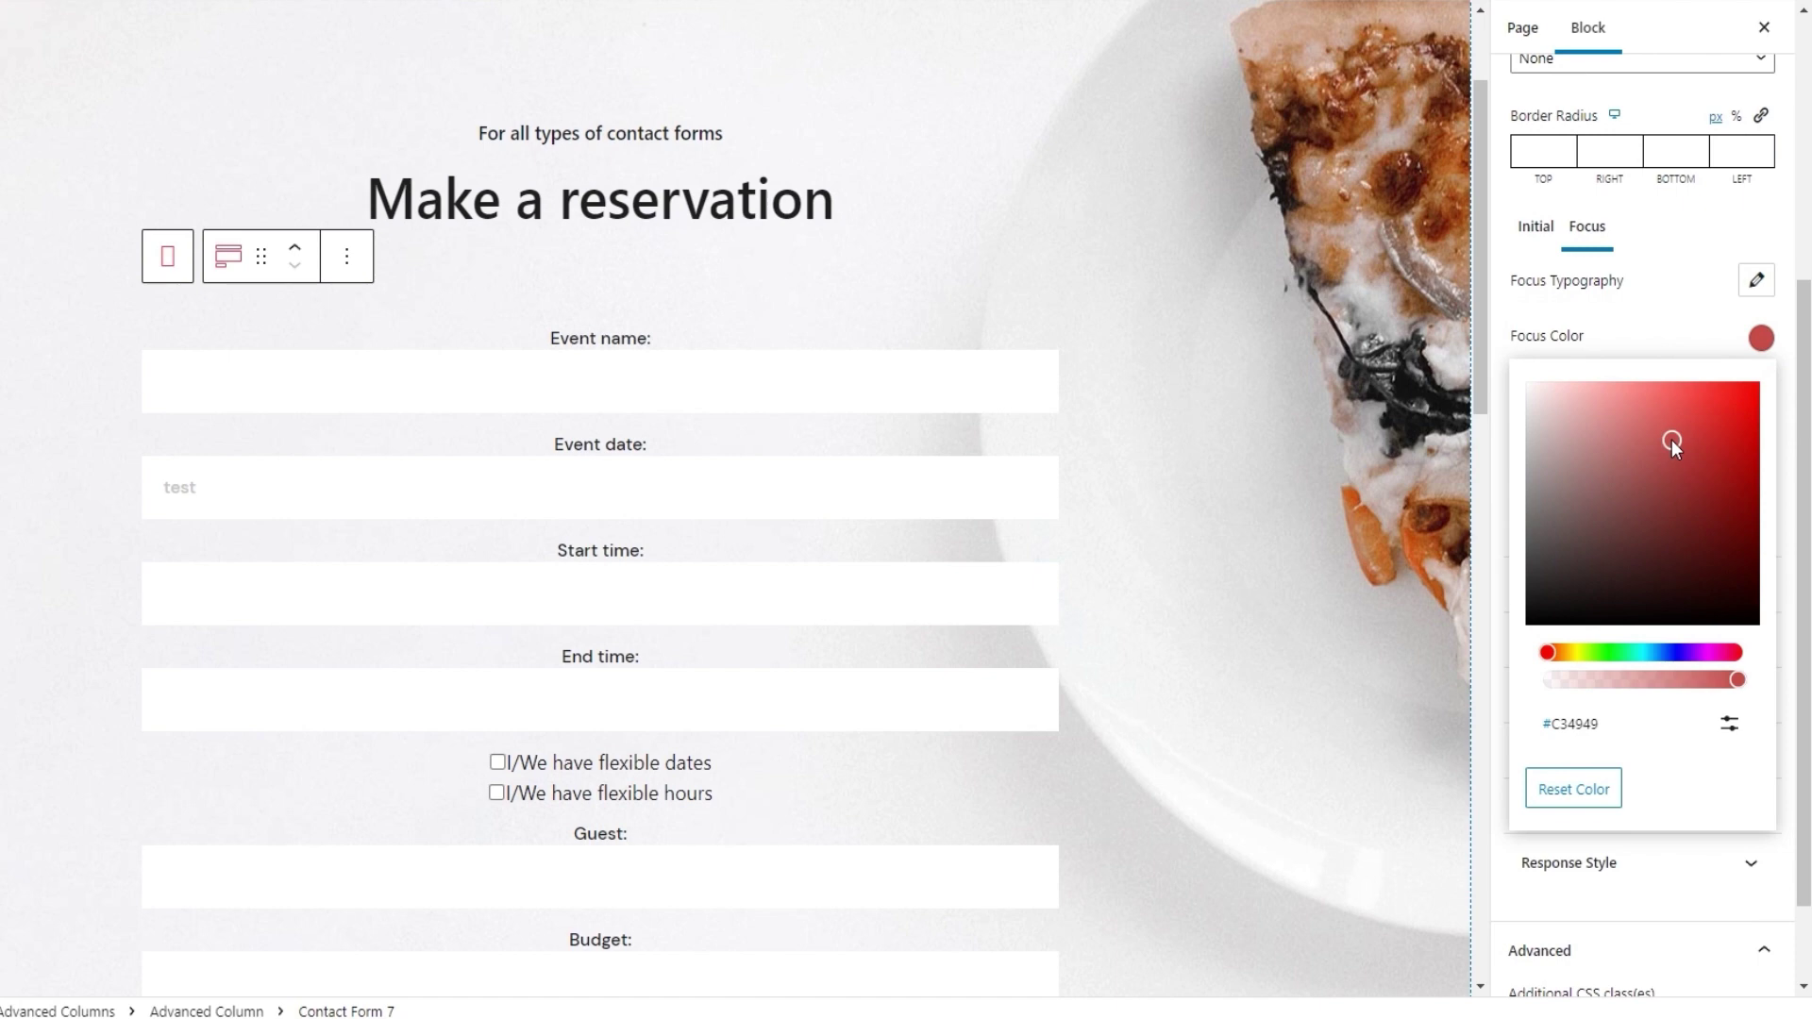
{"action": "left_click", "coordinate": [667, 498]}
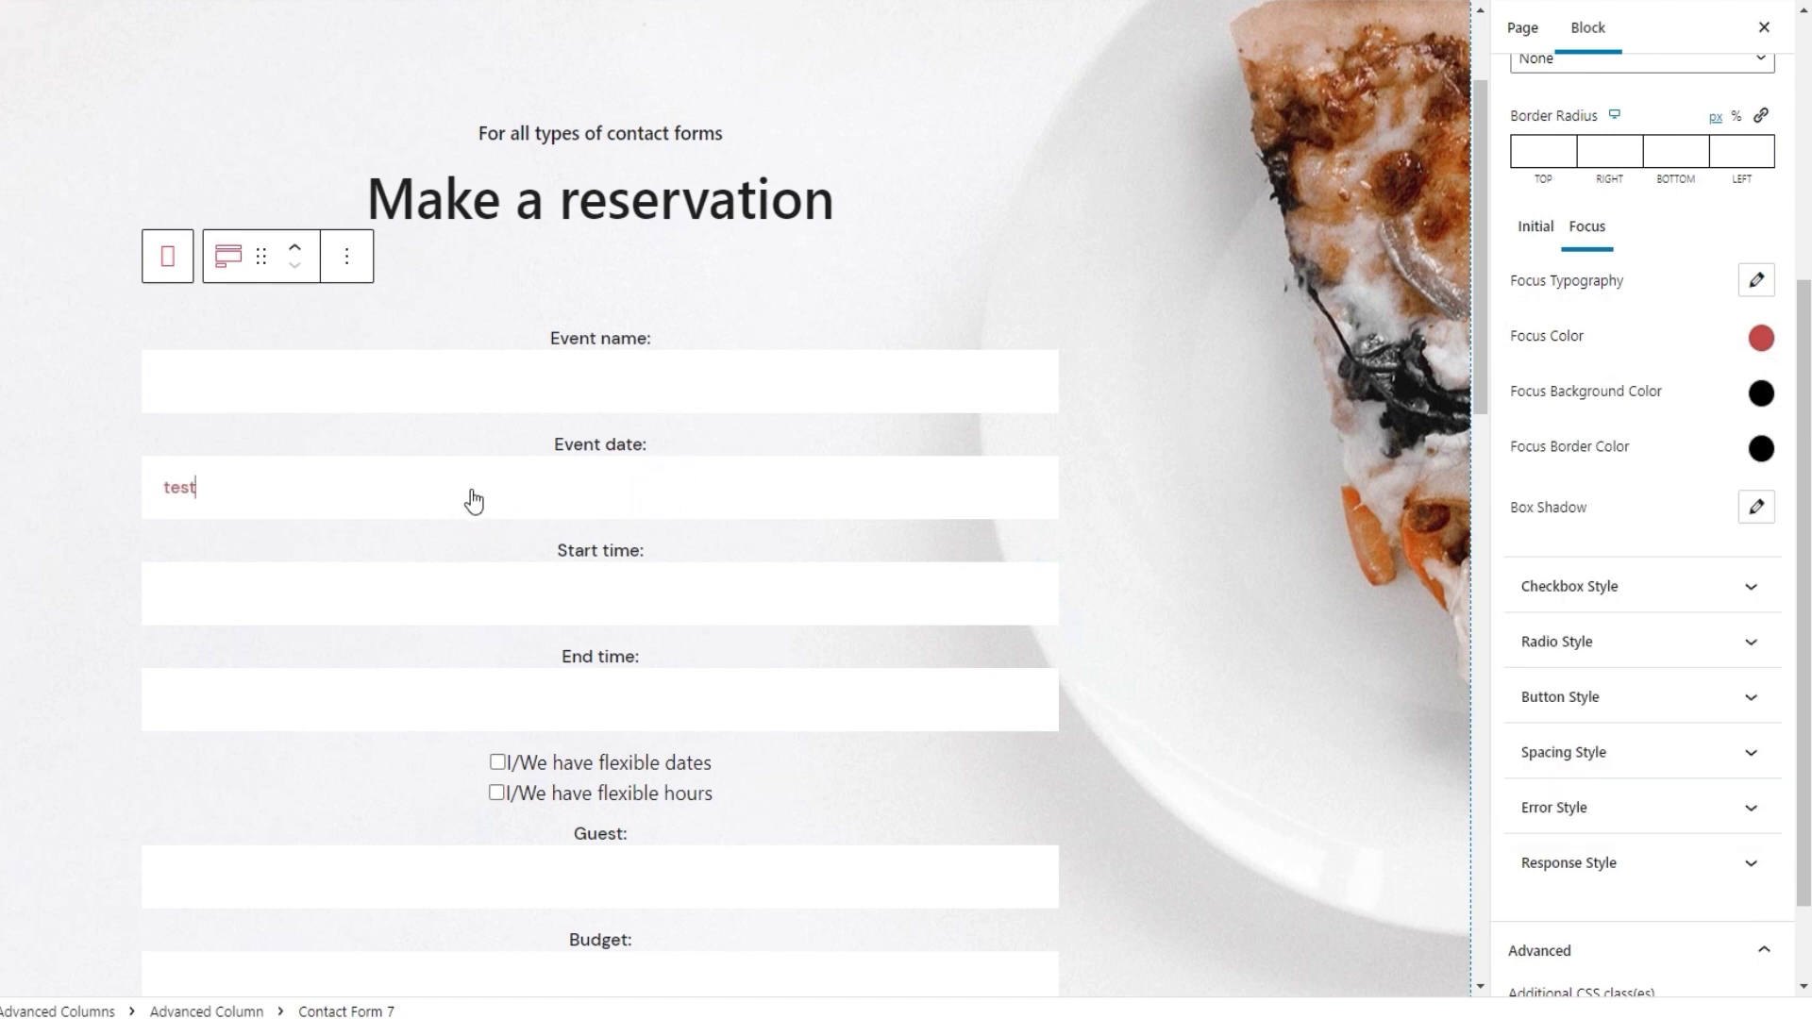
{"action": "left_click", "coordinate": [1197, 506]}
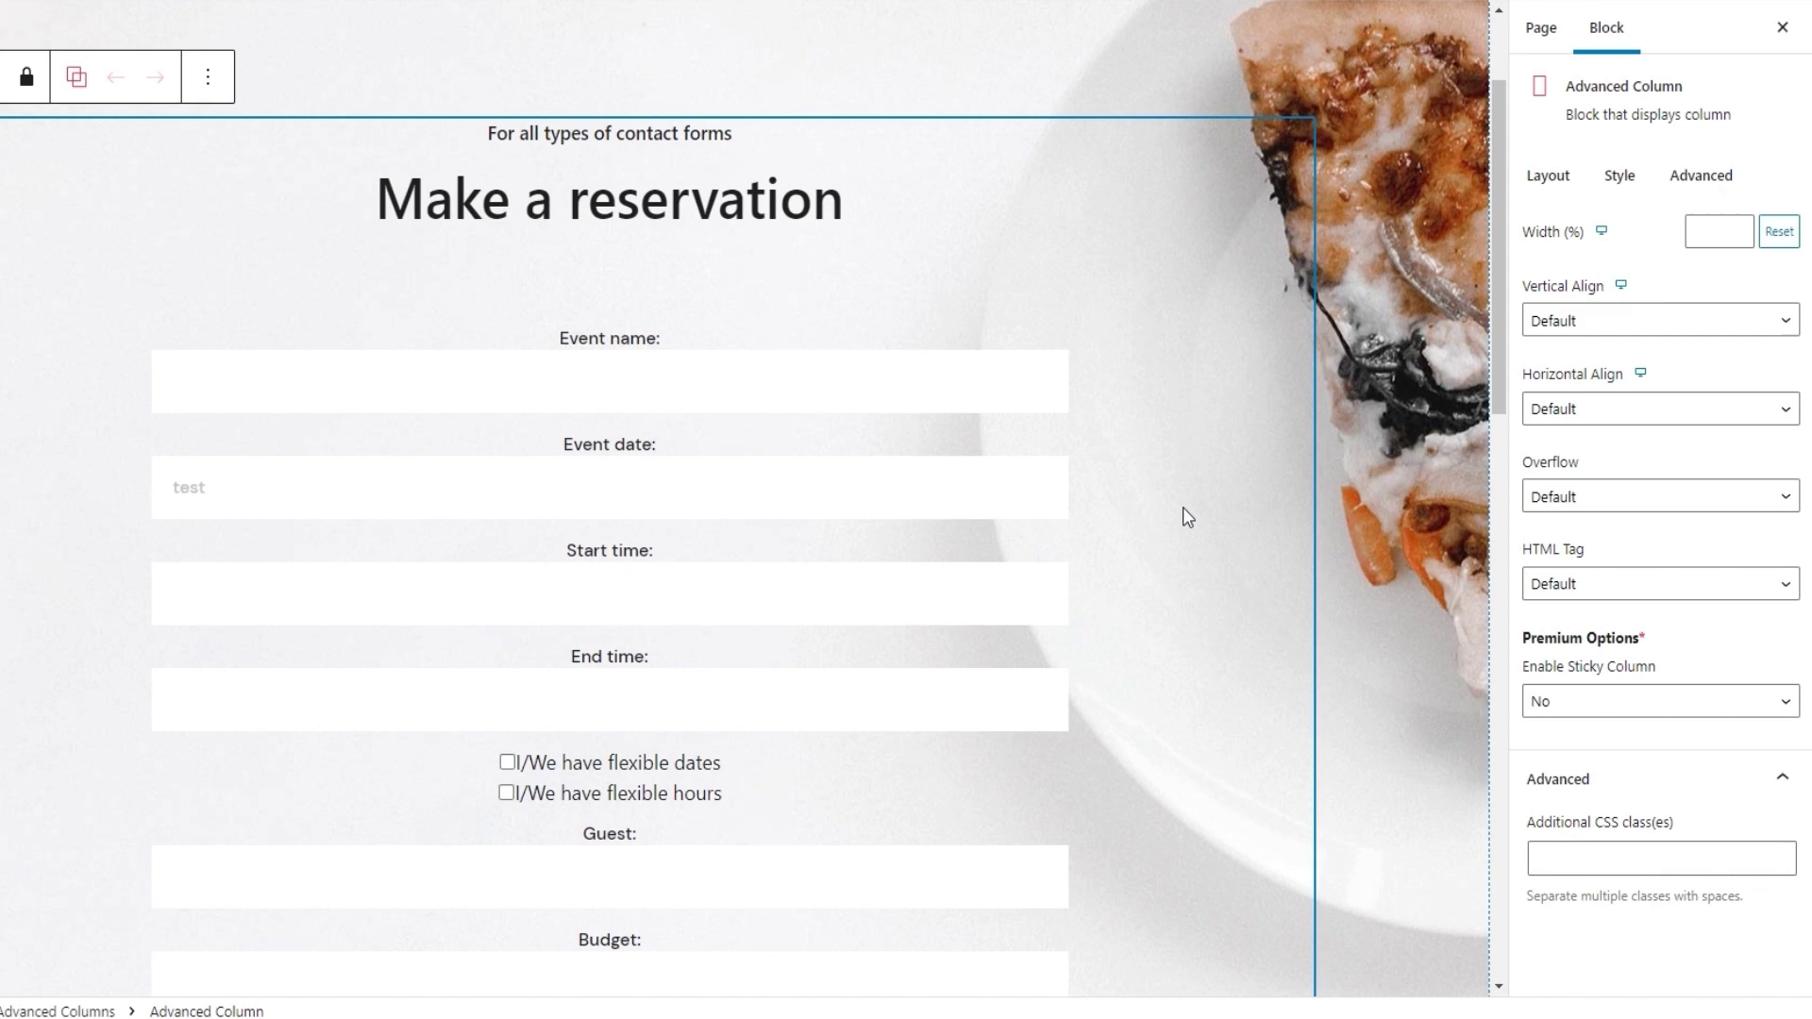
Reselect the Contact Form 7 block and bring up its Input Style Focus settings
{"action": "left_click", "coordinate": [388, 482]}
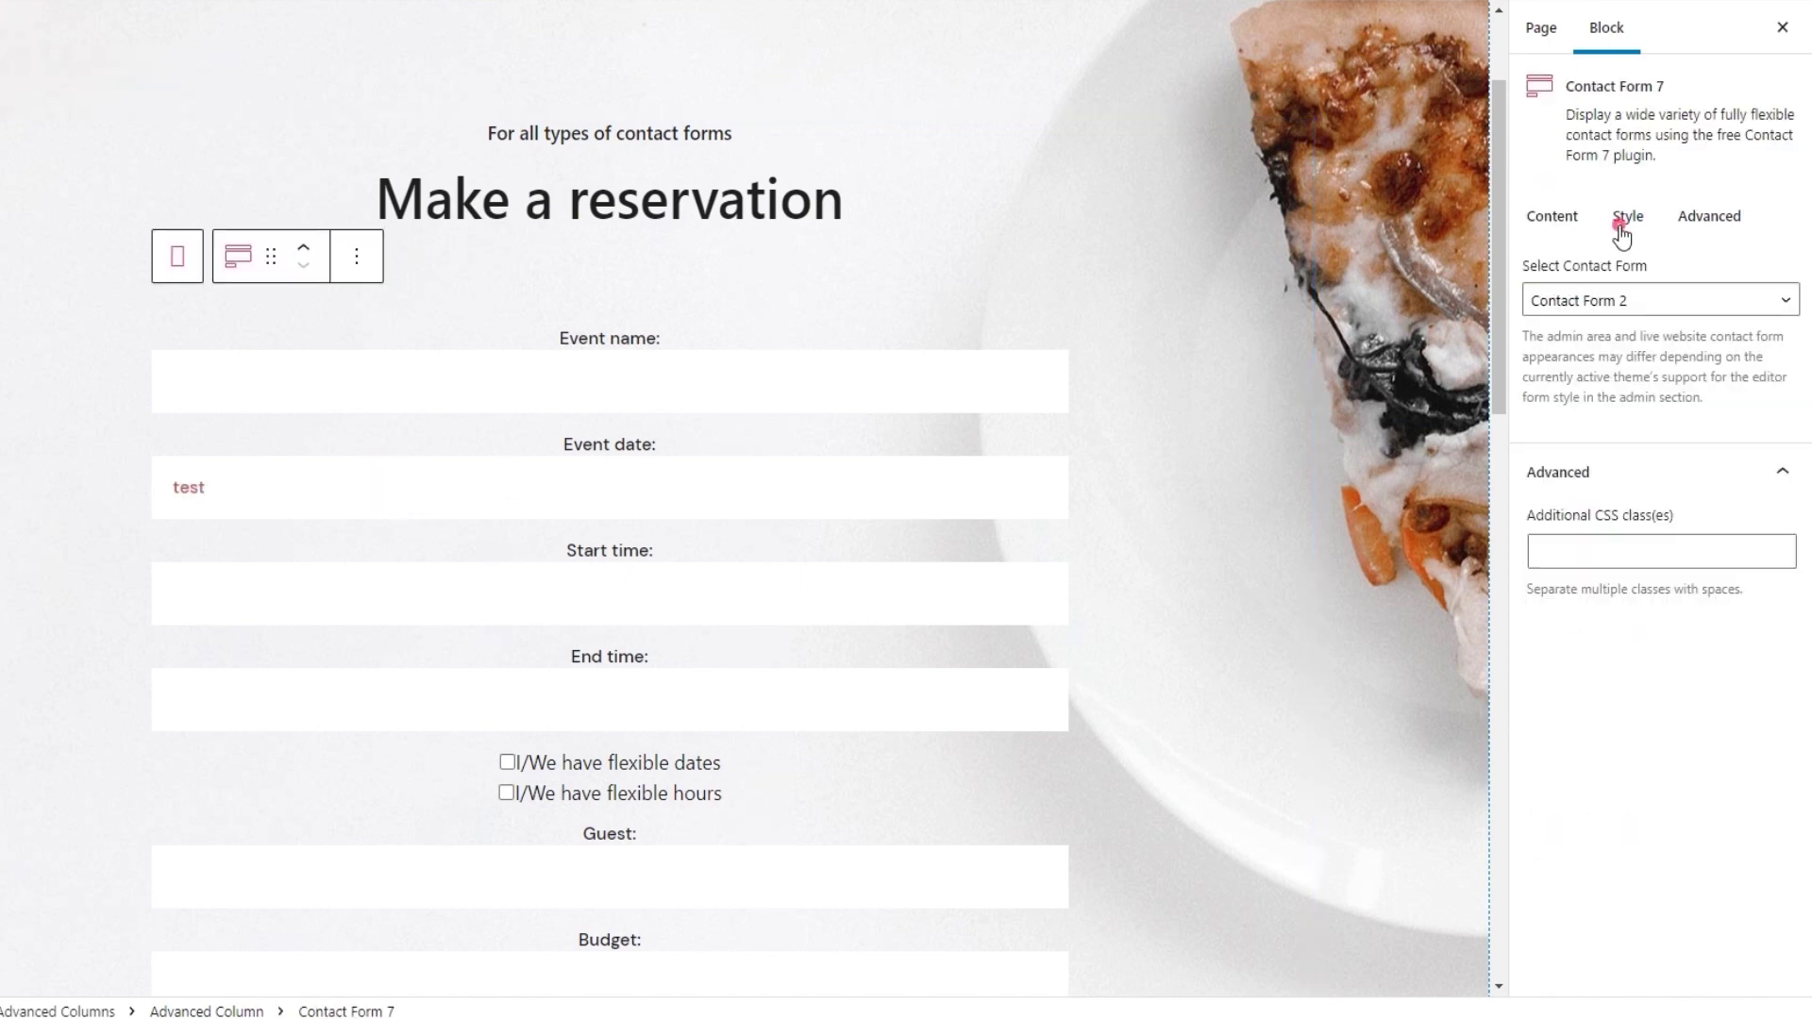
{"action": "left_click", "coordinate": [1619, 225]}
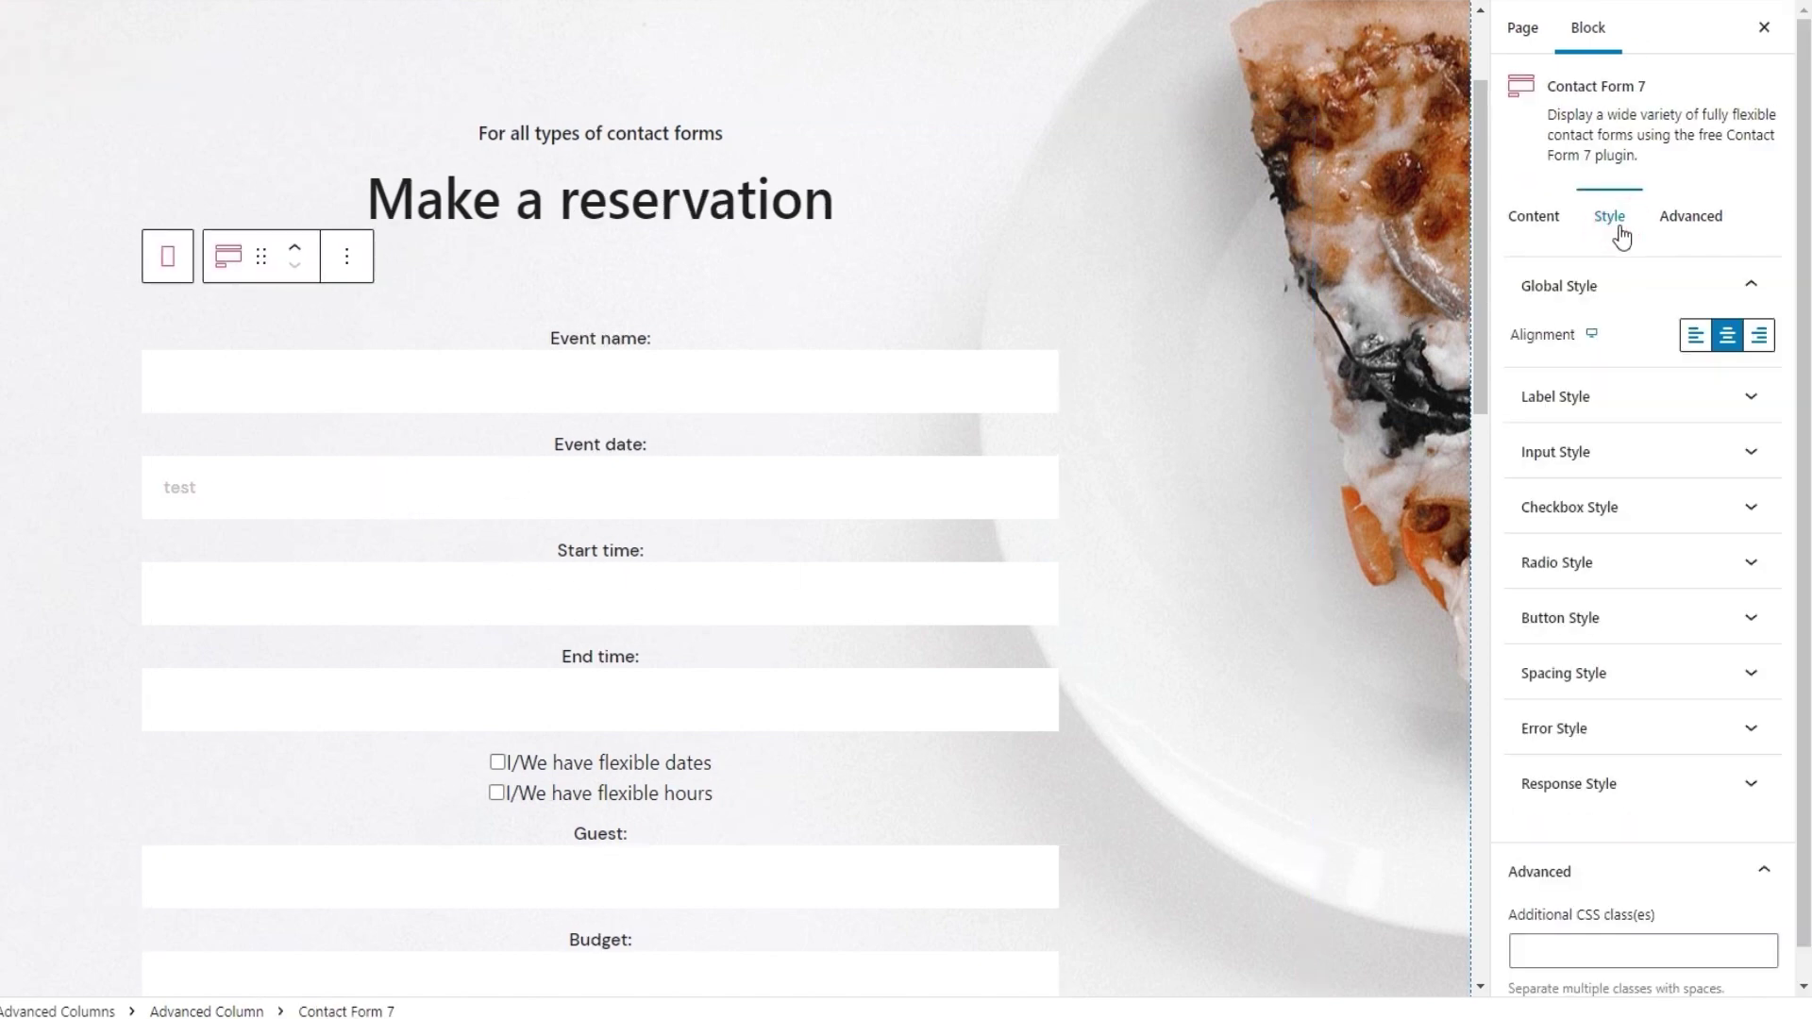
{"action": "left_click", "coordinate": [1609, 477]}
{"action": "left_click_drag", "start_coordinate": [1802, 602], "coordinate": [1807, 871]}
{"action": "left_click", "coordinate": [1603, 289]}
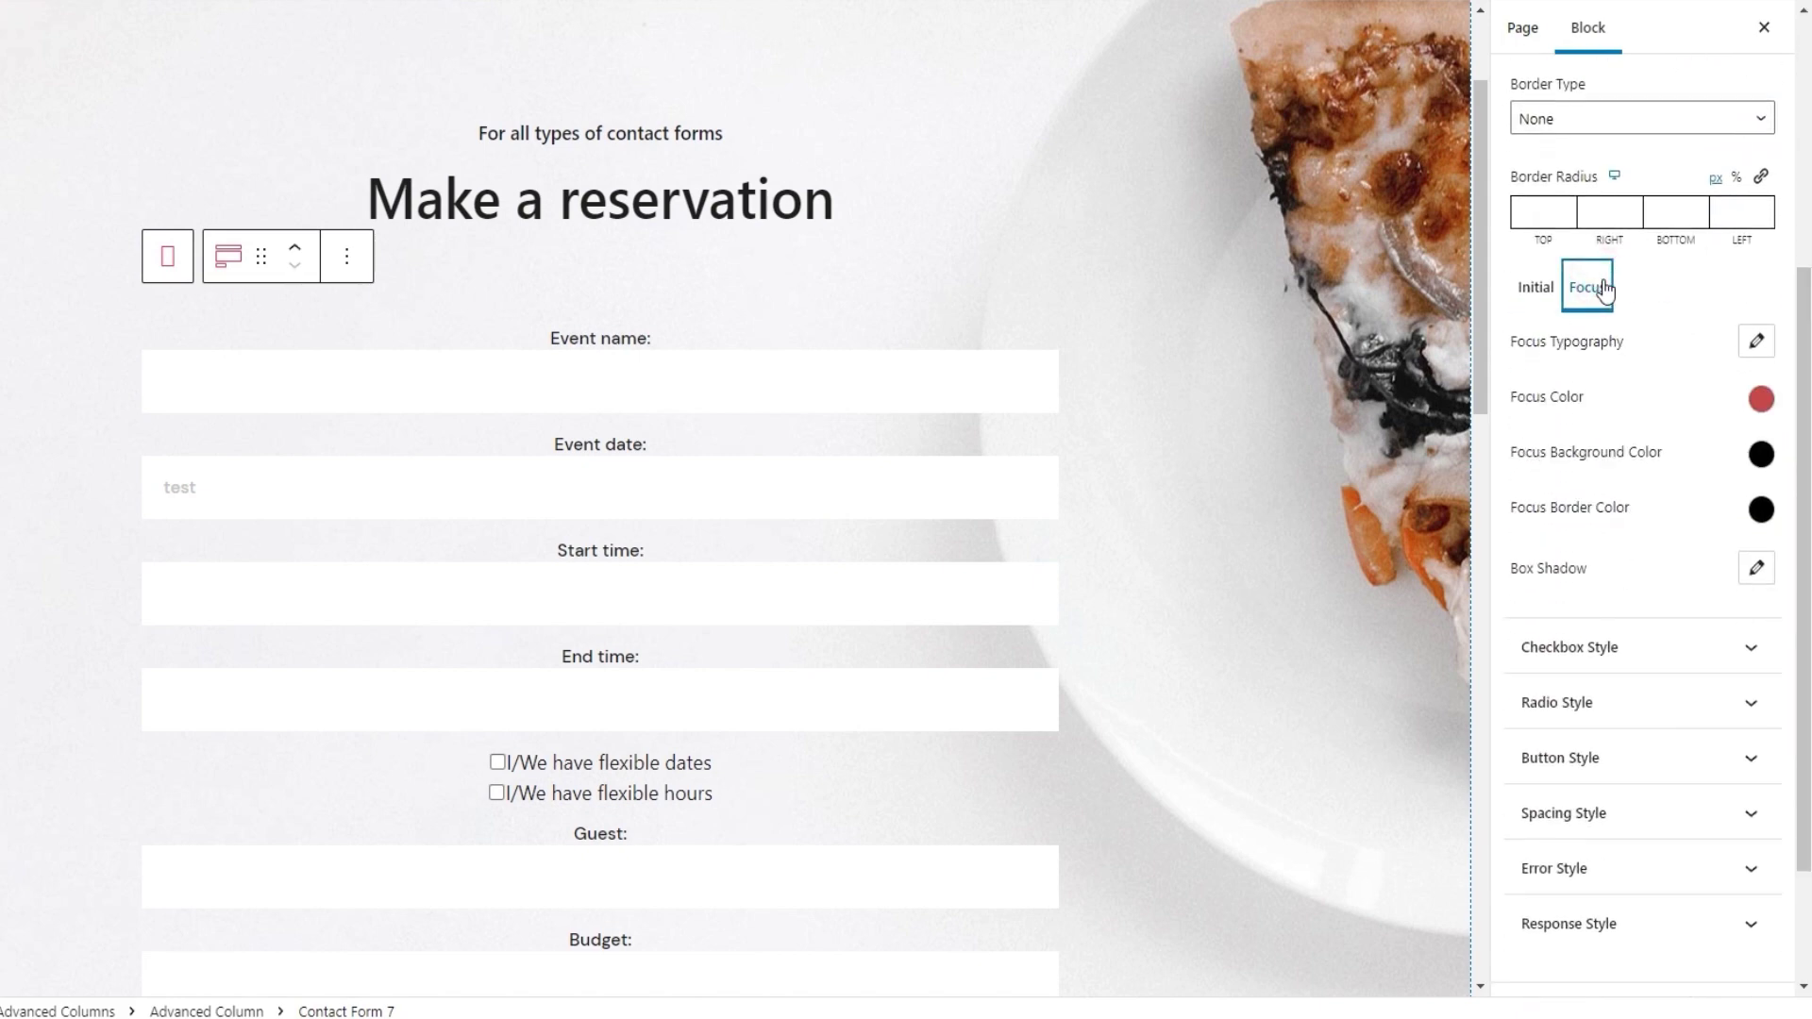
Set Focus Color to hex 1e1e1e and test it in the Event date field
{"action": "left_click", "coordinate": [1761, 398]}
{"action": "left_click", "coordinate": [1728, 784]}
{"action": "double_click", "coordinate": [1623, 867]}
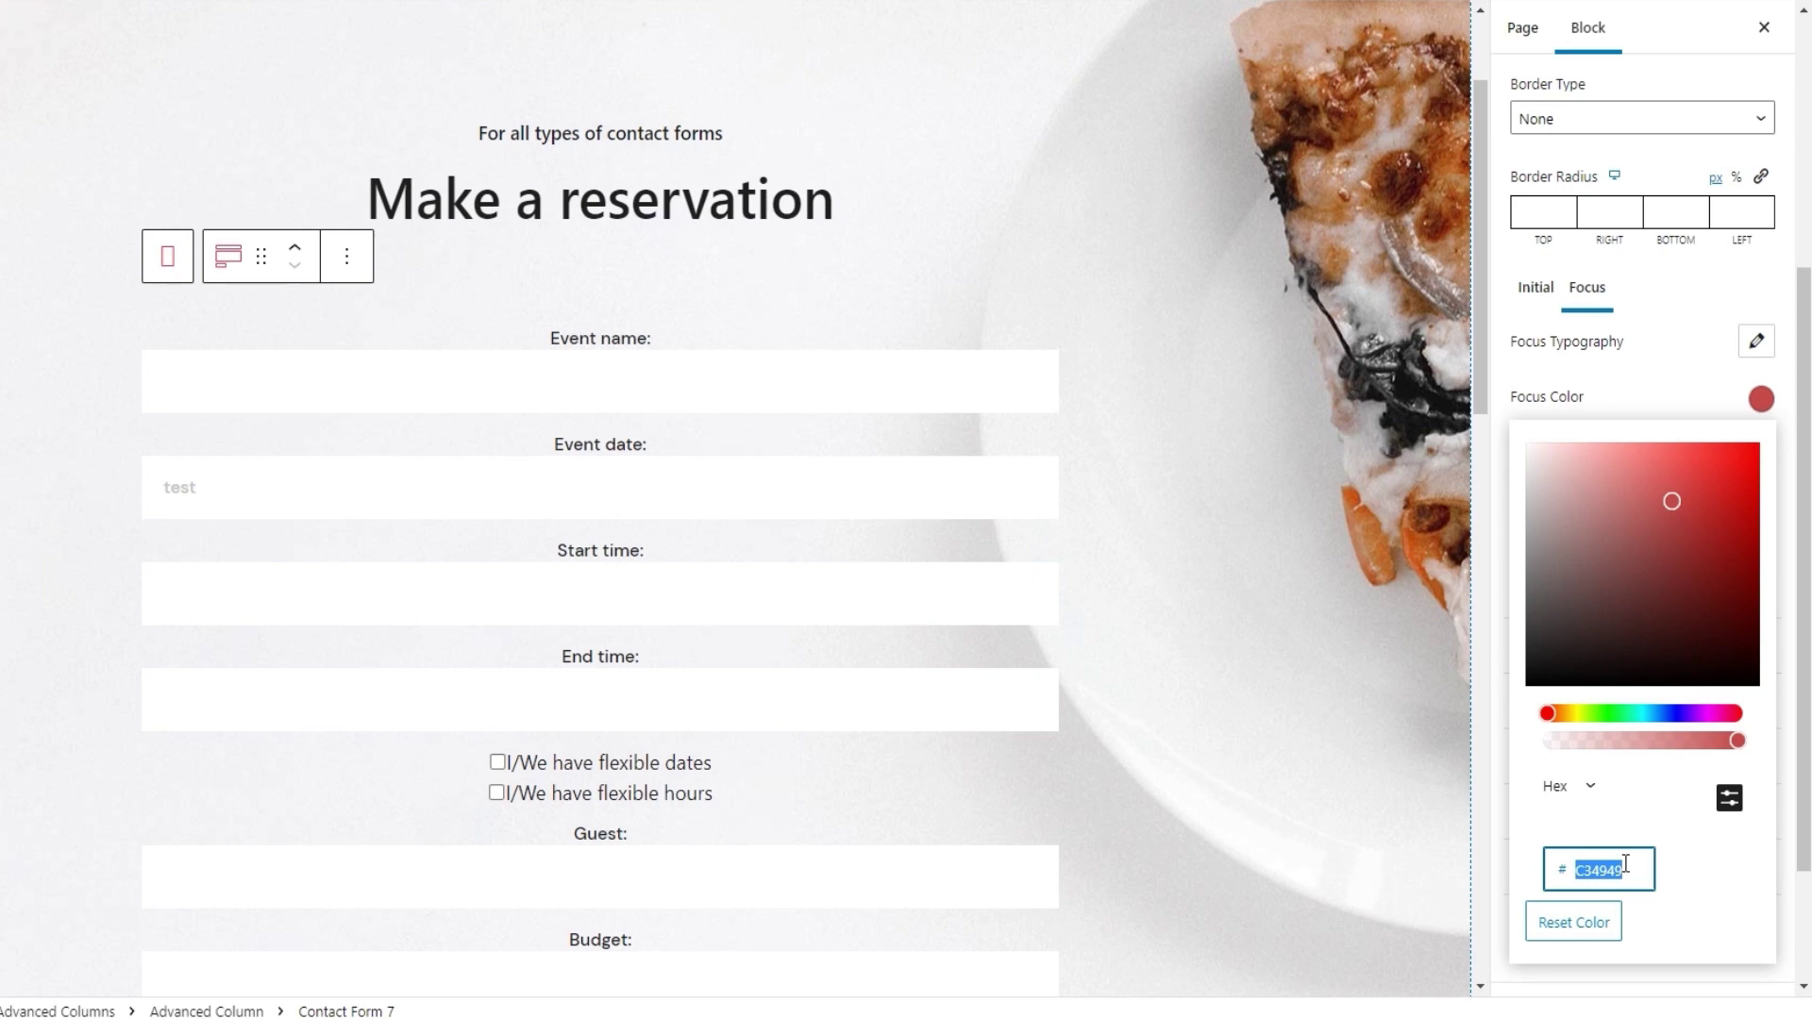
{"action": "type", "text": "1e1e1e"}
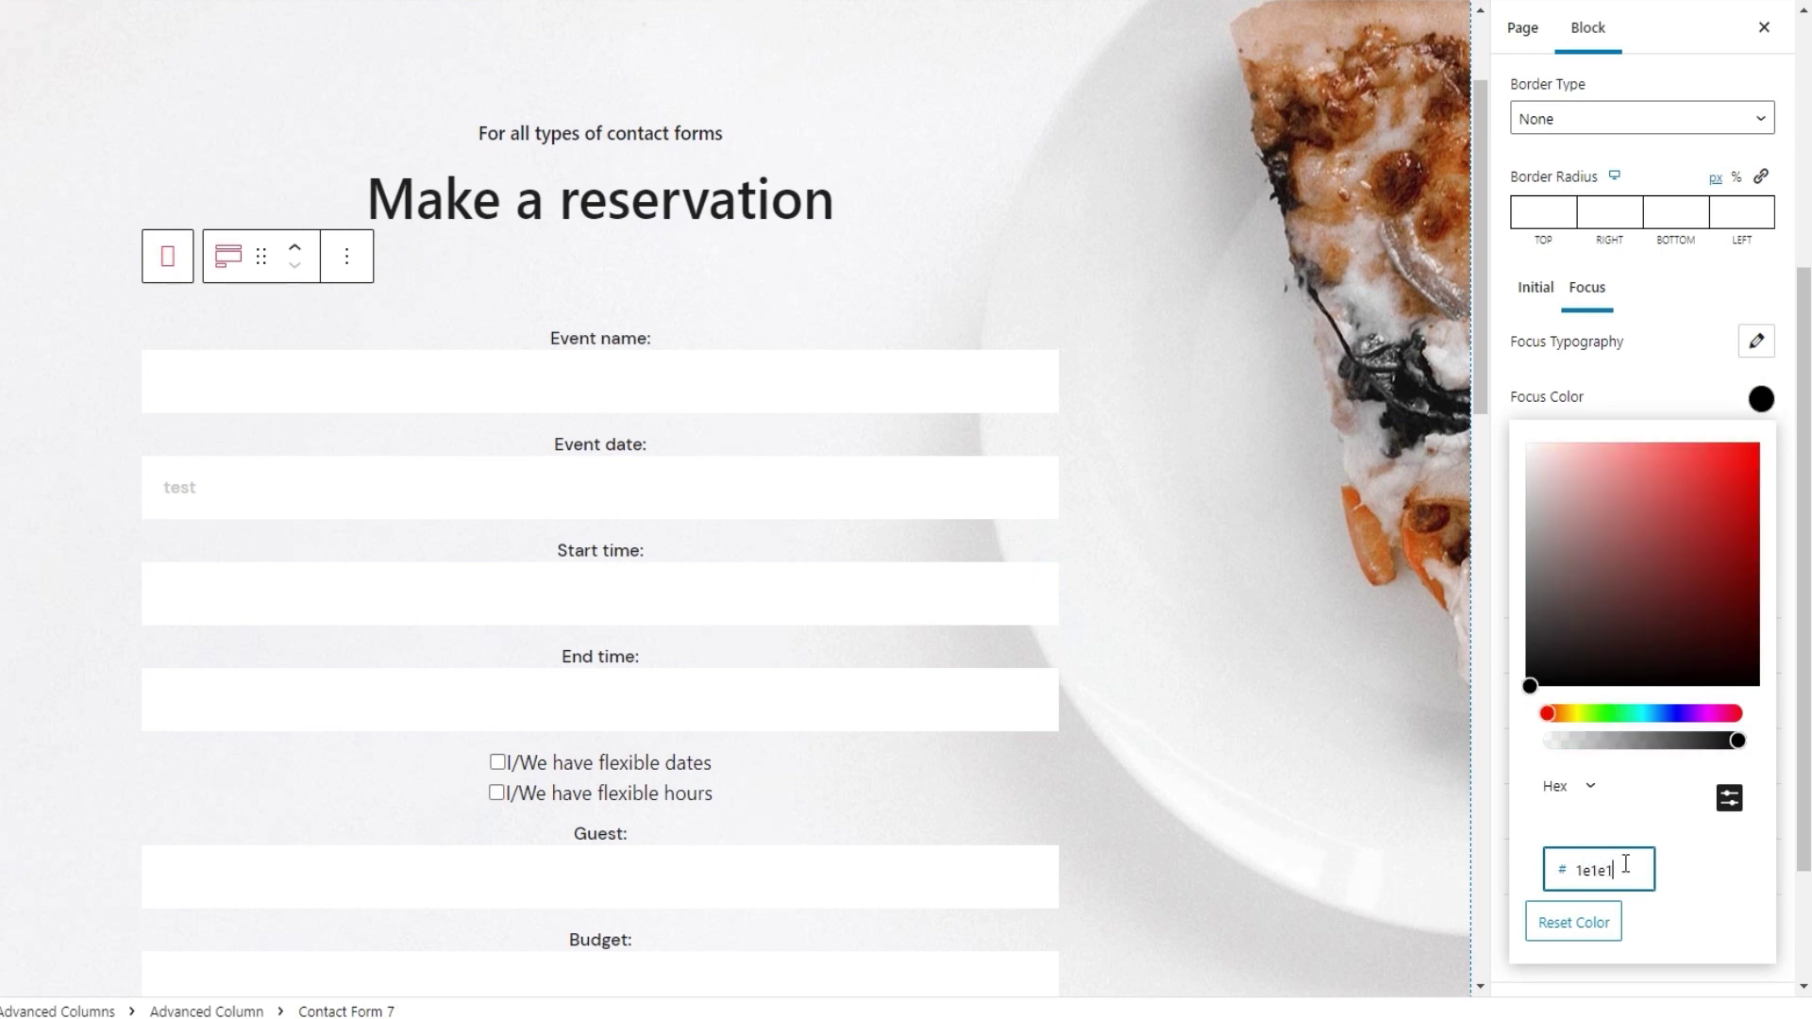
{"action": "left_click", "coordinate": [1761, 399]}
{"action": "left_click", "coordinate": [304, 489]}
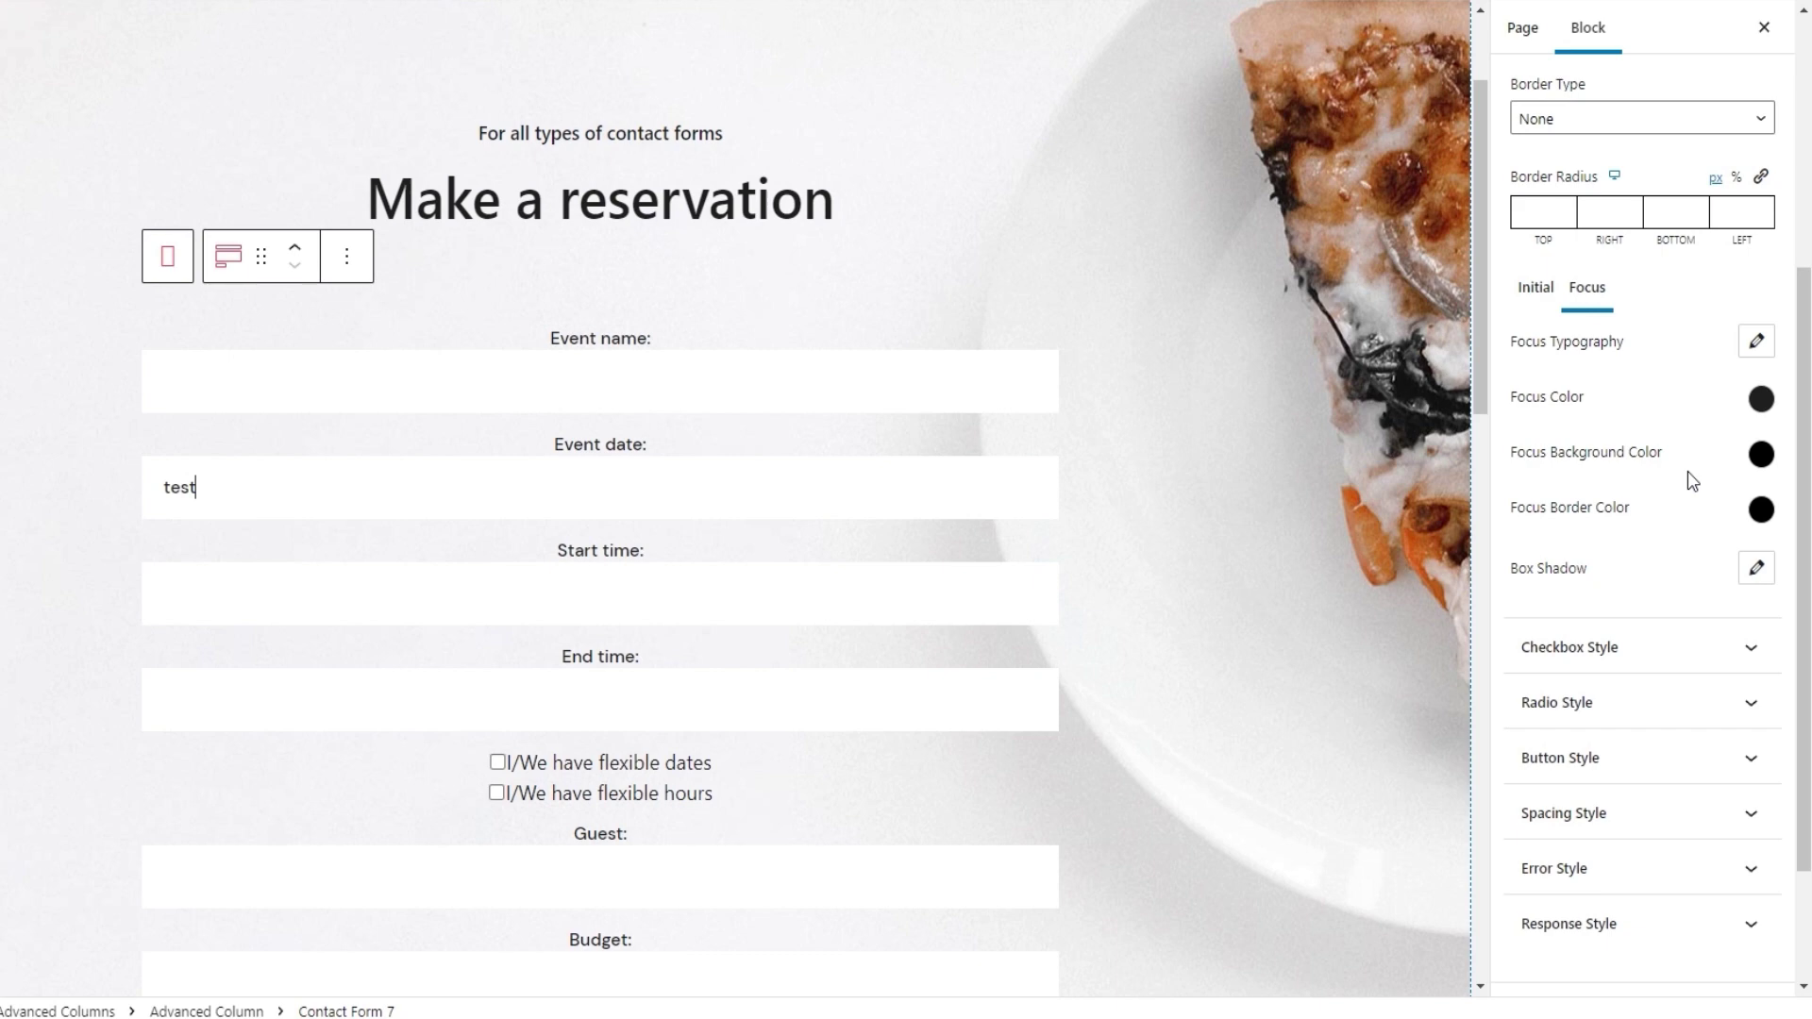
{"action": "left_click", "coordinate": [1761, 454]}
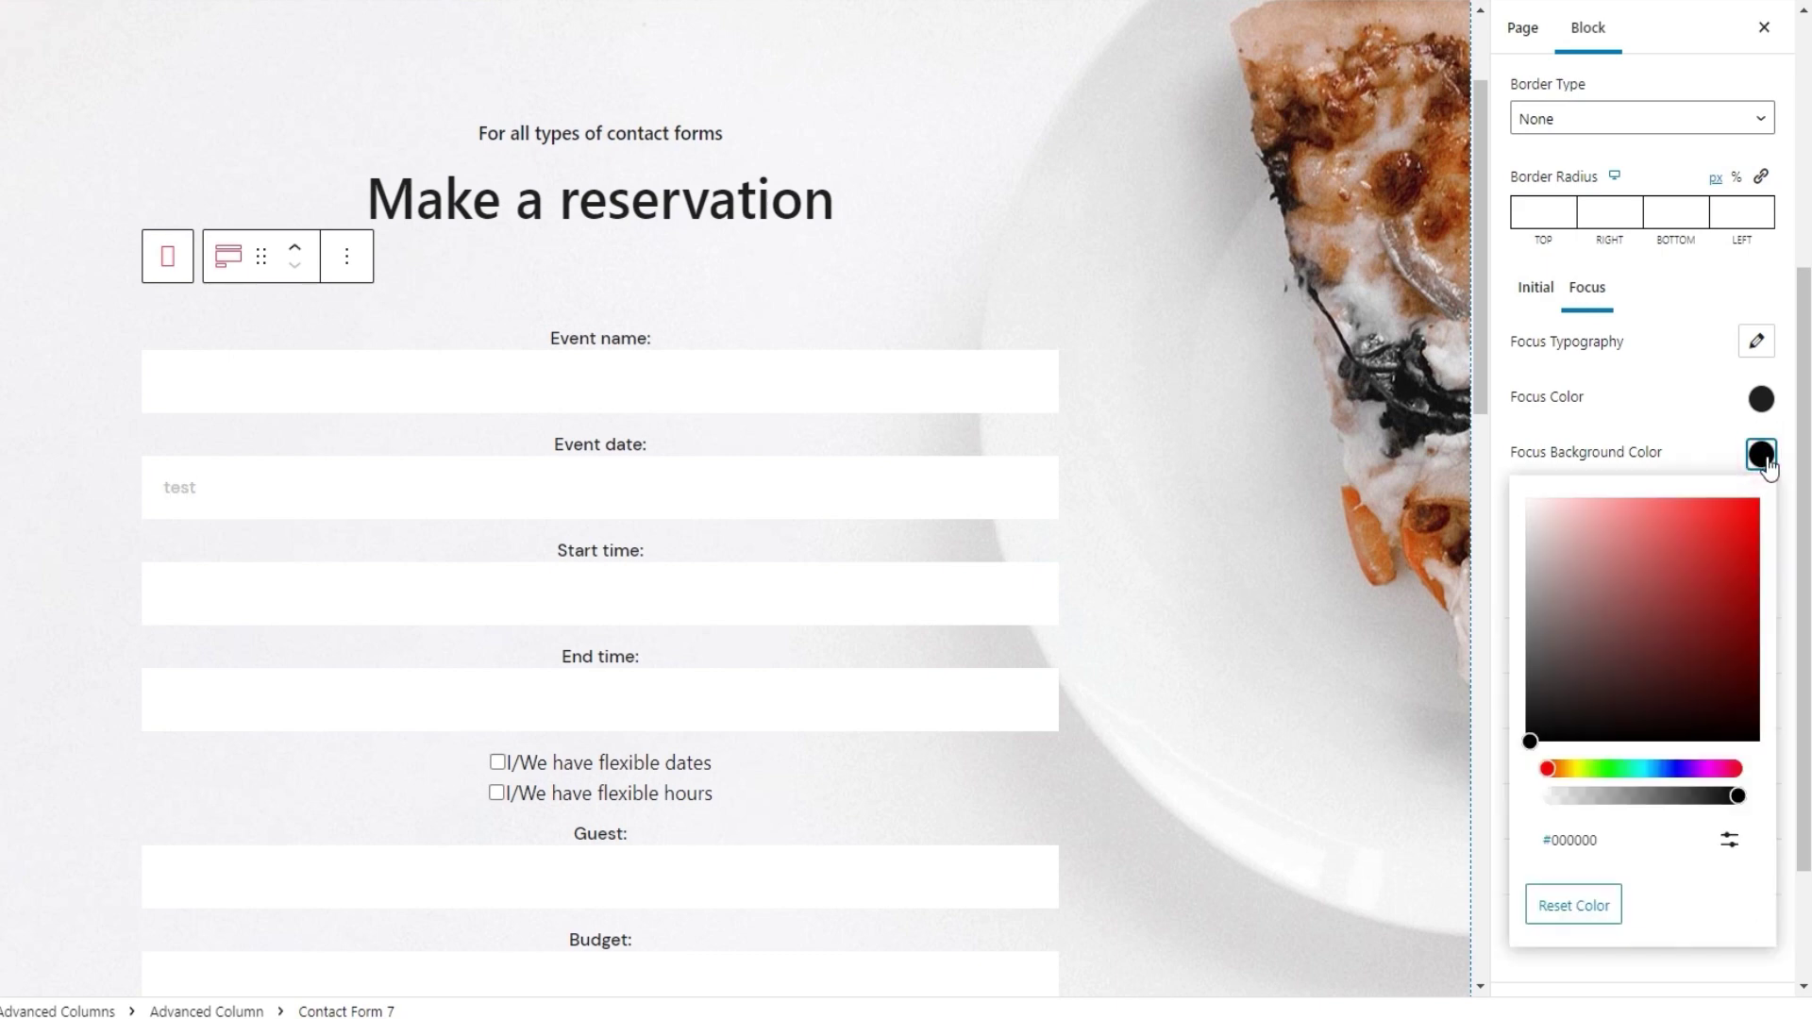
{"action": "left_click_drag", "start_coordinate": [1669, 583], "coordinate": [1644, 564]}
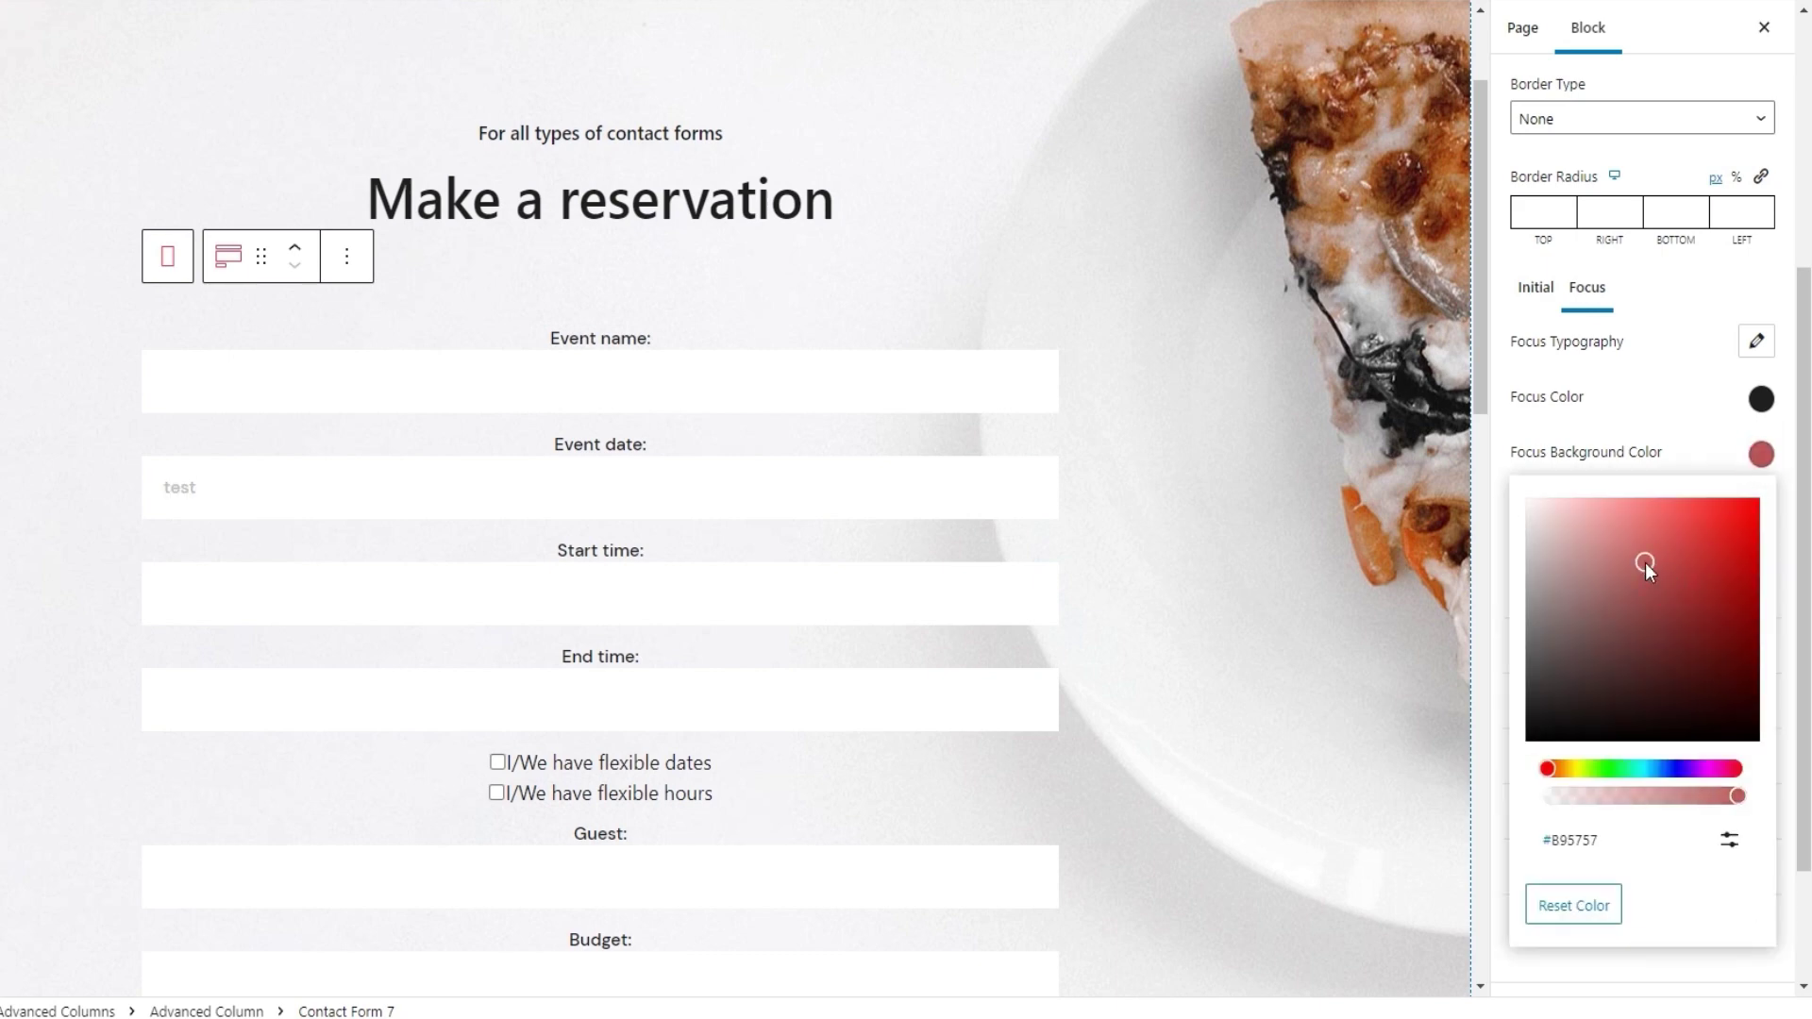
{"action": "left_click", "coordinate": [773, 506]}
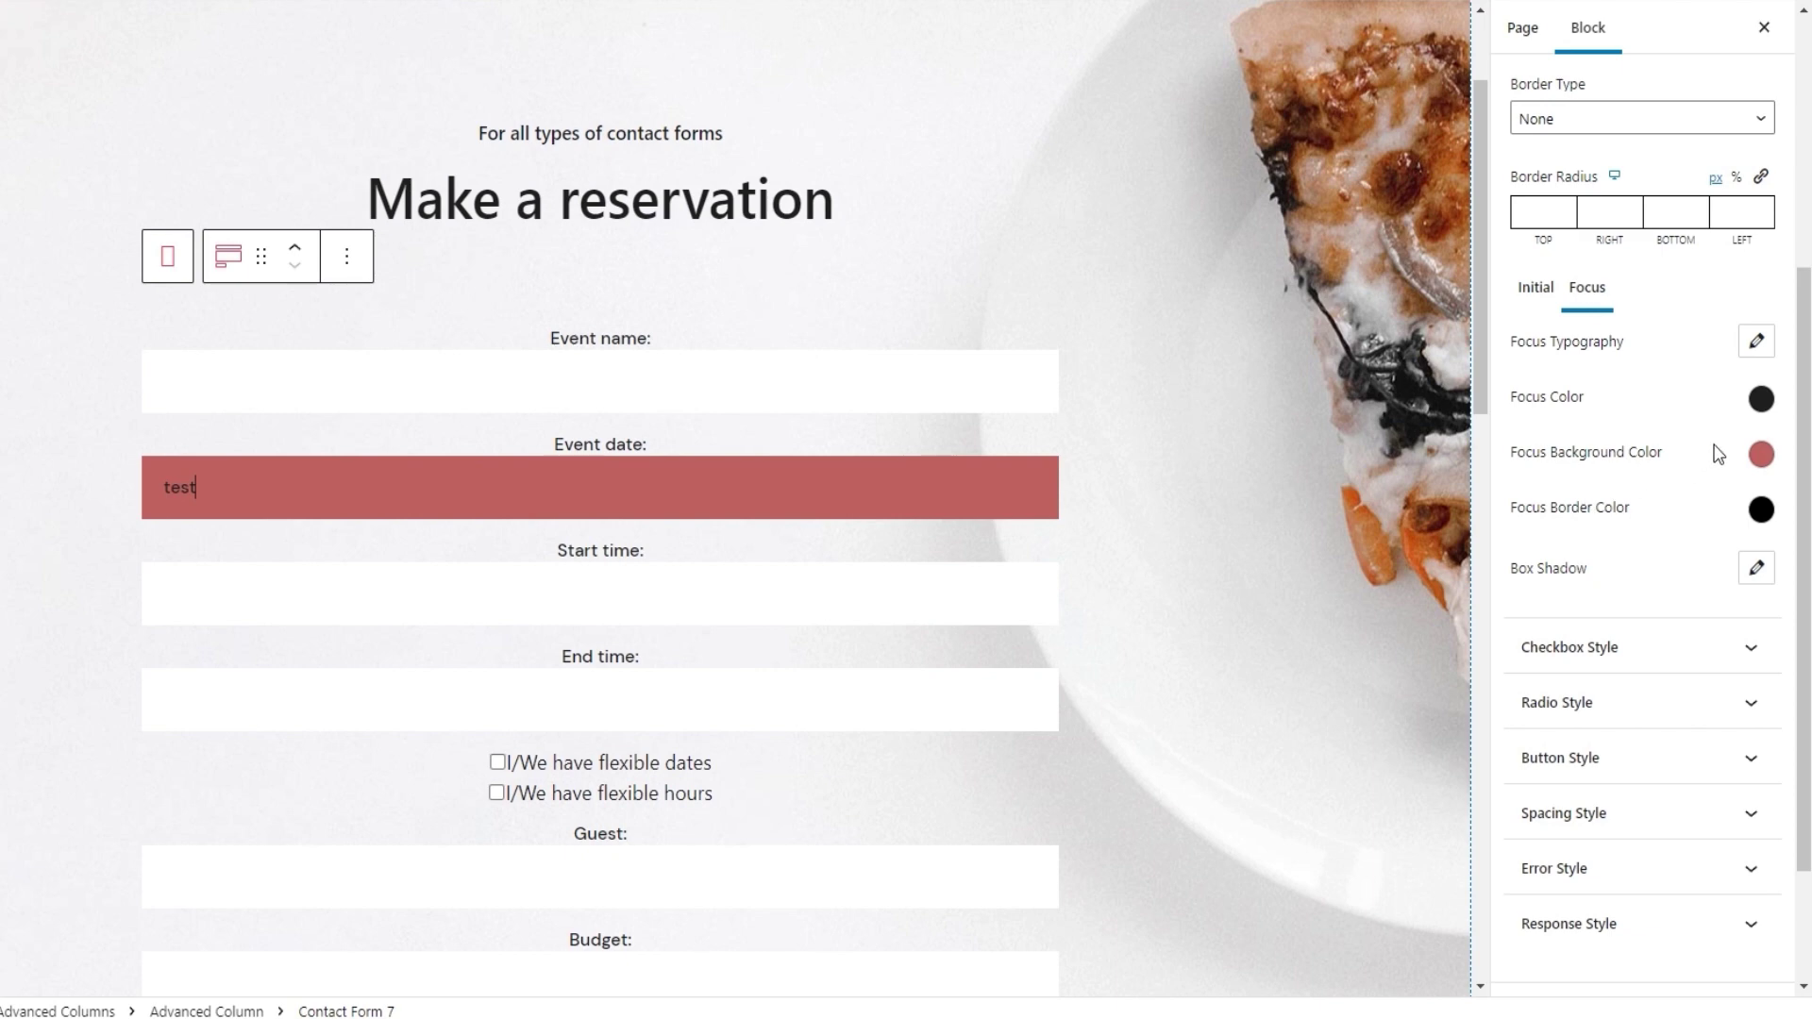
{"action": "left_click", "coordinate": [1759, 454]}
{"action": "left_click", "coordinate": [1617, 911]}
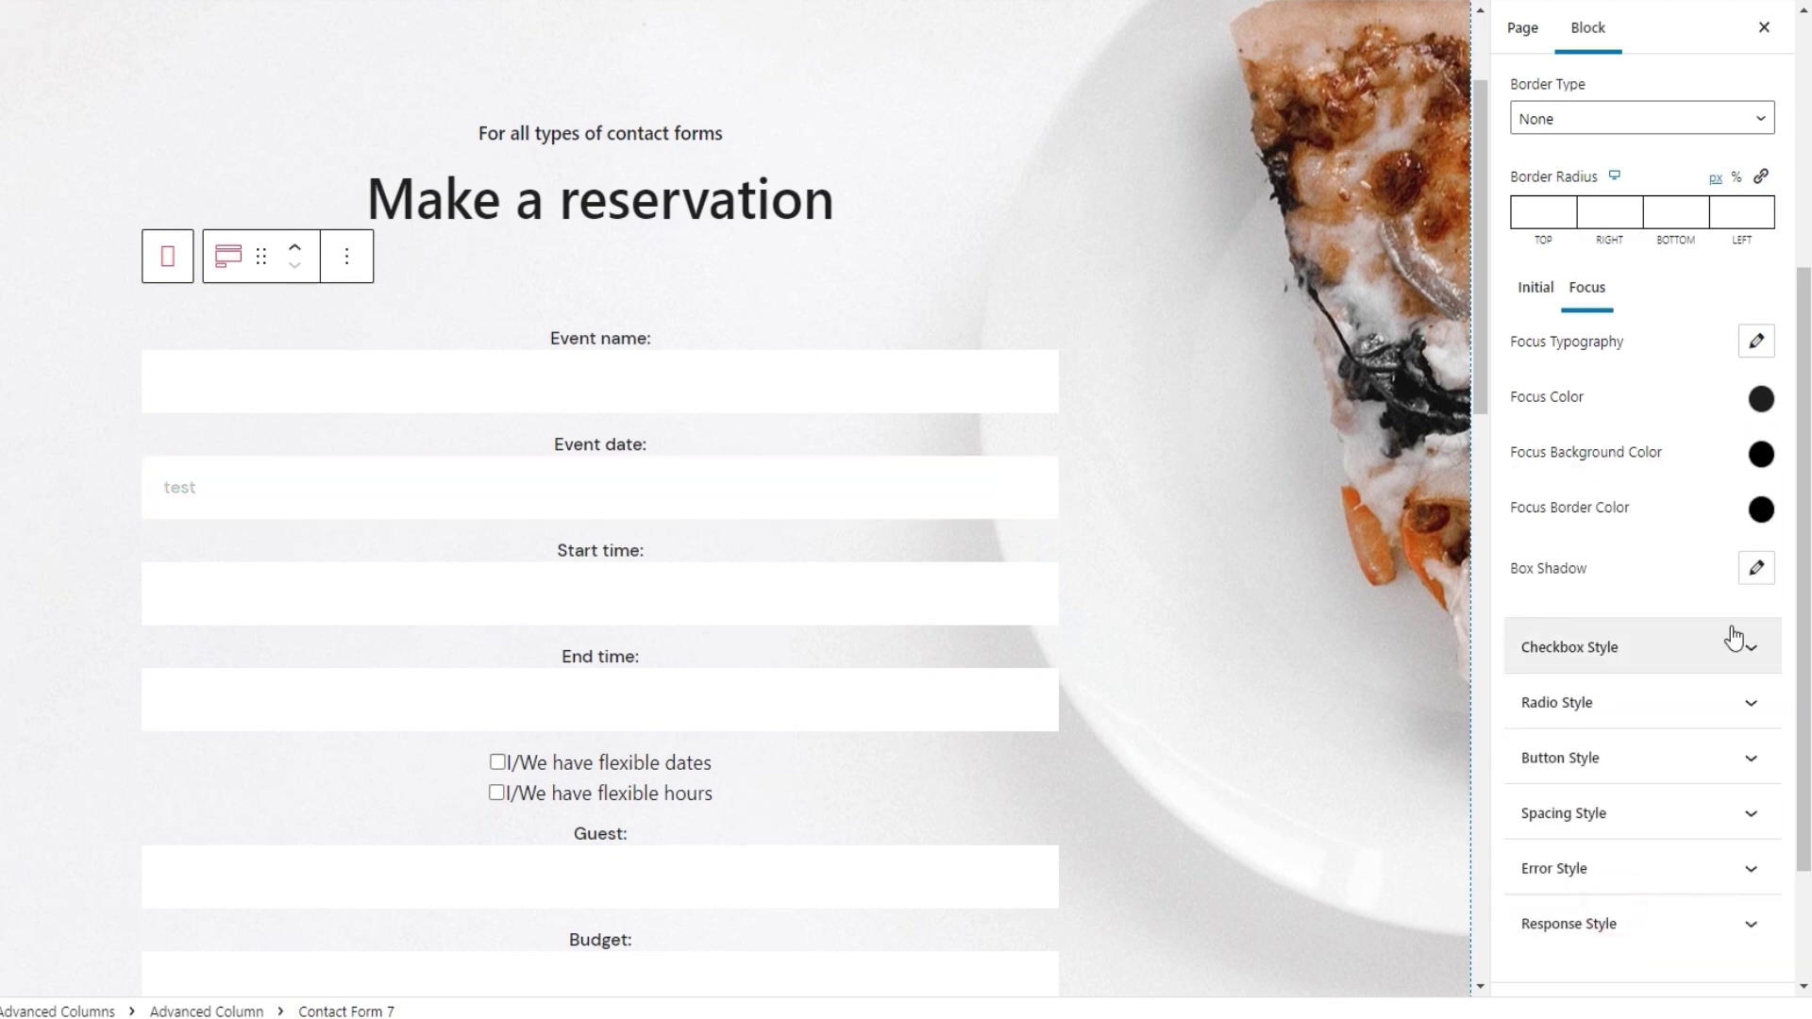
{"action": "left_click", "coordinate": [1760, 513]}
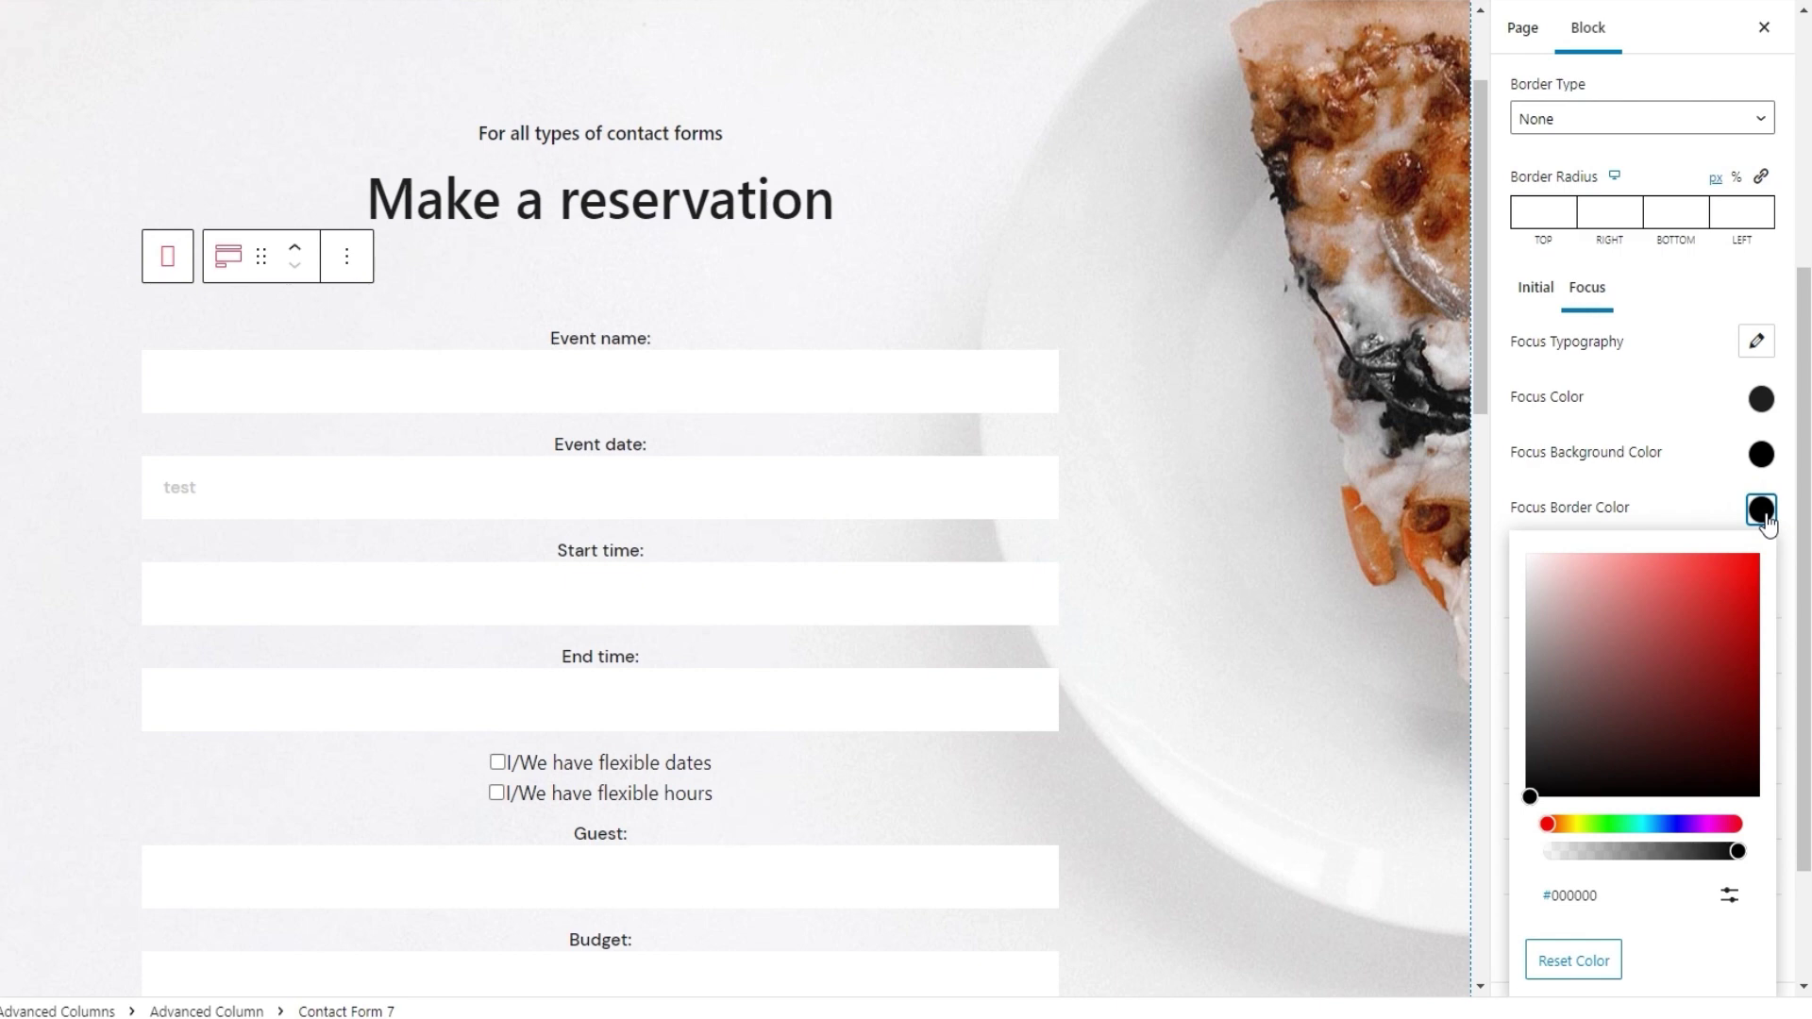
{"action": "left_click", "coordinate": [1760, 511]}
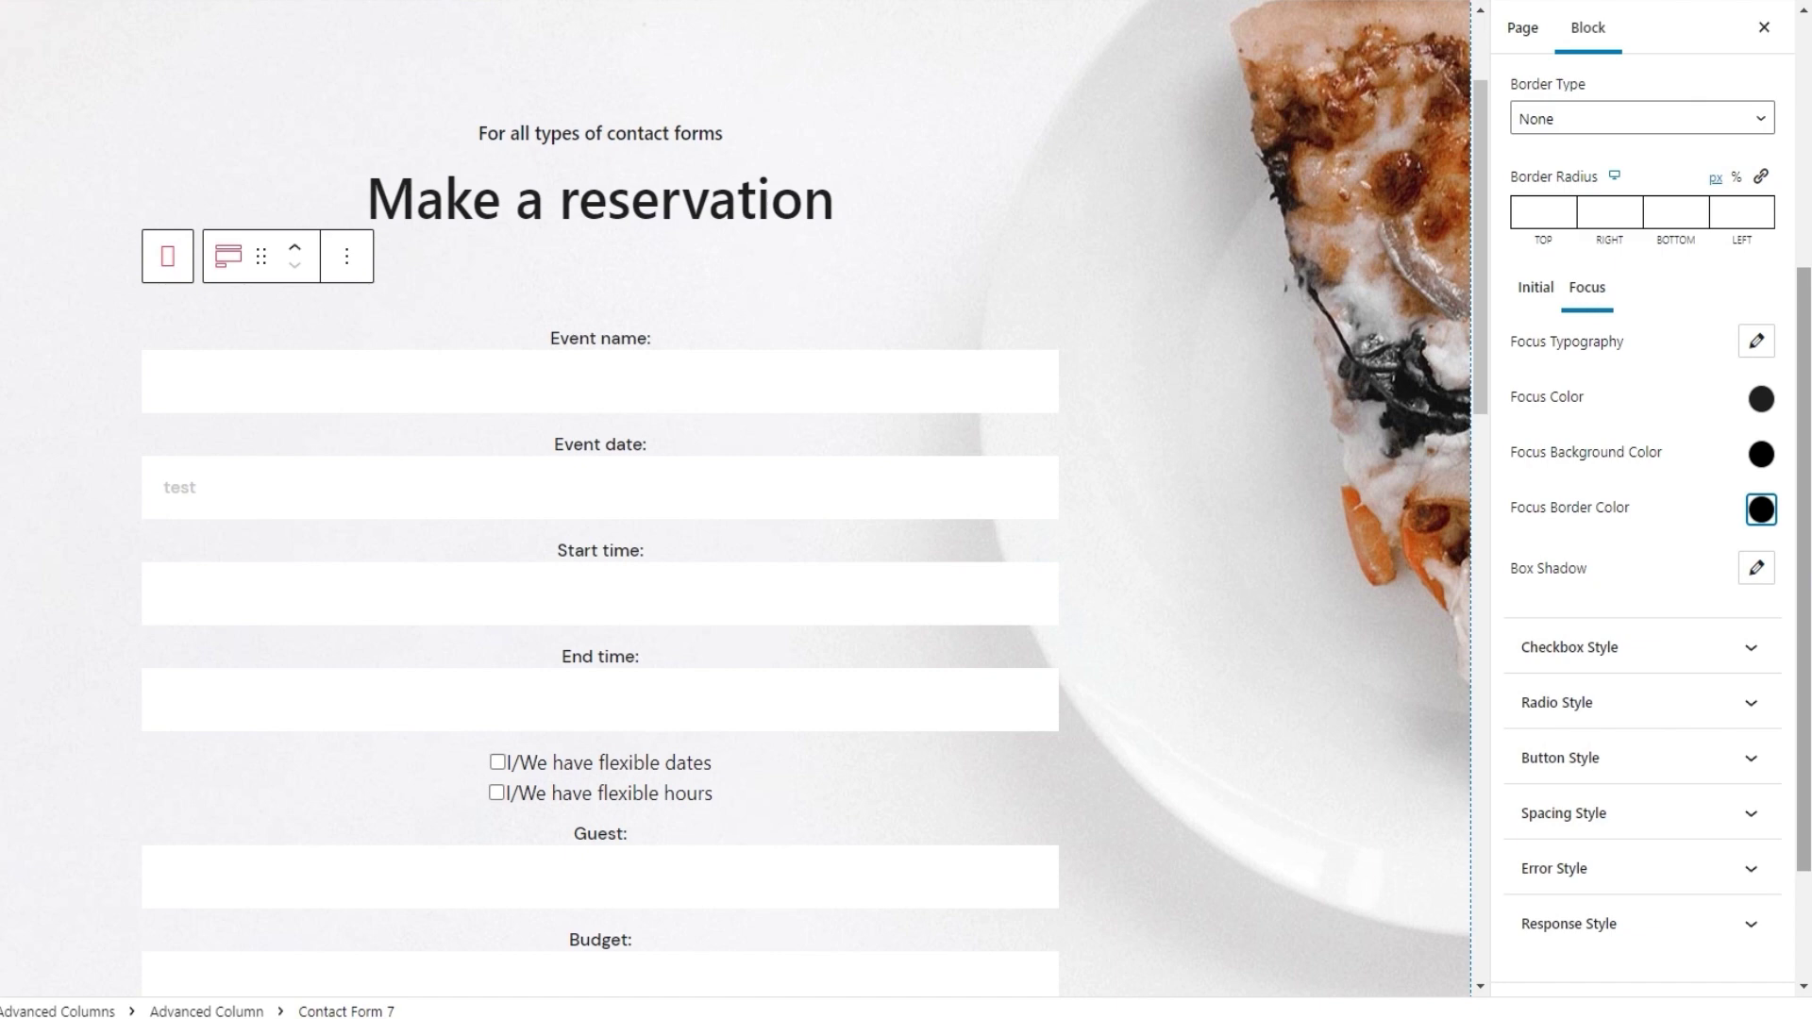
Collapse Input Style and expand the Checkbox Style settings
{"action": "scroll", "coordinate": [1803, 566], "scroll_direction": "down", "scroll_amount": 1}
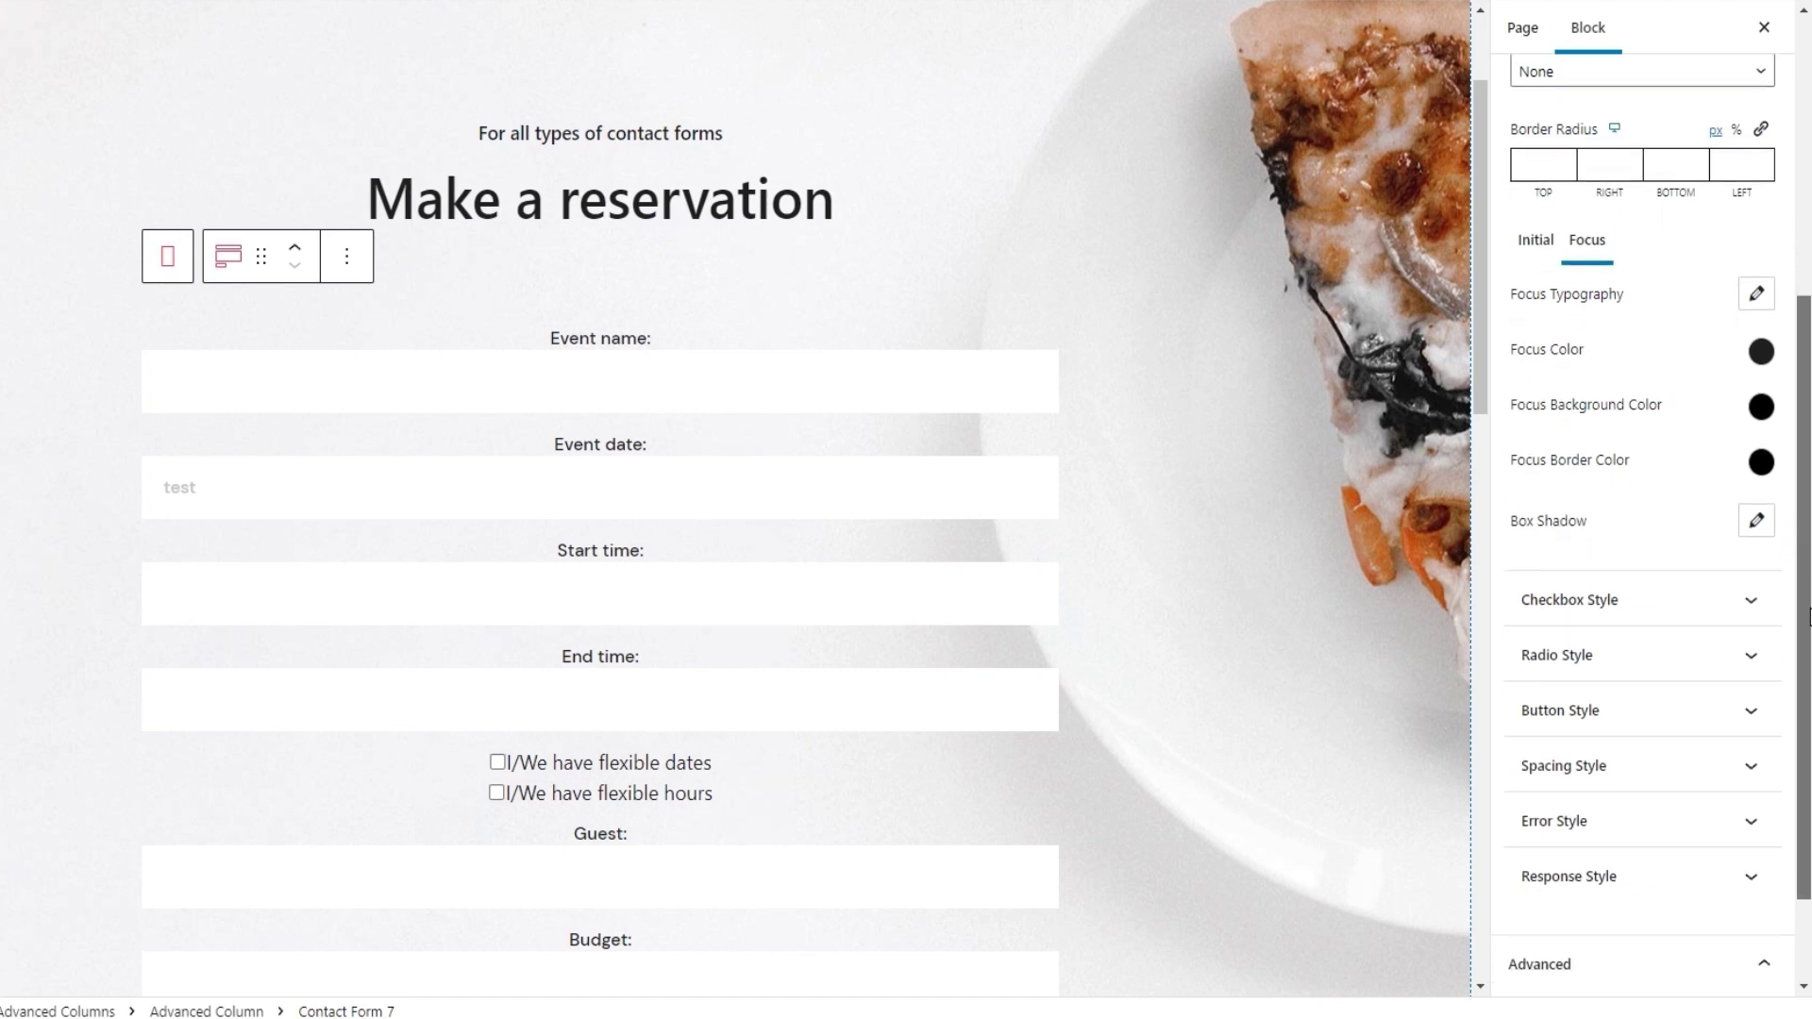
{"action": "scroll", "coordinate": [1694, 371], "scroll_direction": "up", "scroll_amount": 2}
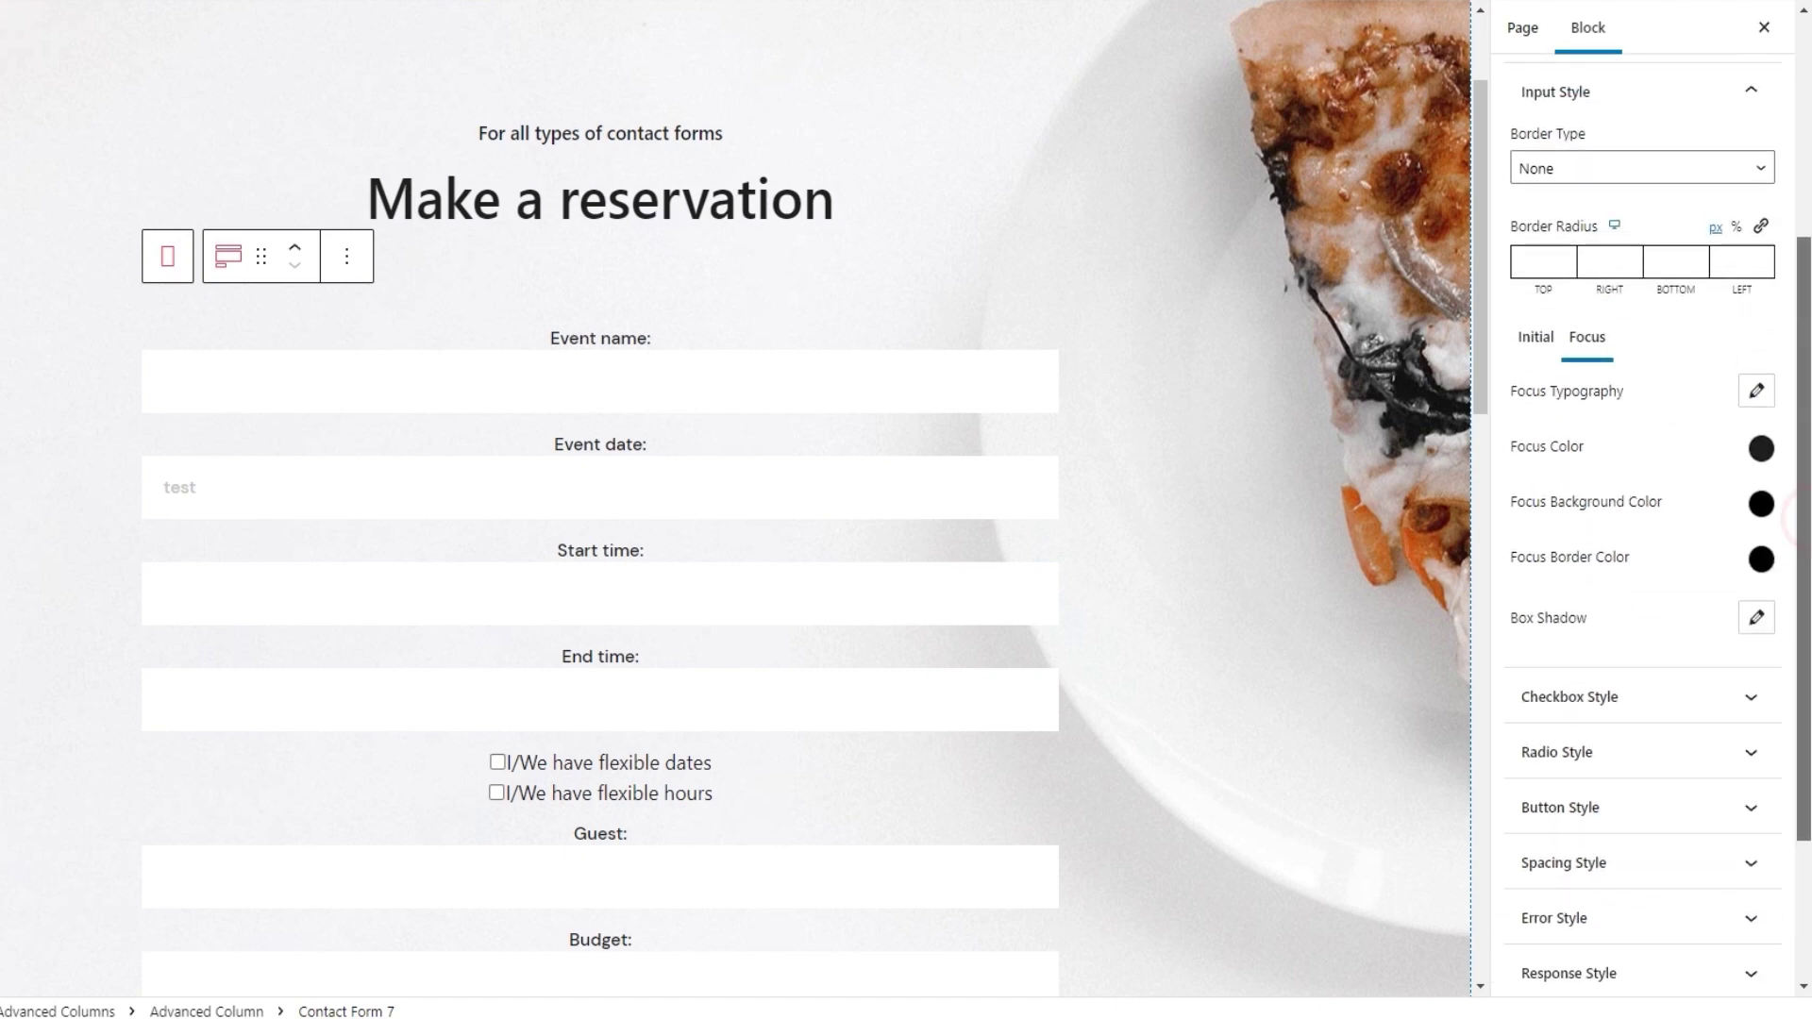
{"action": "scroll", "coordinate": [1698, 321], "scroll_direction": "up", "scroll_amount": 1}
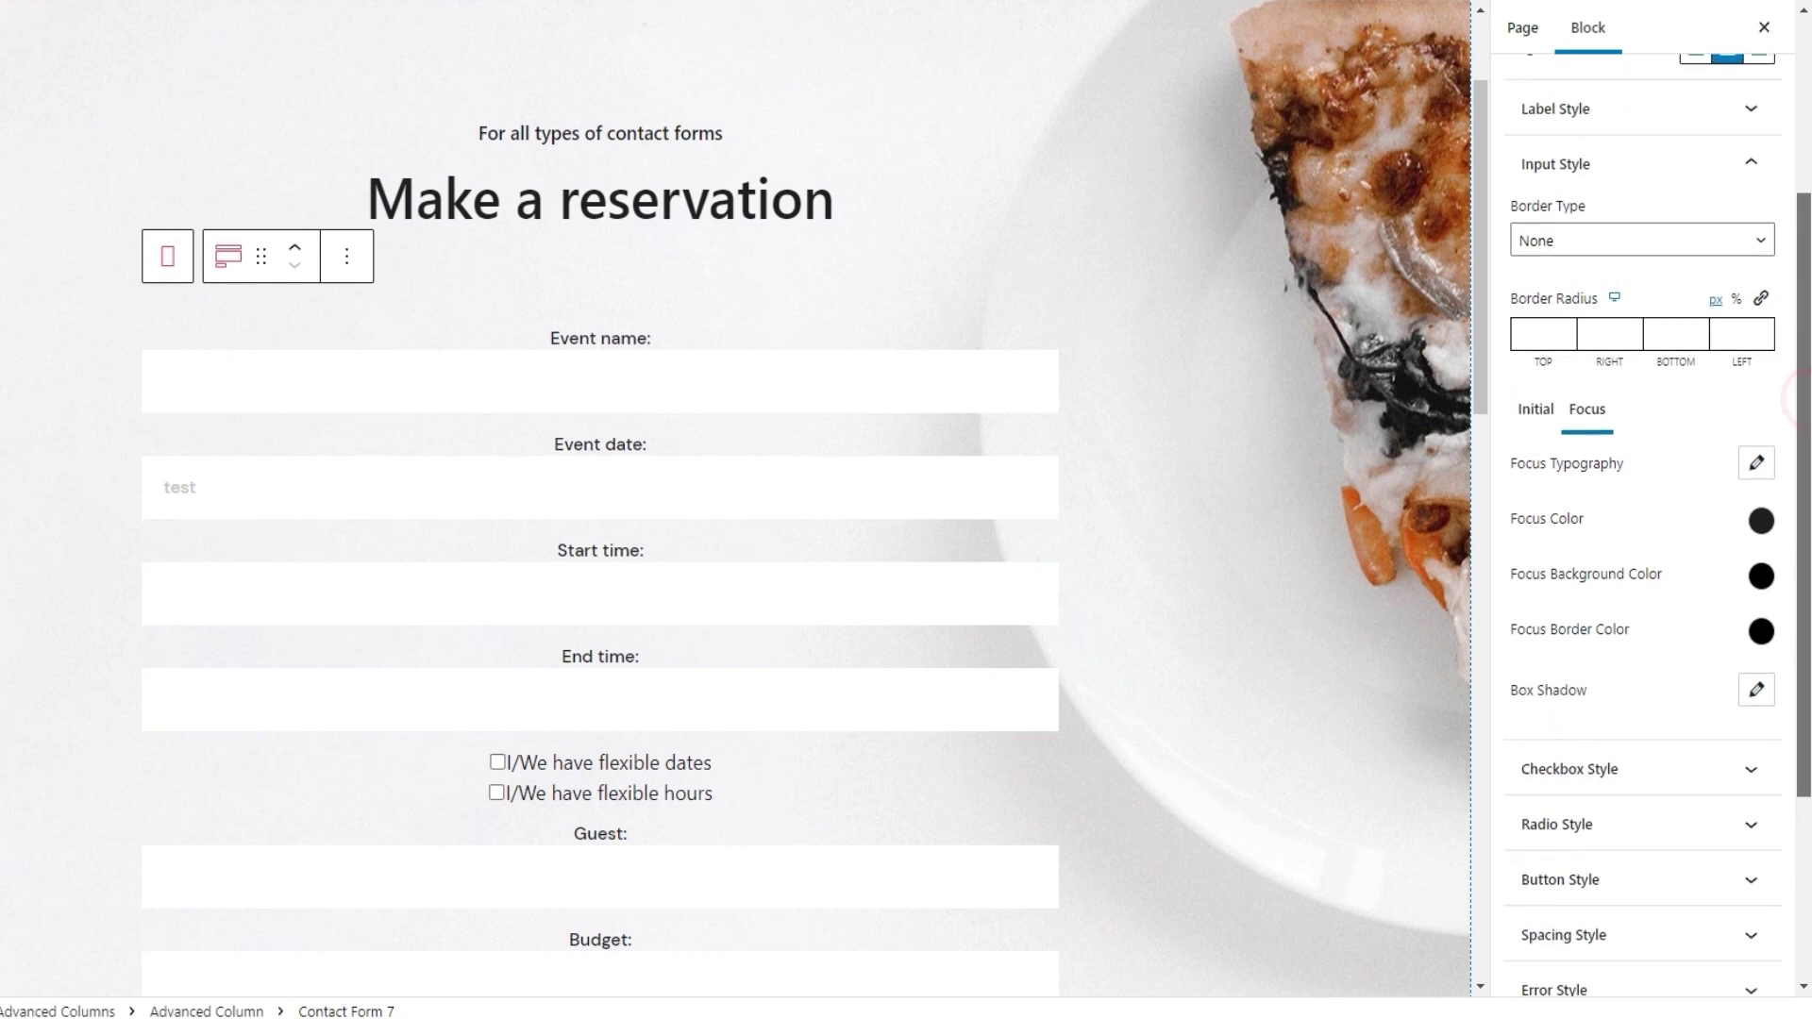
{"action": "left_click", "coordinate": [1530, 164]}
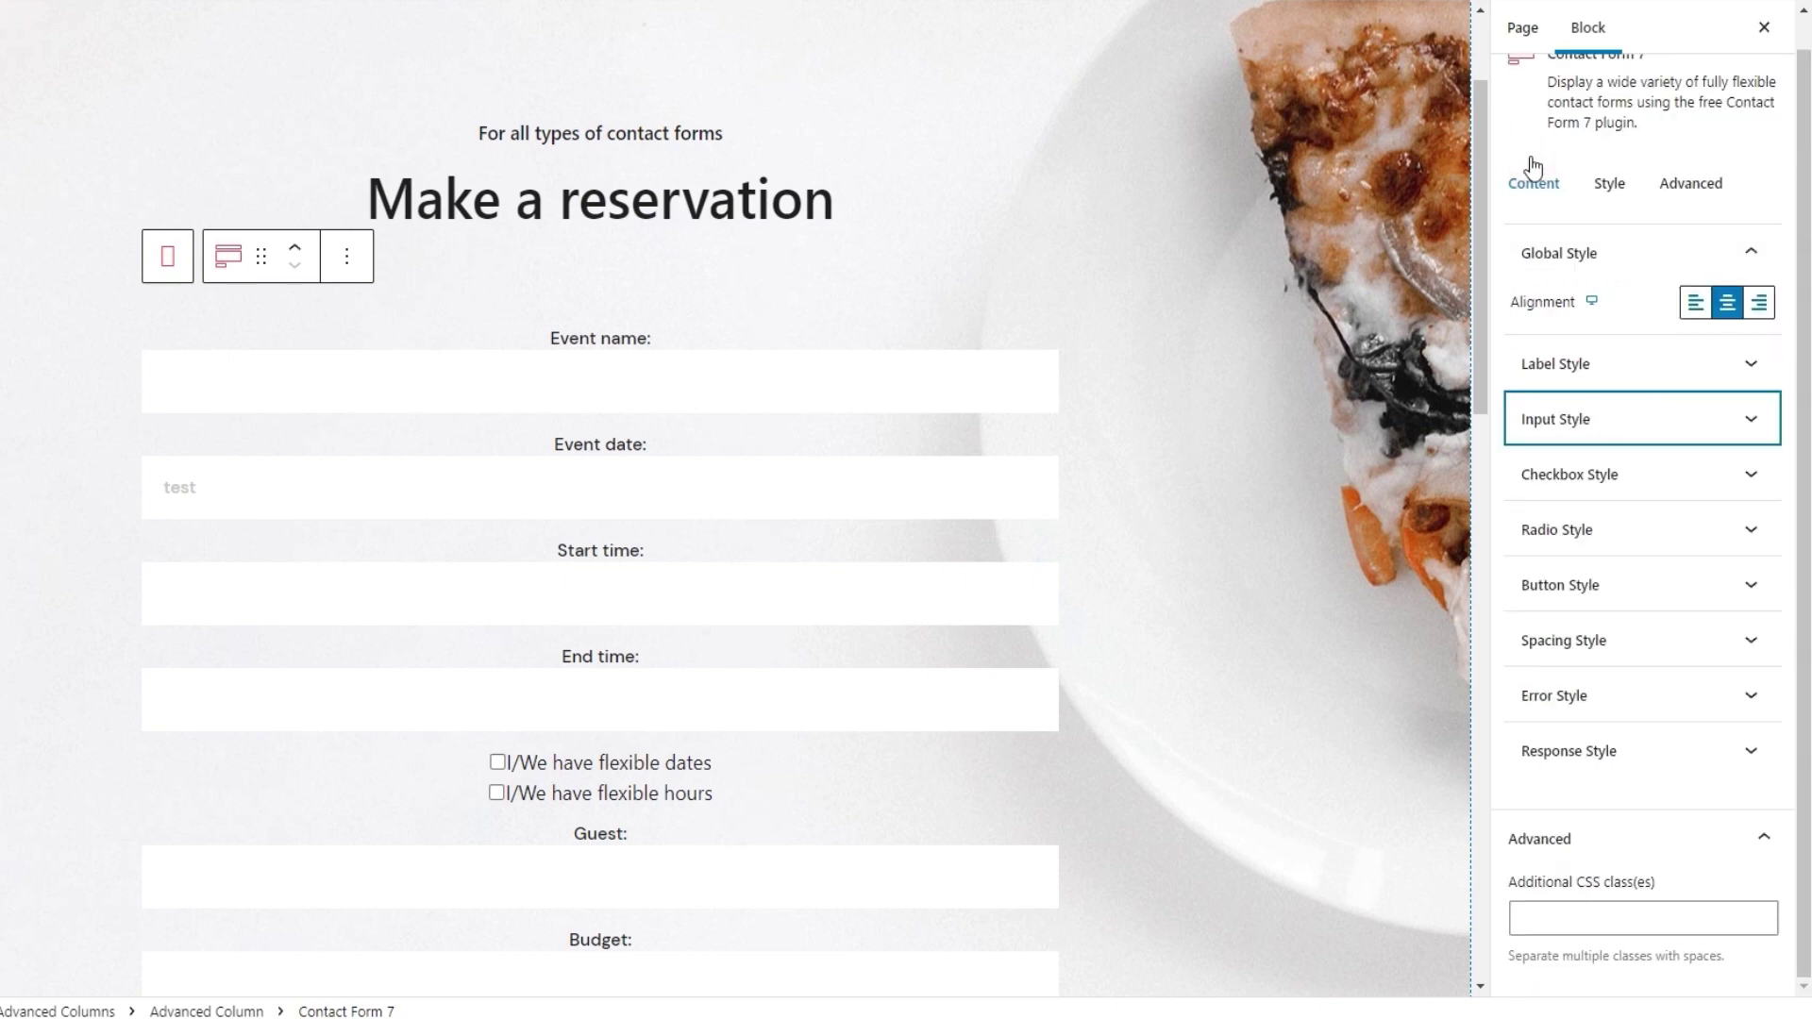
{"action": "left_click", "coordinate": [1568, 483]}
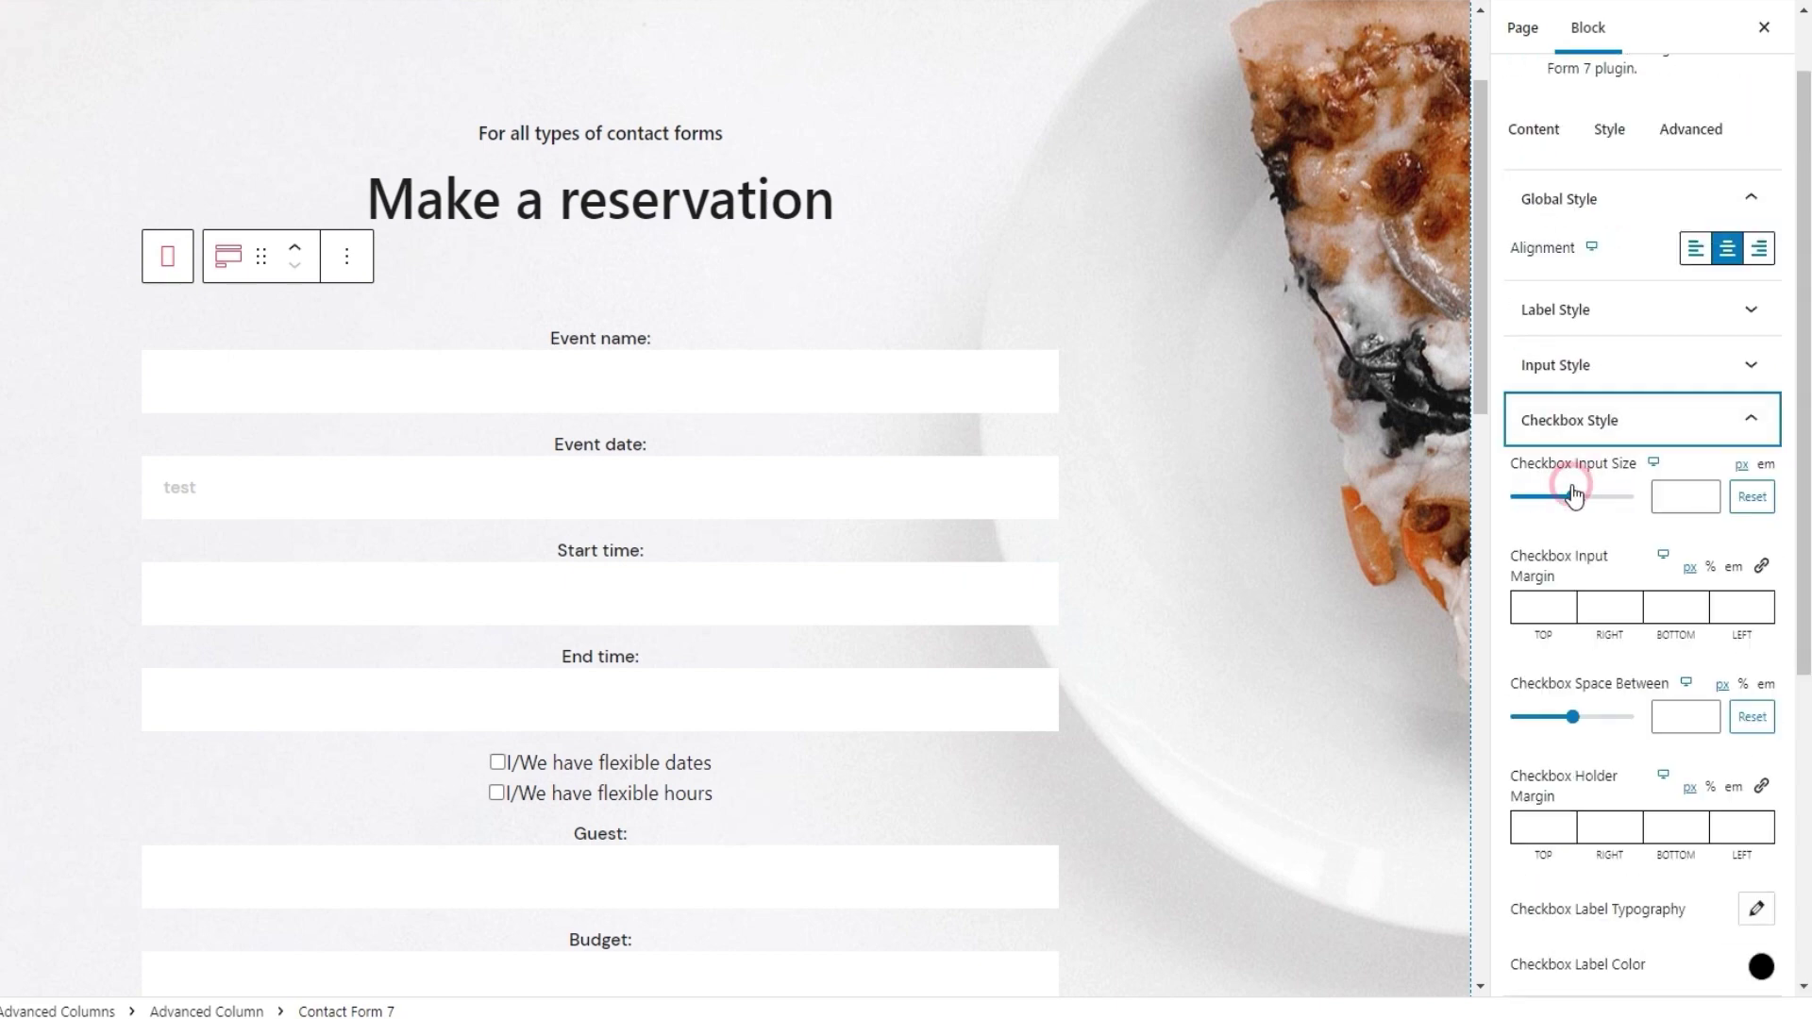
{"action": "scroll", "coordinate": [1657, 529], "scroll_direction": "down", "scroll_amount": 1}
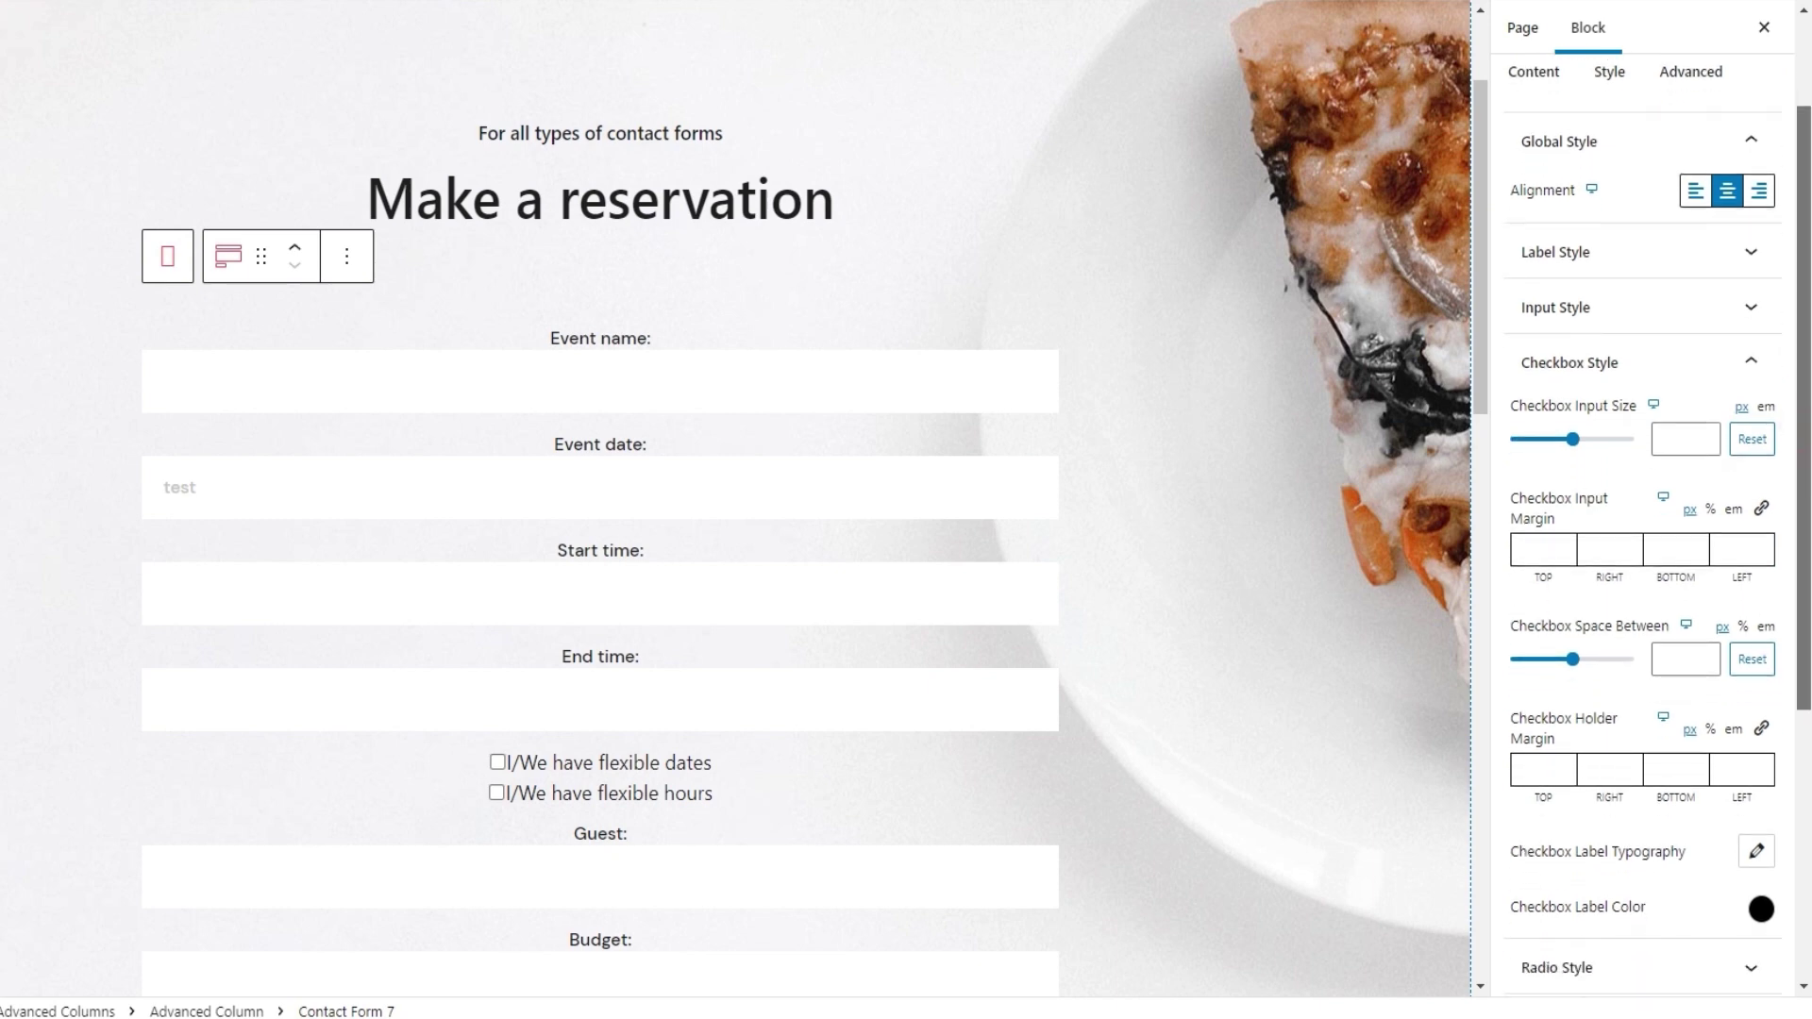
{"action": "scroll", "coordinate": [1657, 519], "scroll_direction": "down", "scroll_amount": 1}
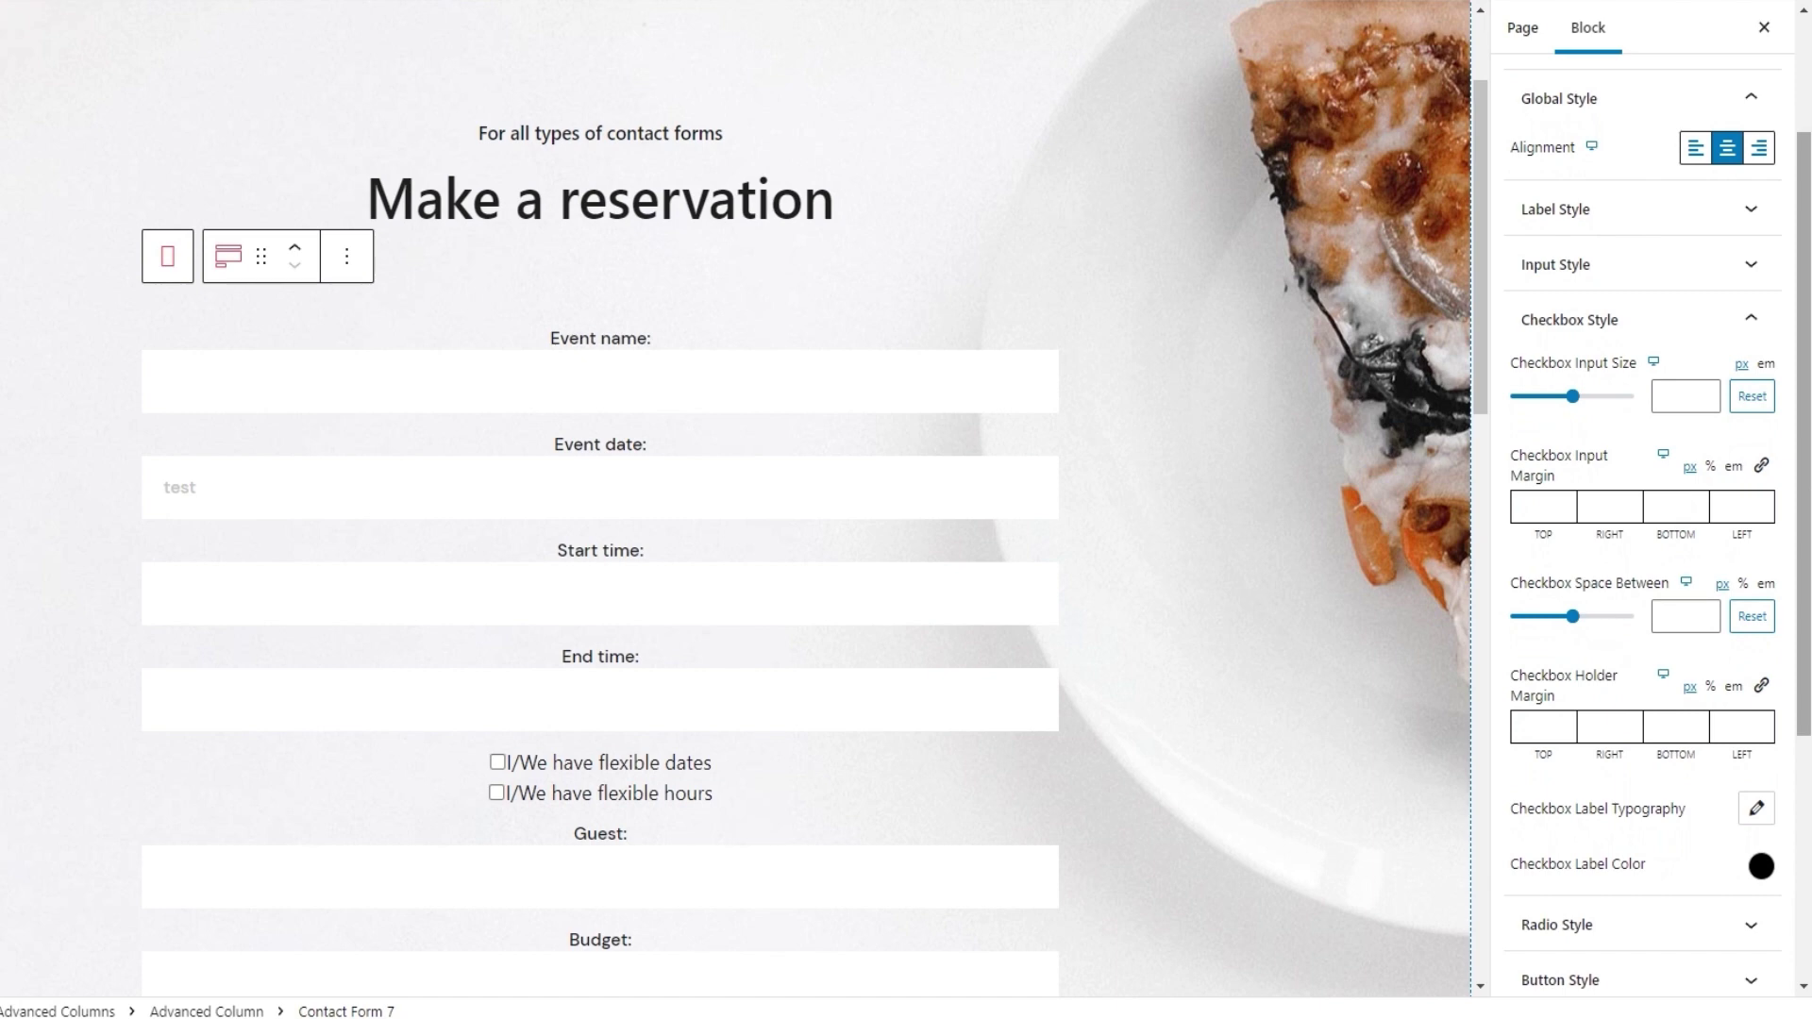
Try checkbox size 20, reset it to default, and set the checkbox right margin to 7
{"action": "left_click", "coordinate": [1657, 389]}
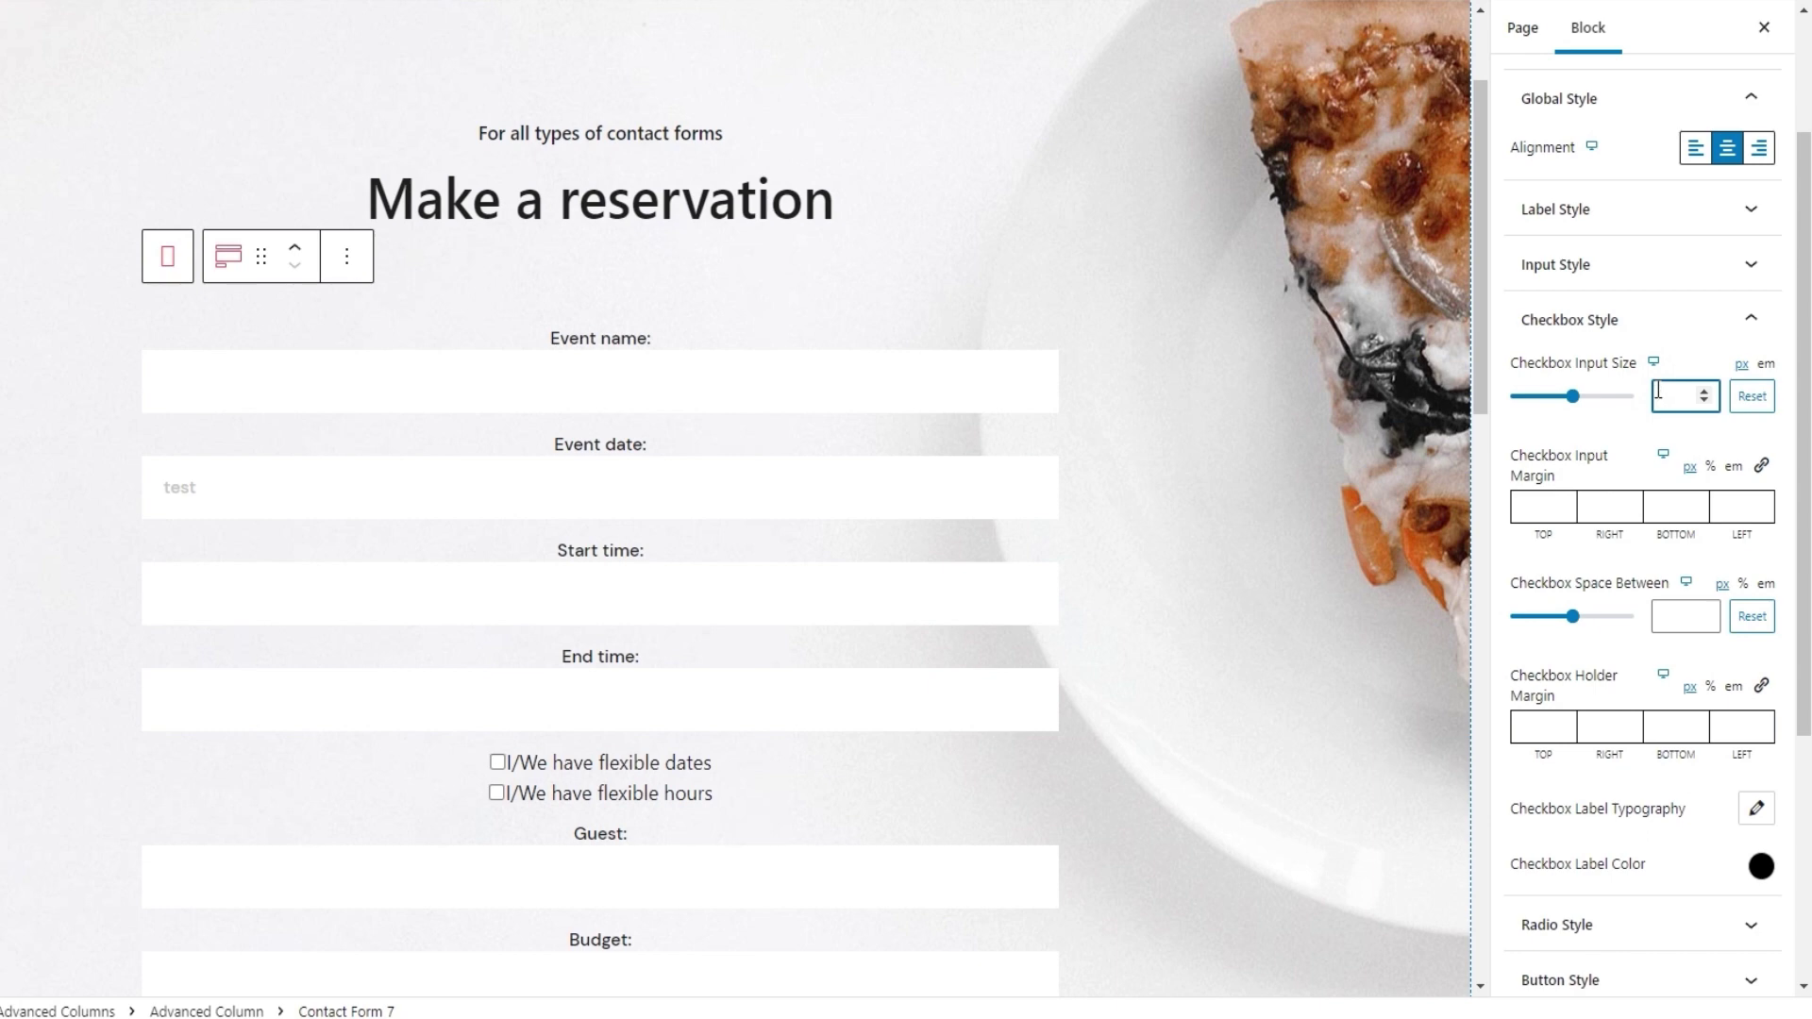
{"action": "type", "text": "20"}
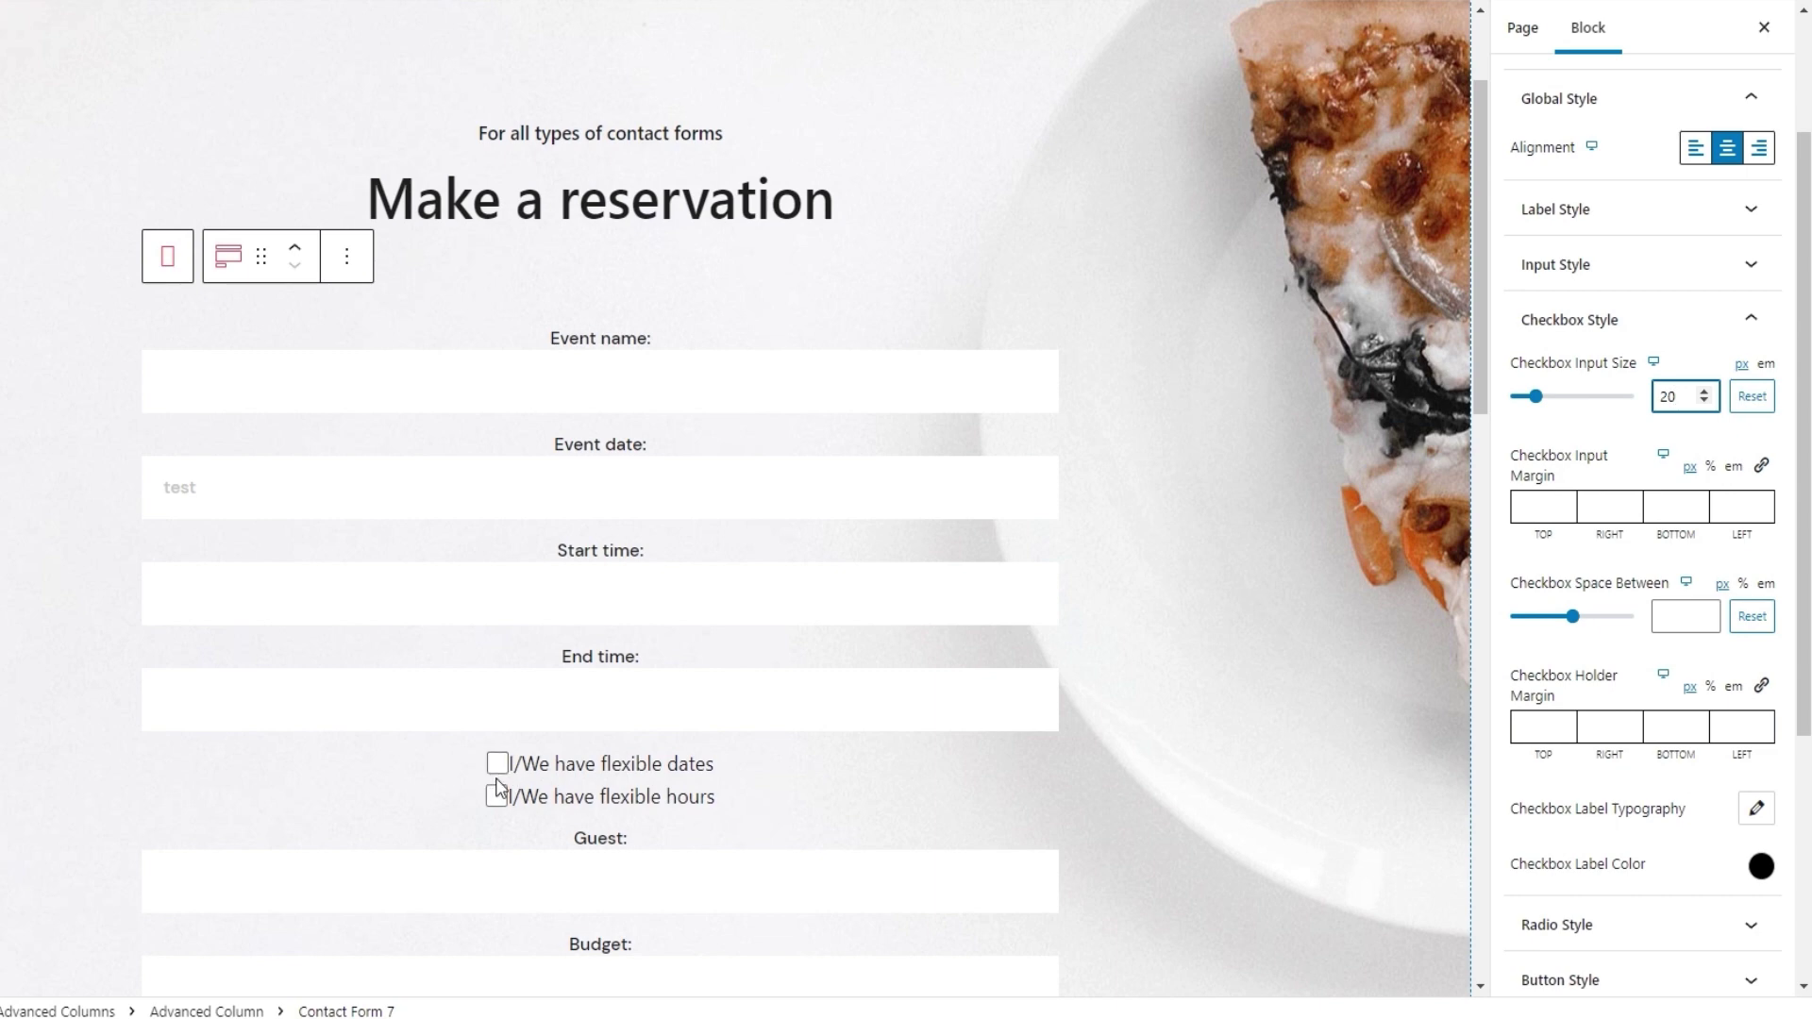
{"action": "double_click", "coordinate": [1669, 396]}
{"action": "left_click", "coordinate": [1750, 397]}
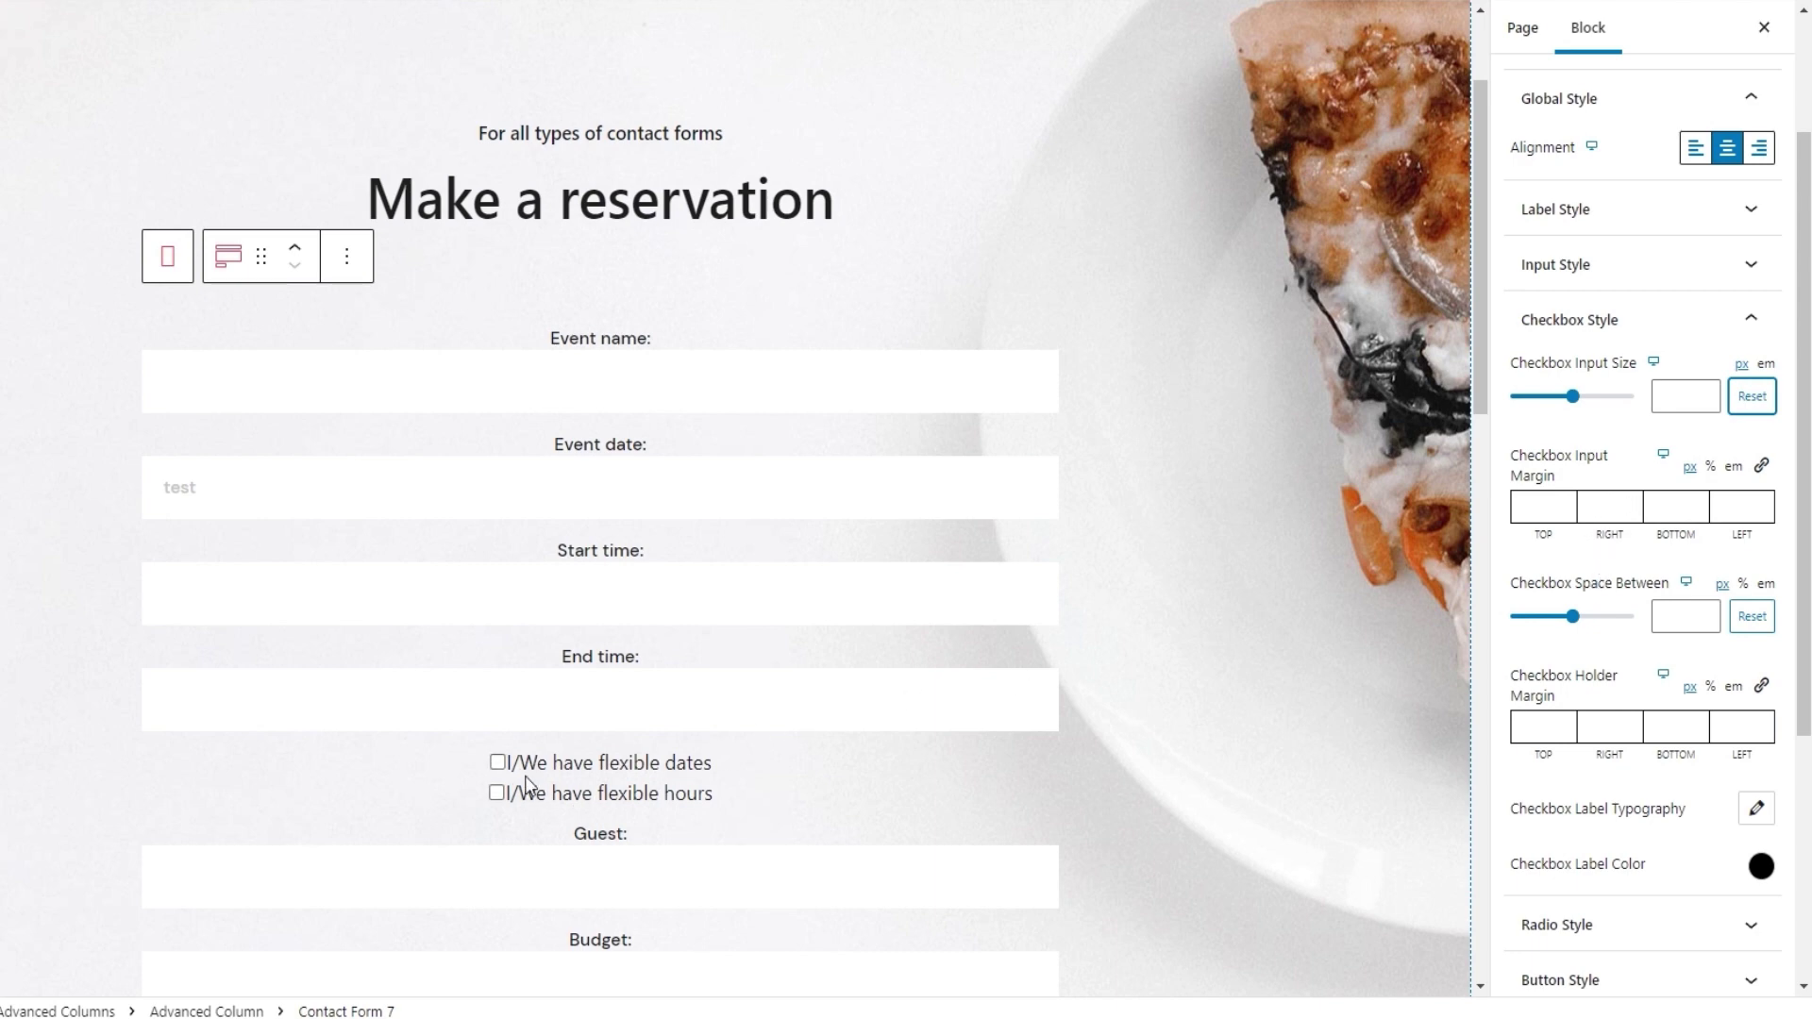
{"action": "left_click", "coordinate": [1602, 506]}
{"action": "type", "text": "7"}
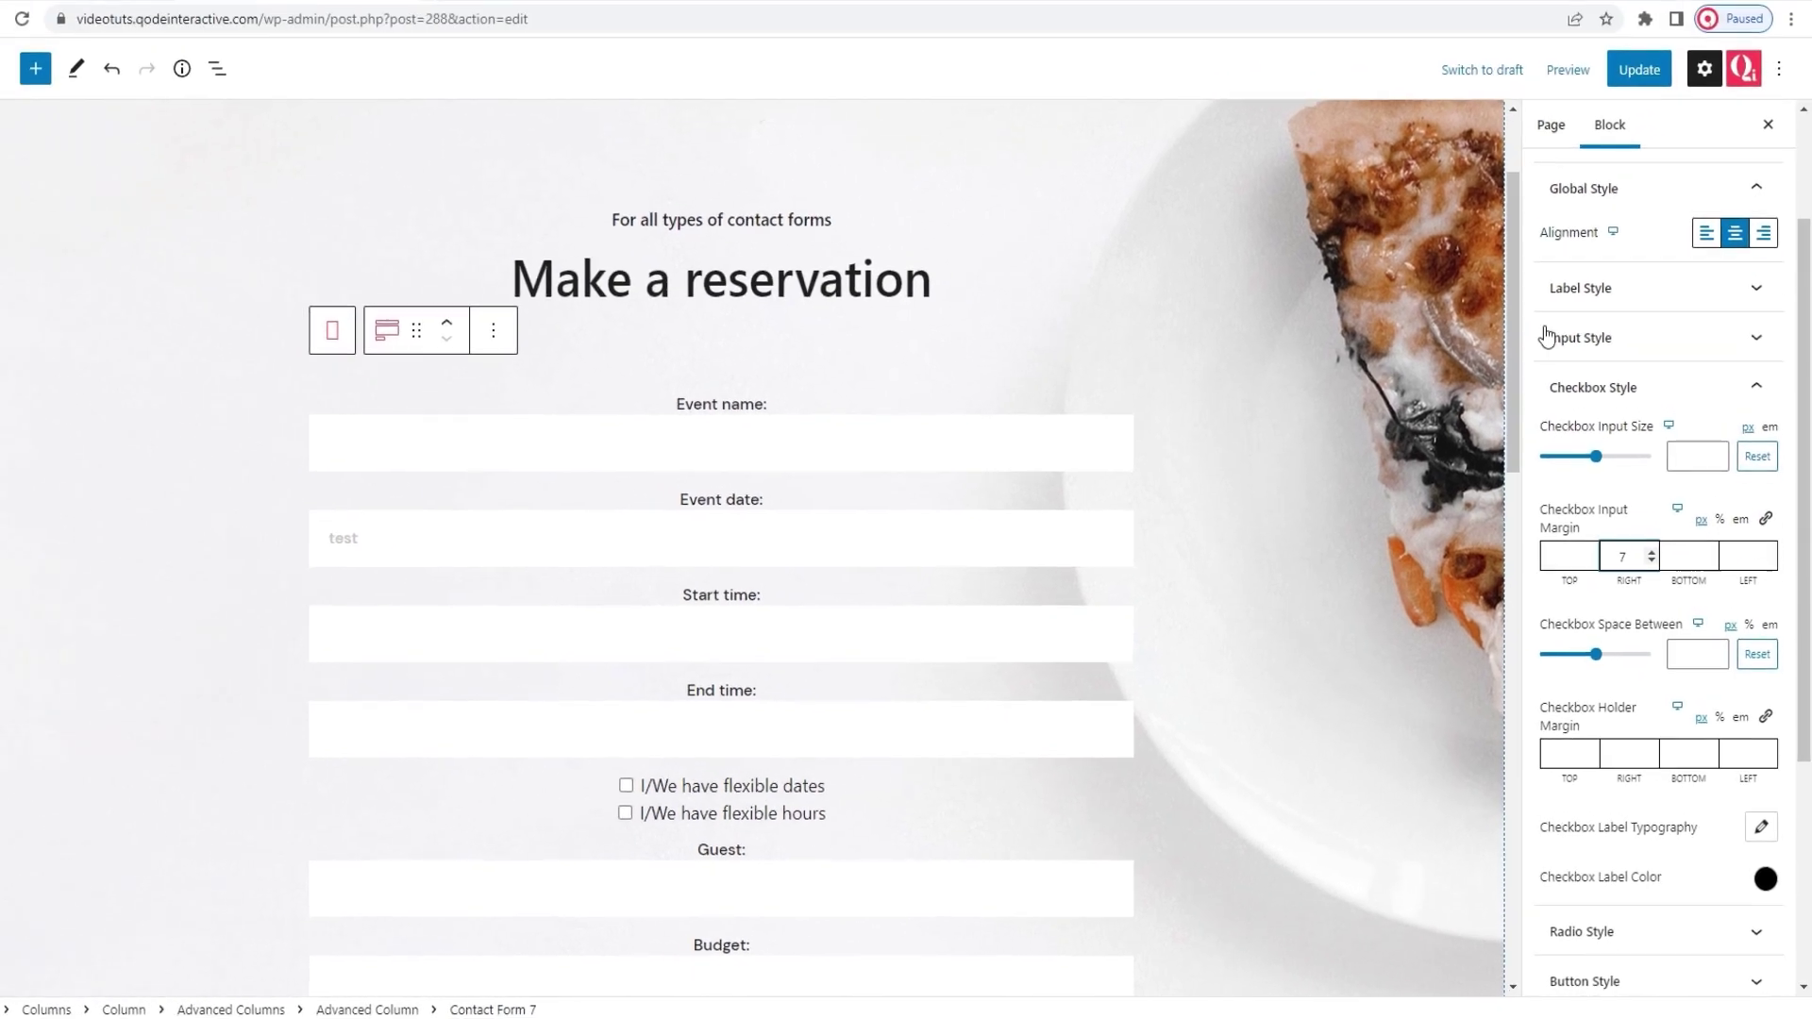
Update the page and review the reservation form in a new-tab front-end preview
{"action": "left_click", "coordinate": [1651, 113]}
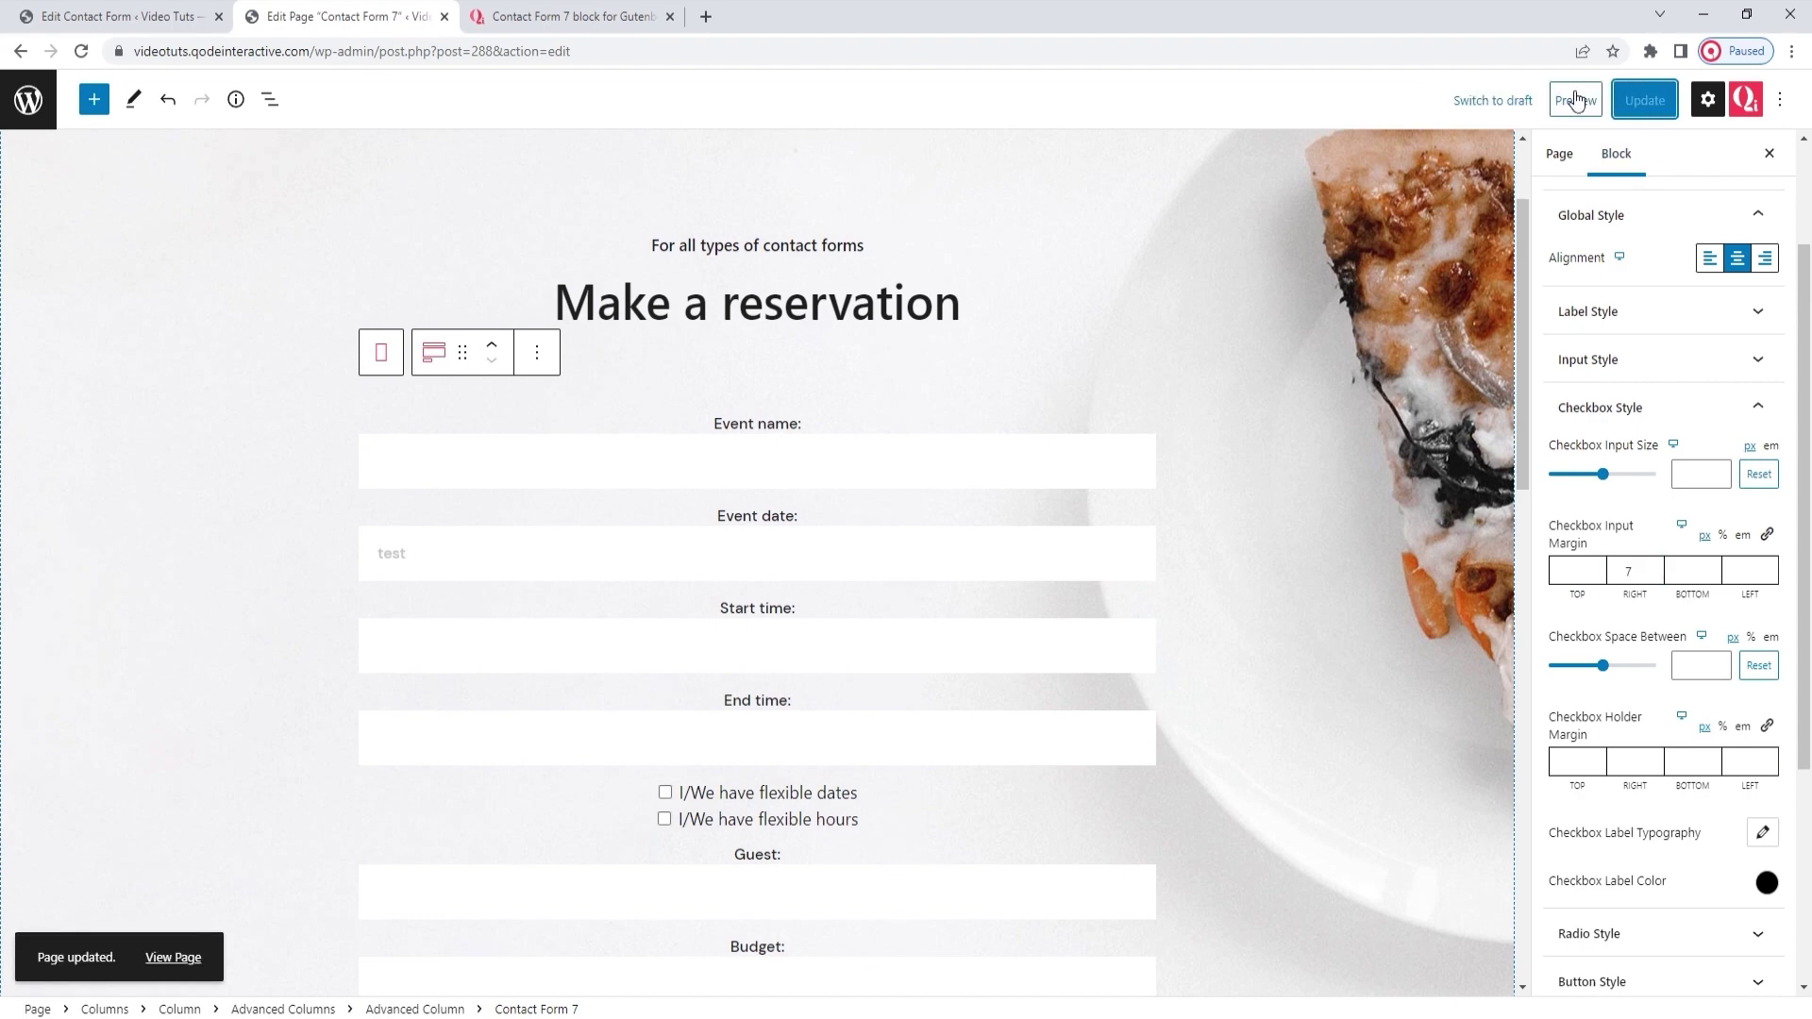
{"action": "left_click", "coordinate": [1573, 100]}
{"action": "left_click", "coordinate": [1443, 278]}
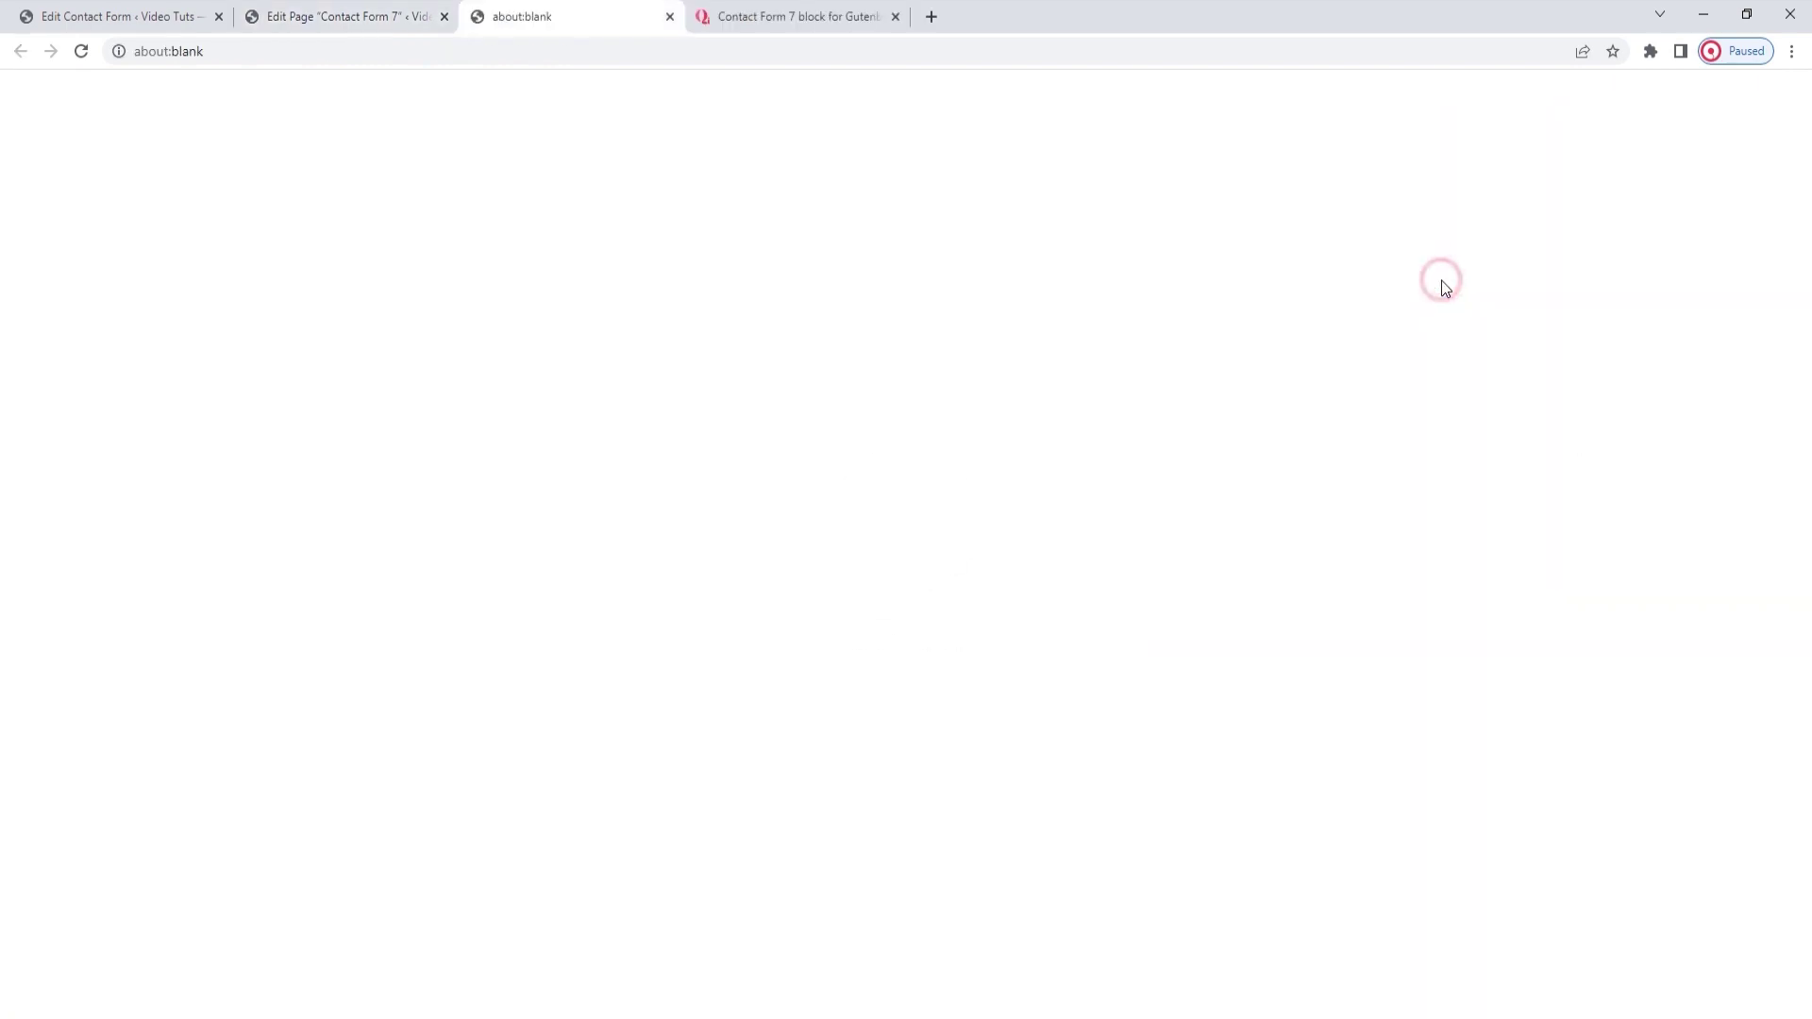
{"action": "left_click_drag", "start_coordinate": [1798, 288], "coordinate": [1807, 550]}
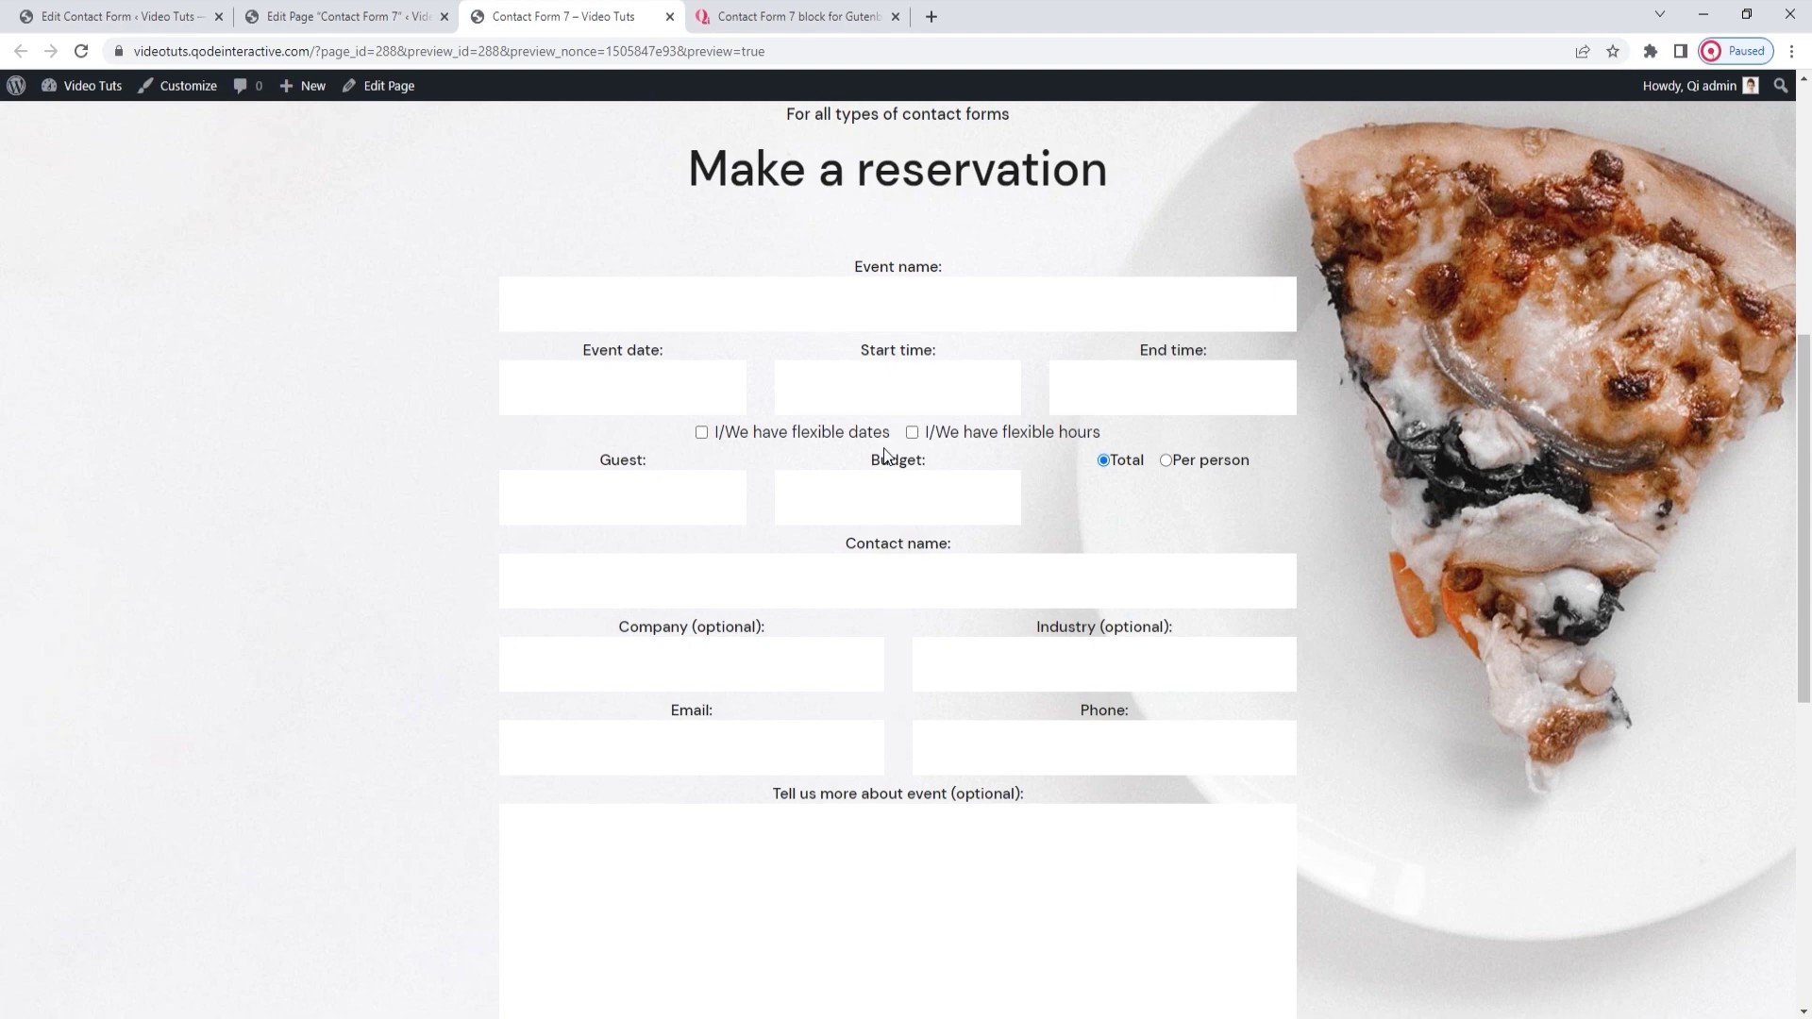
{"action": "left_click", "coordinate": [412, 17]}
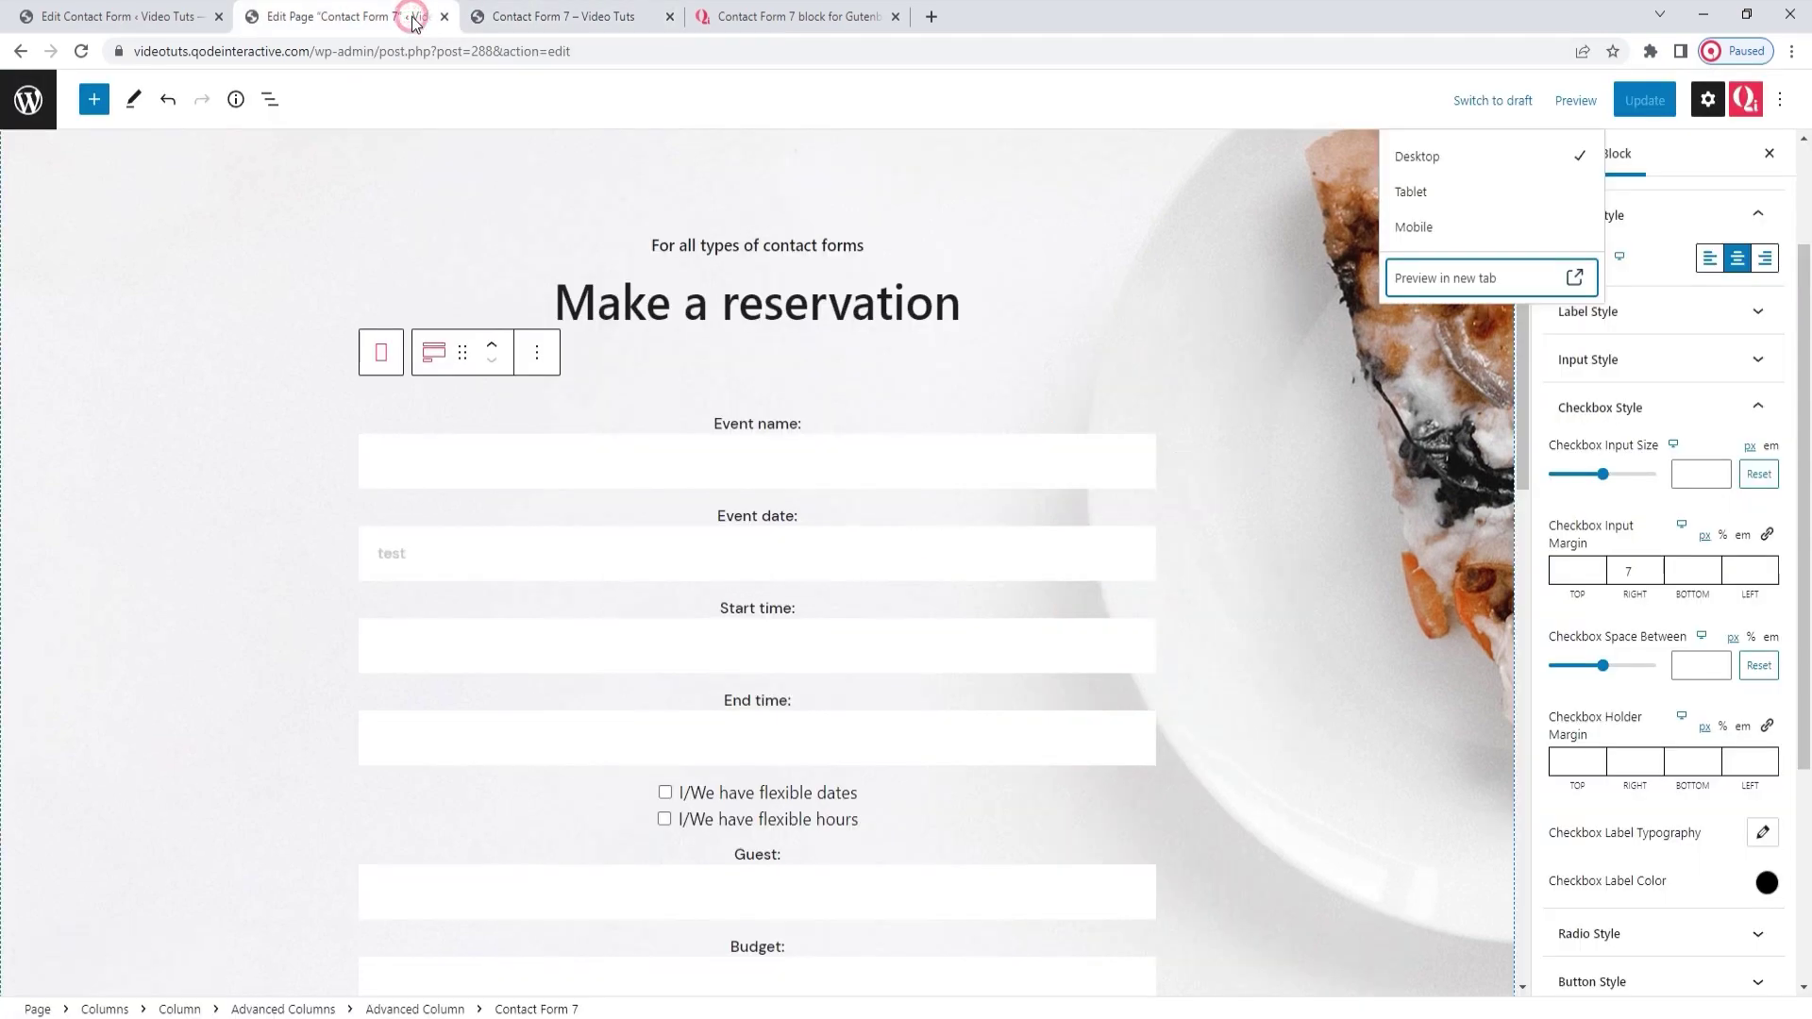
{"action": "left_click", "coordinate": [1317, 93]}
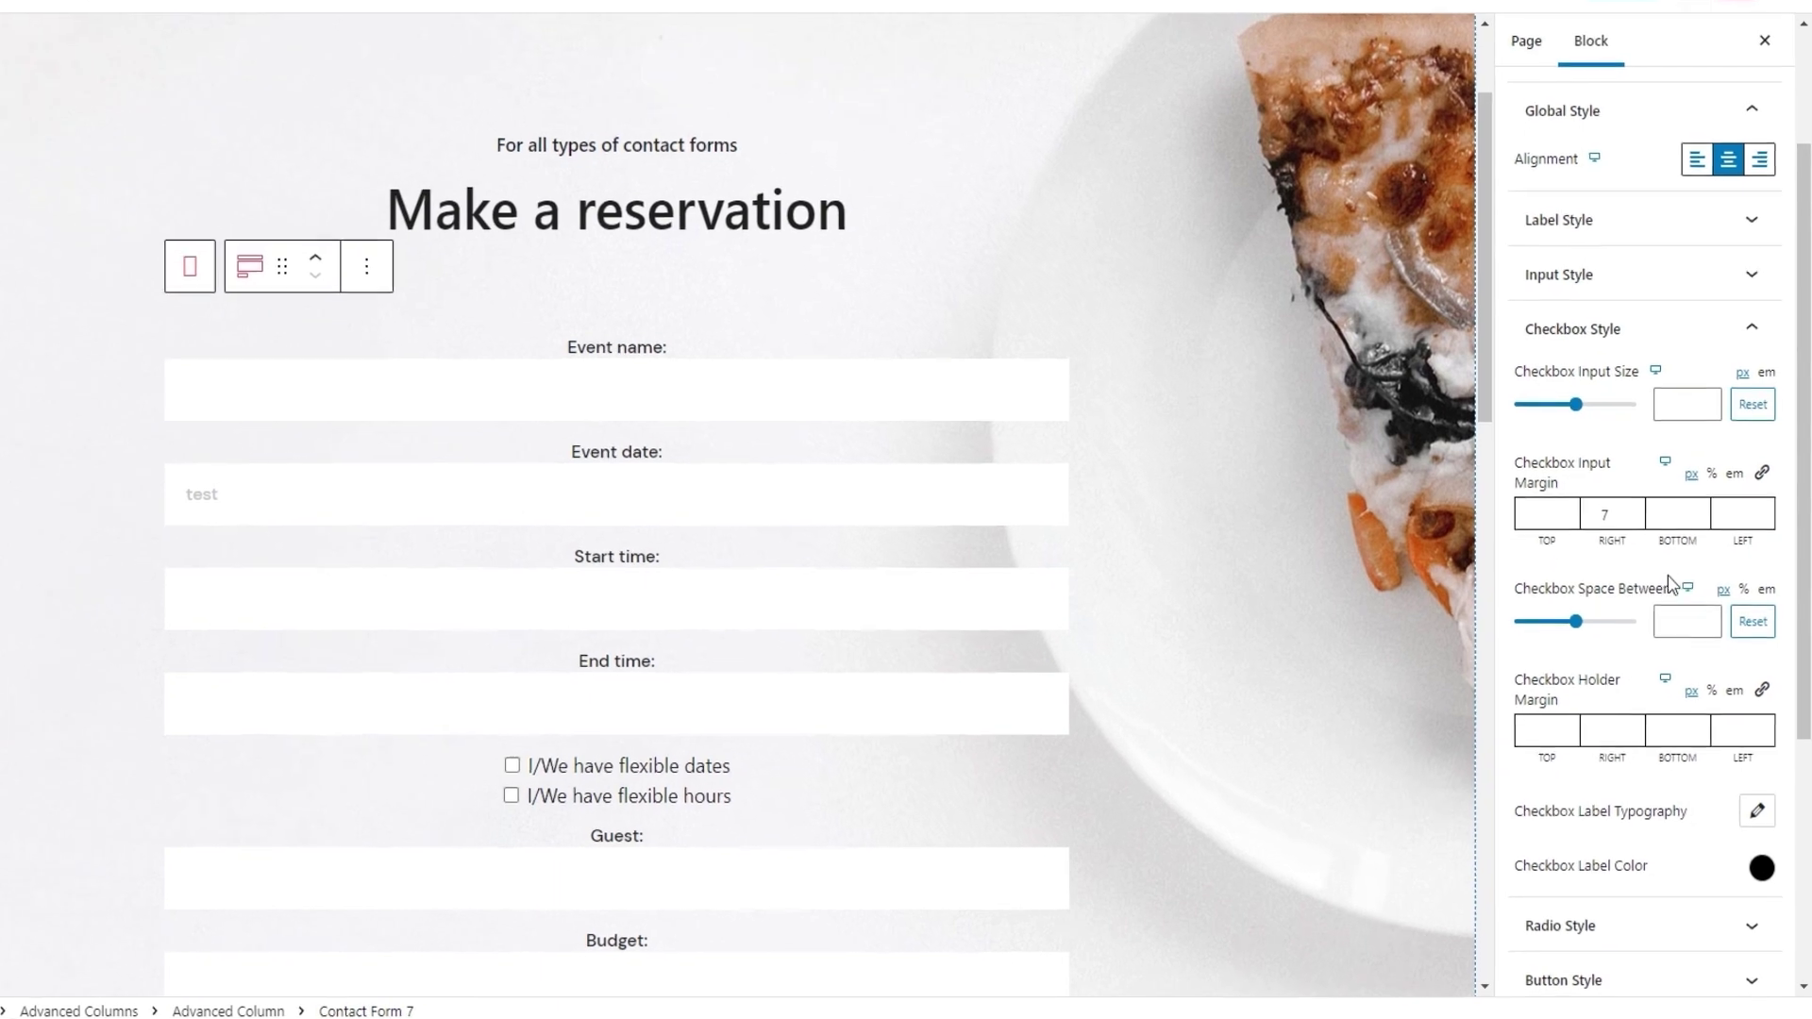
Set Checkbox Space Between to 50 and update the page
{"action": "left_click", "coordinate": [1680, 662]}
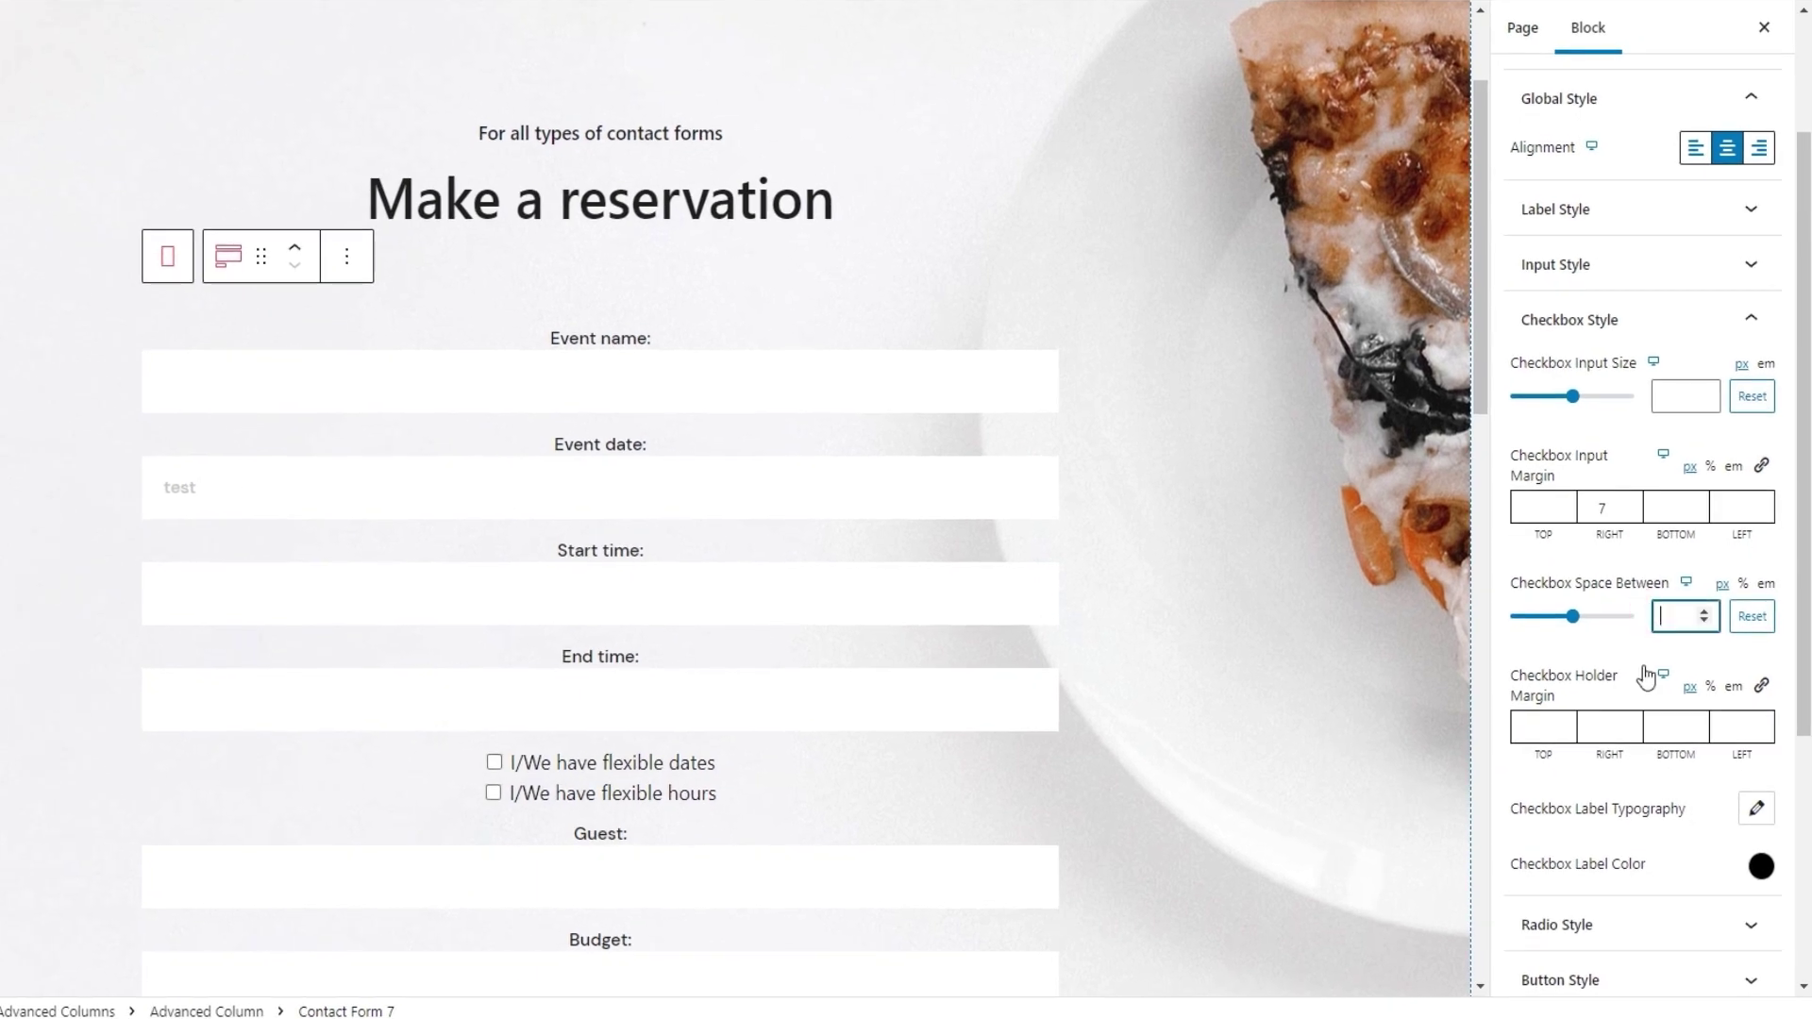
{"action": "type", "text": "50"}
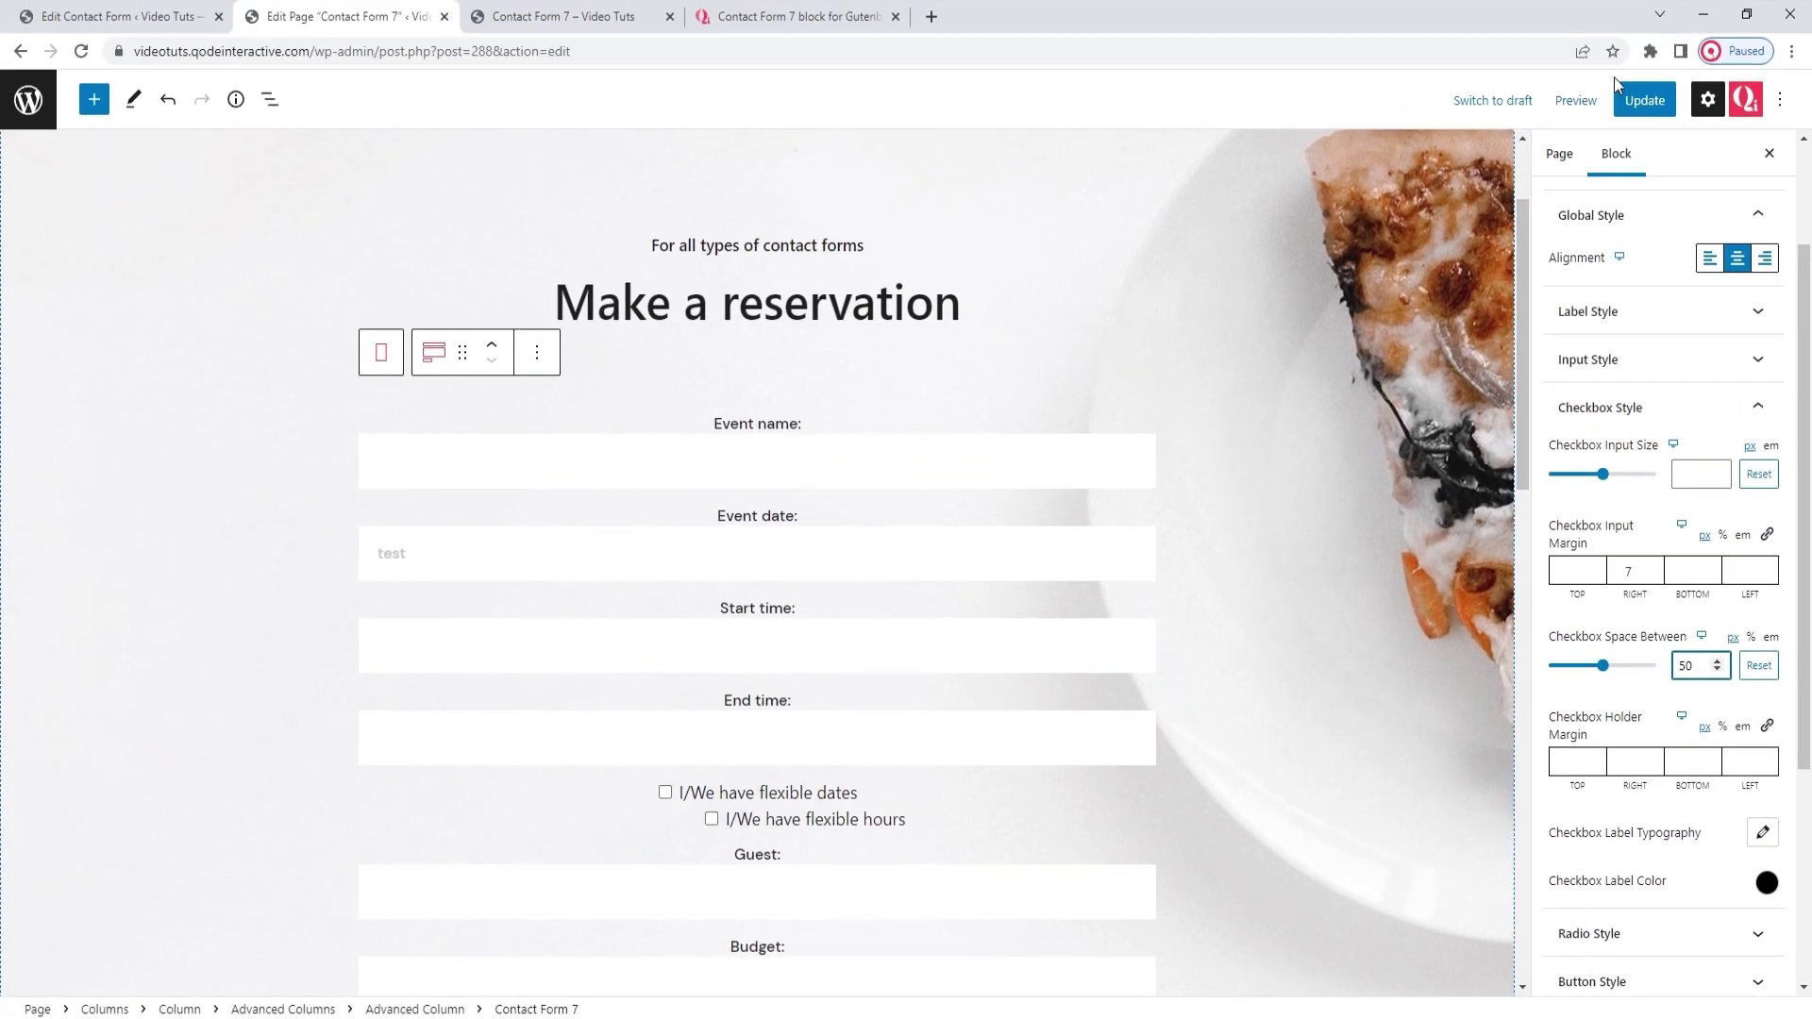
{"action": "left_click", "coordinate": [1644, 99]}
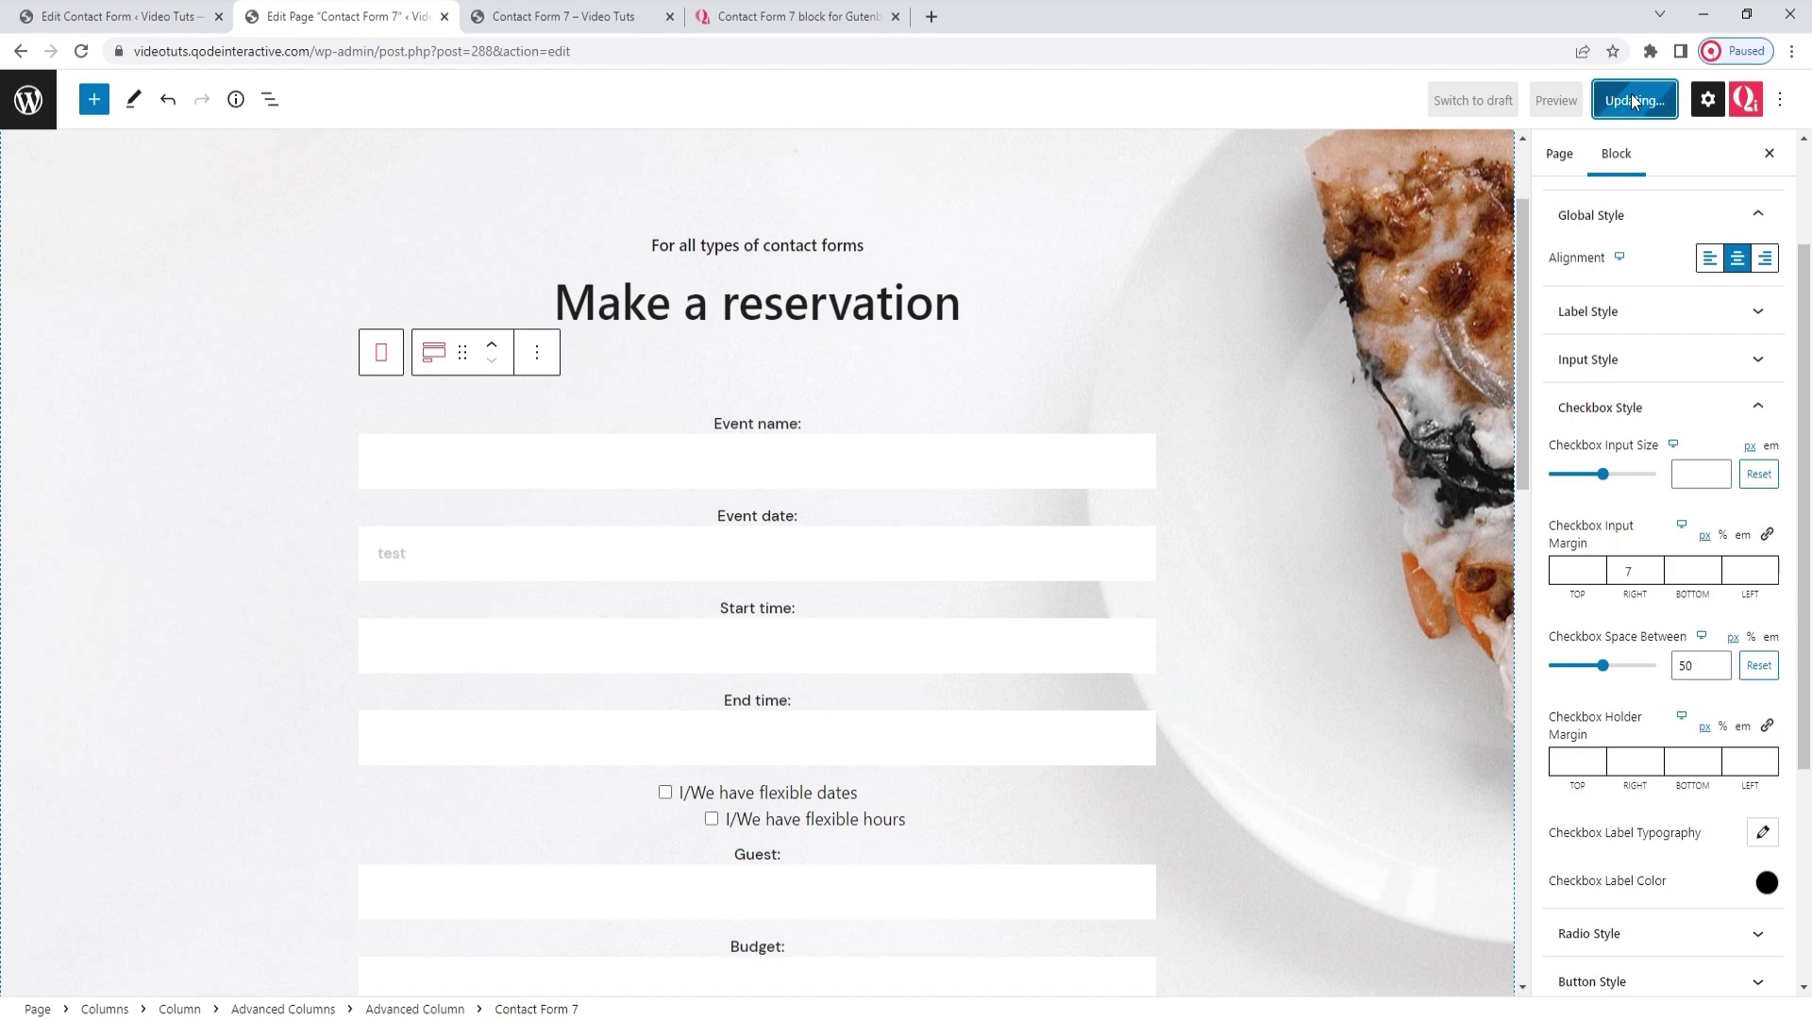
{"action": "left_click", "coordinate": [1575, 100]}
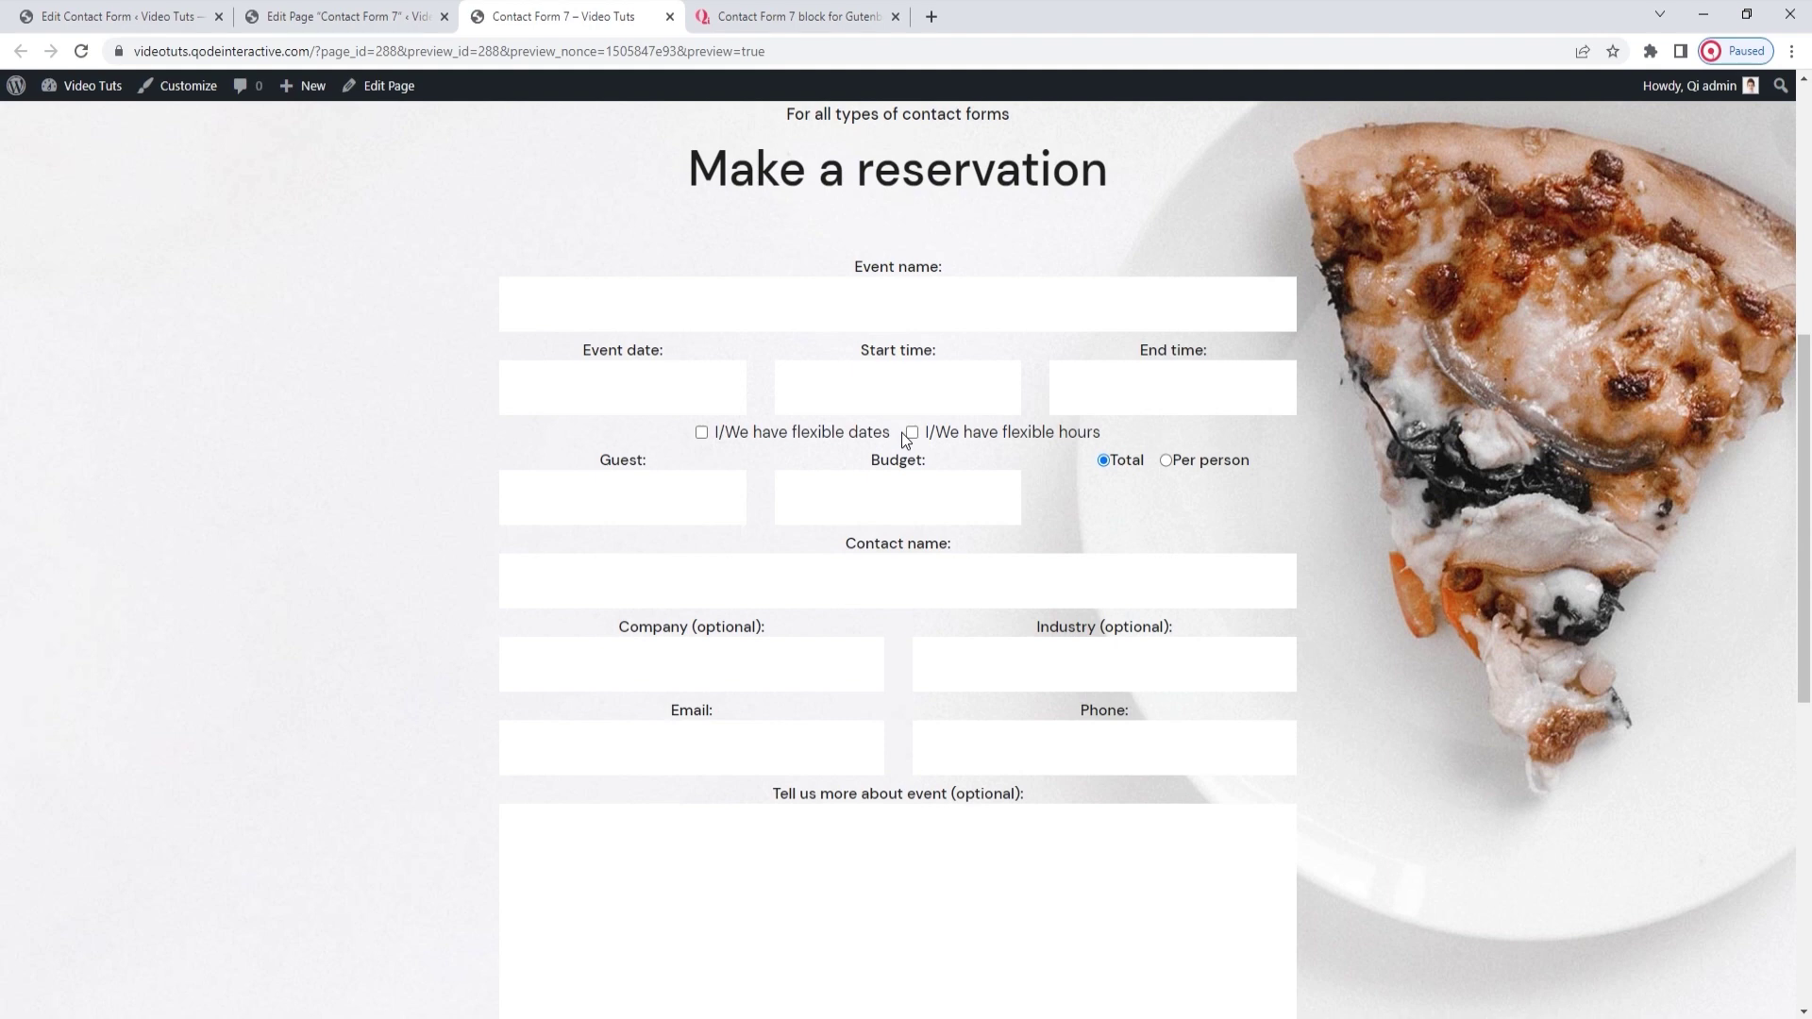
{"action": "left_click", "coordinate": [91, 59]}
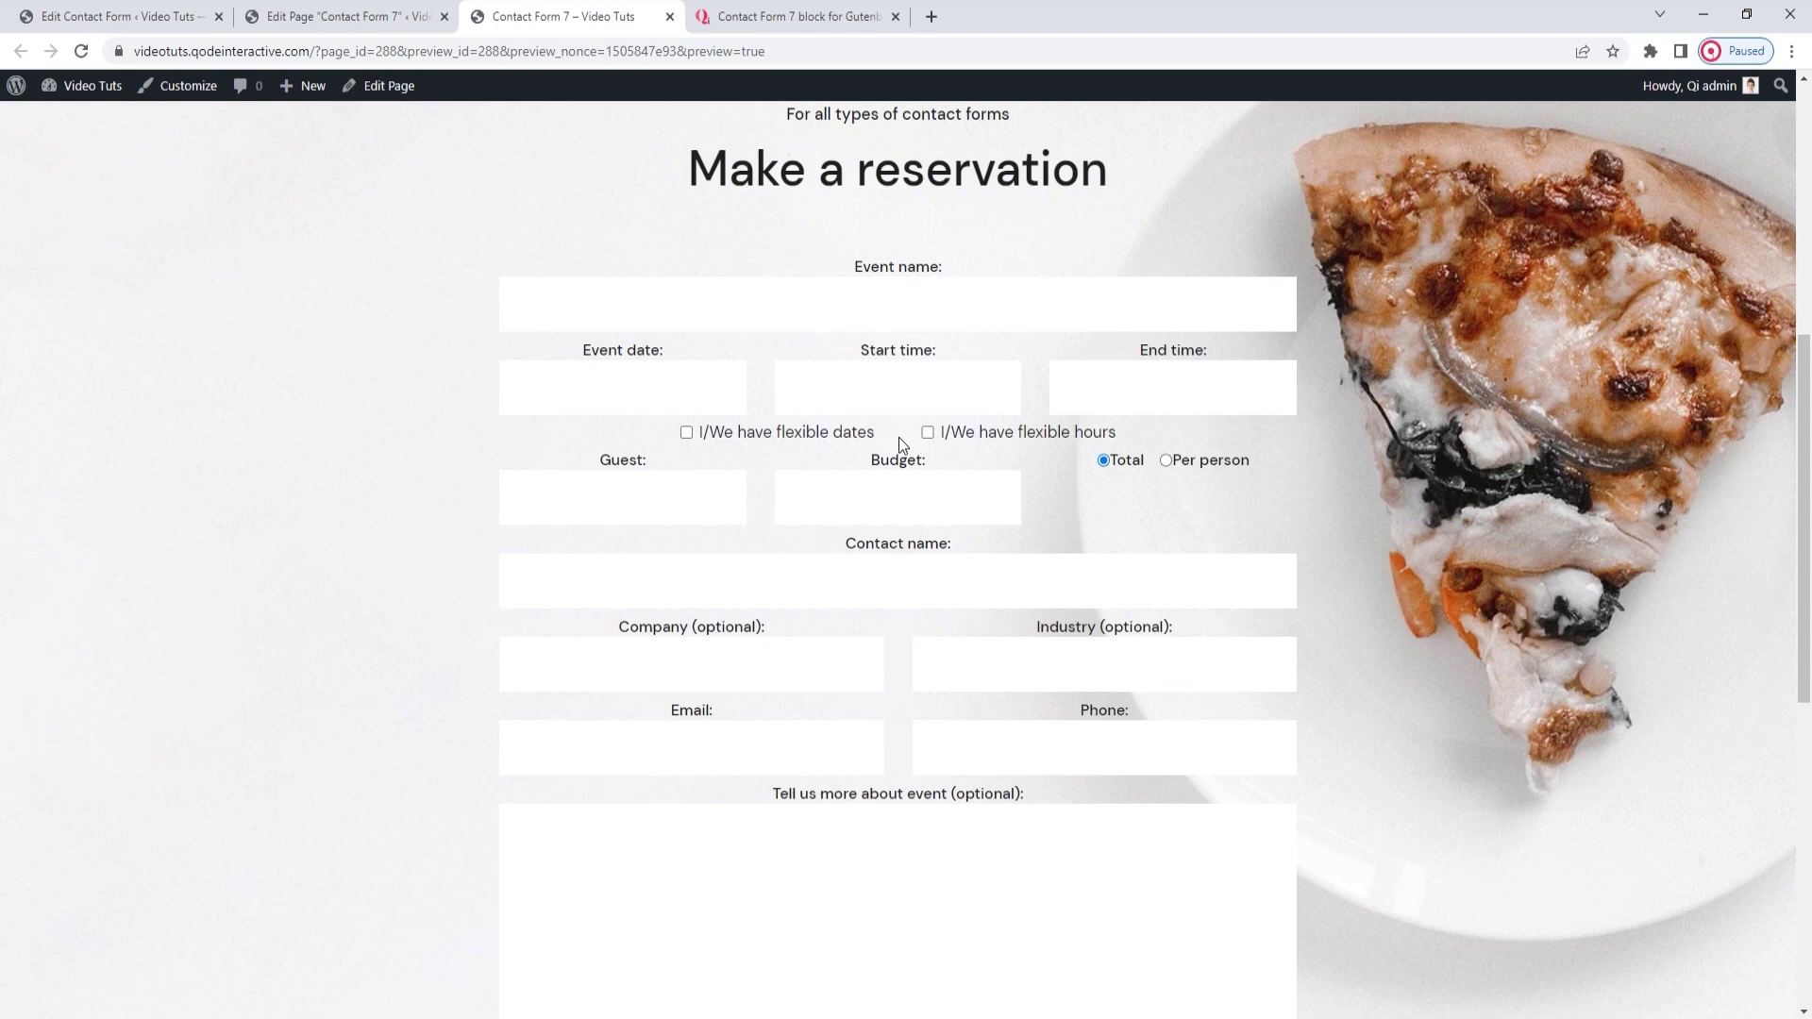
{"action": "left_click", "coordinate": [378, 20]}
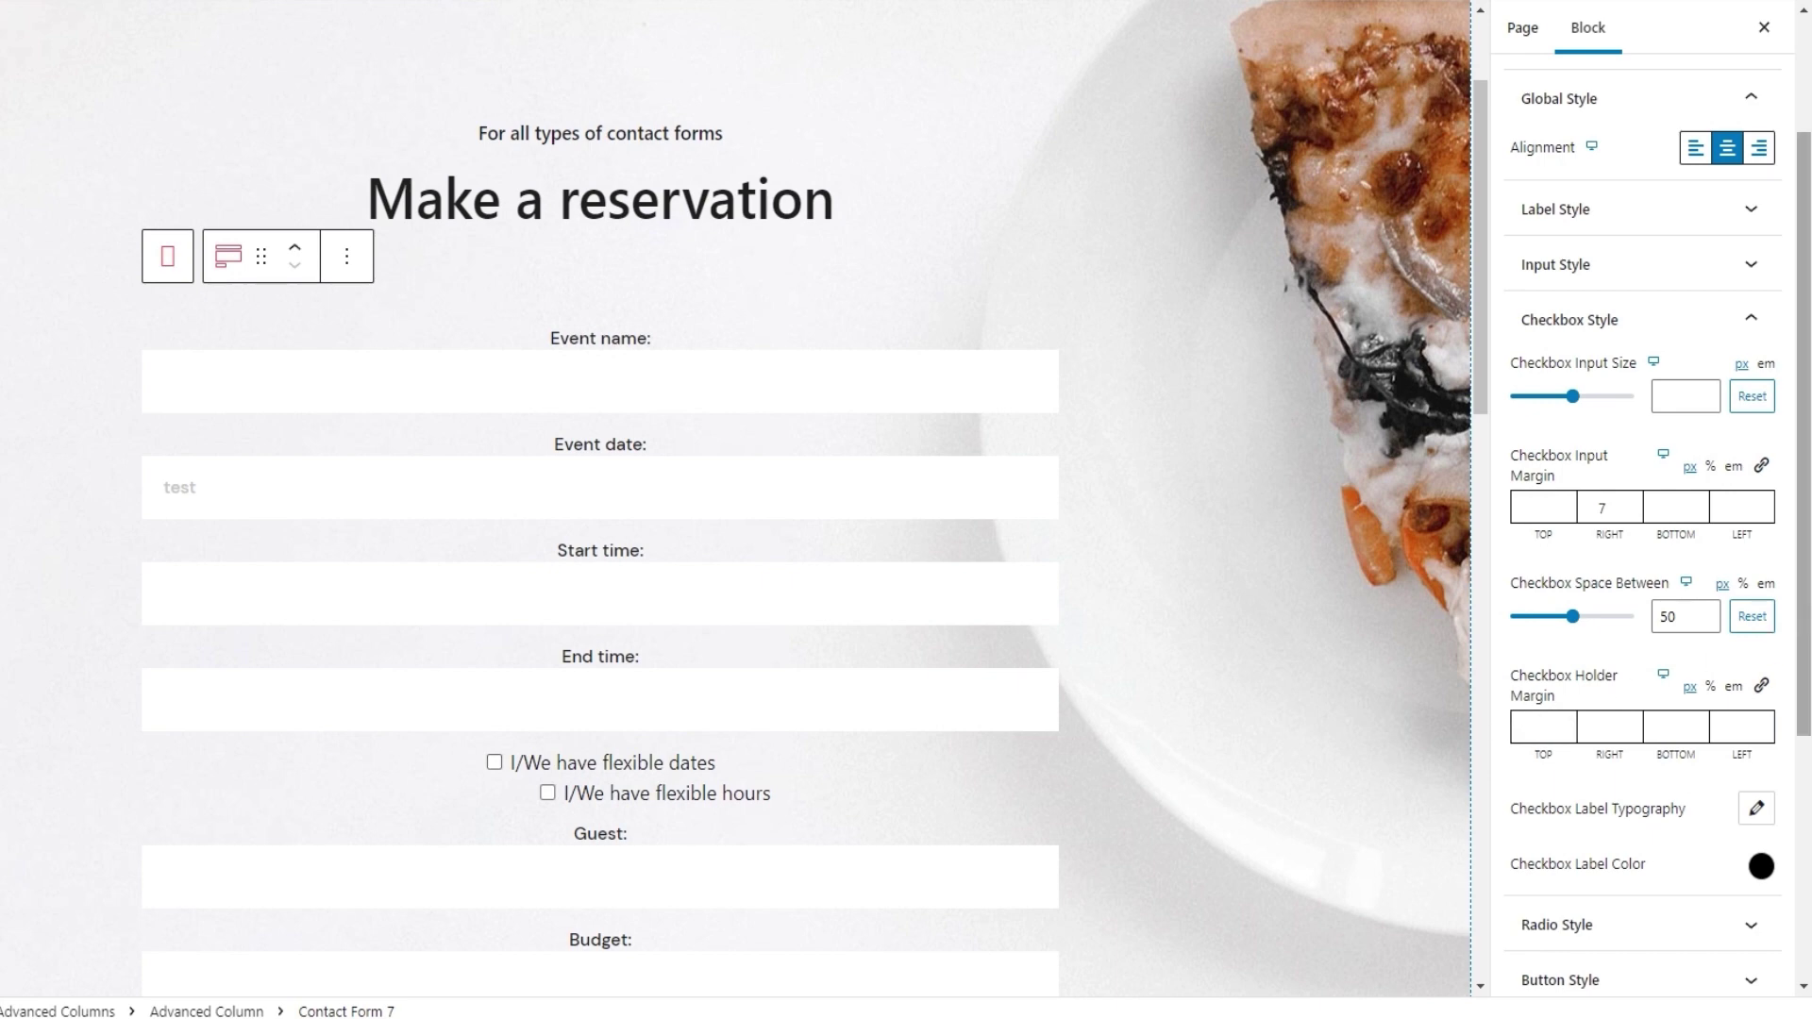
Enter -4 for TOP and 5 for BOTTOM in Checkbox Holder Margin
{"action": "scroll", "coordinate": [1798, 608], "scroll_direction": "down", "scroll_amount": 1}
{"action": "scroll", "coordinate": [618, 564], "scroll_direction": "down", "scroll_amount": 1}
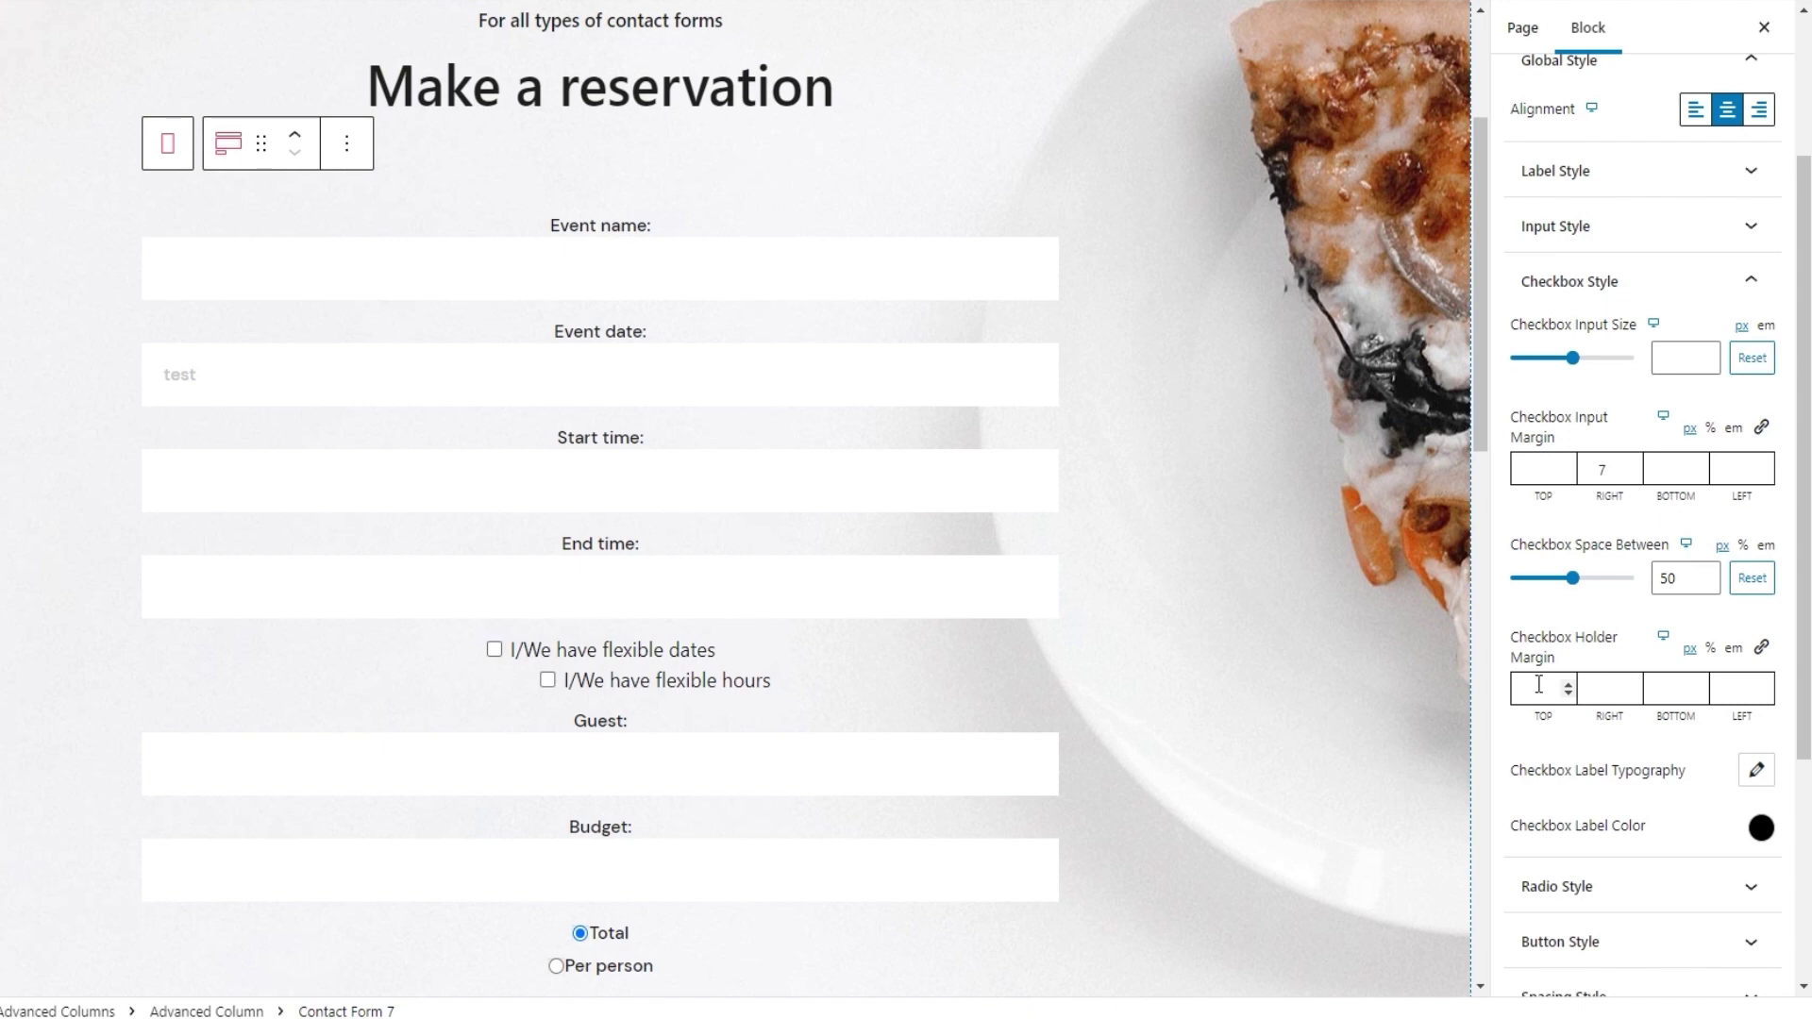
{"action": "left_click", "coordinate": [1539, 686]}
{"action": "type", "text": "-4"}
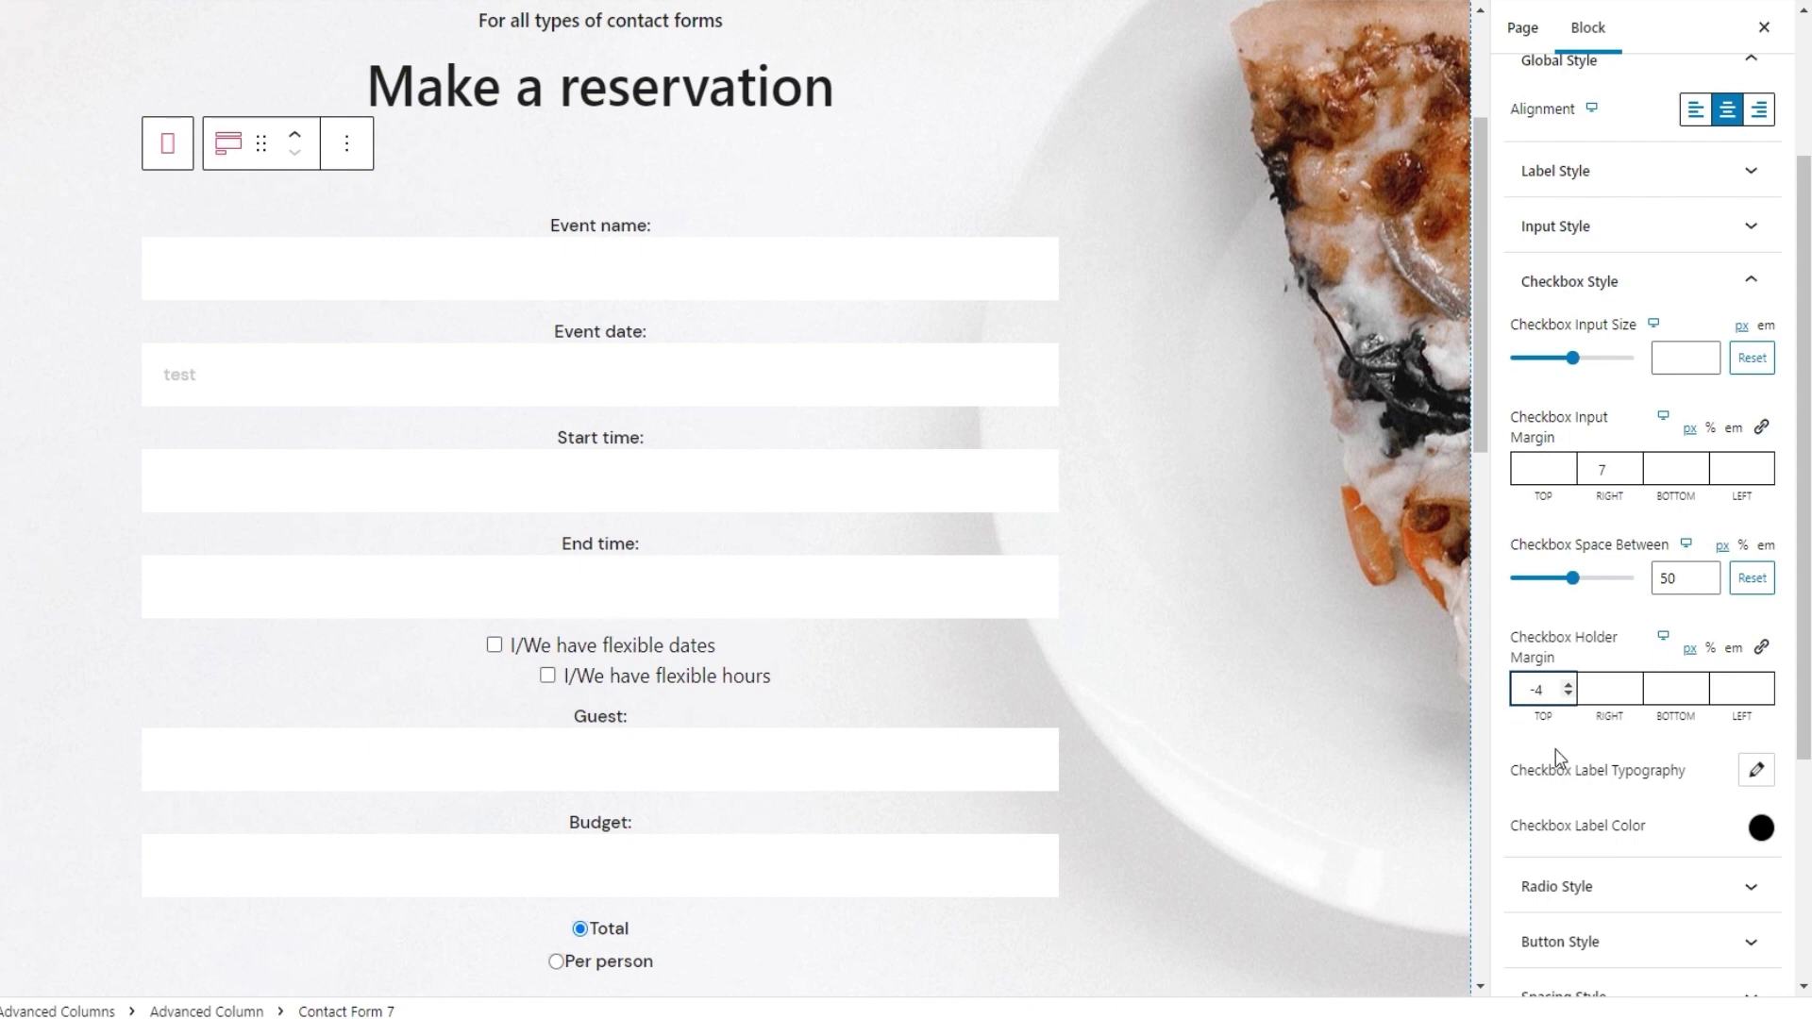
{"action": "left_click", "coordinate": [1672, 688]}
{"action": "type", "text": "5"}
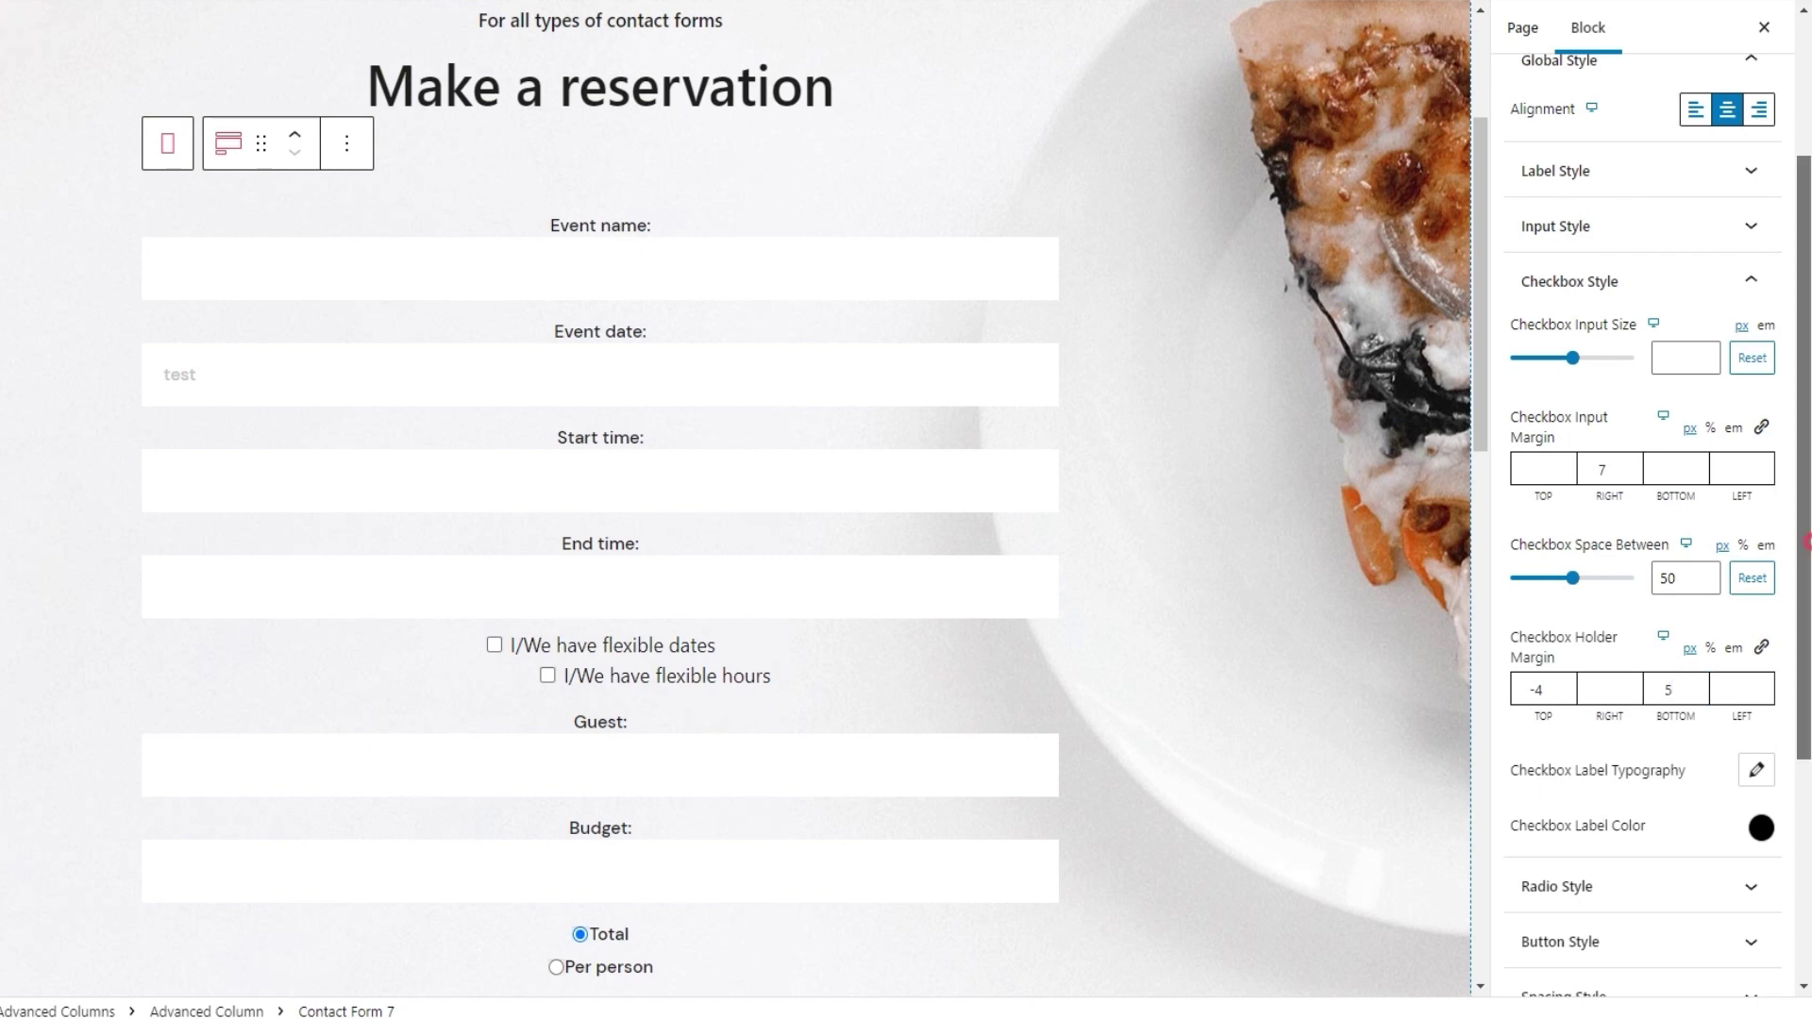
{"action": "scroll", "coordinate": [1641, 567], "scroll_direction": "down", "scroll_amount": 3}
{"action": "scroll", "coordinate": [1764, 582], "scroll_direction": "down", "scroll_amount": 1}
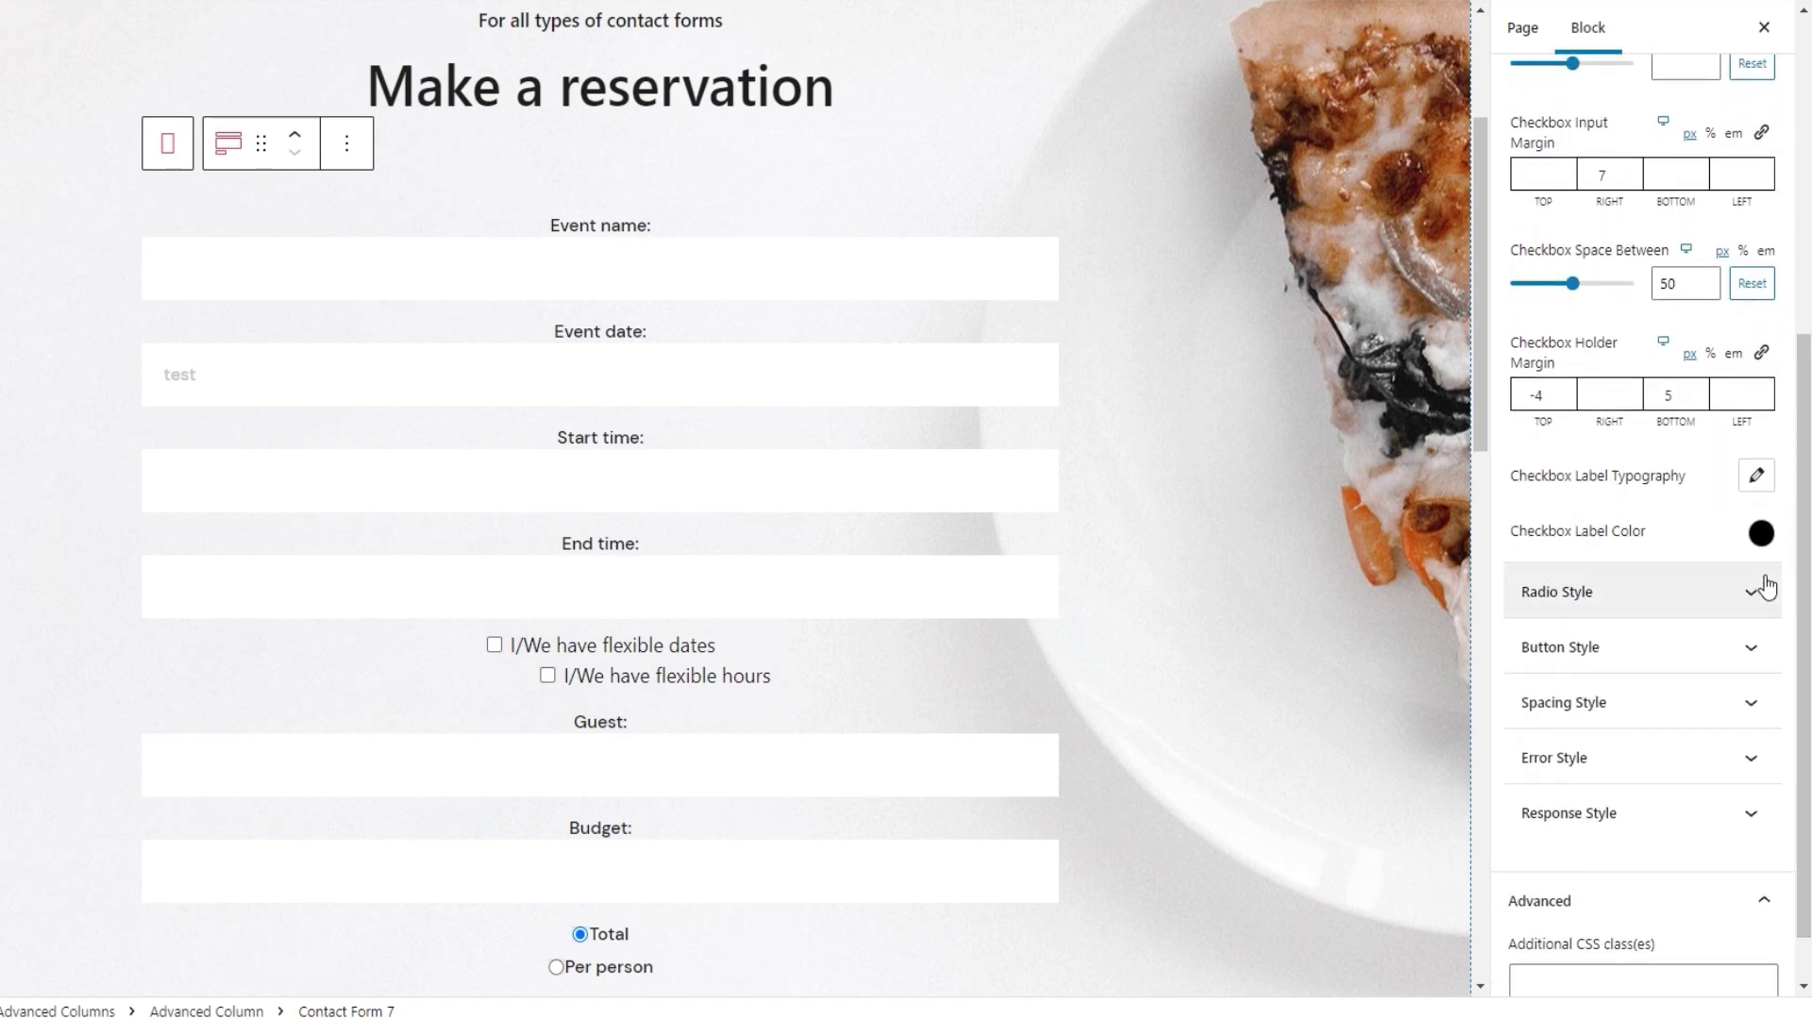
Try red on the checkbox labels, reset them to default black, and collapse Checkbox Style
{"action": "left_click", "coordinate": [1765, 483]}
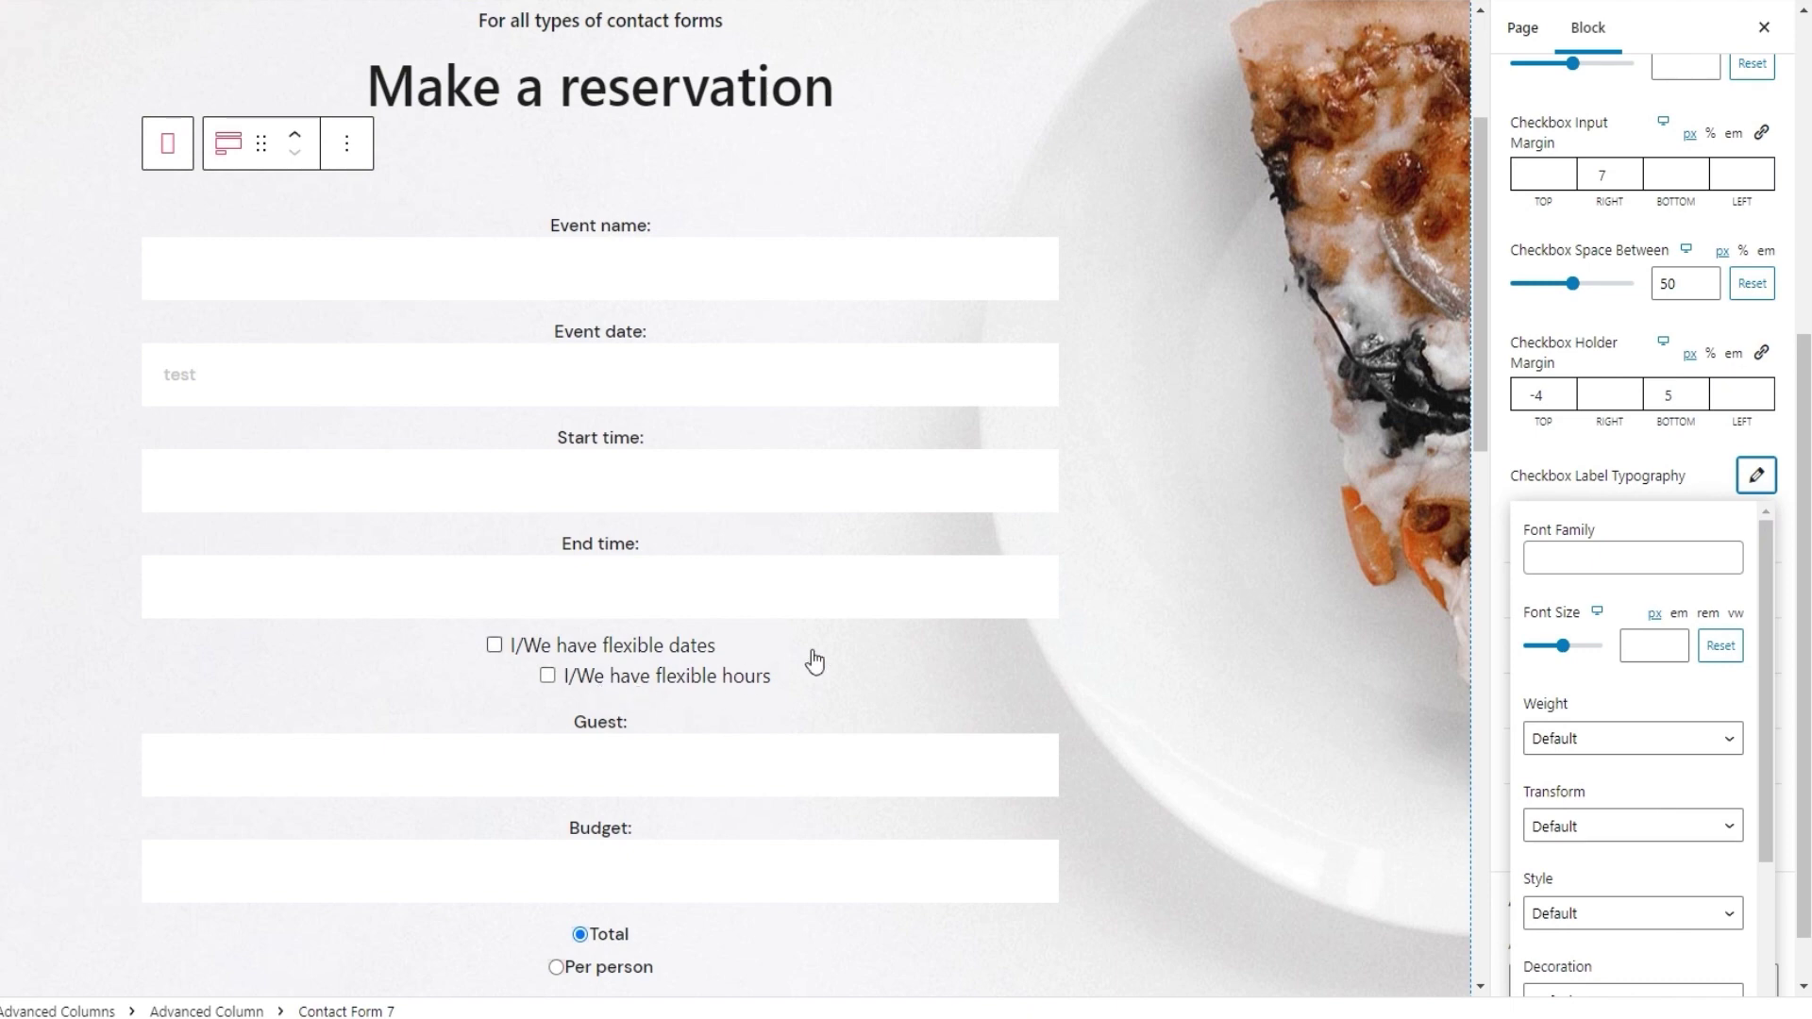
{"action": "left_click_drag", "start_coordinate": [1761, 579], "coordinate": [1751, 757]}
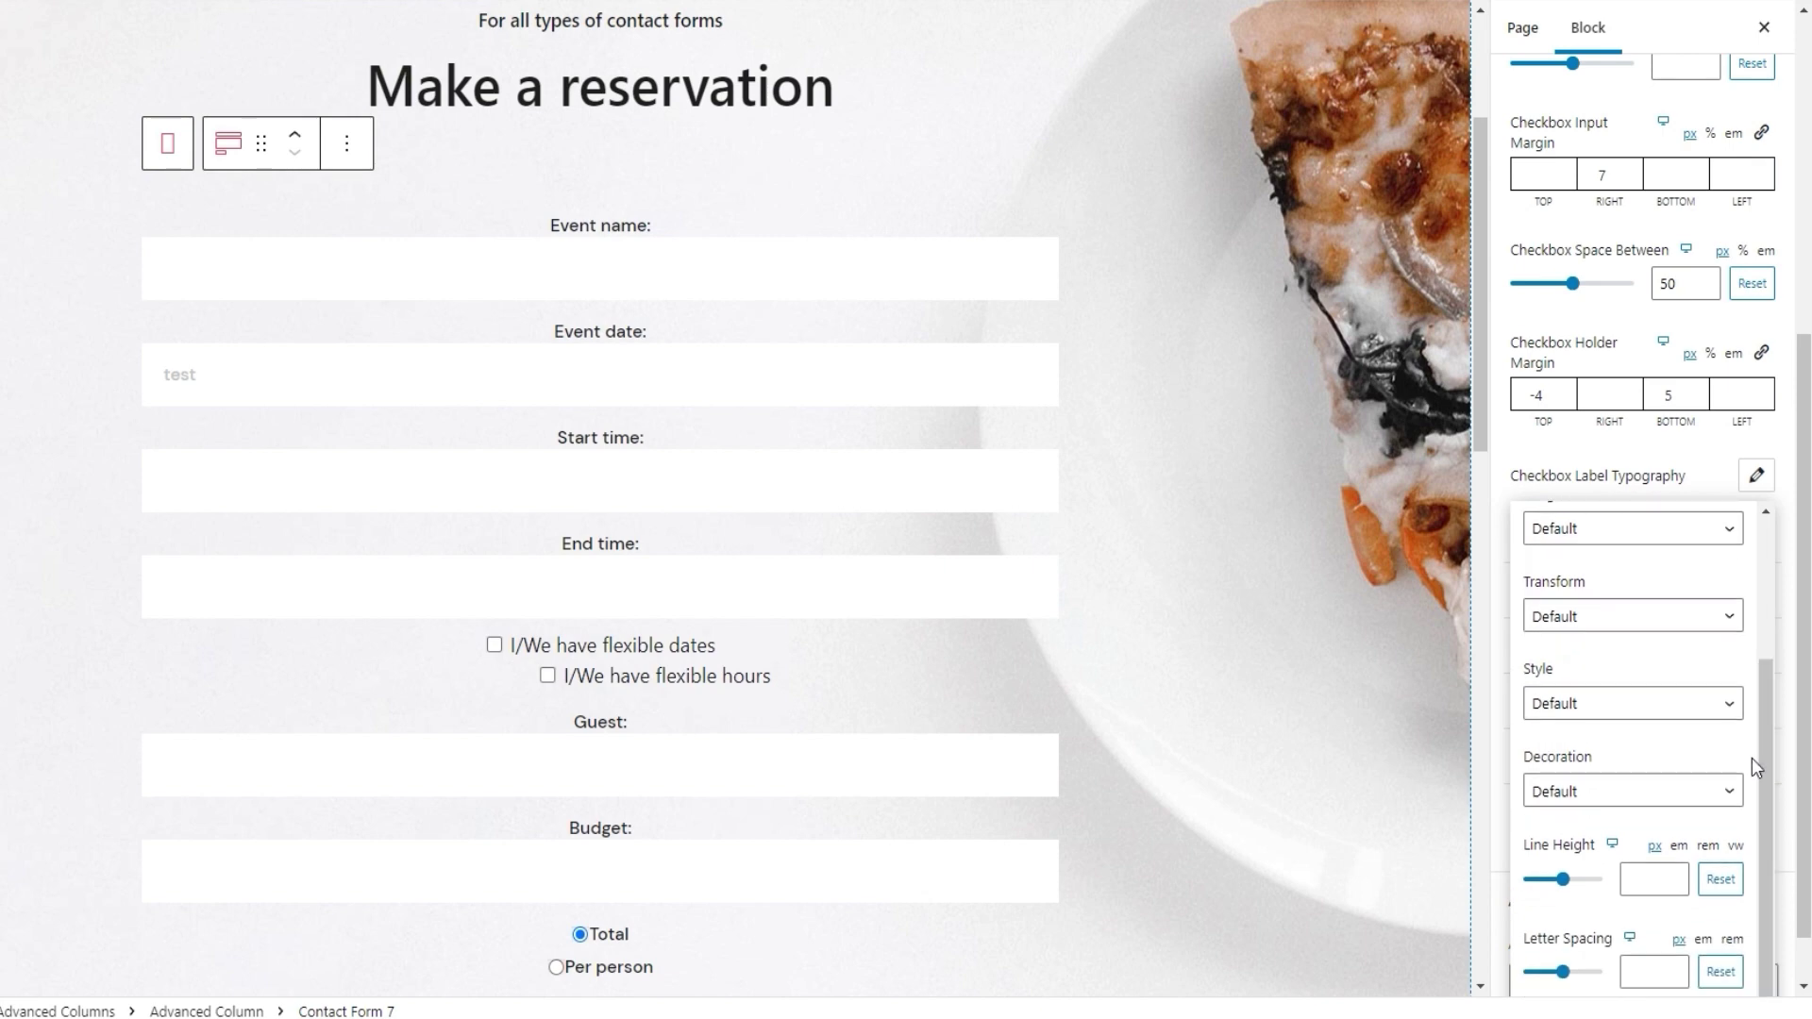
{"action": "left_click", "coordinate": [1756, 479]}
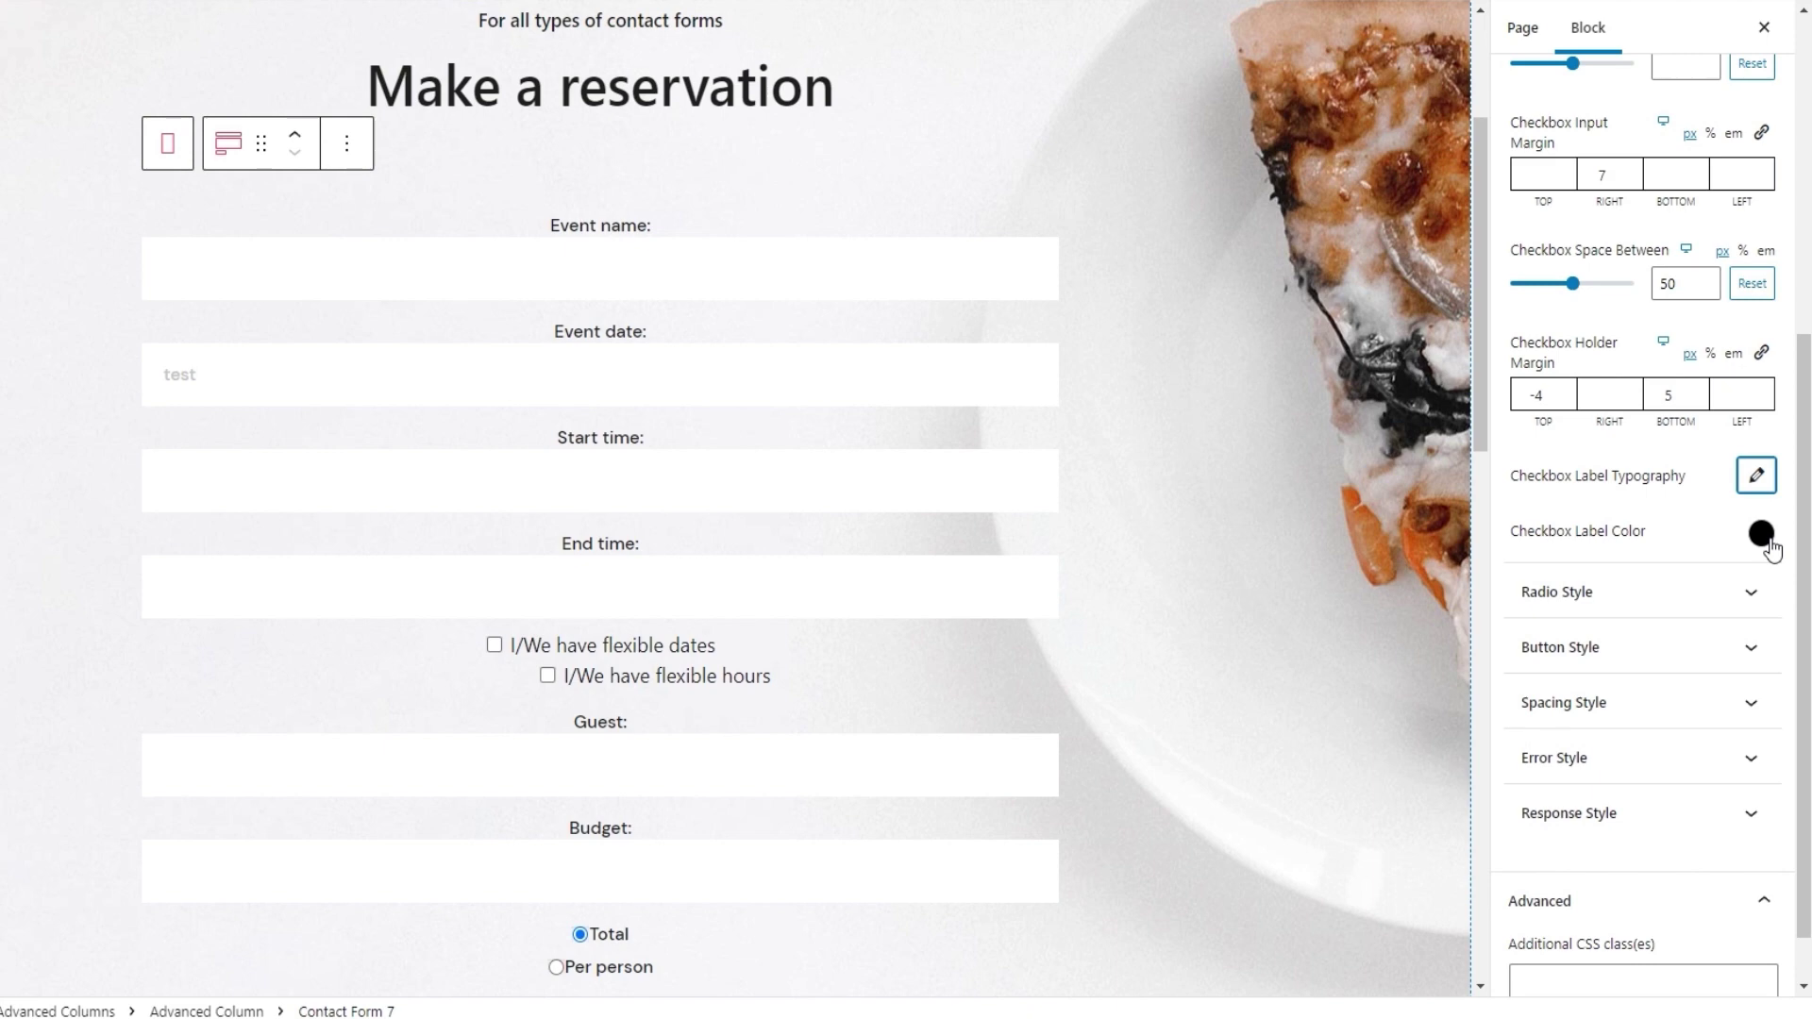
{"action": "left_click", "coordinate": [1761, 534]}
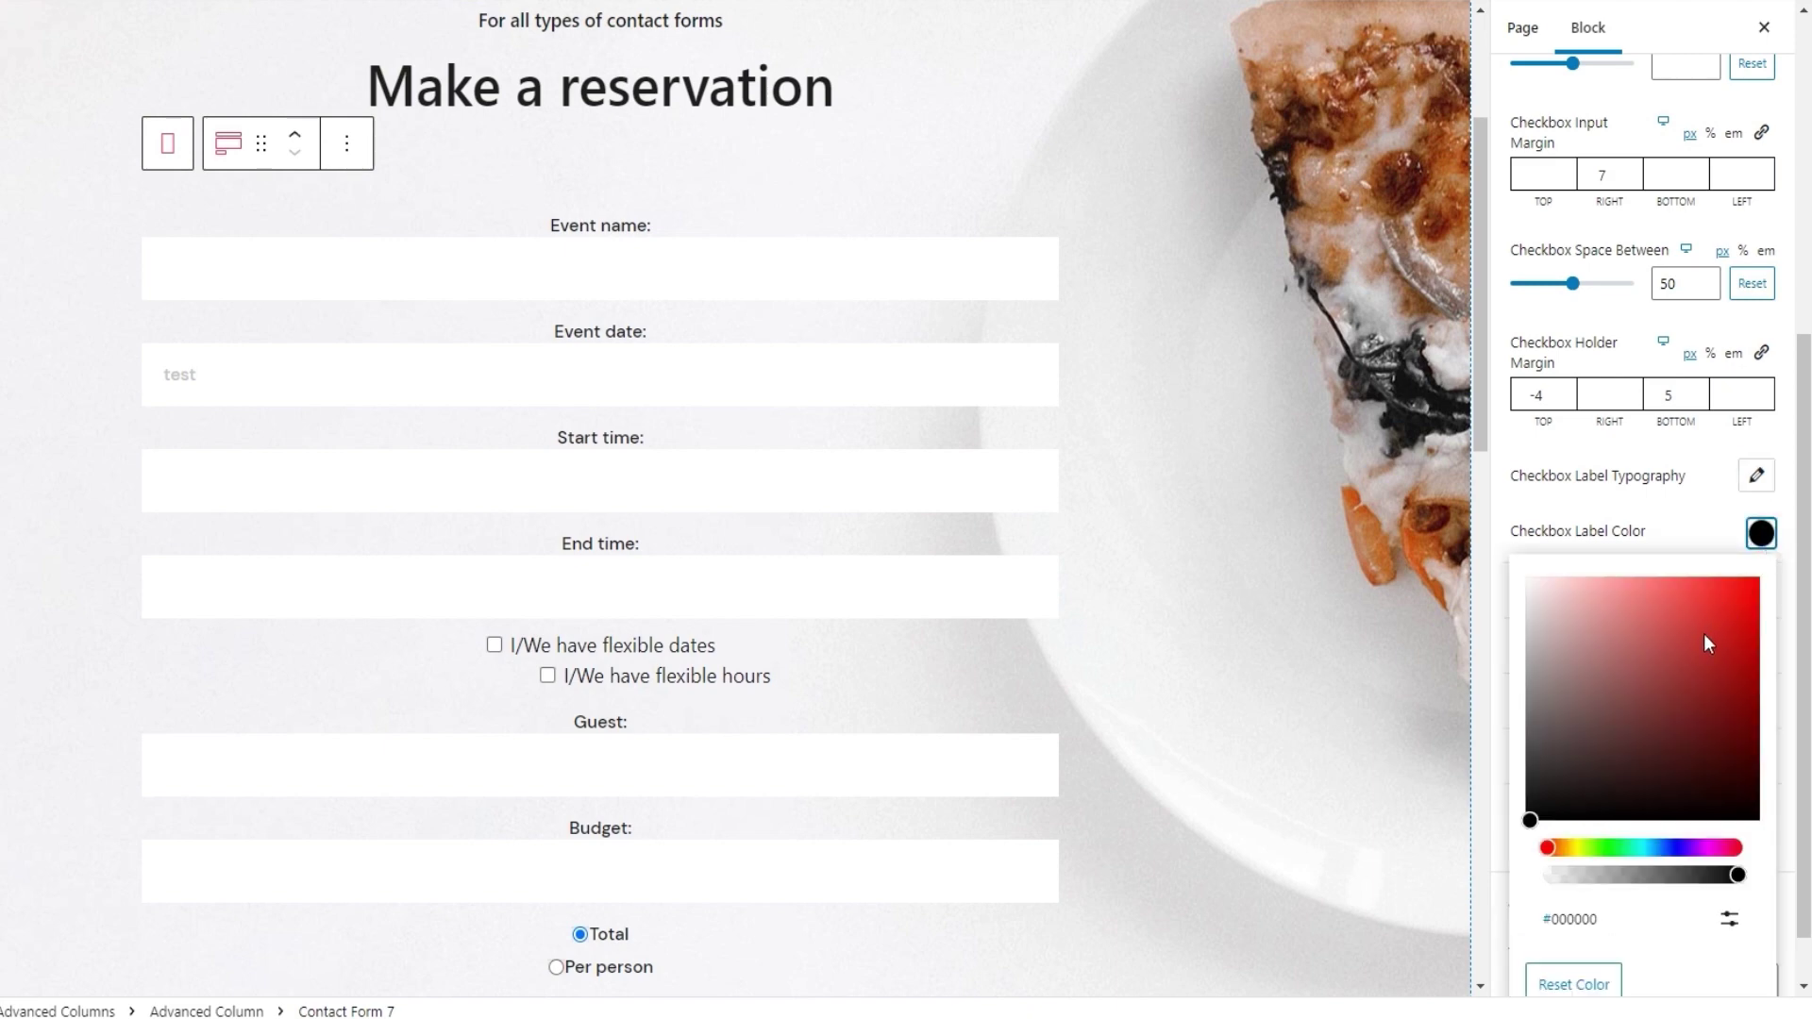
{"action": "left_click_drag", "start_coordinate": [1702, 632], "coordinate": [1674, 619]}
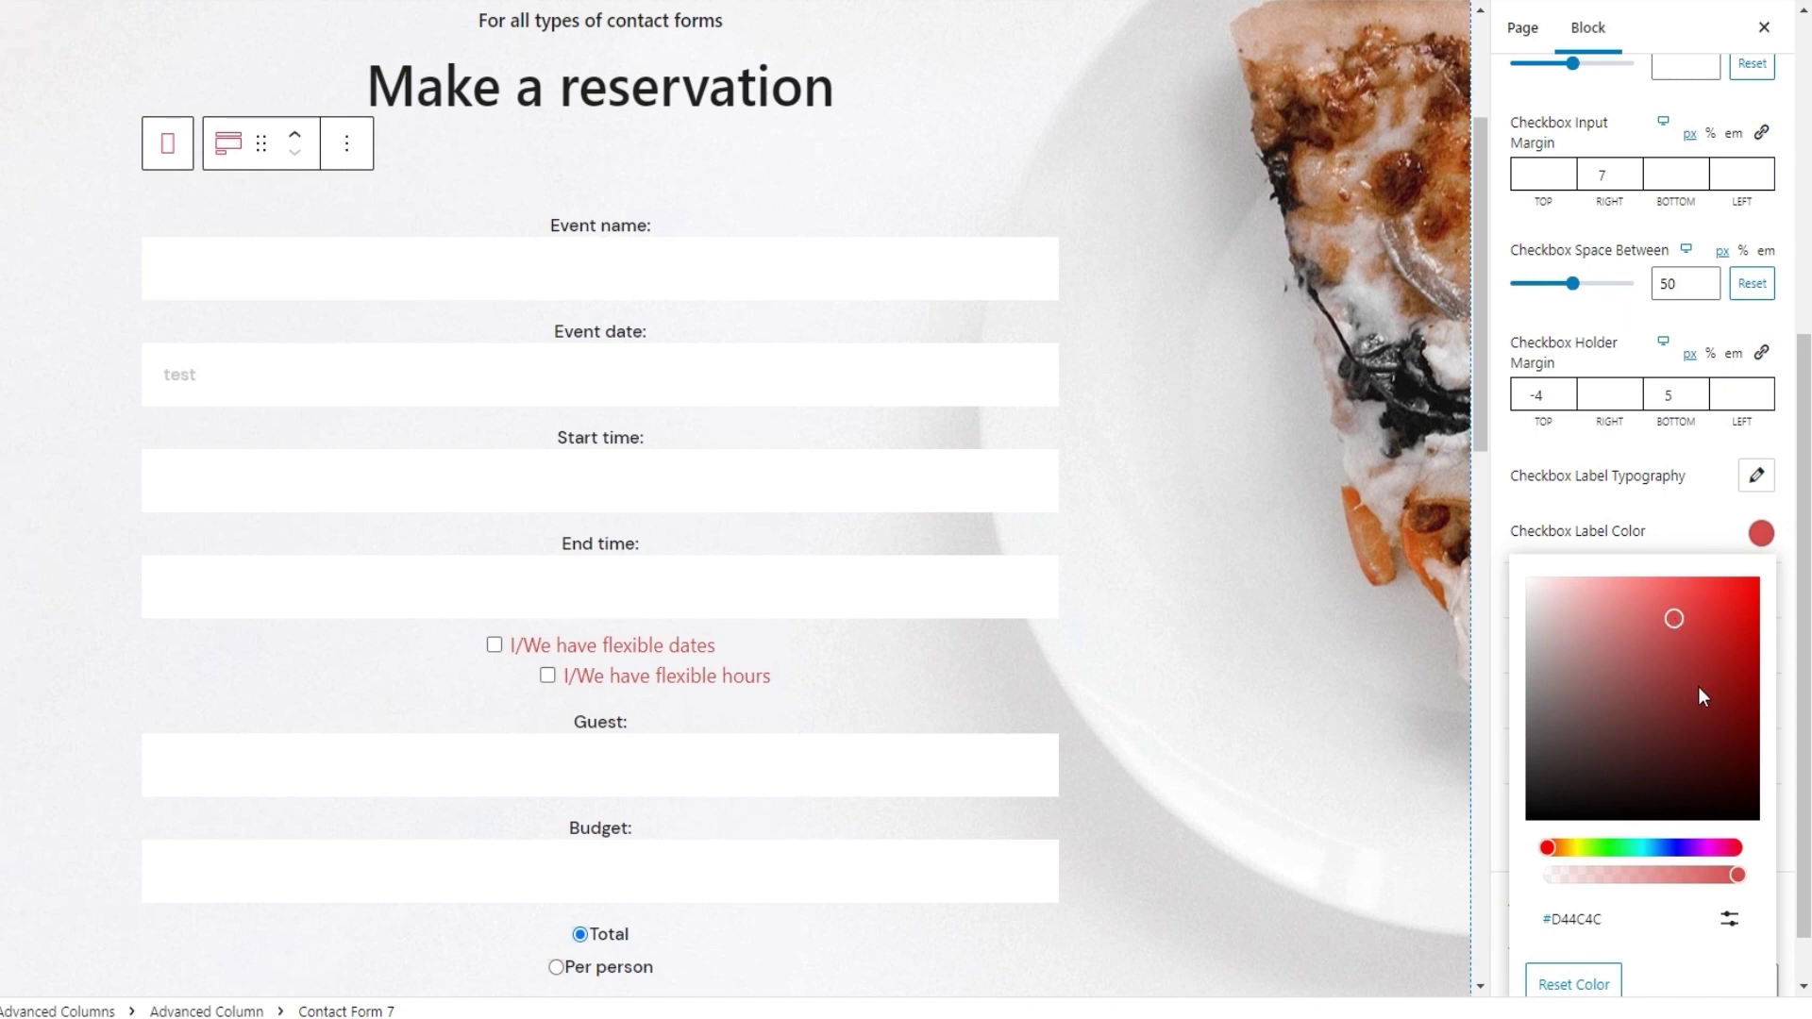
{"action": "left_click", "coordinate": [1578, 973]}
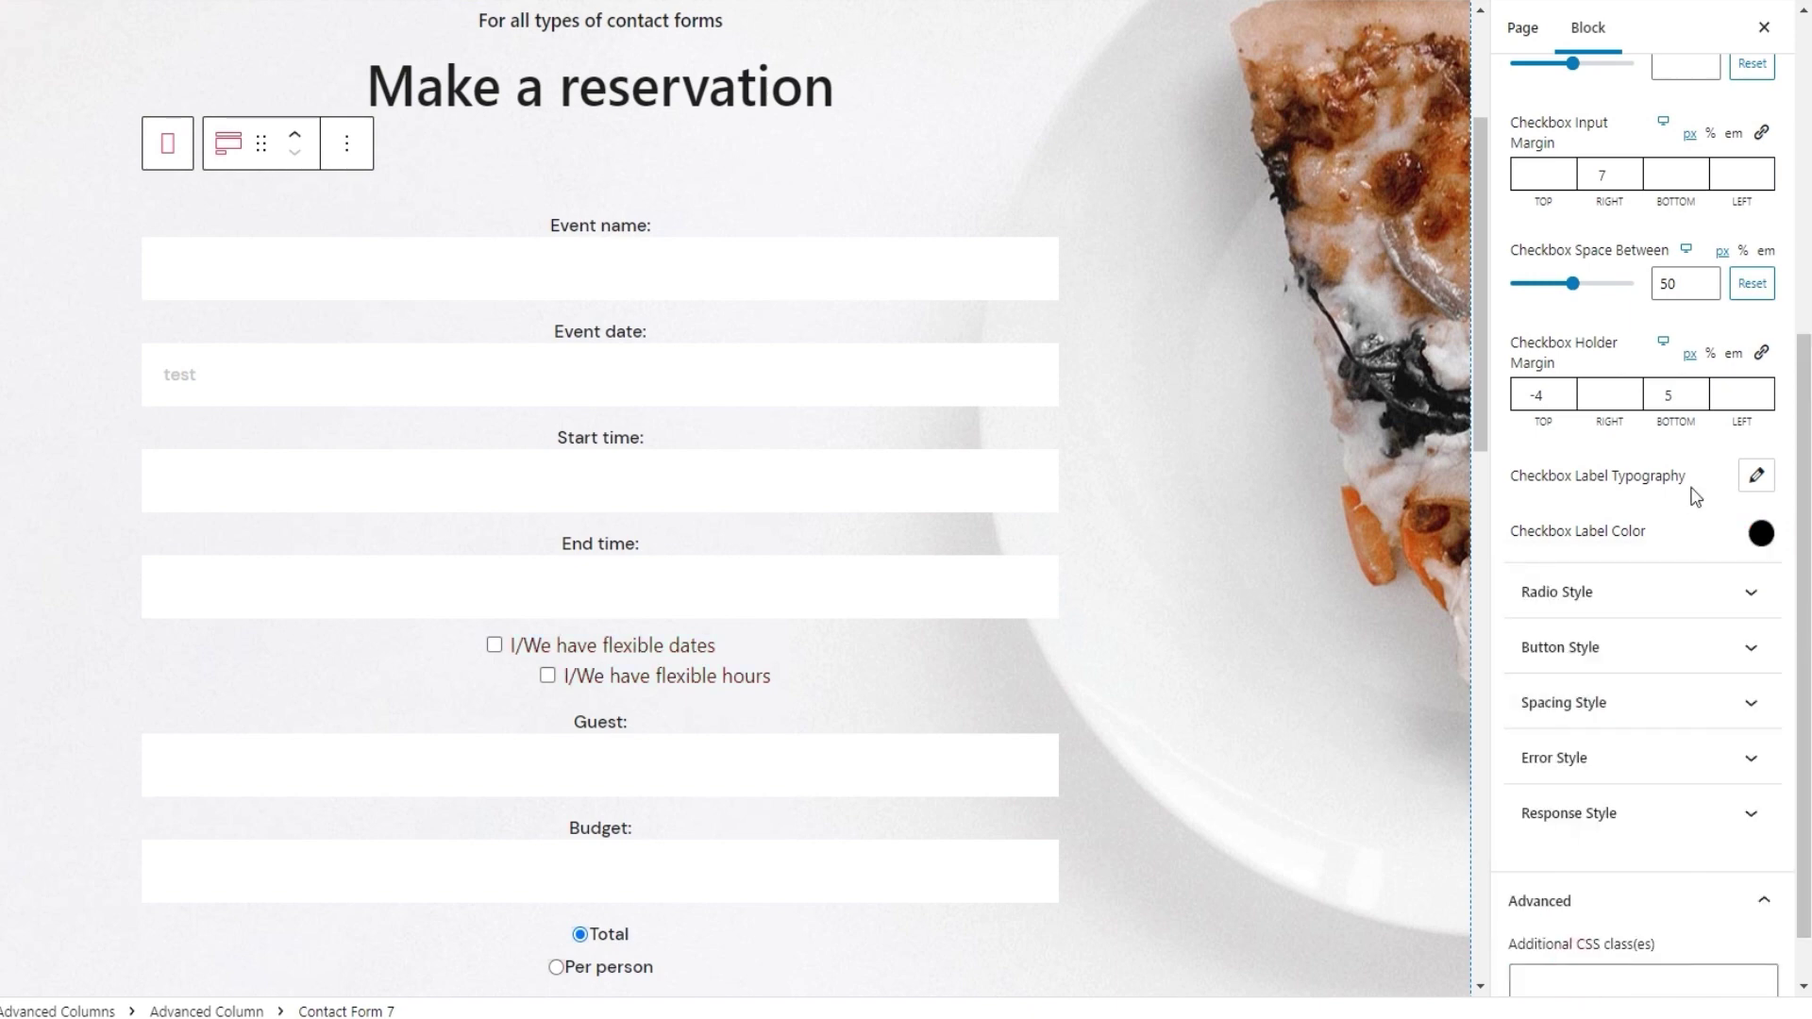
{"action": "scroll", "coordinate": [1694, 495], "scroll_direction": "up", "scroll_amount": 5}
{"action": "left_click", "coordinate": [1625, 436]}
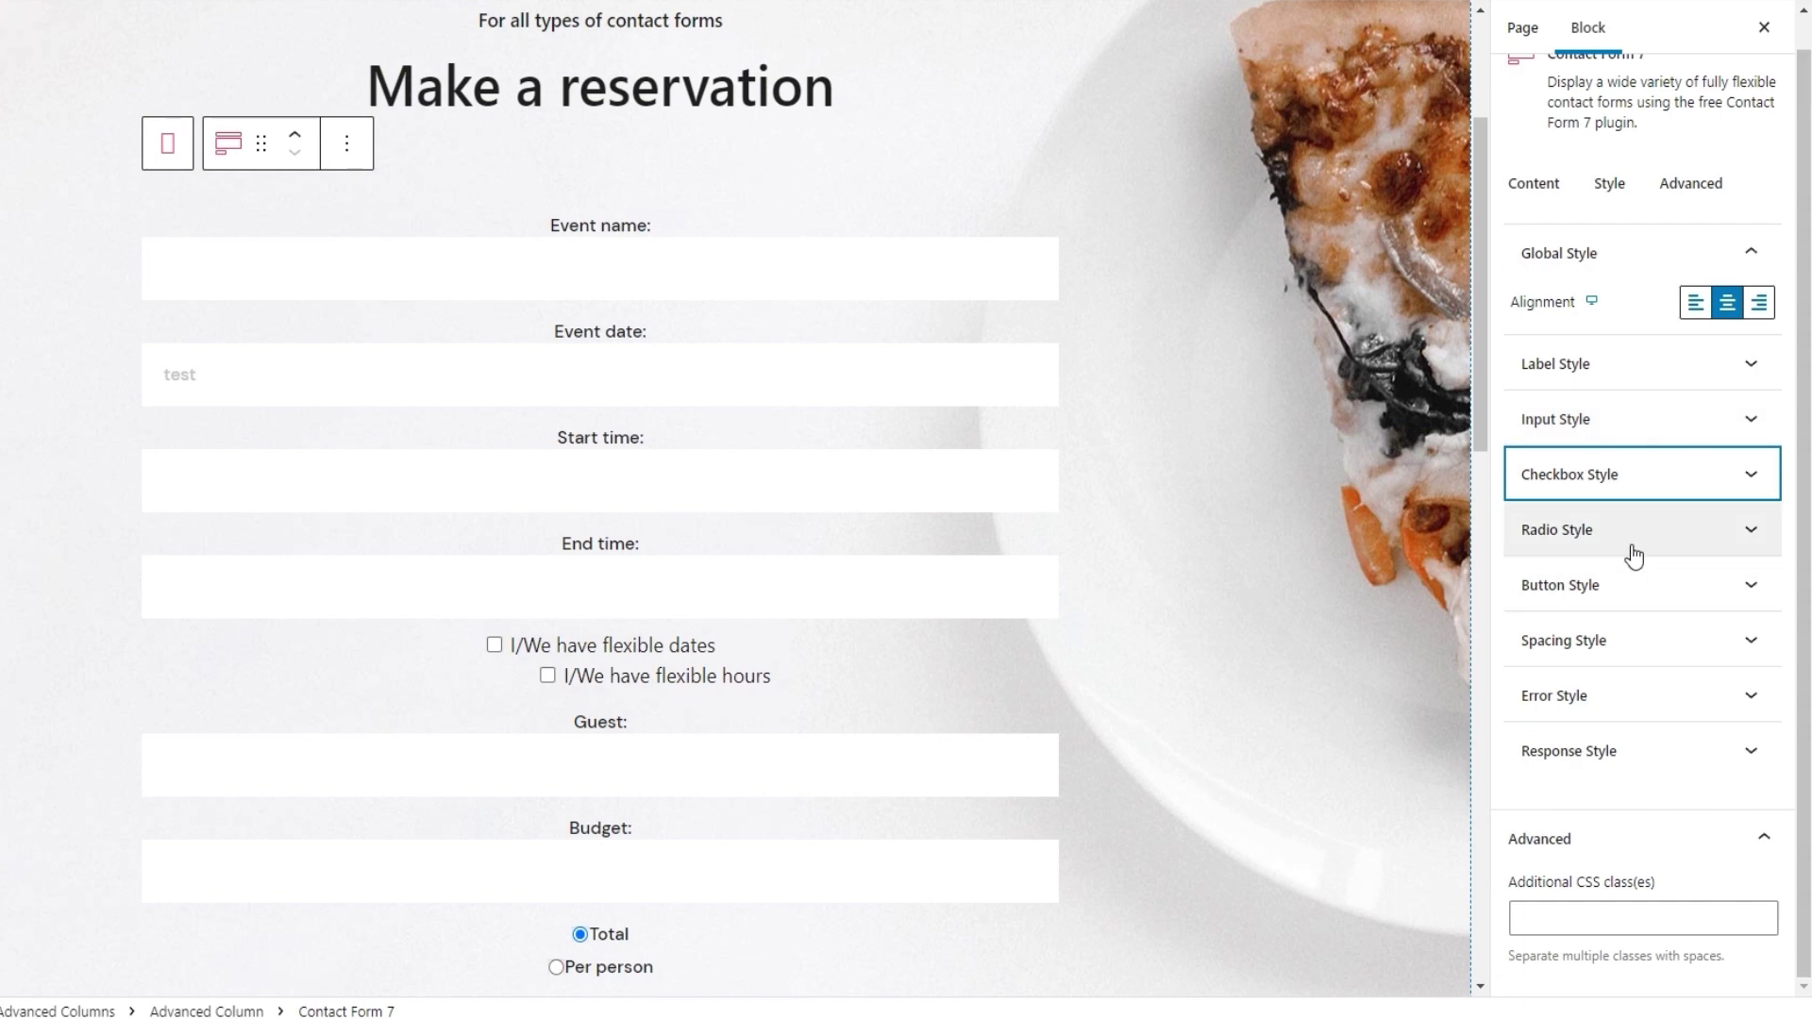
Expand Radio Style and try a Radio Input Size of 20, then reset it
{"action": "left_click", "coordinate": [1633, 531]}
{"action": "left_click_drag", "start_coordinate": [1804, 444], "coordinate": [1803, 581]}
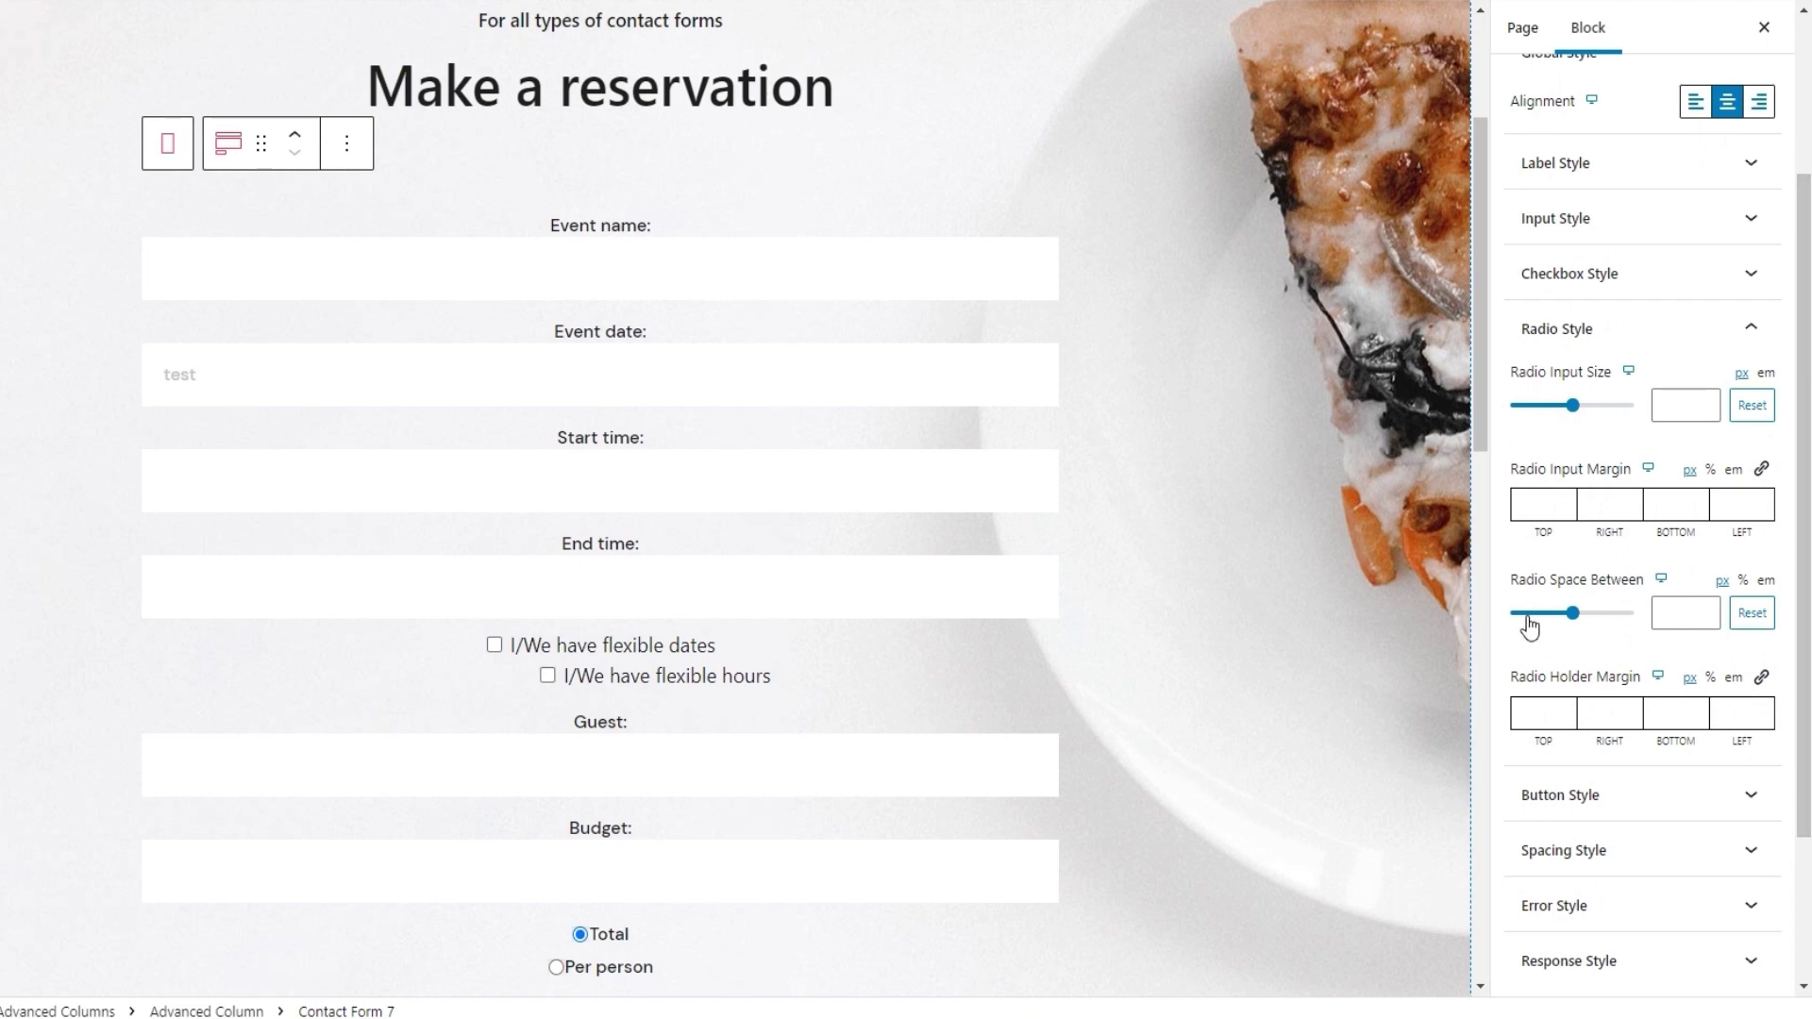
{"action": "scroll", "coordinate": [1484, 522], "scroll_direction": "down", "scroll_amount": 2}
{"action": "scroll", "coordinate": [1486, 522], "scroll_direction": "down", "scroll_amount": 4}
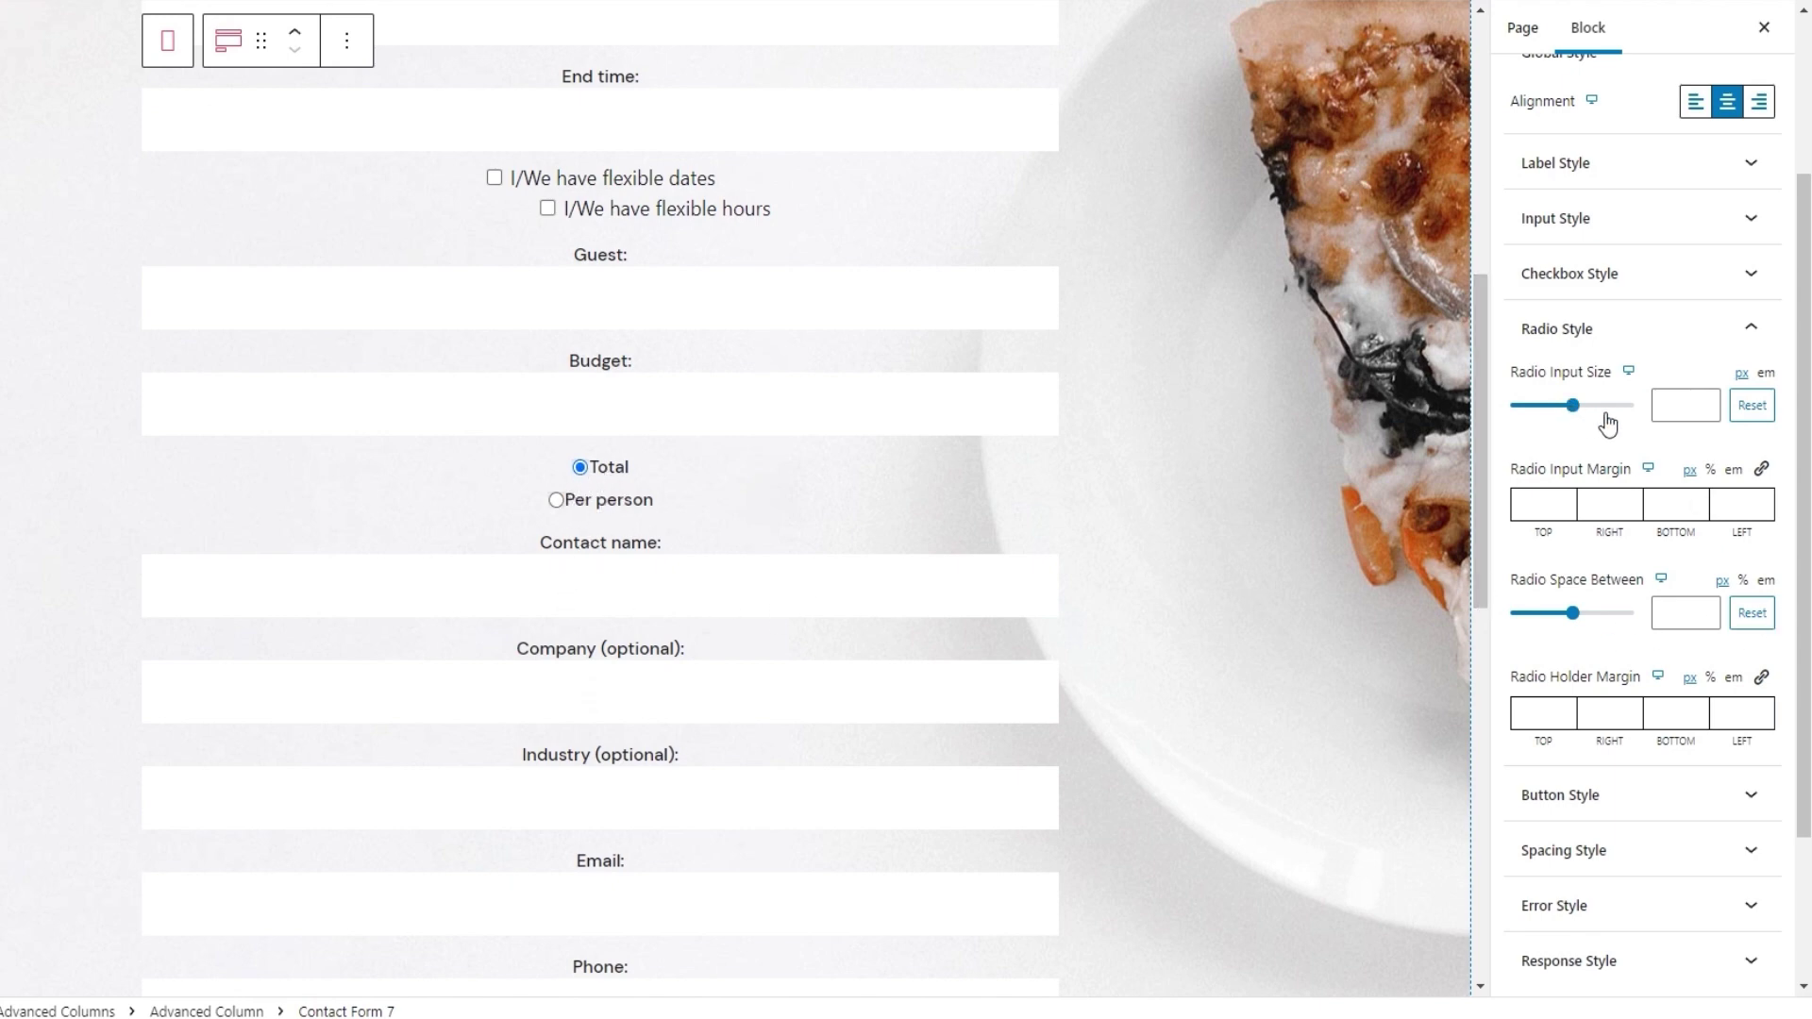
{"action": "left_click", "coordinate": [1666, 409]}
{"action": "type", "text": "20"}
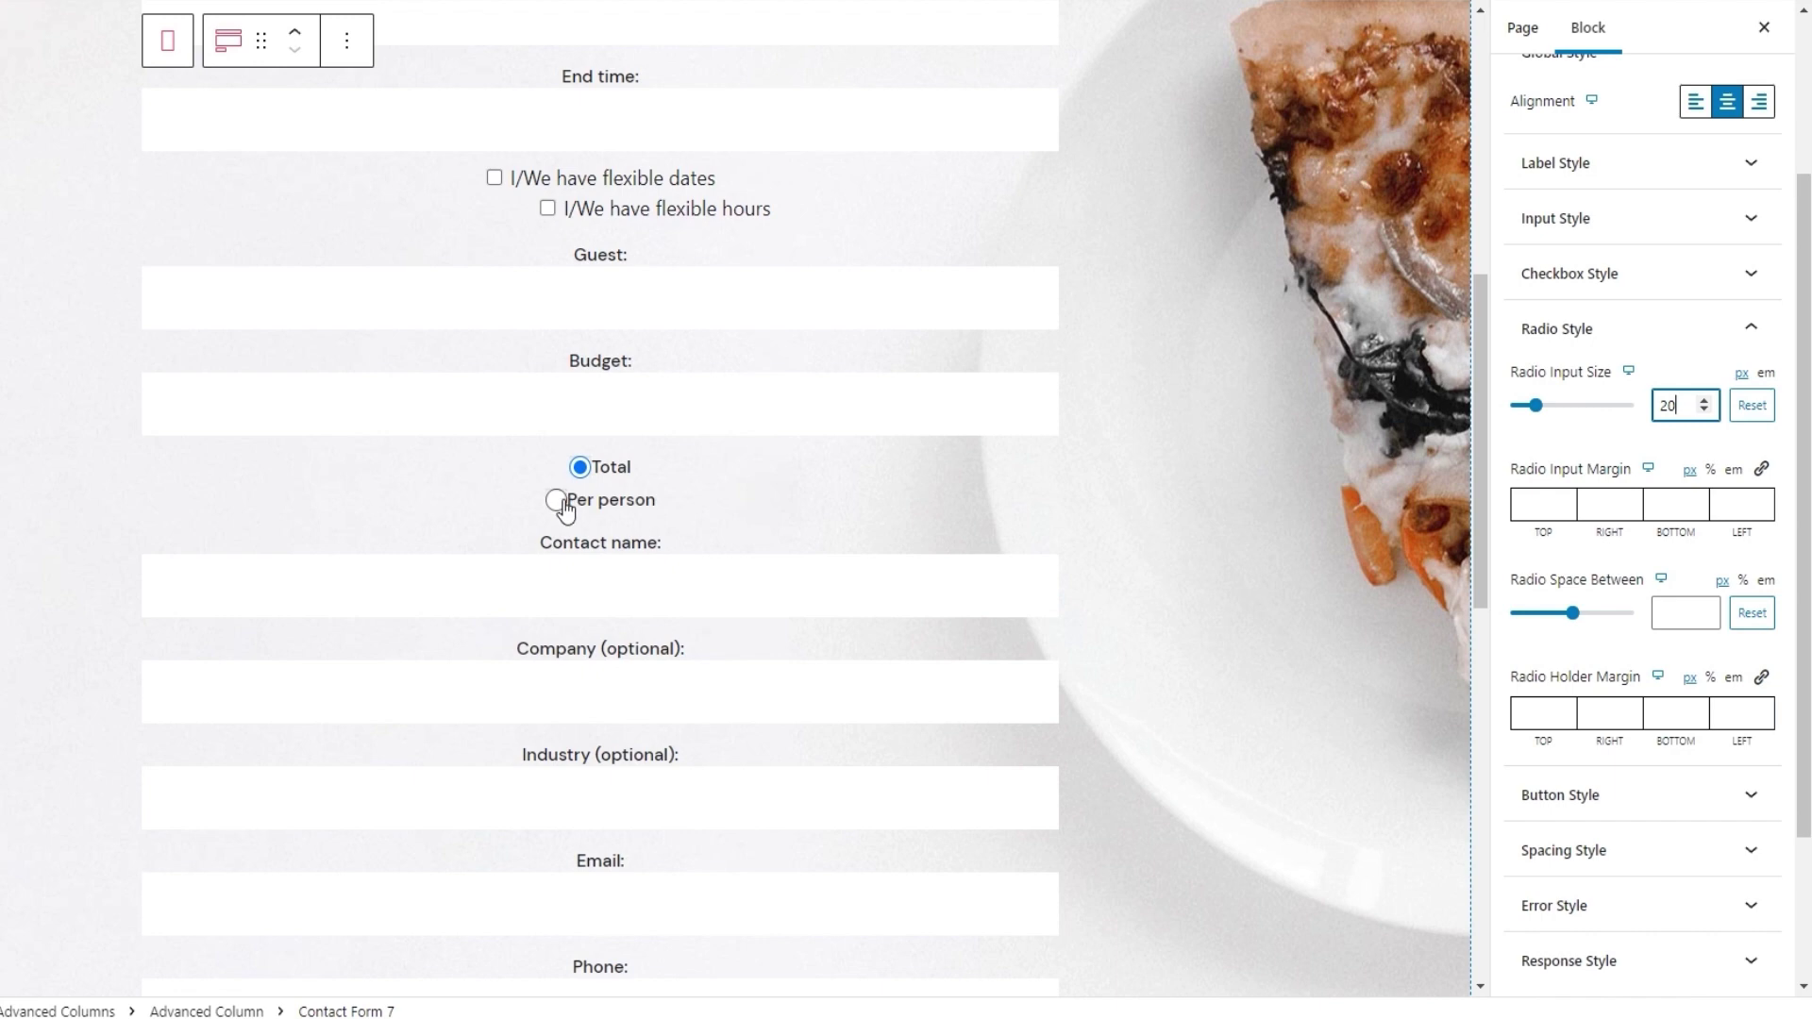
{"action": "left_click", "coordinate": [1741, 411]}
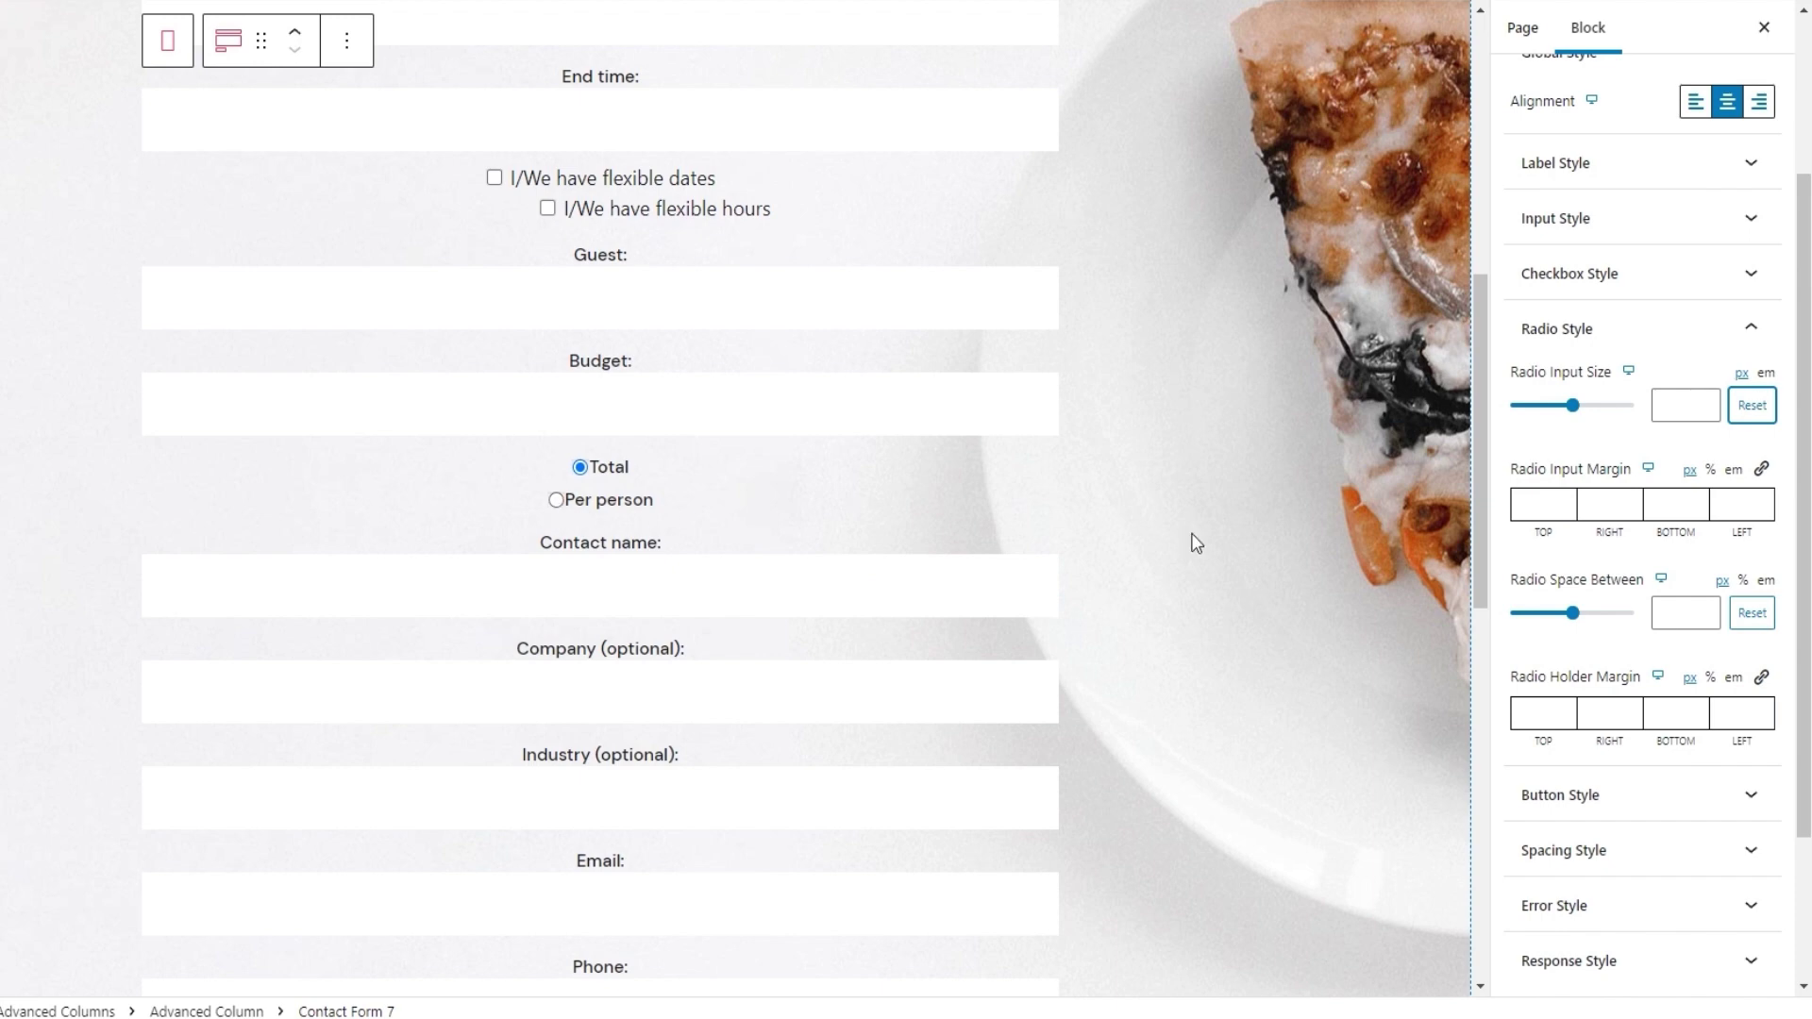
Set Radio Input Margin Right to 7 and Radio Space Between to 24
{"action": "left_click", "coordinate": [1593, 504]}
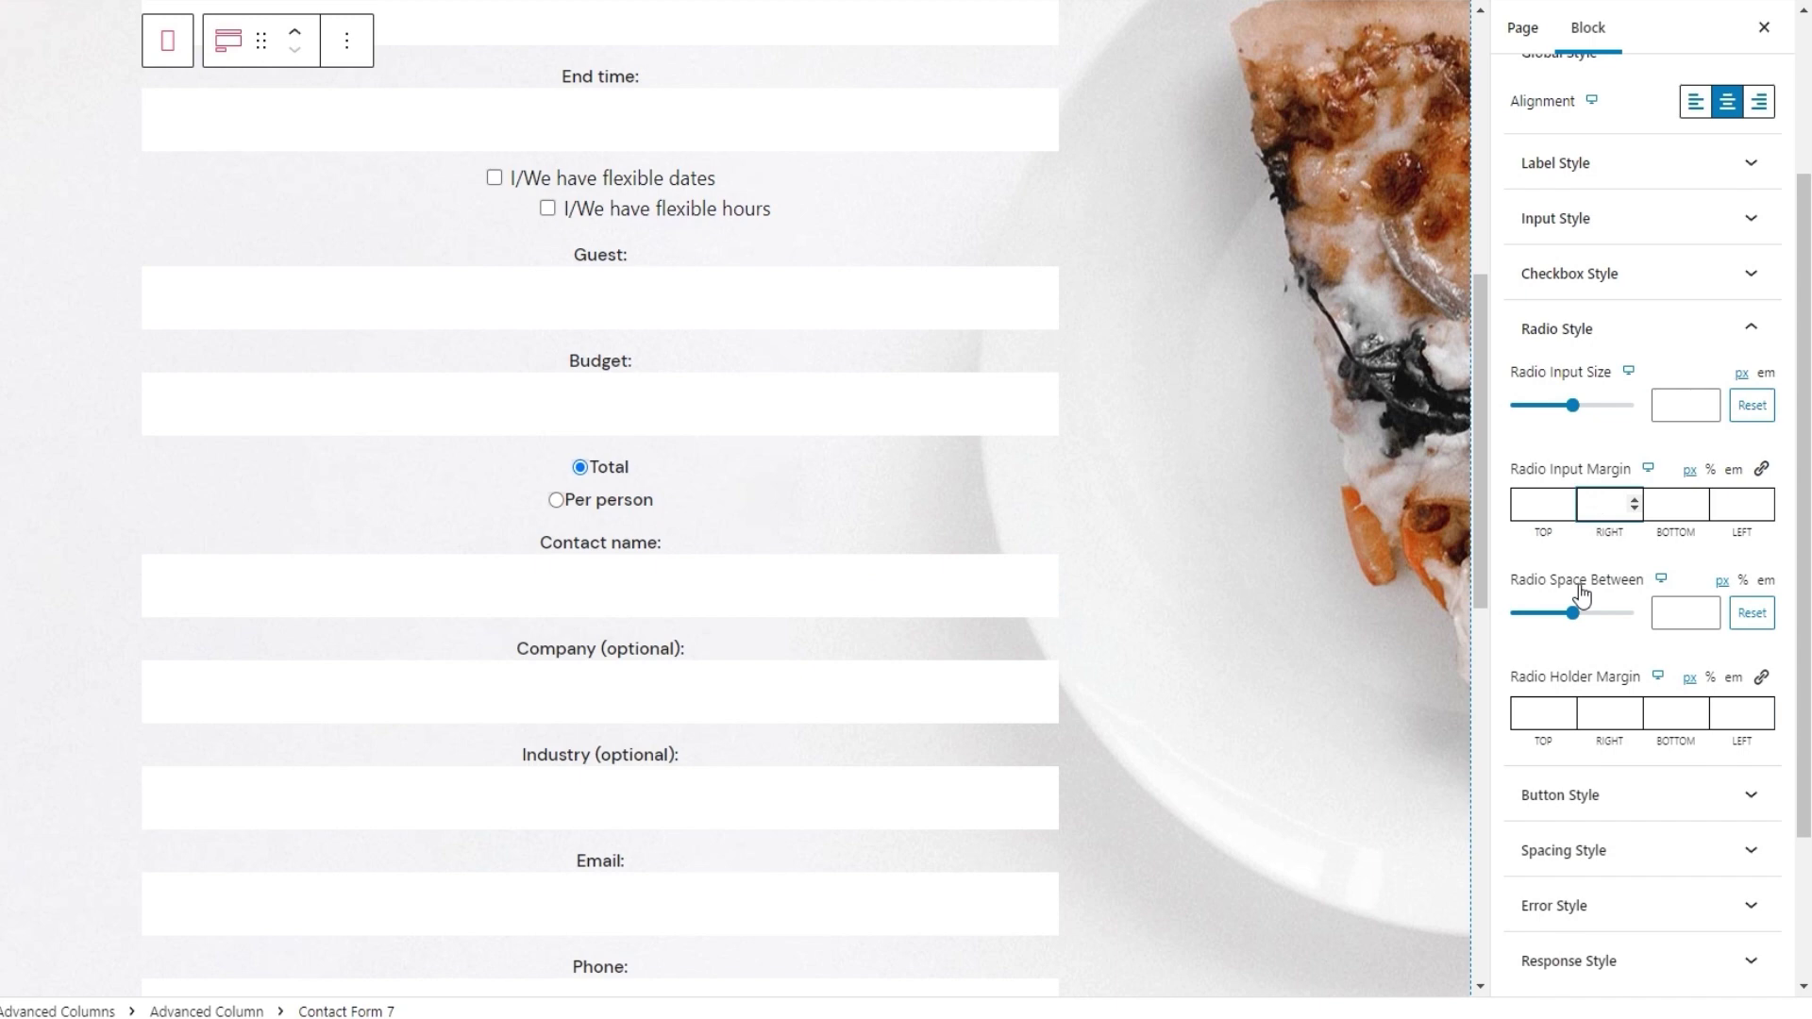
{"action": "type", "text": "7"}
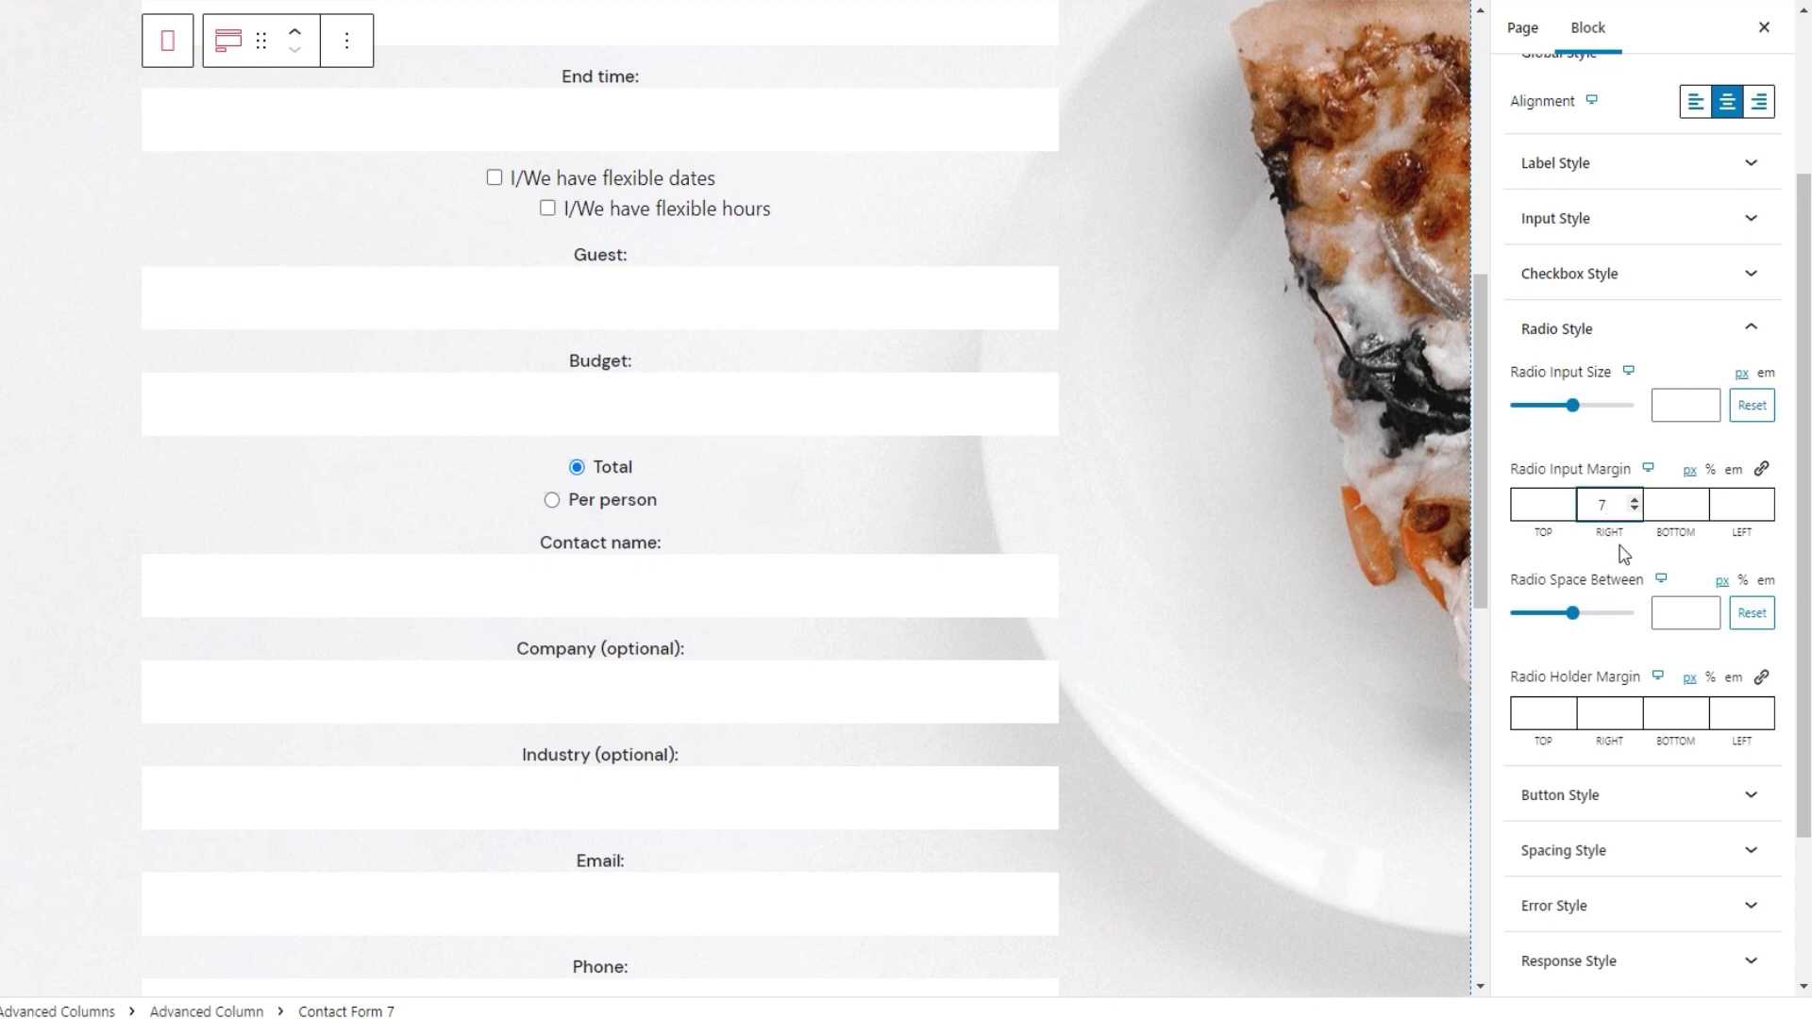
{"action": "left_click", "coordinate": [1664, 613]}
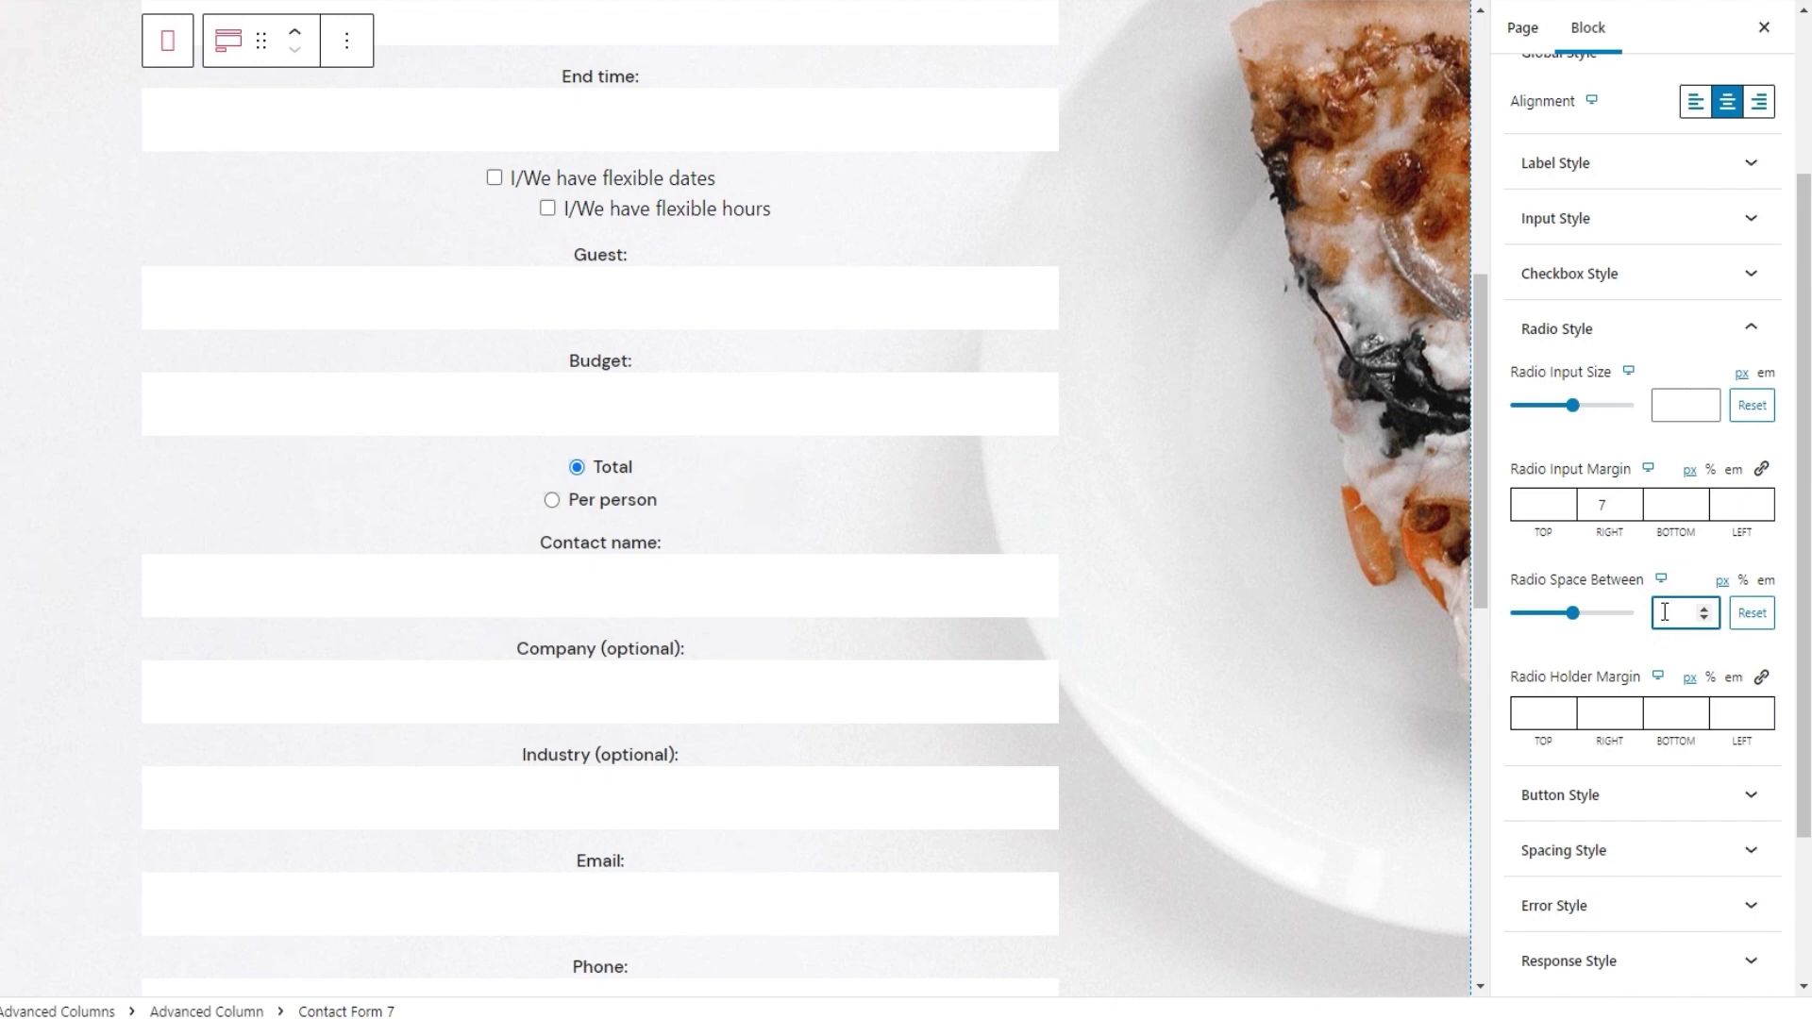
{"action": "type", "text": "24"}
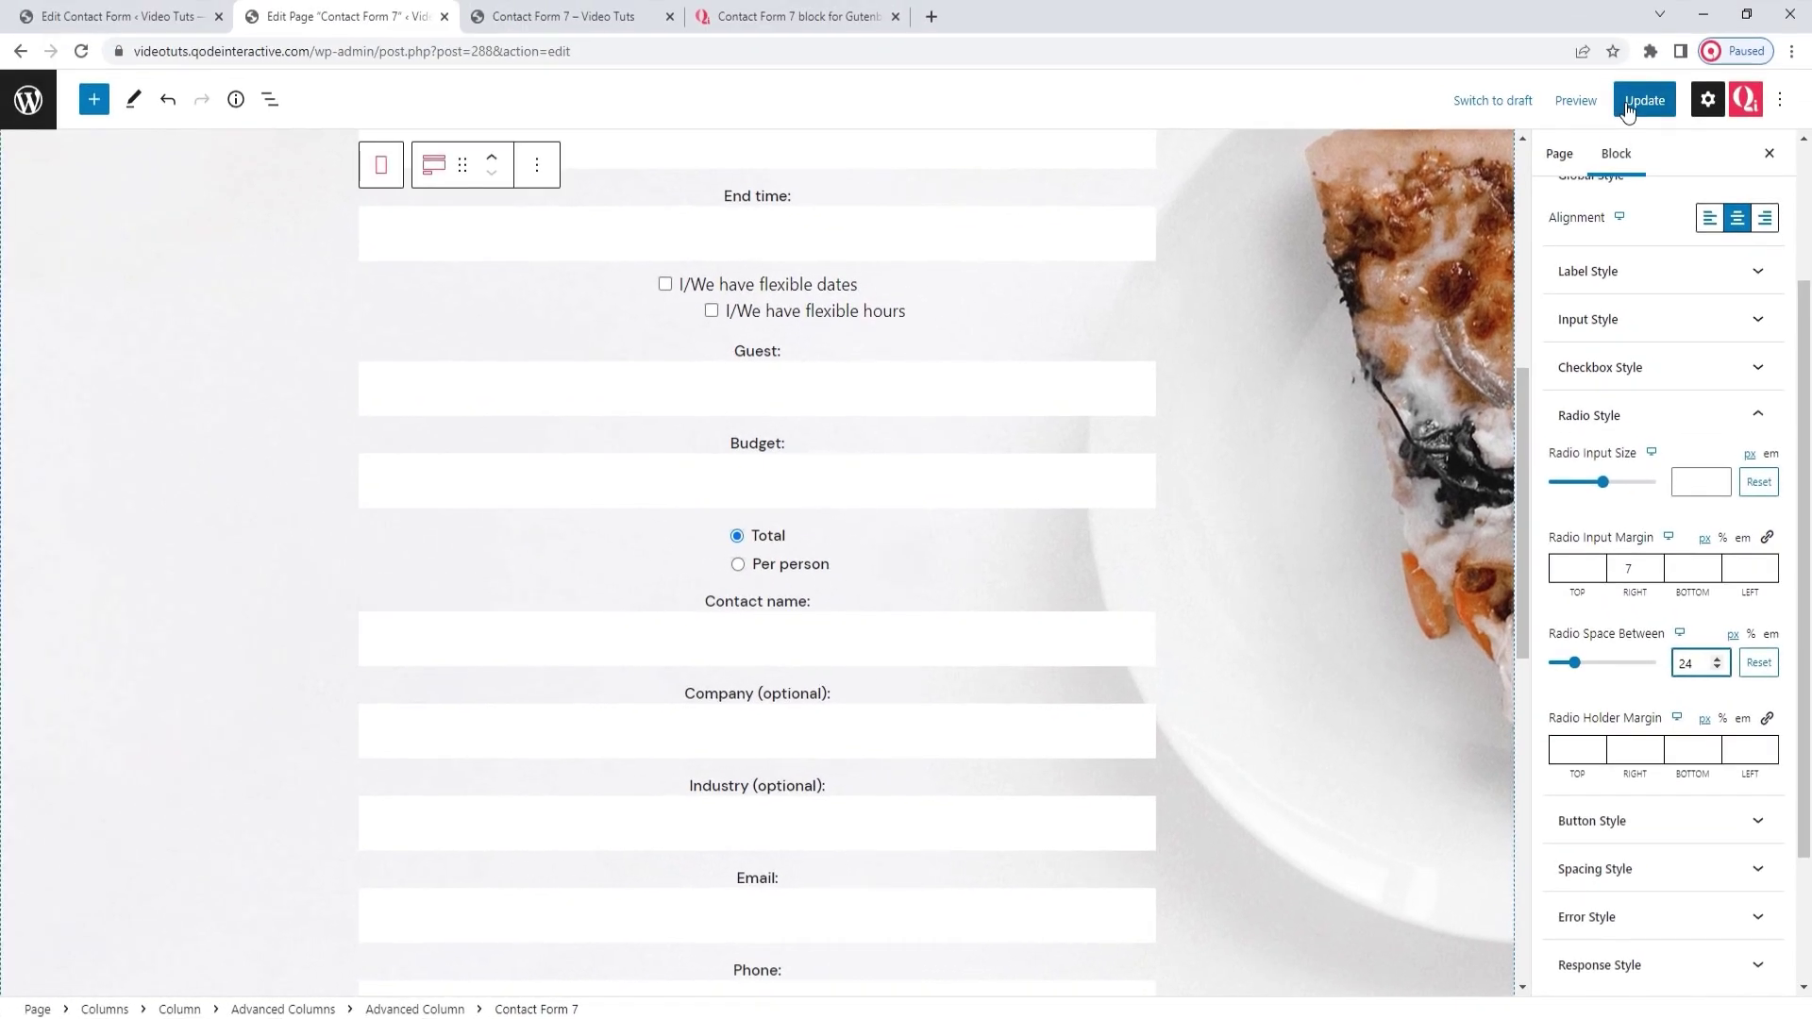
Update the page, reload the preview to see the spaced radio options, then return to the editor
{"action": "left_click", "coordinate": [1628, 103]}
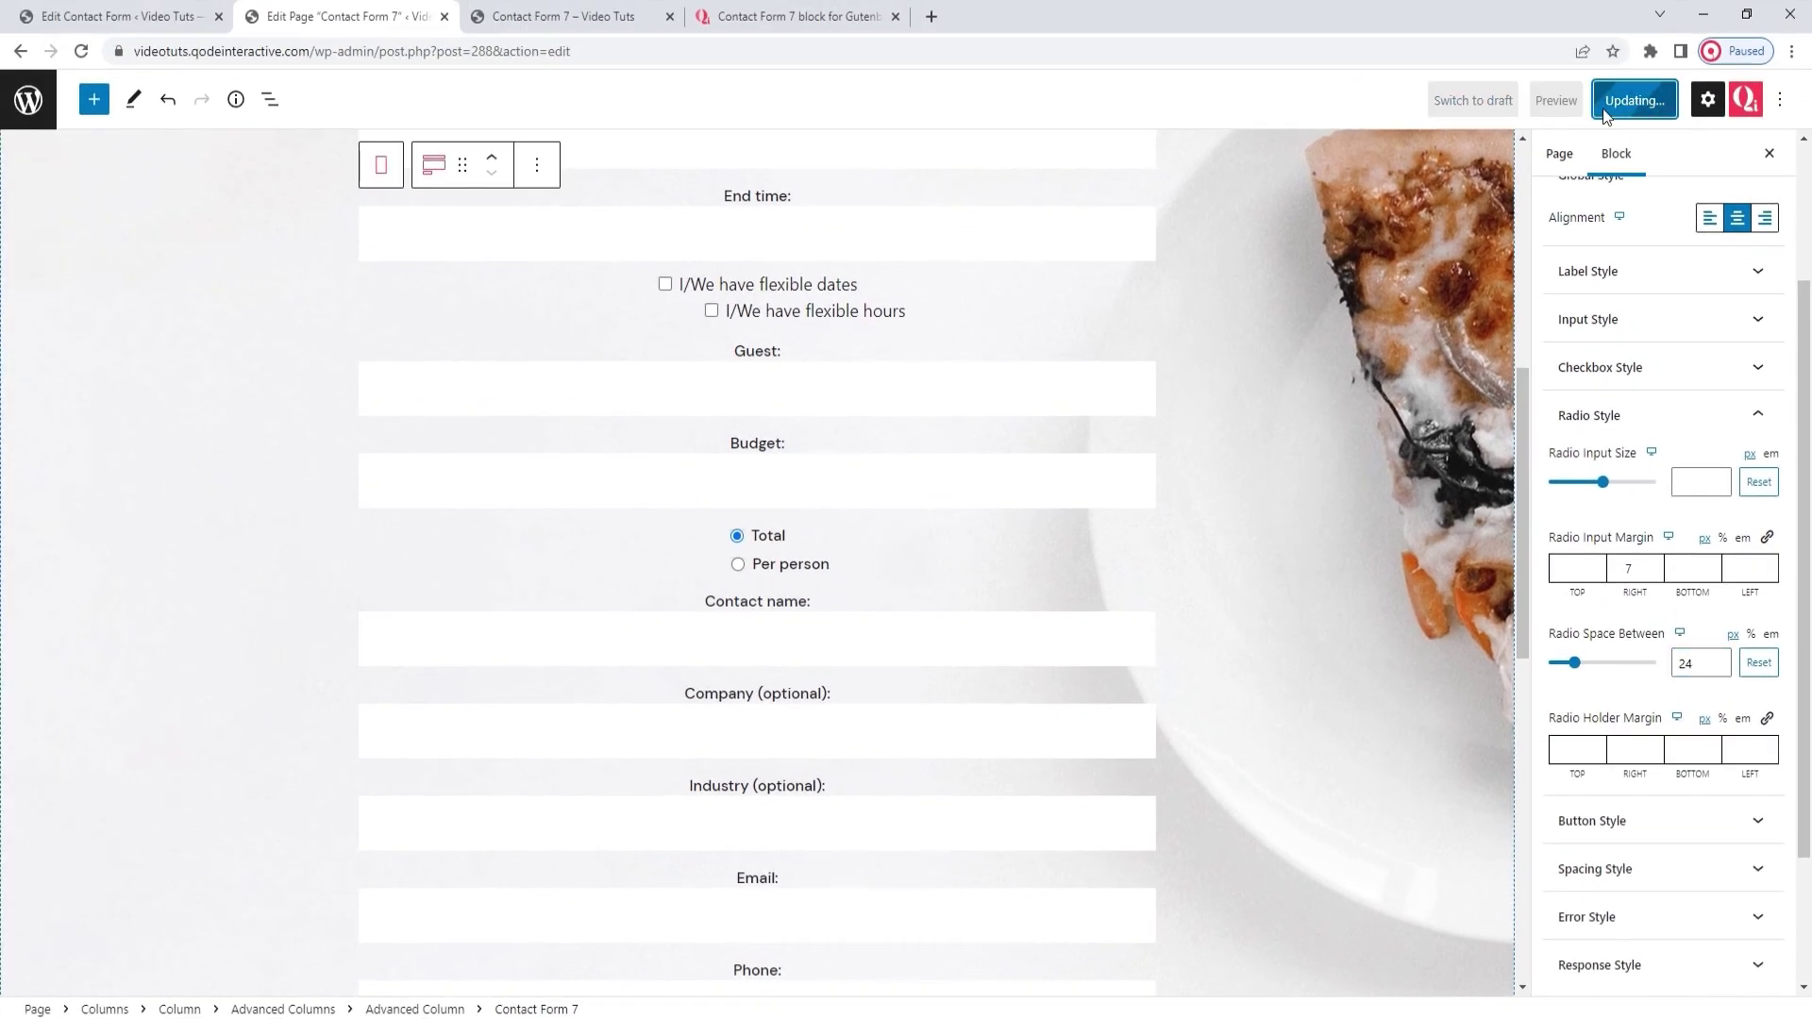
{"action": "left_click", "coordinate": [509, 16]}
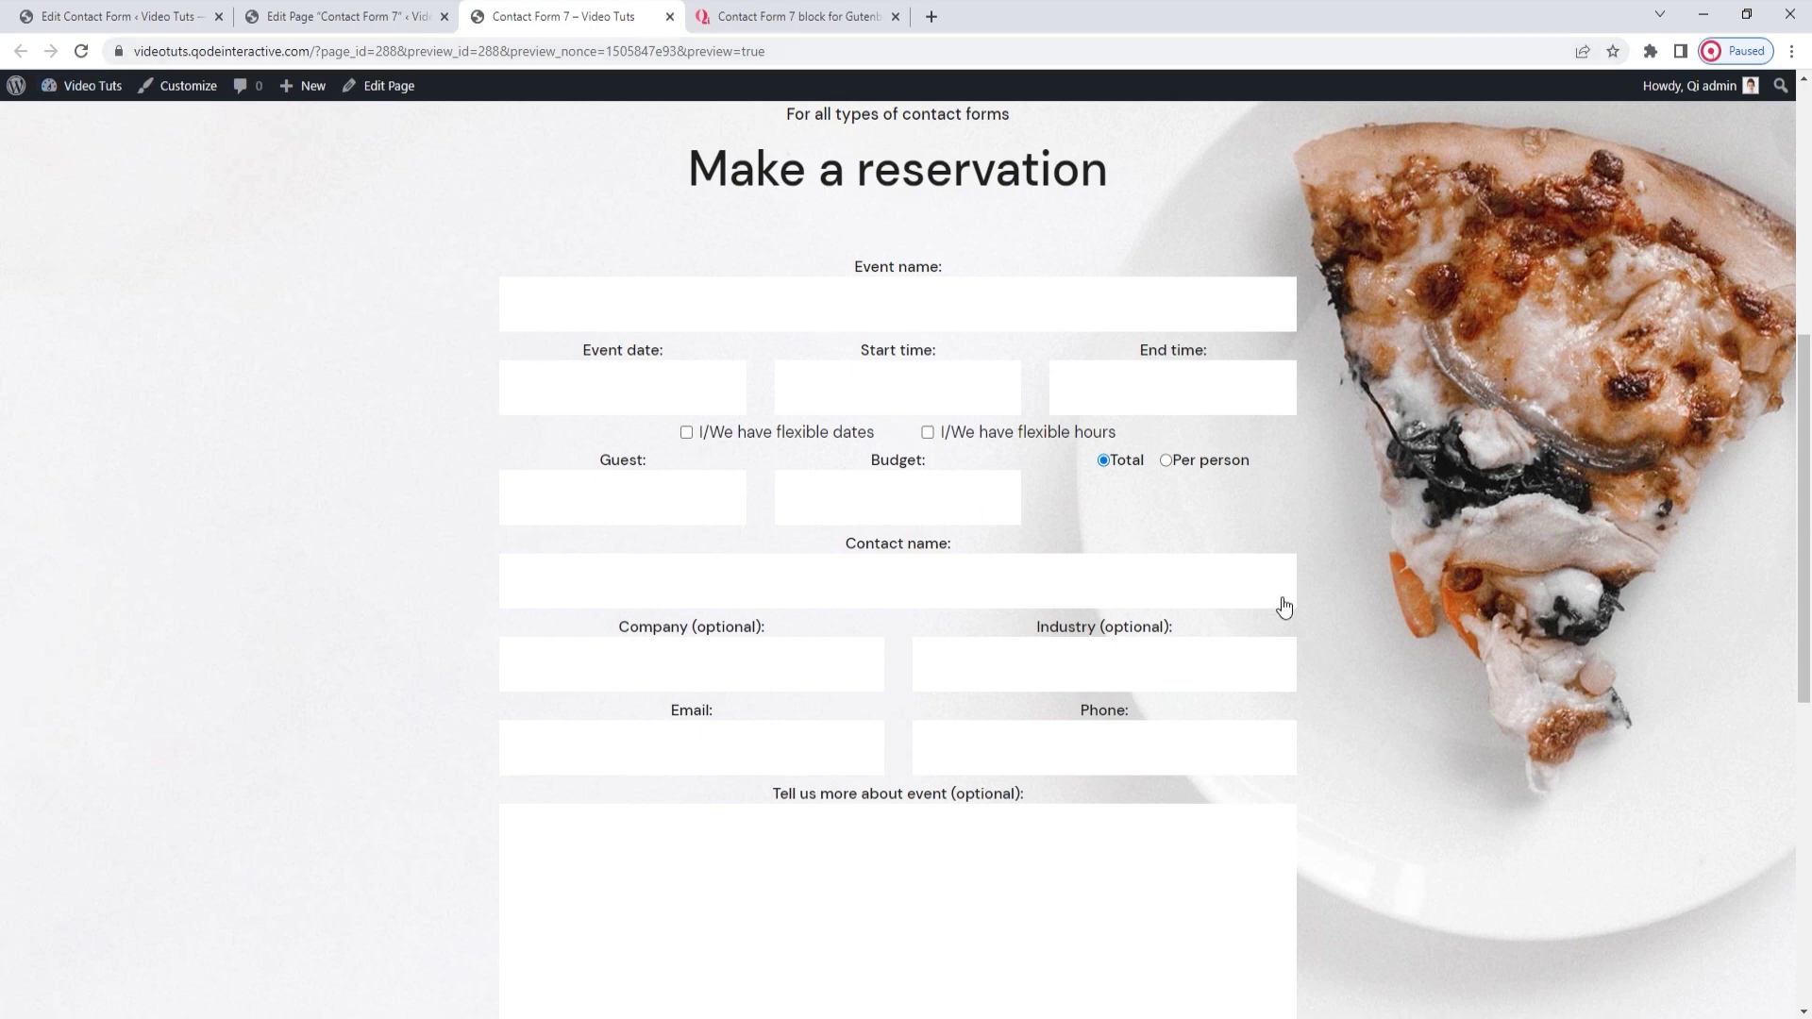
{"action": "scroll", "coordinate": [1324, 609], "scroll_direction": "down", "scroll_amount": 2}
{"action": "scroll", "coordinate": [1327, 603], "scroll_direction": "up", "scroll_amount": 1}
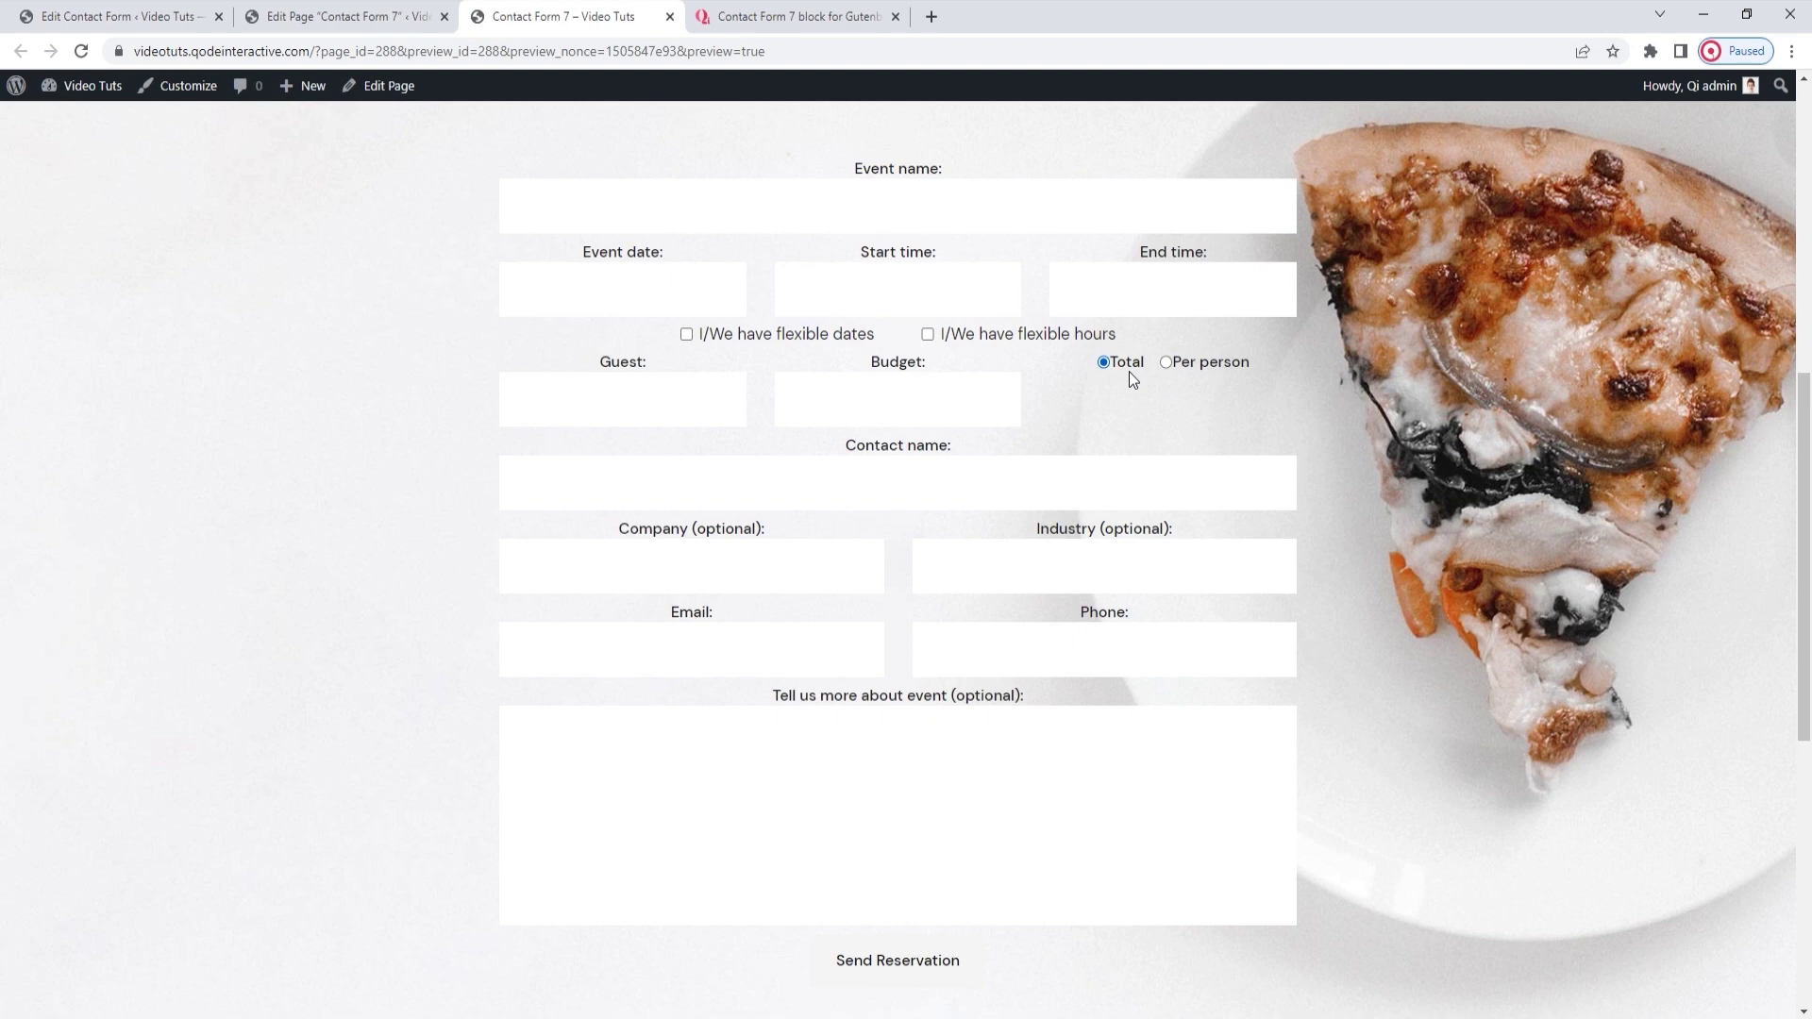
{"action": "left_click", "coordinate": [82, 51]}
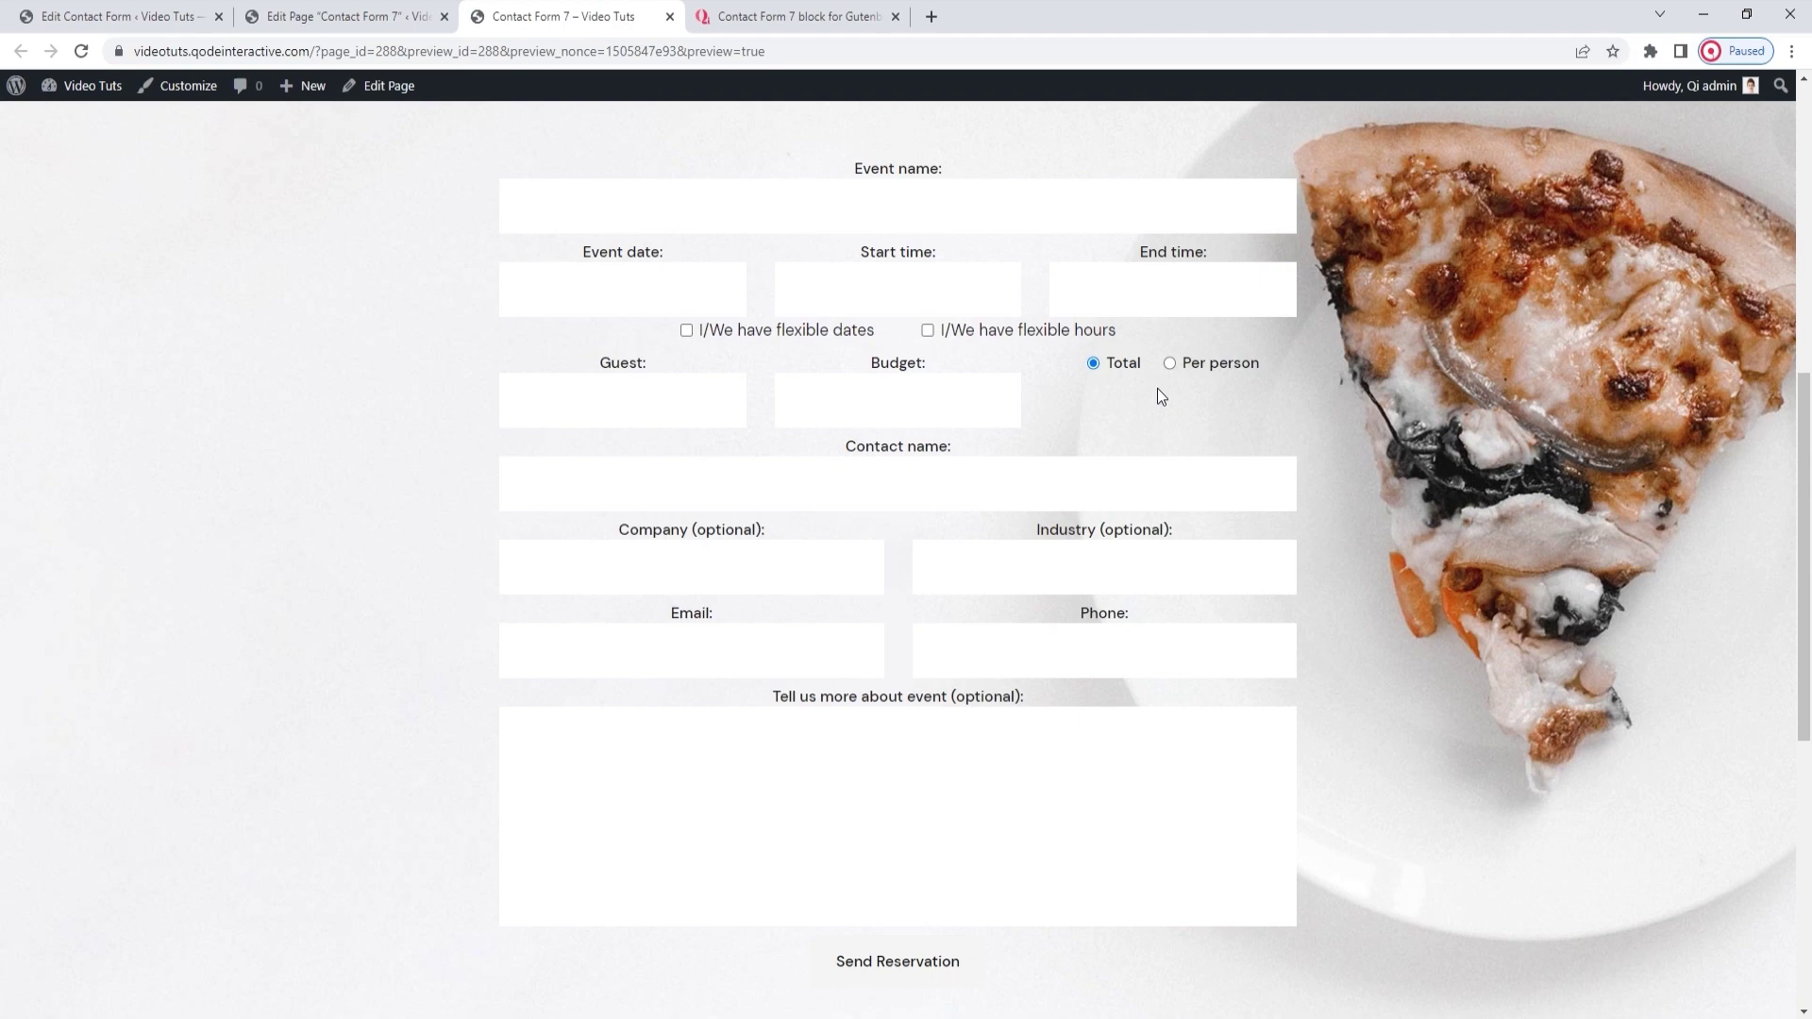
{"action": "left_click", "coordinate": [342, 16]}
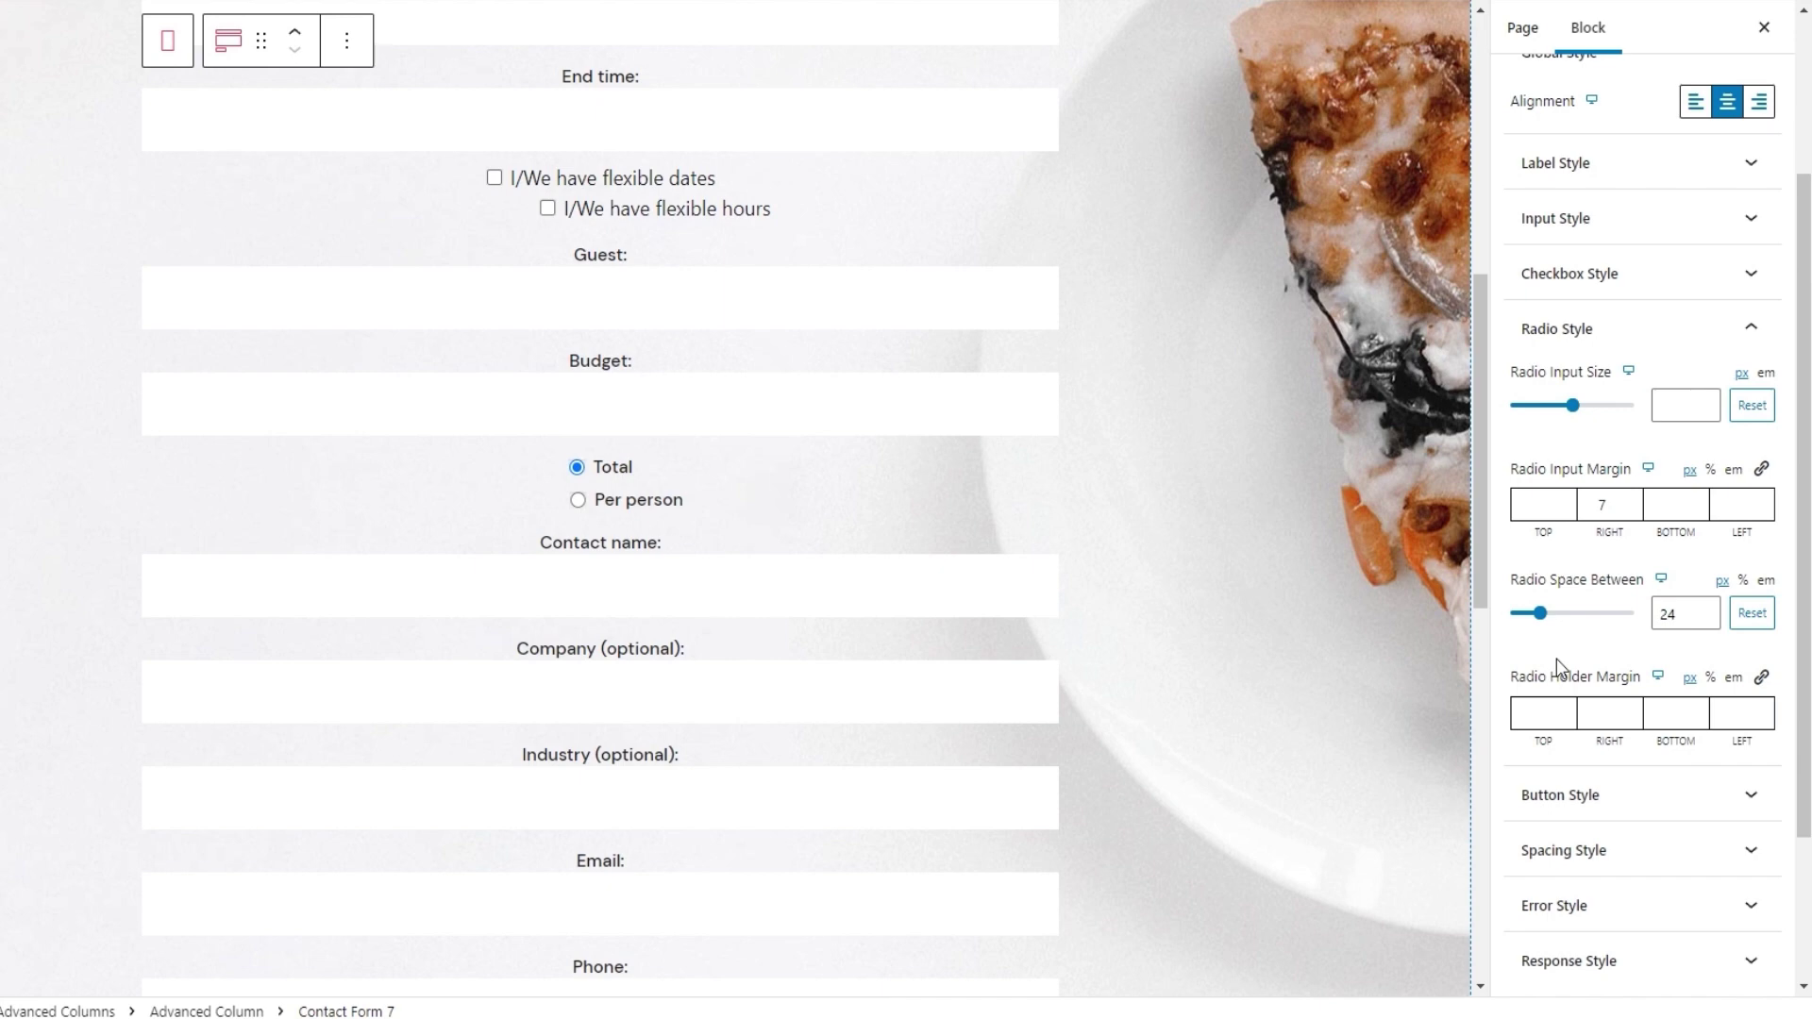
Set Radio Holder Margin Top to 28, update, and check the lowered options in the reloaded preview
{"action": "left_click", "coordinate": [1526, 724]}
{"action": "type", "text": "28"}
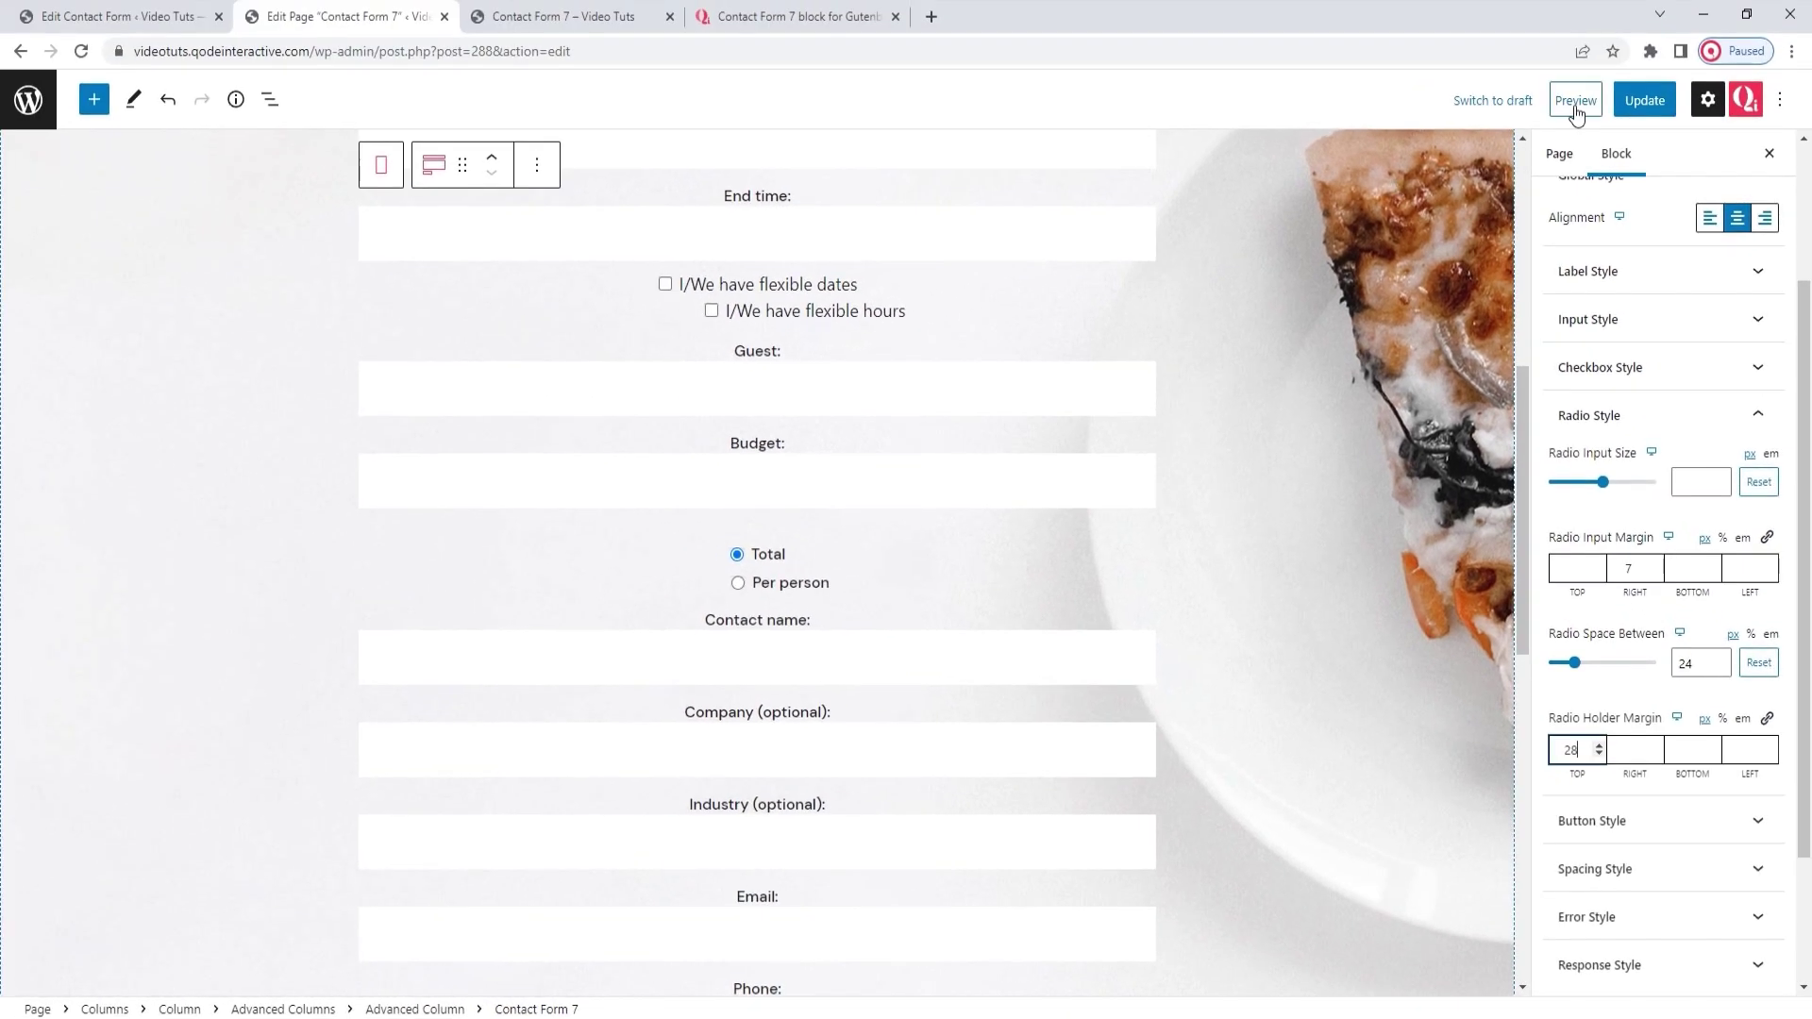
{"action": "left_click", "coordinate": [1630, 107]}
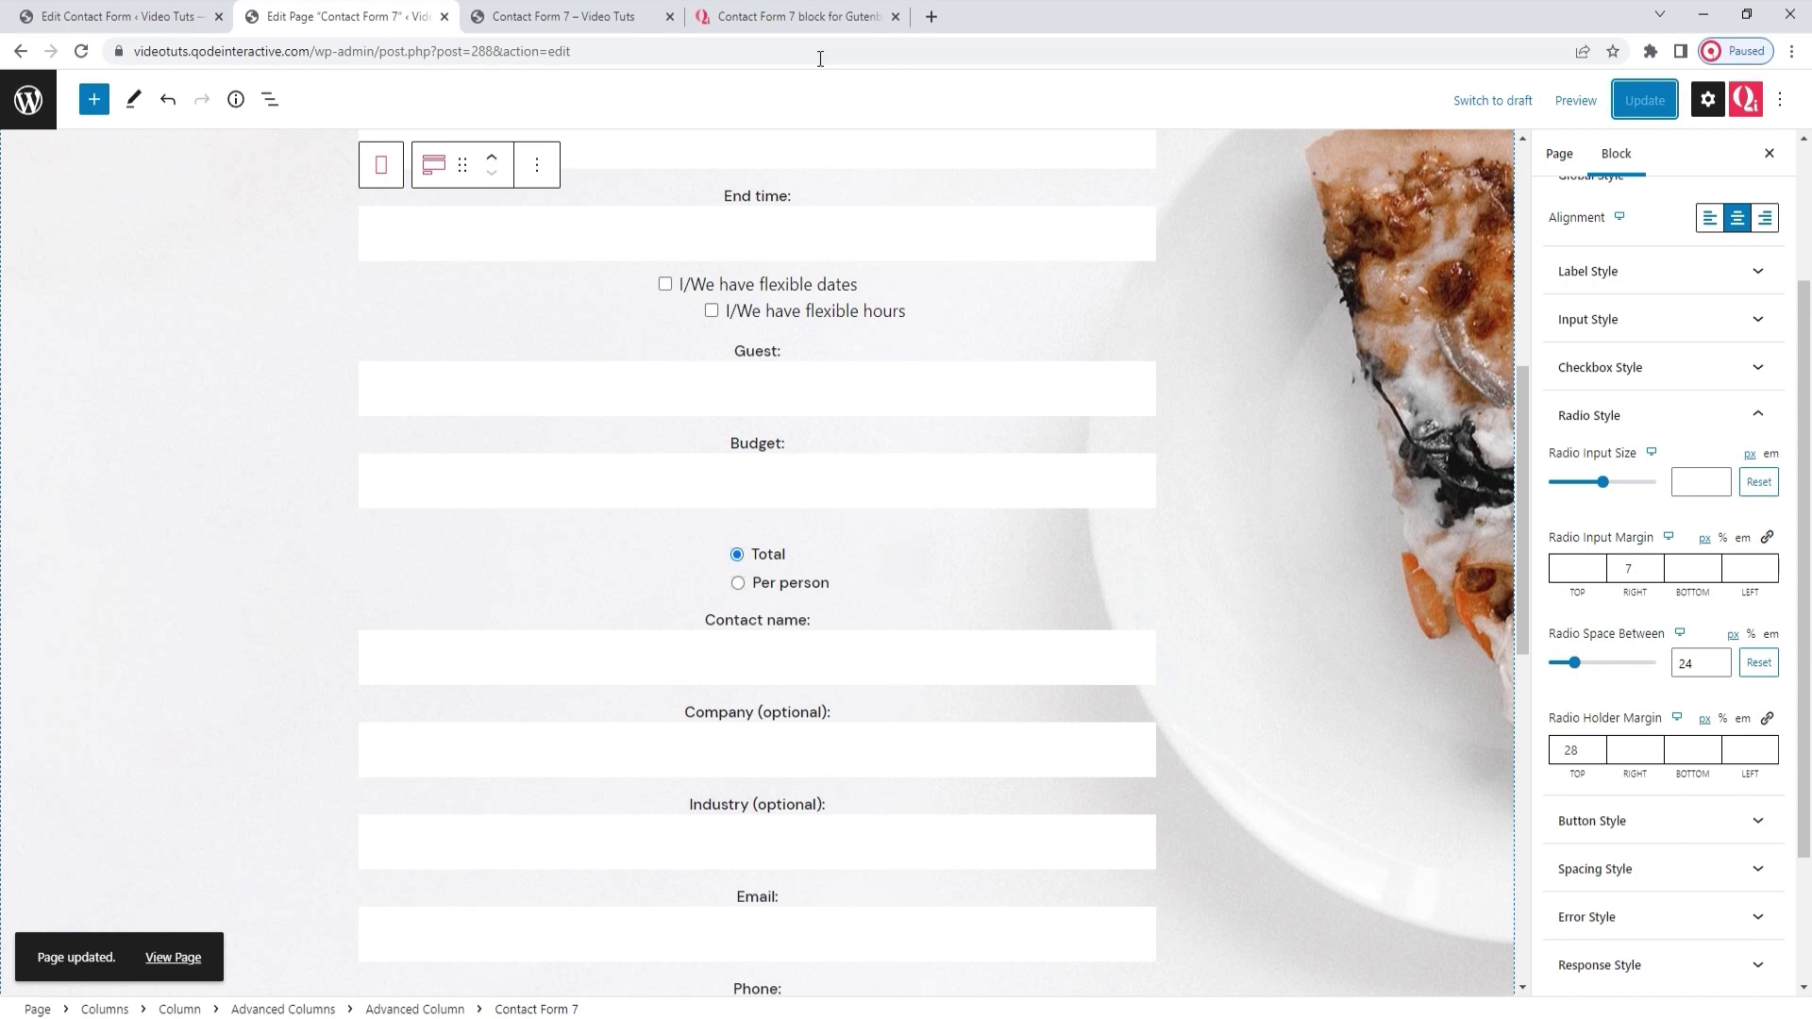
{"action": "left_click", "coordinate": [548, 18]}
{"action": "left_click", "coordinate": [82, 51]}
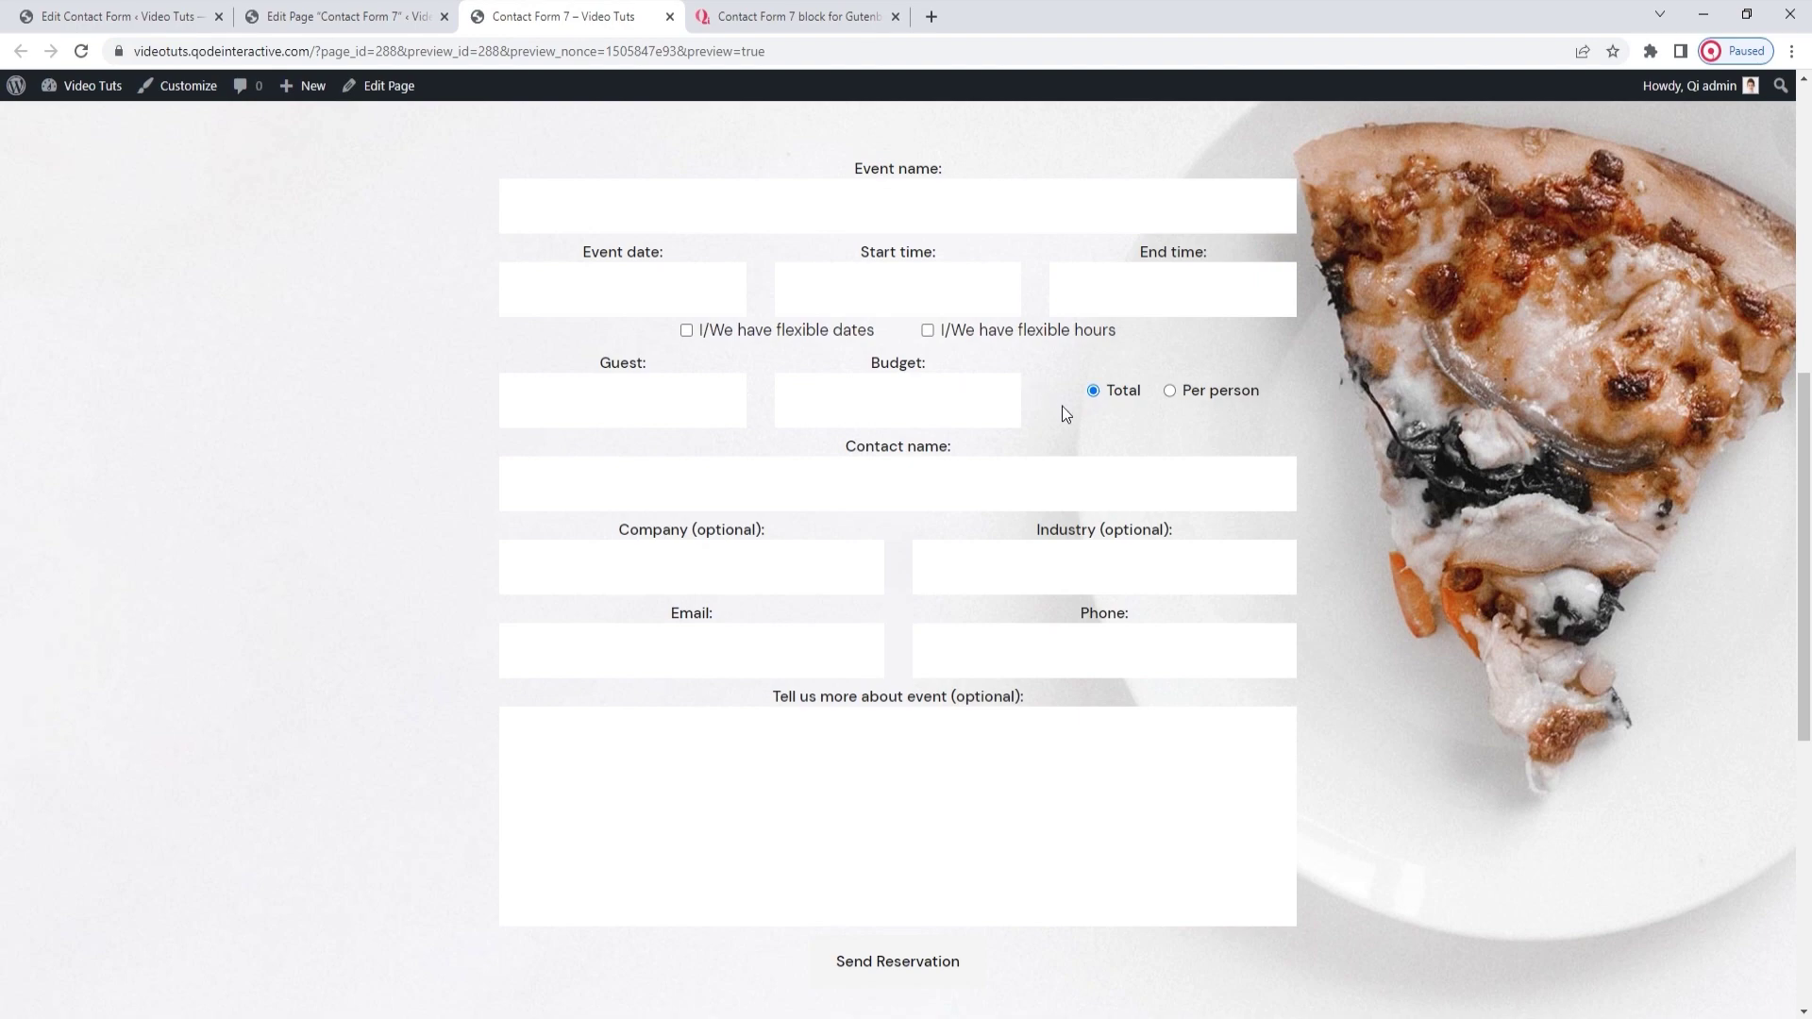
{"action": "left_click", "coordinate": [405, 25]}
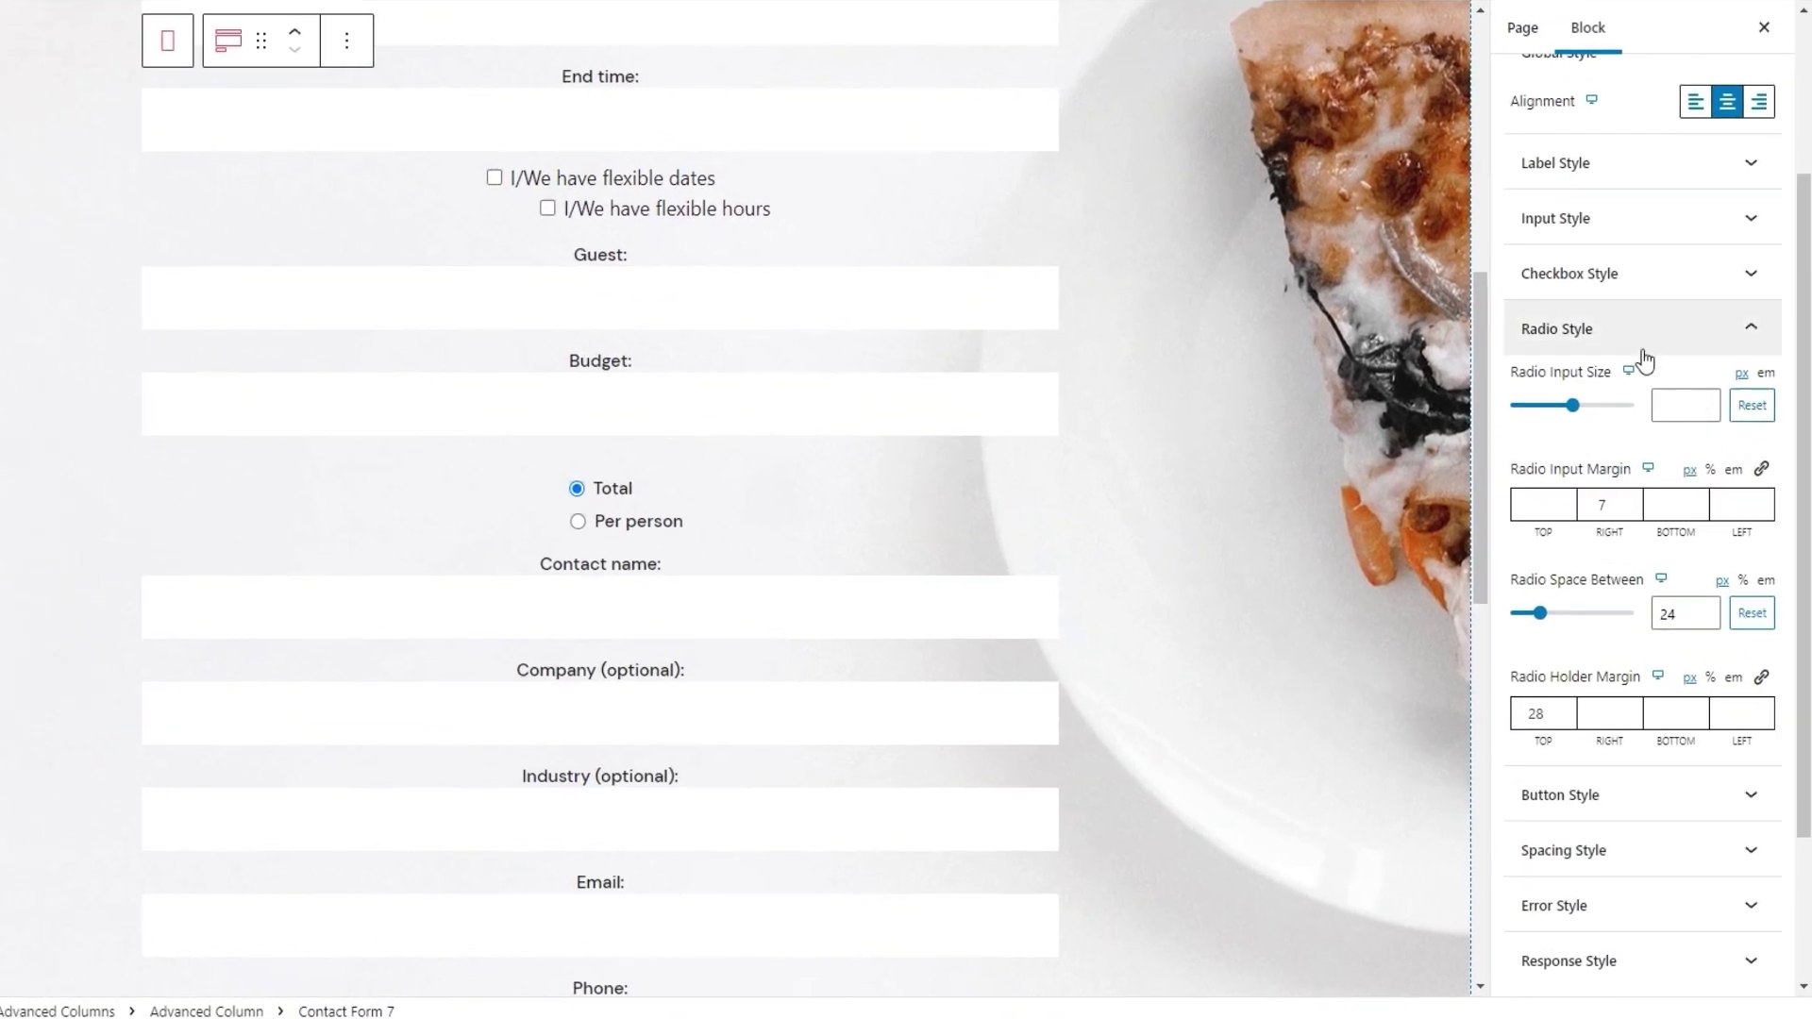
Collapse Radio Style, expand Button Style, and look through the button typography settings
{"action": "left_click", "coordinate": [1595, 327]}
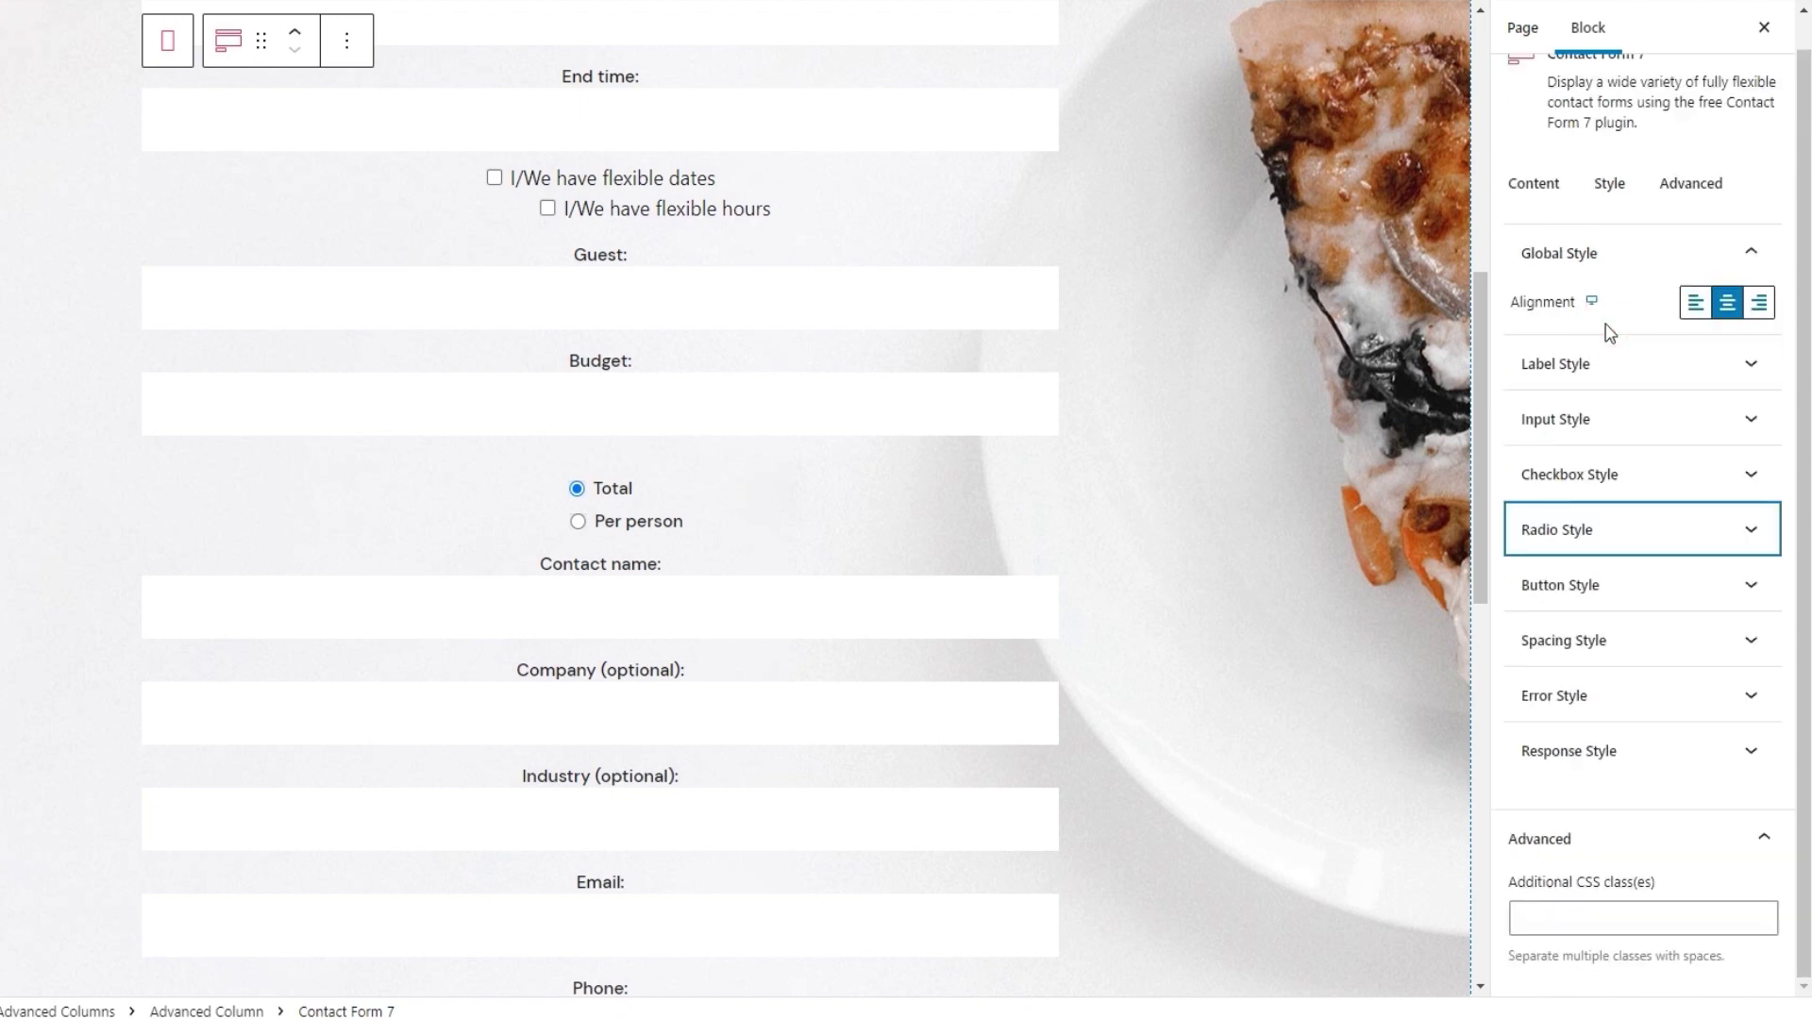
{"action": "left_click", "coordinate": [1589, 586]}
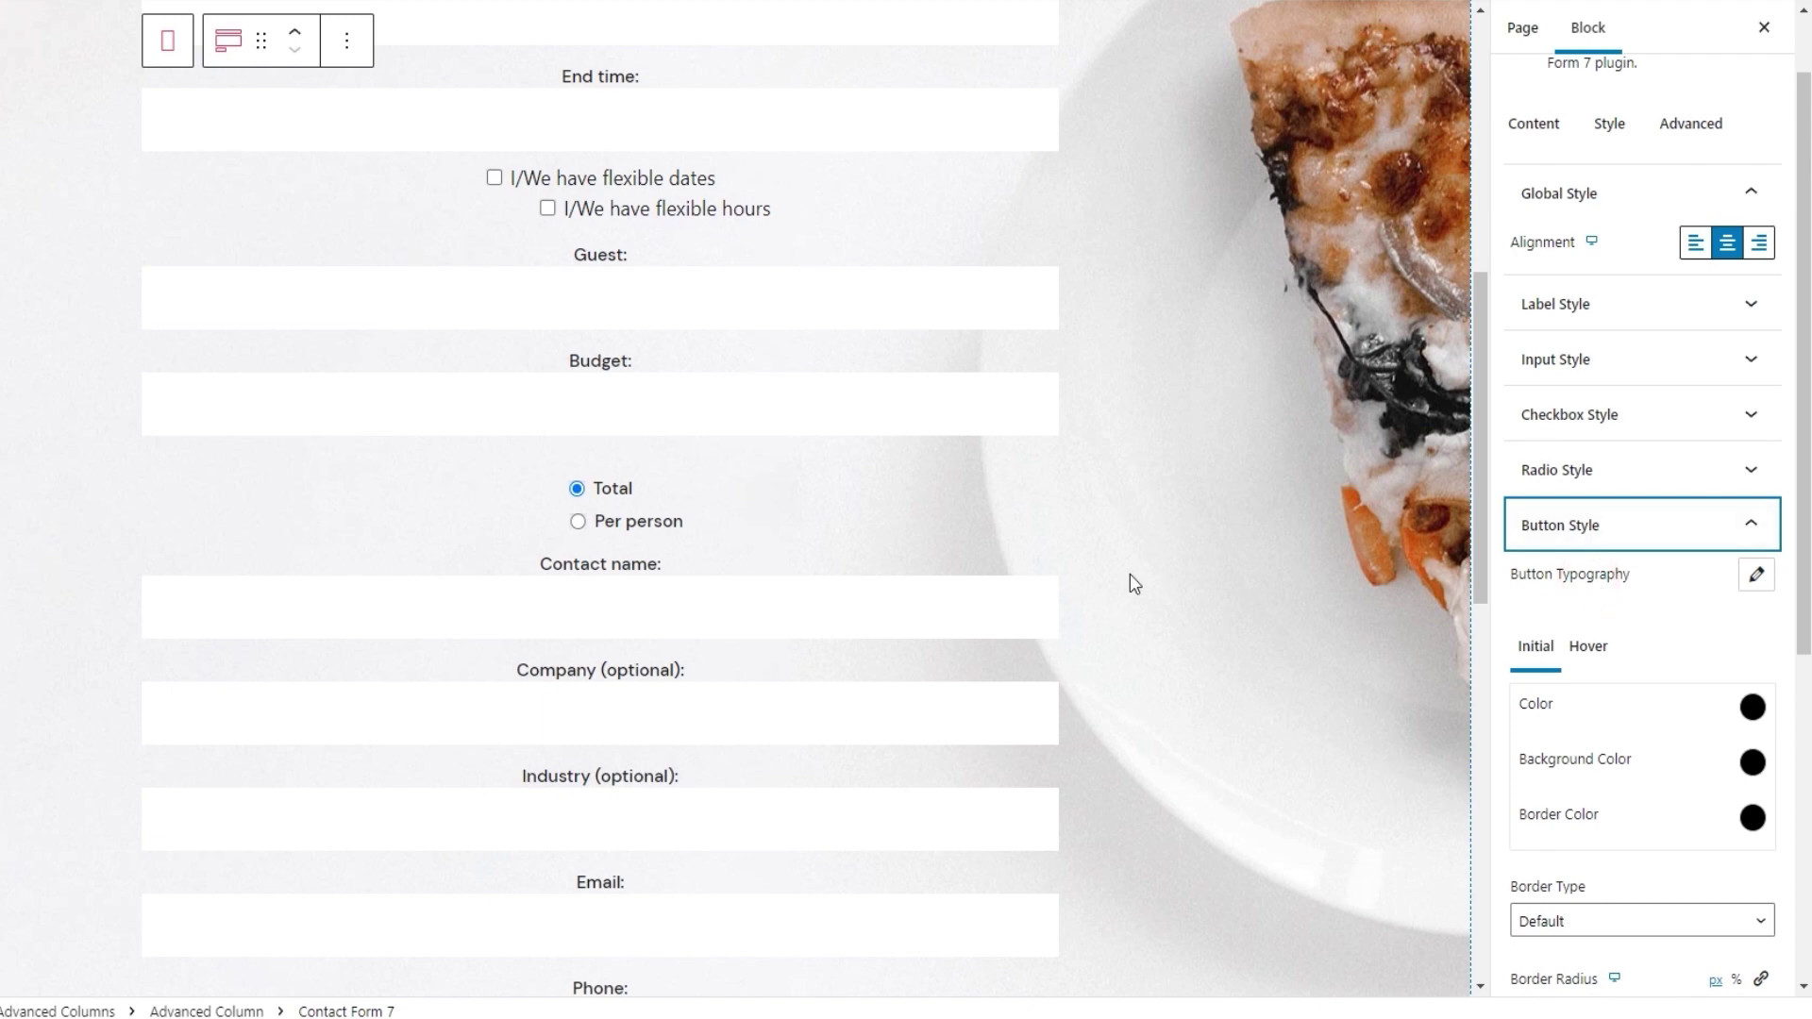
{"action": "scroll", "coordinate": [1129, 573], "scroll_direction": "down", "scroll_amount": 8}
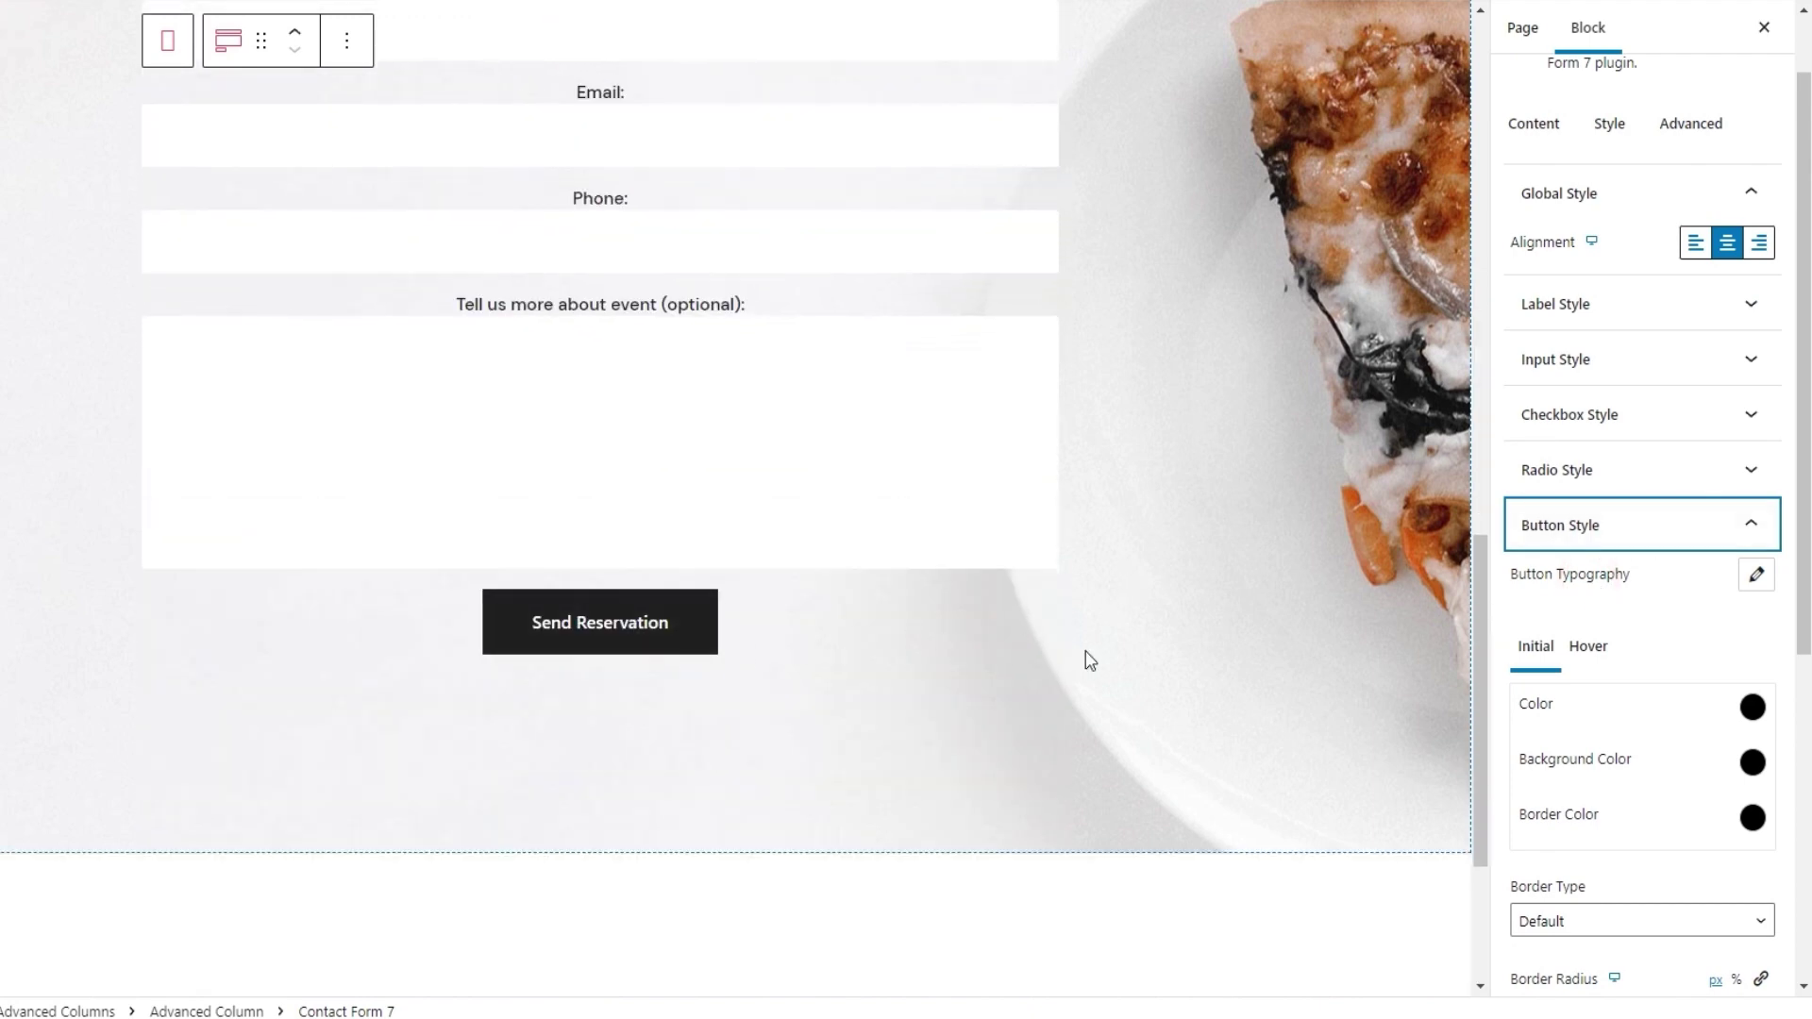
{"action": "scroll", "coordinate": [1642, 519], "scroll_direction": "down", "scroll_amount": 2}
{"action": "left_click_drag", "start_coordinate": [1803, 439], "coordinate": [1803, 448]}
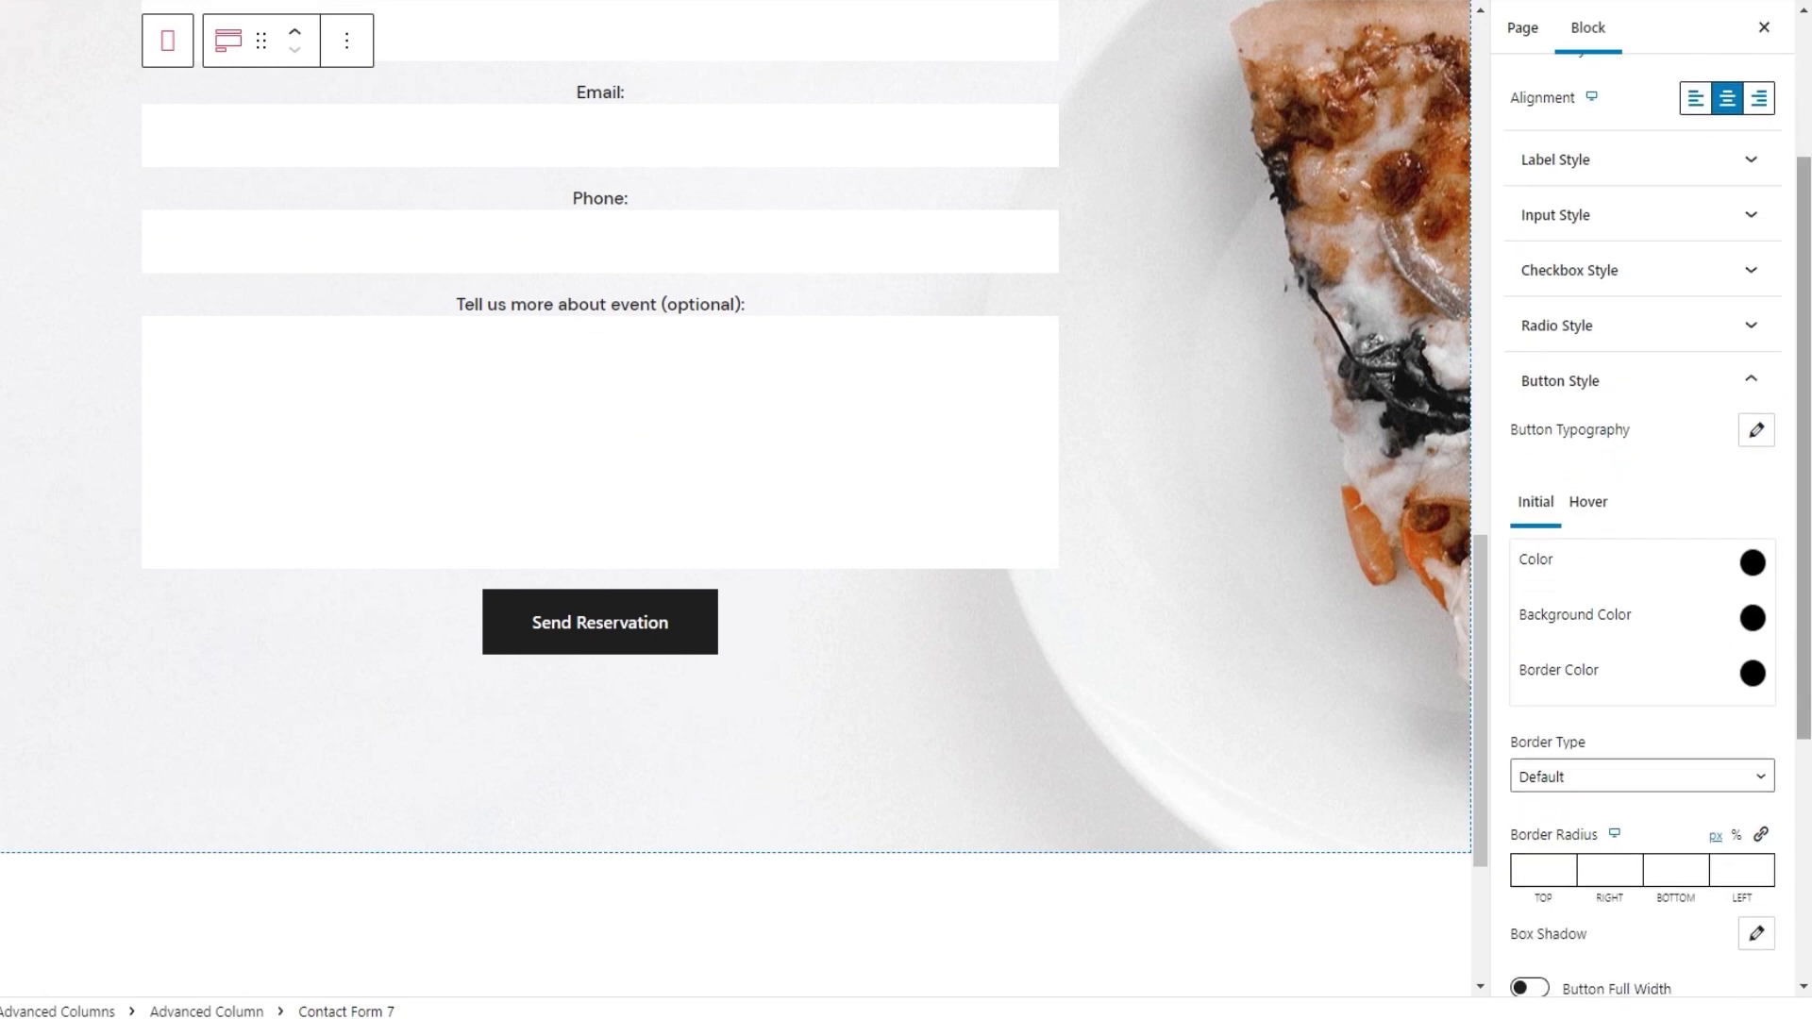
{"action": "left_click", "coordinate": [1755, 434]}
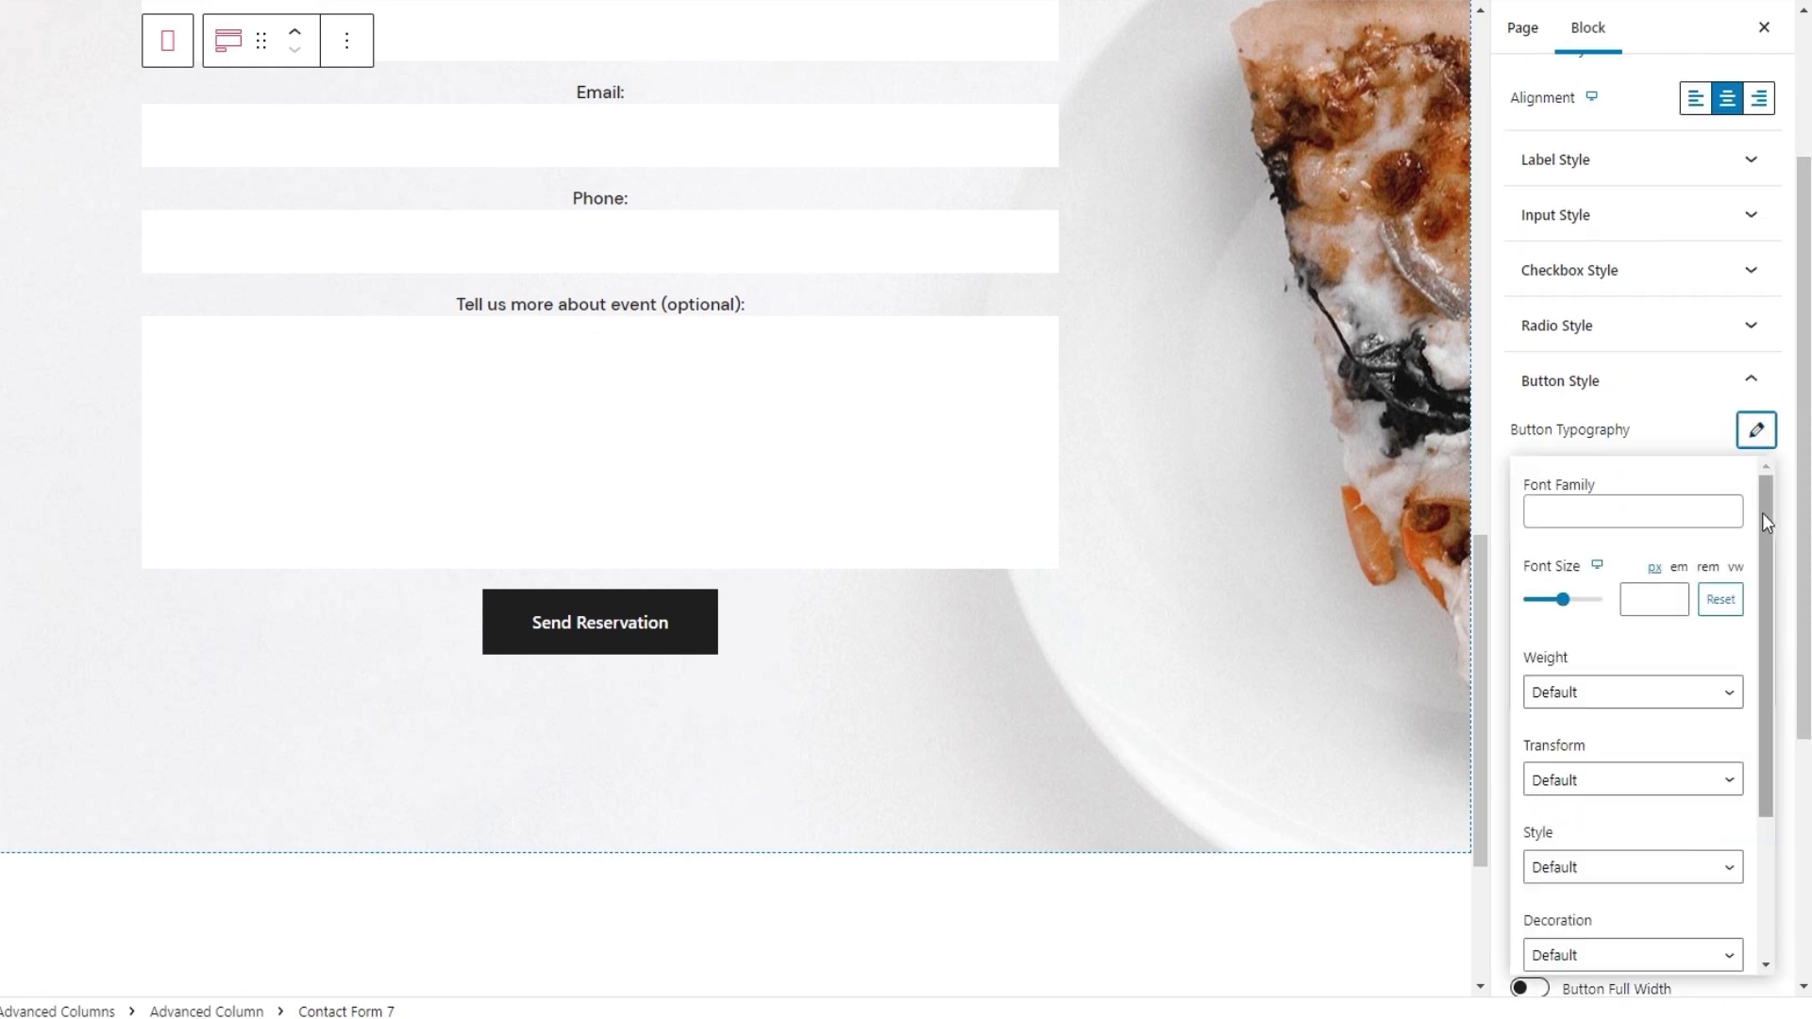
{"action": "left_click_drag", "start_coordinate": [1762, 512], "coordinate": [1758, 681]}
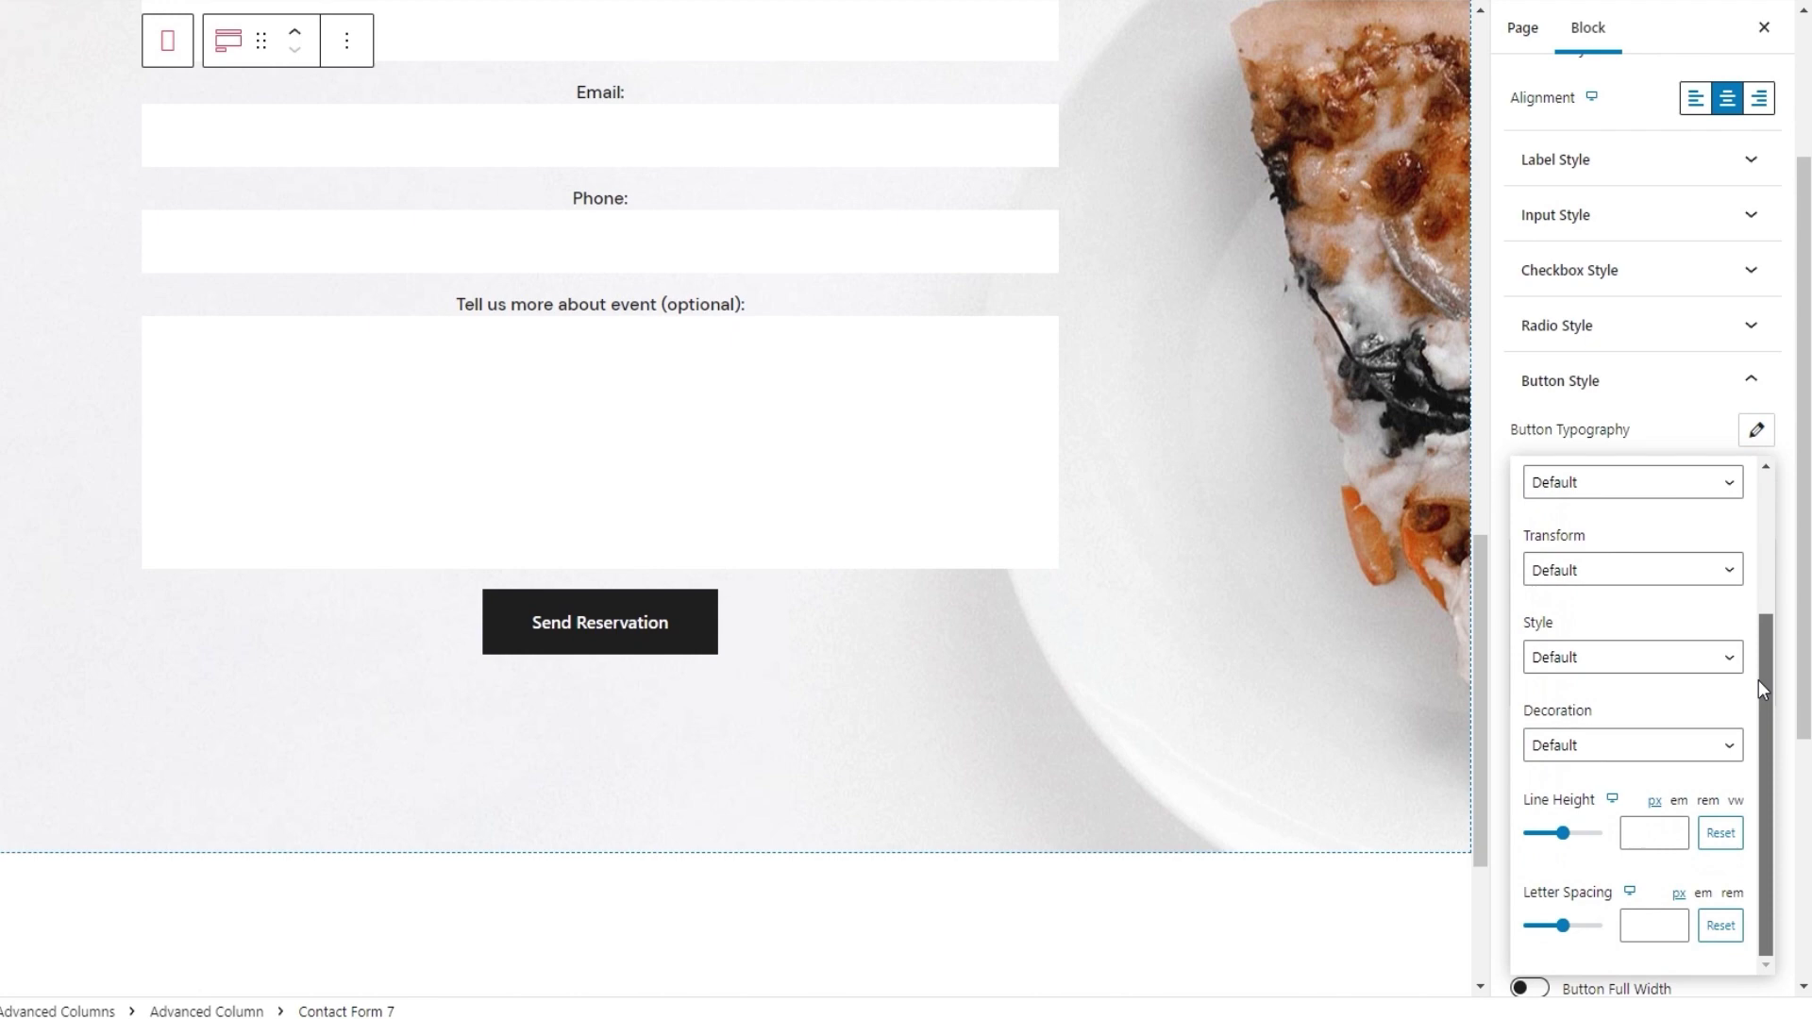
{"action": "left_click_drag", "start_coordinate": [1763, 655], "coordinate": [1763, 480]}
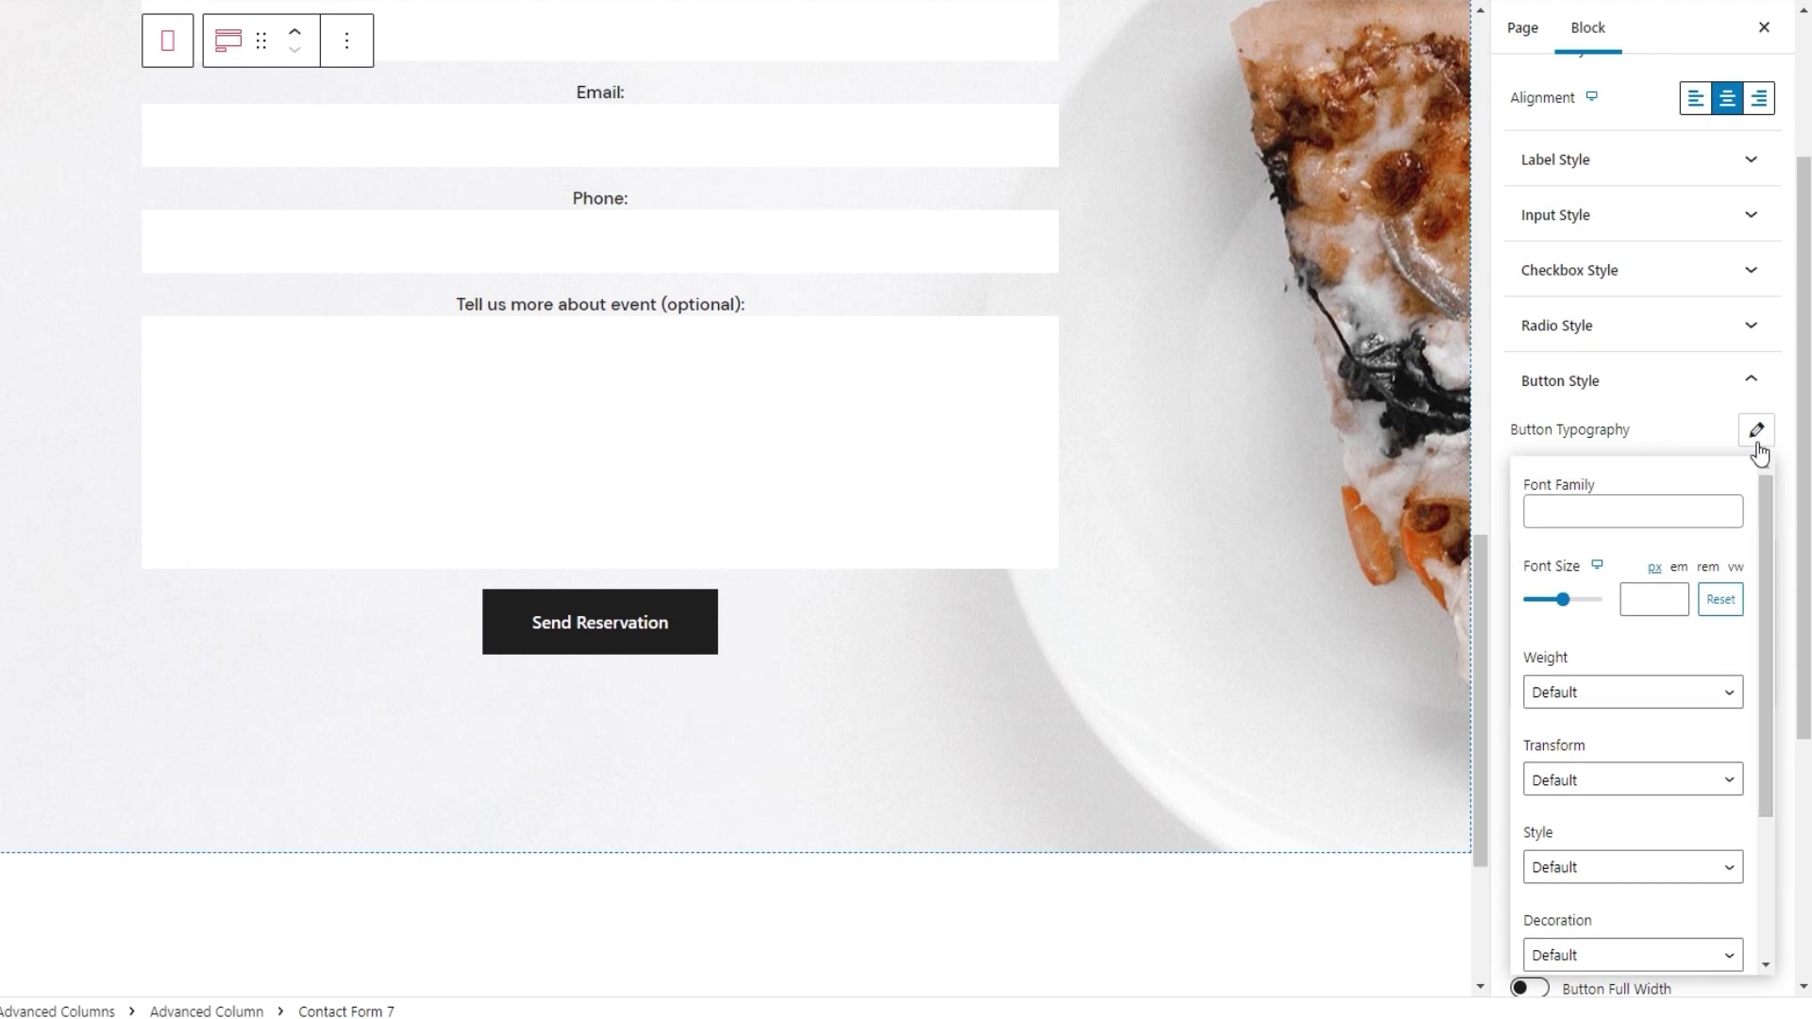
{"action": "left_click", "coordinate": [1756, 432]}
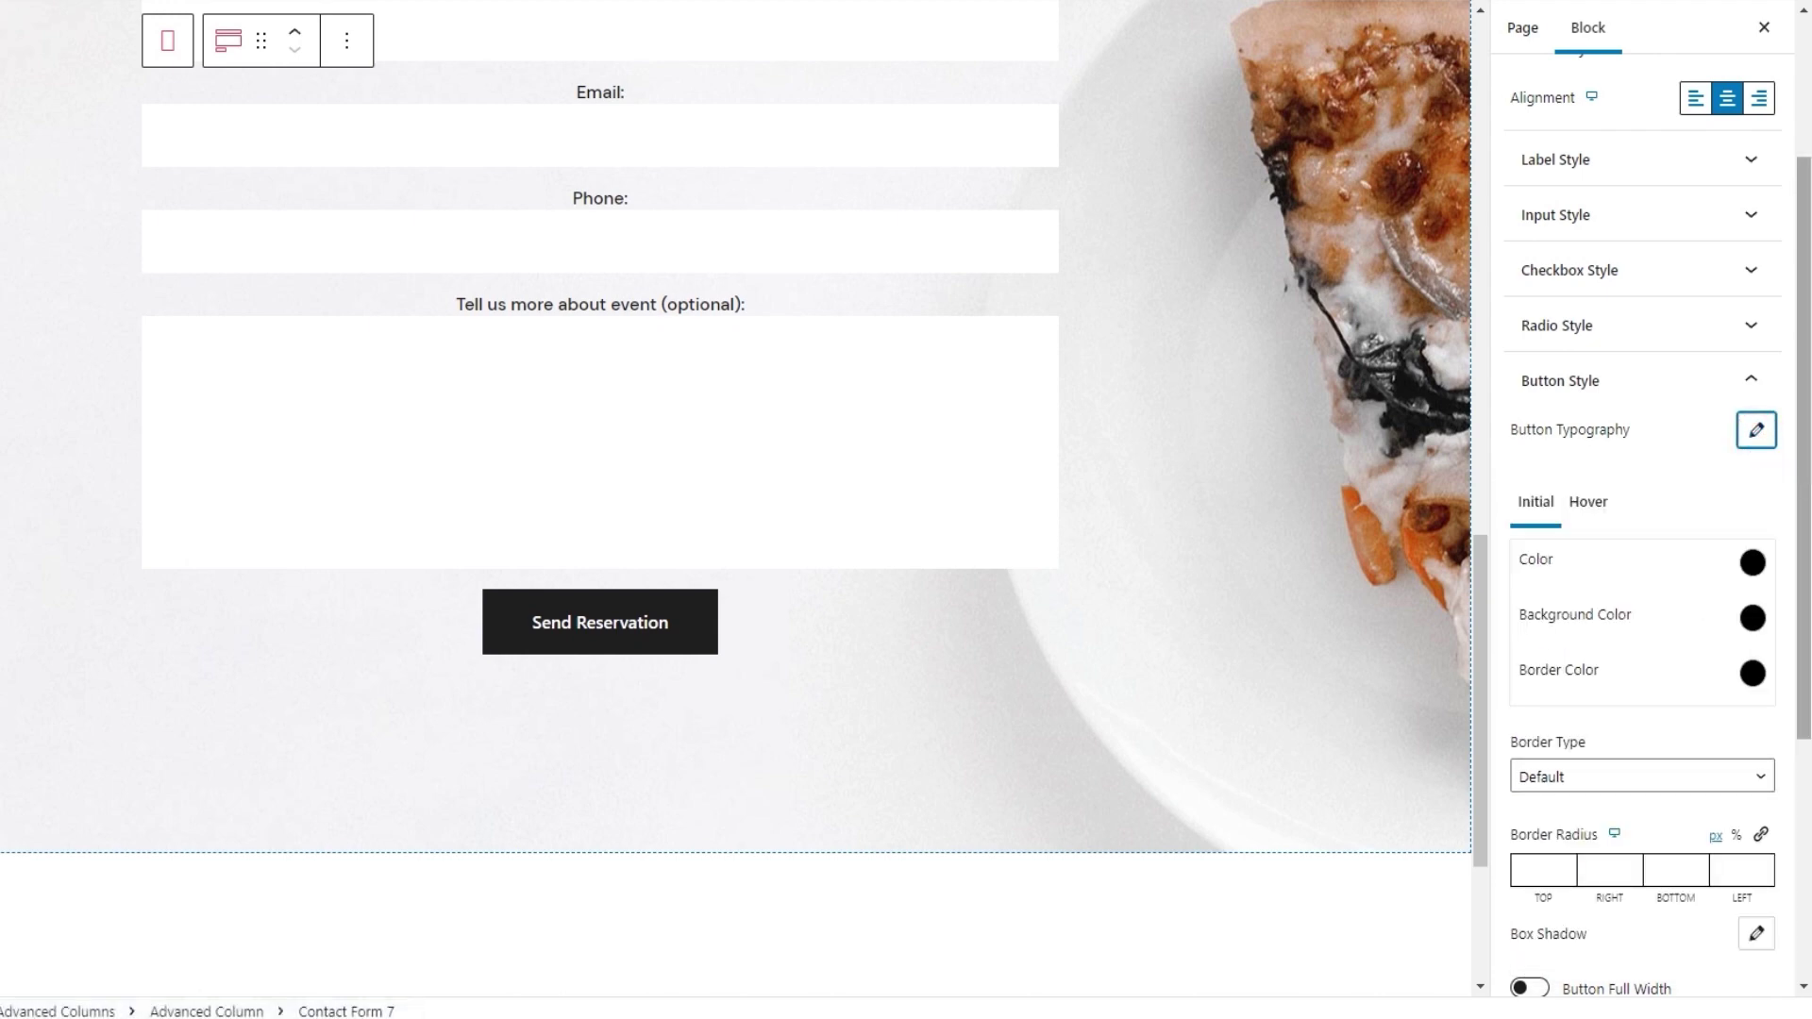
{"action": "left_click_drag", "start_coordinate": [1804, 476], "coordinate": [1804, 518]}
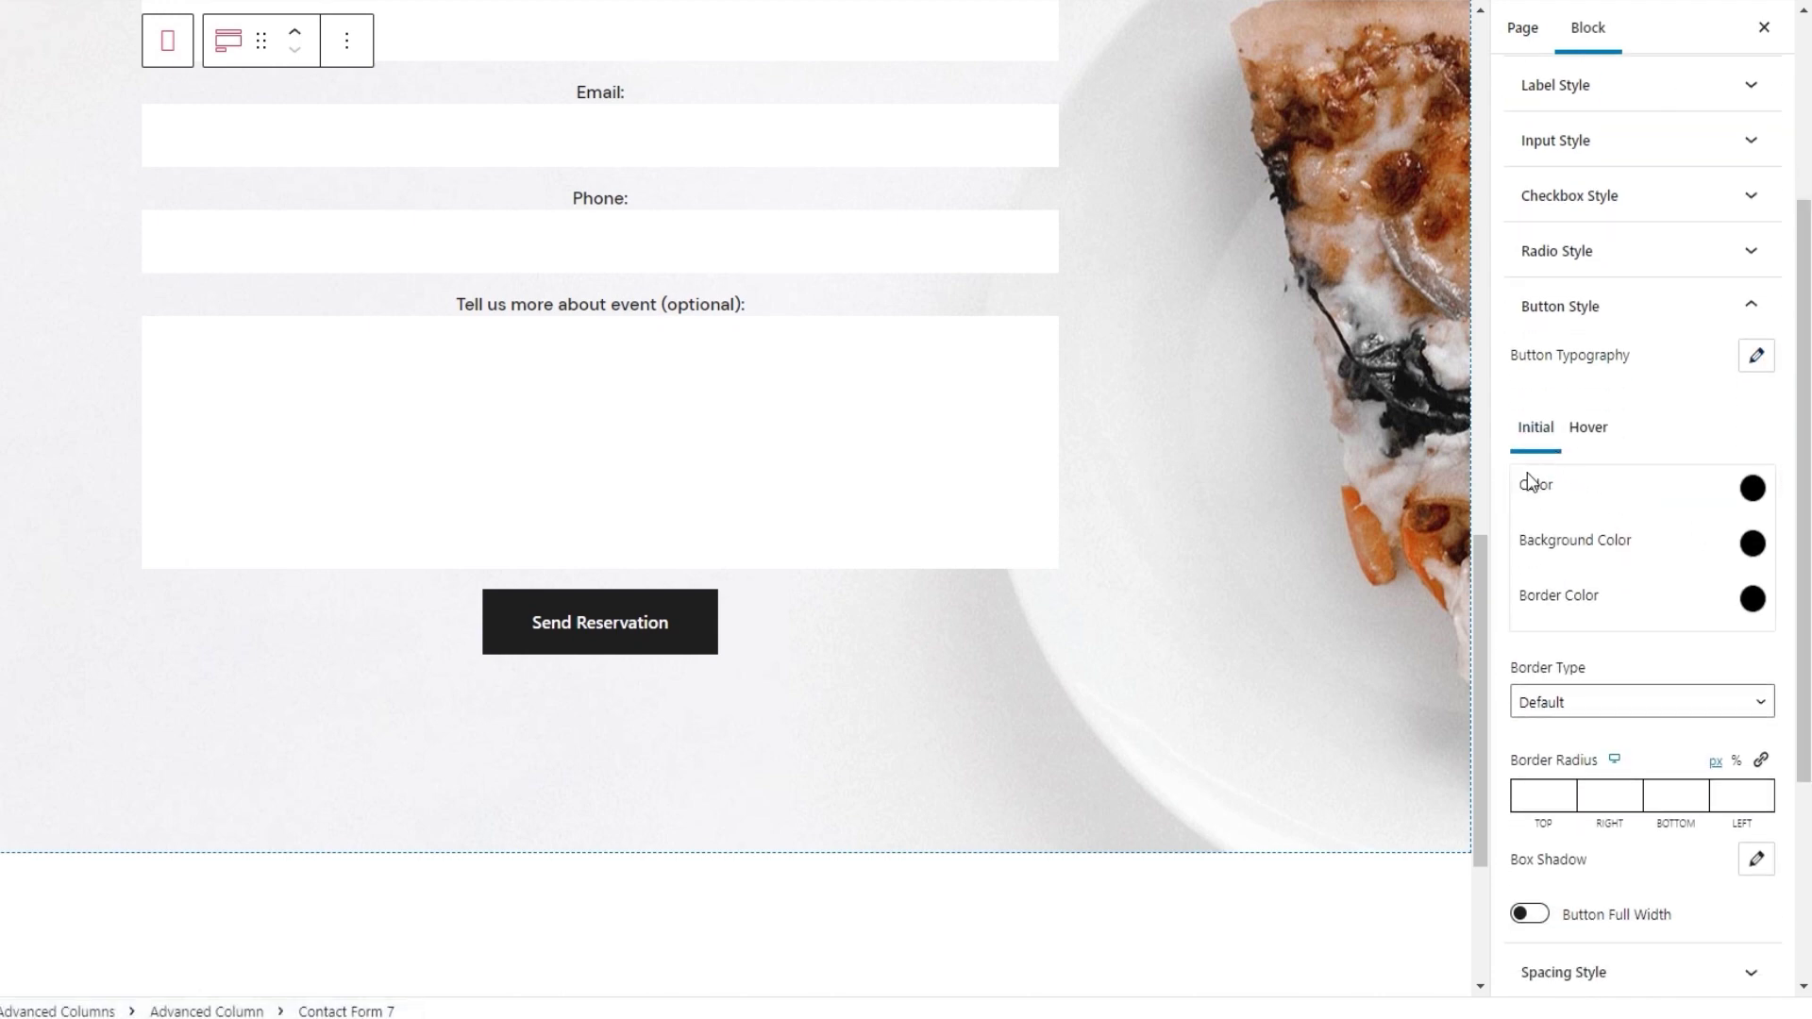
Set the Send Reservation button's initial text colour to white #ffffff
{"action": "left_click", "coordinate": [1590, 436]}
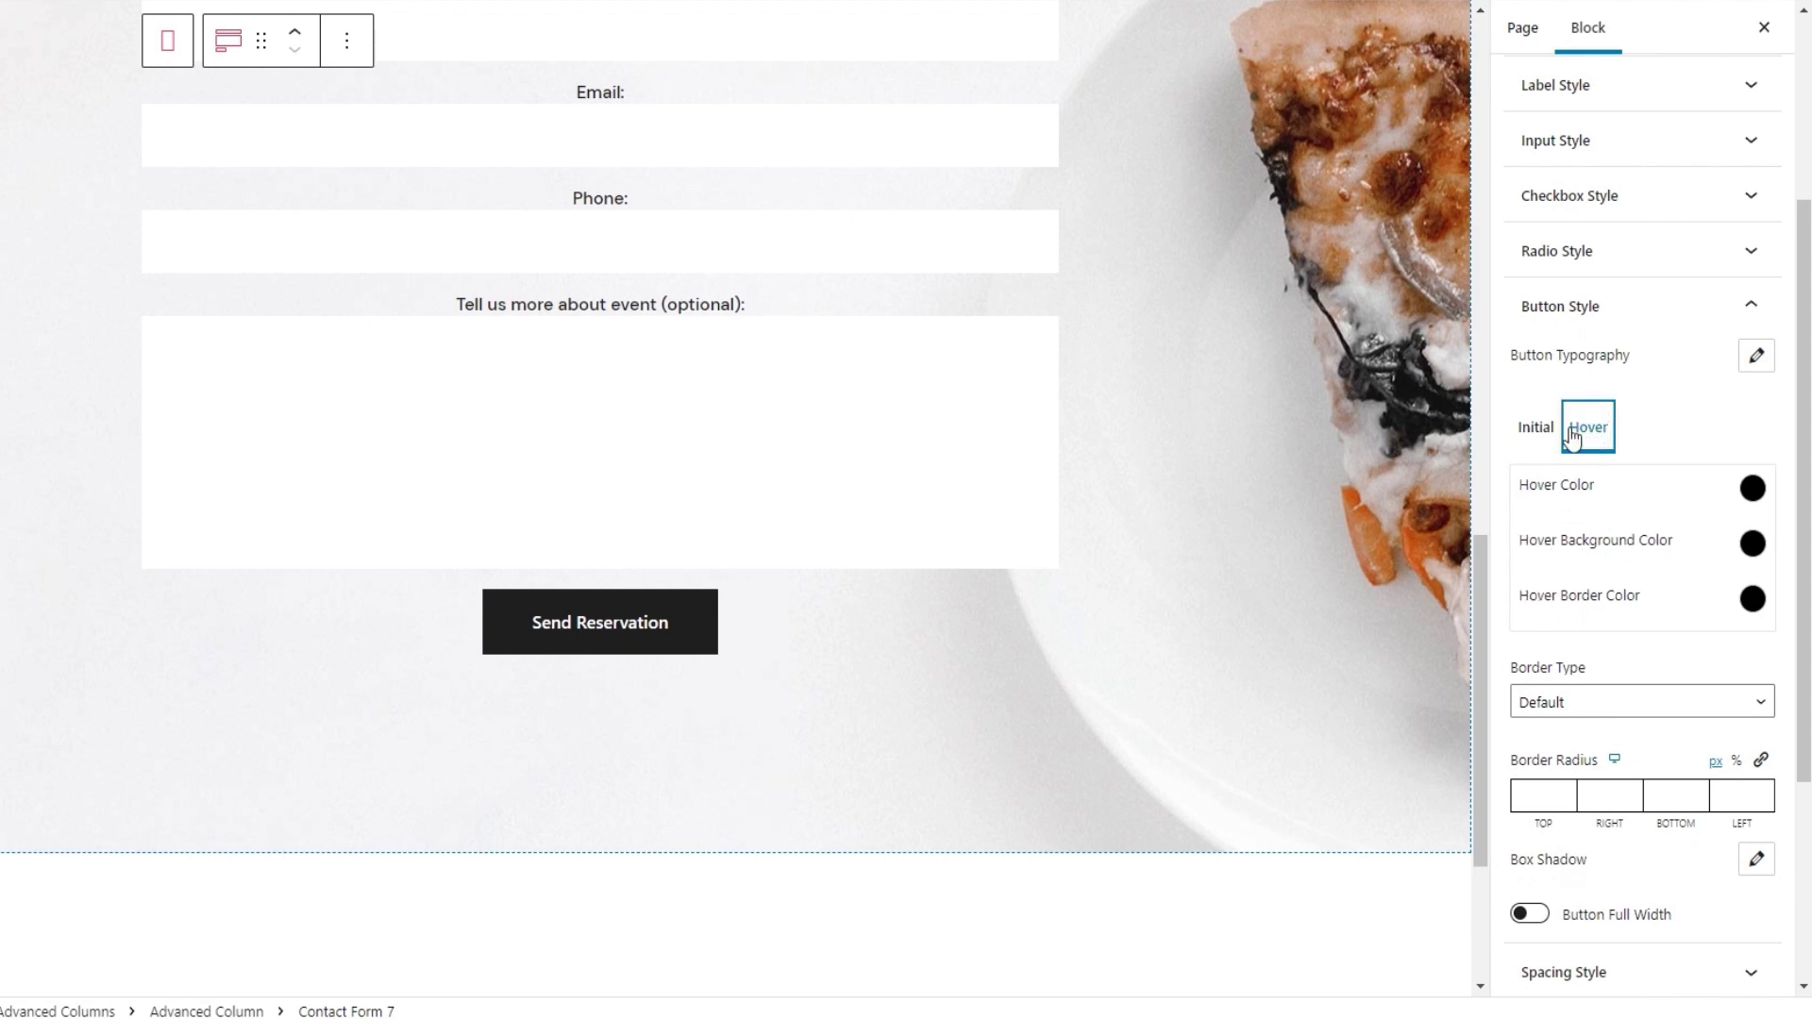
{"action": "left_click", "coordinate": [1545, 434]}
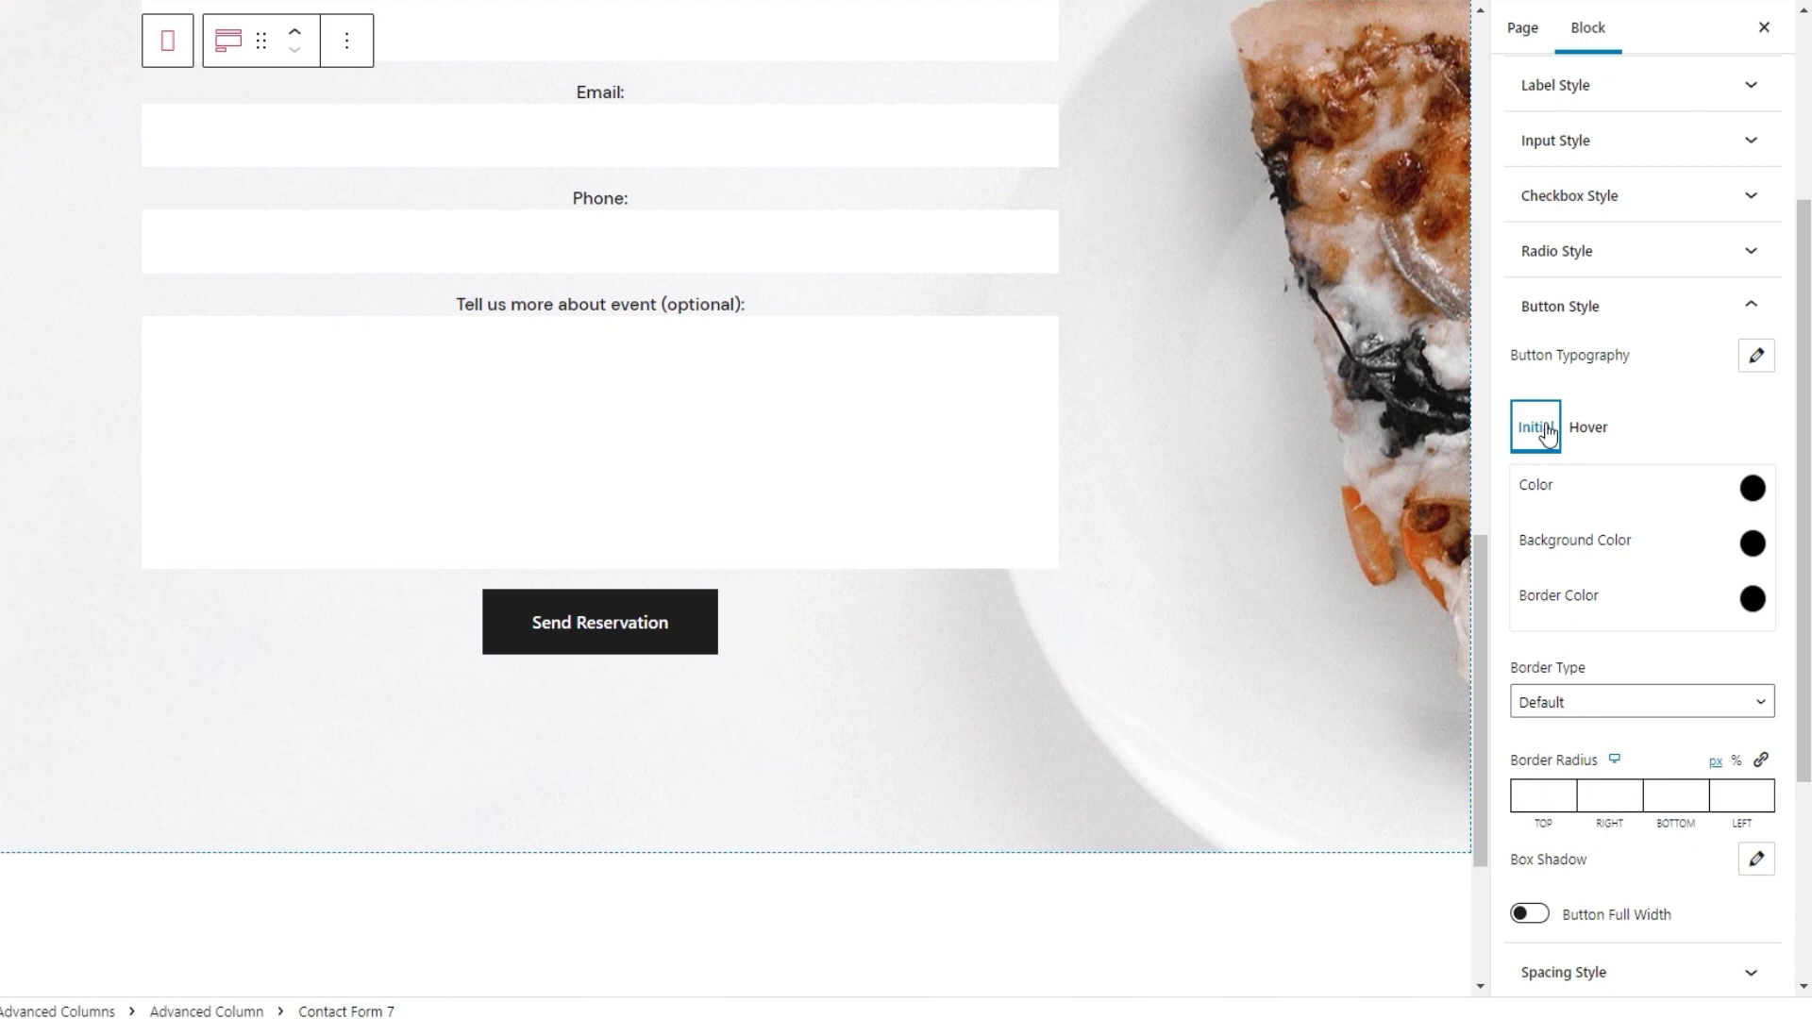
{"action": "left_click", "coordinate": [1751, 485]}
{"action": "left_click", "coordinate": [1641, 599]}
{"action": "mouse_move", "coordinate": [1637, 597]}
{"action": "left_mouse_down"}
{"action": "mouse_move", "coordinate": [1616, 575]}
{"action": "mouse_move", "coordinate": [1626, 595]}
{"action": "left_mouse_up"}
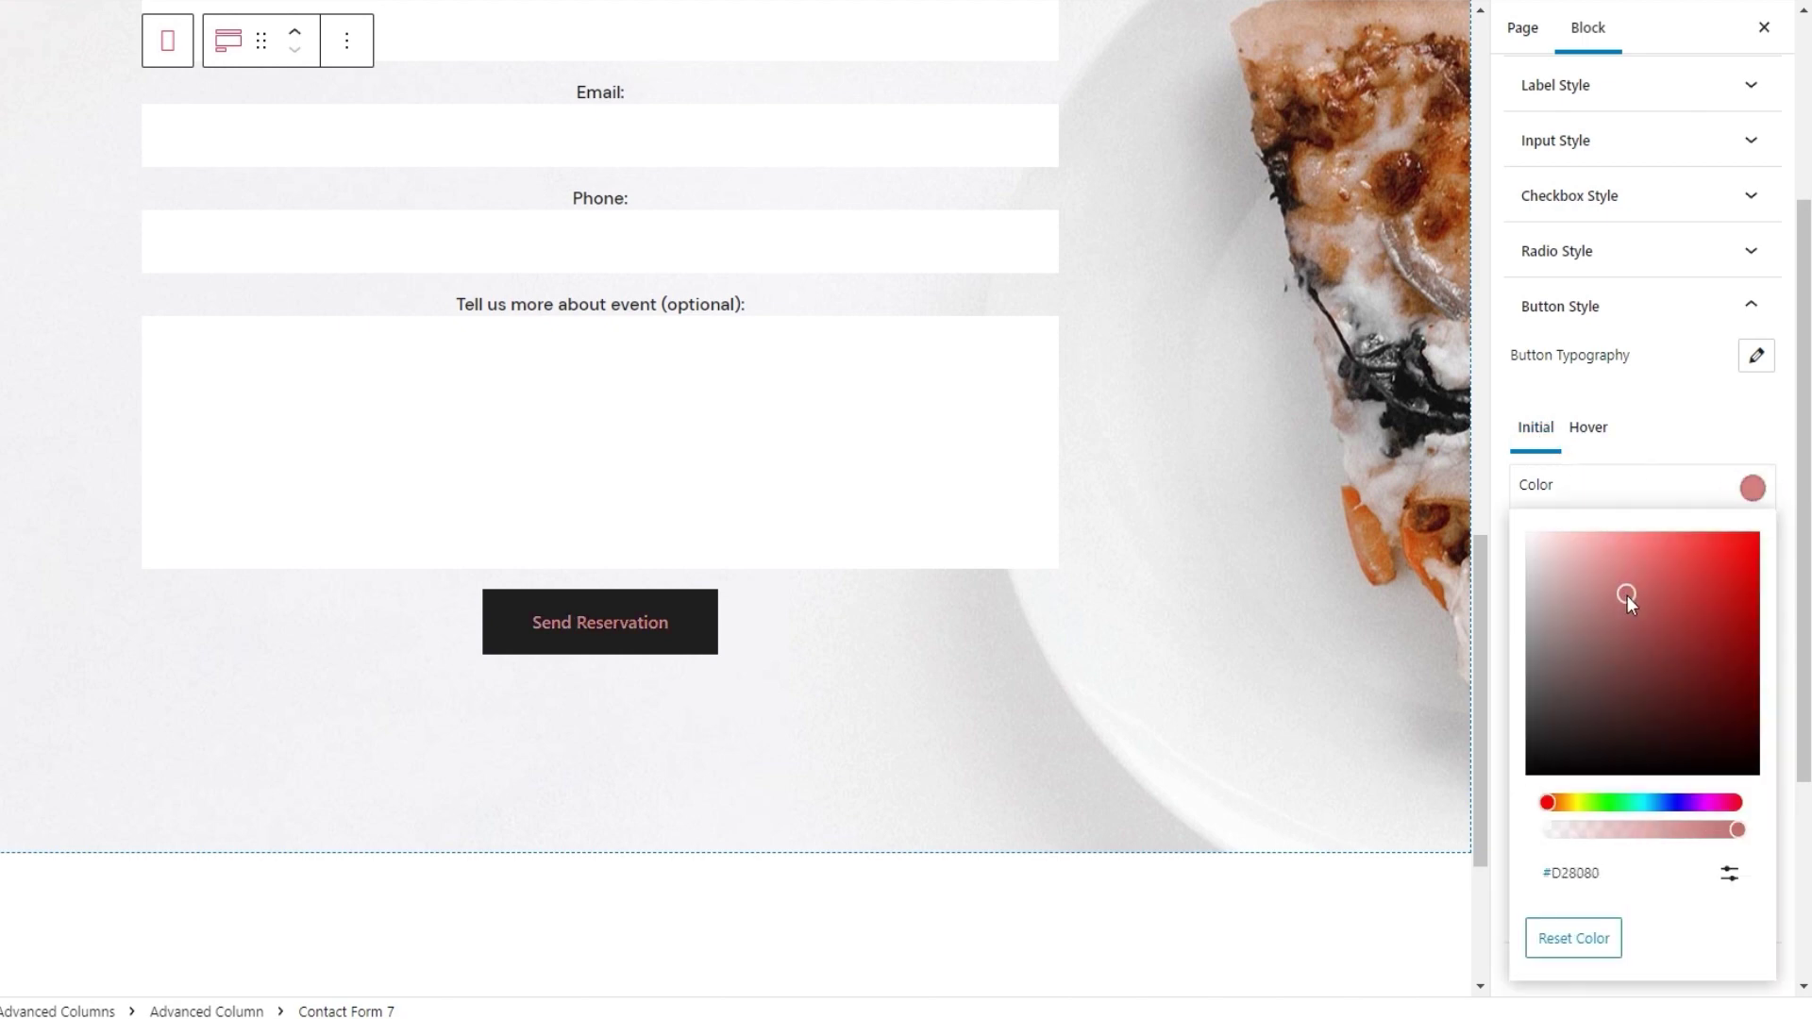
{"action": "left_click", "coordinate": [1728, 872]}
{"action": "left_click", "coordinate": [1578, 948]}
{"action": "double_click", "coordinate": [1578, 946]}
{"action": "type", "text": "ffffff"}
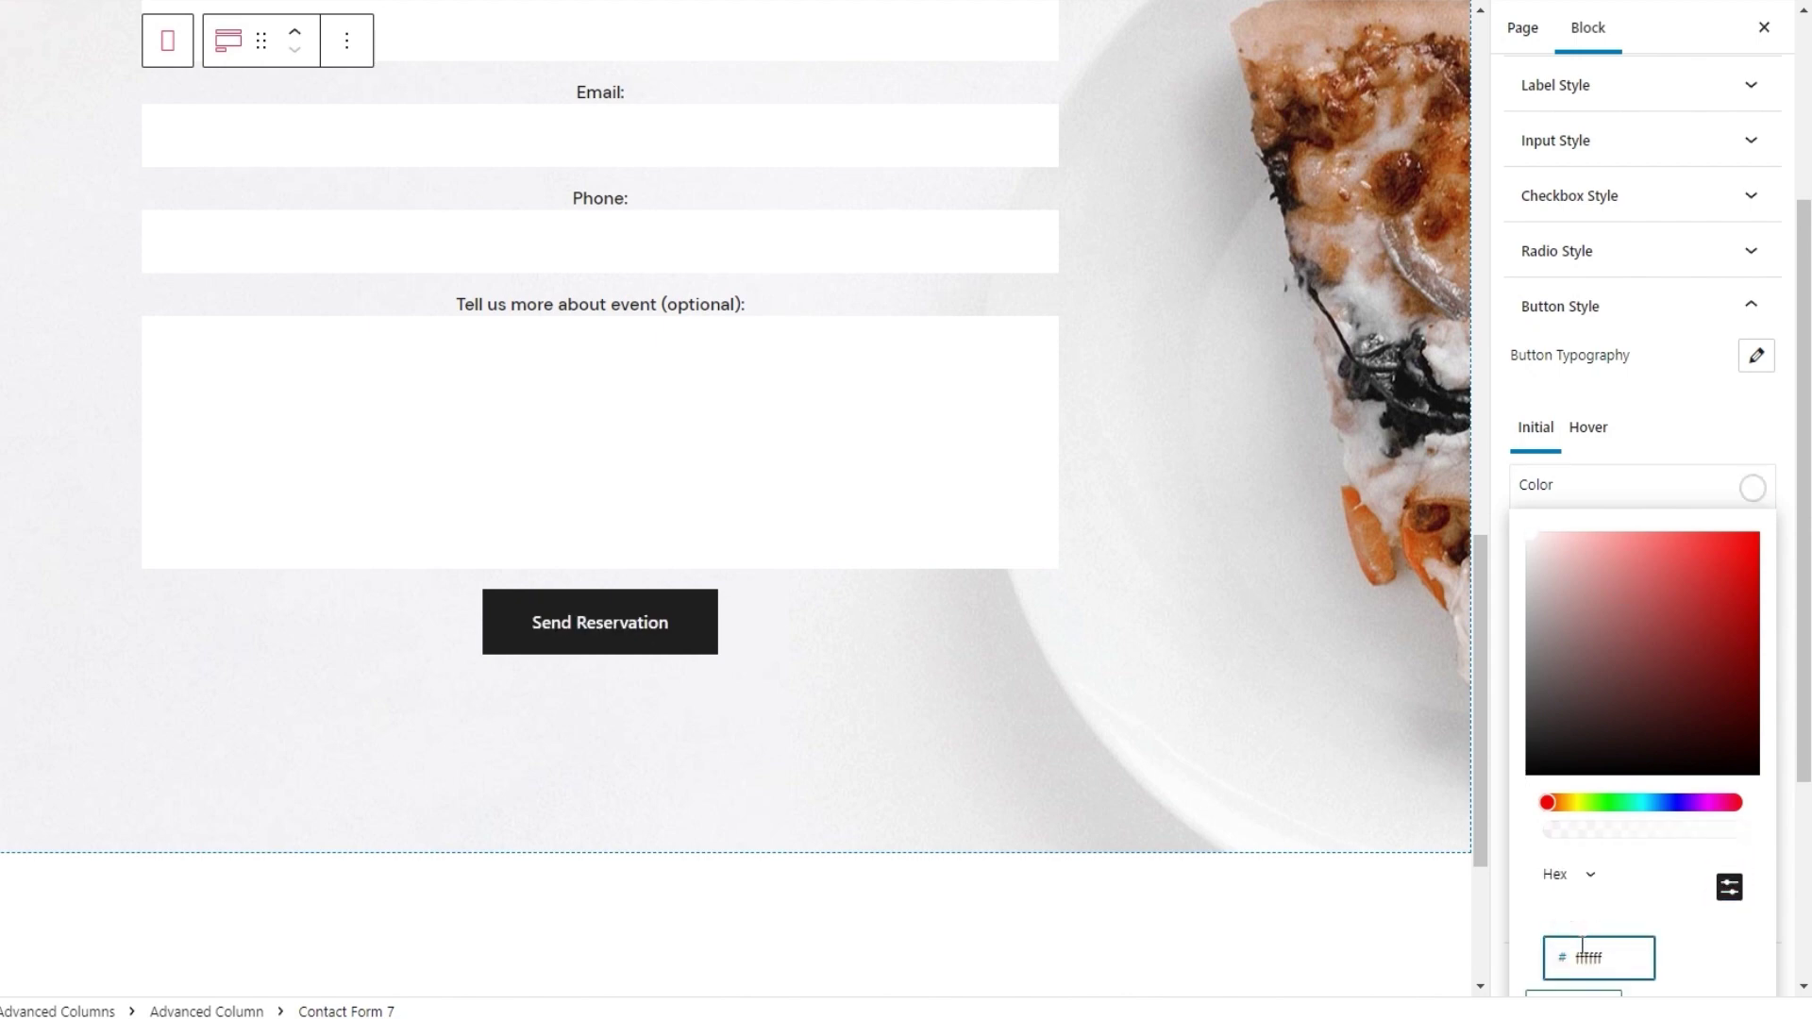
{"action": "left_click", "coordinate": [1752, 489]}
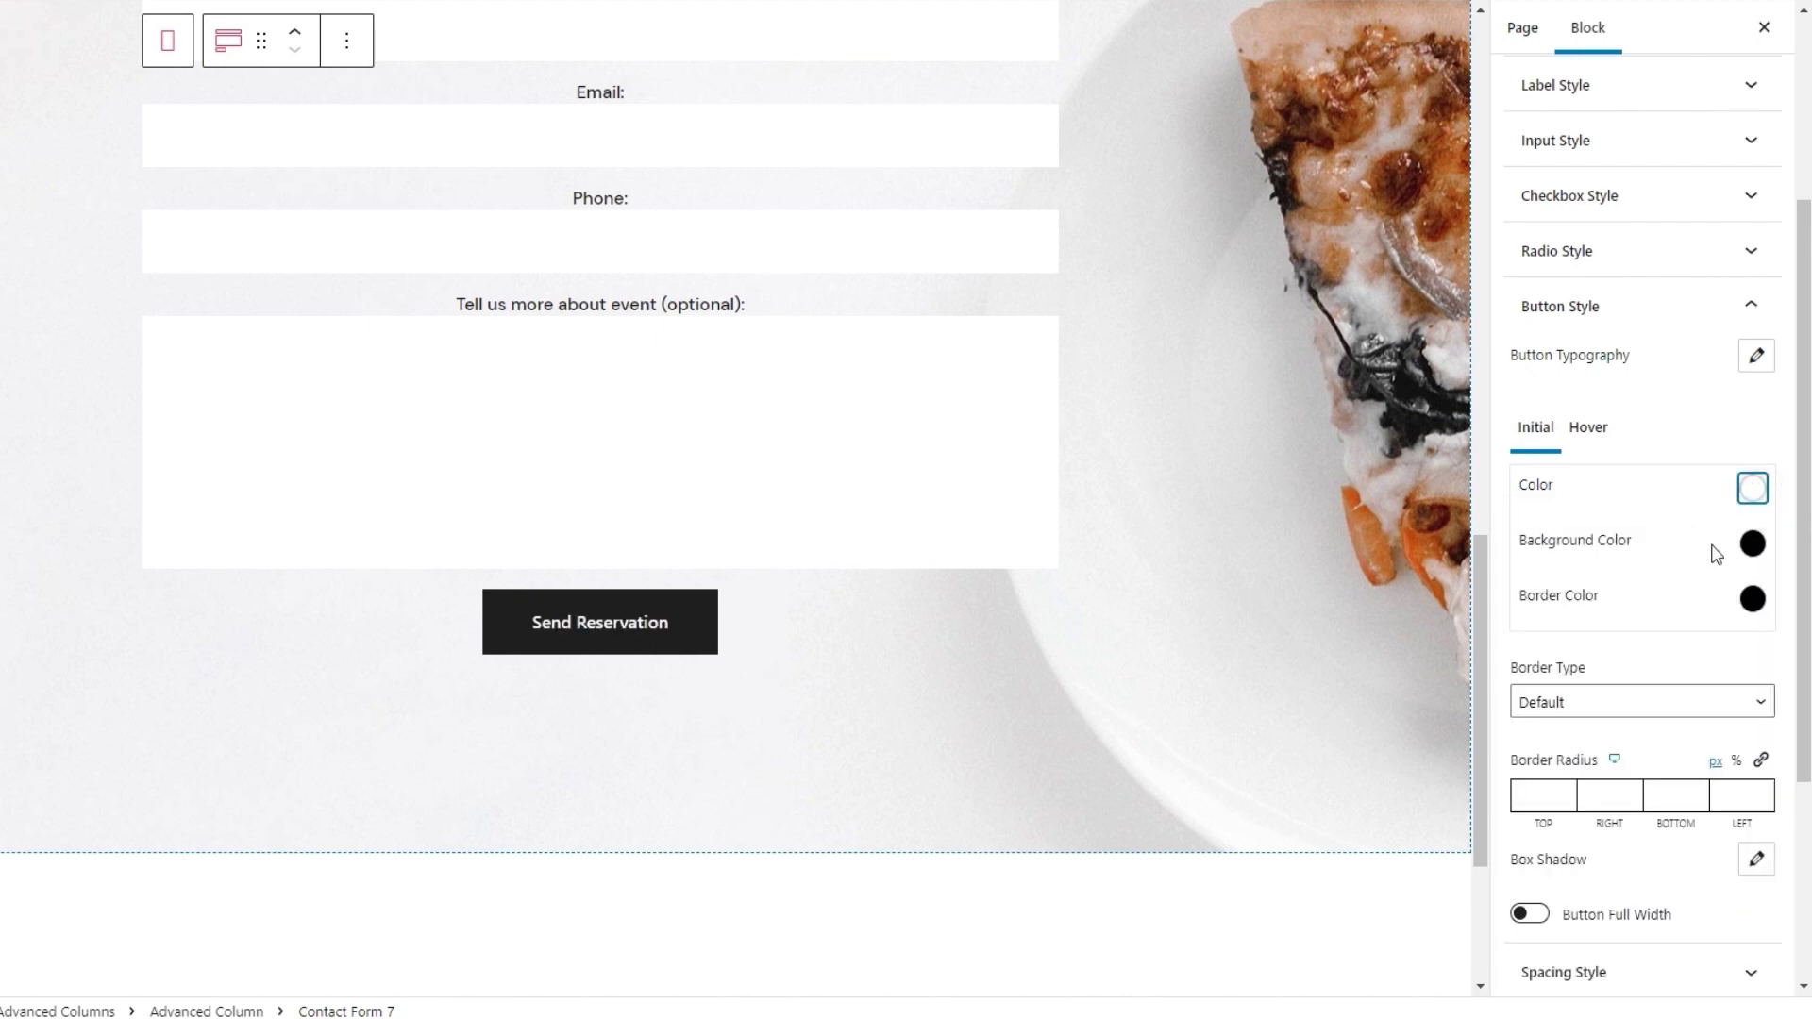
Set the button's initial background colour to dark grey #333333
{"action": "left_click", "coordinate": [1752, 544]}
{"action": "left_click", "coordinate": [1655, 647]}
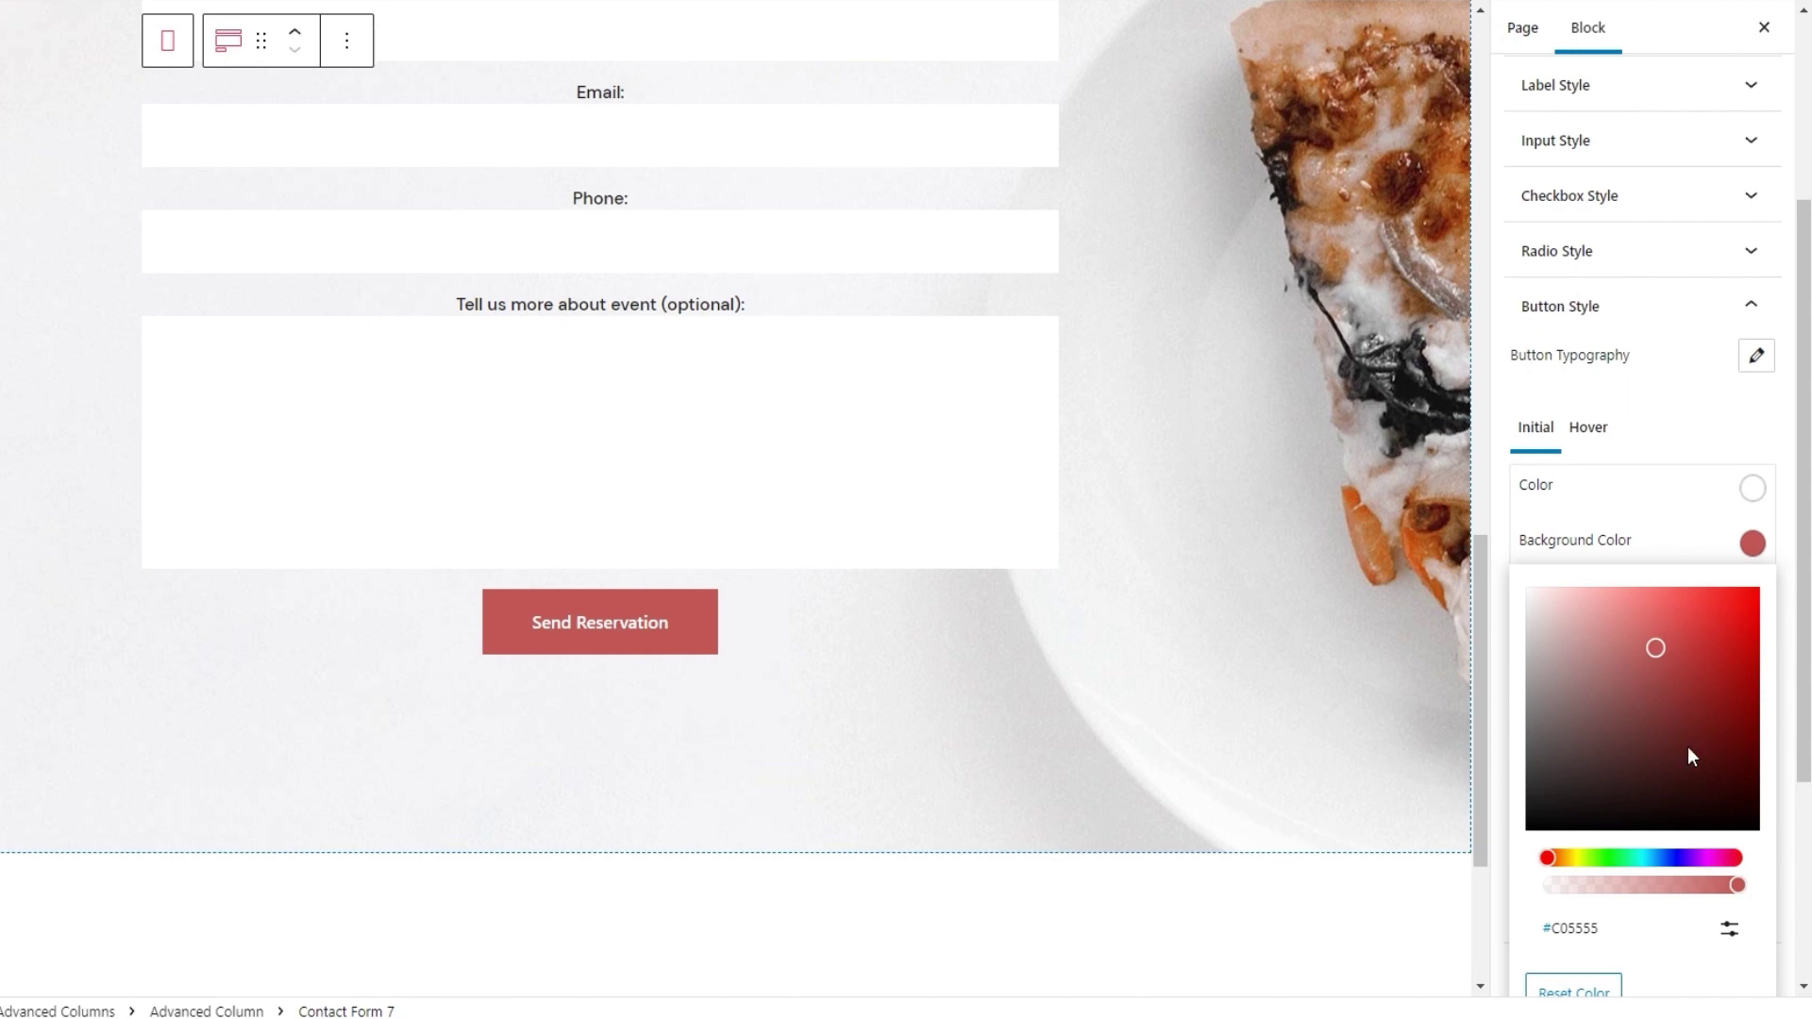
{"action": "left_click", "coordinate": [1729, 929]}
{"action": "scroll", "coordinate": [1674, 946], "scroll_direction": "down", "scroll_amount": 1}
{"action": "double_click", "coordinate": [1636, 903]}
{"action": "type", "text": "333333"}
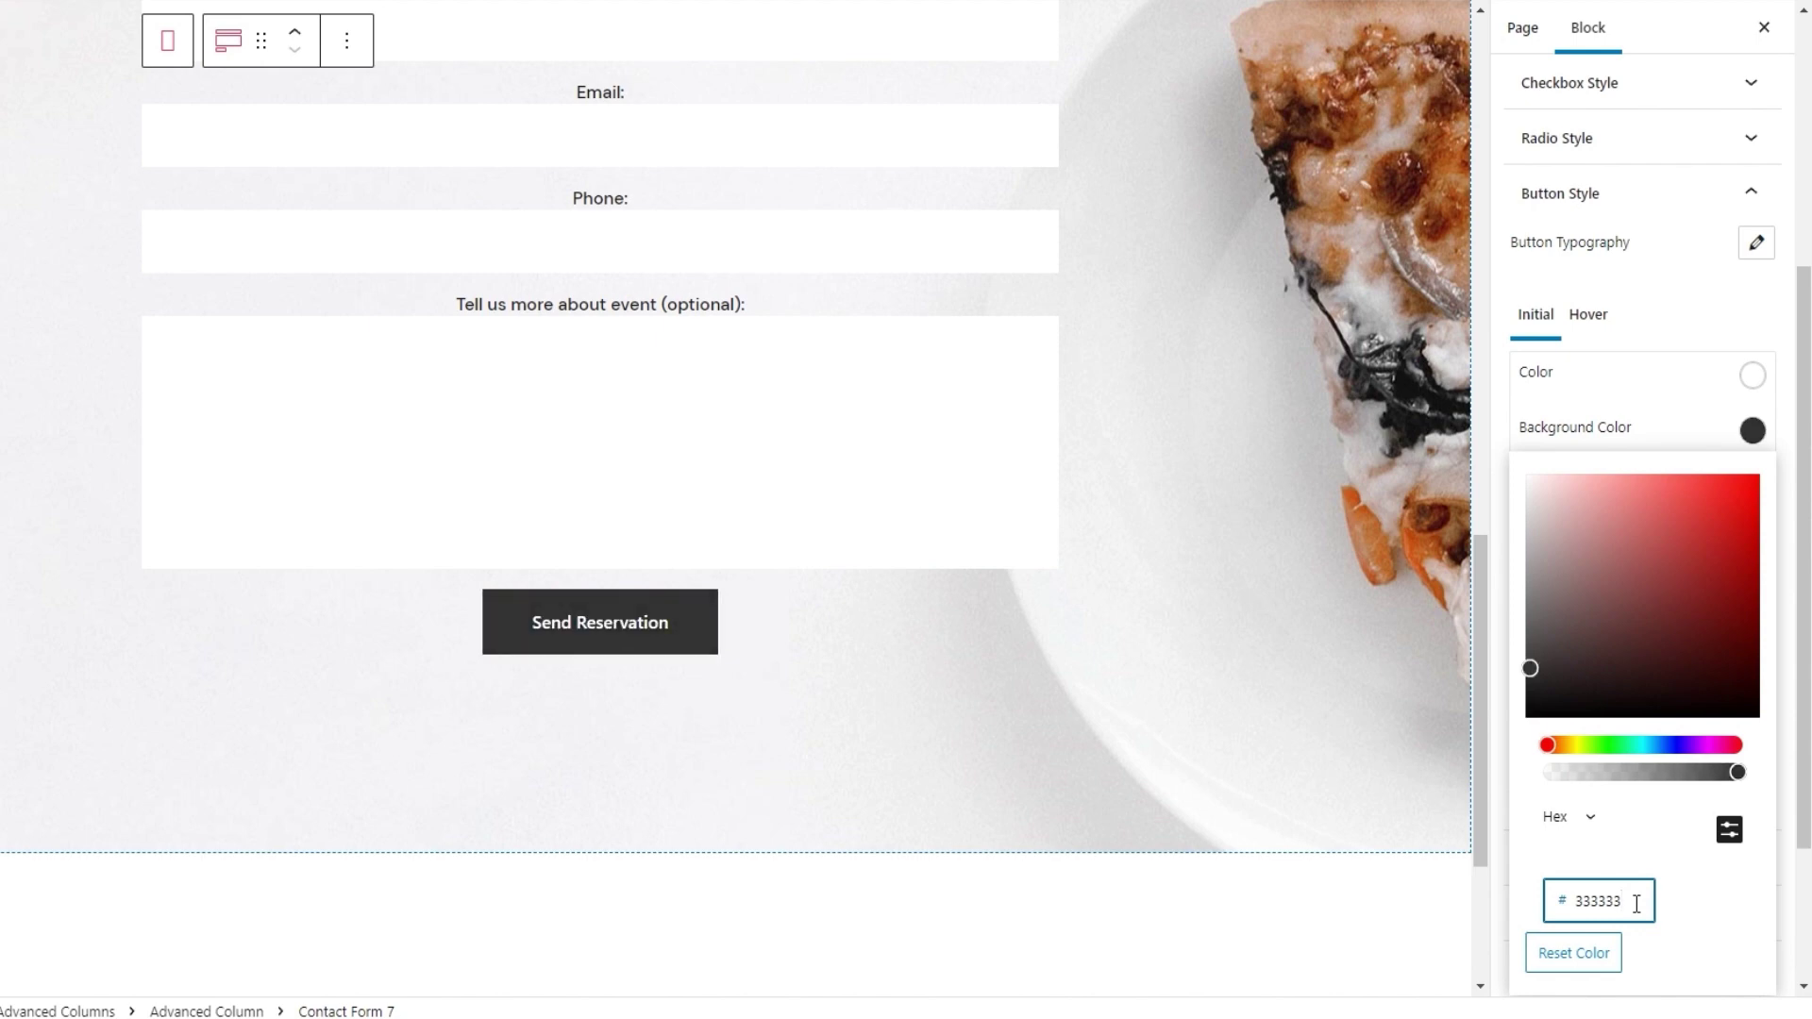
{"action": "left_click", "coordinate": [1753, 433]}
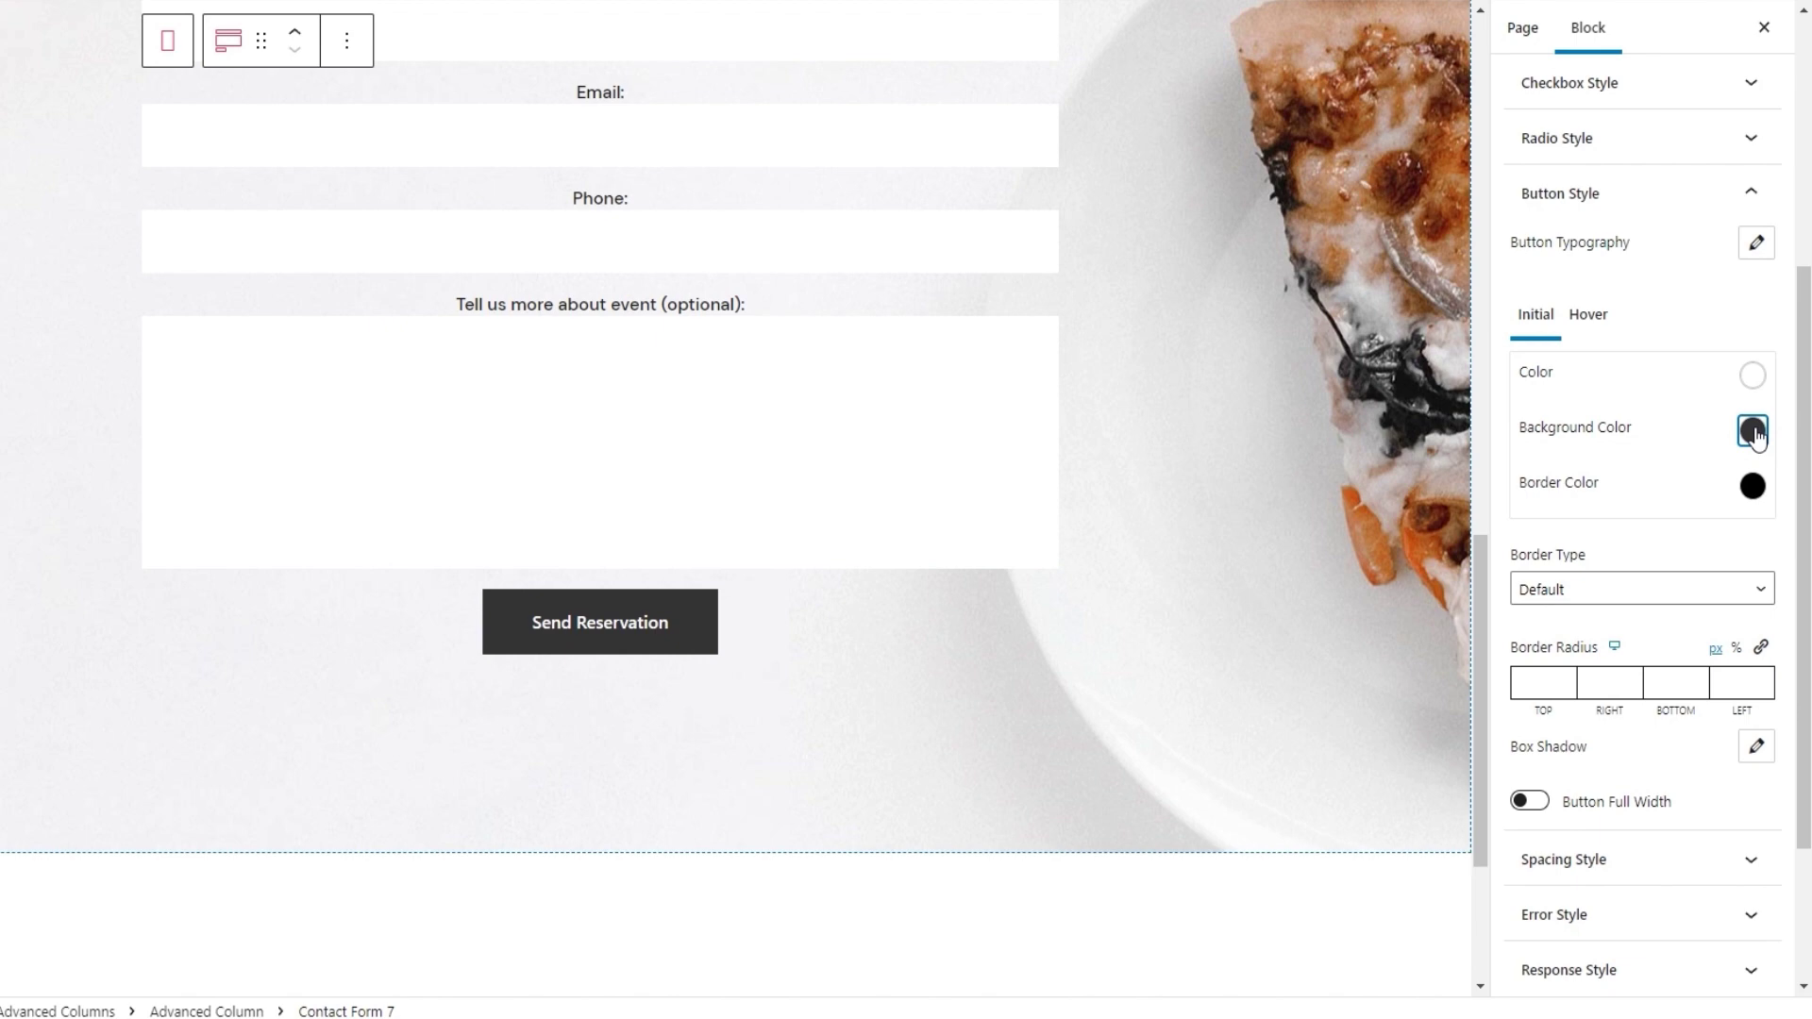
{"action": "left_click", "coordinate": [1606, 588]}
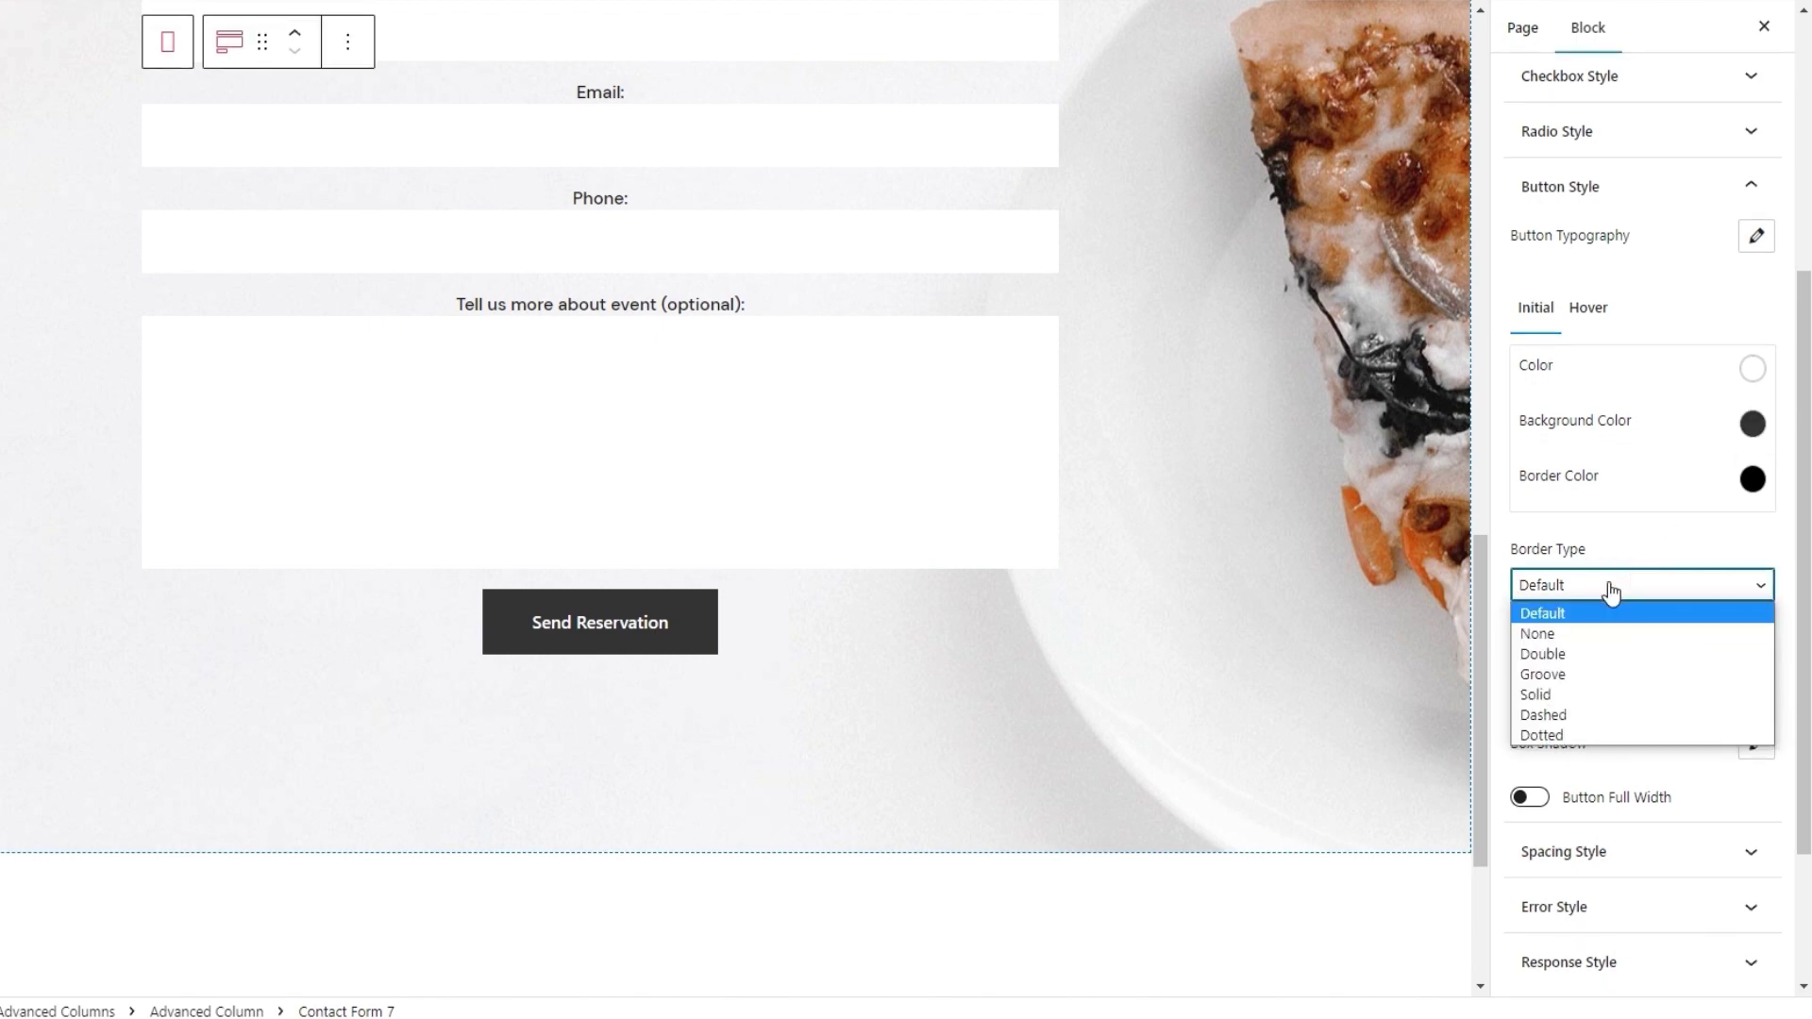
{"action": "left_click", "coordinate": [1585, 697]}
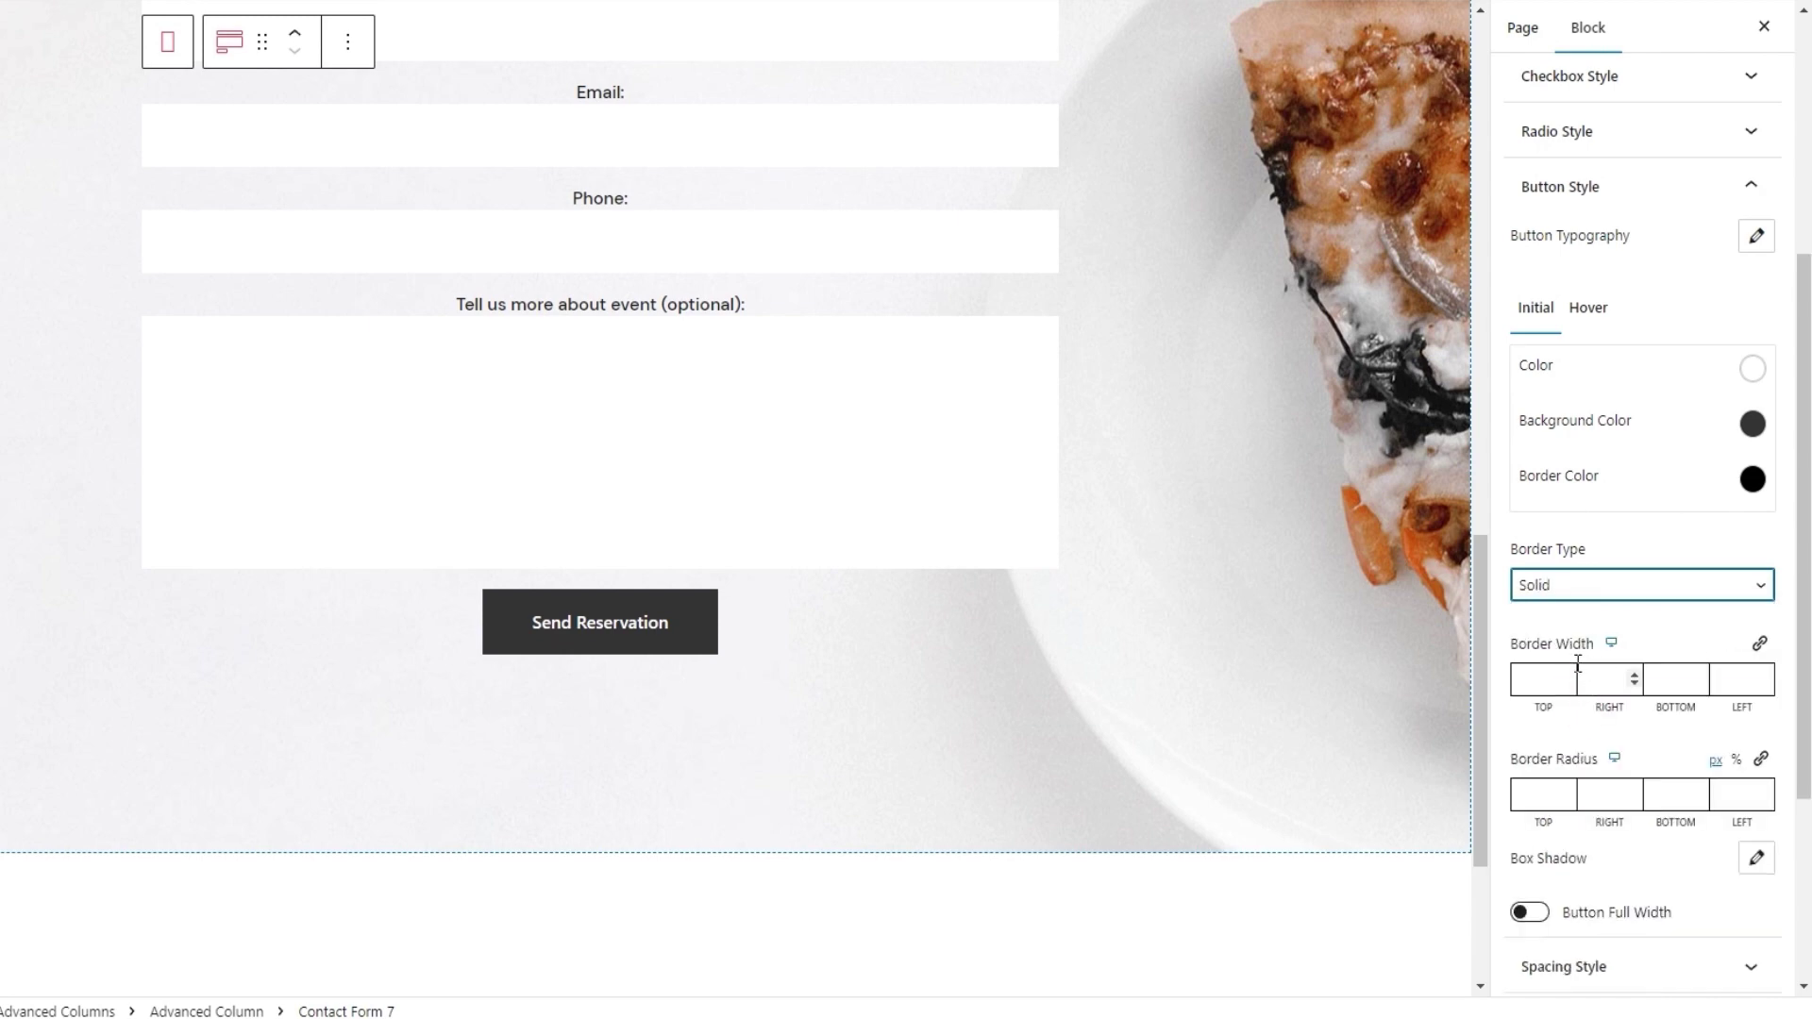
{"action": "left_click", "coordinate": [1761, 645]}
{"action": "left_click", "coordinate": [1682, 674]}
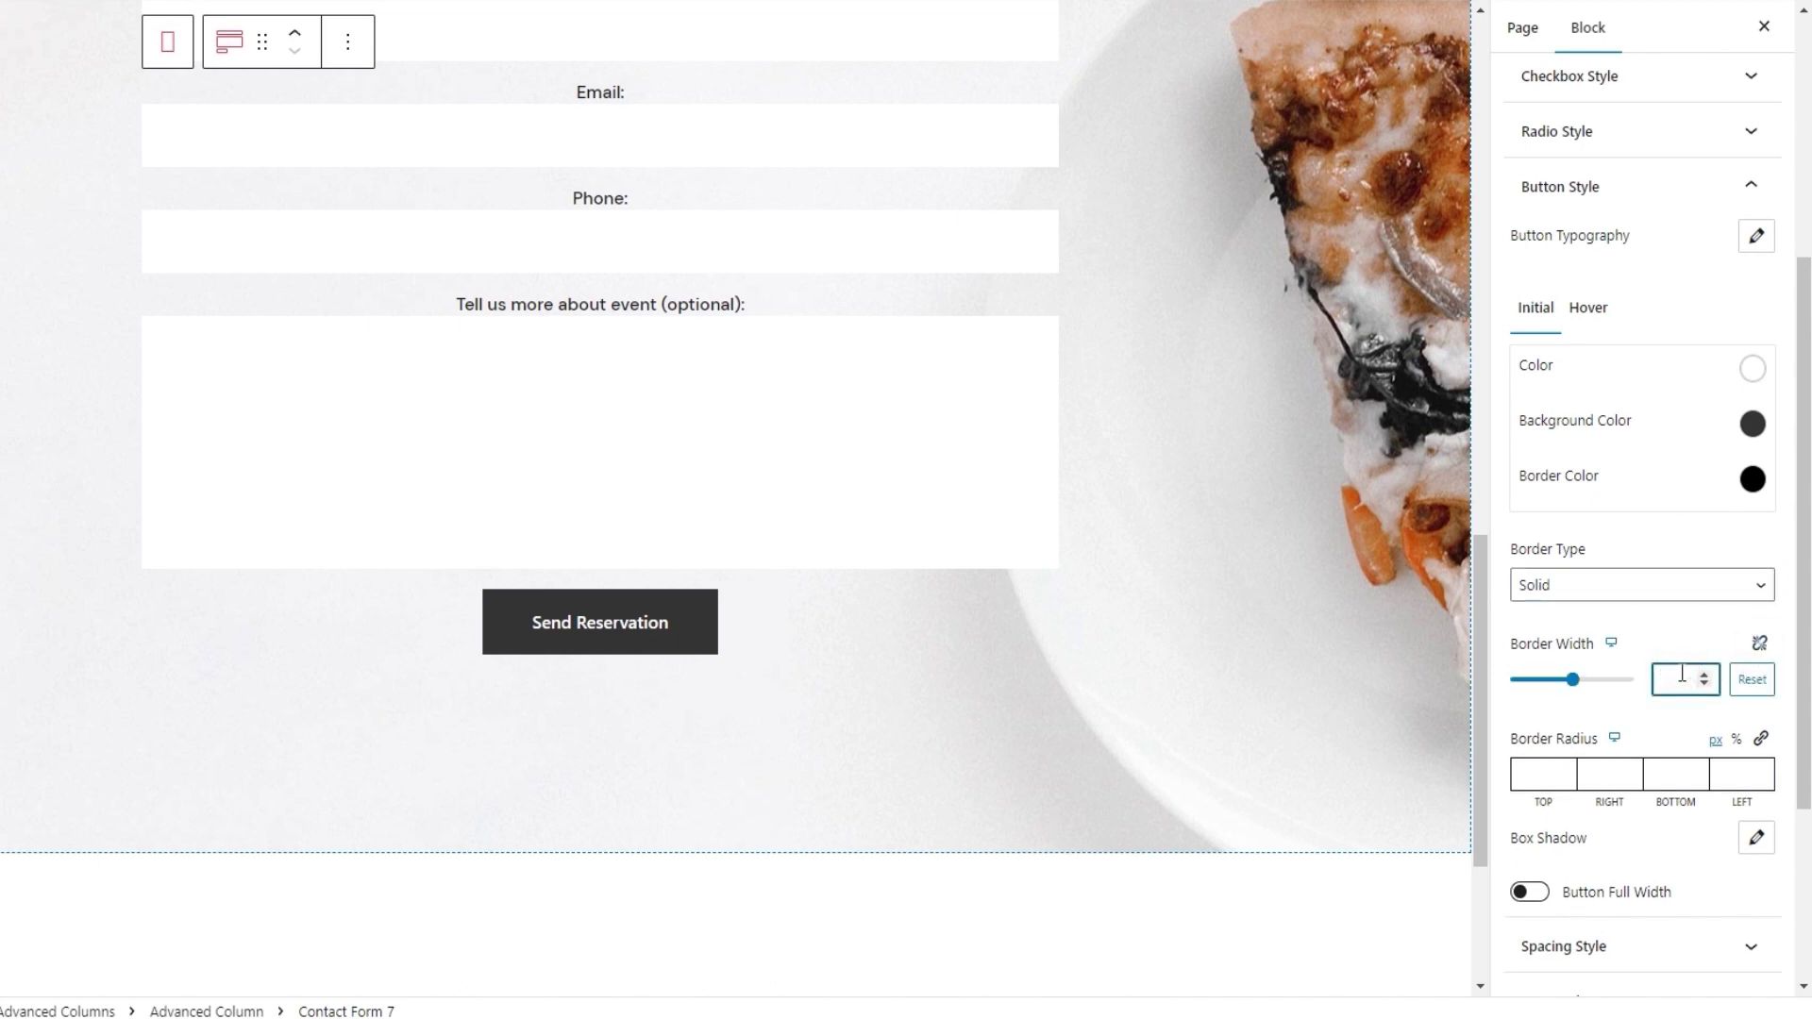
{"action": "type", "text": "3"}
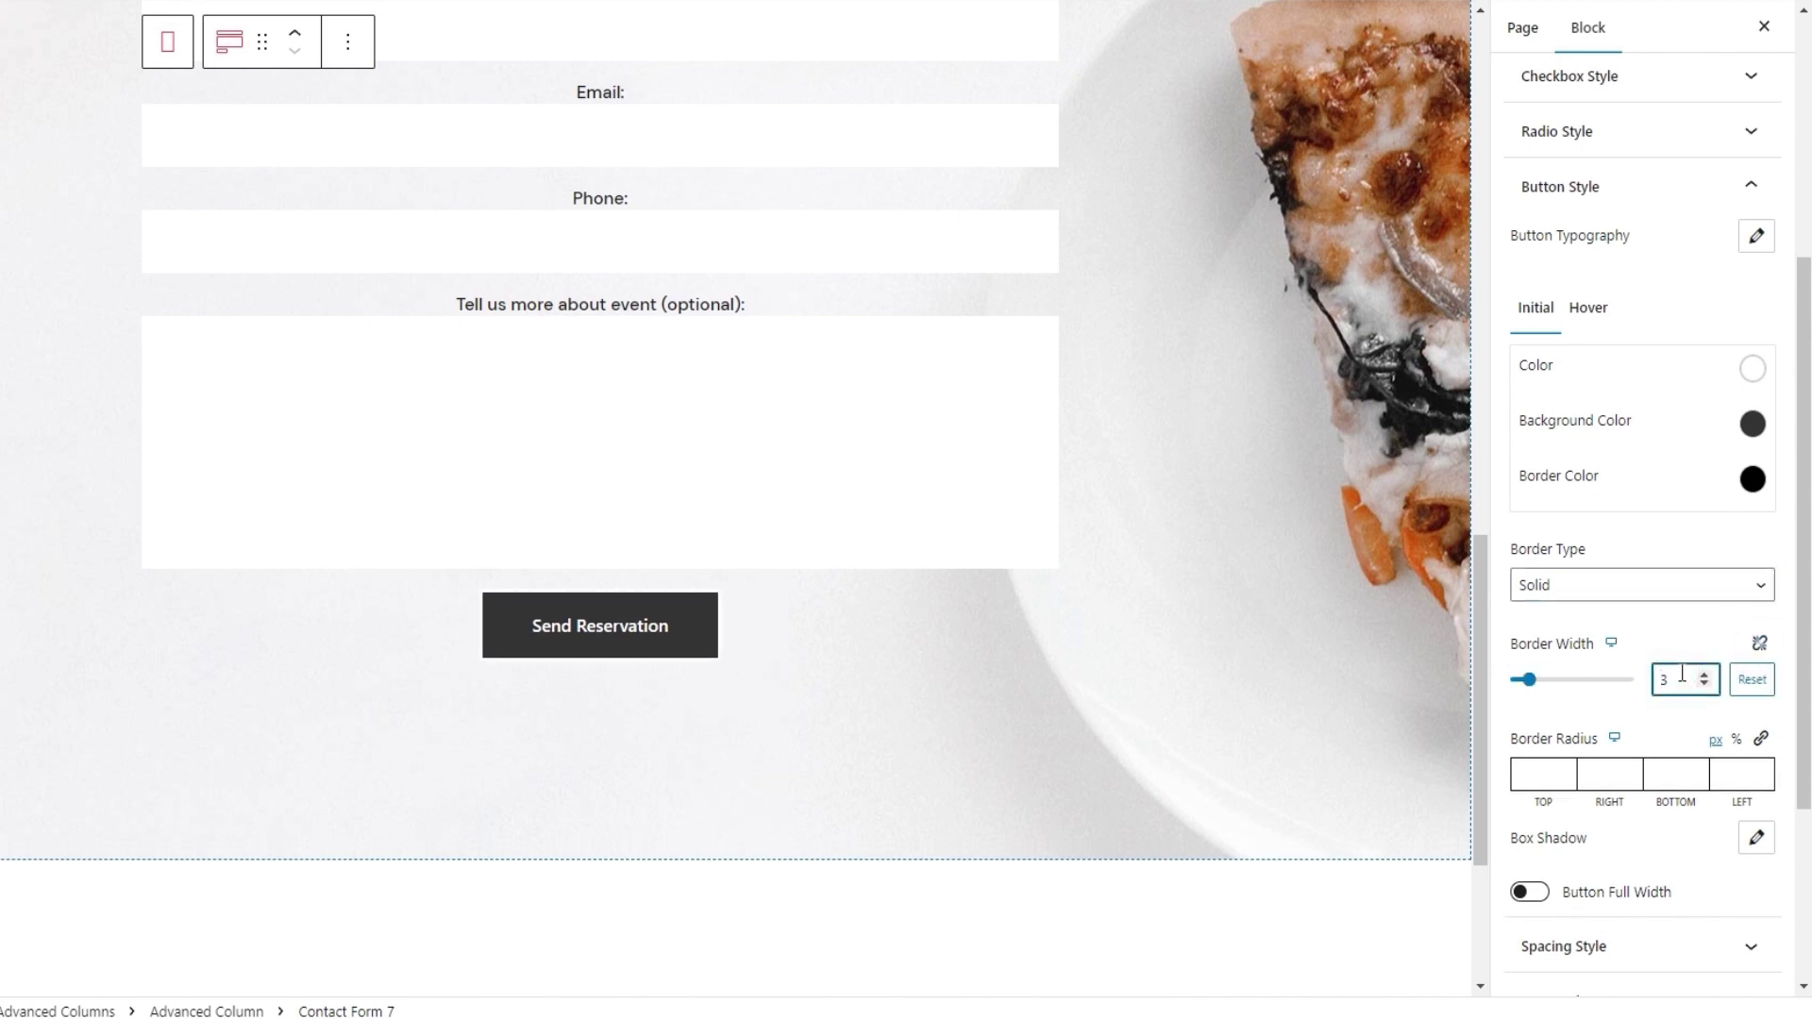
{"action": "left_click", "coordinate": [1751, 479]}
{"action": "left_click_drag", "start_coordinate": [1644, 613], "coordinate": [1627, 602]}
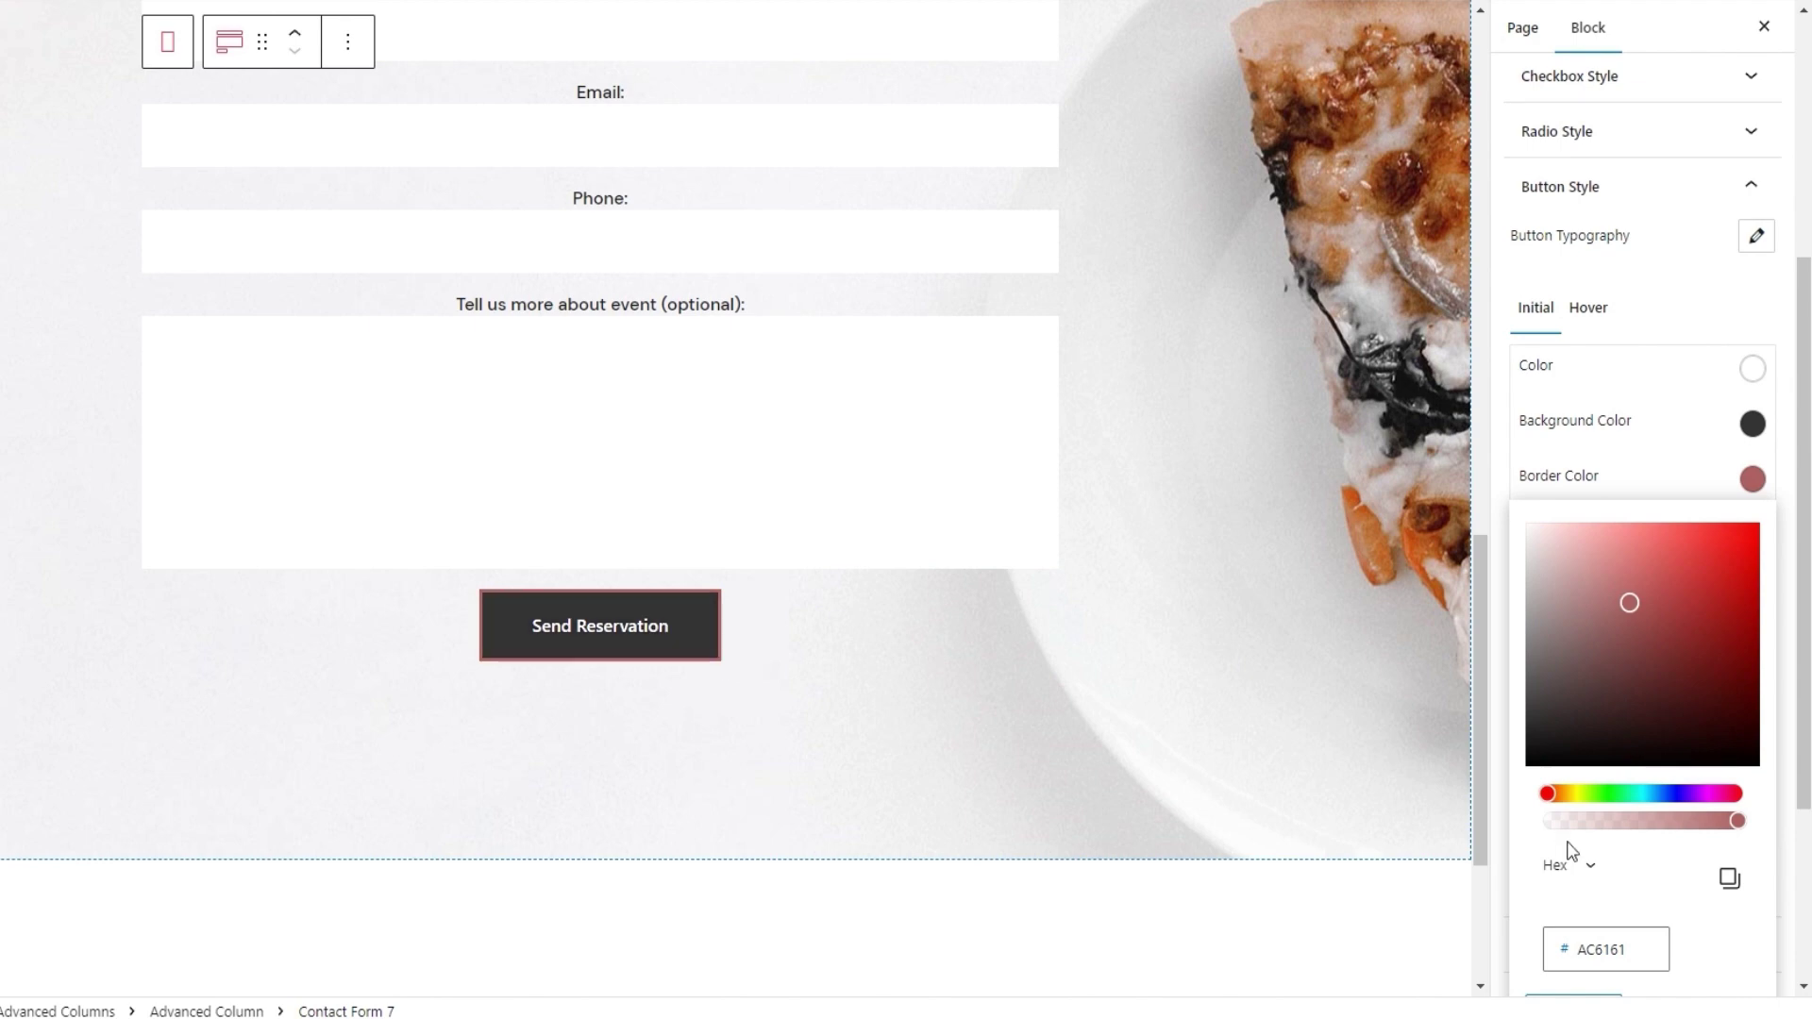
{"action": "left_click_drag", "start_coordinate": [1803, 796], "coordinate": [1804, 819]}
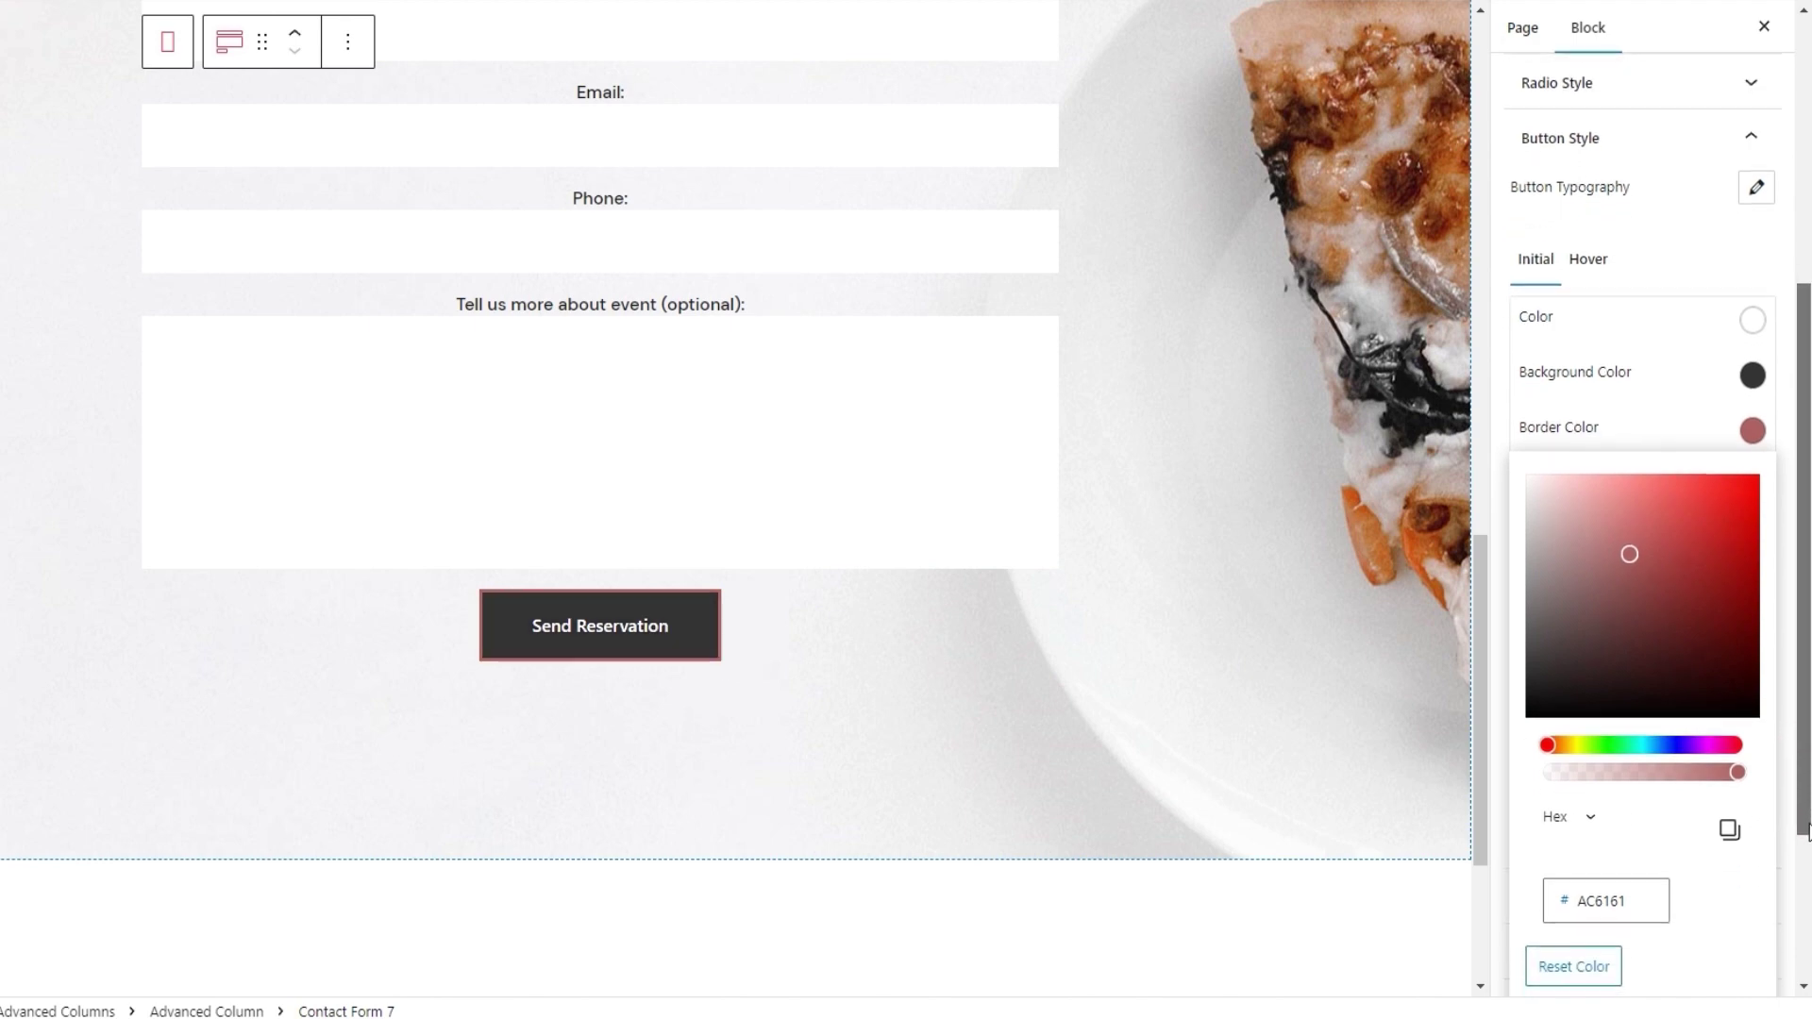
{"action": "left_click", "coordinate": [1608, 972]}
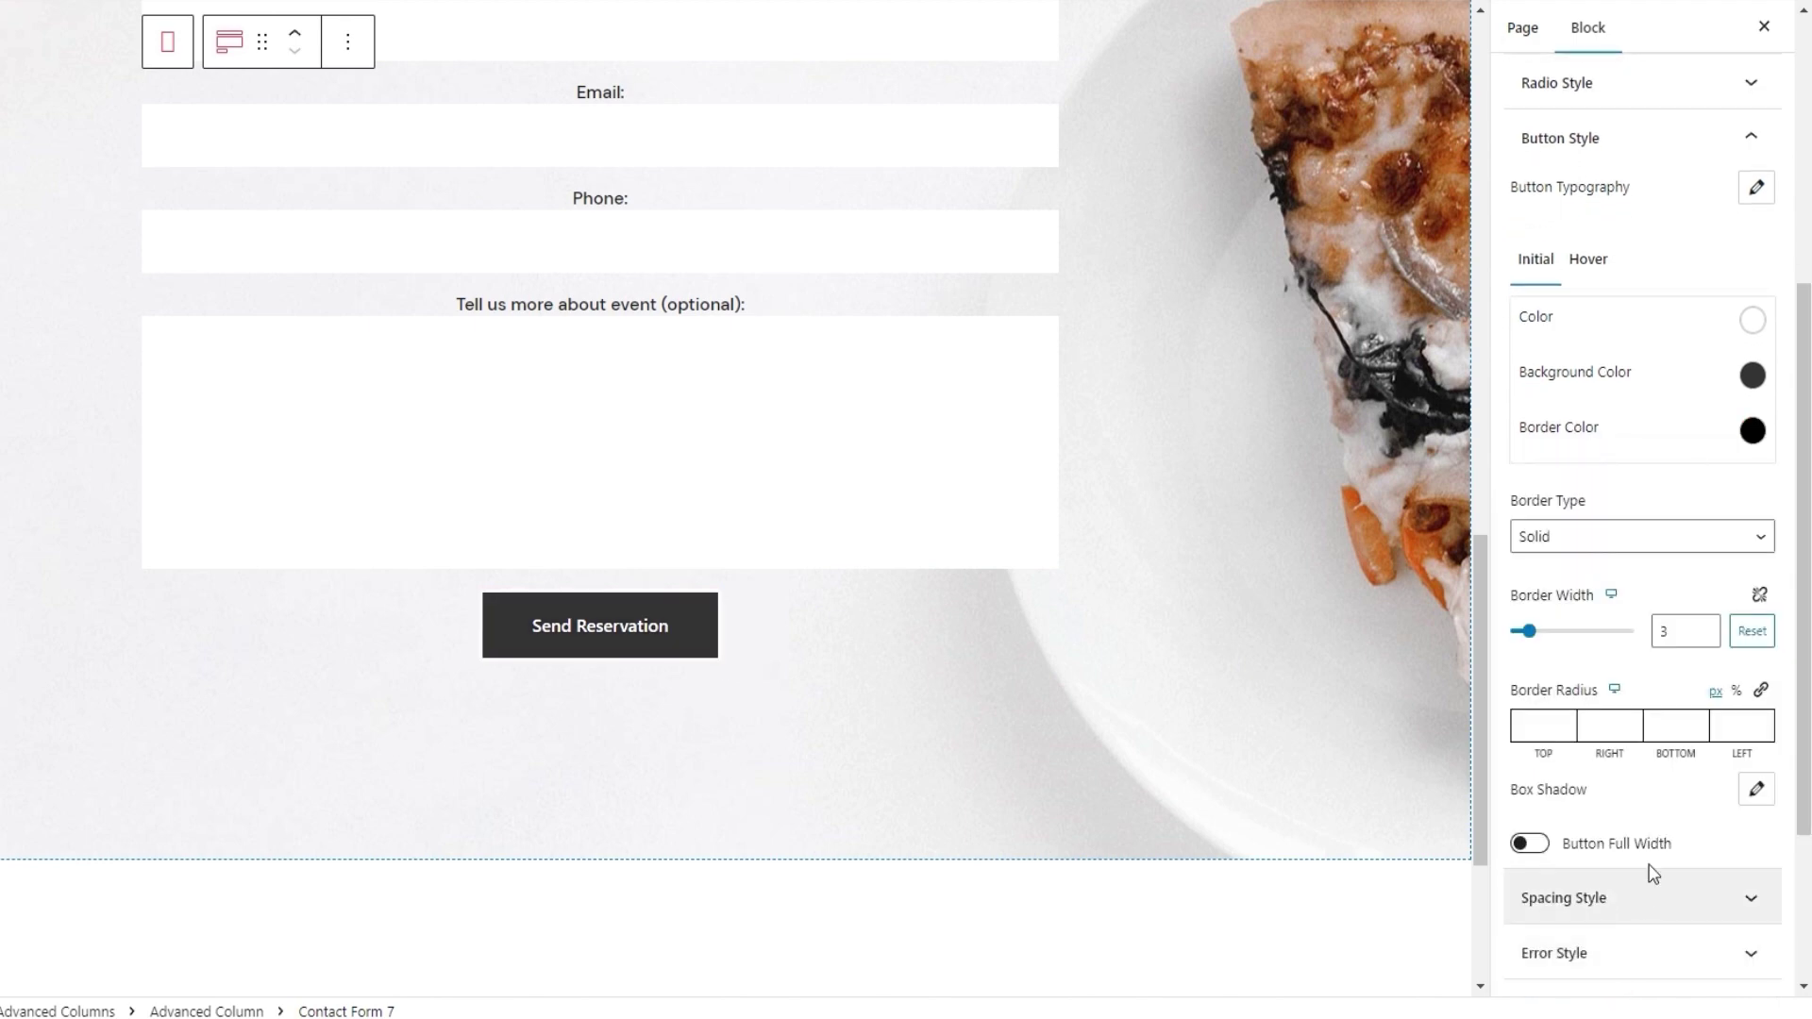
{"action": "left_click", "coordinate": [1751, 630]}
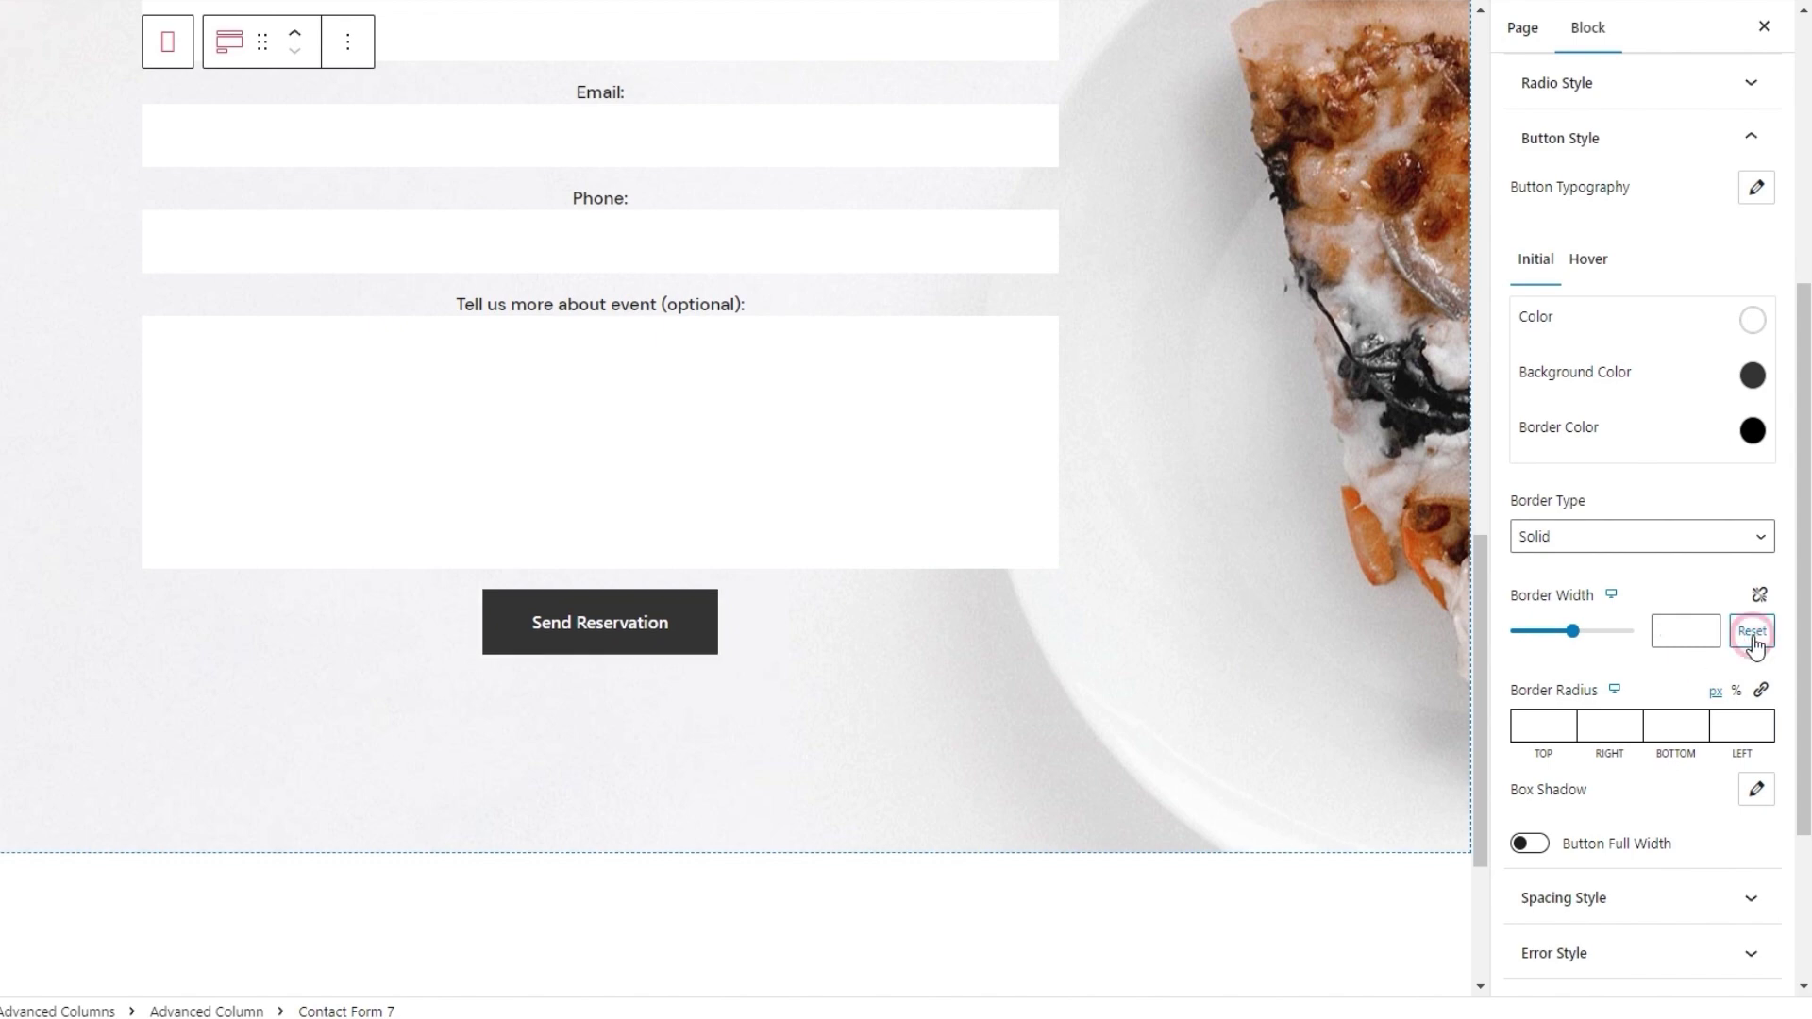
{"action": "left_click", "coordinate": [1610, 546]}
{"action": "key", "text": "Escape"}
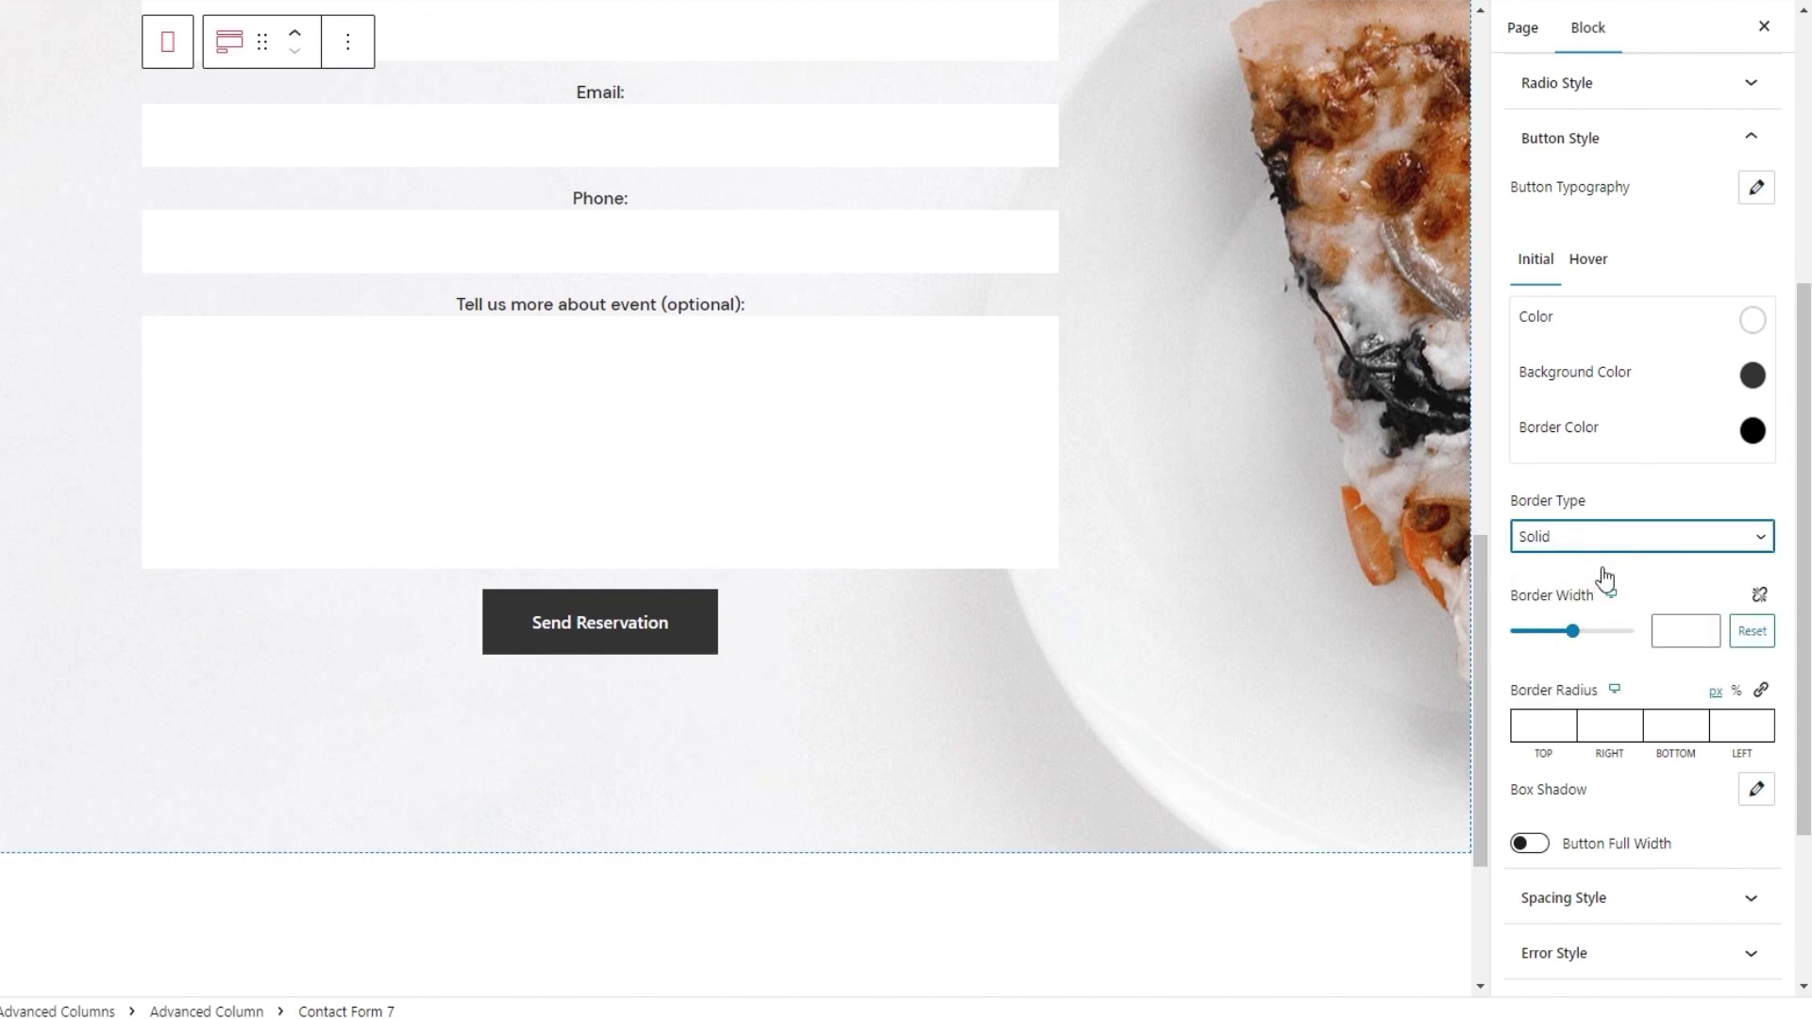
{"action": "scroll", "coordinate": [1651, 532], "scroll_direction": "down", "scroll_amount": 2}
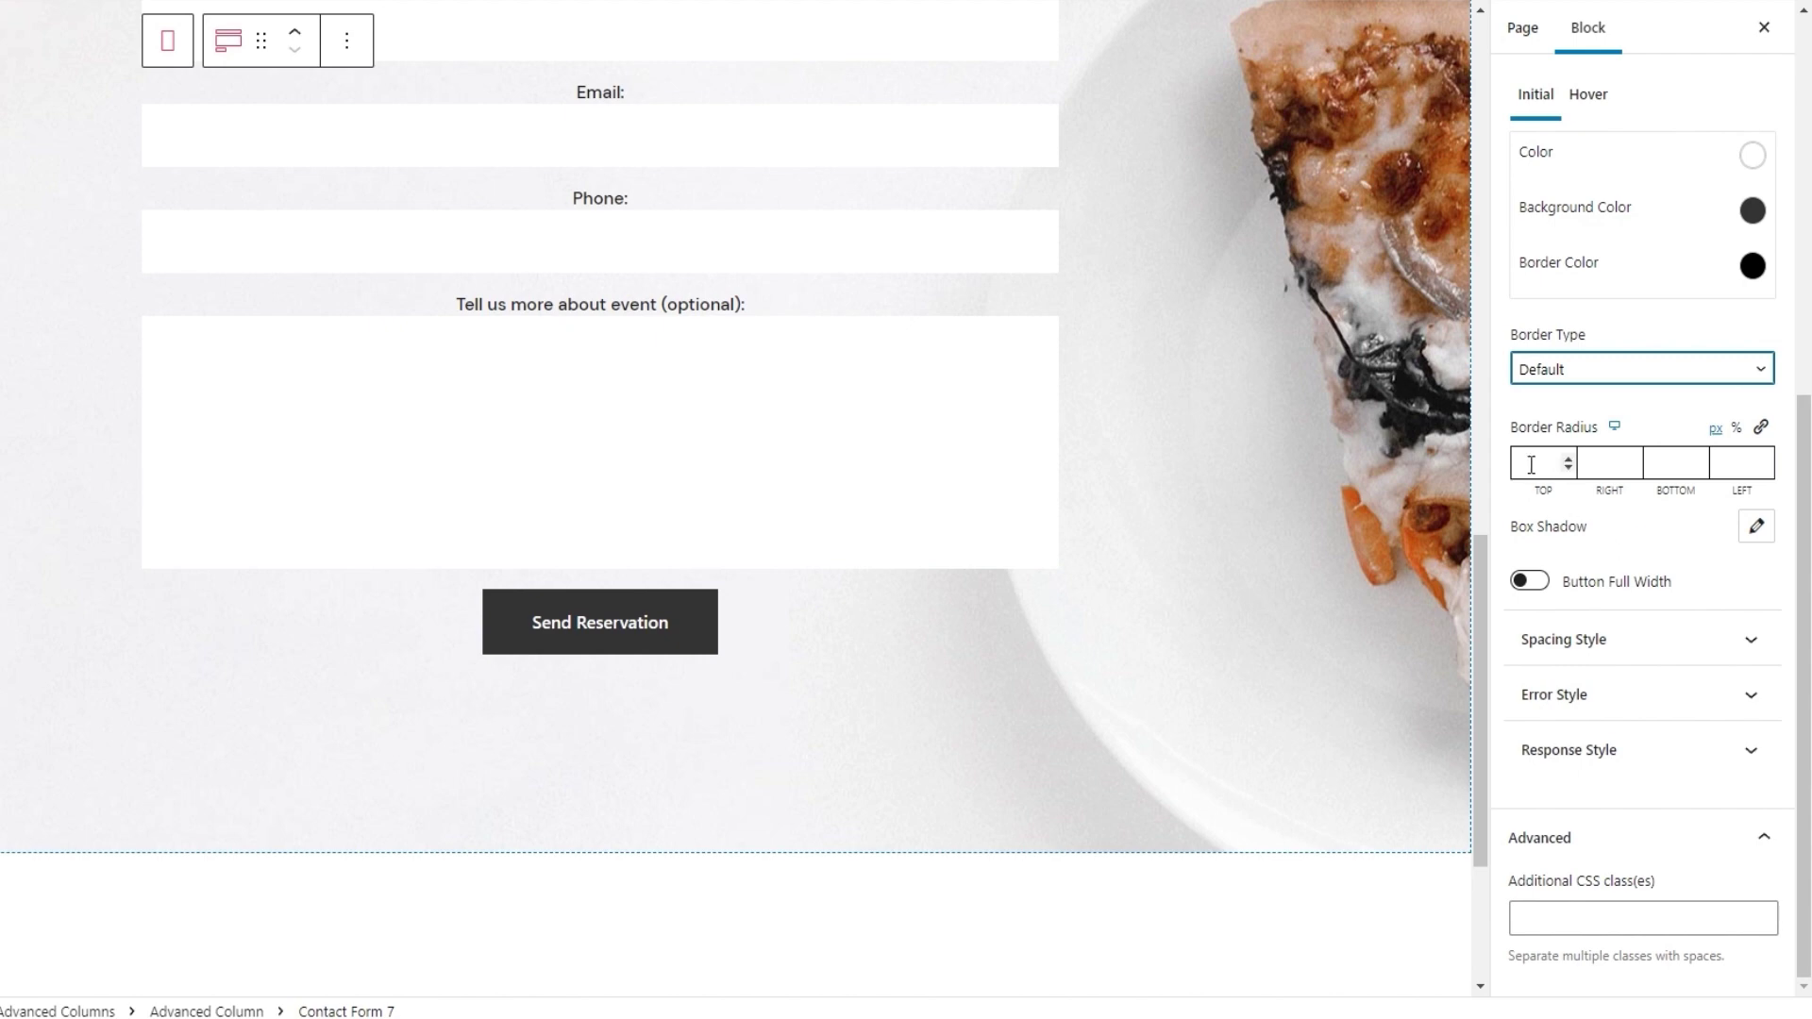
{"action": "left_click", "coordinate": [1531, 463]}
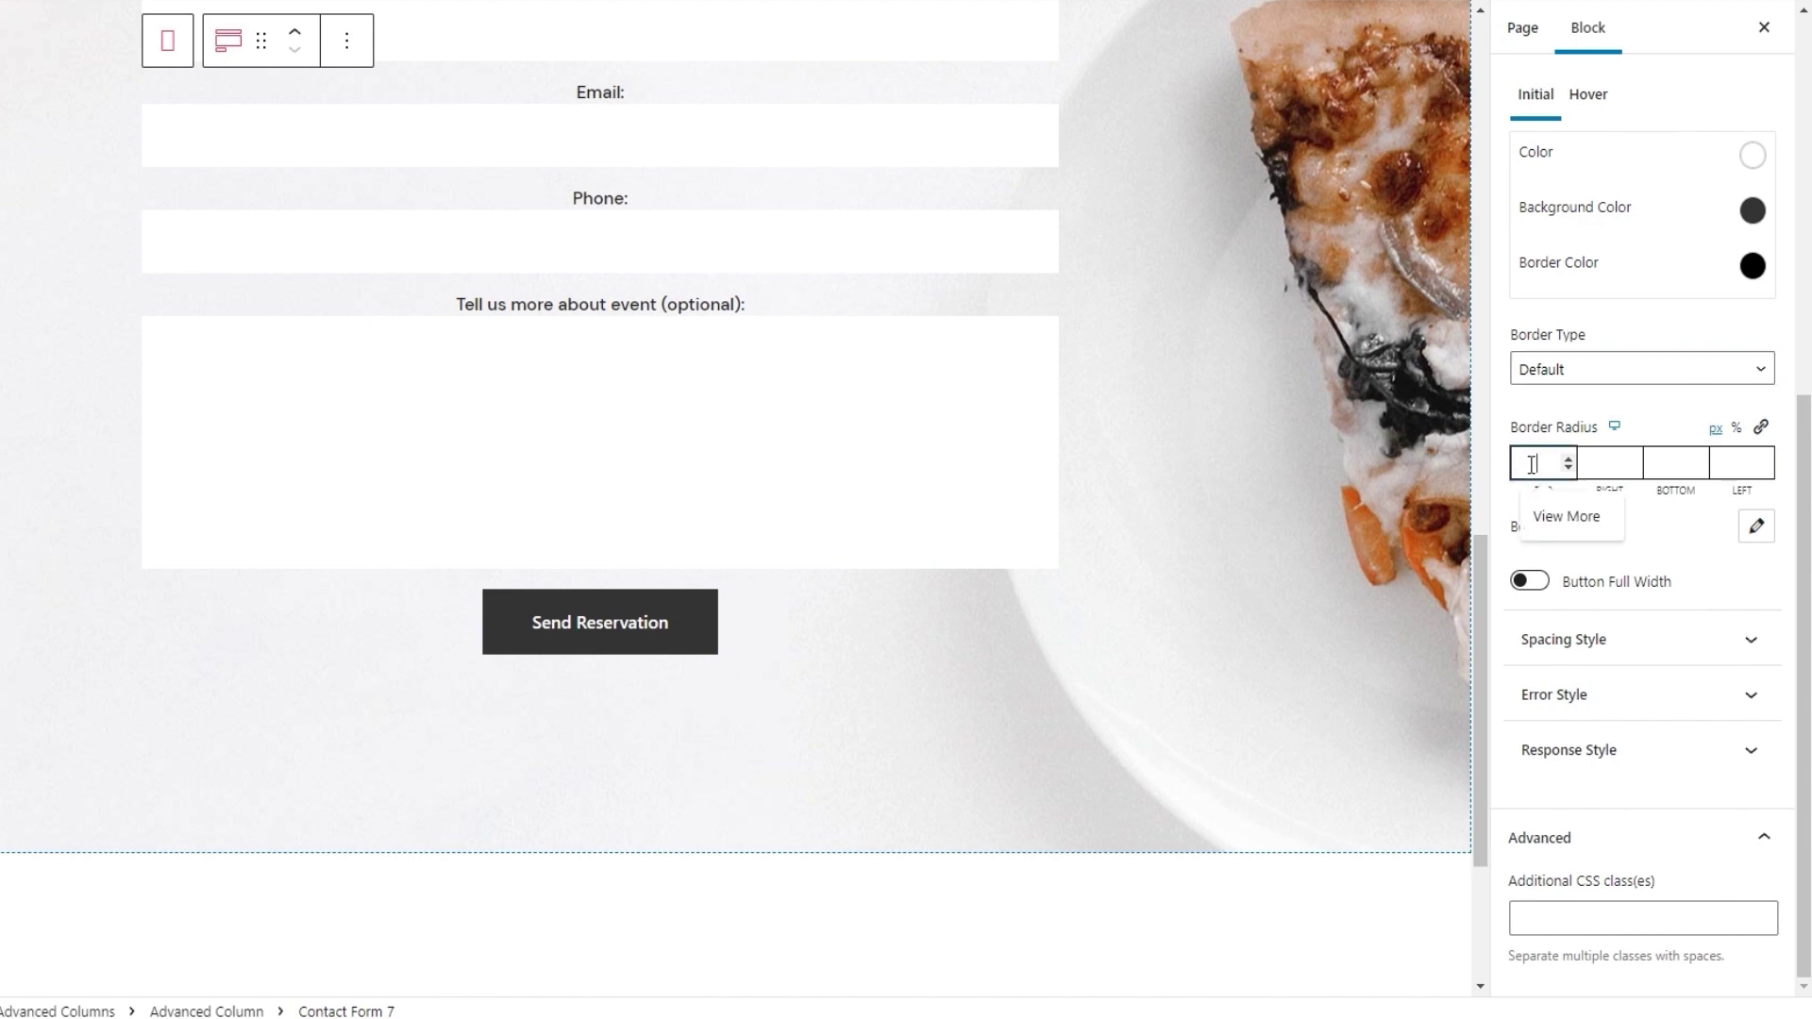
{"action": "type", "text": "10"}
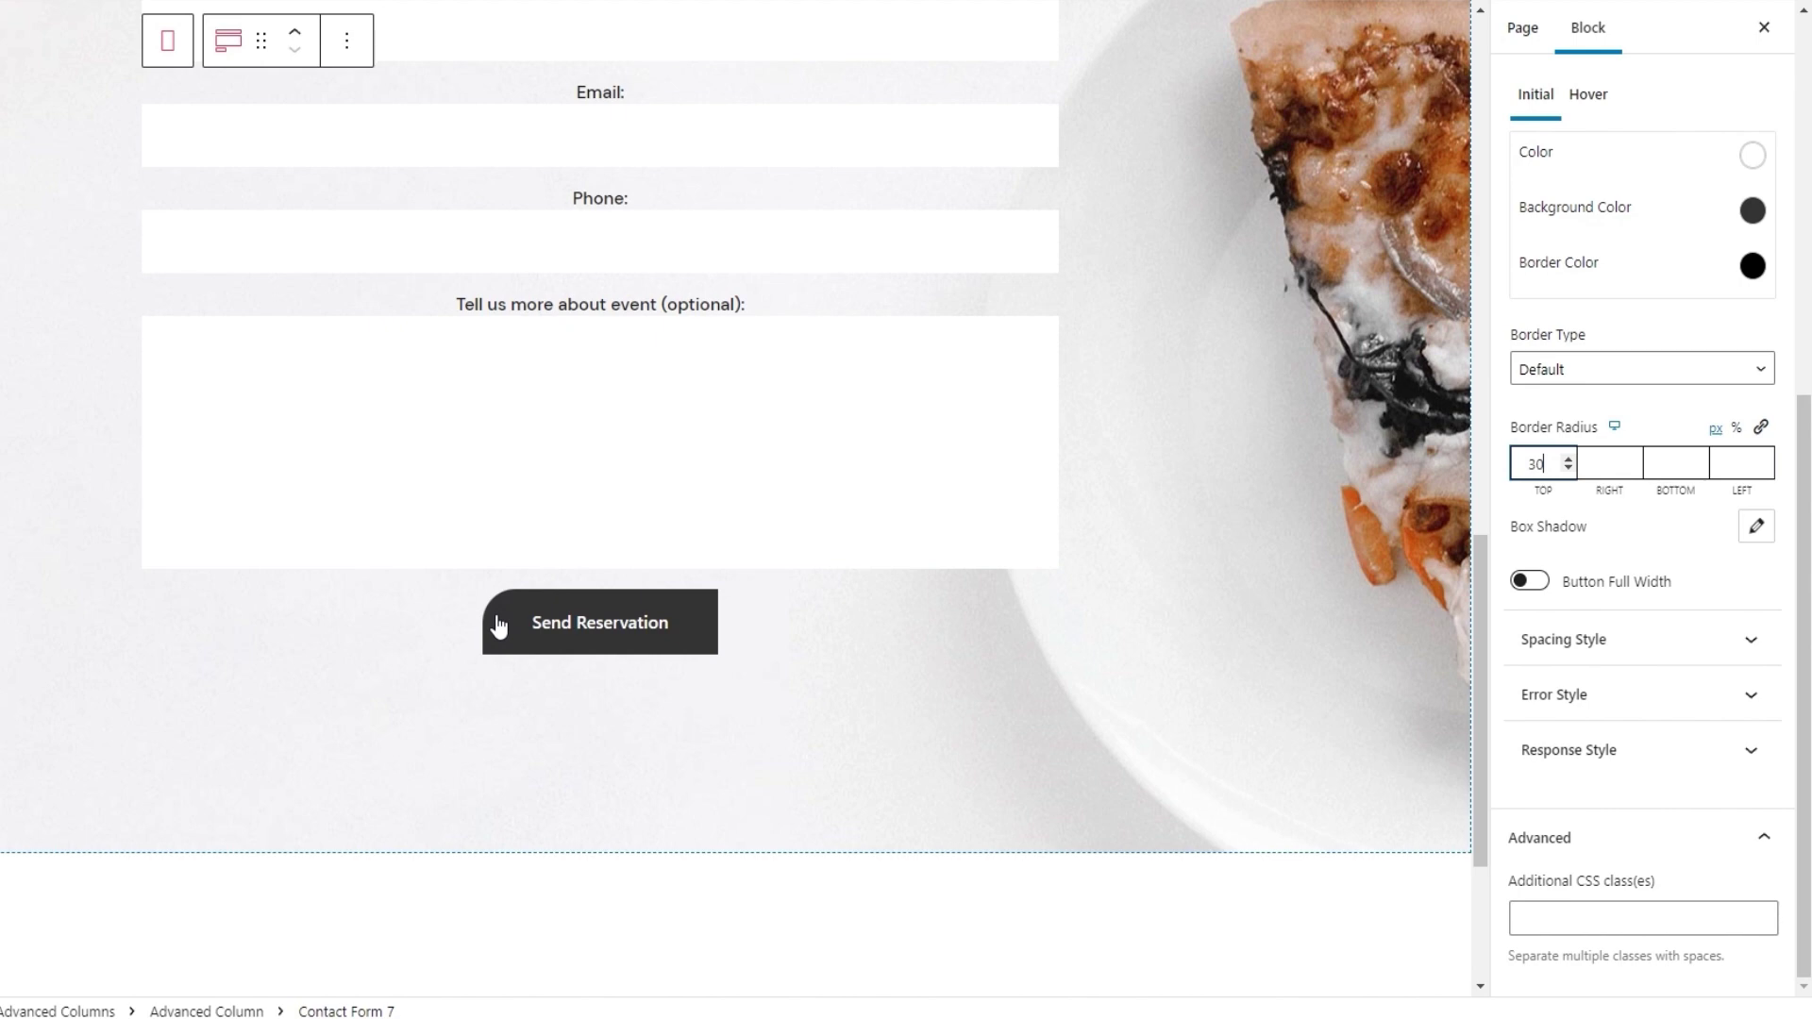
{"action": "double_click", "coordinate": [1535, 465]}
{"action": "key", "text": "BackSpace"}
Try a pink box shadow on the button with offsets, blur and spread
{"action": "left_click", "coordinate": [1756, 527]}
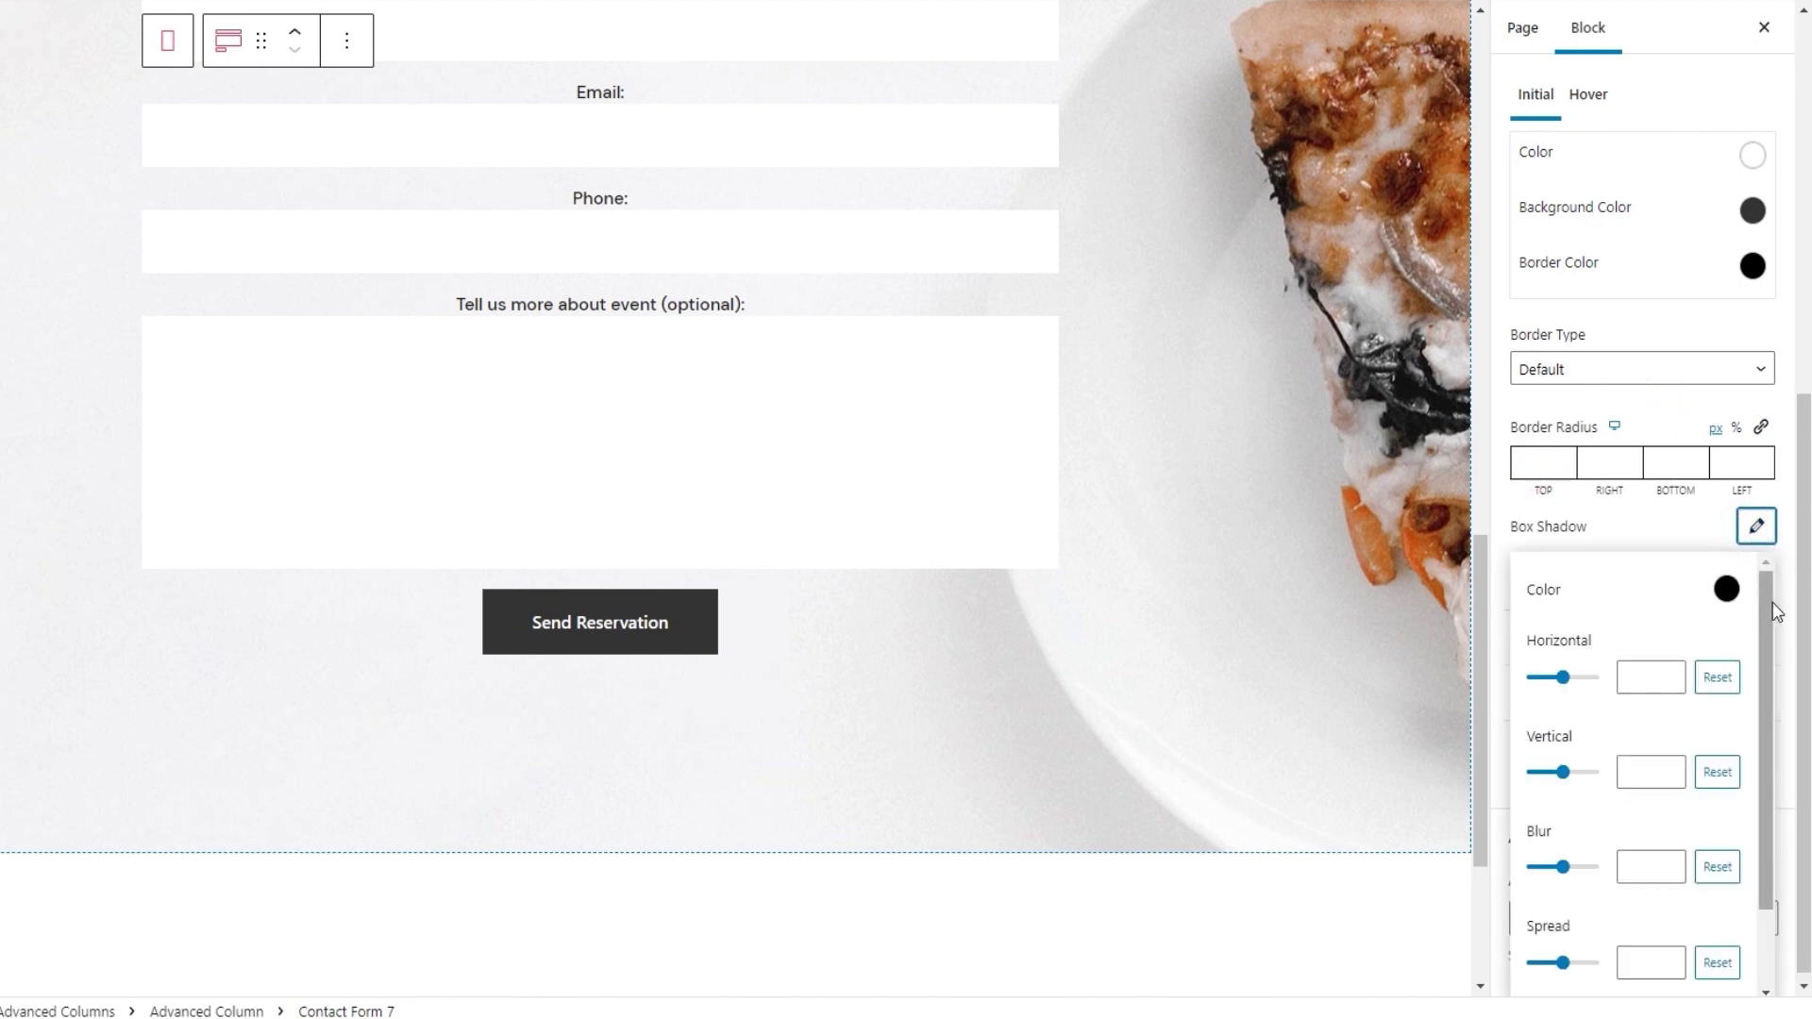
{"action": "scroll", "coordinate": [1792, 605], "scroll_direction": "down", "scroll_amount": 1}
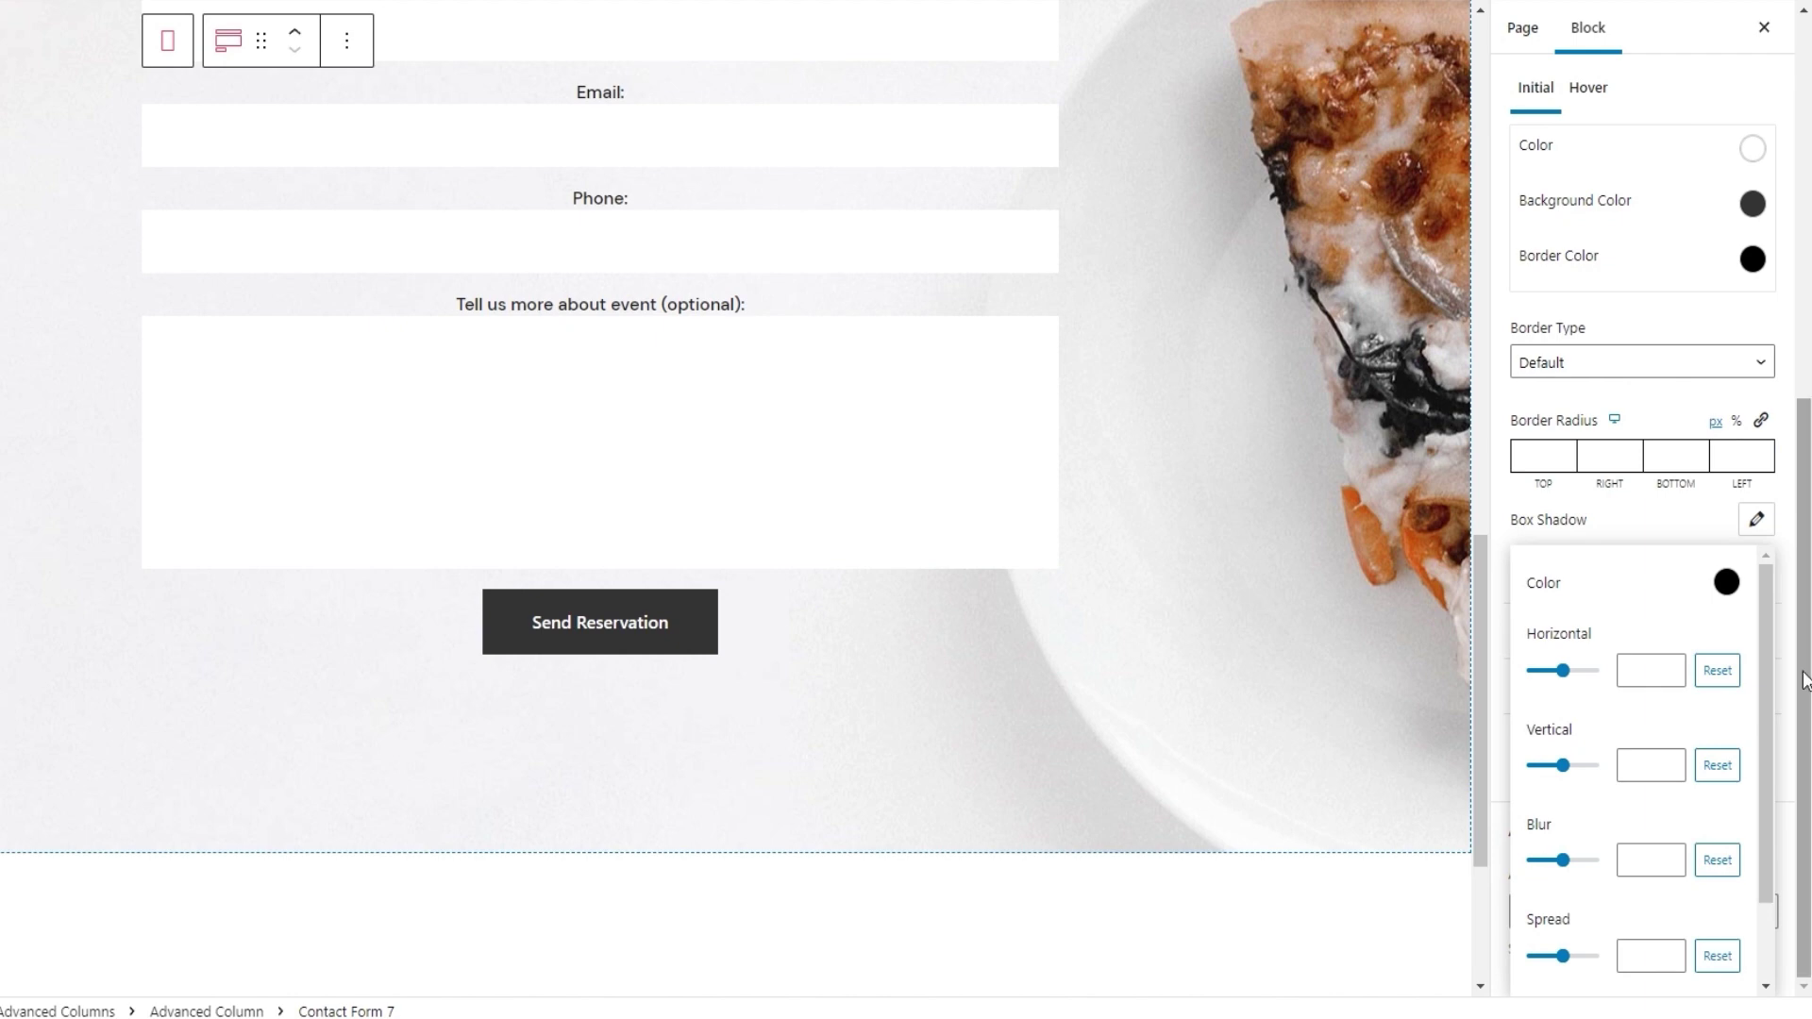
{"action": "left_click", "coordinate": [1726, 582]}
{"action": "left_click", "coordinate": [1610, 635]}
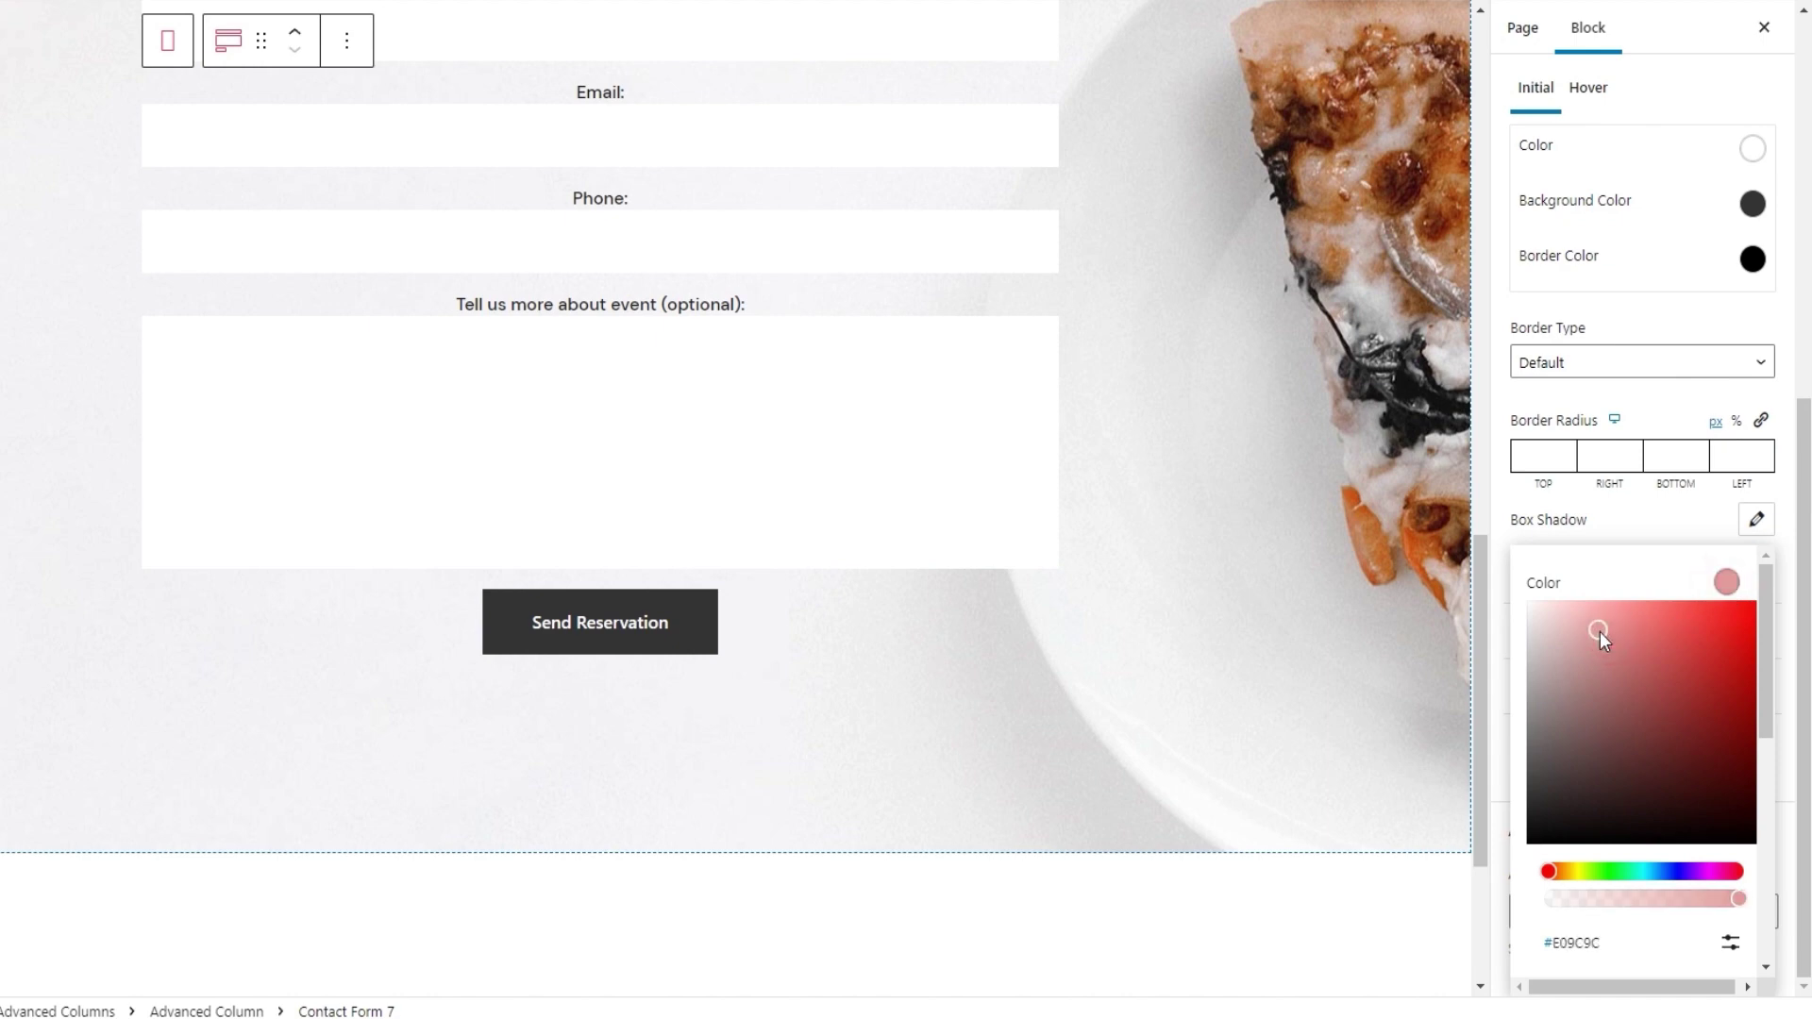
{"action": "left_click", "coordinate": [1726, 583]}
{"action": "left_click", "coordinate": [1564, 670]}
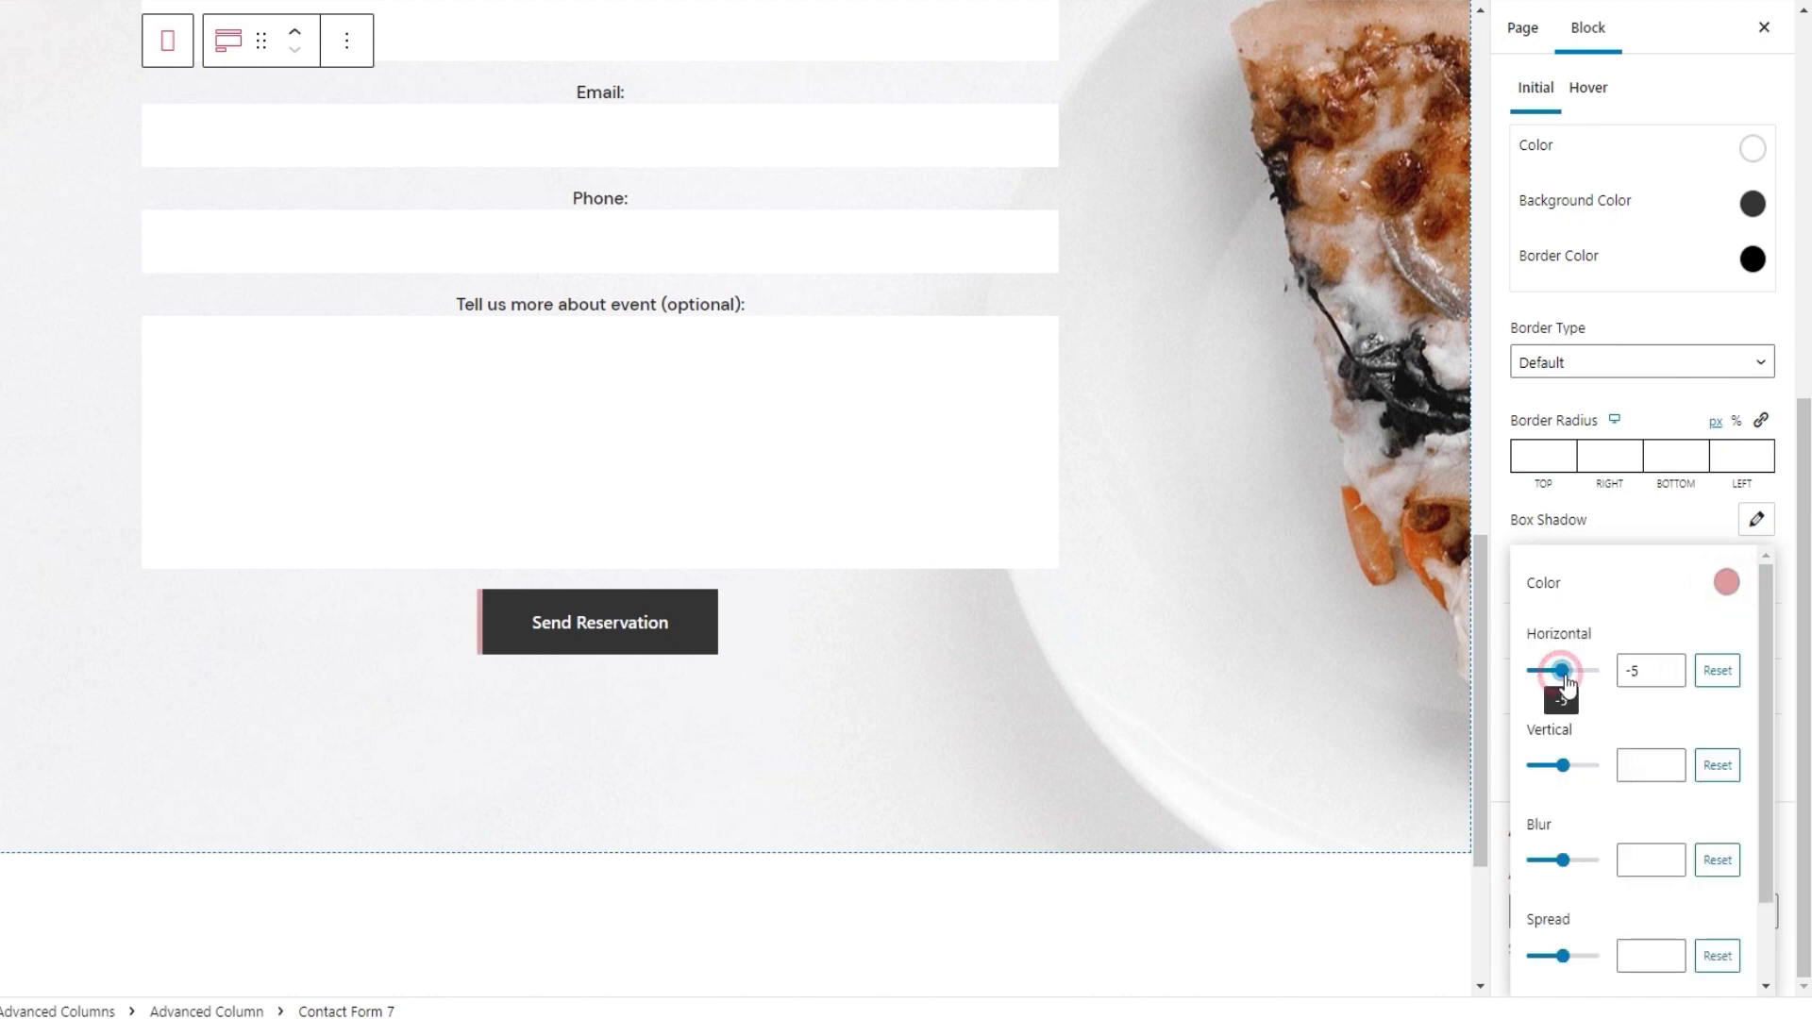
{"action": "left_click", "coordinate": [1564, 765]}
{"action": "left_click_drag", "start_coordinate": [1563, 769], "coordinate": [1565, 769]}
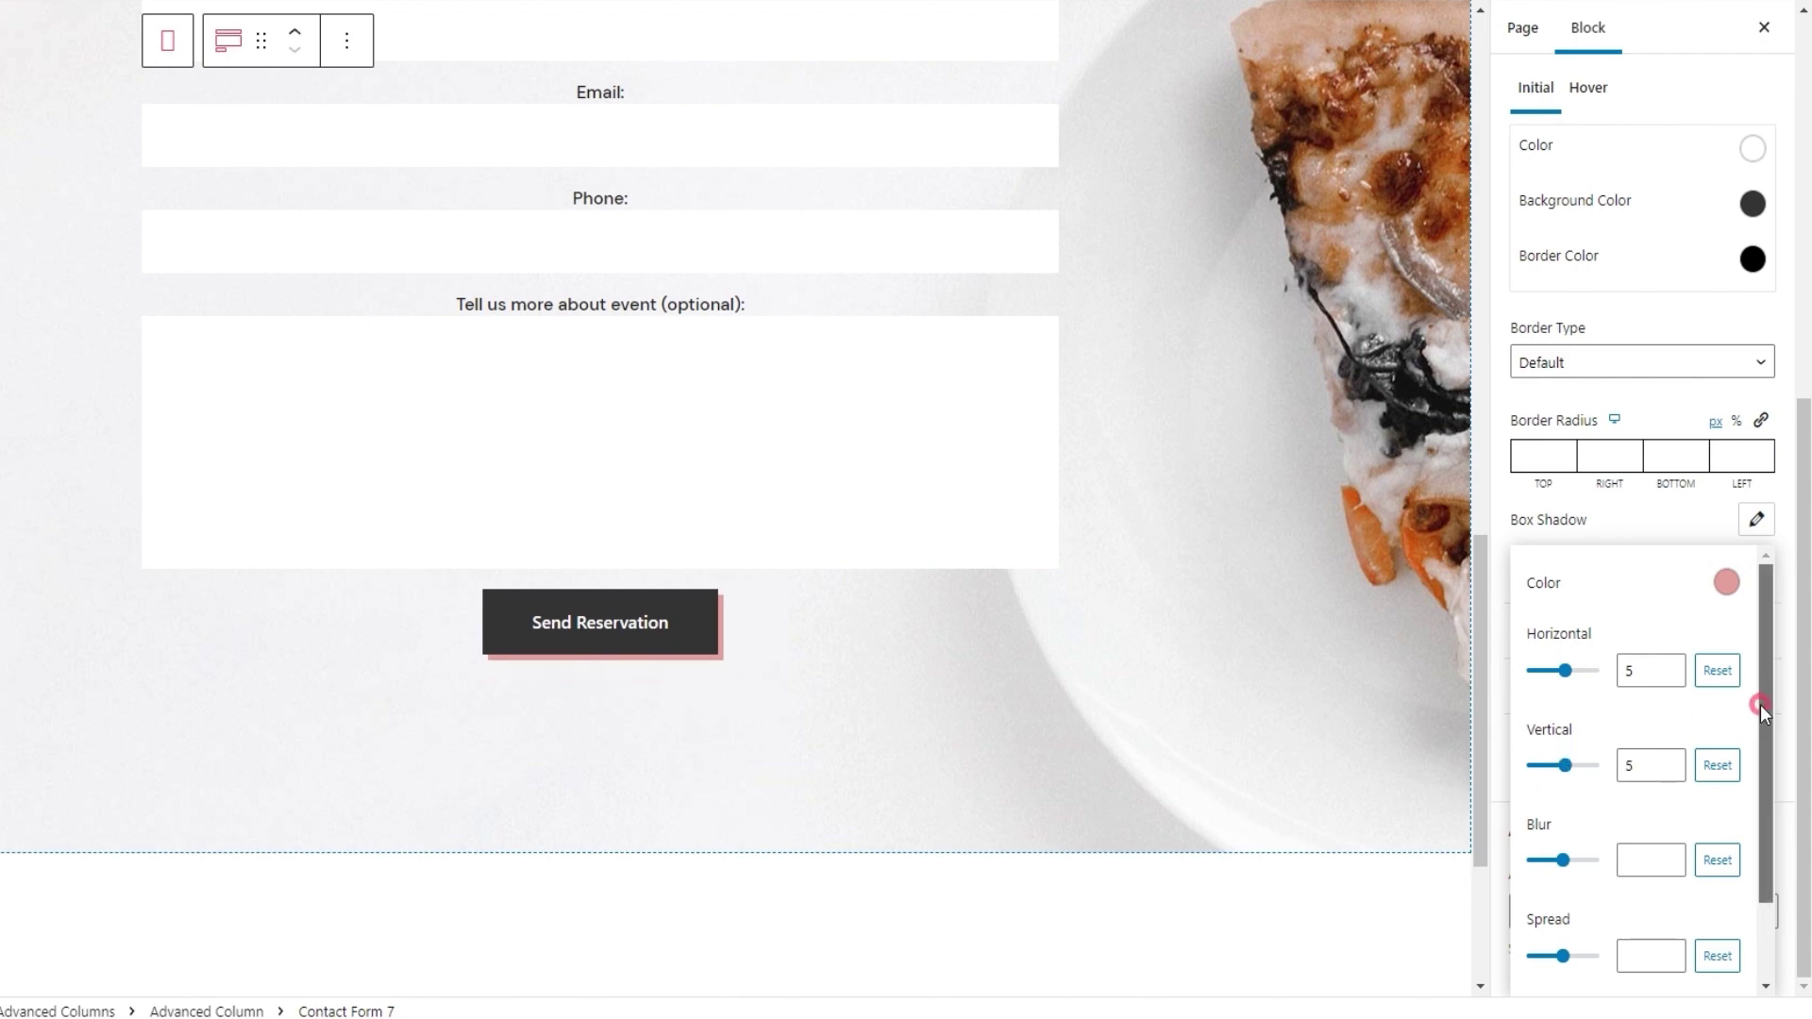
{"action": "left_click_drag", "start_coordinate": [1759, 705], "coordinate": [1758, 738]}
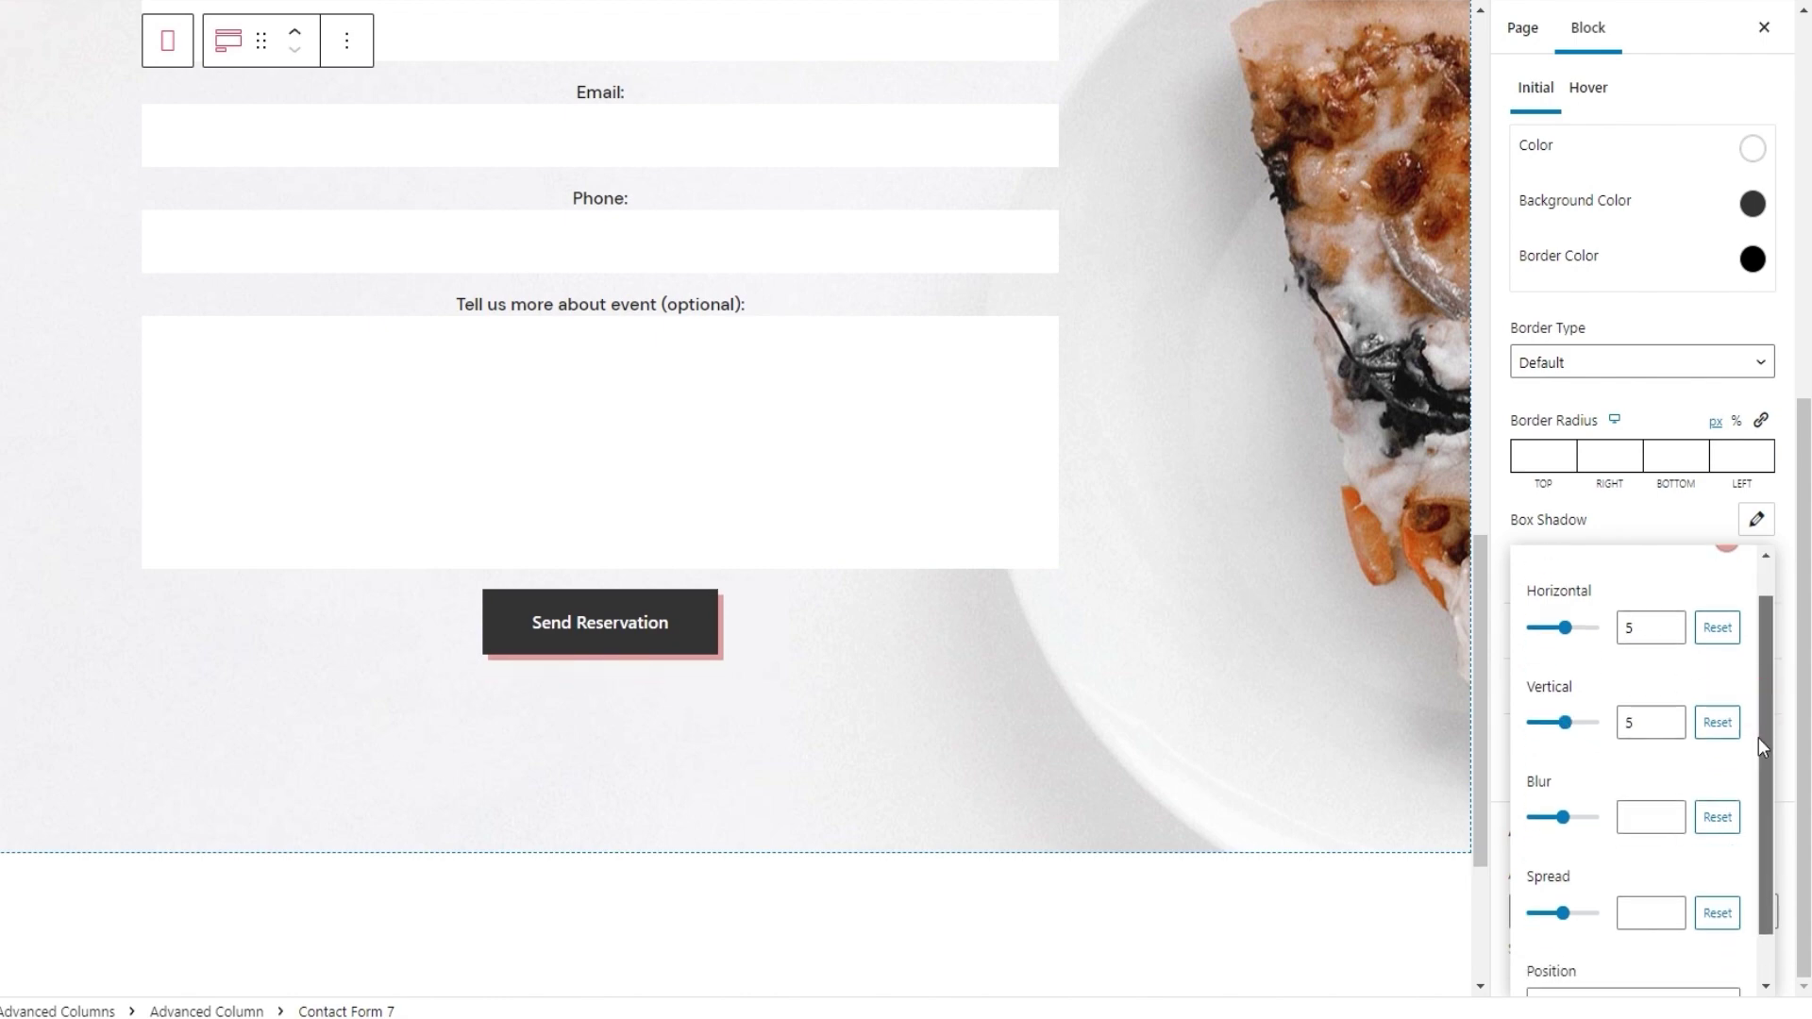
{"action": "left_click", "coordinate": [1567, 815]}
{"action": "left_click_drag", "start_coordinate": [1566, 814], "coordinate": [1555, 813]}
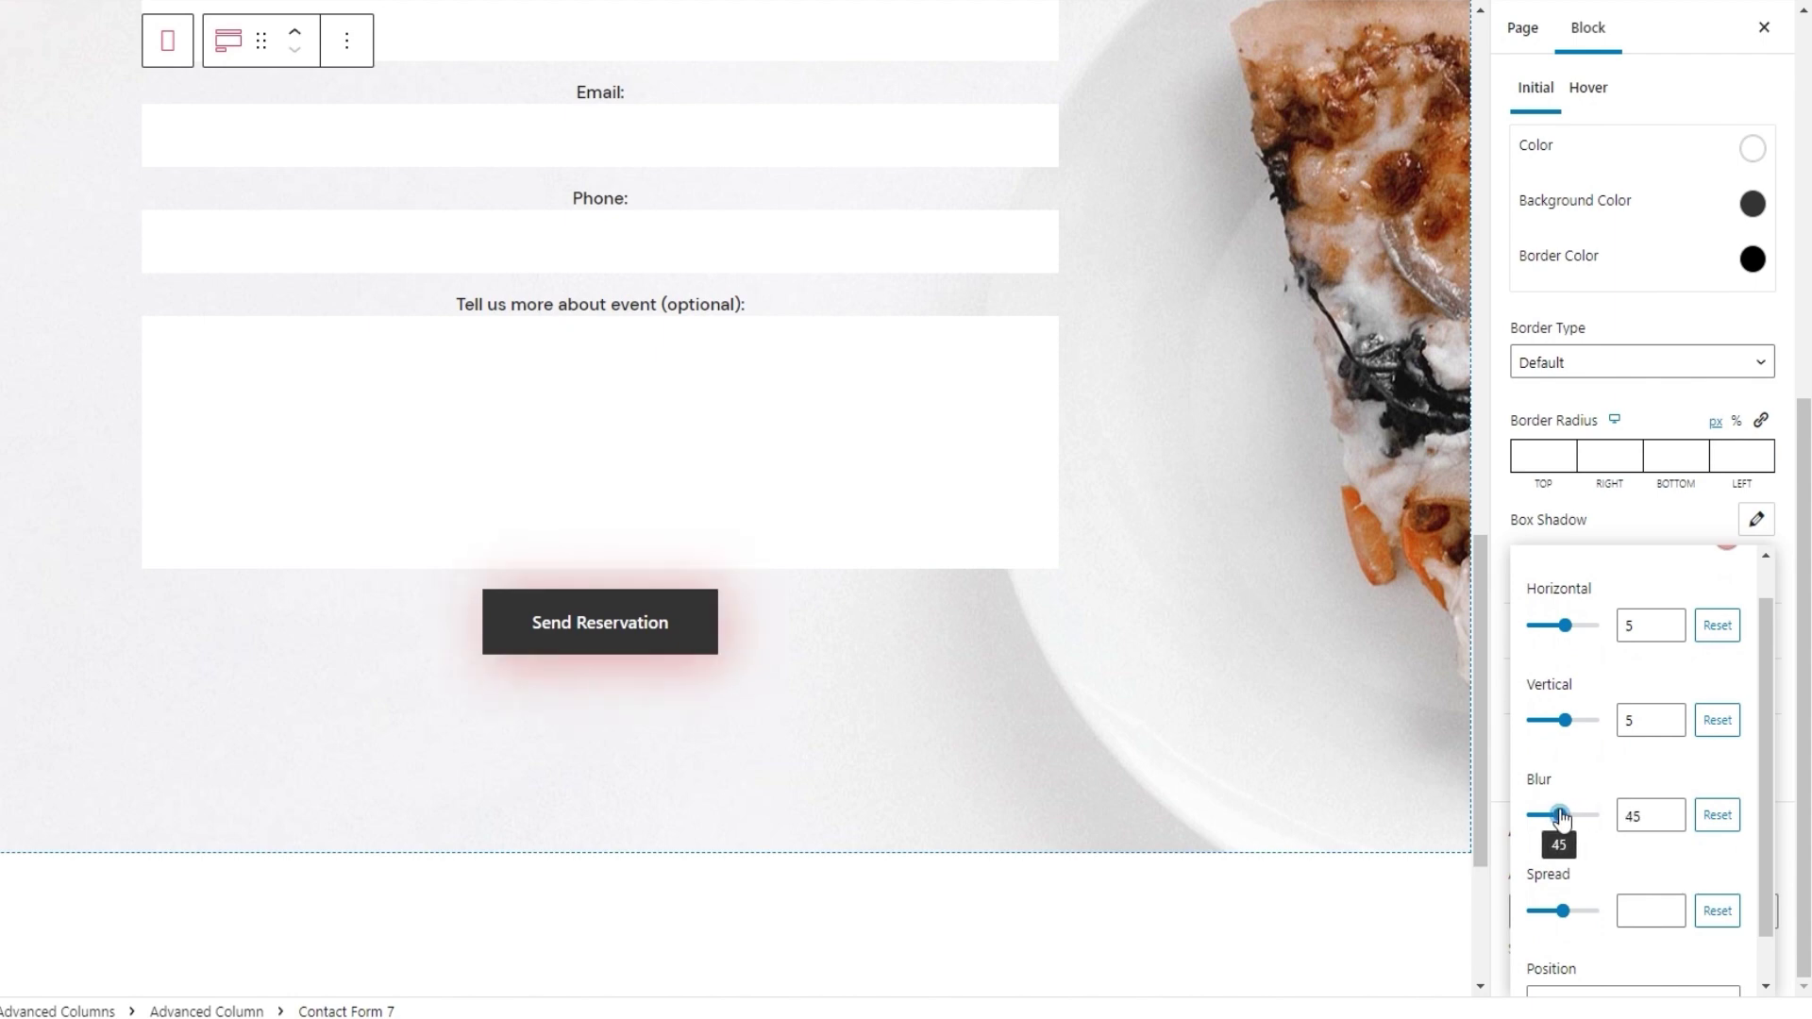
{"action": "left_click_drag", "start_coordinate": [1761, 749], "coordinate": [1758, 785]}
{"action": "left_click_drag", "start_coordinate": [1561, 863], "coordinate": [1561, 868]}
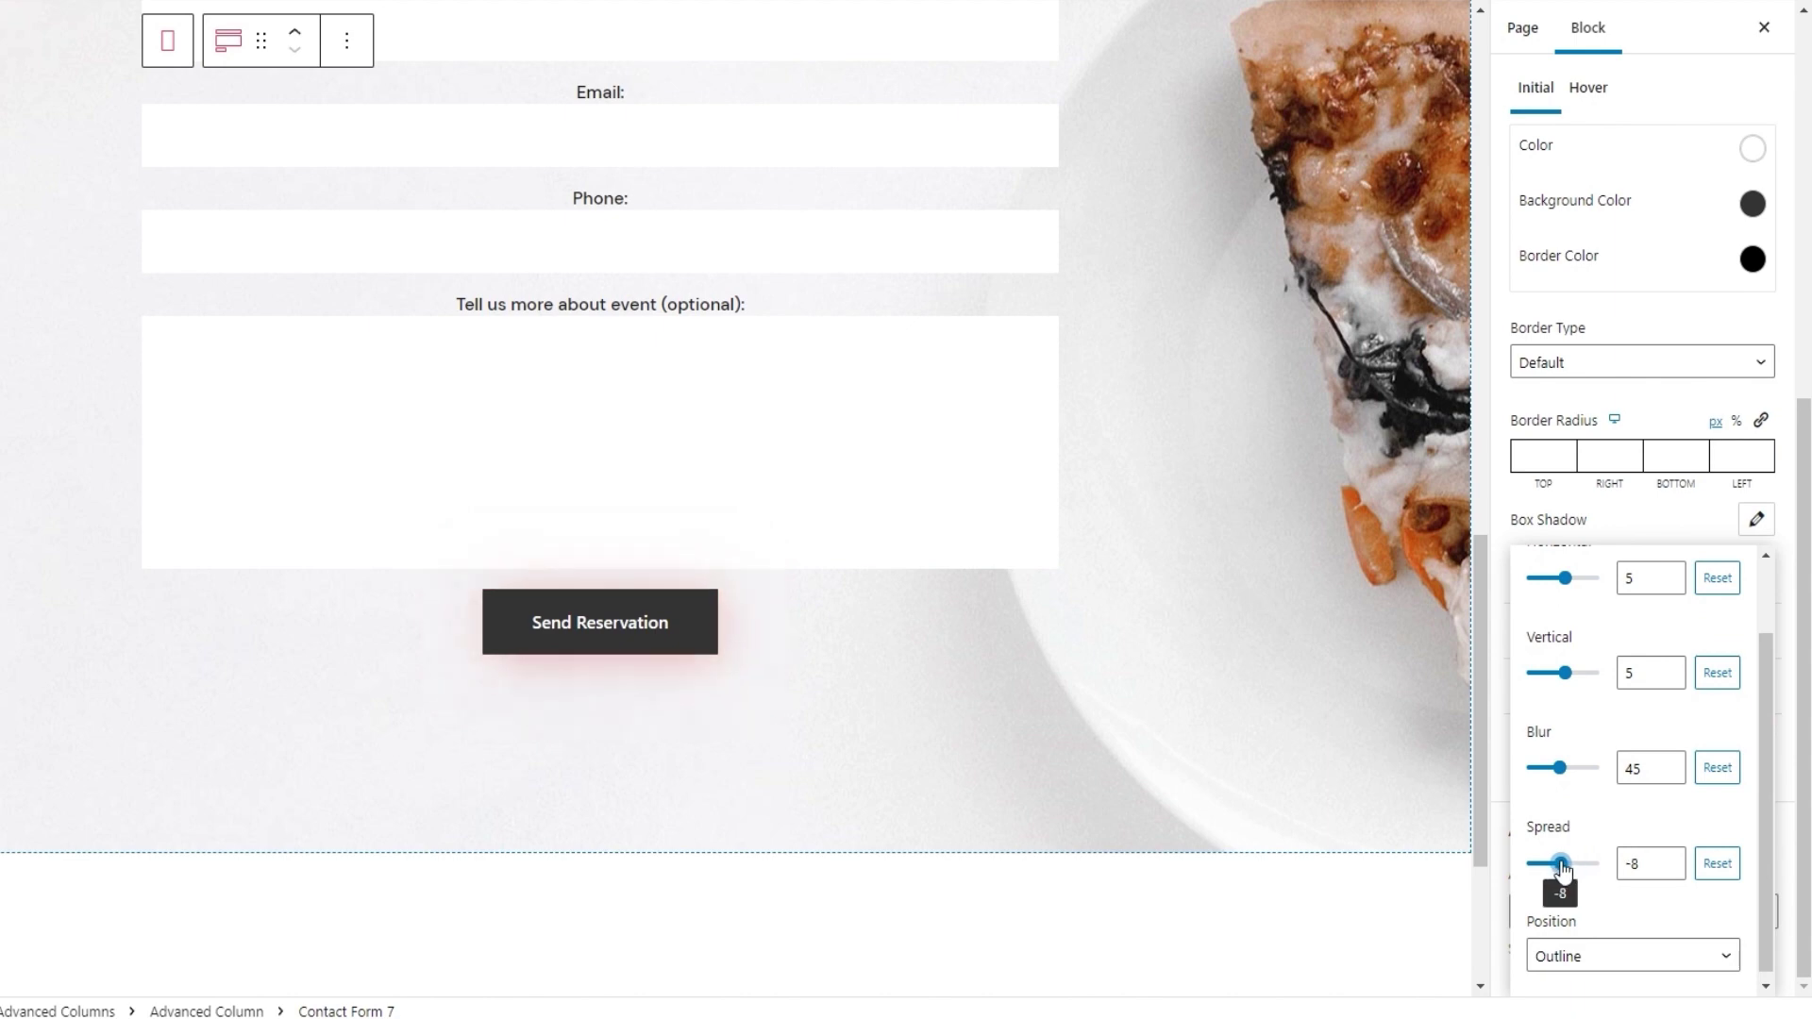
Switch the button shadow to inset, then back to outline
{"action": "left_click", "coordinate": [1601, 948]}
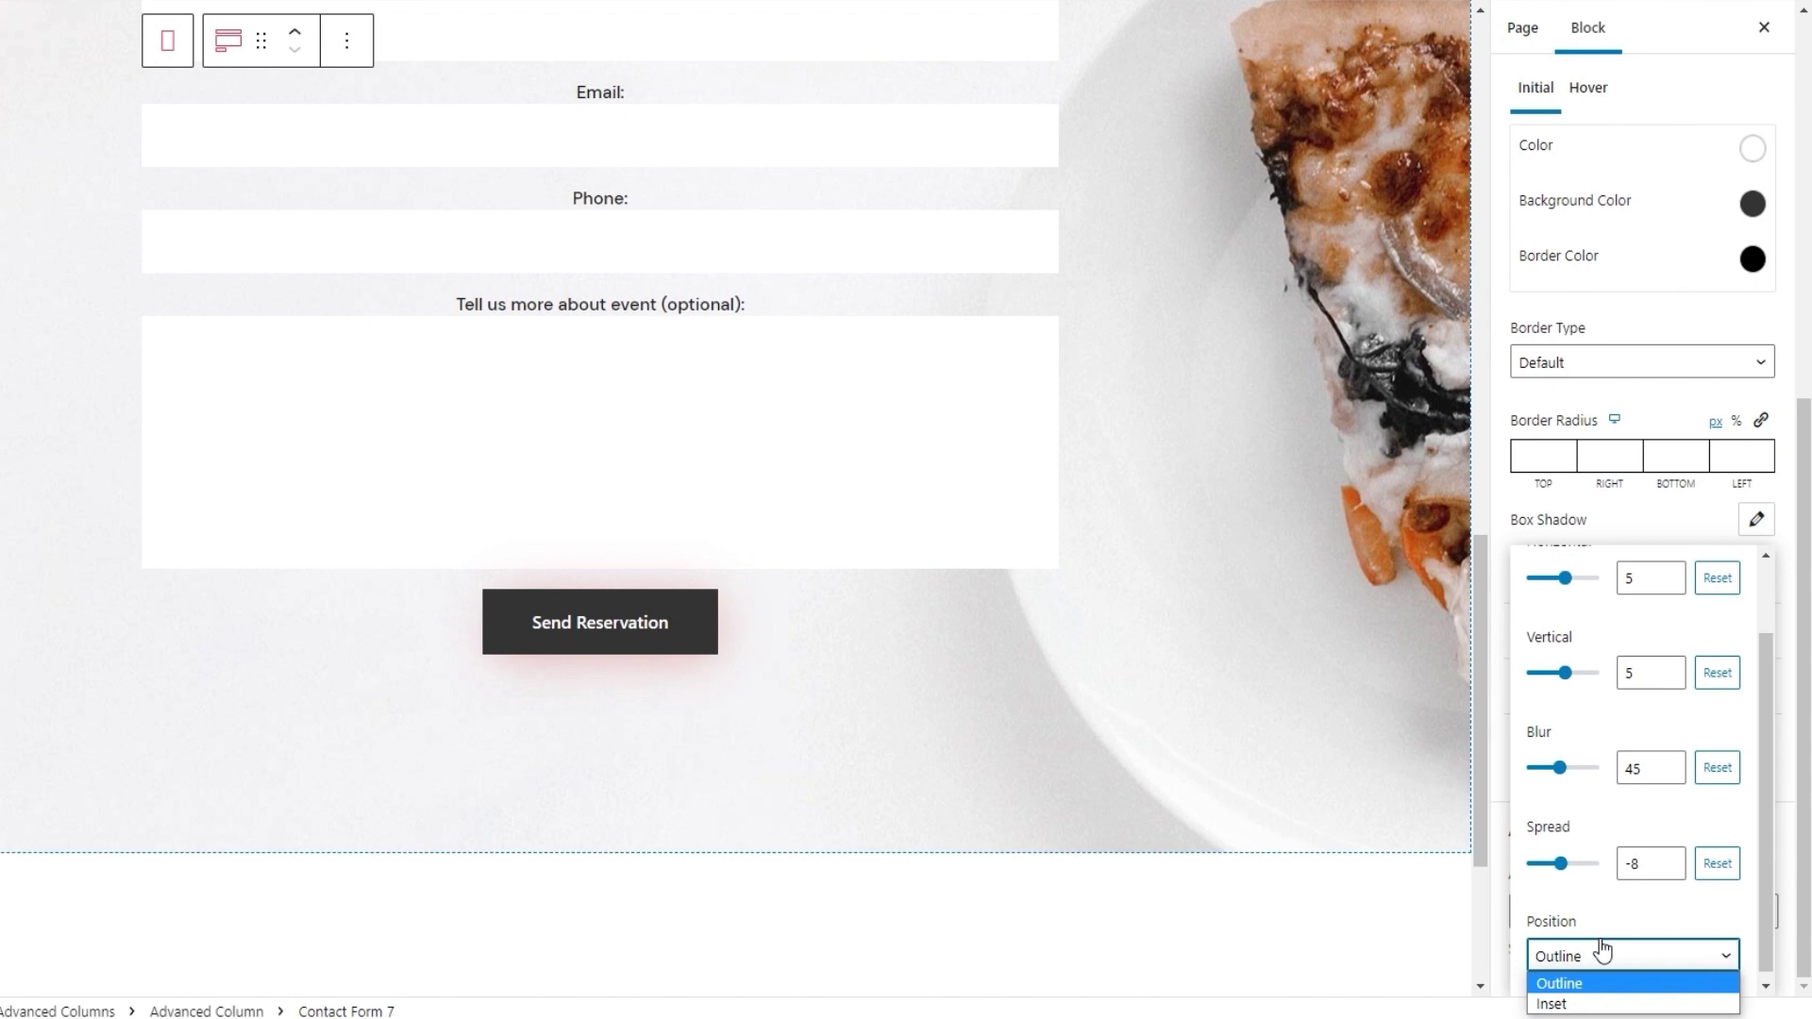
{"action": "left_click", "coordinate": [1599, 1004]}
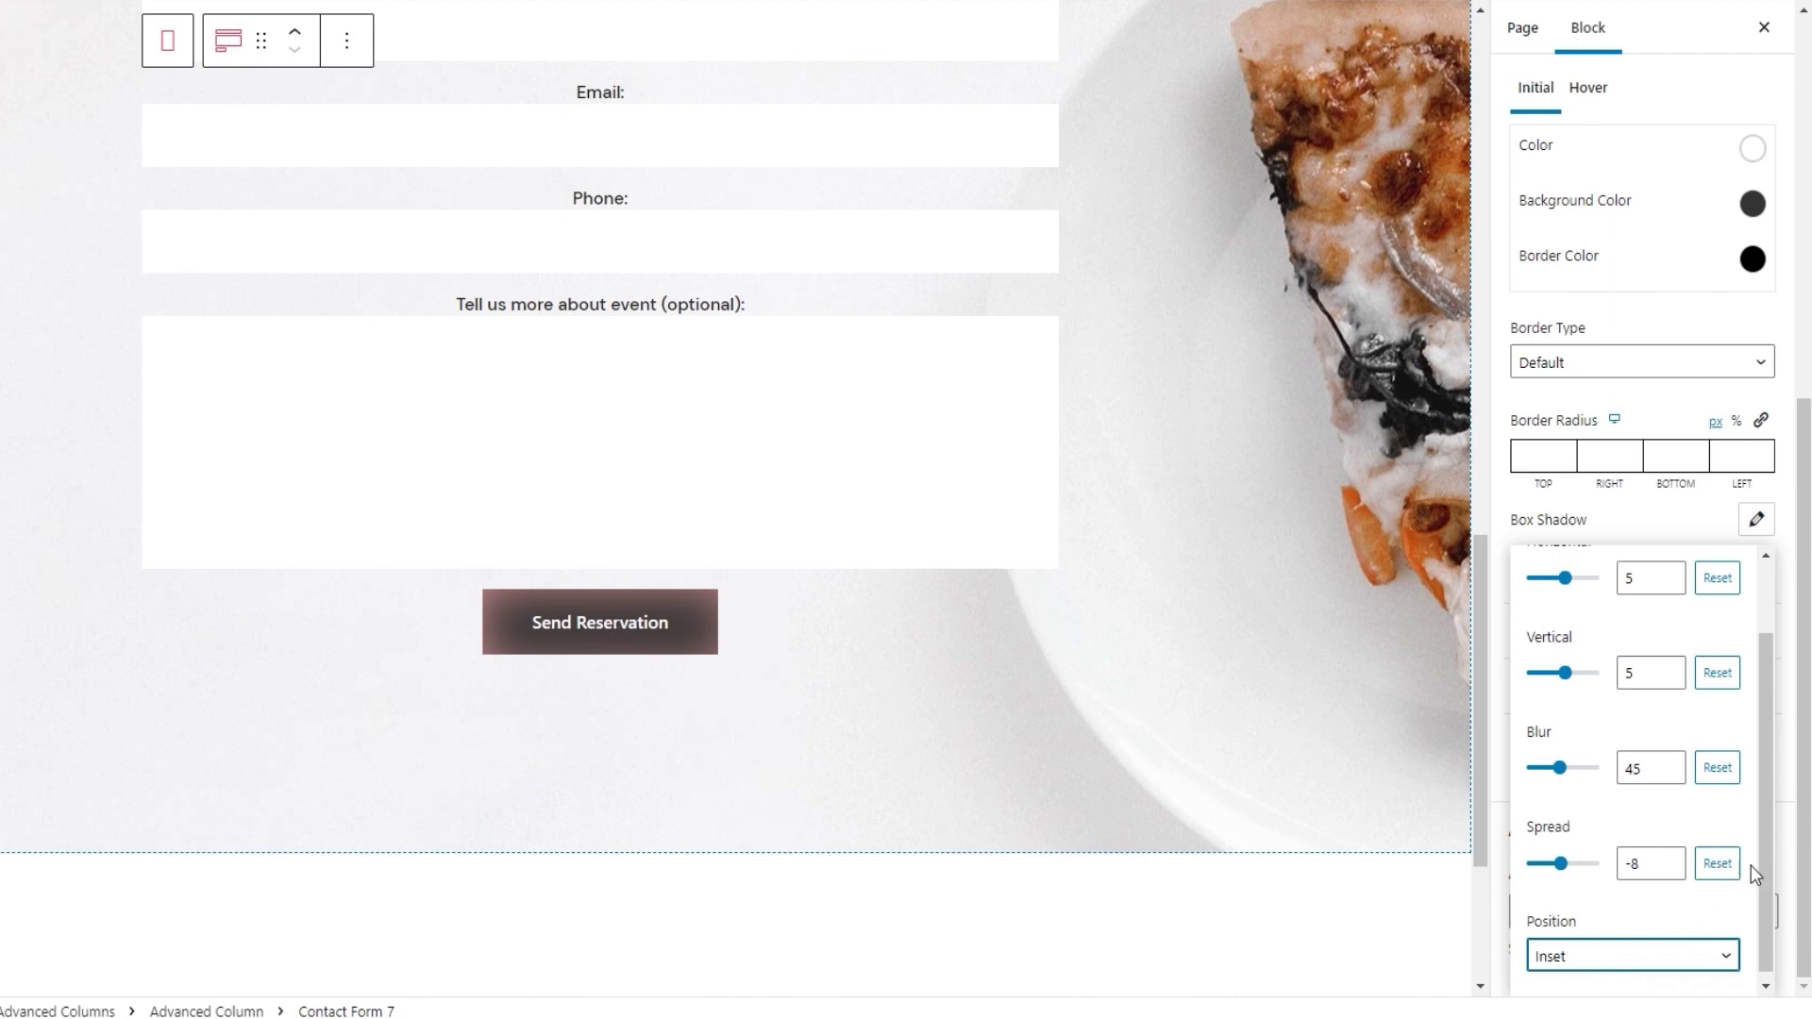
{"action": "left_click", "coordinate": [1670, 956]}
{"action": "left_click", "coordinate": [1645, 973]}
Reset the shadow's spread, blur, vertical and horizontal offsets and colour to defaults
{"action": "left_click", "coordinate": [1712, 860]}
{"action": "left_click", "coordinate": [1717, 767]}
{"action": "left_click", "coordinate": [1717, 672]}
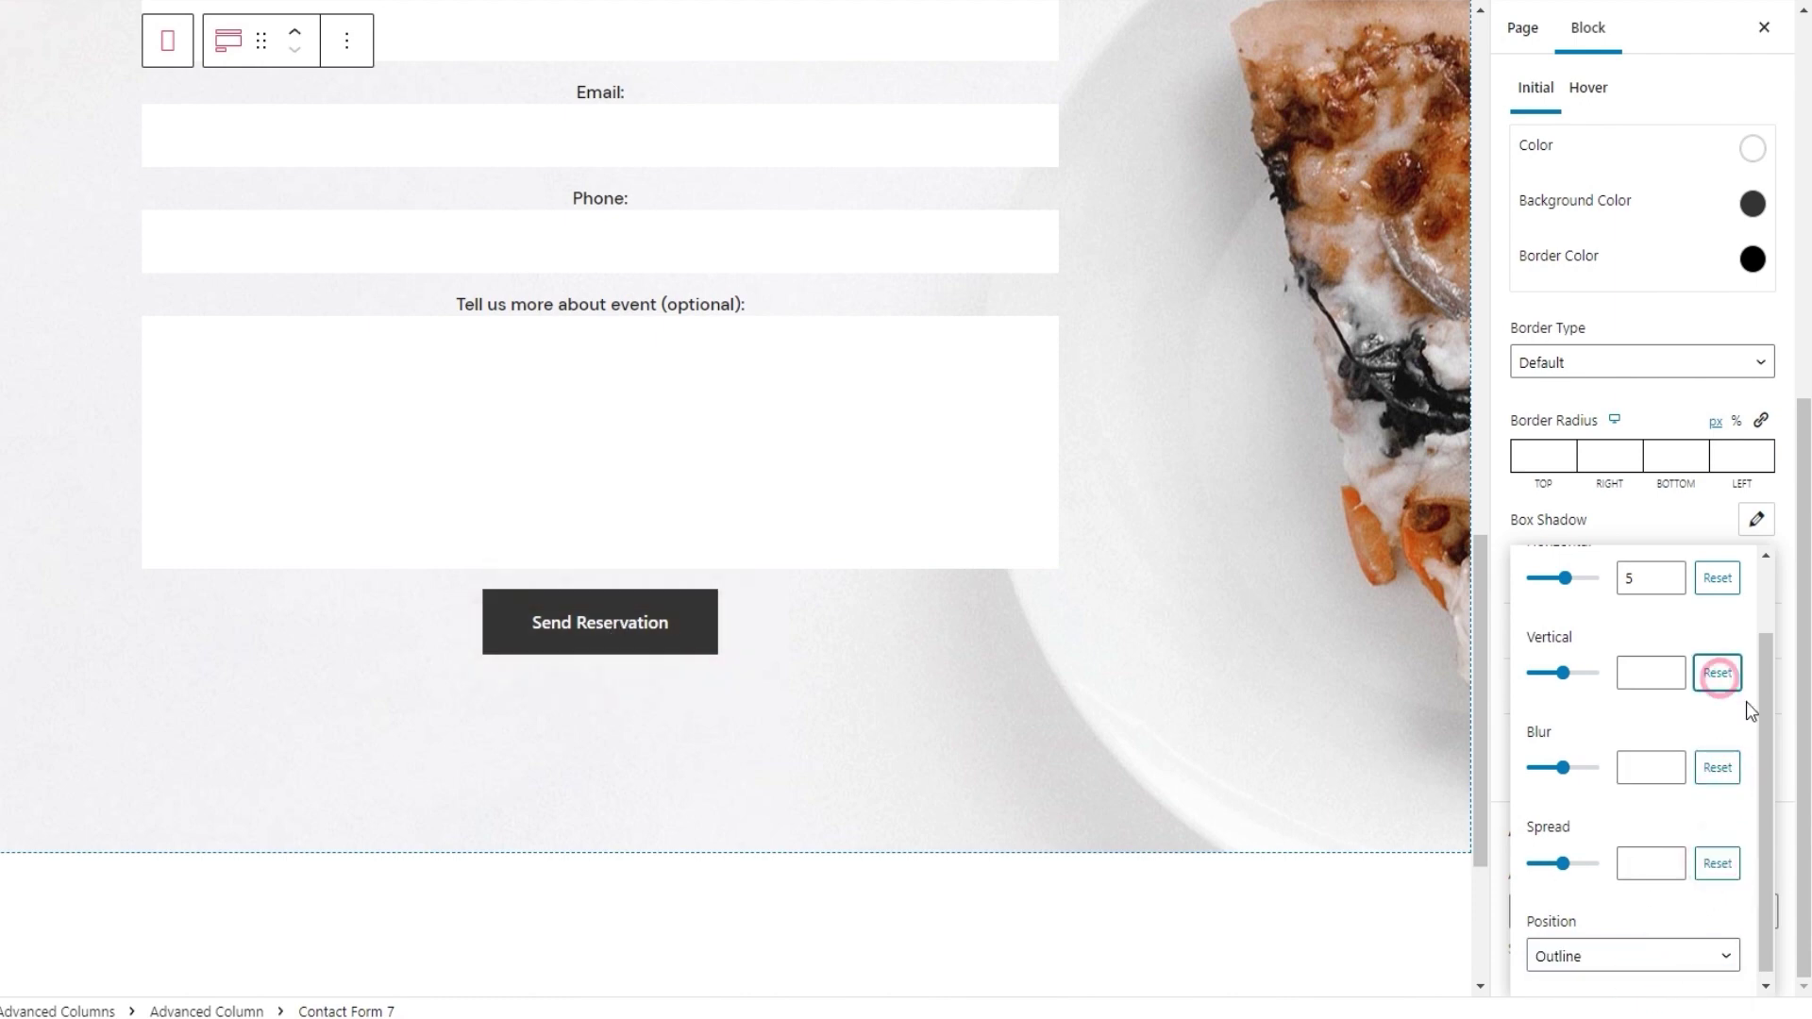
{"action": "left_click_drag", "start_coordinate": [1768, 713], "coordinate": [1753, 626]}
{"action": "left_click", "coordinate": [1718, 662]}
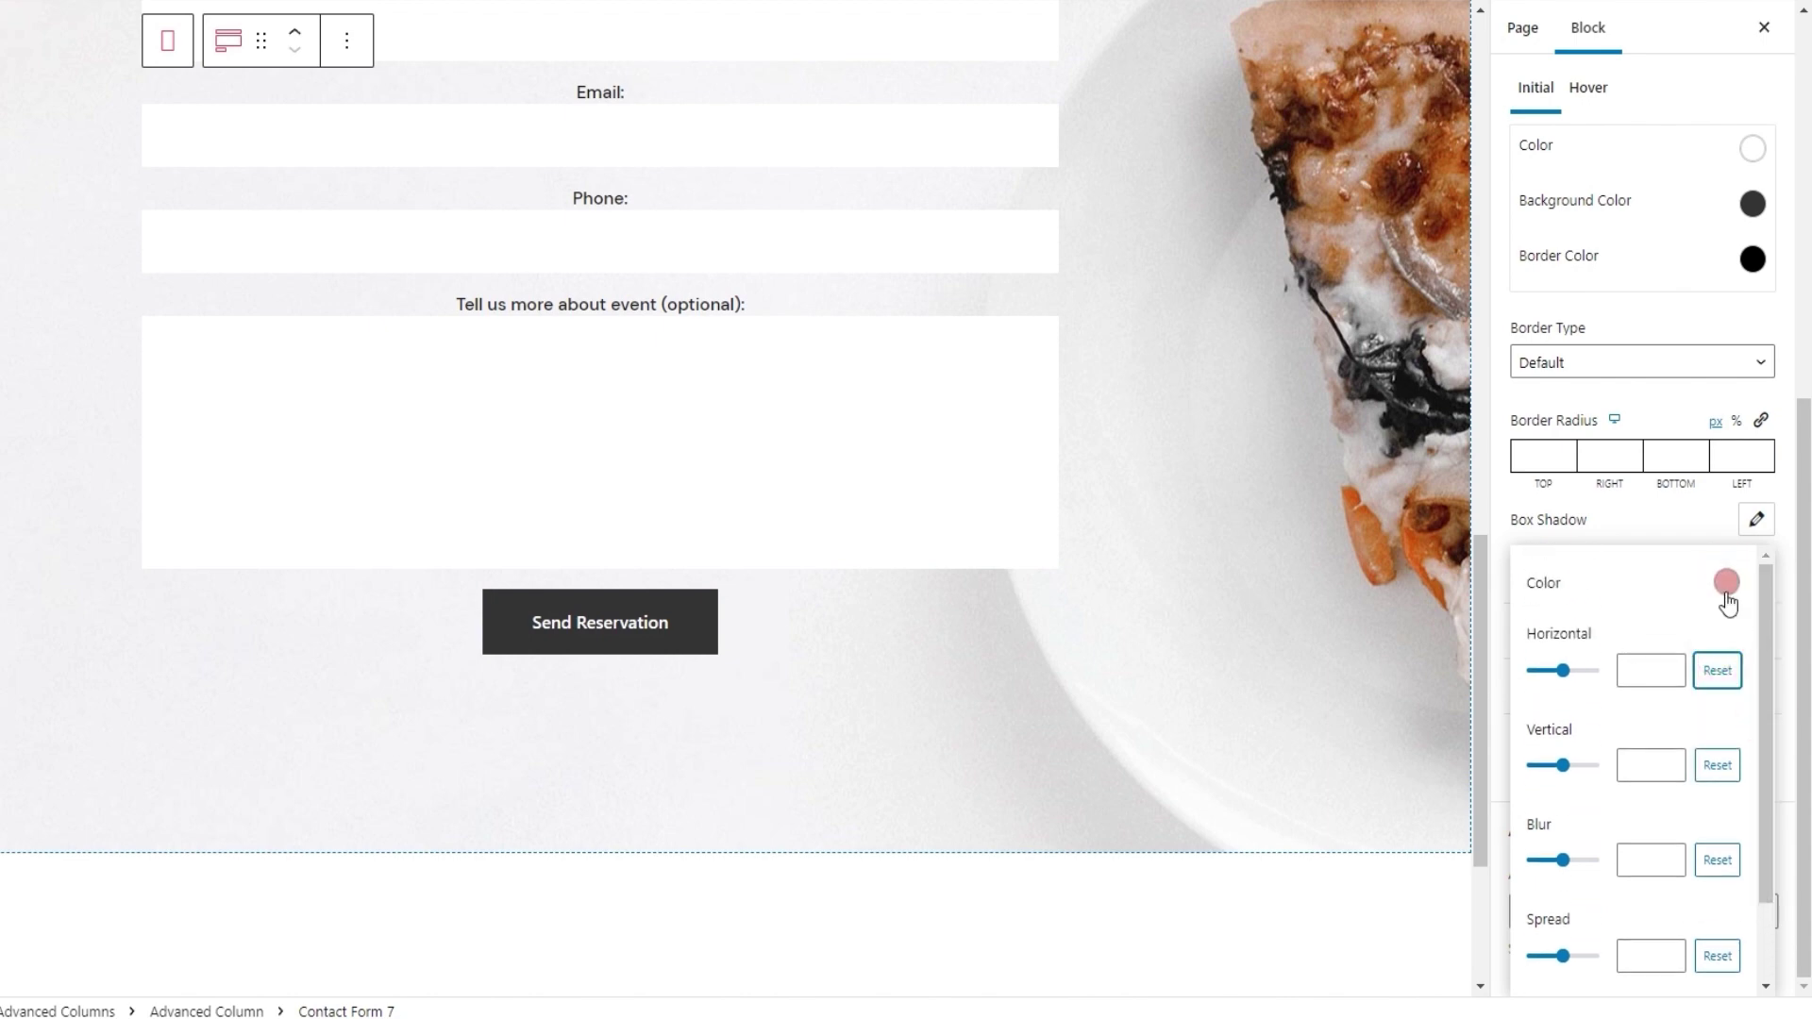
{"action": "left_click", "coordinate": [1726, 583]}
{"action": "scroll", "coordinate": [1658, 910], "scroll_direction": "down", "scroll_amount": 2}
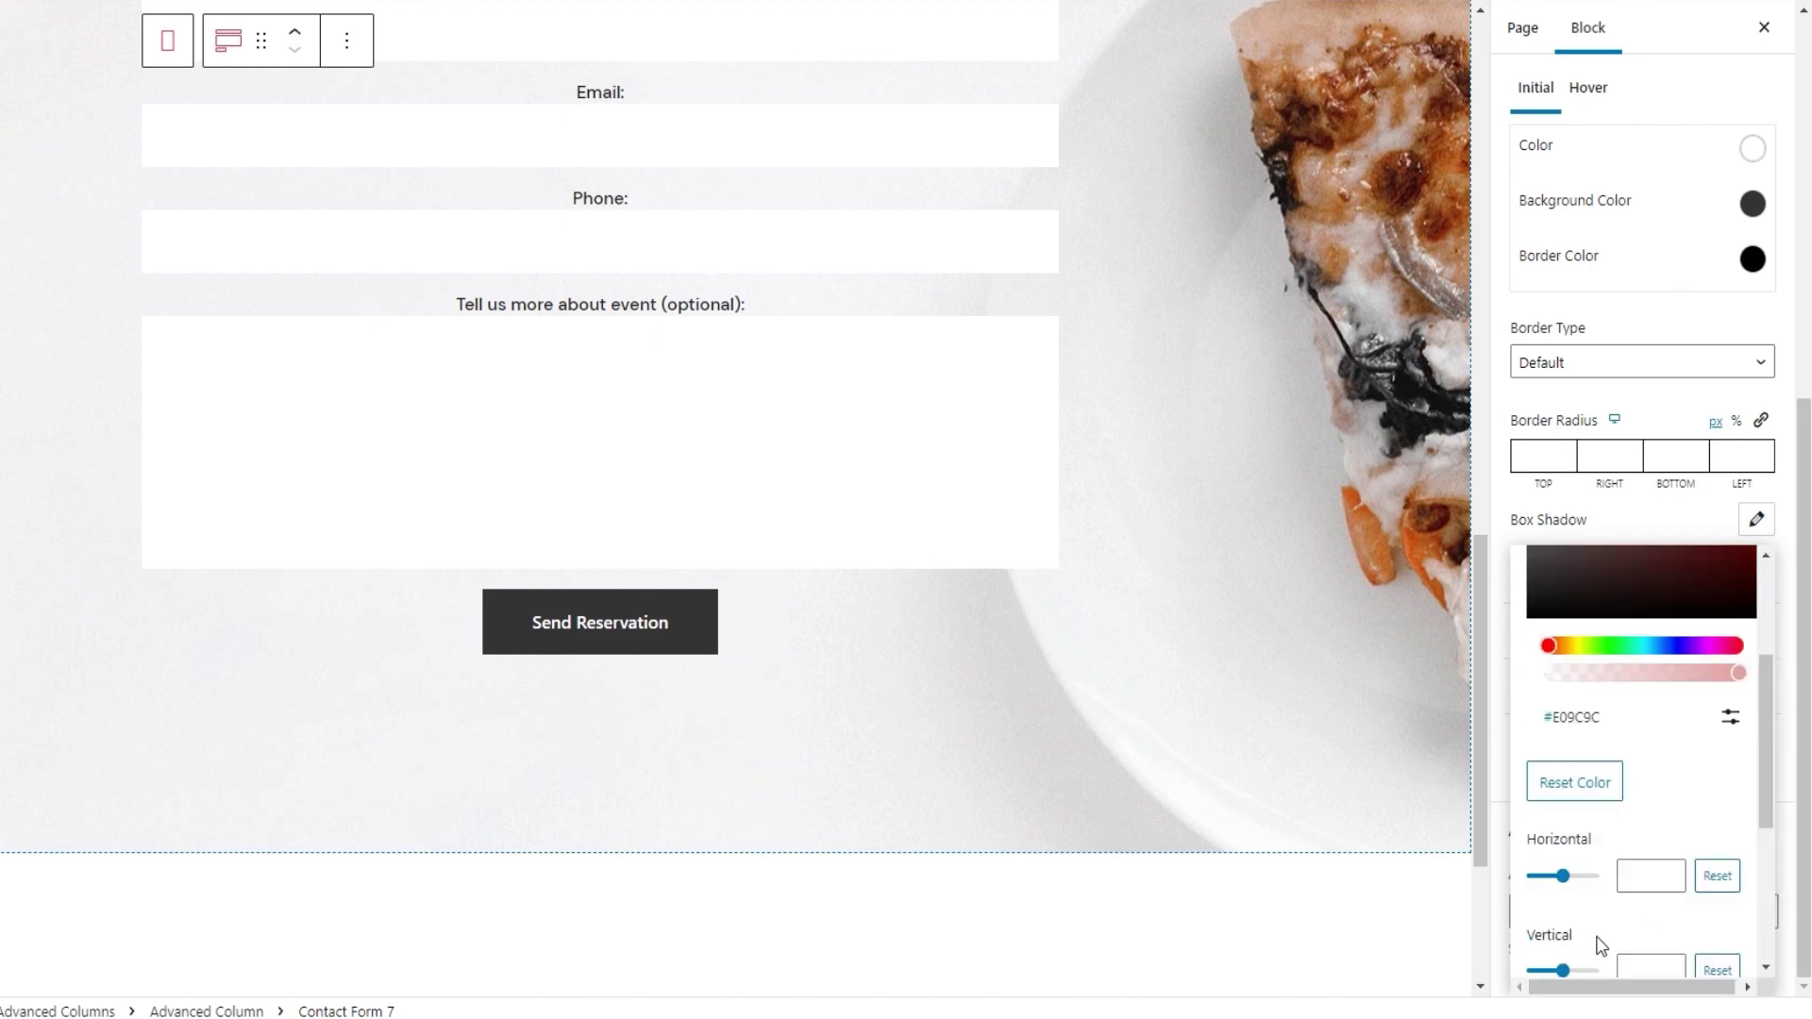
{"action": "left_click", "coordinate": [1579, 787]}
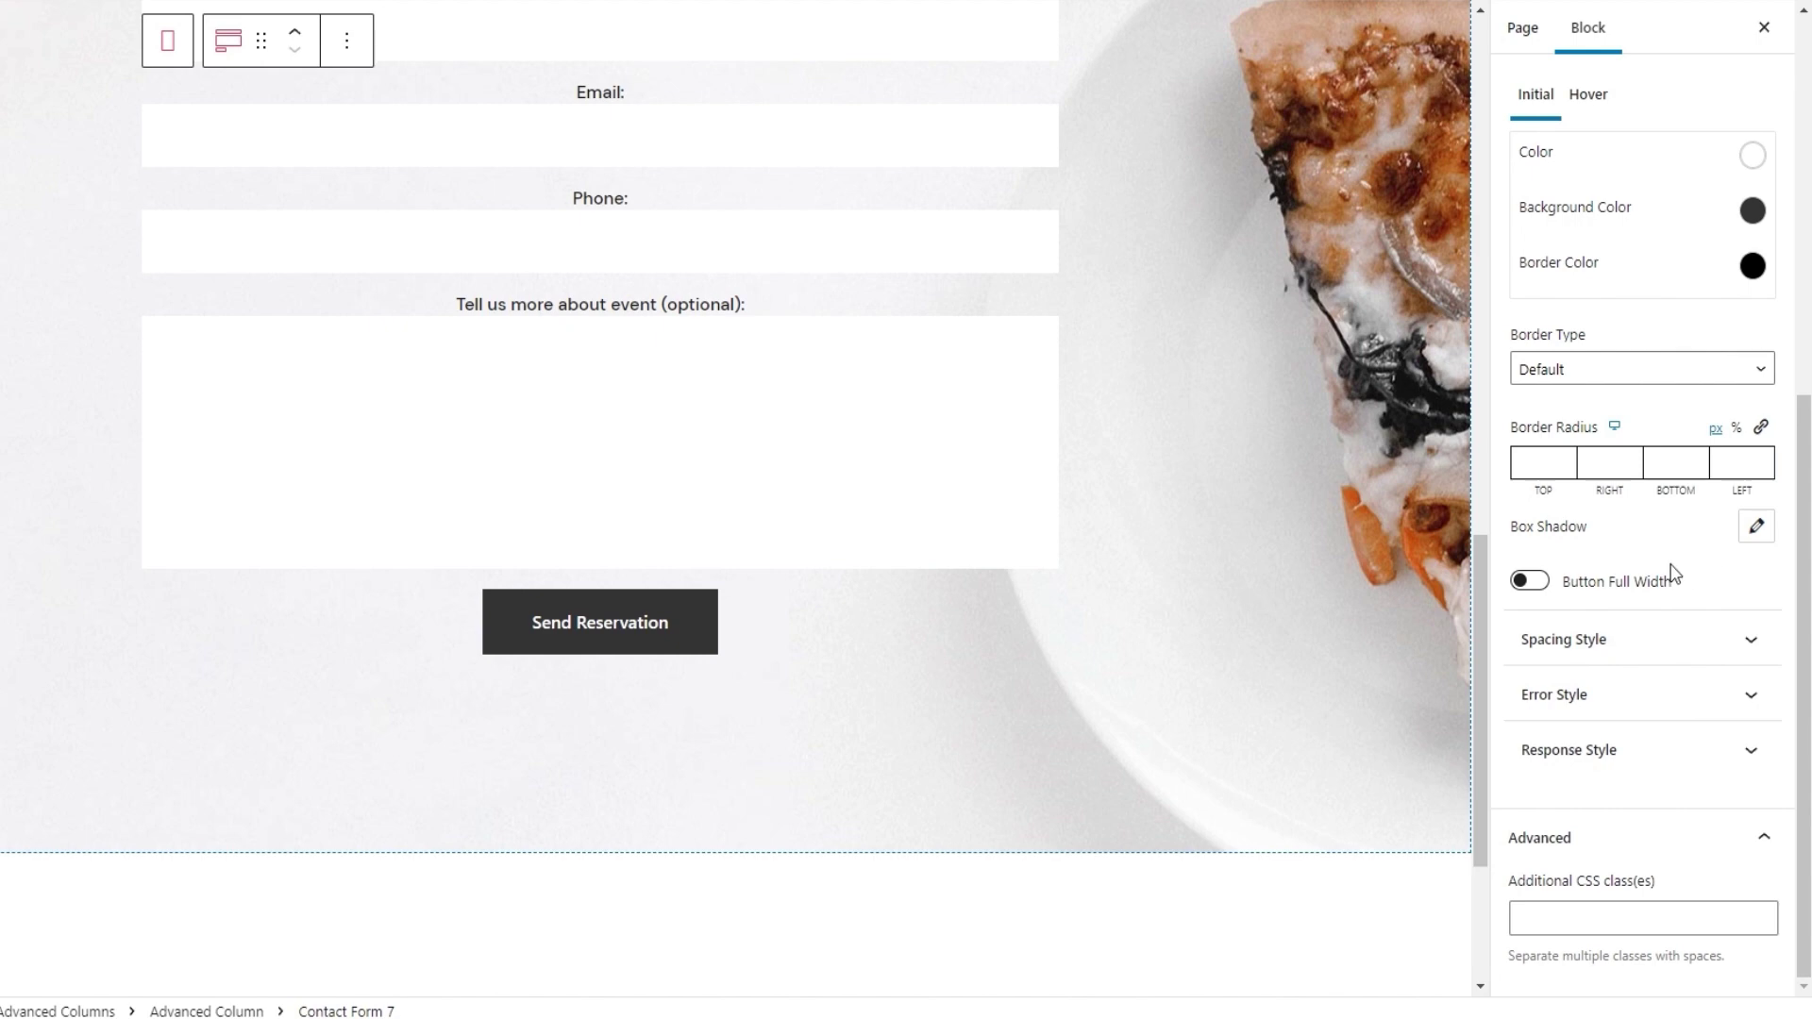
Try Button Full Width, then turn it off to keep the button centred
{"action": "left_click", "coordinate": [1535, 581]}
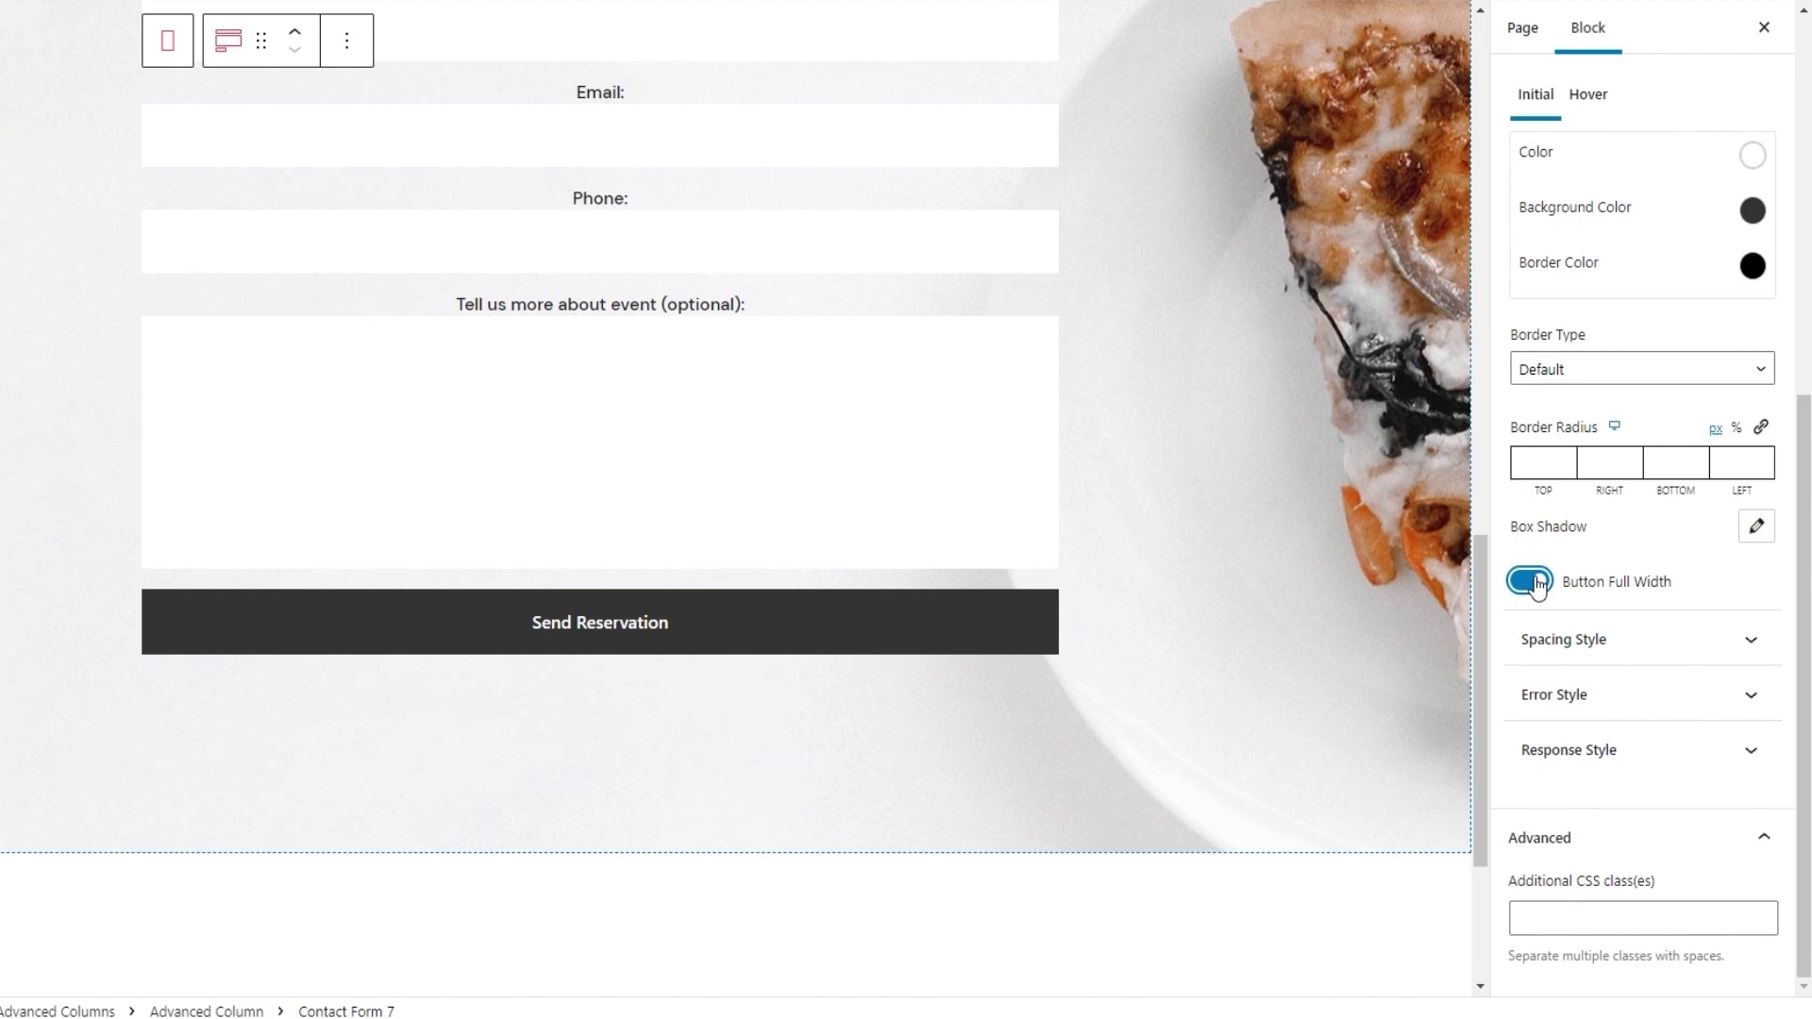
{"action": "left_click", "coordinate": [1535, 581]}
{"action": "scroll", "coordinate": [1666, 533], "scroll_direction": "up", "scroll_amount": 1}
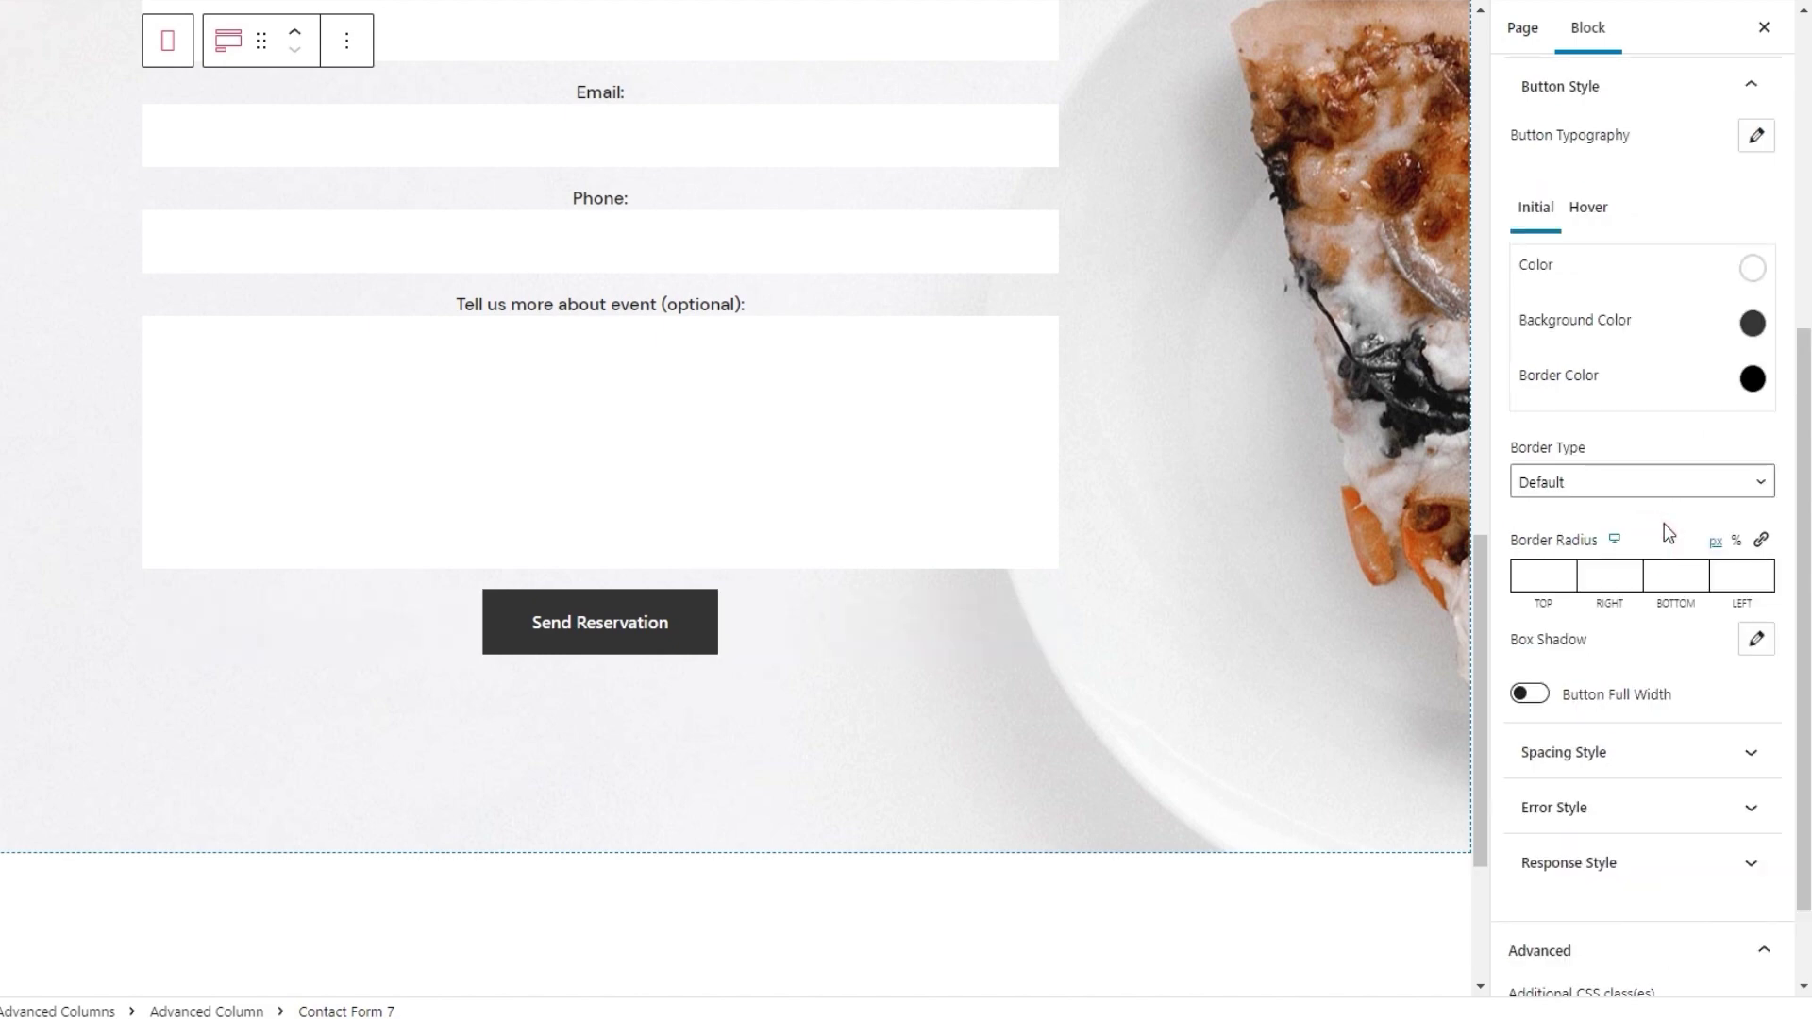
{"action": "scroll", "coordinate": [1667, 533], "scroll_direction": "up", "scroll_amount": 1}
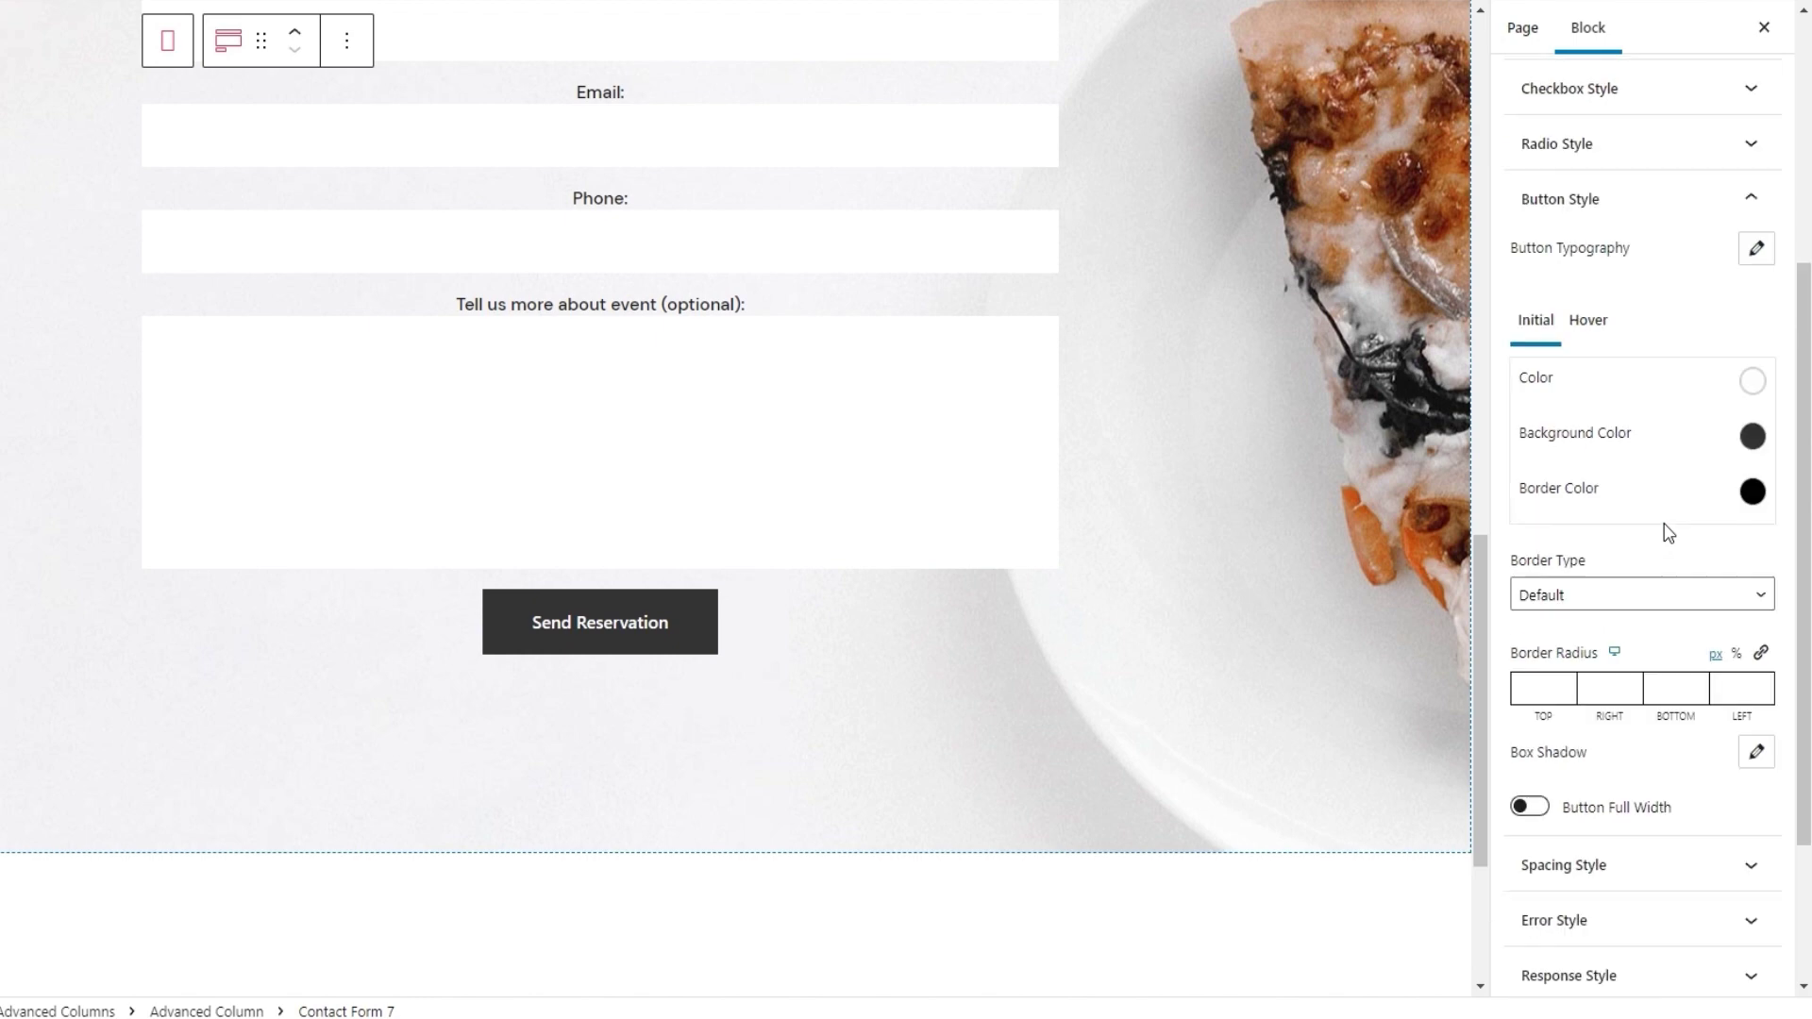
On the Hover tab, try a red hover text colour, then reset it to black
{"action": "left_click", "coordinate": [1590, 329]}
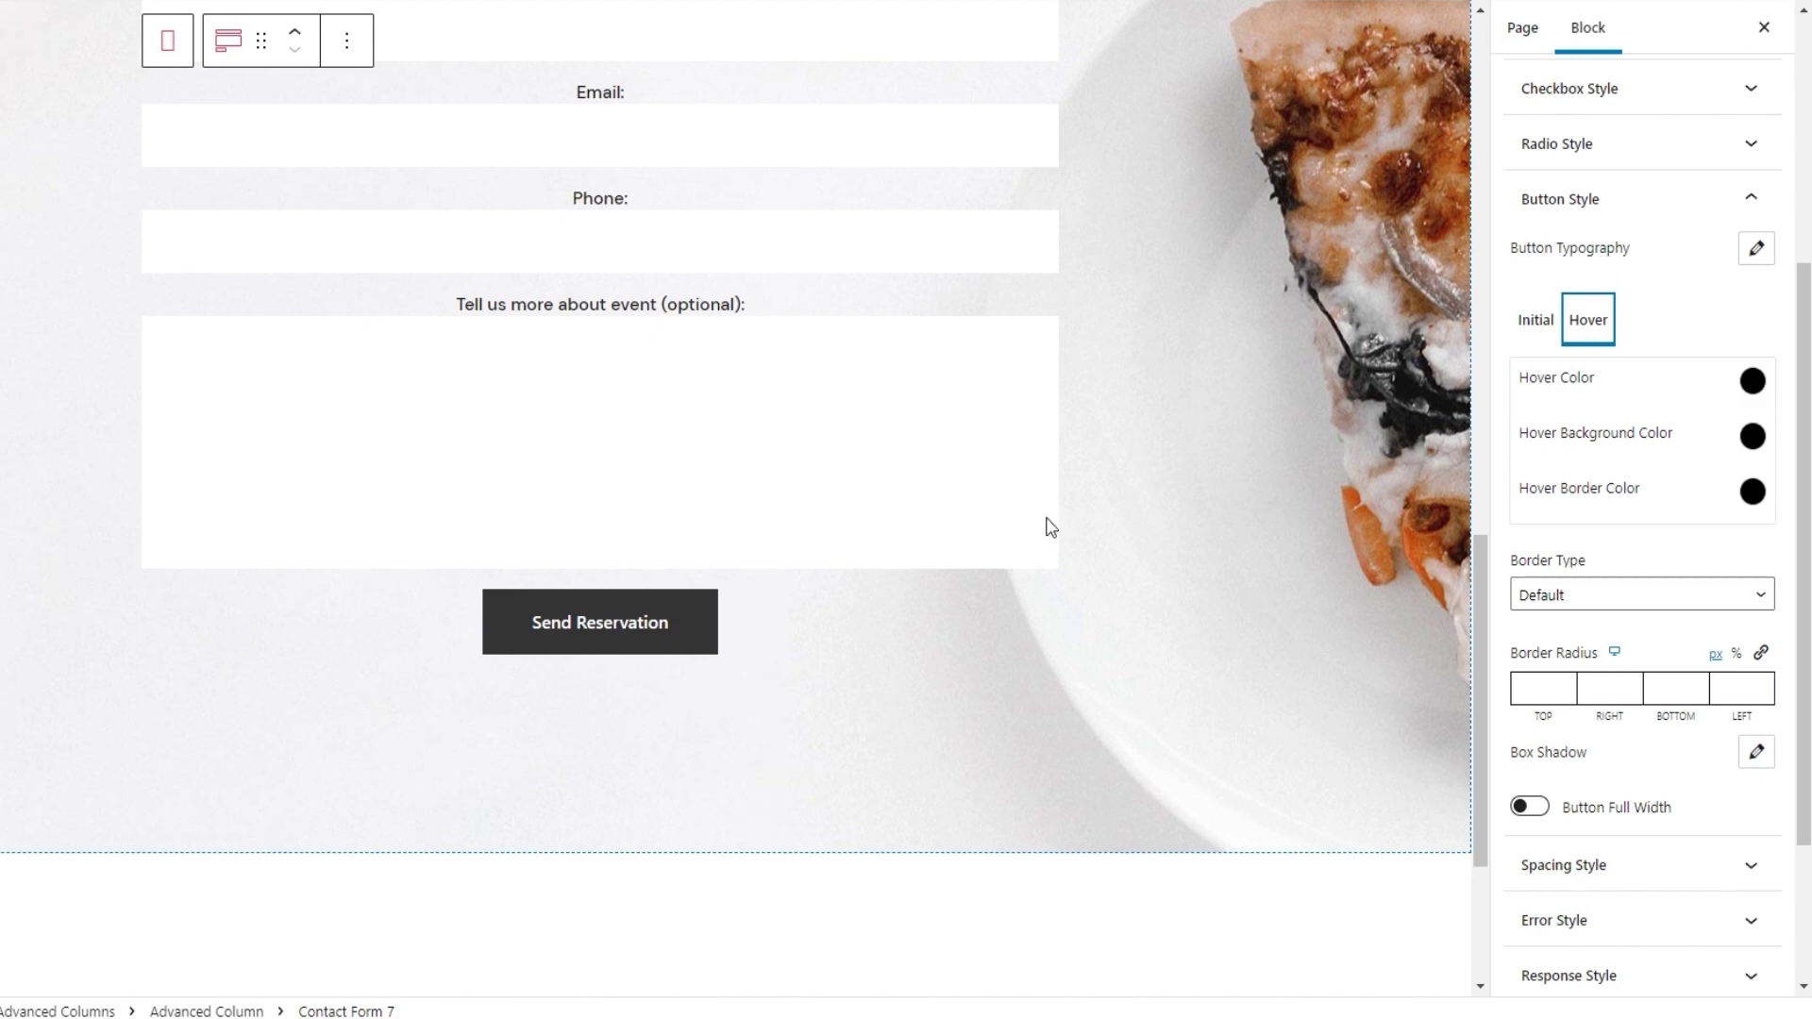
{"action": "left_click", "coordinate": [1751, 381]}
{"action": "left_click", "coordinate": [1672, 474]}
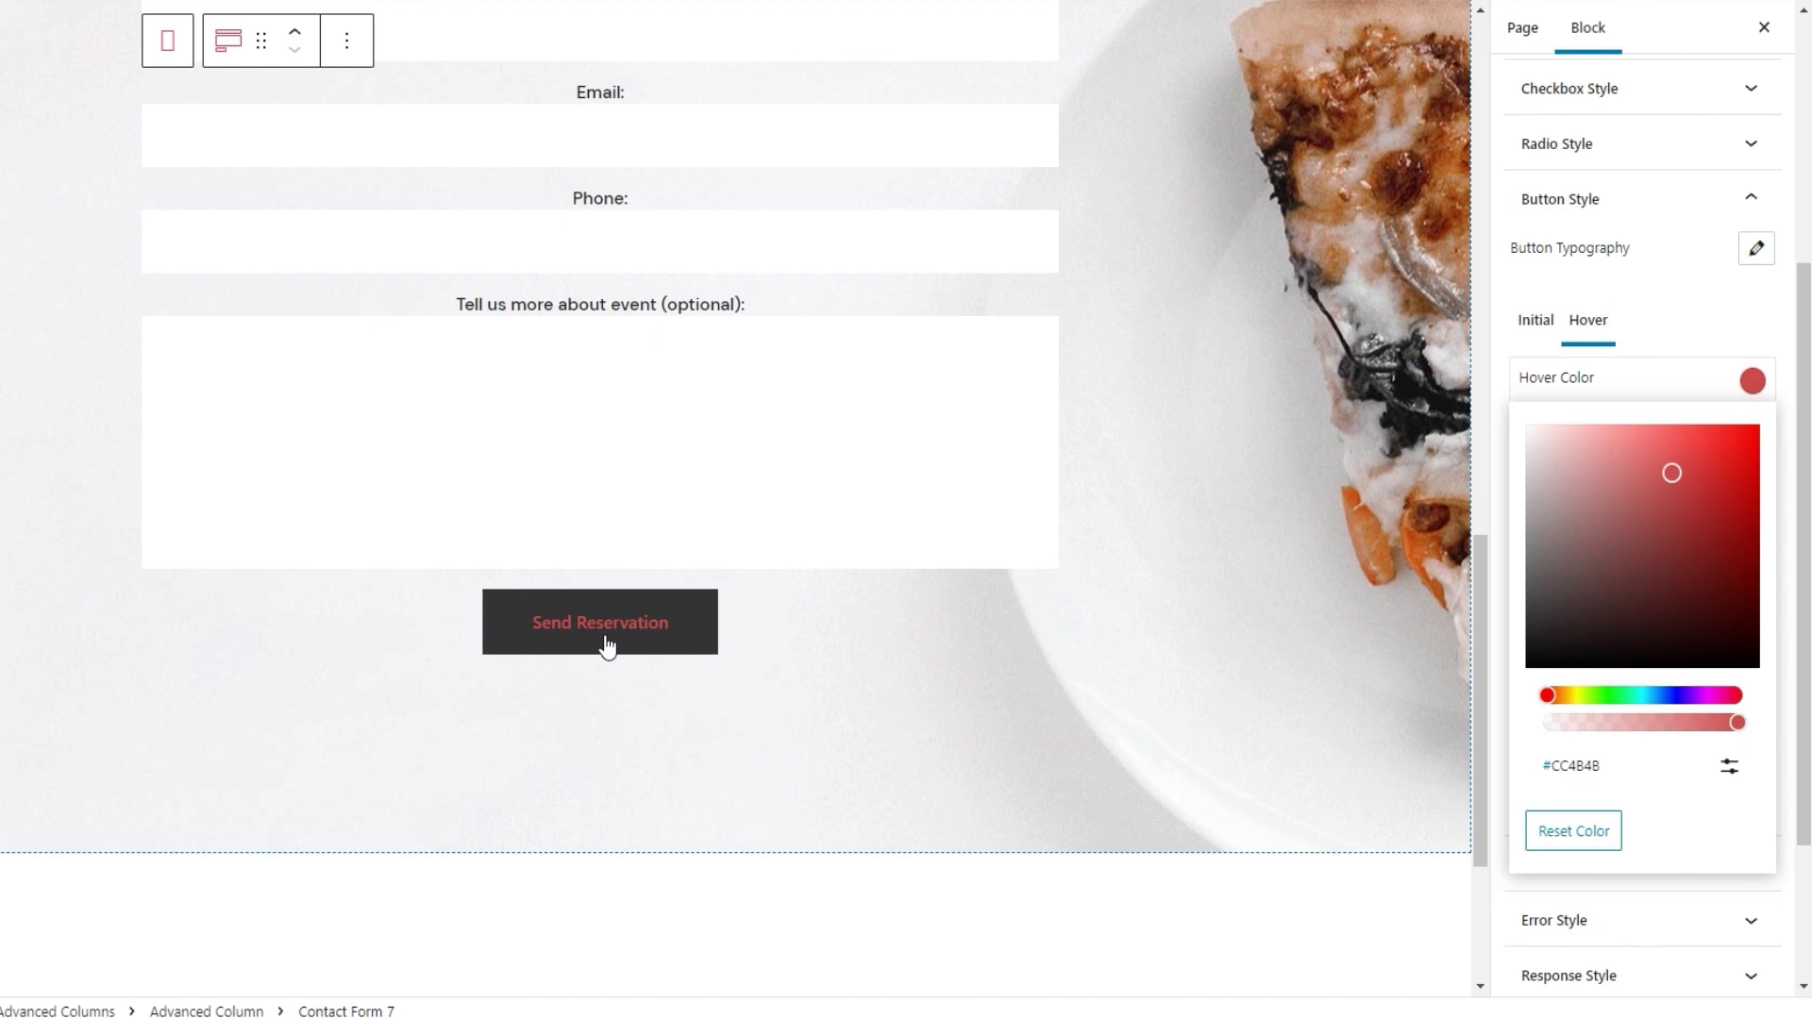
{"action": "left_click", "coordinate": [1573, 831]}
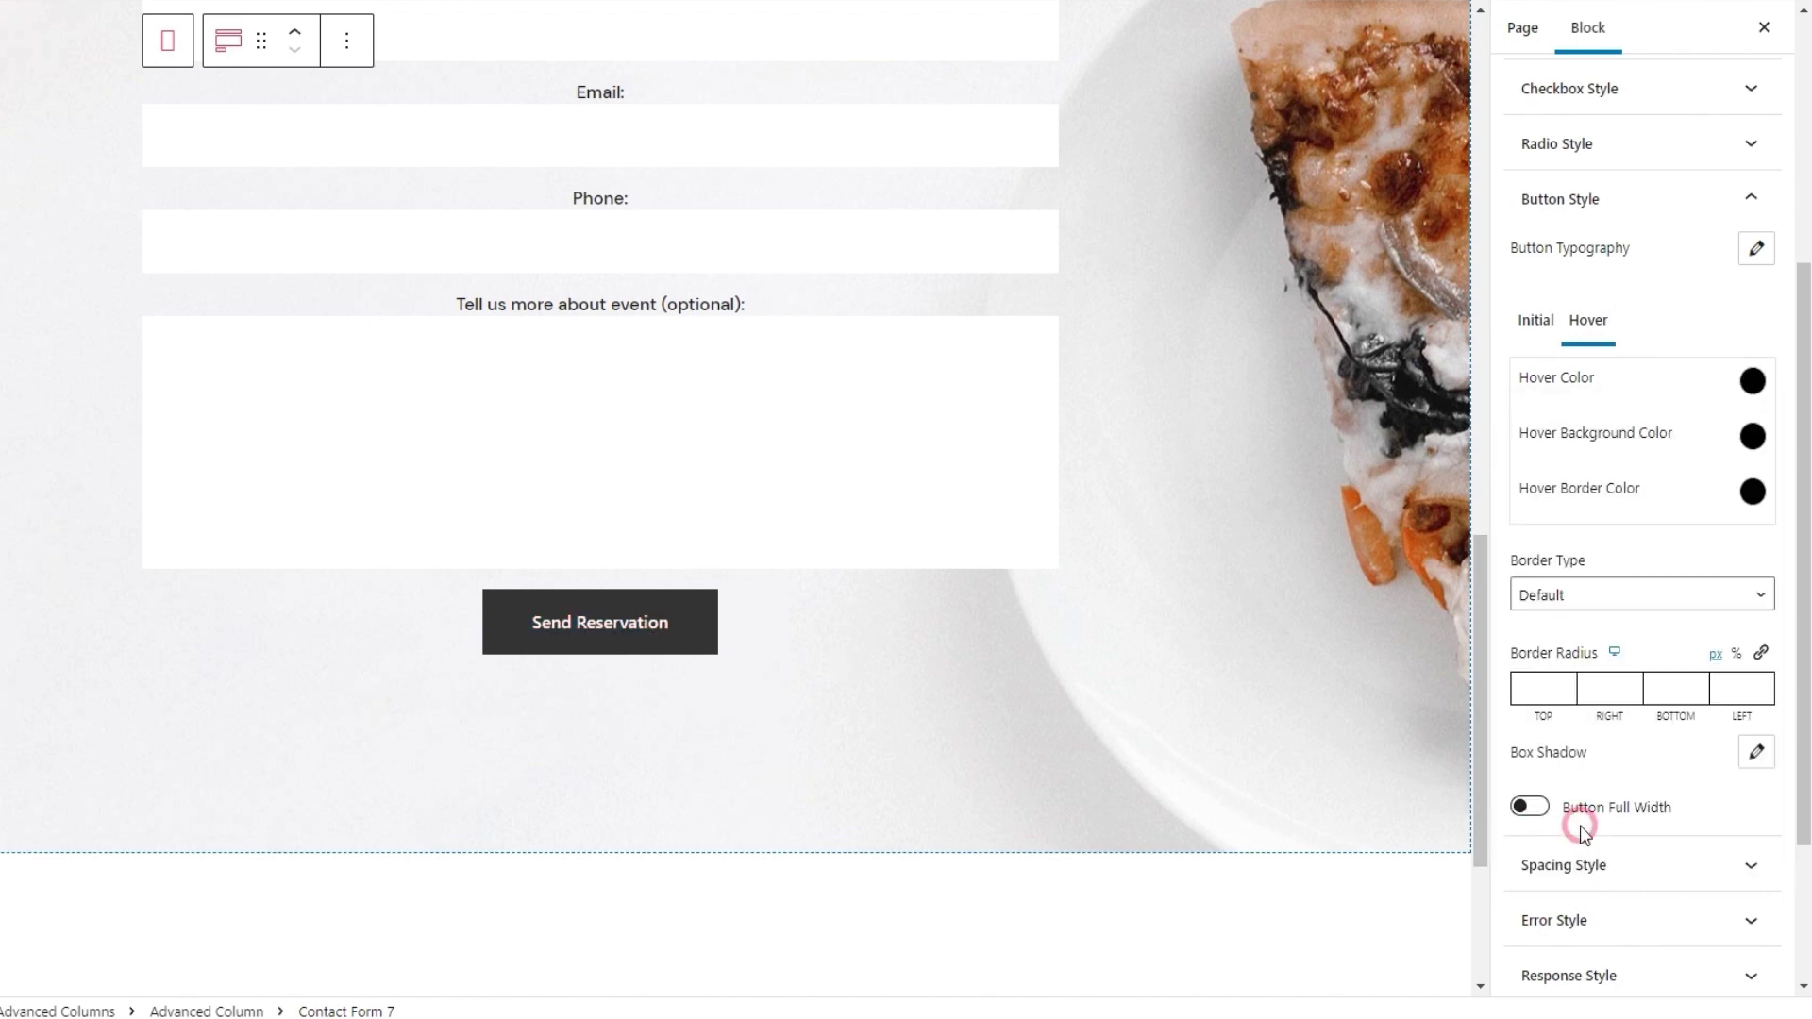
Set the hover background colour to black #000000 and collapse Button Style
{"action": "left_click", "coordinate": [1756, 443]}
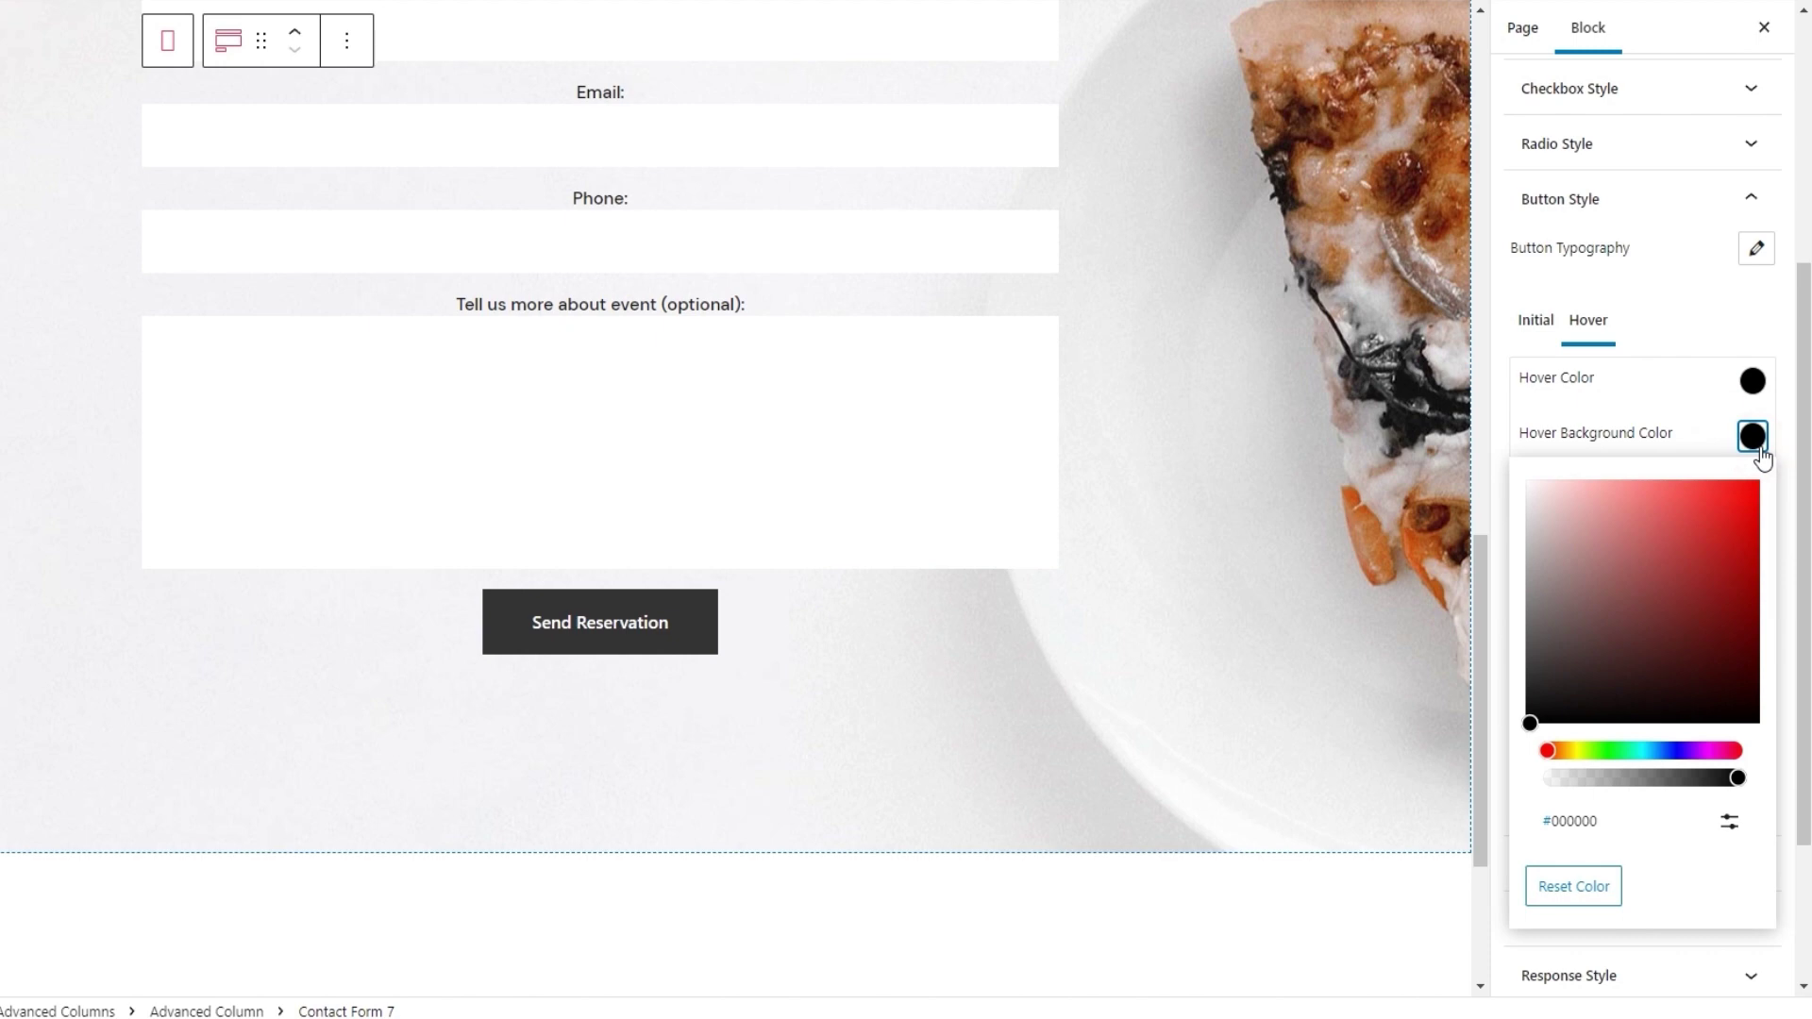
{"action": "left_click_drag", "start_coordinate": [1680, 547], "coordinate": [1661, 551]}
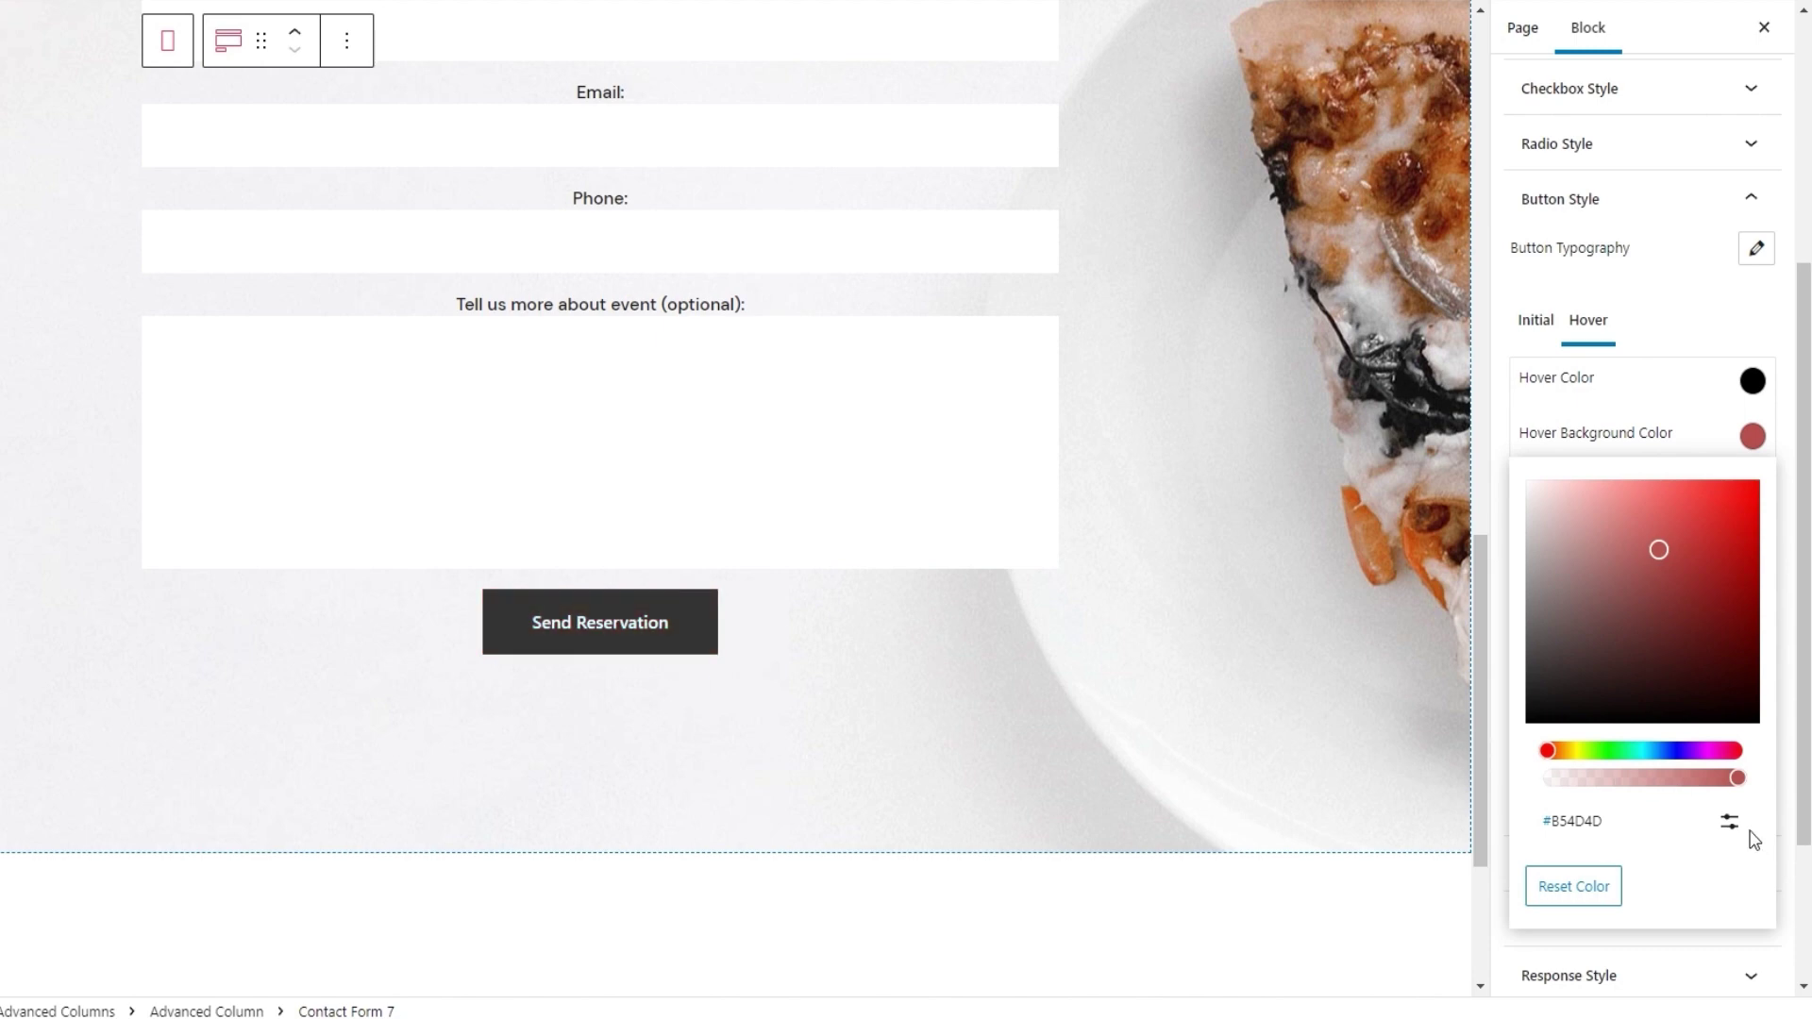
{"action": "left_click", "coordinate": [1731, 823]}
{"action": "double_click", "coordinate": [1604, 907]}
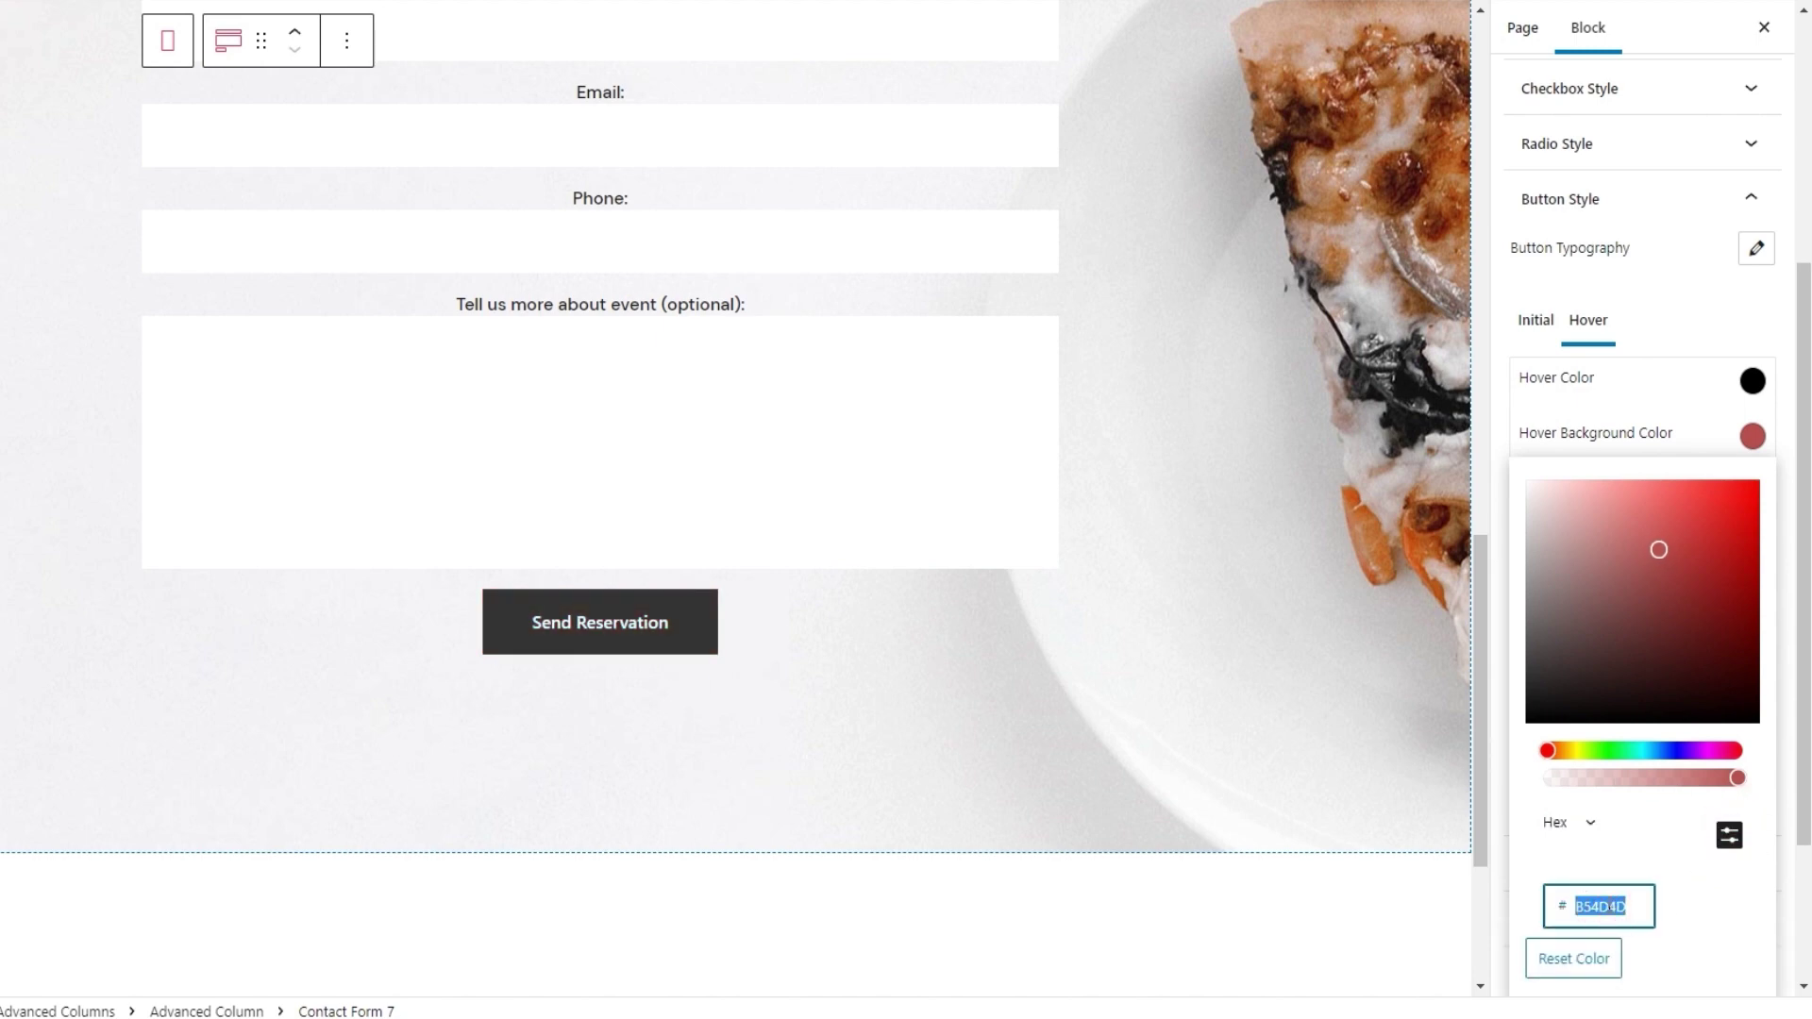
{"action": "type", "text": "000000"}
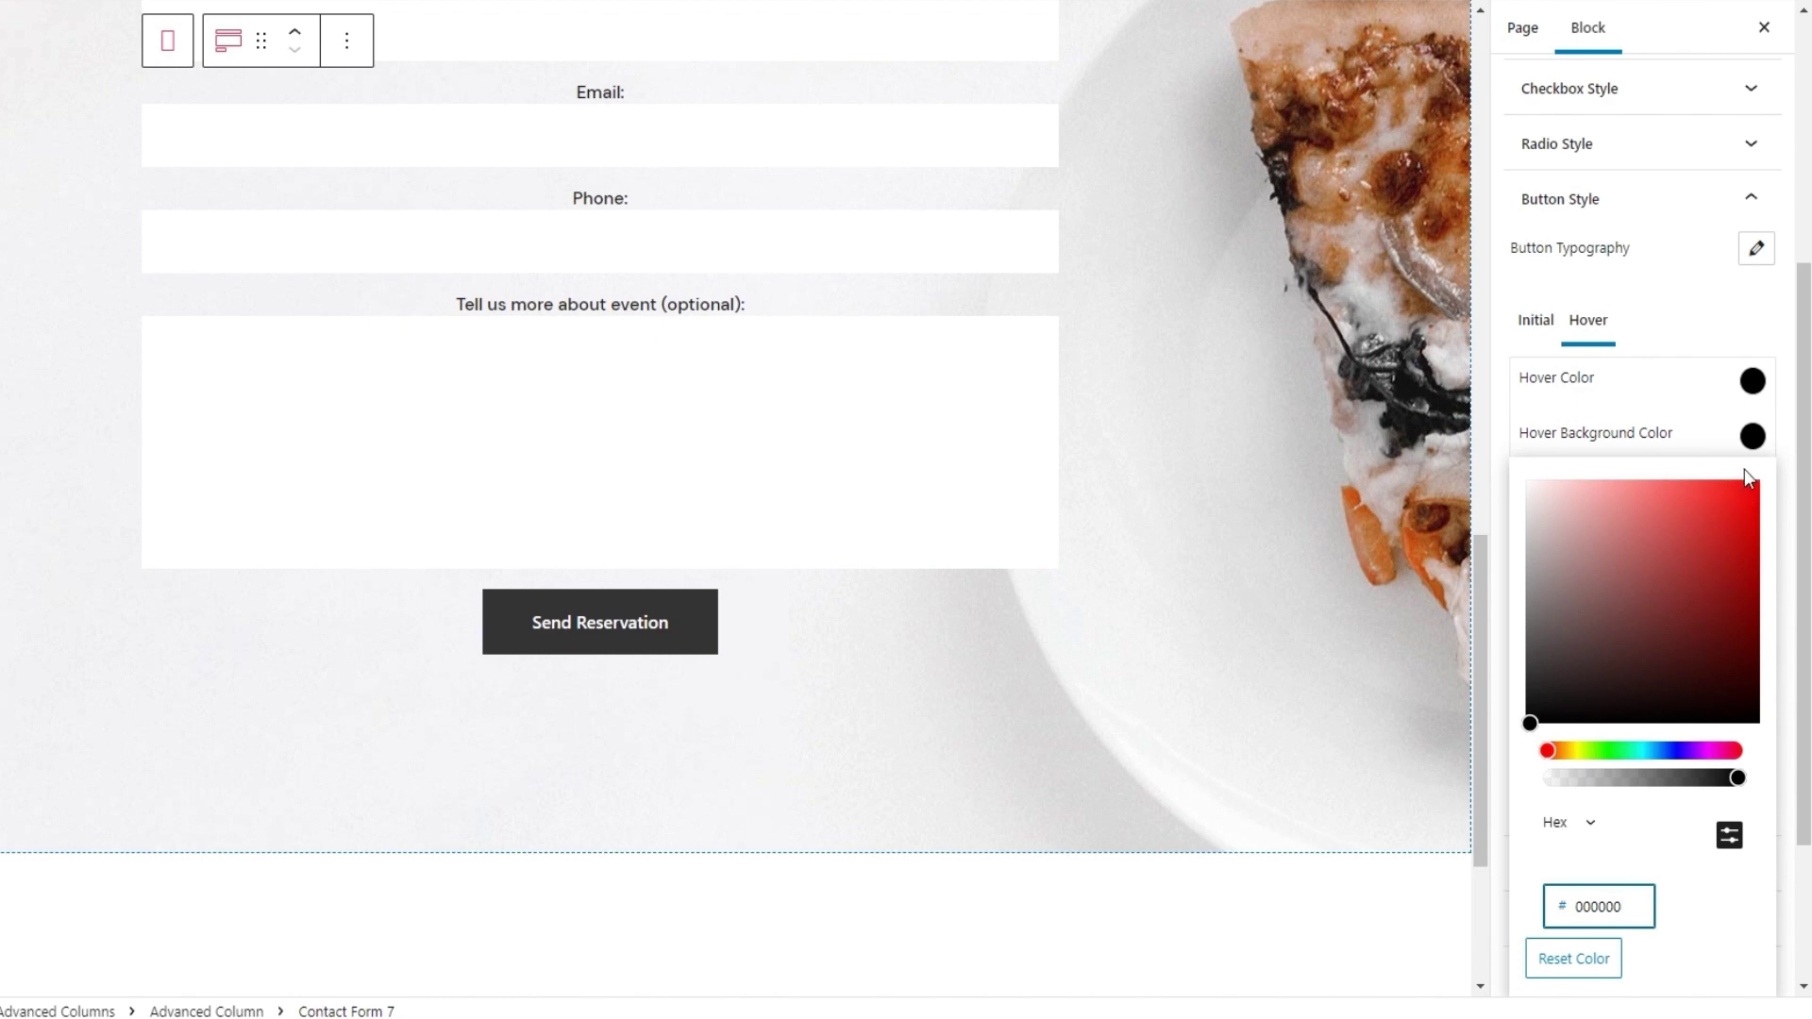
{"action": "left_click", "coordinate": [1751, 436]}
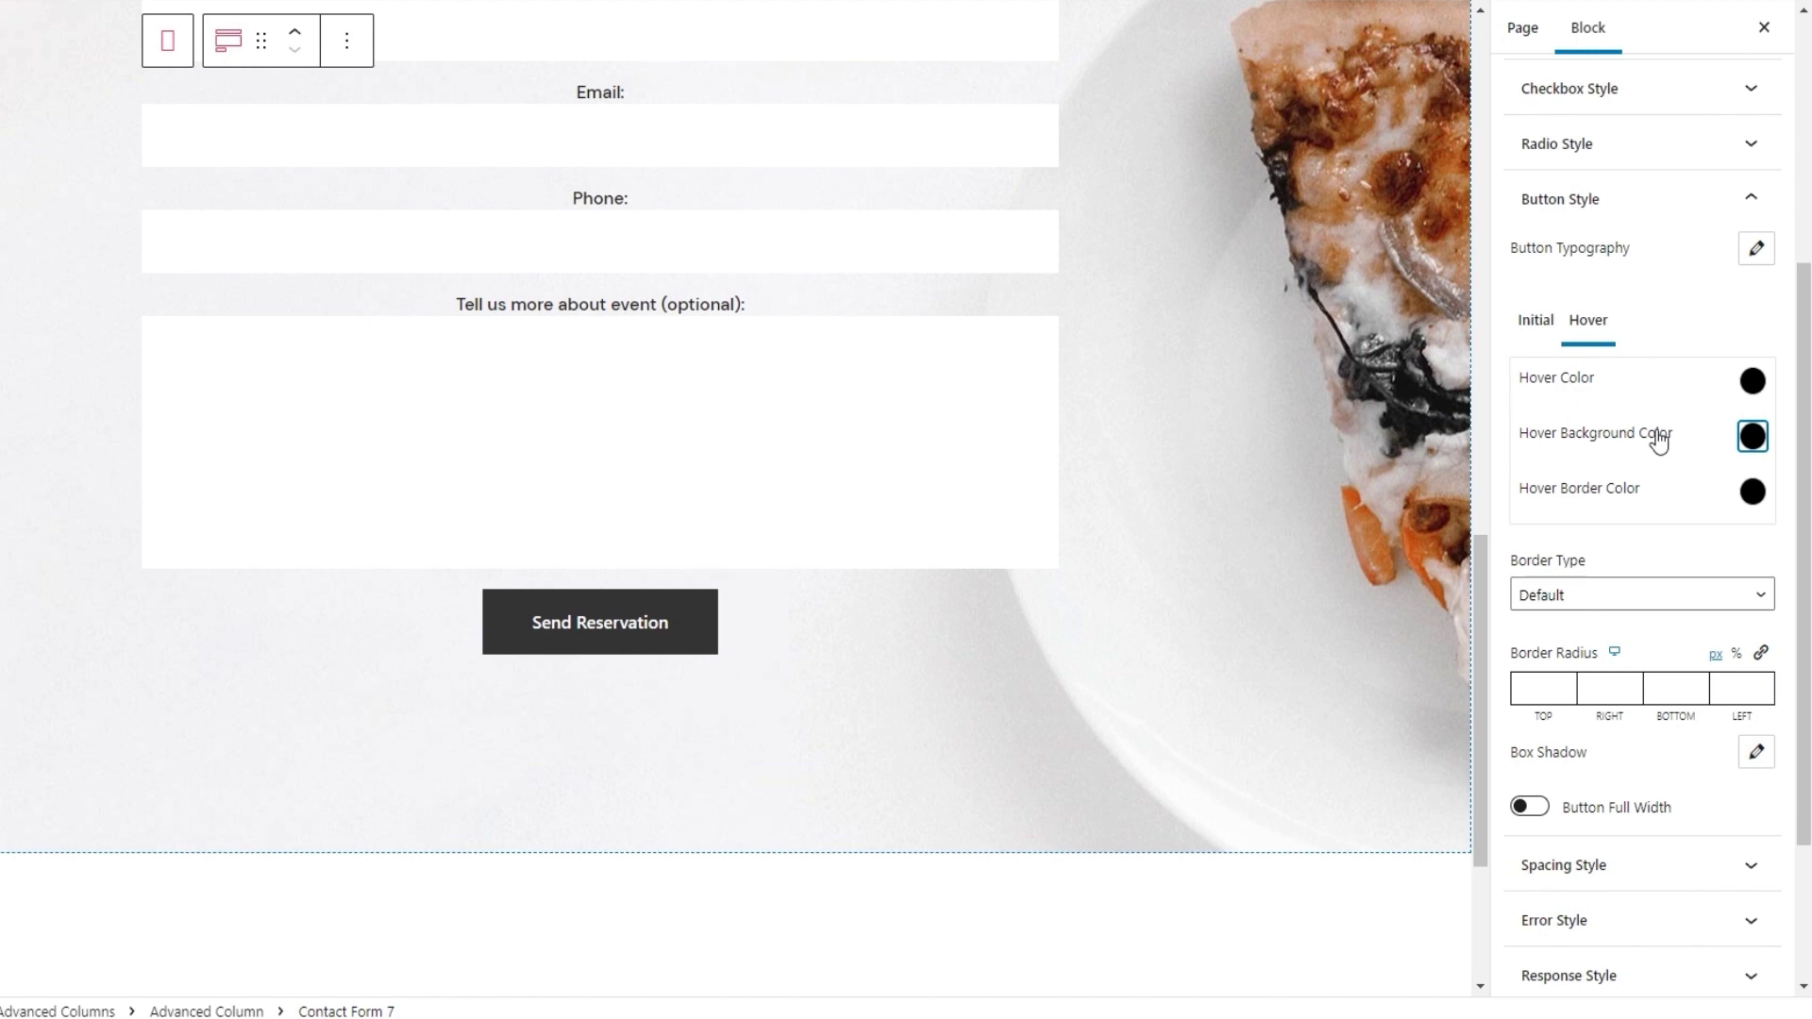
{"action": "left_click", "coordinate": [1625, 200]}
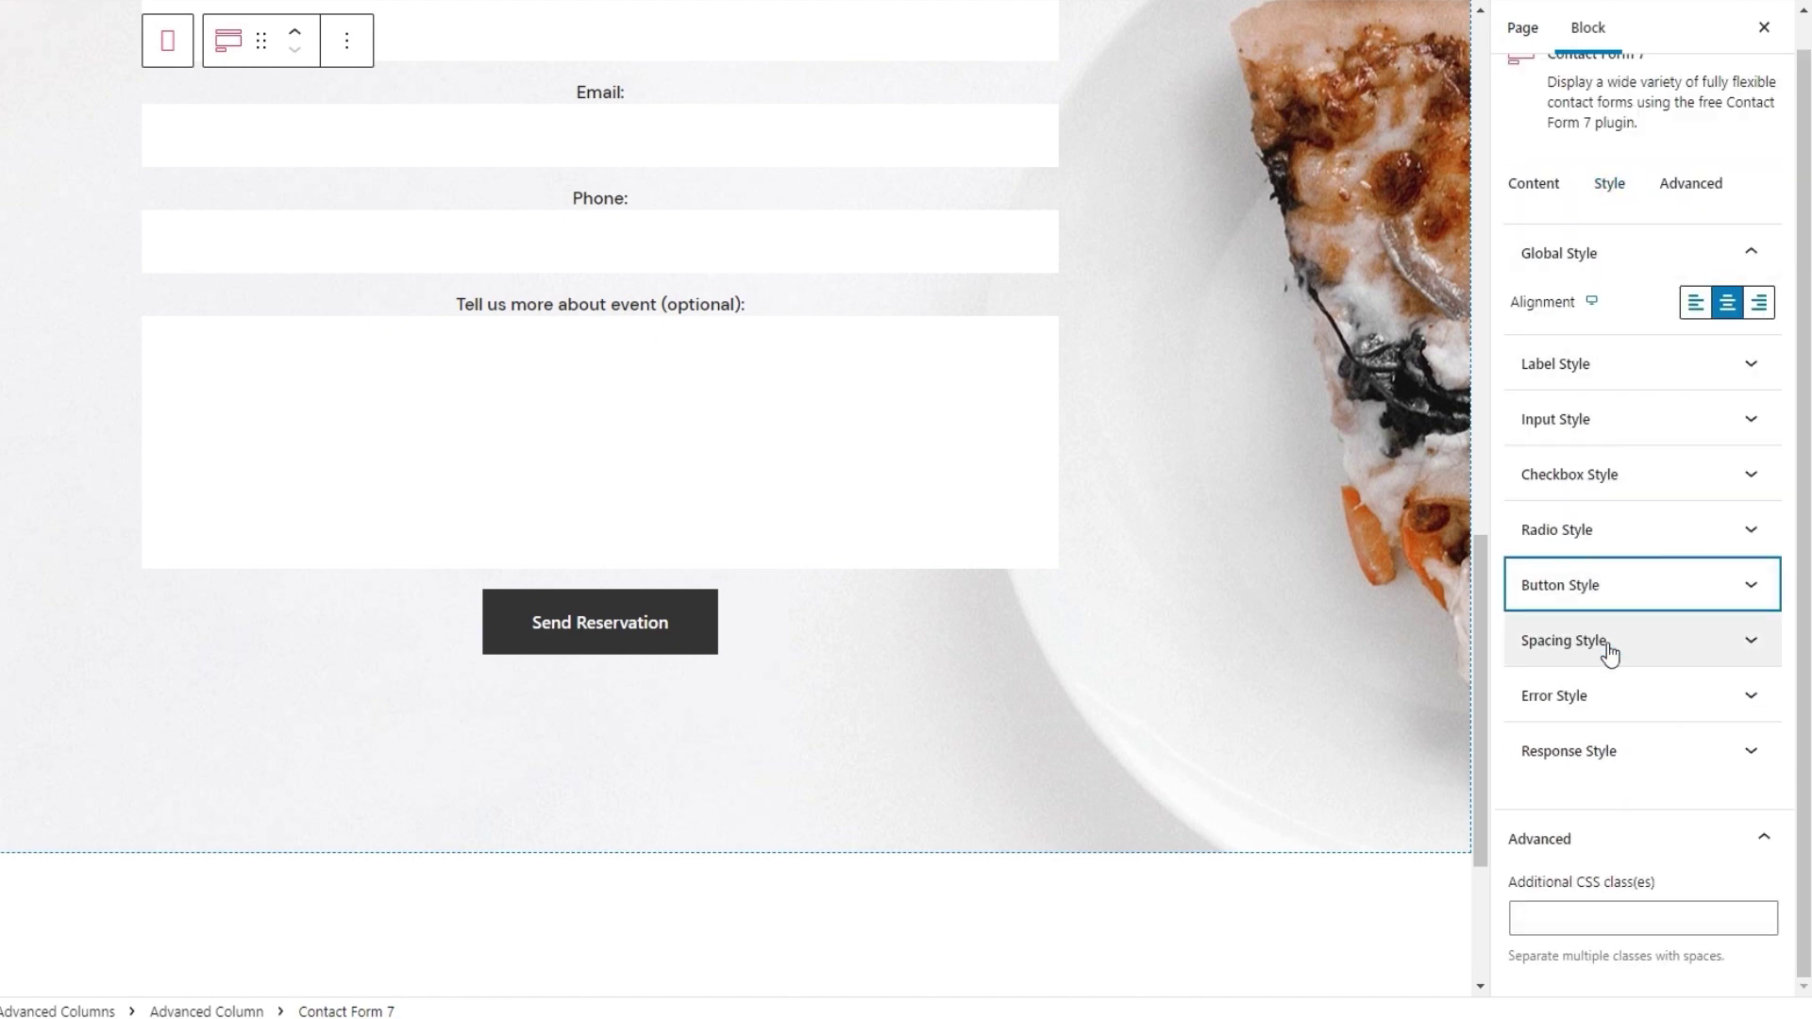
Expand Spacing Style and set Form Item Space Top to 14 and Bottom to 33
{"action": "left_click", "coordinate": [1561, 643]}
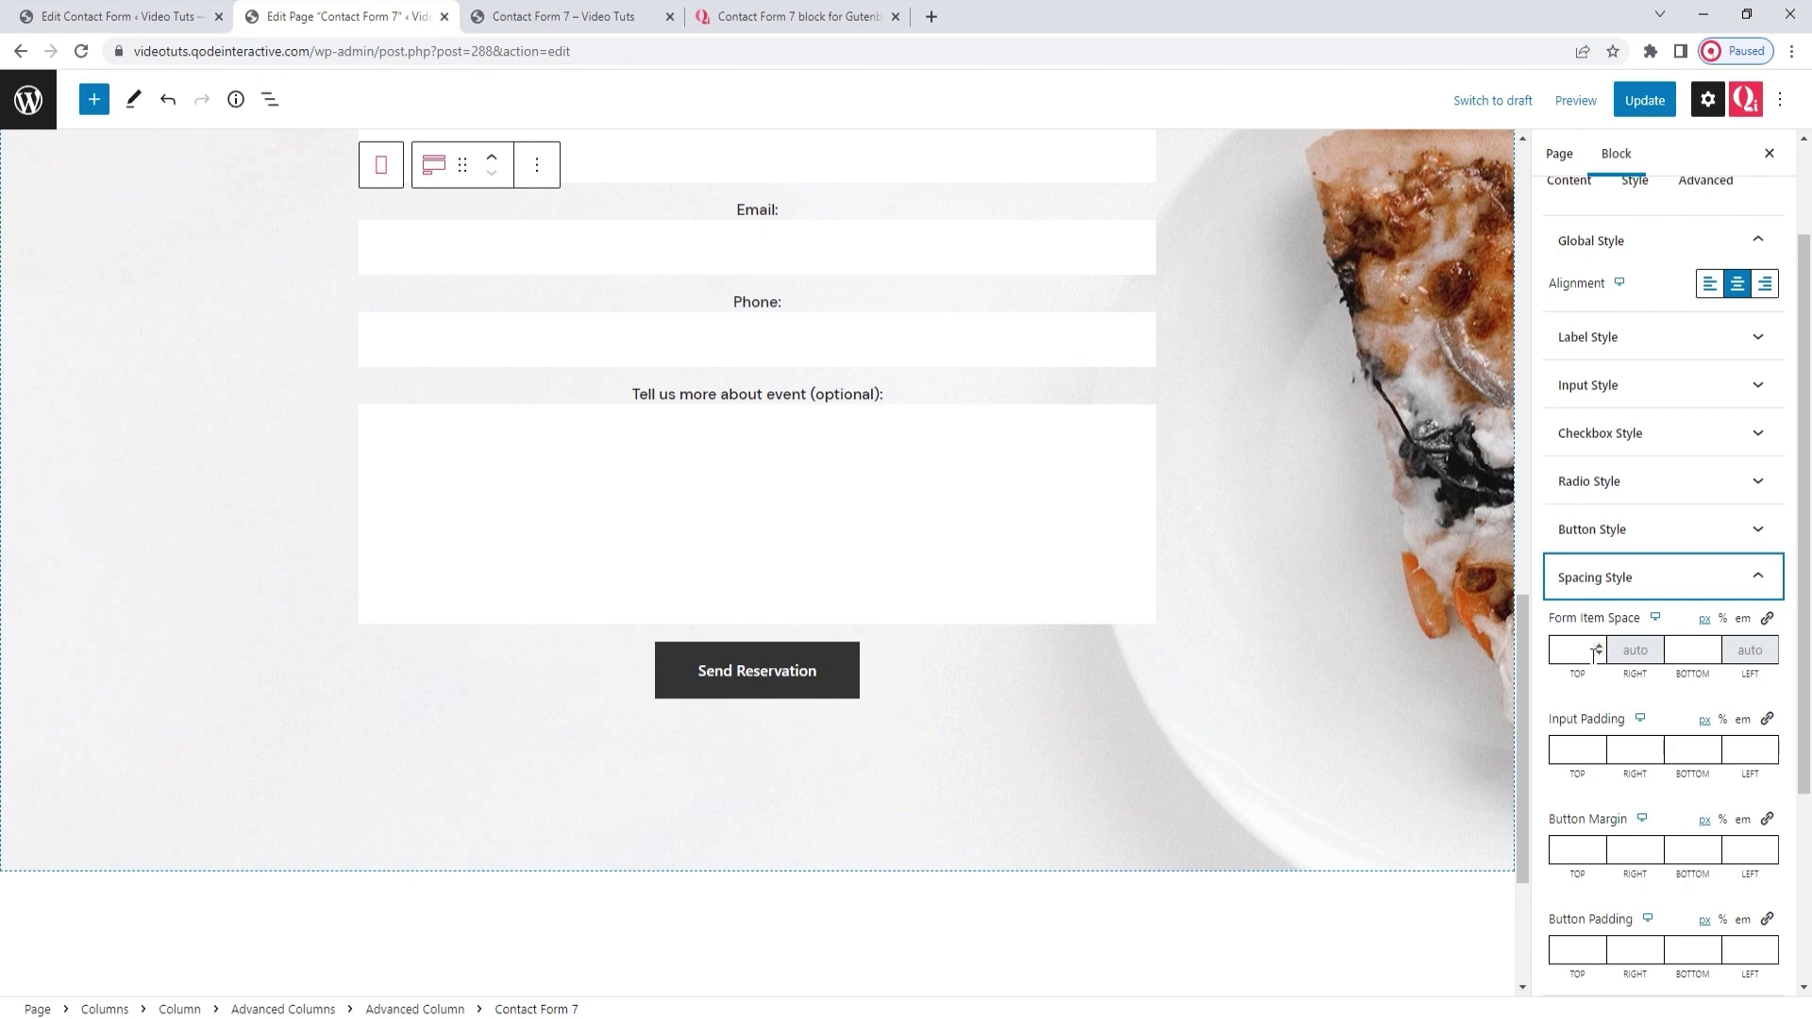
{"action": "scroll", "coordinate": [1417, 664], "scroll_direction": "up", "scroll_amount": 2}
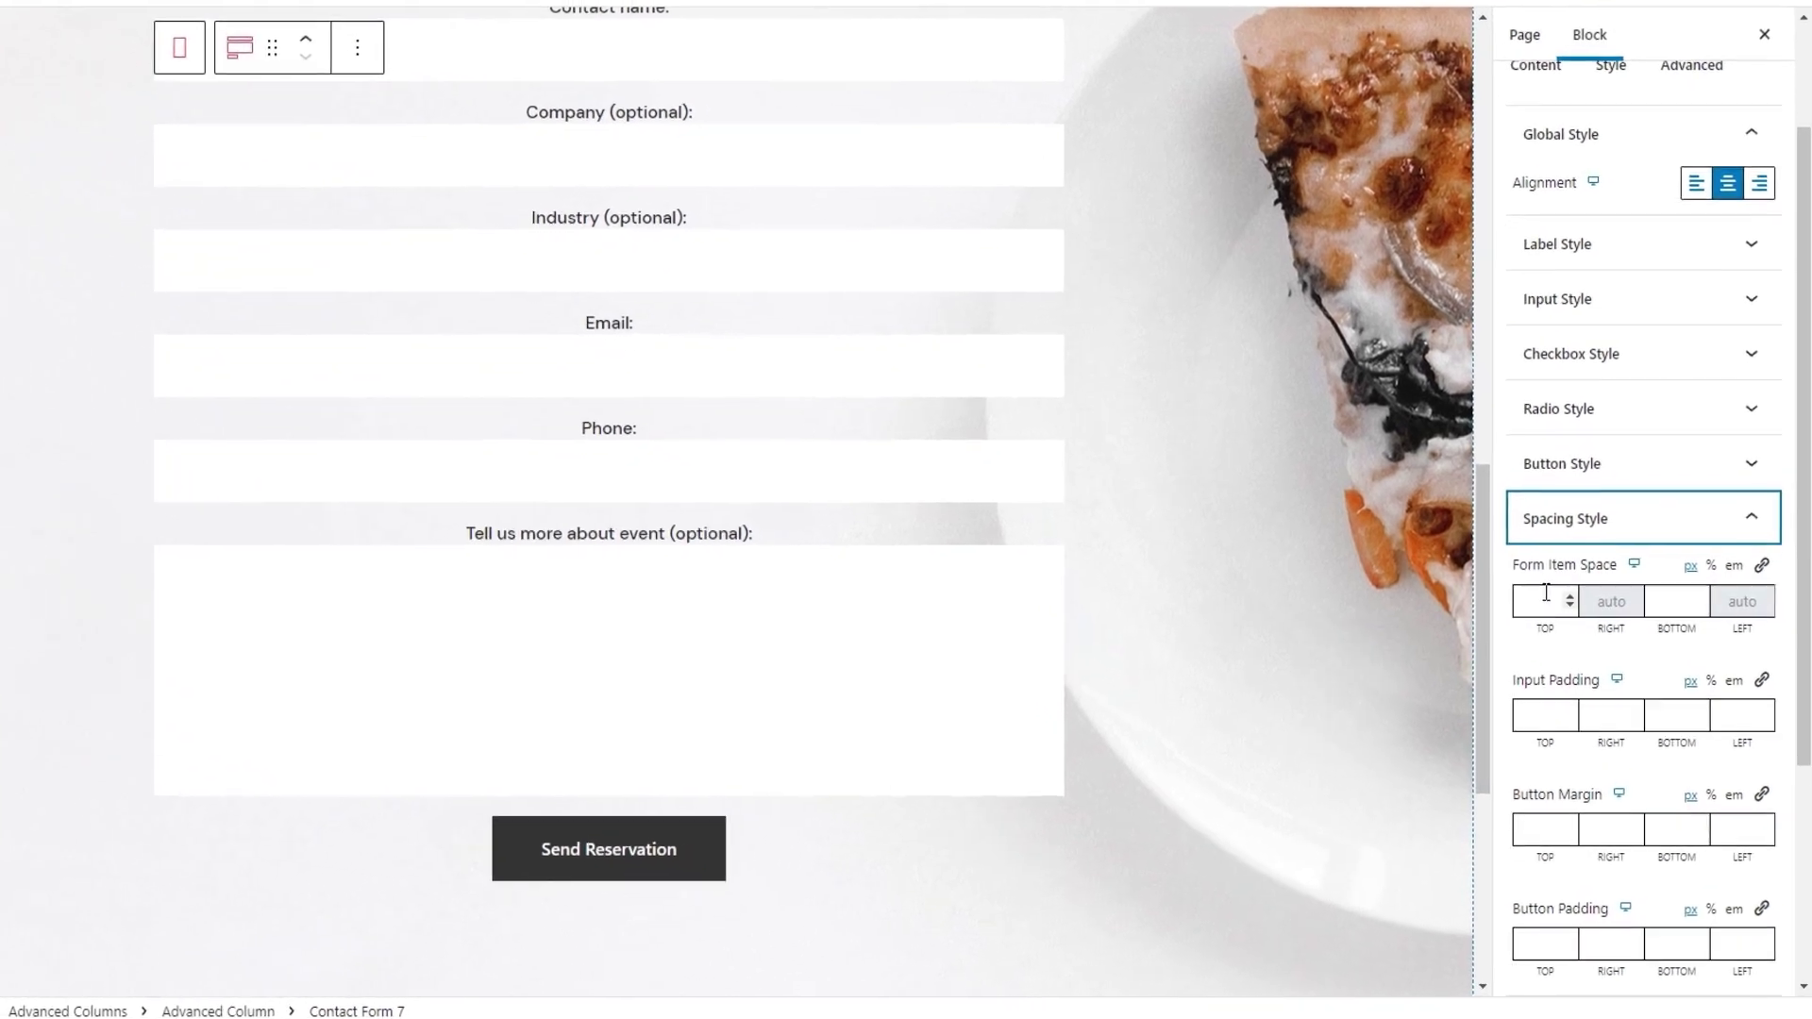
{"action": "left_click", "coordinate": [1577, 651]}
{"action": "type", "text": "14"}
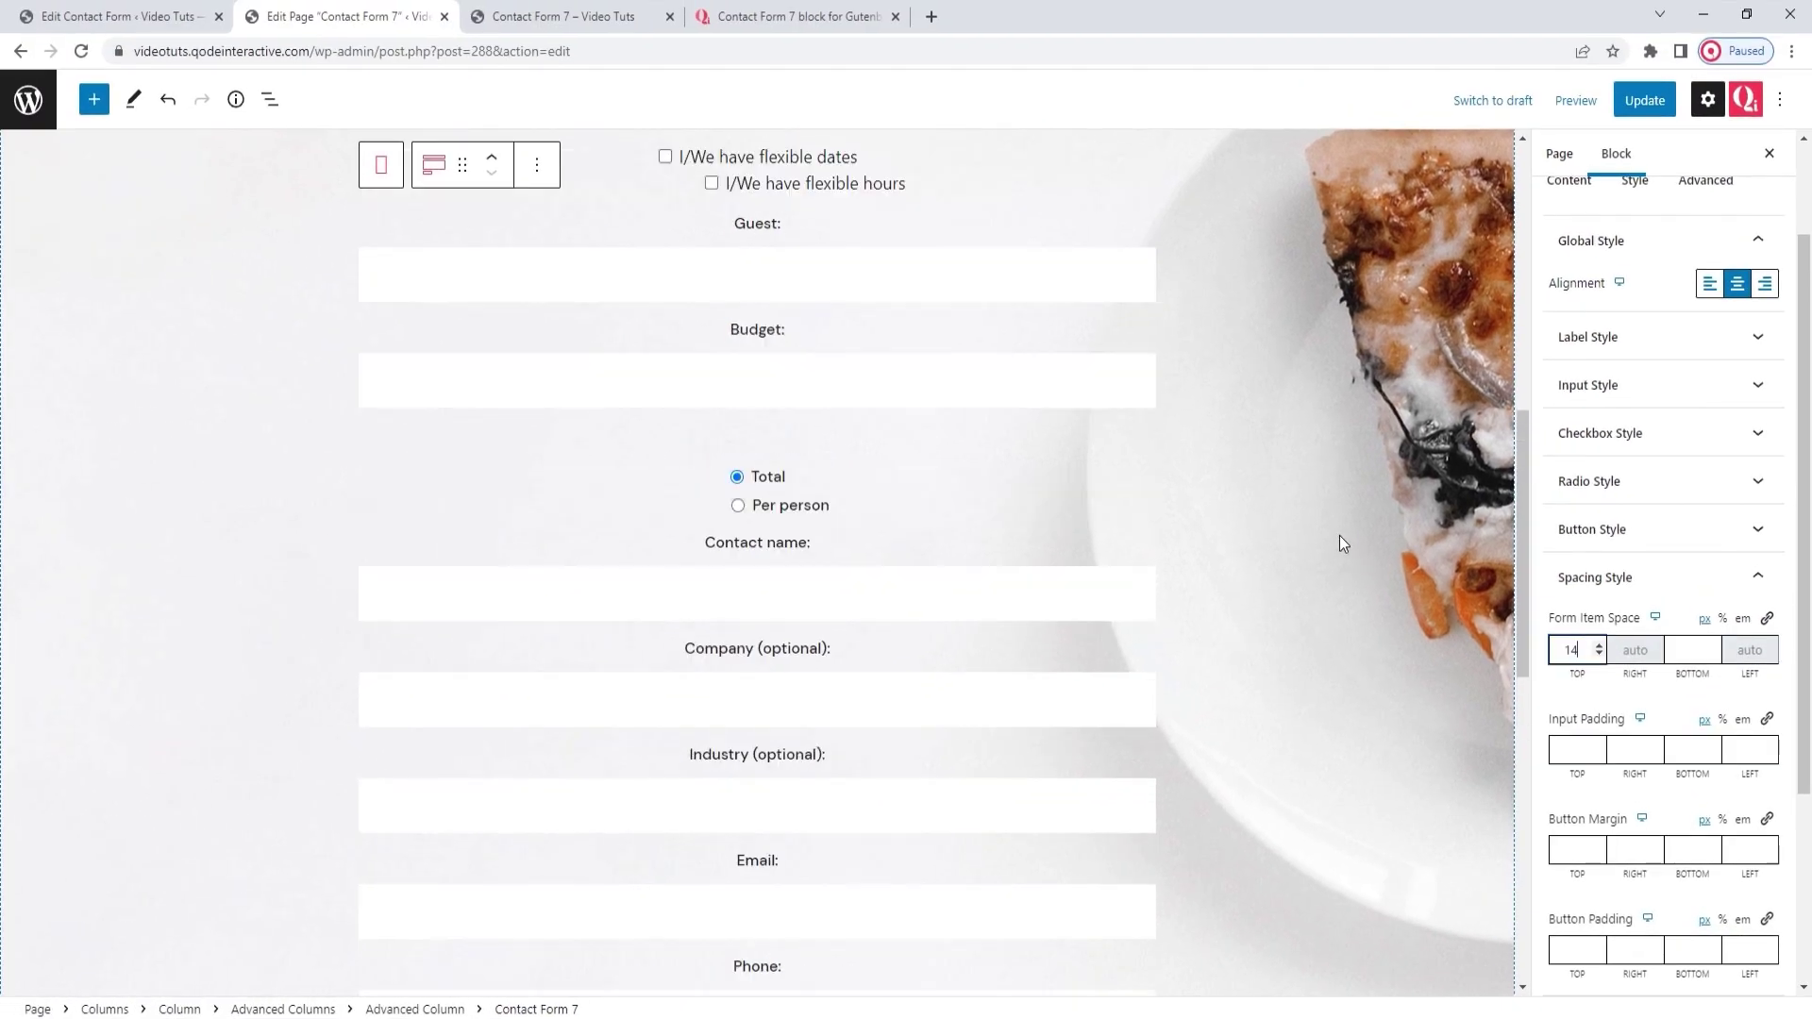
{"action": "scroll", "coordinate": [1339, 535], "scroll_direction": "up", "scroll_amount": 6}
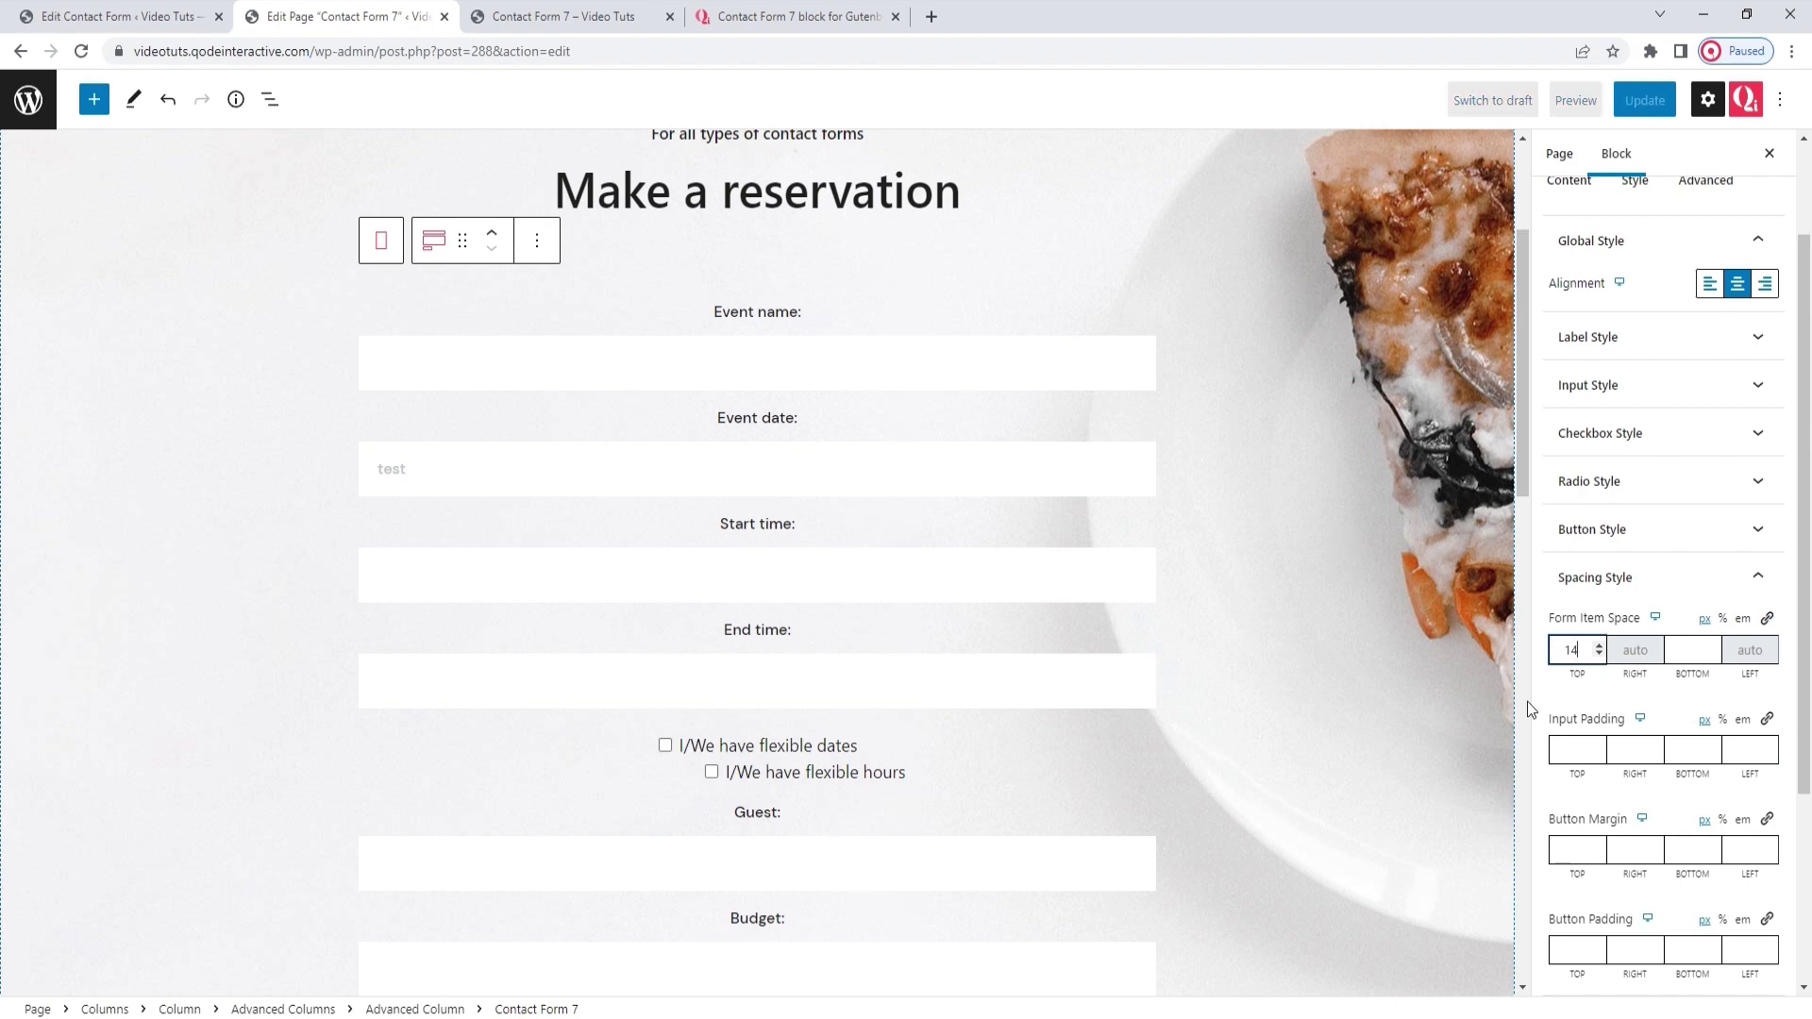
{"action": "left_click_drag", "start_coordinate": [1571, 653], "coordinate": [1567, 658]}
{"action": "type", "text": "3"}
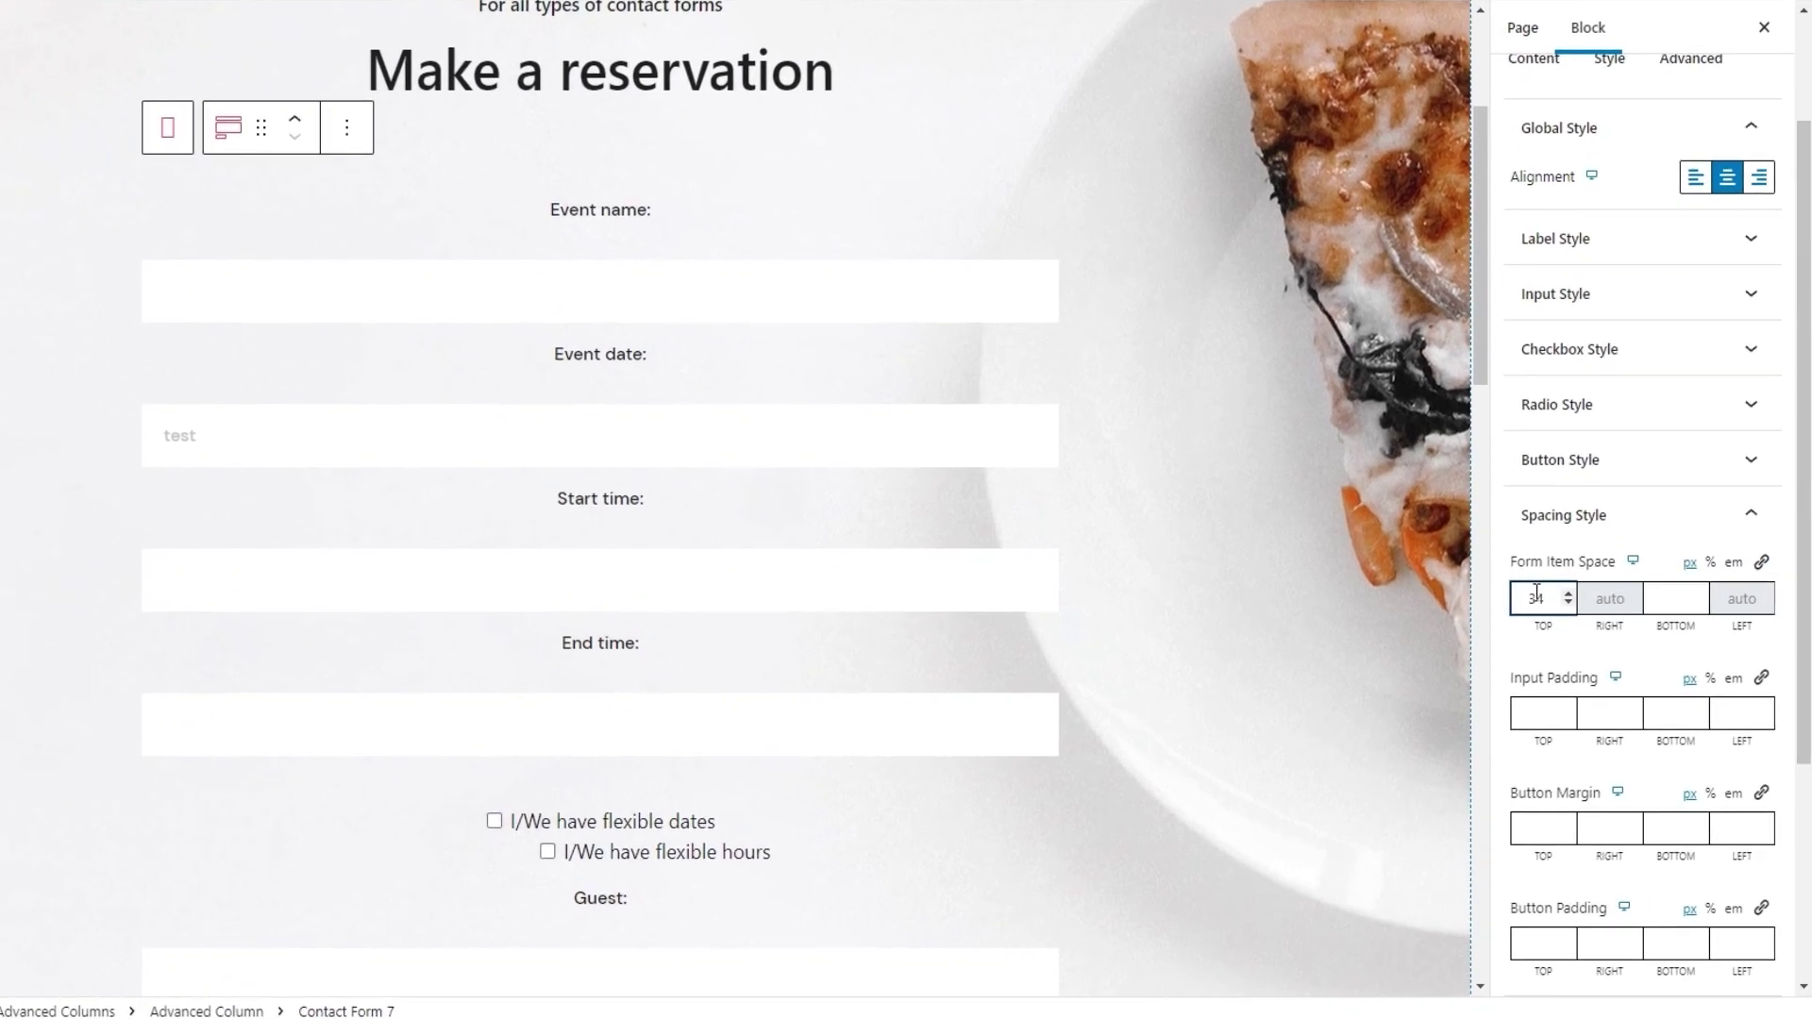
{"action": "double_click", "coordinate": [1536, 591]}
{"action": "type", "text": "14"}
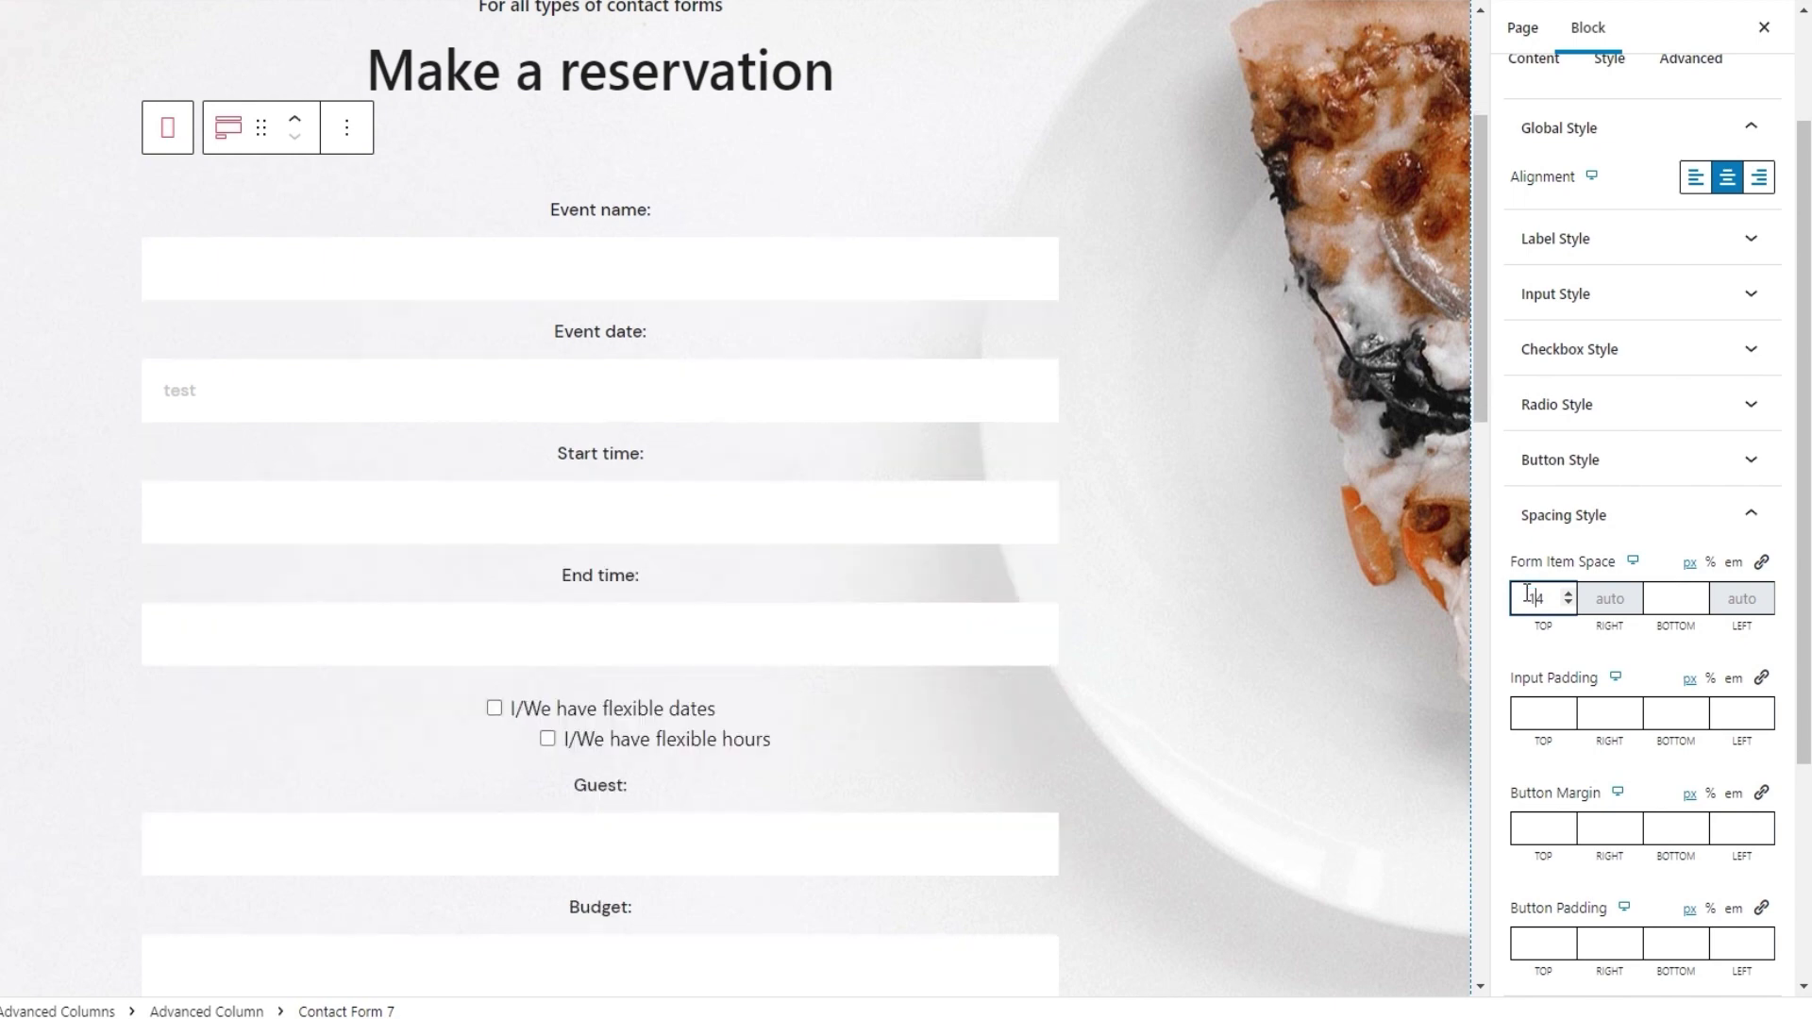
{"action": "left_click", "coordinate": [1666, 600]}
{"action": "type", "text": "32"}
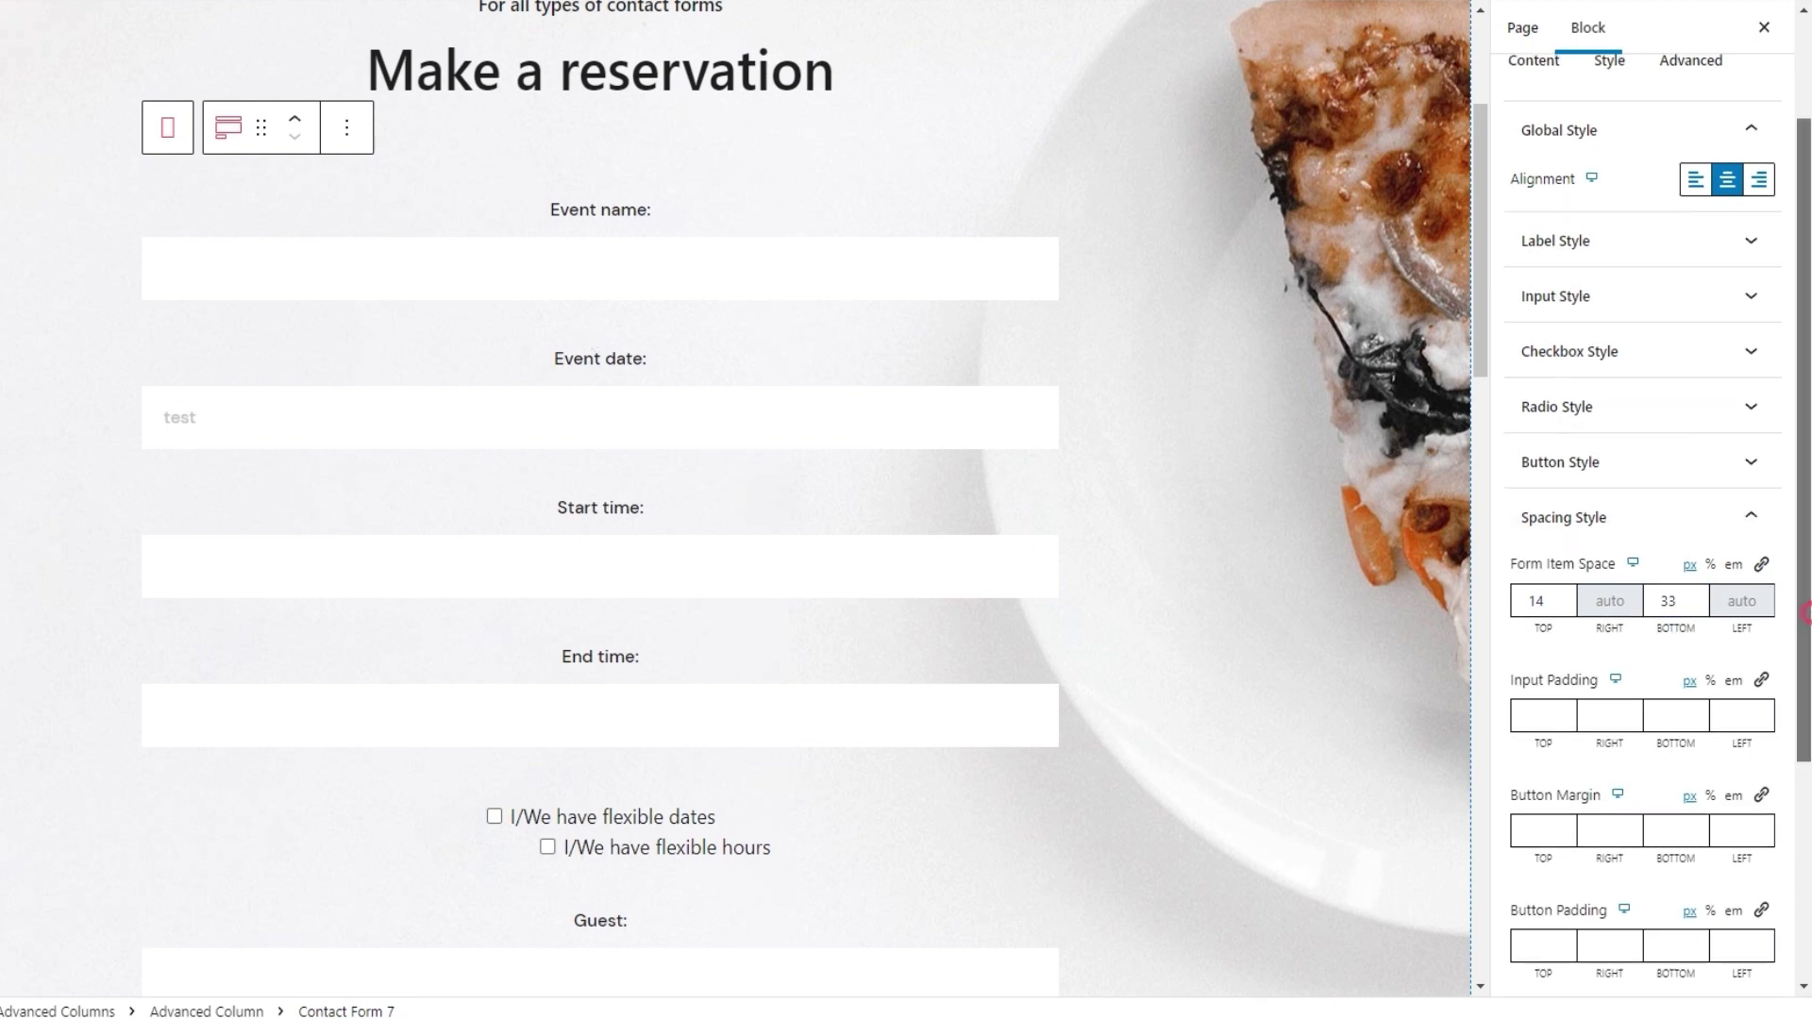
{"action": "scroll", "coordinate": [1642, 519], "scroll_direction": "down", "scroll_amount": 2}
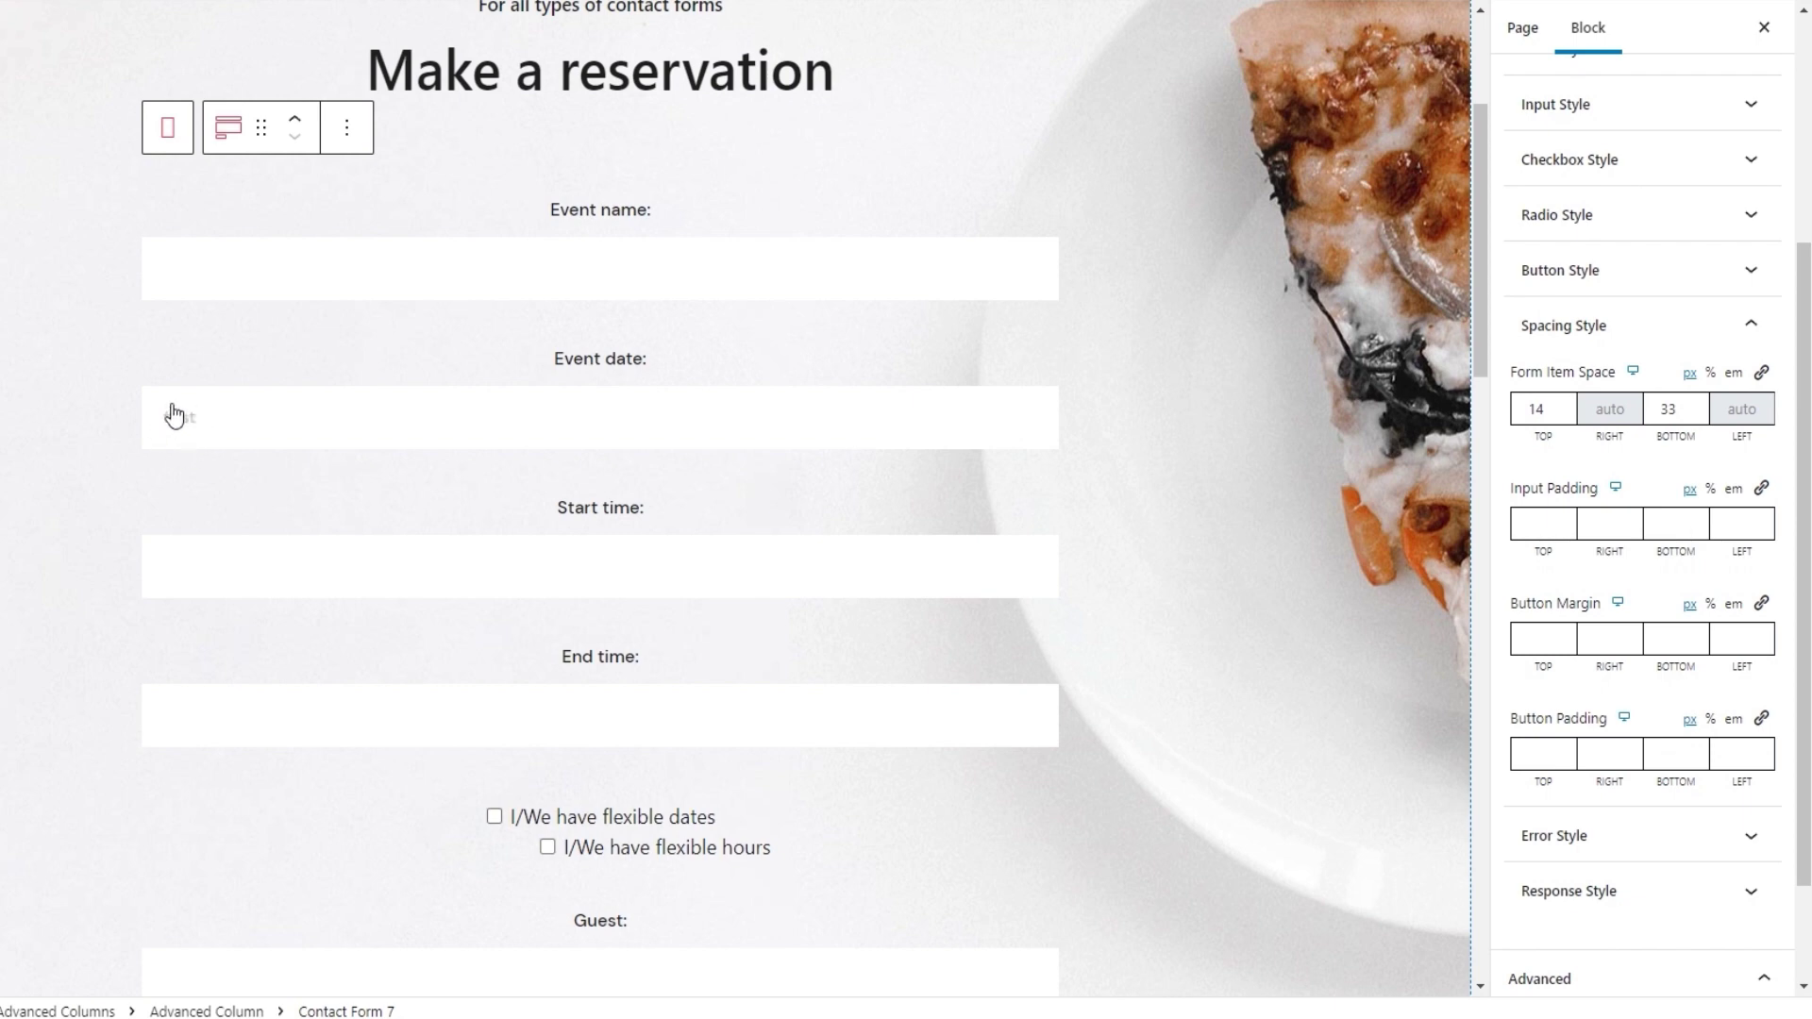
Enter Input Padding values of 5 for Top, Right and Bottom and 20 for Left
{"action": "left_click", "coordinate": [1533, 524]}
{"action": "type", "text": "5"}
{"action": "left_click", "coordinate": [1615, 524]}
{"action": "type", "text": "5"}
{"action": "left_click", "coordinate": [1675, 524]}
{"action": "type", "text": "5"}
{"action": "left_click", "coordinate": [1735, 524]}
{"action": "type", "text": "5"}
{"action": "type", "text": "20"}
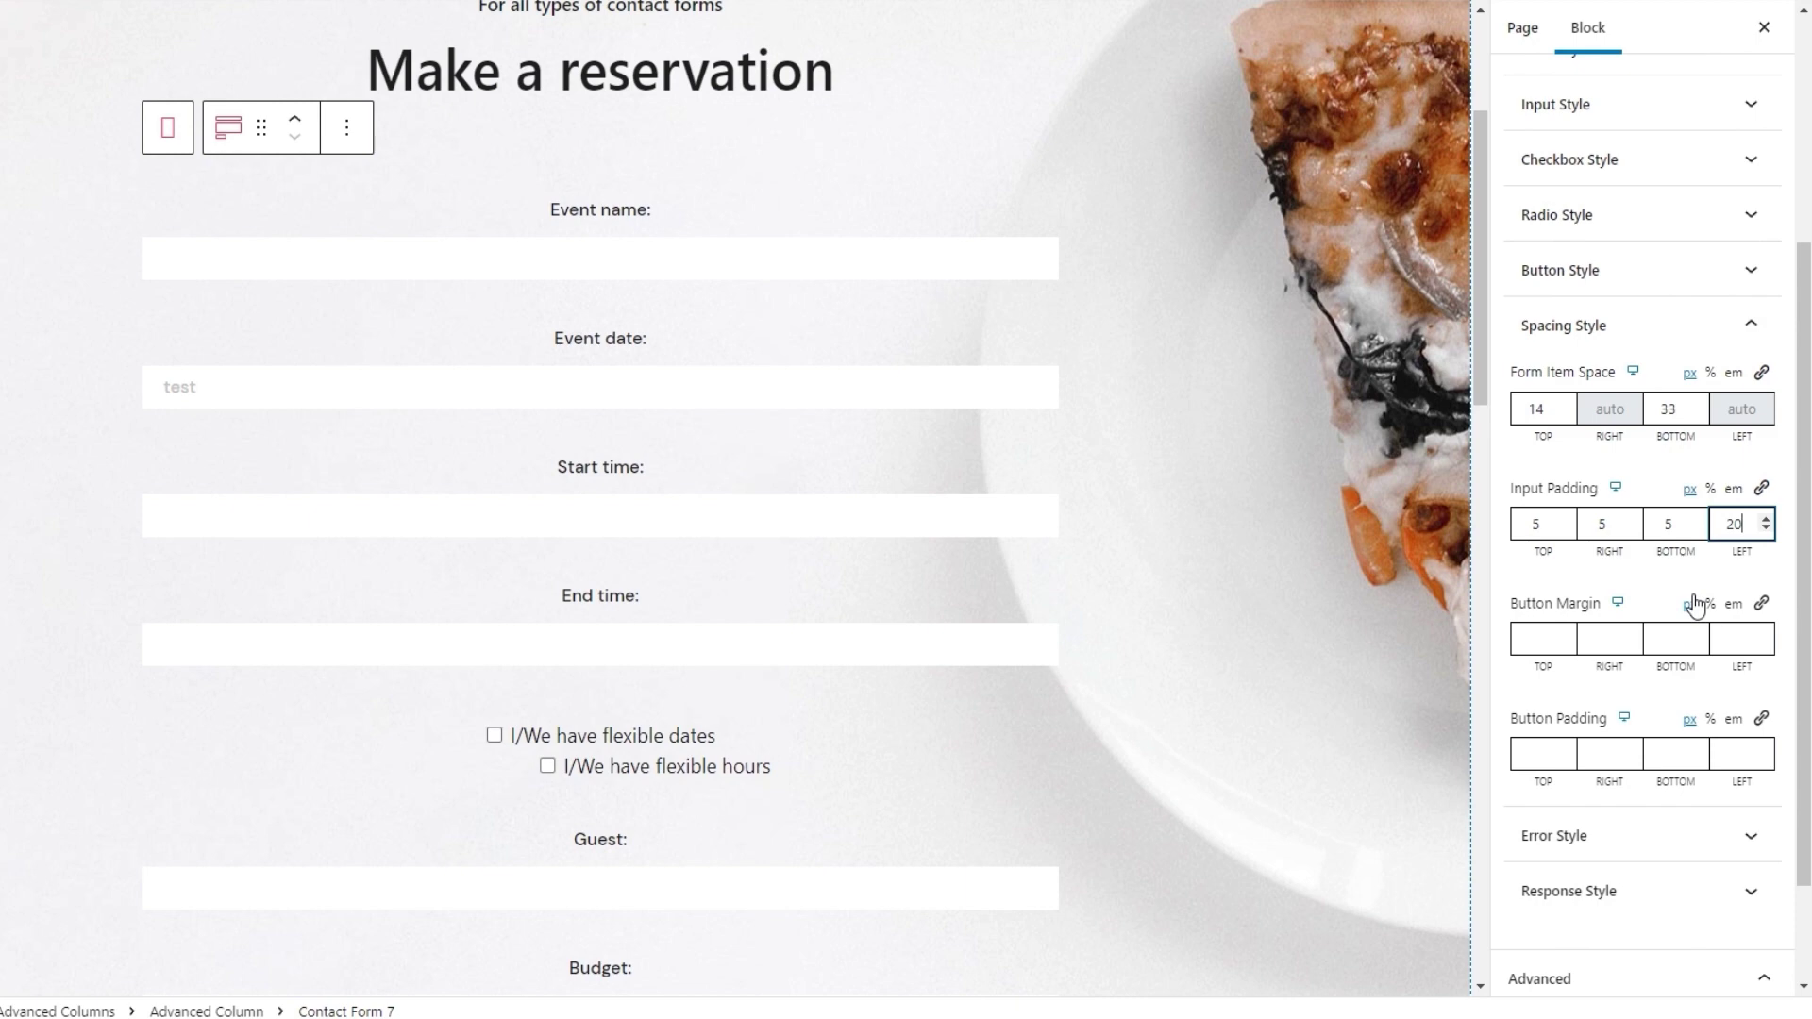
{"action": "scroll", "coordinate": [1116, 661], "scroll_direction": "down", "scroll_amount": 12}
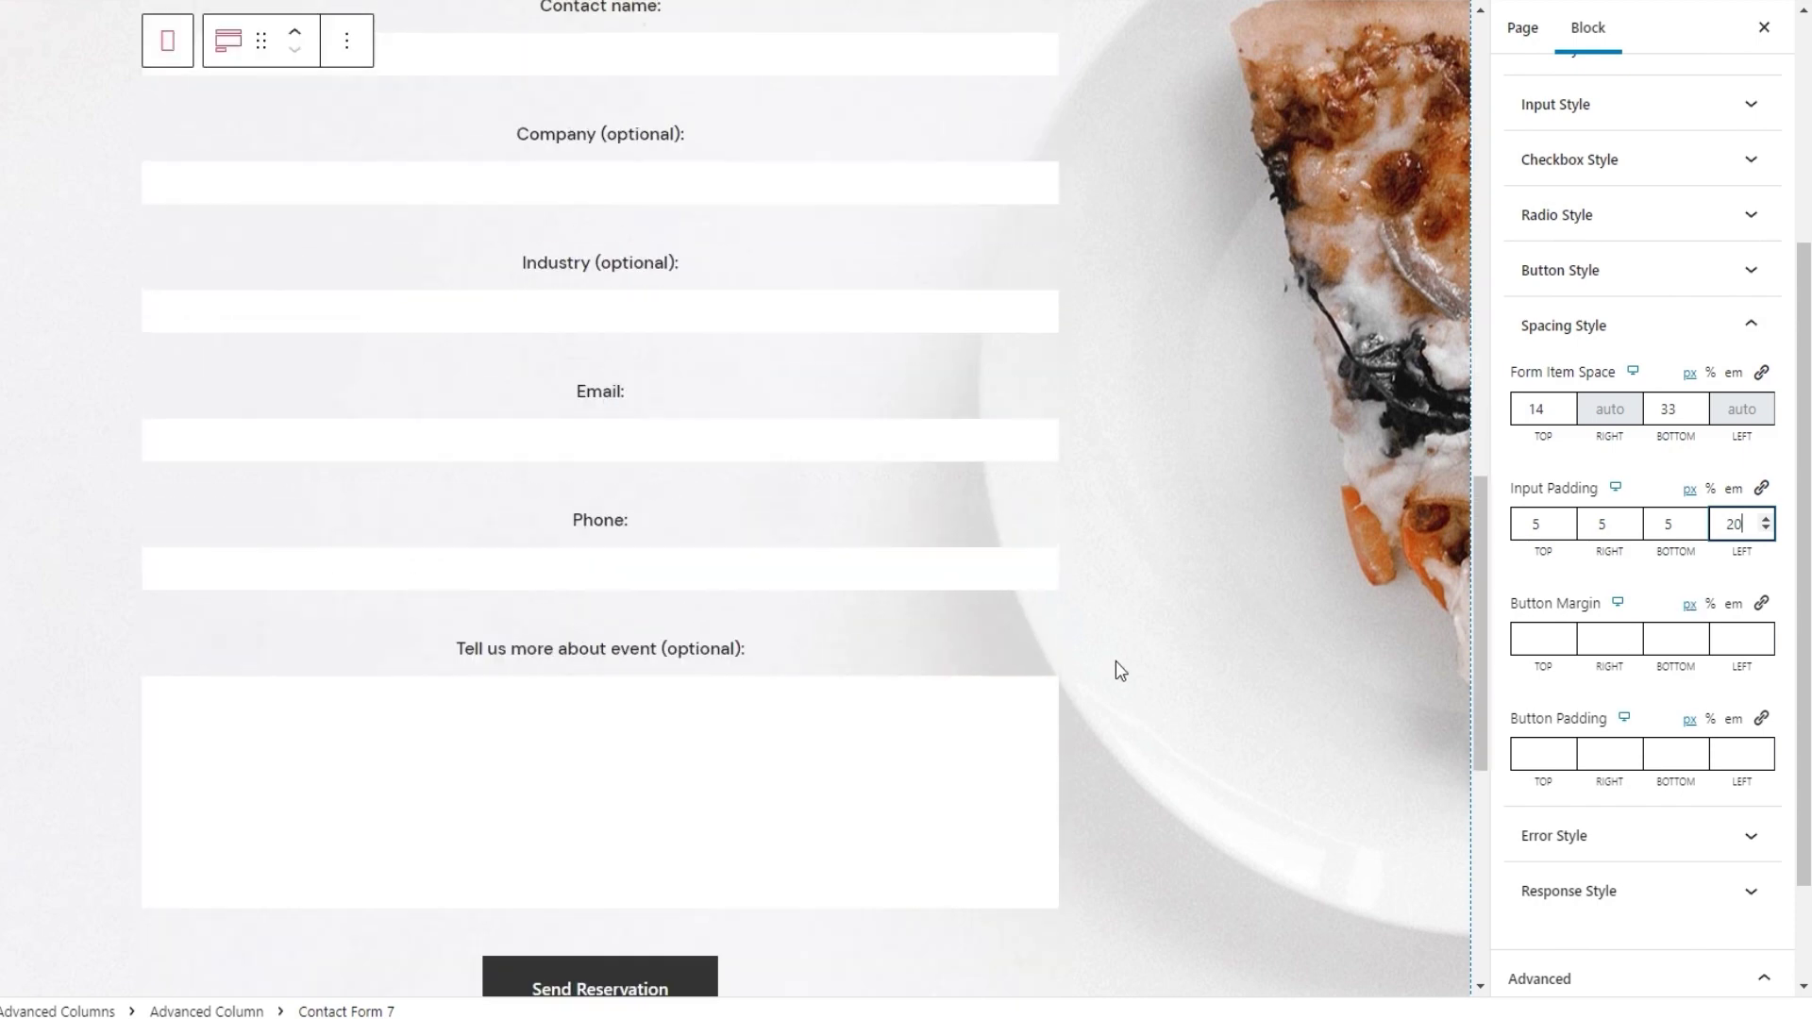
{"action": "scroll", "coordinate": [1116, 660], "scroll_direction": "down", "scroll_amount": 2}
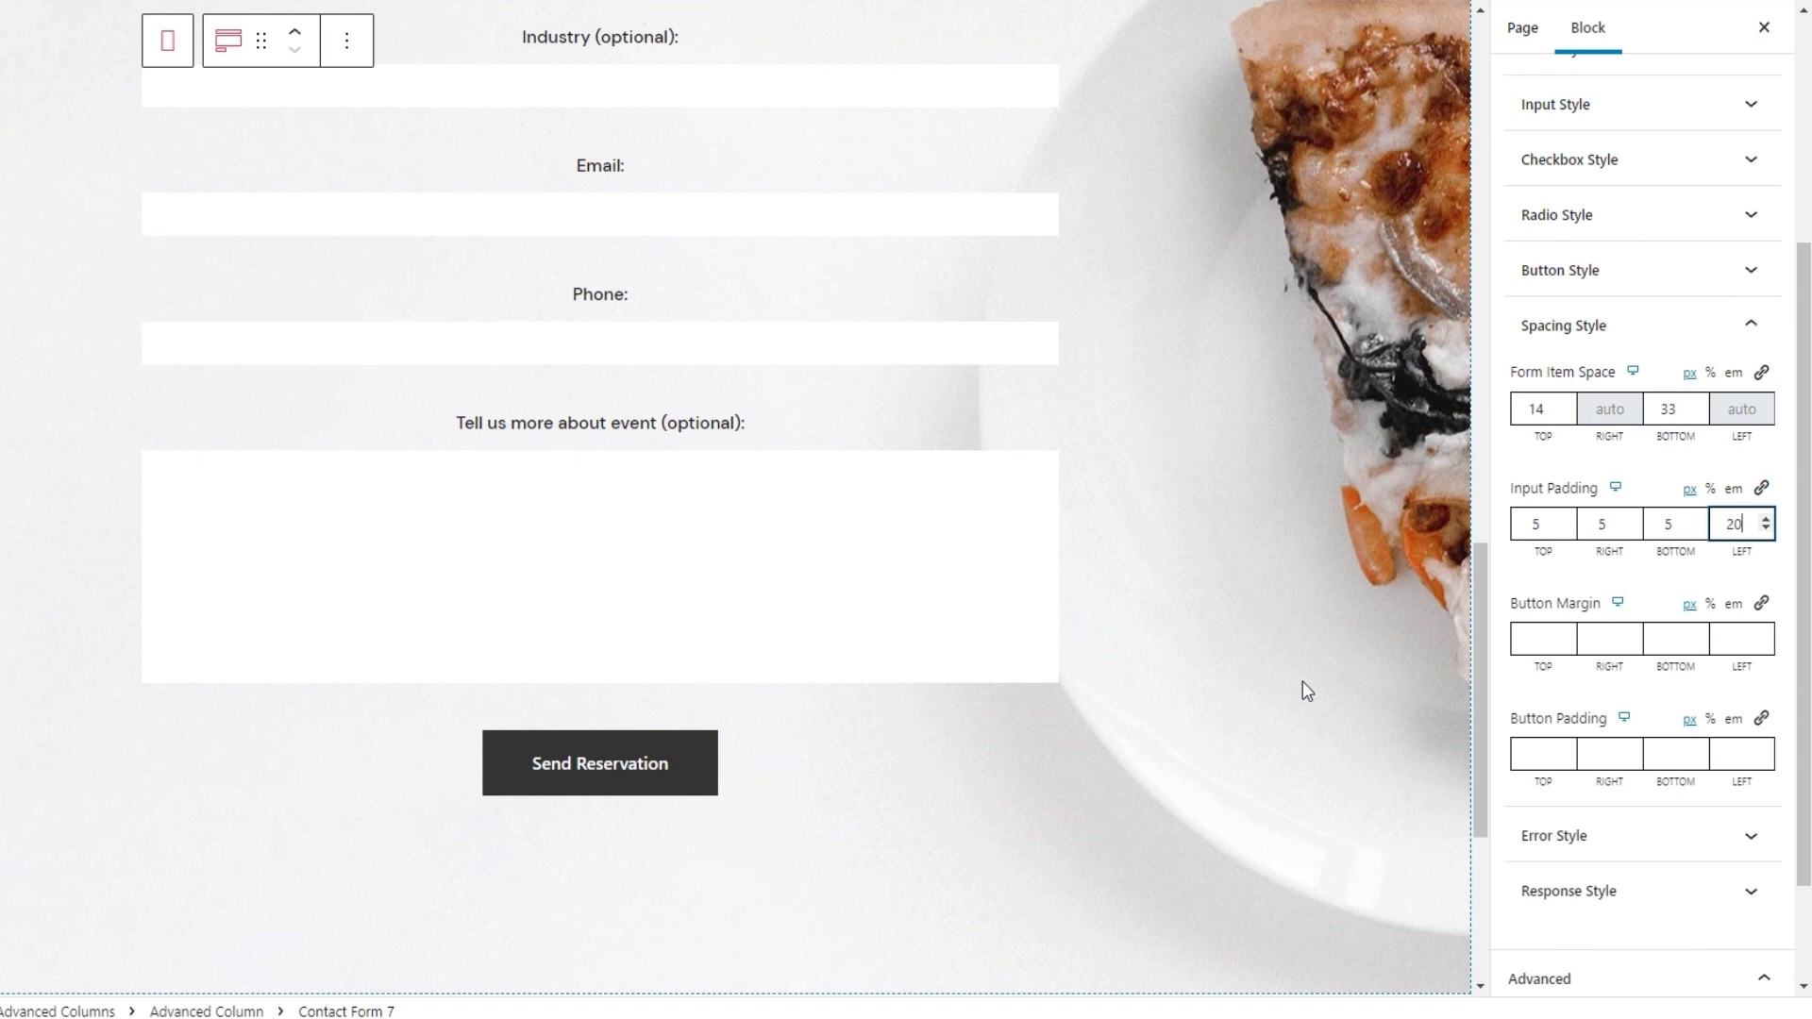
Give the Send Reservation button an 8 px top margin and 14/40/13/40 px padding
{"action": "left_click", "coordinate": [1529, 634]}
{"action": "type", "text": "8"}
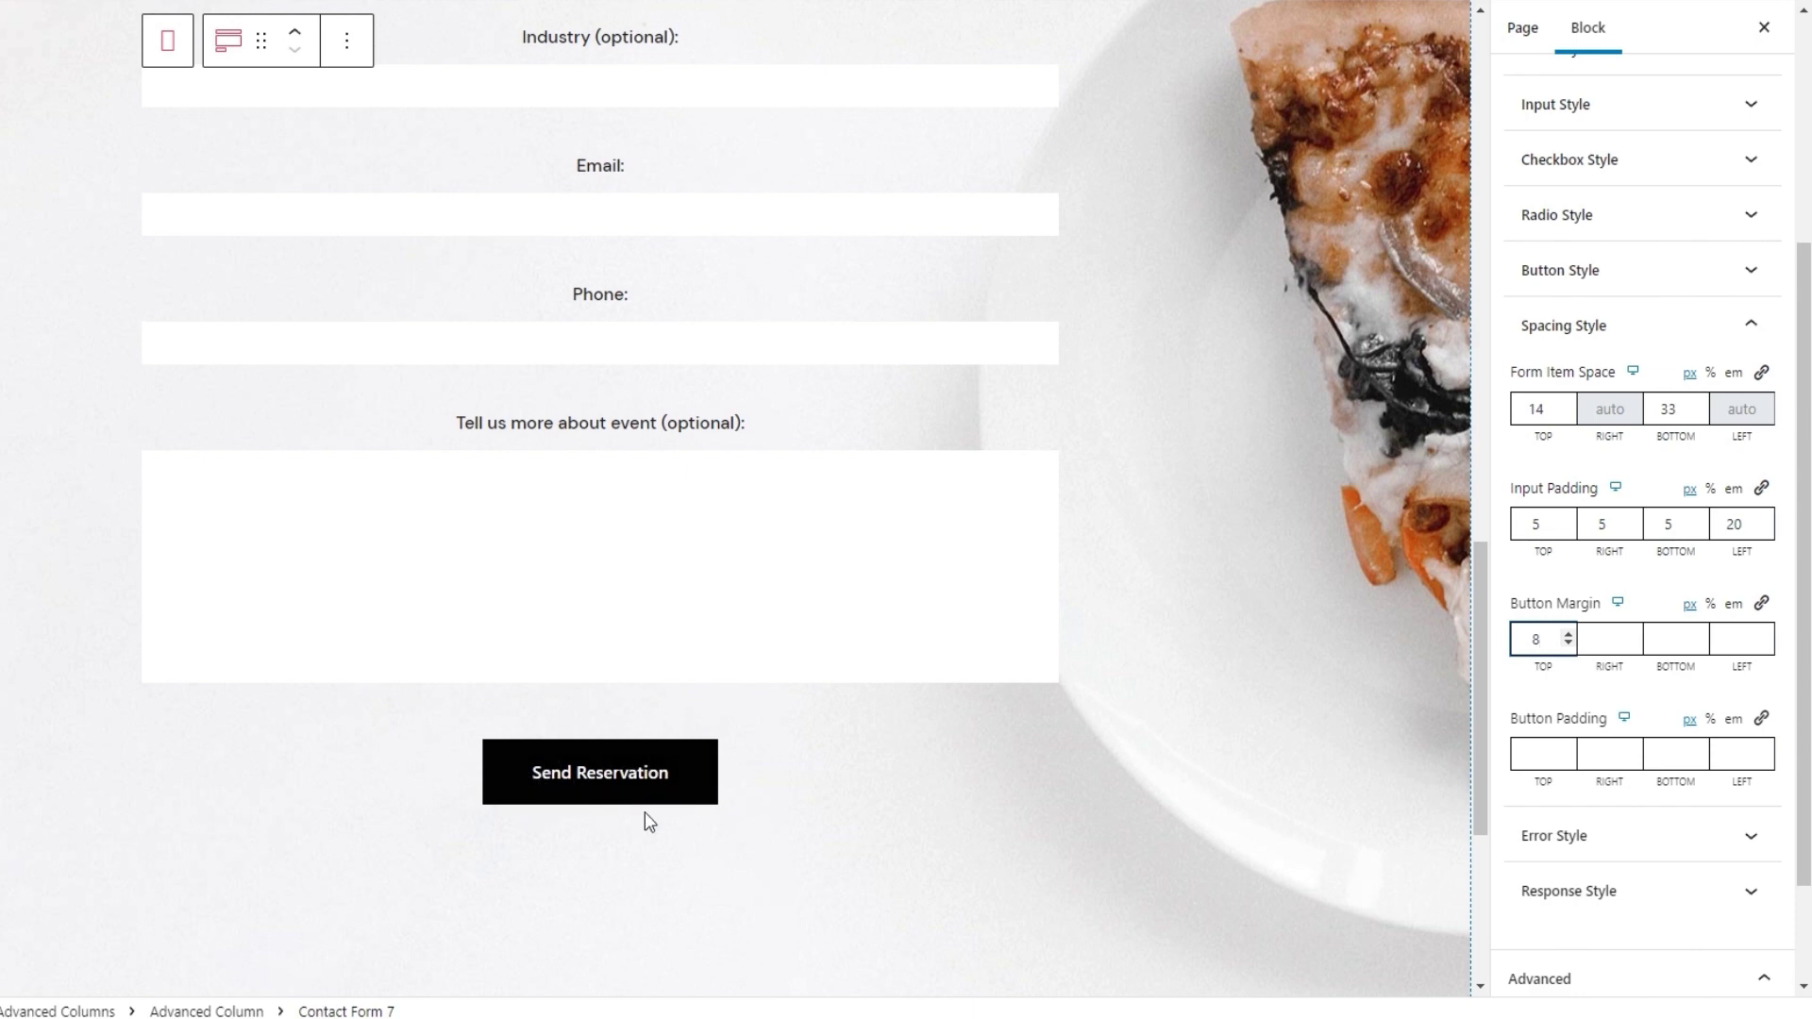
{"action": "left_click", "coordinate": [1520, 756]}
{"action": "type", "text": "14"}
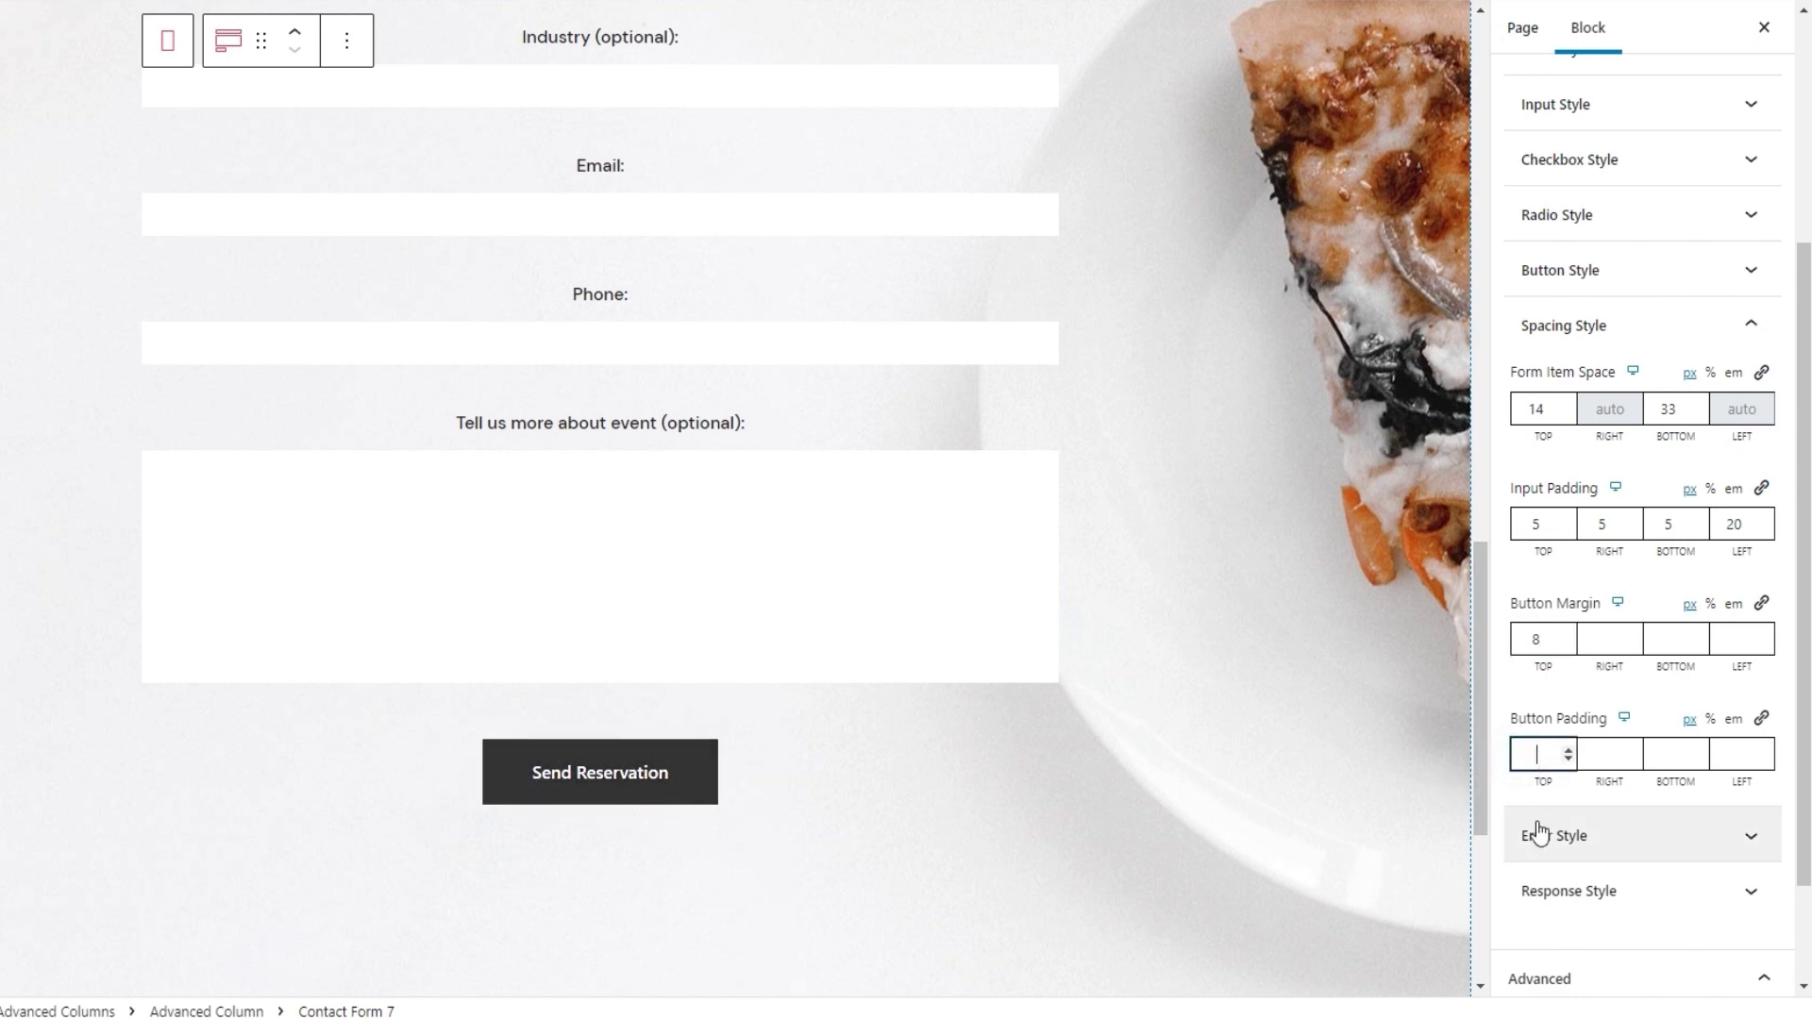
{"action": "left_click", "coordinate": [1604, 753]}
{"action": "type", "text": "40"}
{"action": "left_click", "coordinate": [1668, 753]}
{"action": "type", "text": "13"}
{"action": "left_click", "coordinate": [1738, 753]}
{"action": "type", "text": "40"}
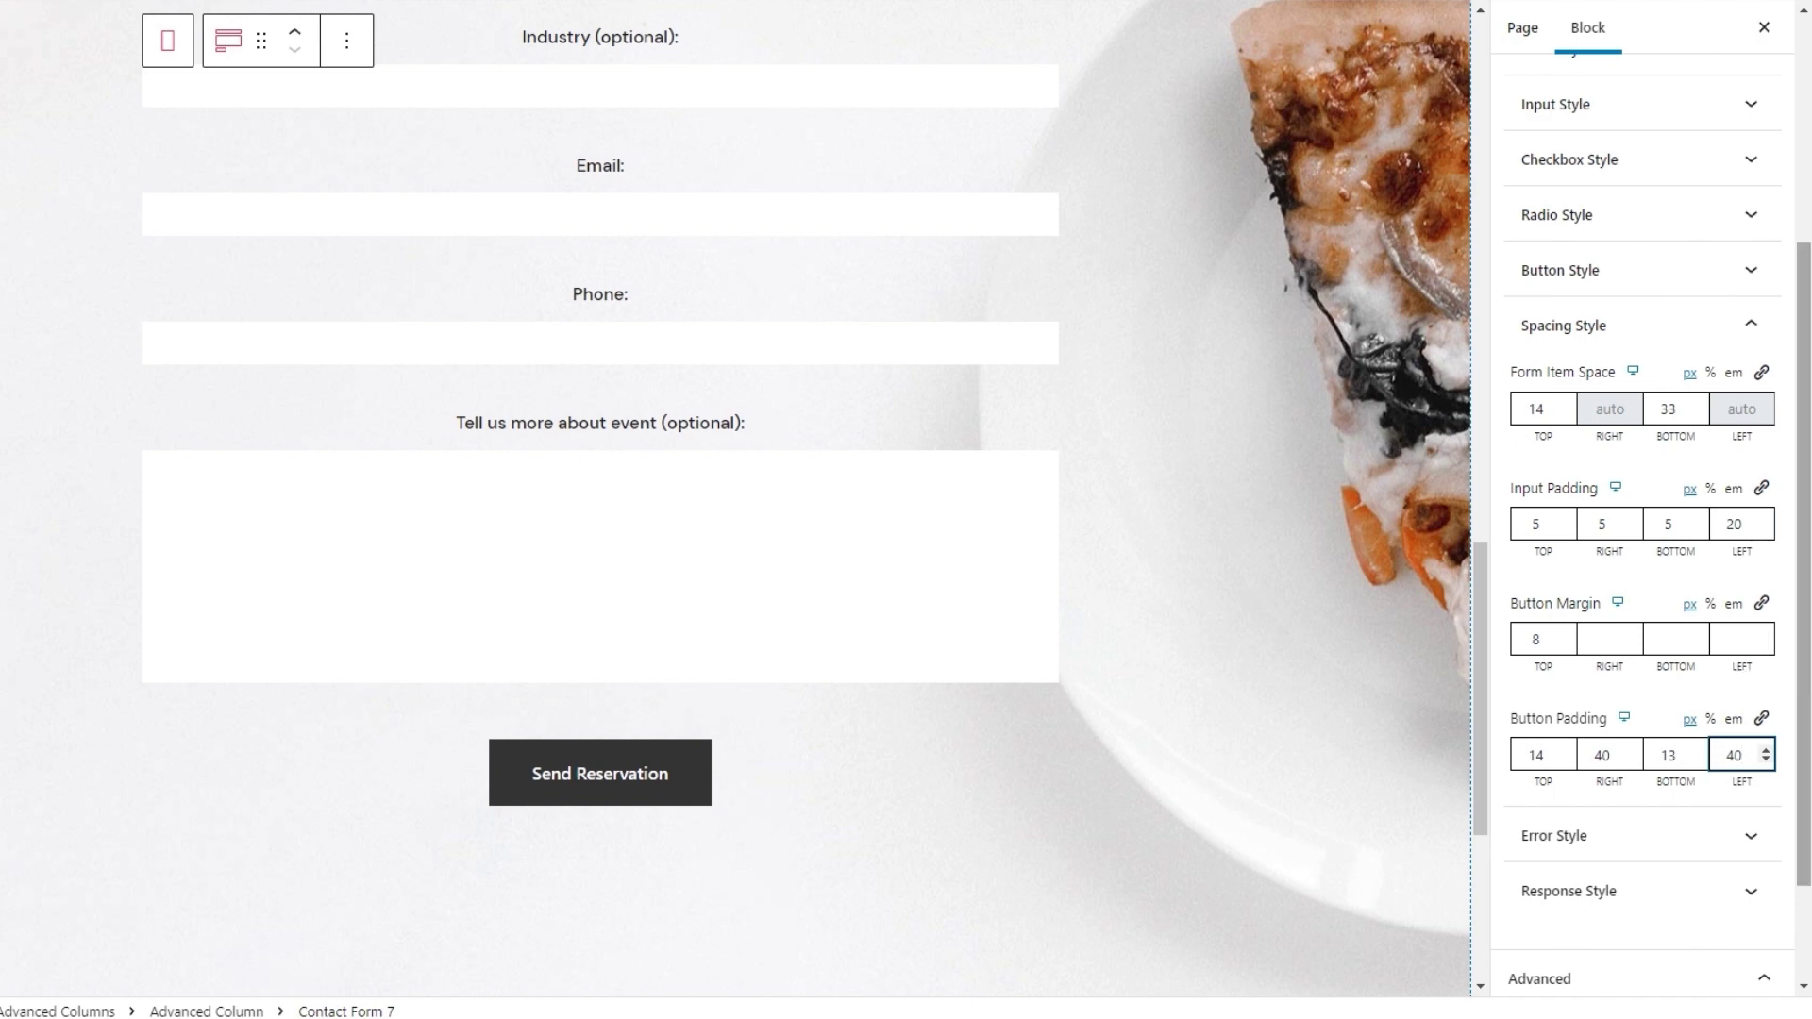
{"action": "left_click_drag", "start_coordinate": [1803, 675], "coordinate": [1803, 725]}
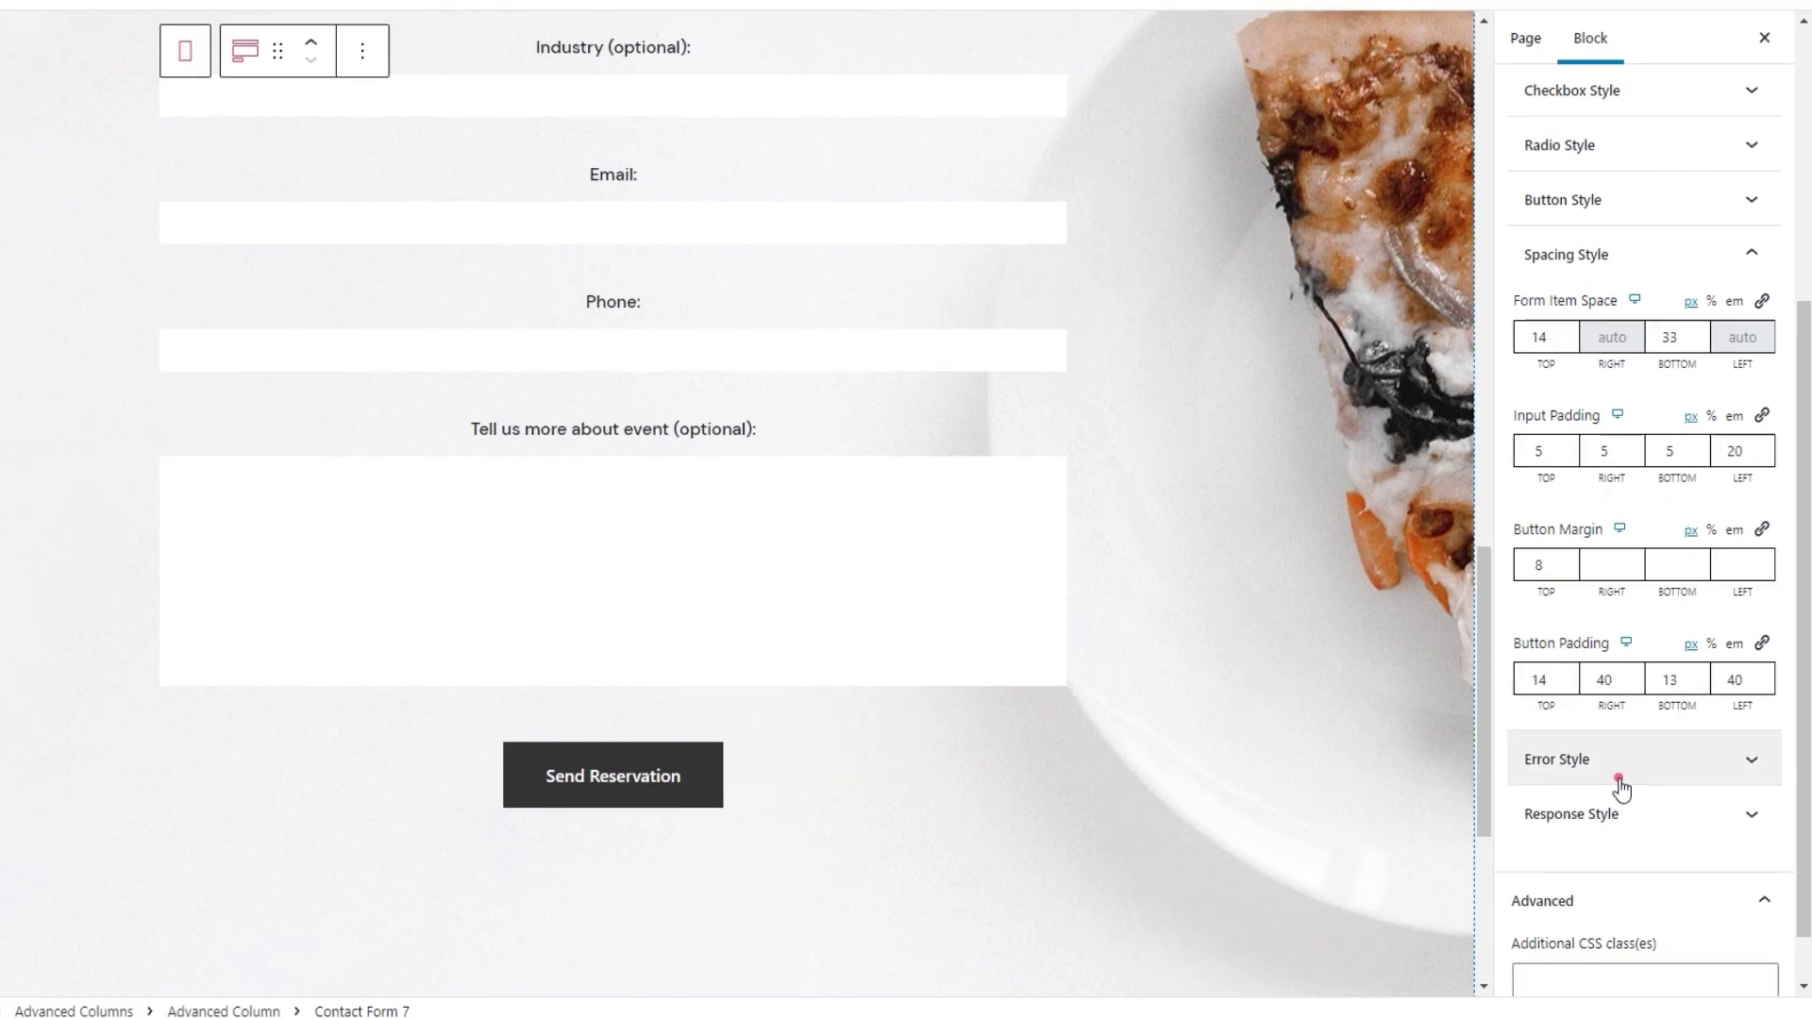
Save the page's button styling with Update and view the 'Contact Form 7 – Video Tuts' preview tab
{"action": "left_click", "coordinate": [1618, 766]}
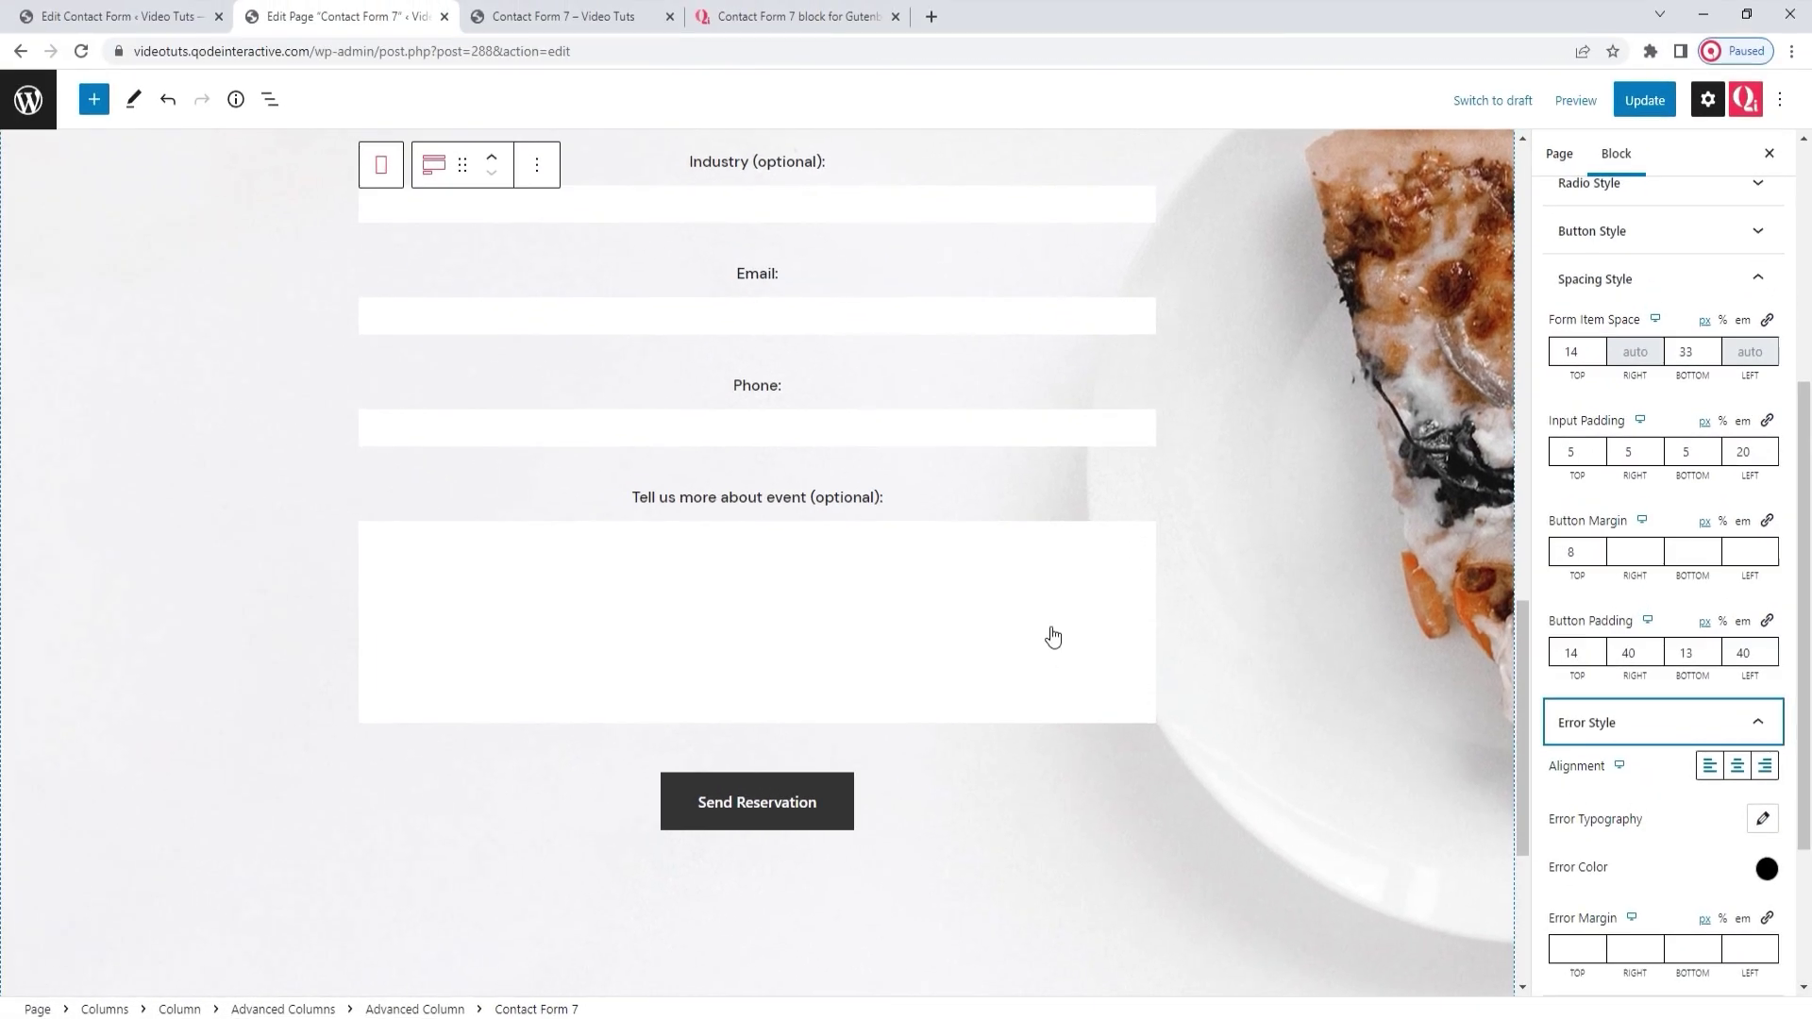
{"action": "left_click_drag", "start_coordinate": [1807, 672], "coordinate": [1808, 775]}
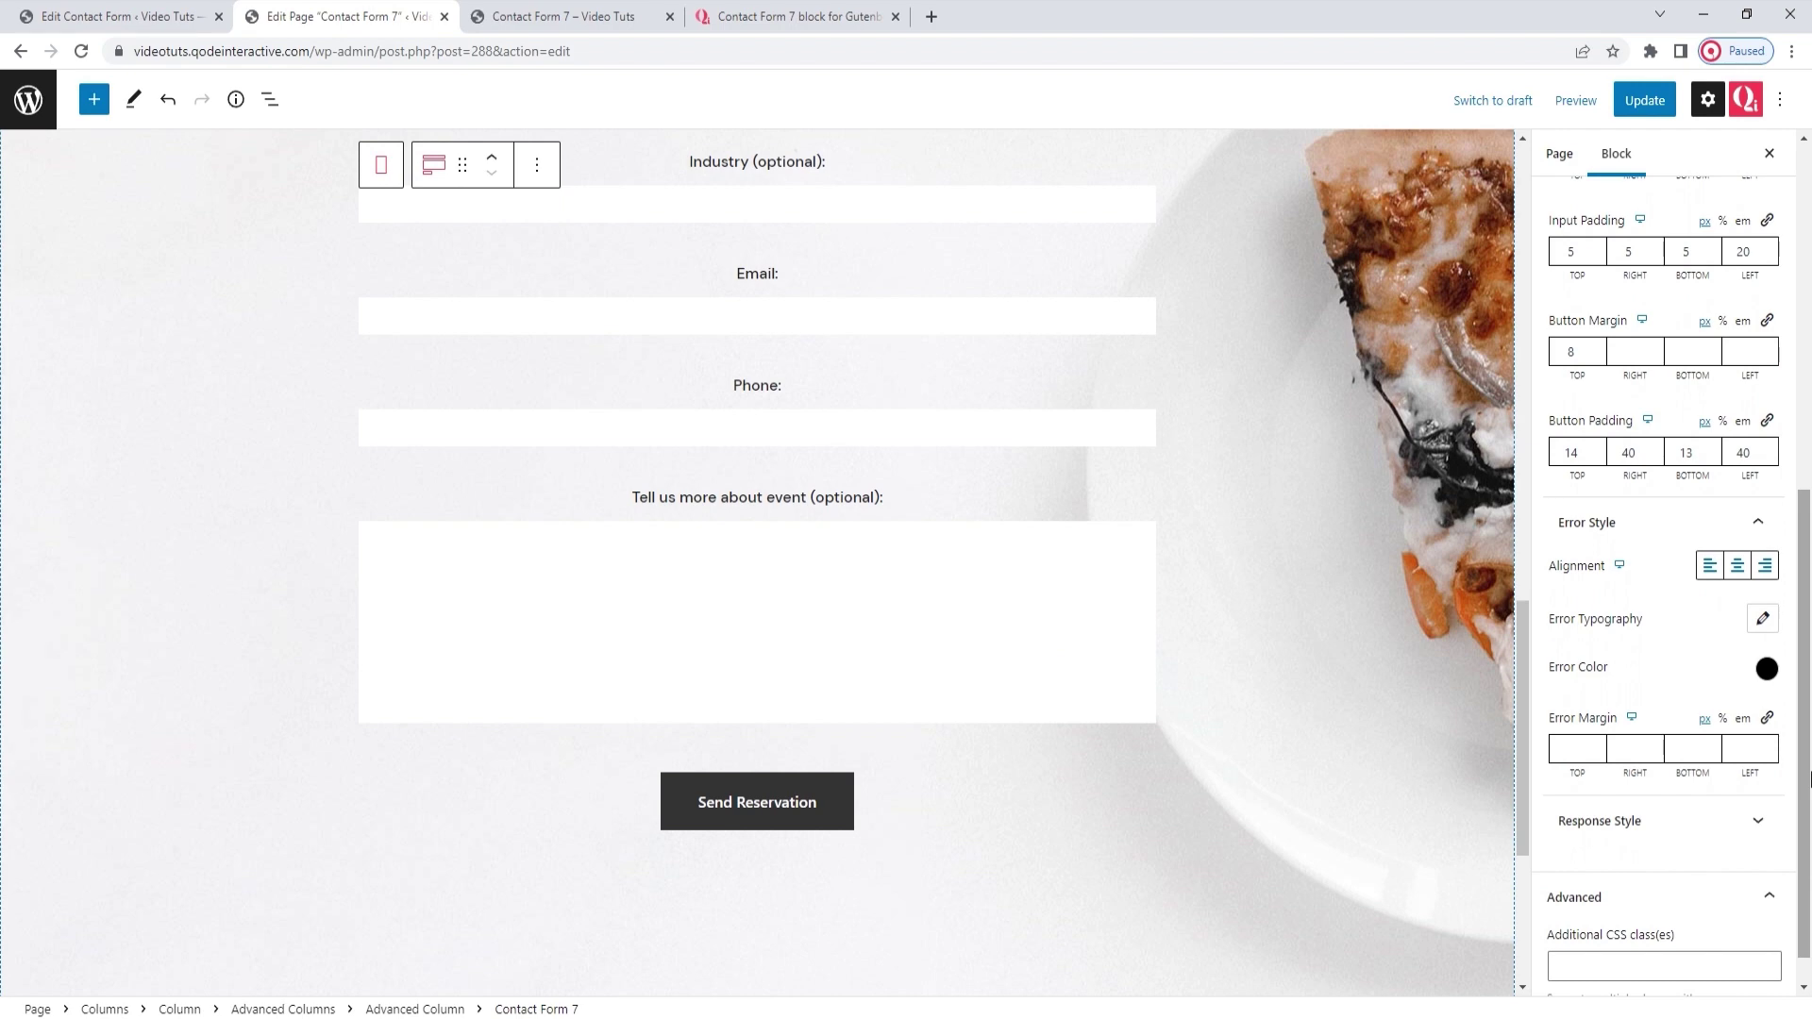
{"action": "left_click", "coordinate": [1644, 100]}
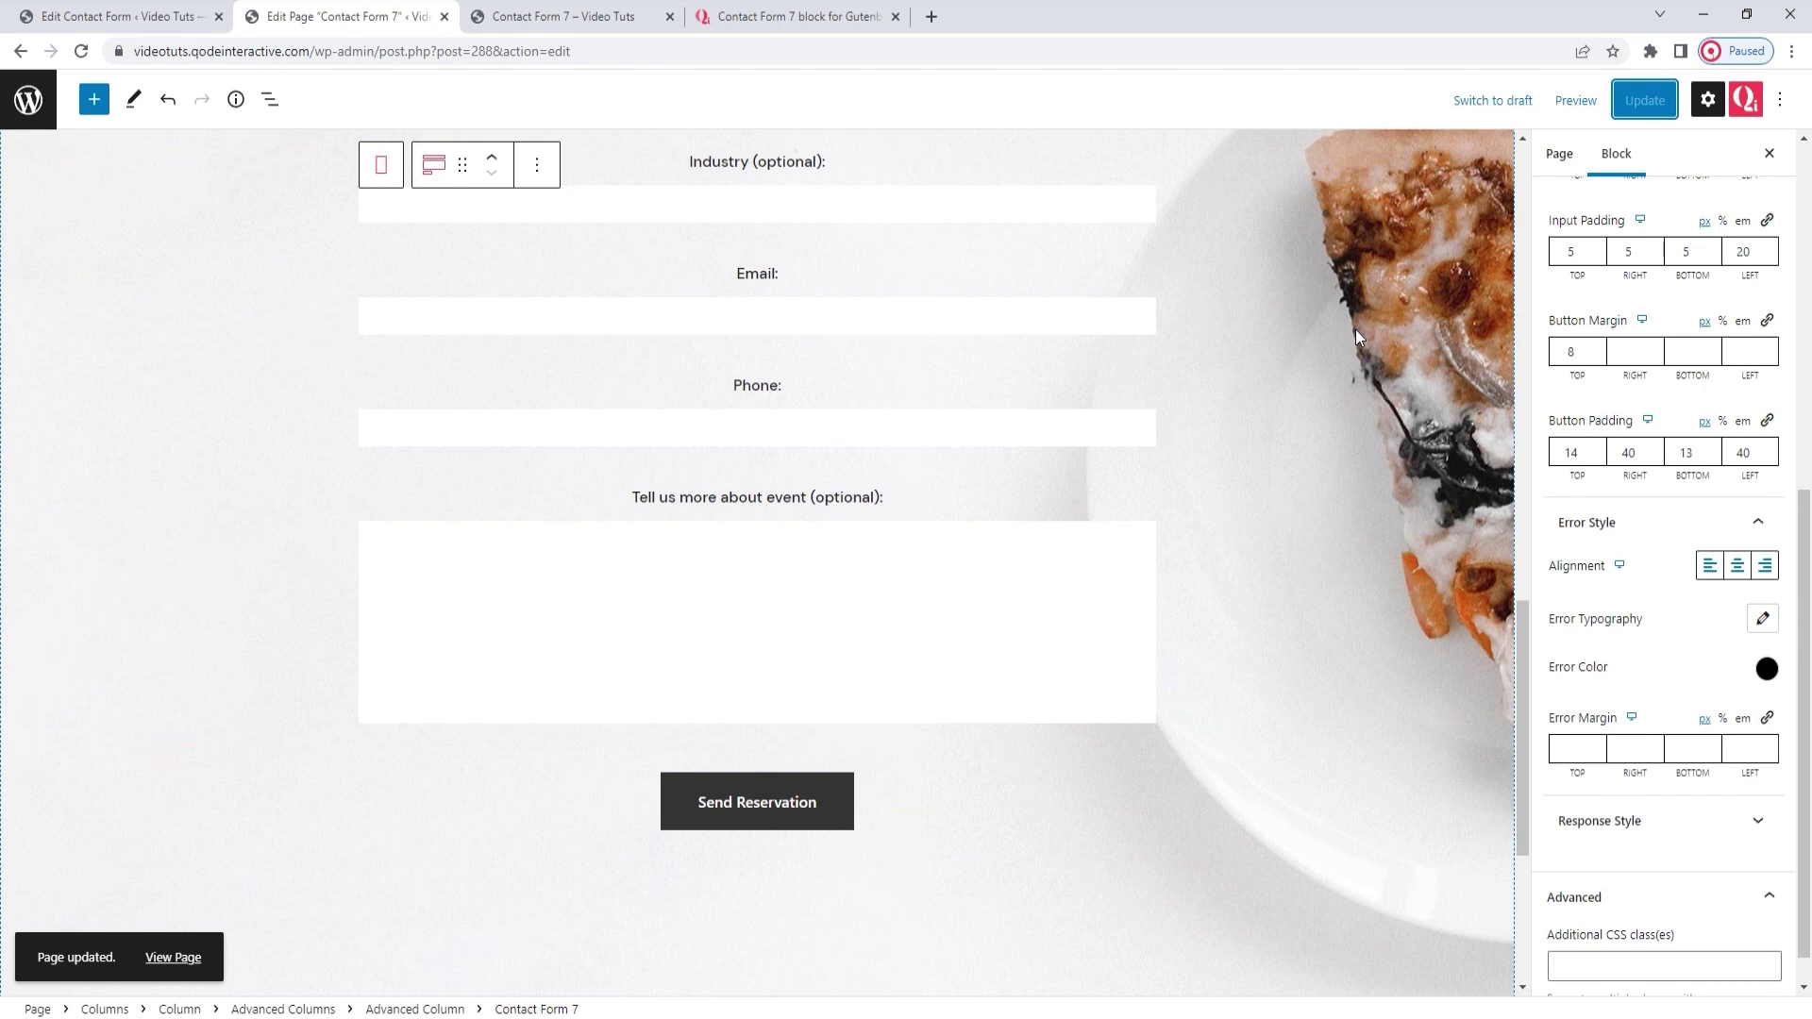
{"action": "left_click", "coordinate": [546, 14]}
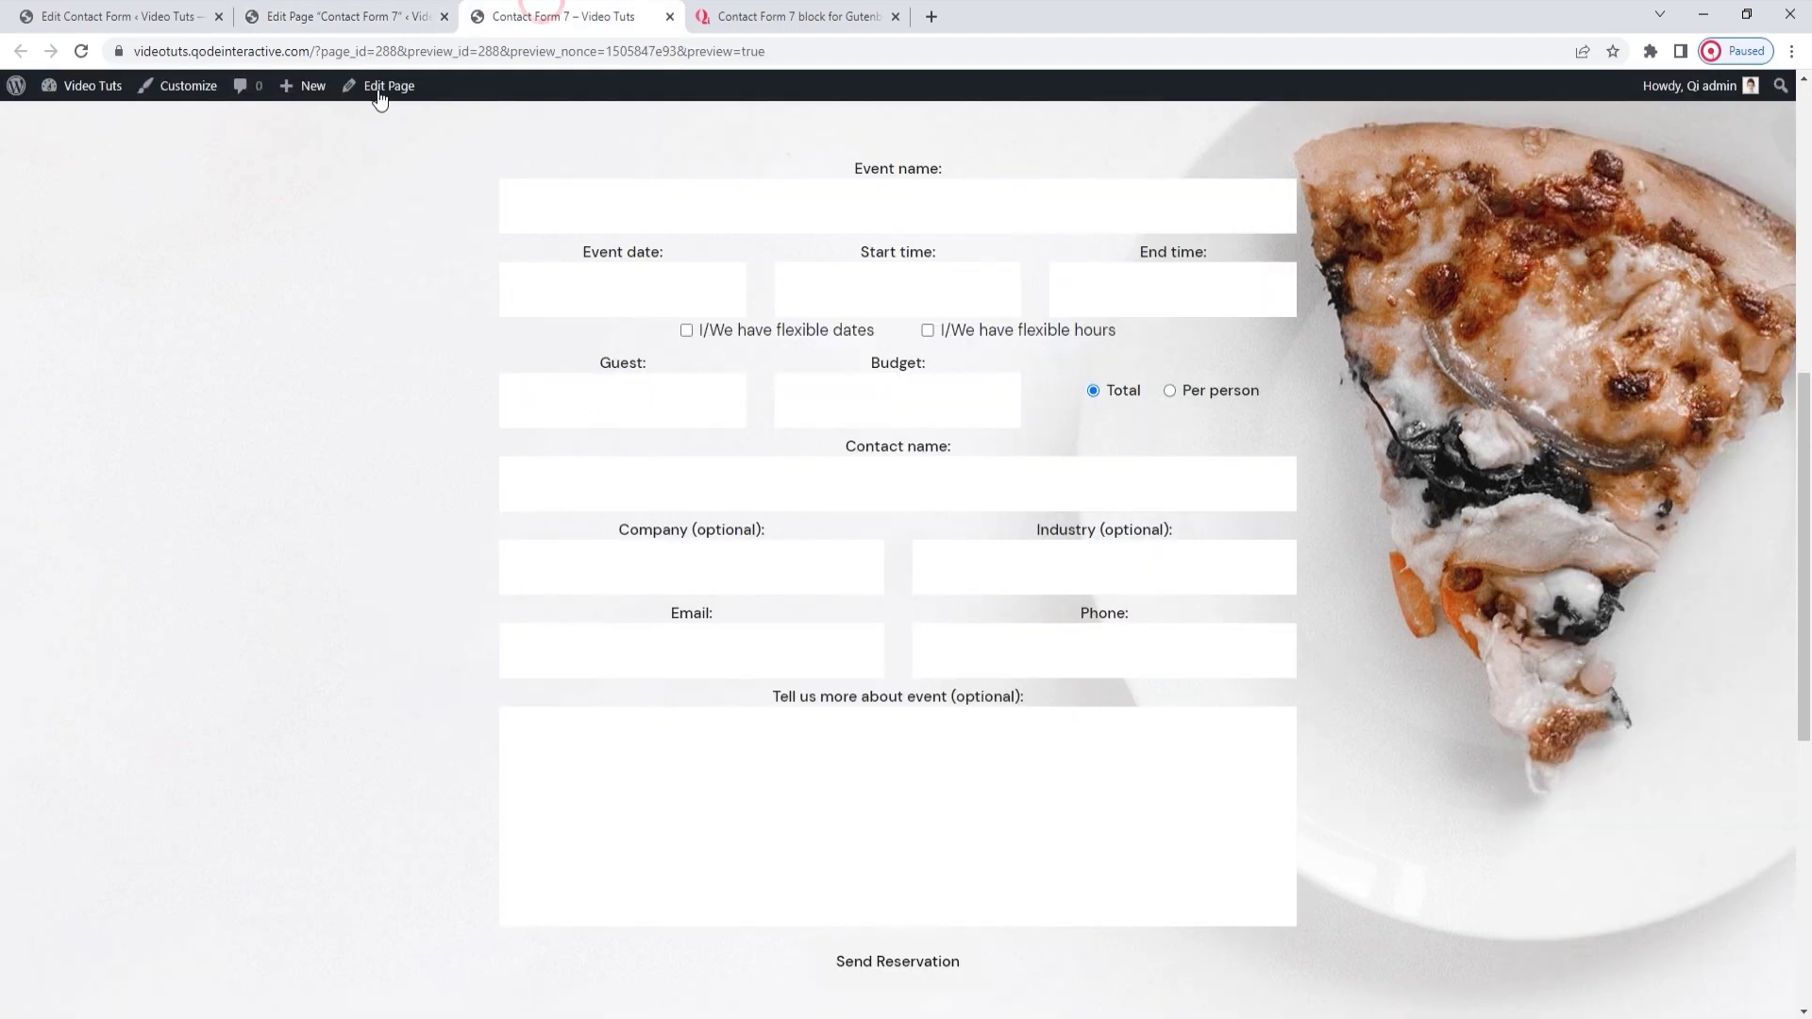
Reload the preview, submit an invalid Email value to show validation errors, then return to editing
{"action": "left_click", "coordinate": [81, 51]}
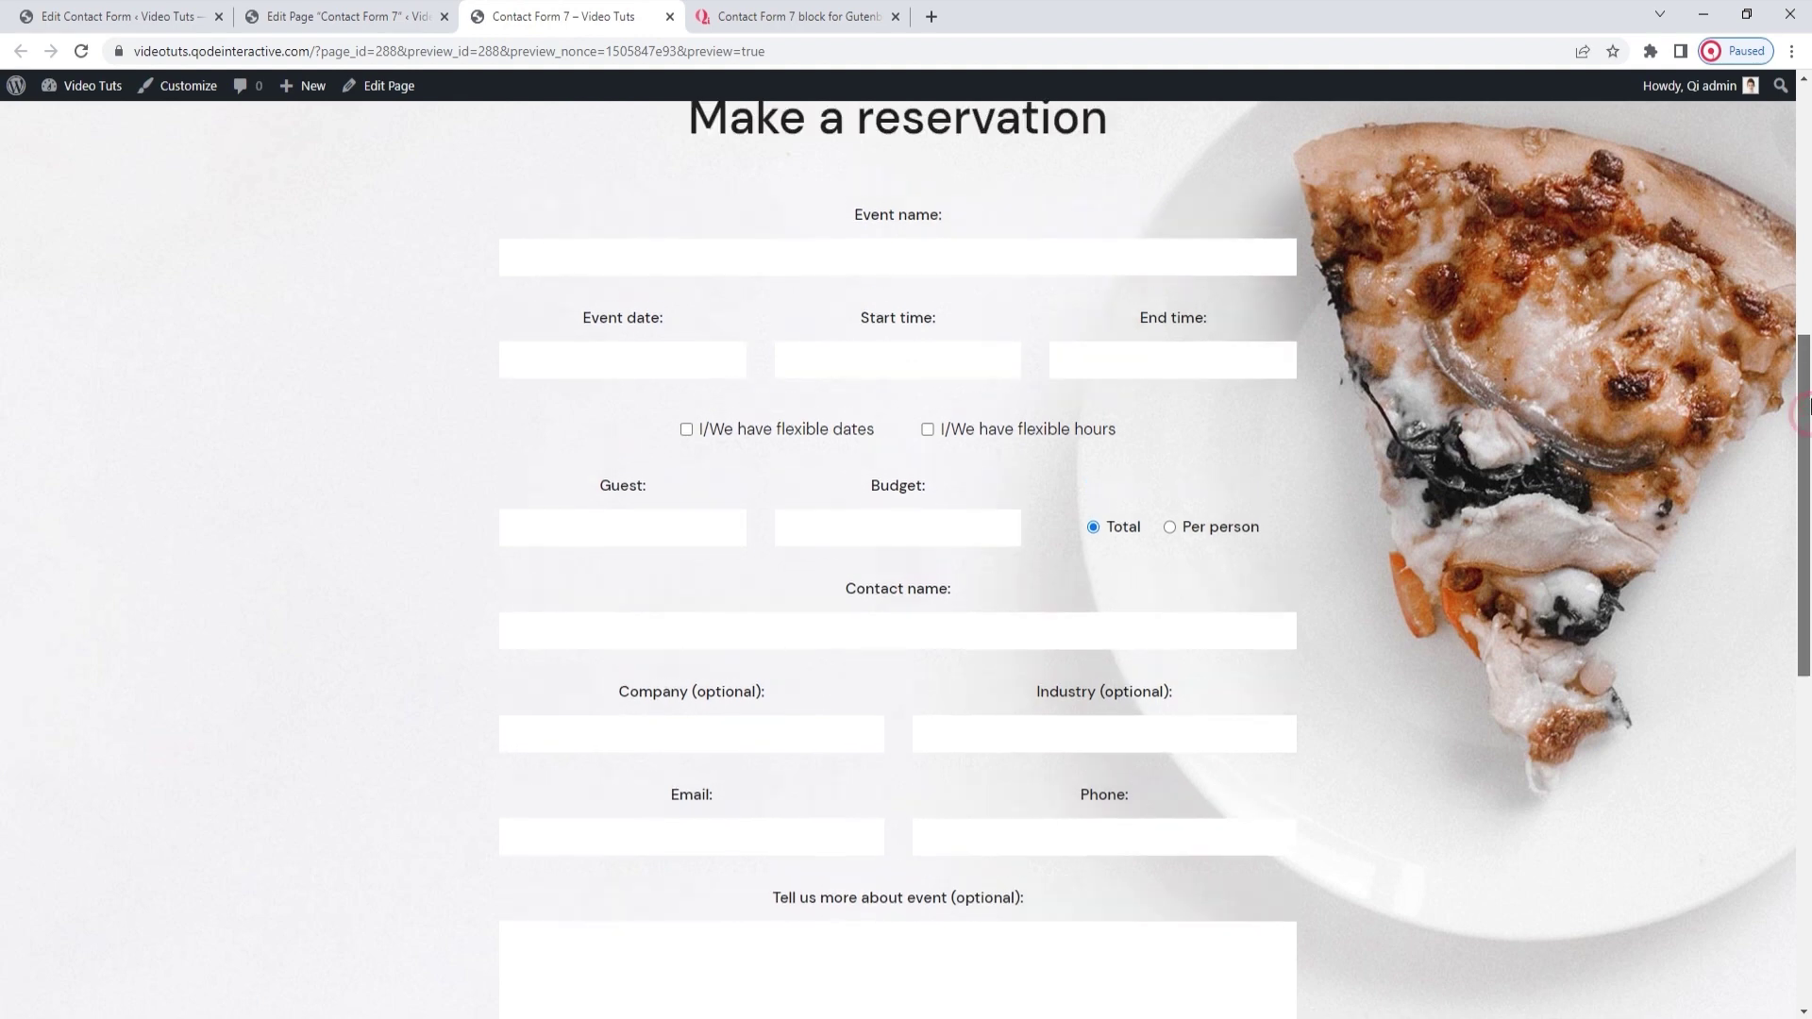
{"action": "left_click_drag", "start_coordinate": [1807, 415], "coordinate": [1806, 510]}
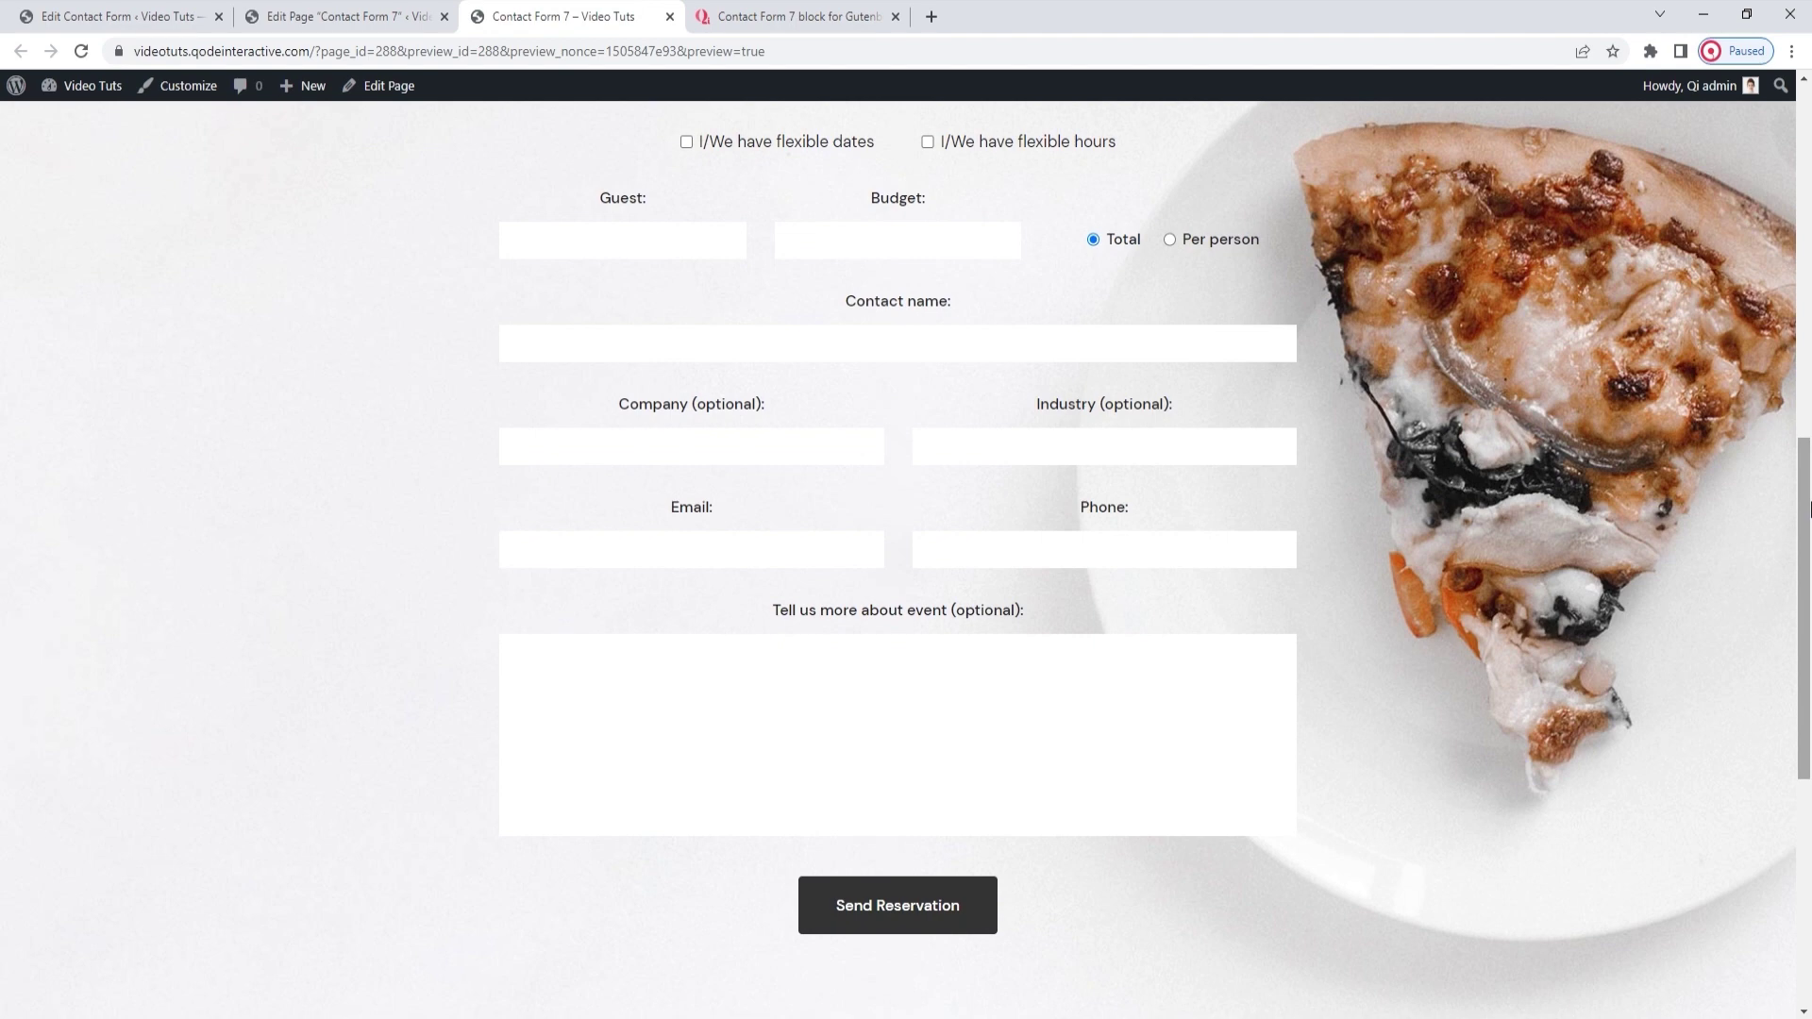
{"action": "left_click", "coordinate": [793, 564]}
{"action": "type", "text": "test"}
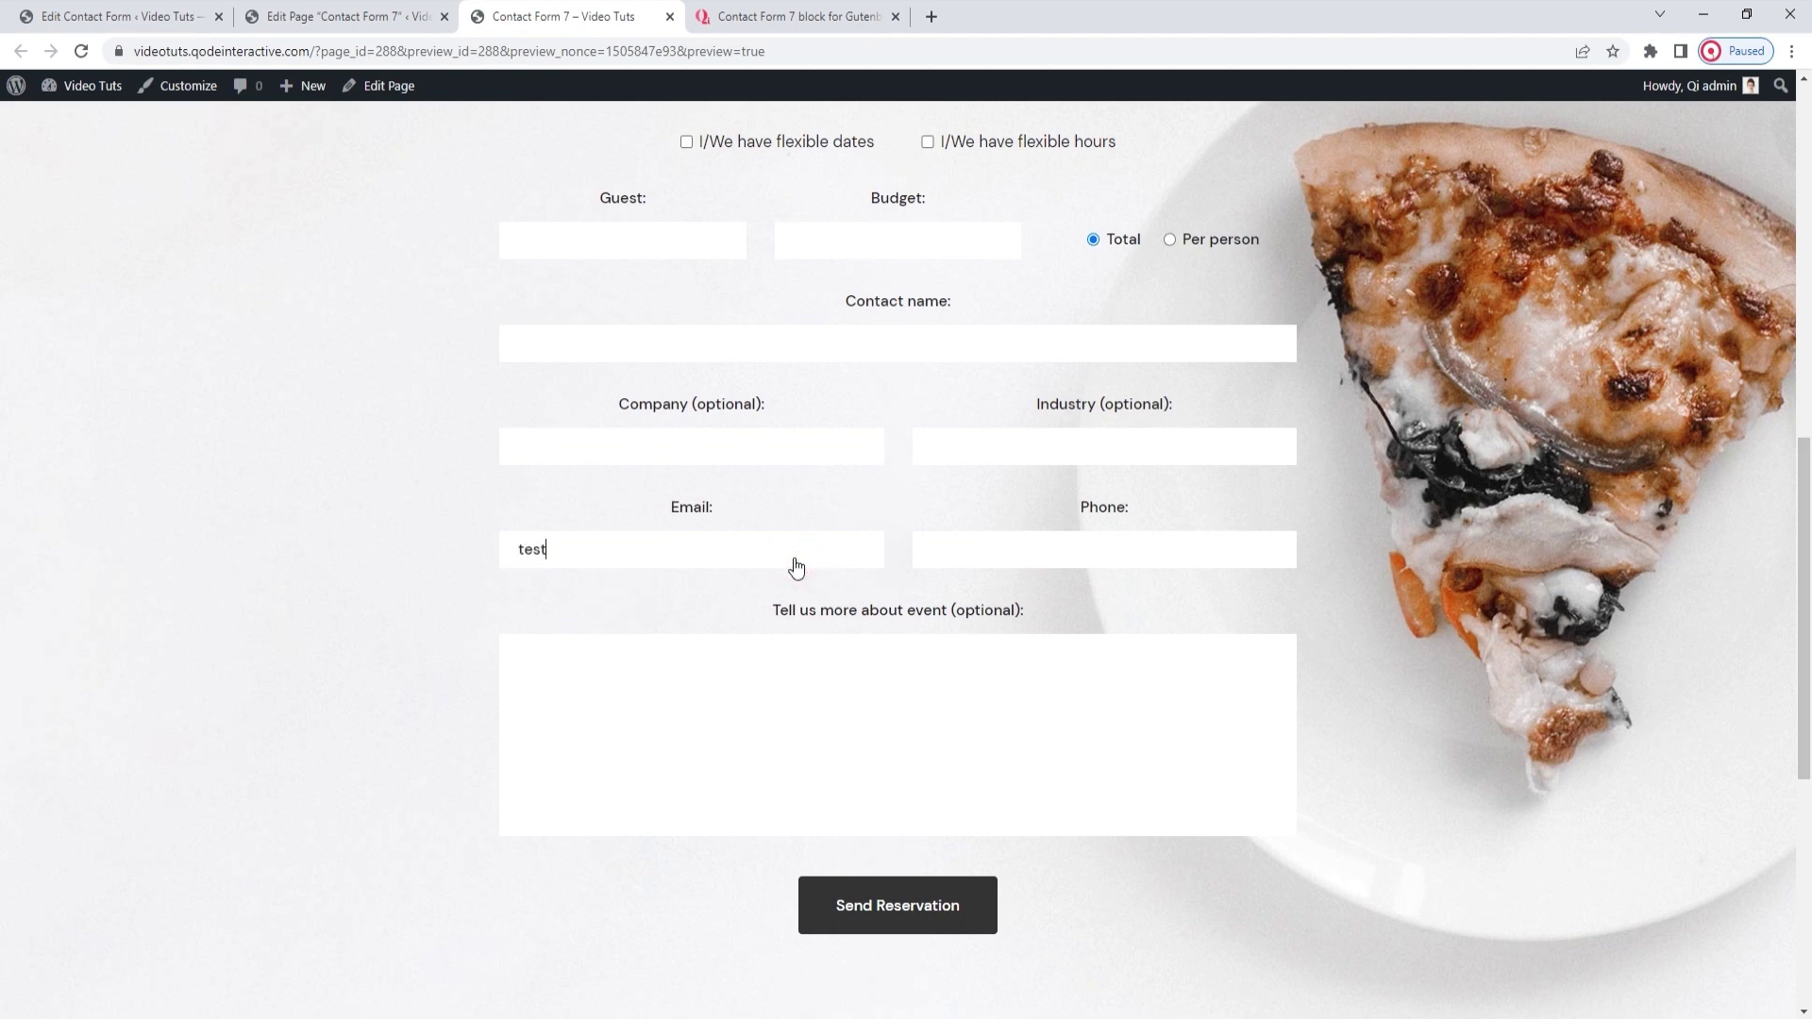
{"action": "key", "text": "Return"}
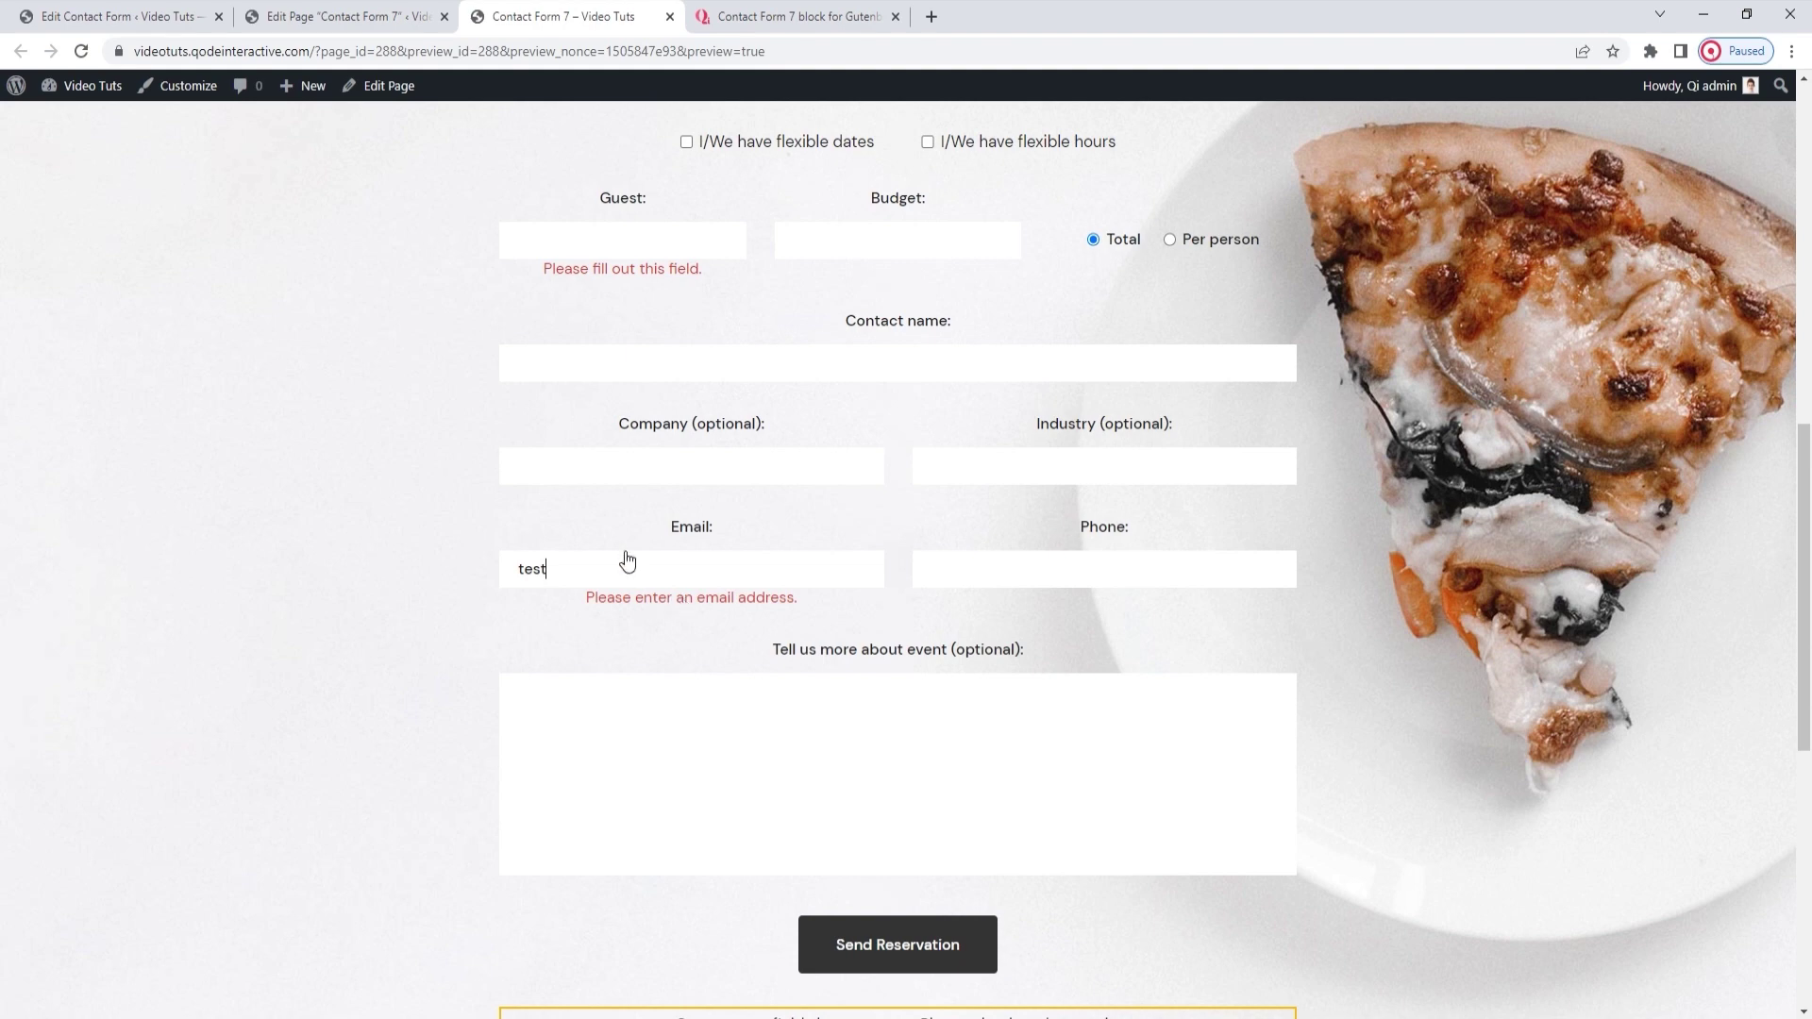
{"action": "left_click", "coordinate": [316, 17]}
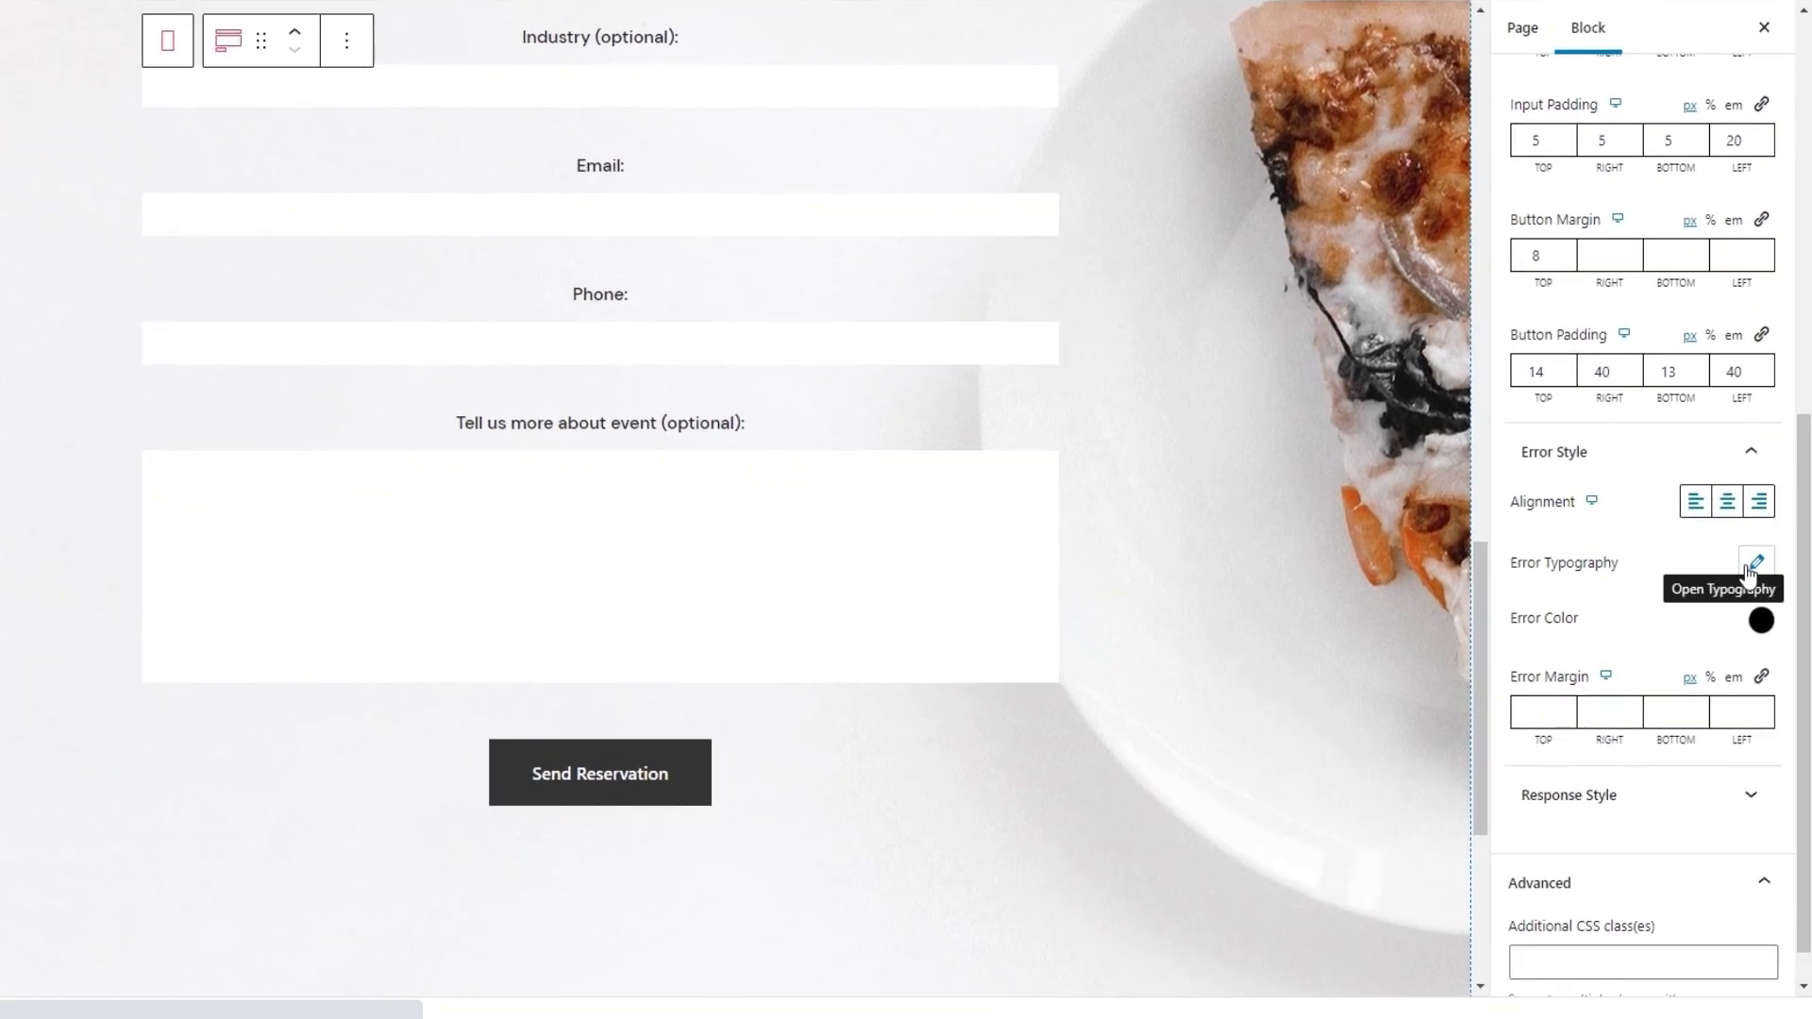
Set the error message typography to 17 px font size and 26 line height
{"action": "left_click", "coordinate": [1749, 569]}
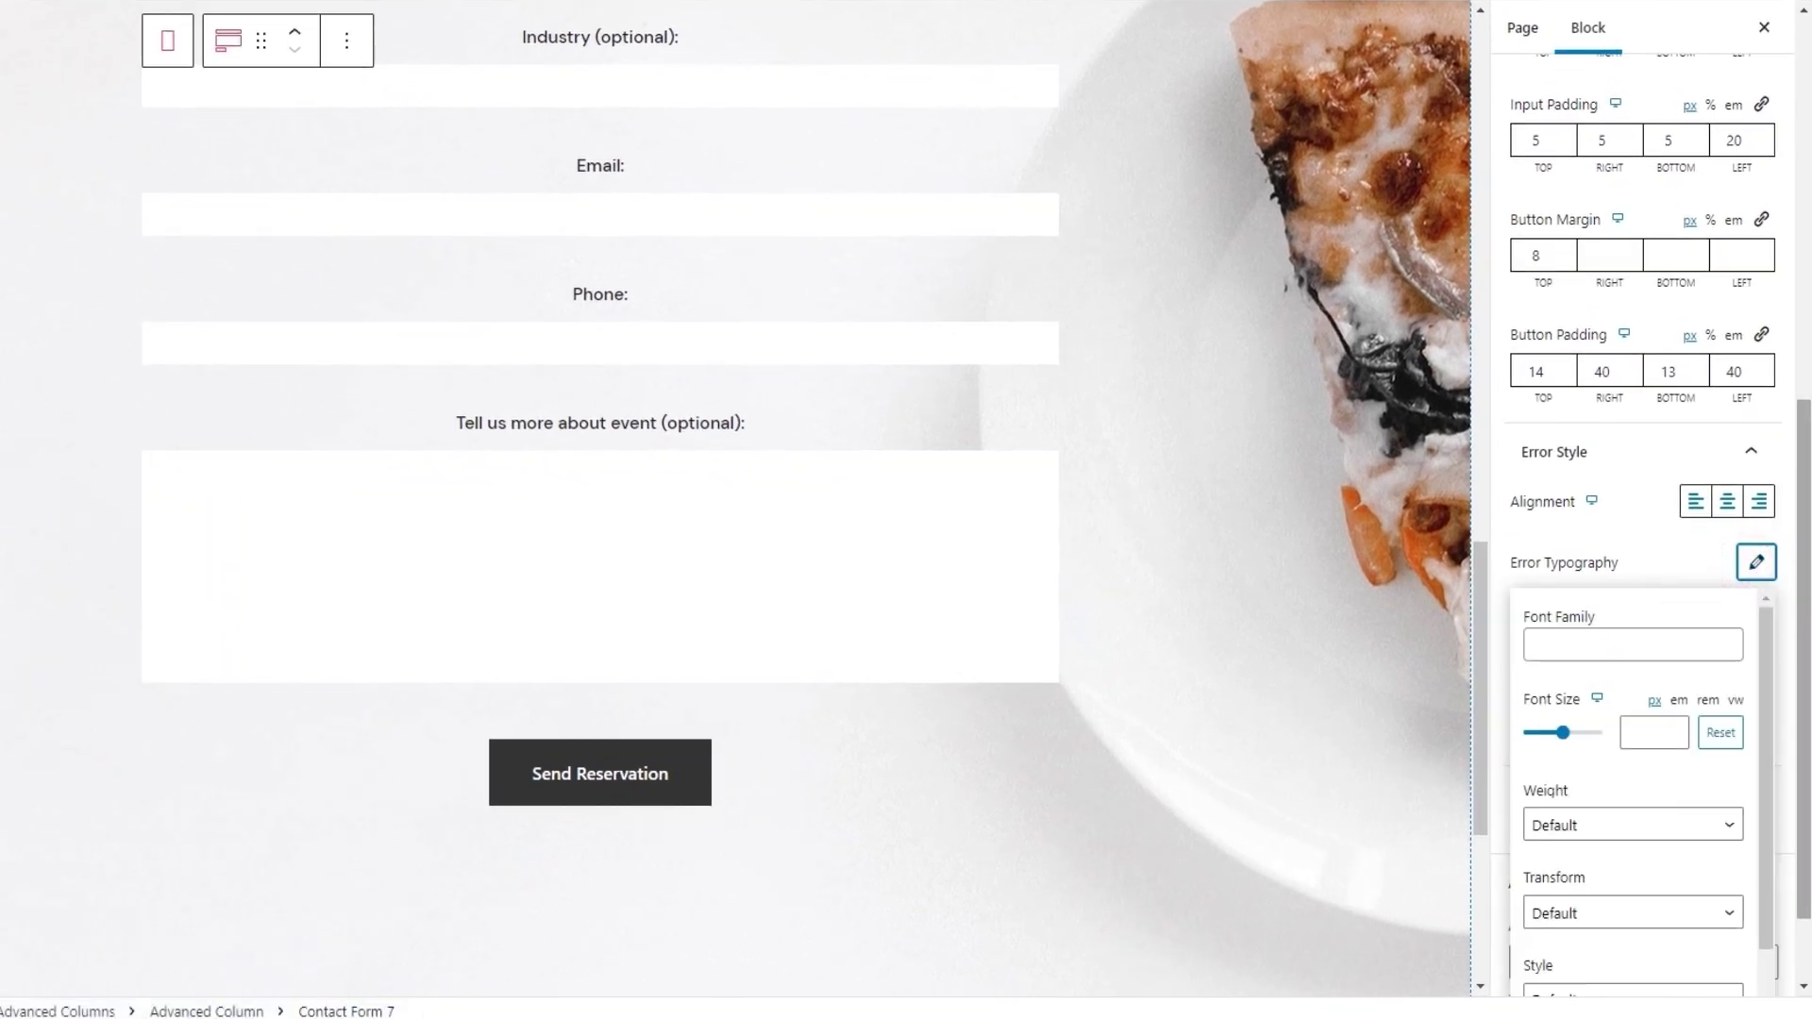
{"action": "scroll", "coordinate": [1801, 642], "scroll_direction": "down", "scroll_amount": 1}
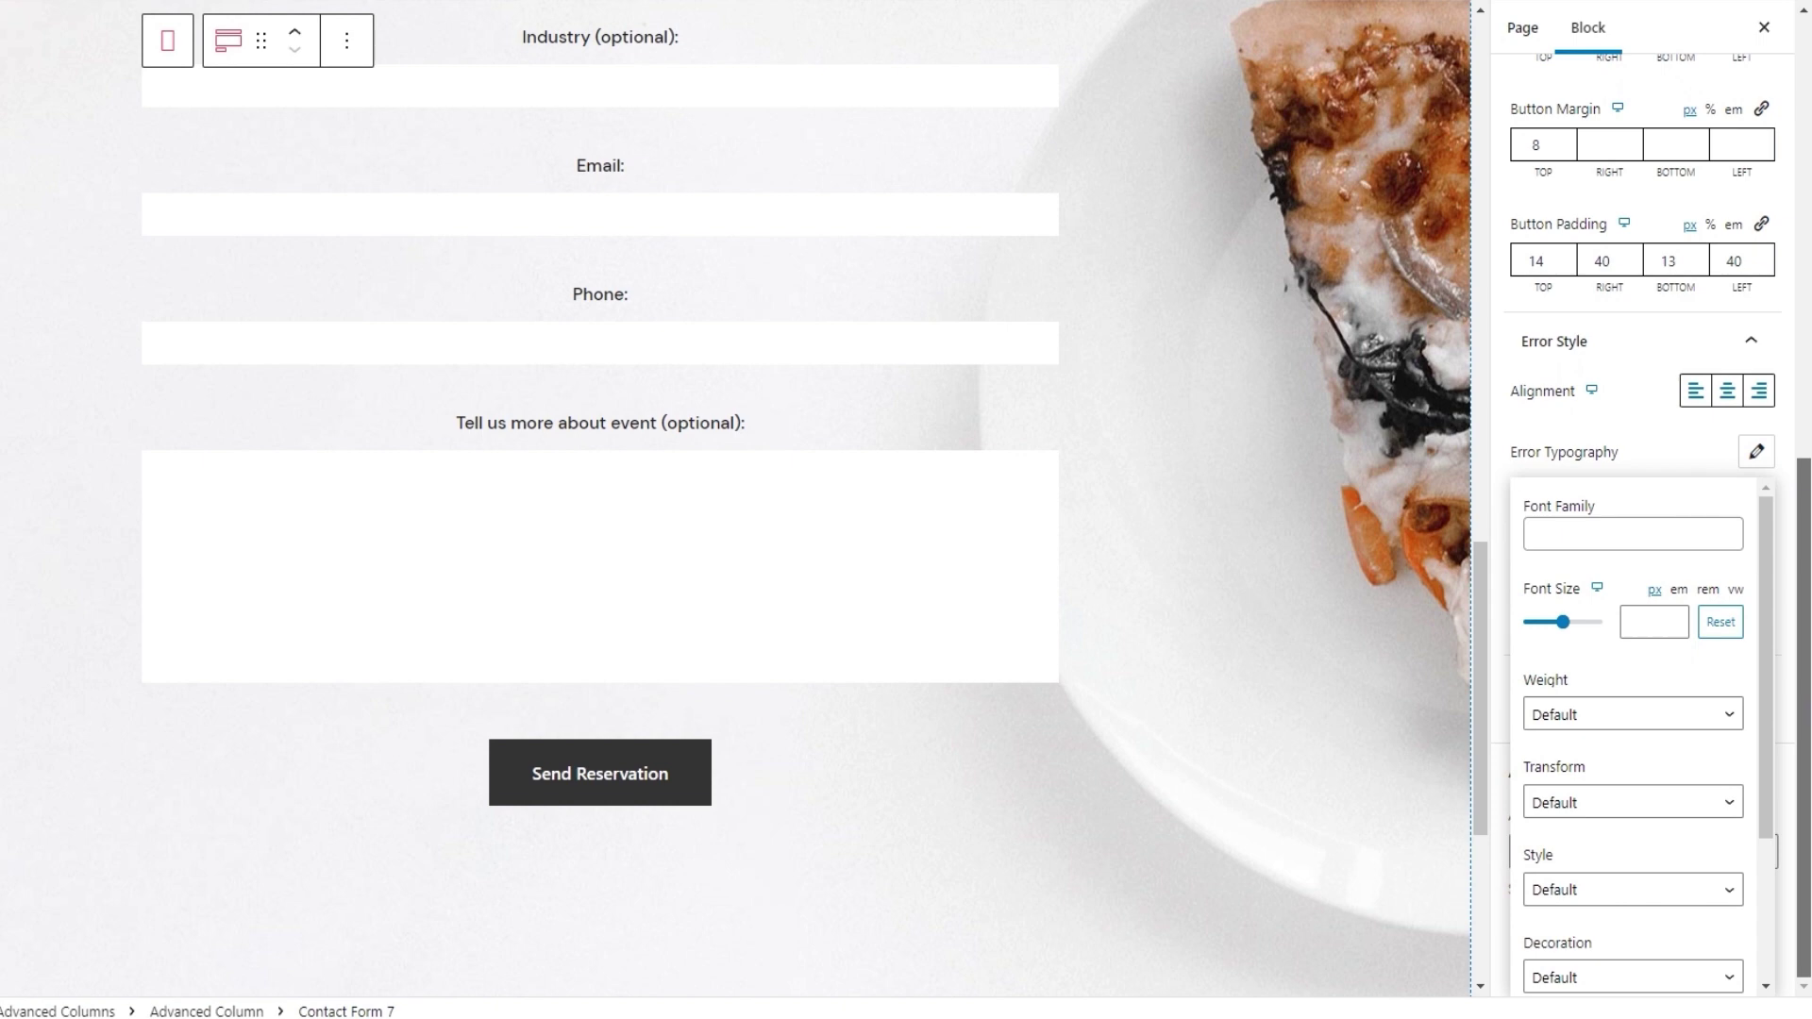
{"action": "left_click", "coordinate": [1650, 619]}
{"action": "type", "text": "17"}
{"action": "left_click_drag", "start_coordinate": [1766, 724], "coordinate": [1778, 859]}
{"action": "left_click", "coordinate": [1641, 852]}
{"action": "type", "text": "26"}
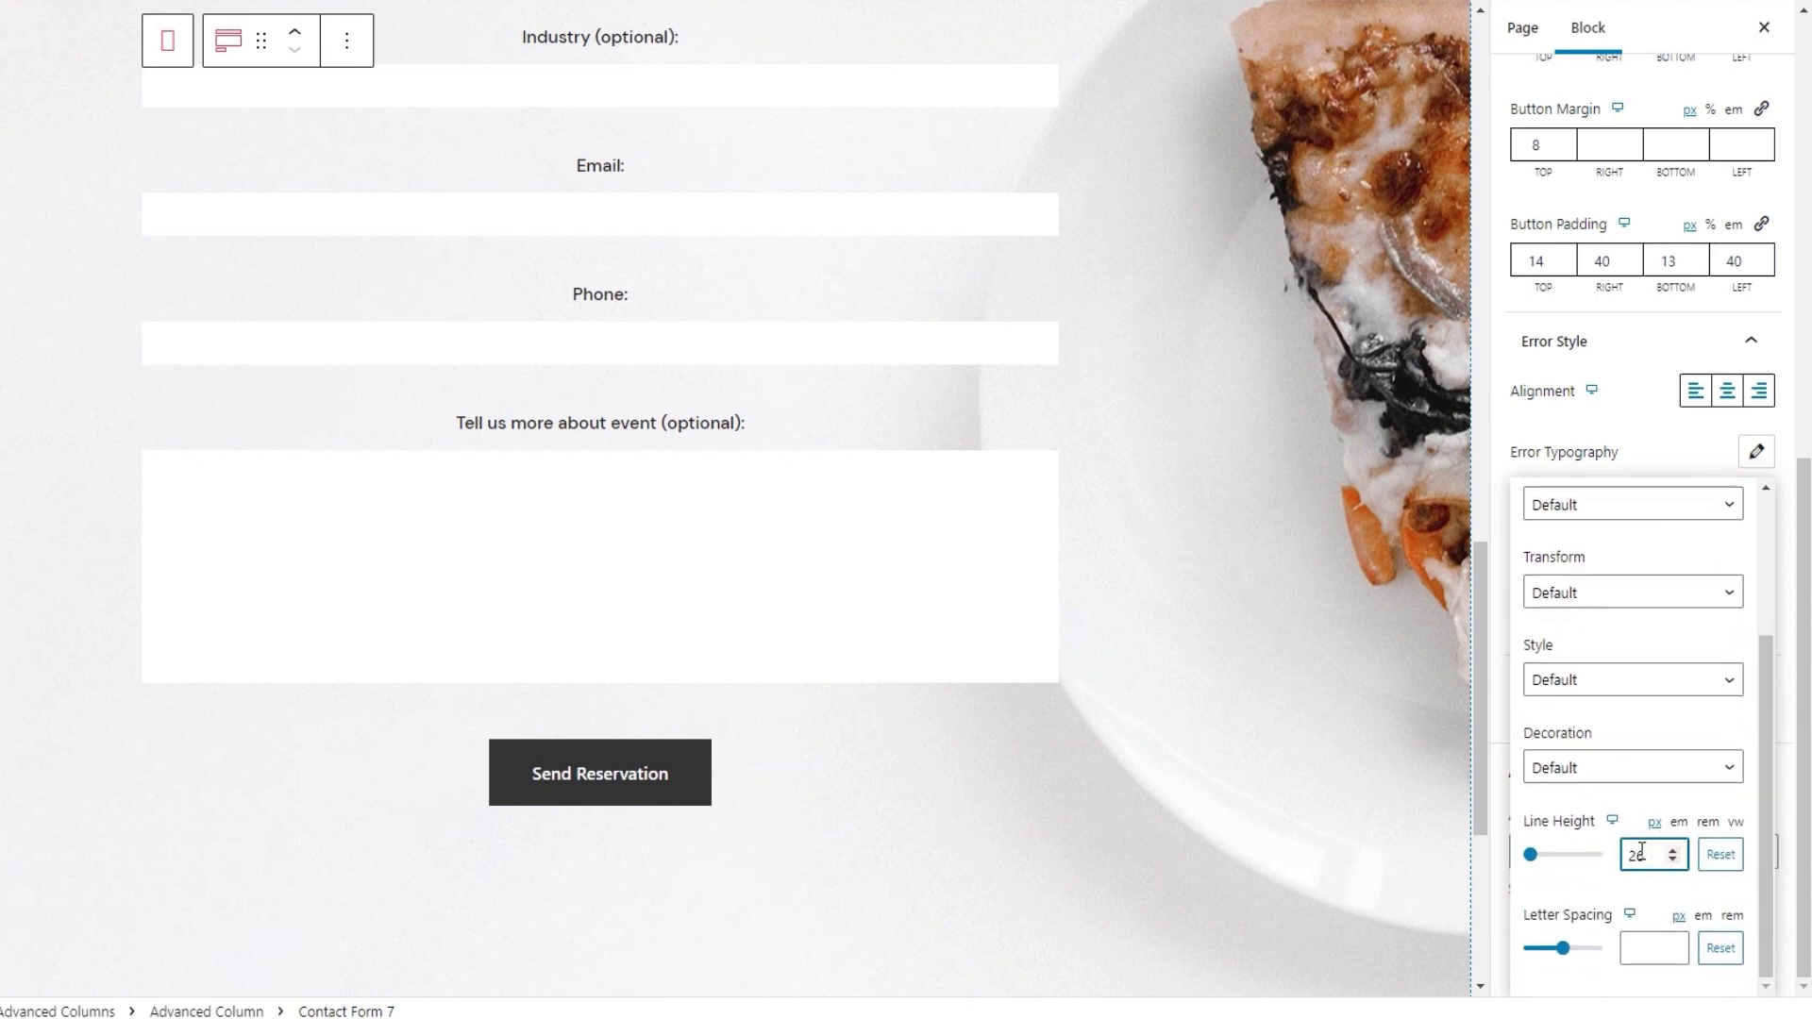
{"action": "left_click", "coordinate": [1753, 453]}
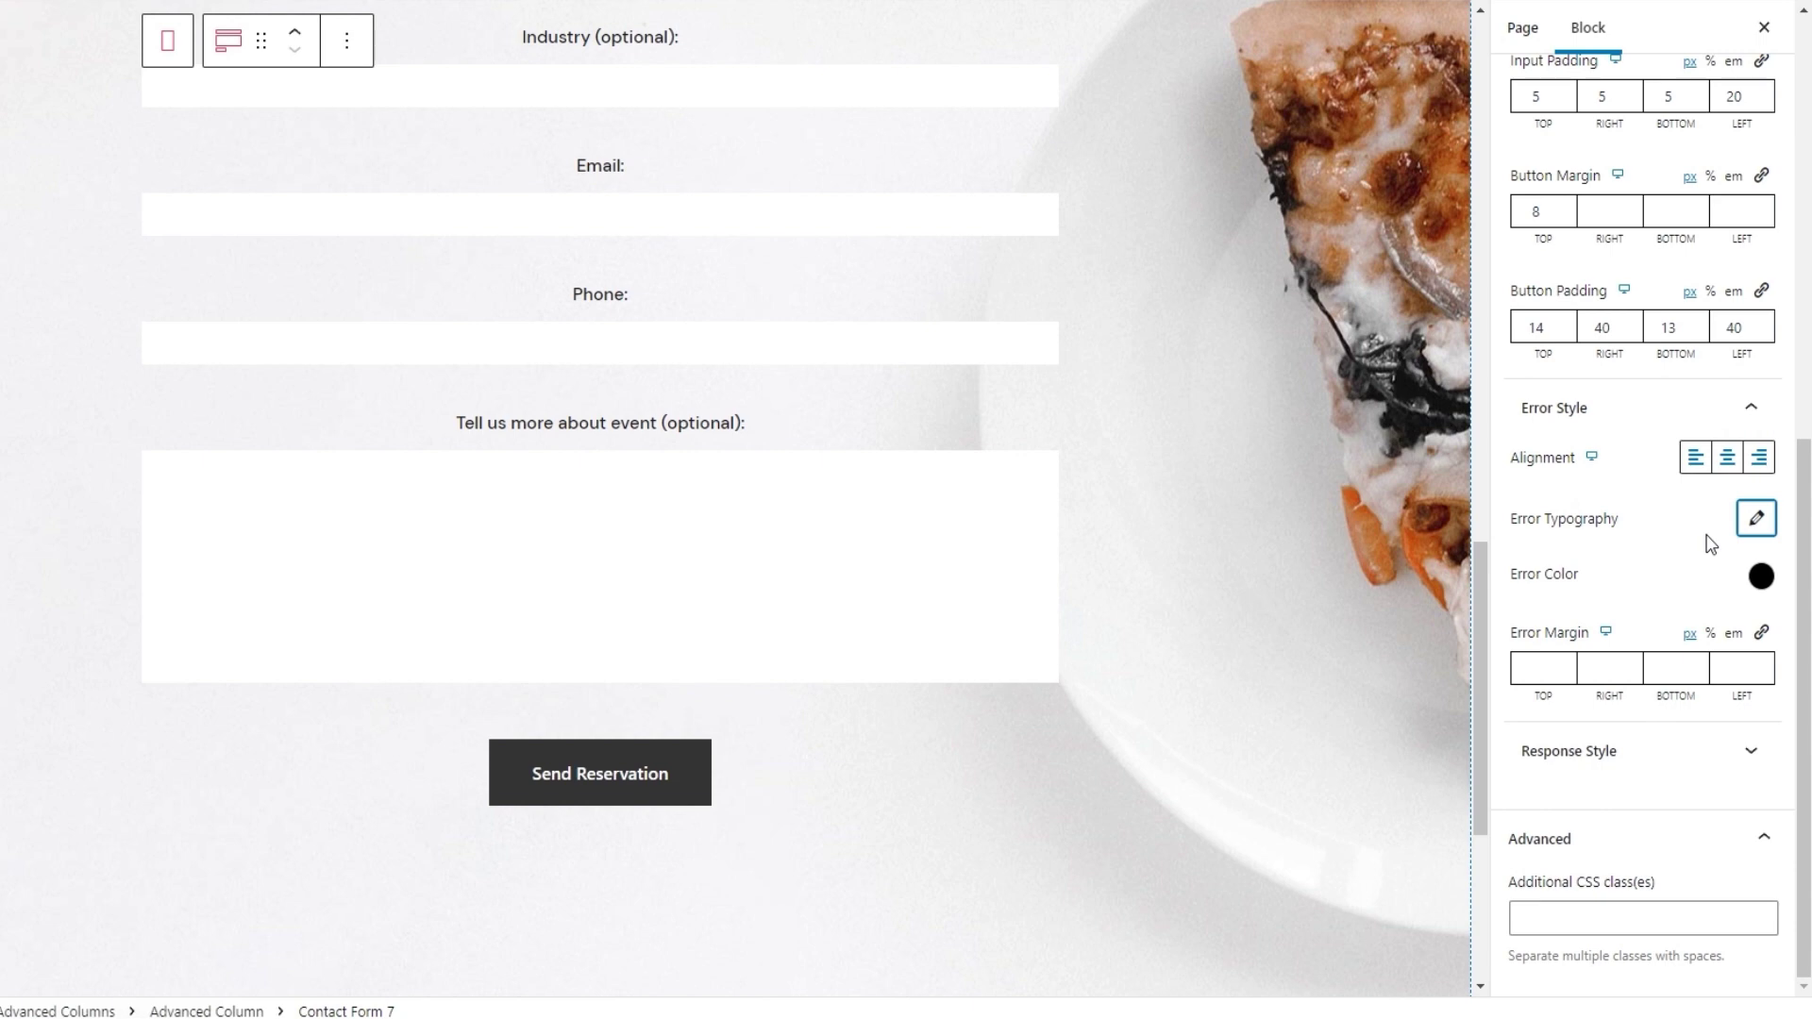
Change the error message colour to #e54848
{"action": "left_click", "coordinate": [1760, 576]}
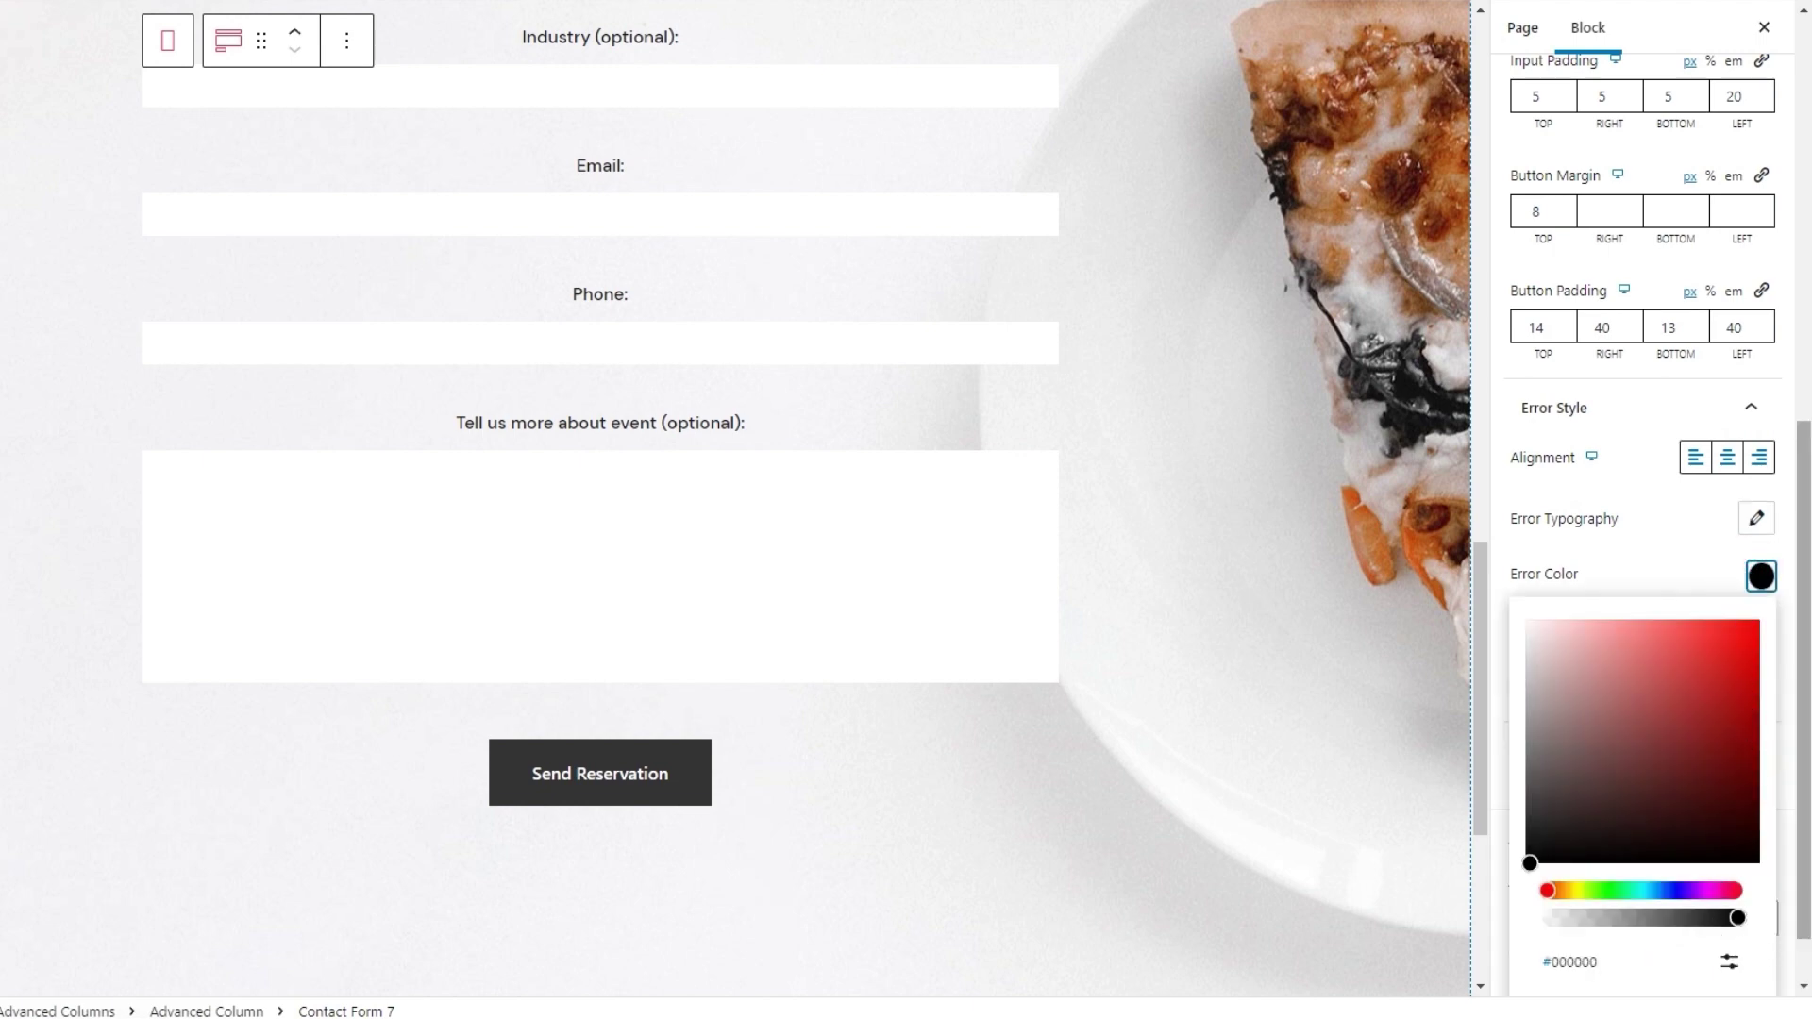
{"action": "scroll", "coordinate": [1746, 929], "scroll_direction": "down", "scroll_amount": 1}
{"action": "left_click", "coordinate": [1730, 892]}
{"action": "double_click", "coordinate": [1598, 971]}
{"action": "type", "text": "e54848"}
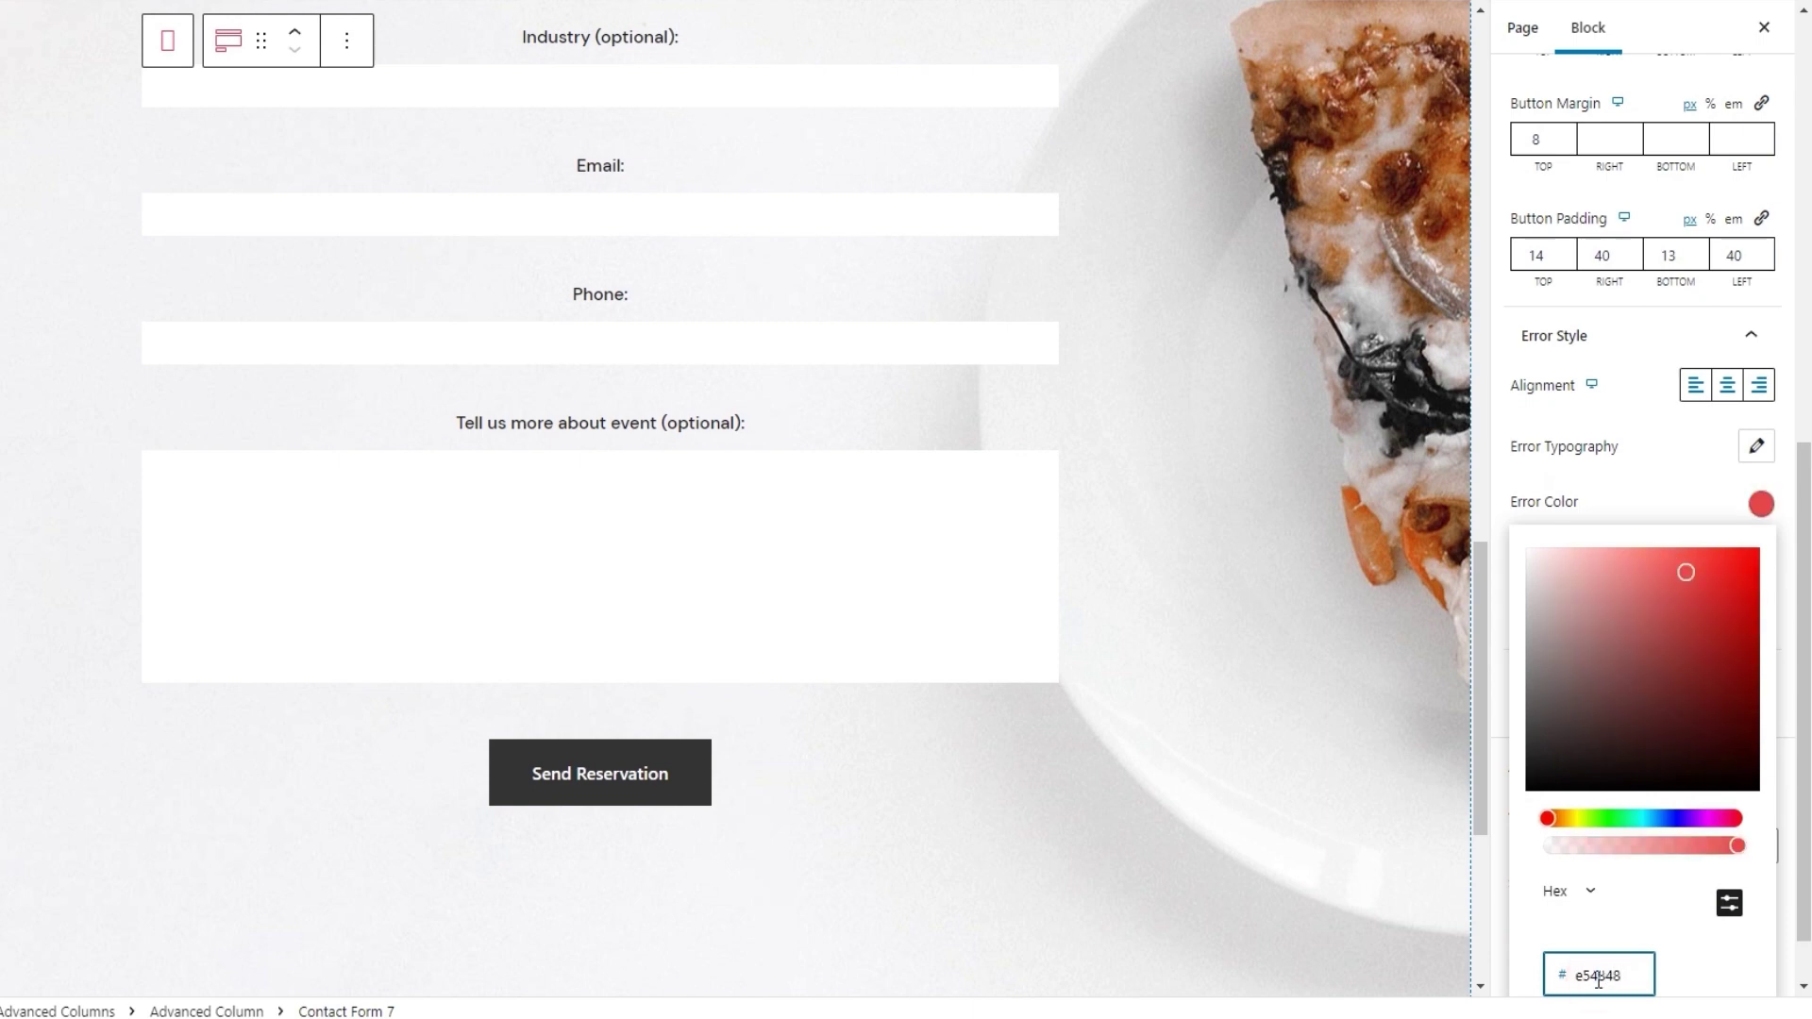
{"action": "left_click", "coordinate": [1761, 503]}
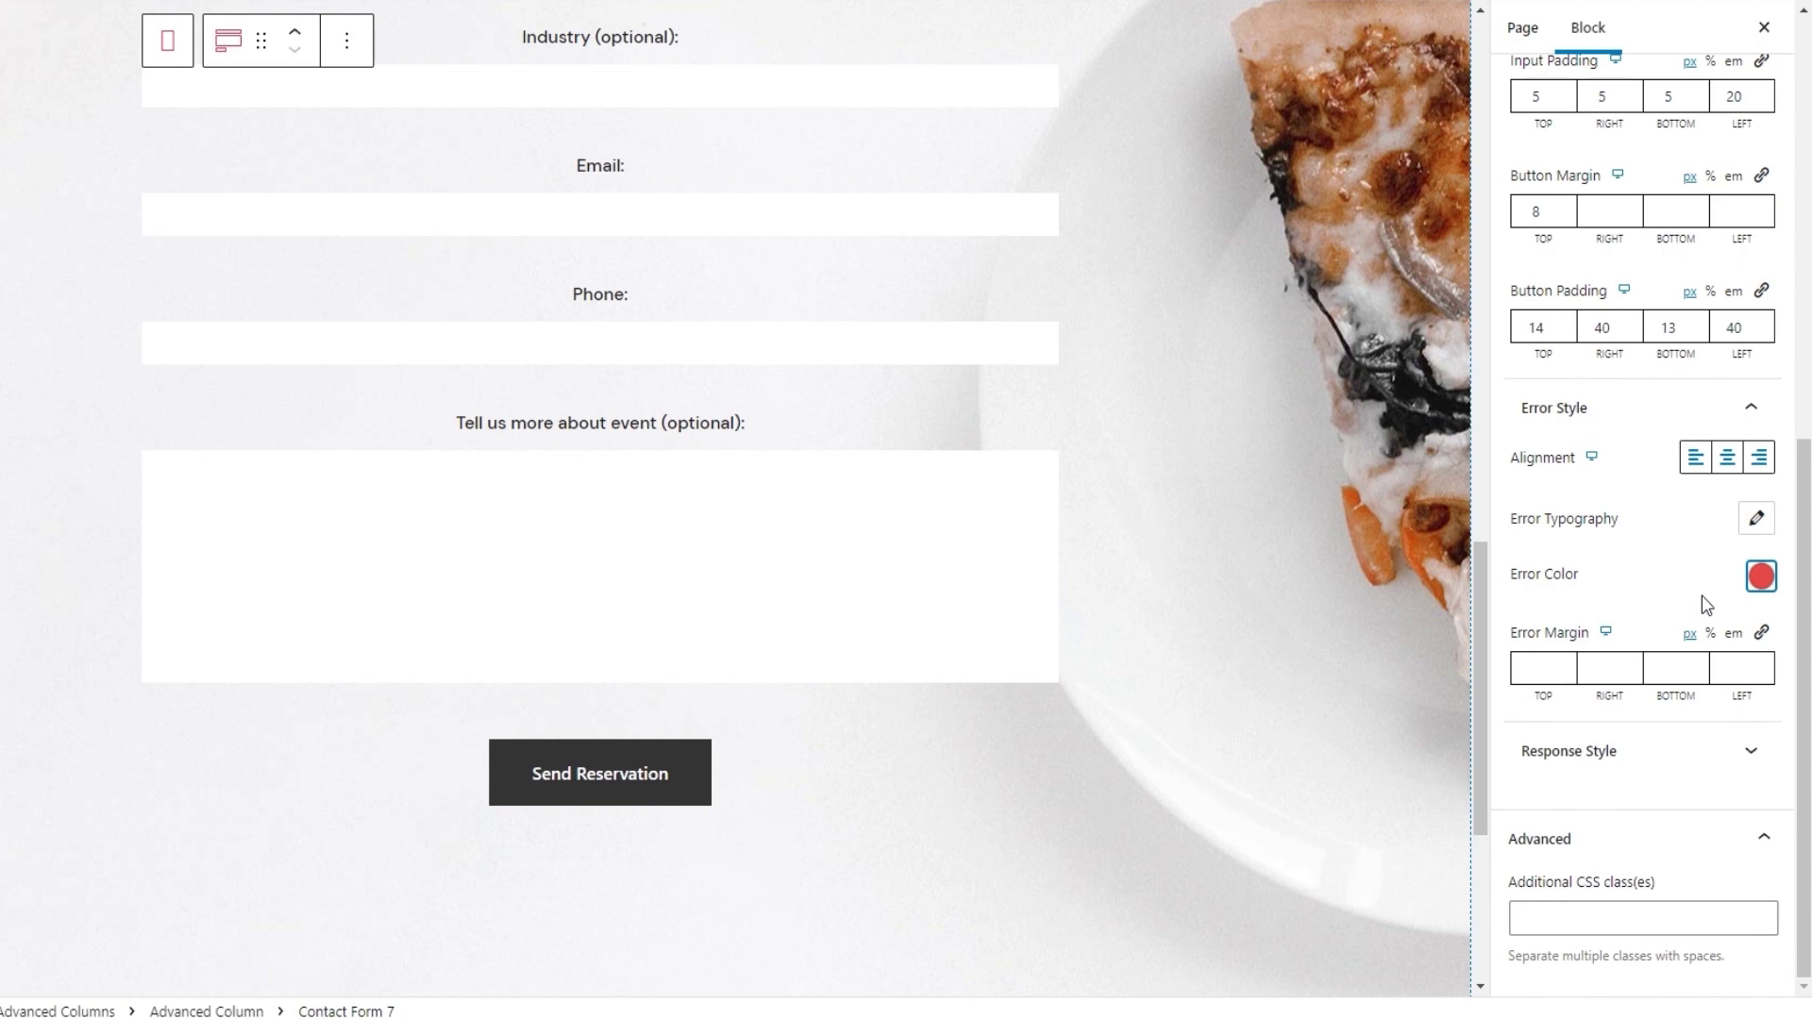
Give error messages a 9 px top margin and save the page with Update
{"action": "left_click", "coordinate": [1531, 670]}
{"action": "type", "text": "9"}
{"action": "left_click", "coordinate": [1575, 582]}
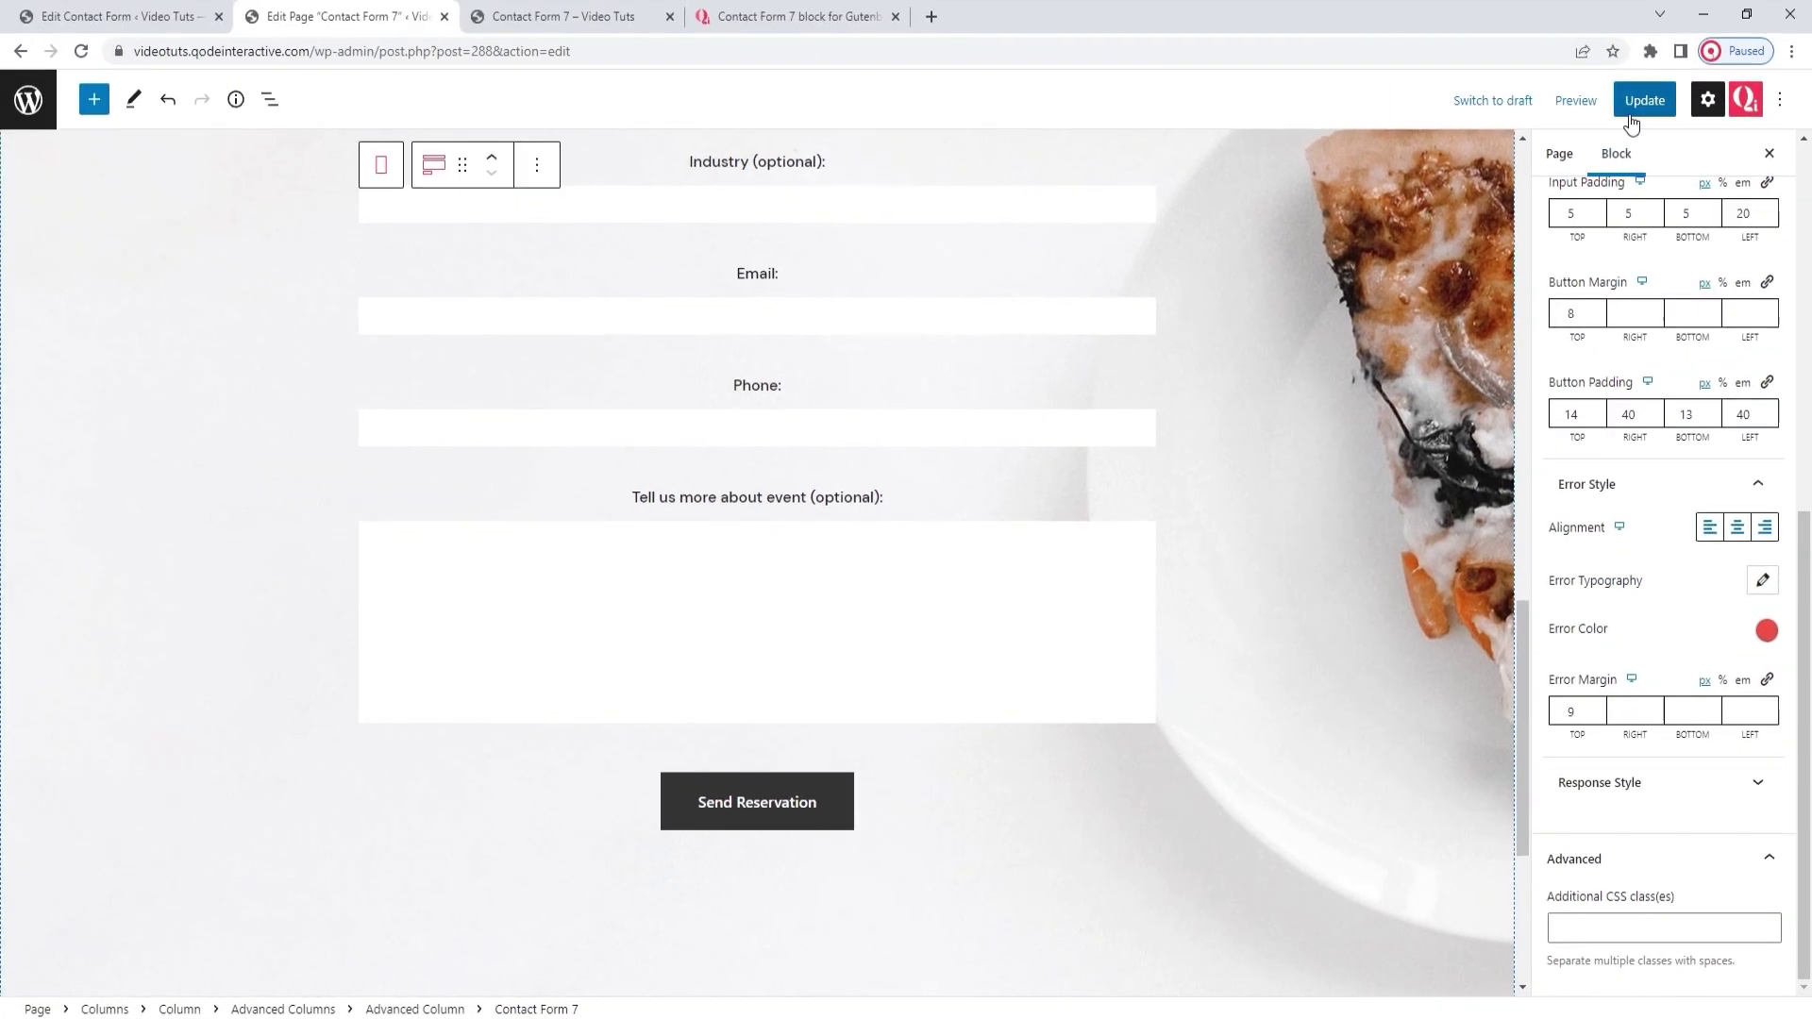
{"action": "left_click", "coordinate": [1634, 100]}
Reload the preview to check the red Email error, then expand Response Style in the editor
{"action": "left_click", "coordinate": [604, 21]}
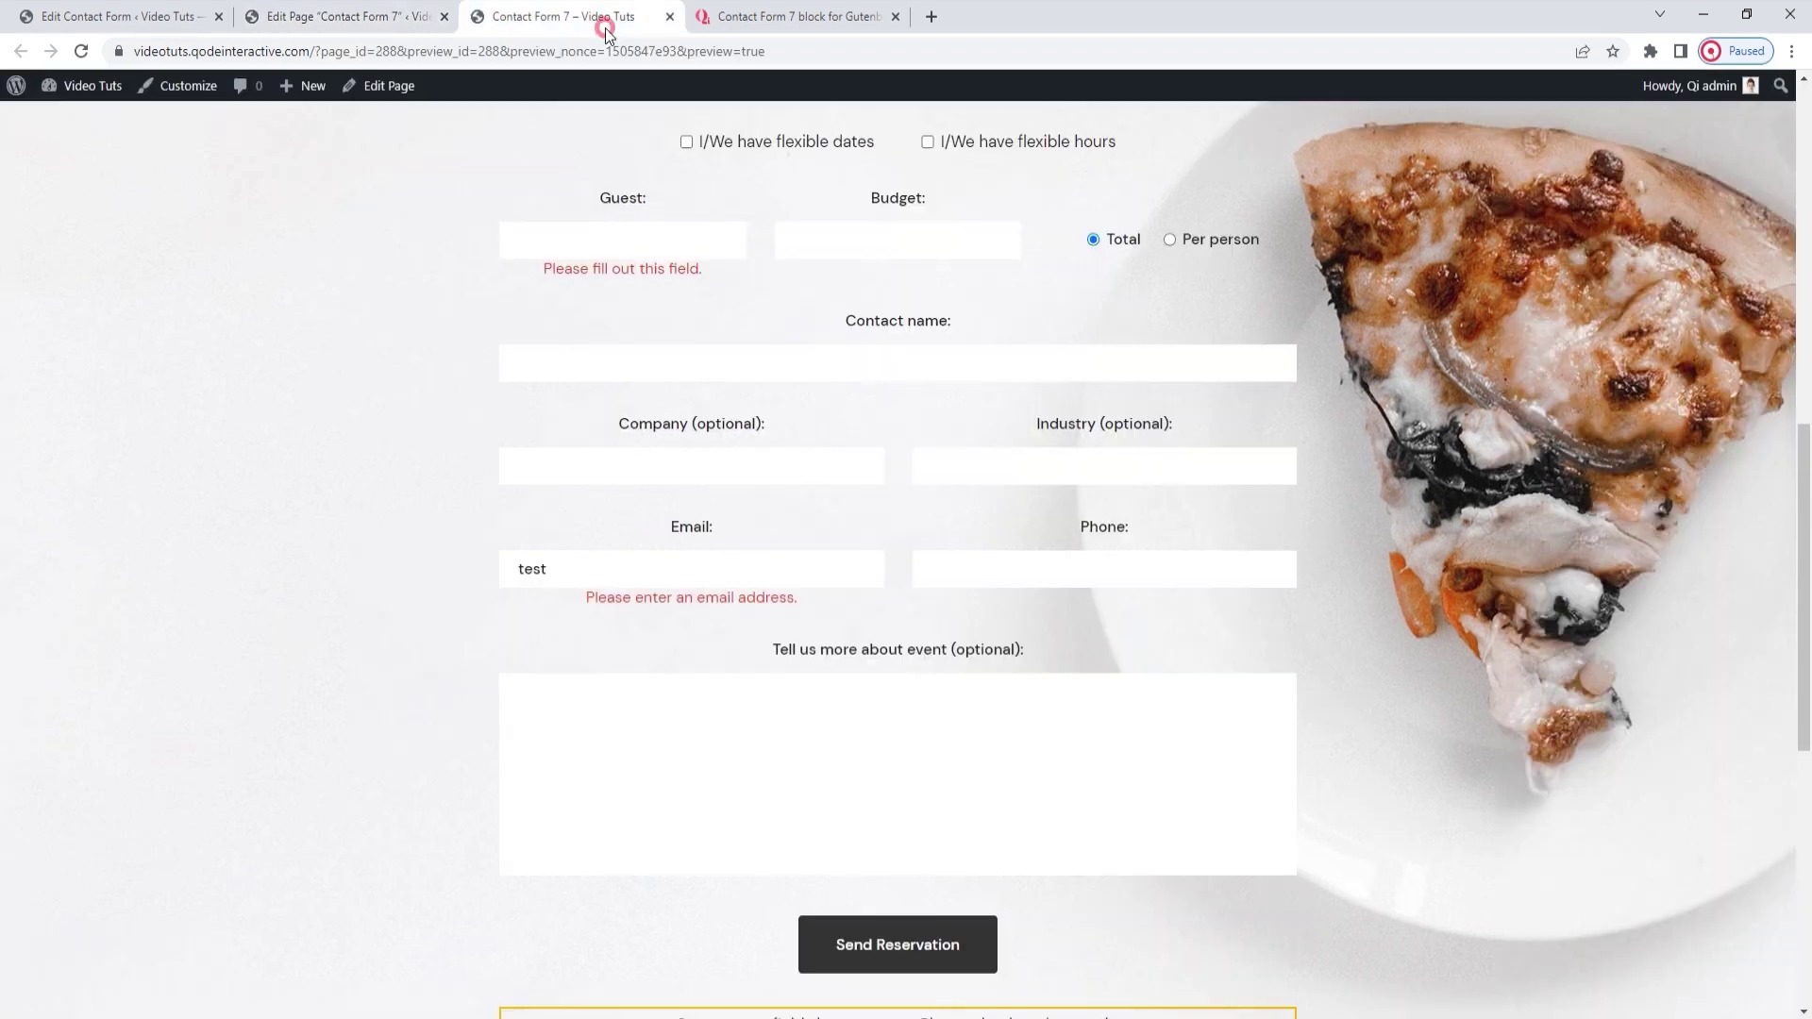
{"action": "left_click", "coordinate": [82, 51]}
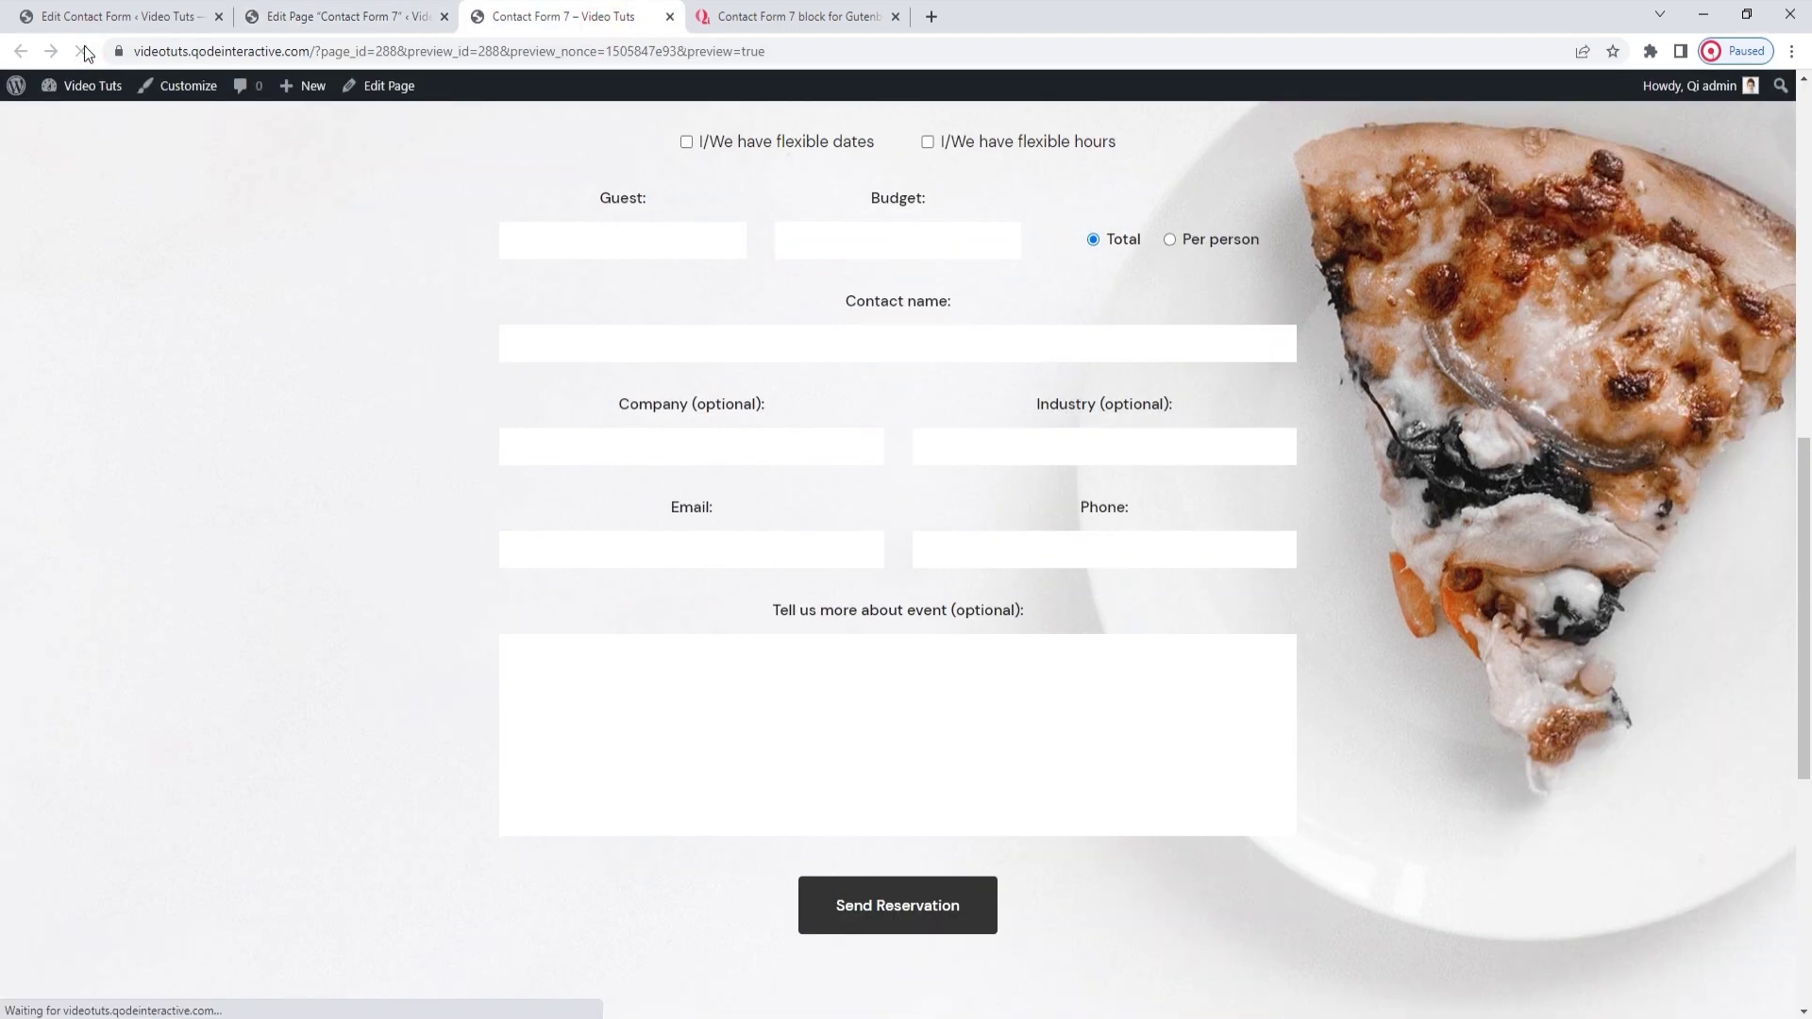
{"action": "left_click", "coordinate": [526, 550]}
{"action": "left_click", "coordinate": [600, 634]}
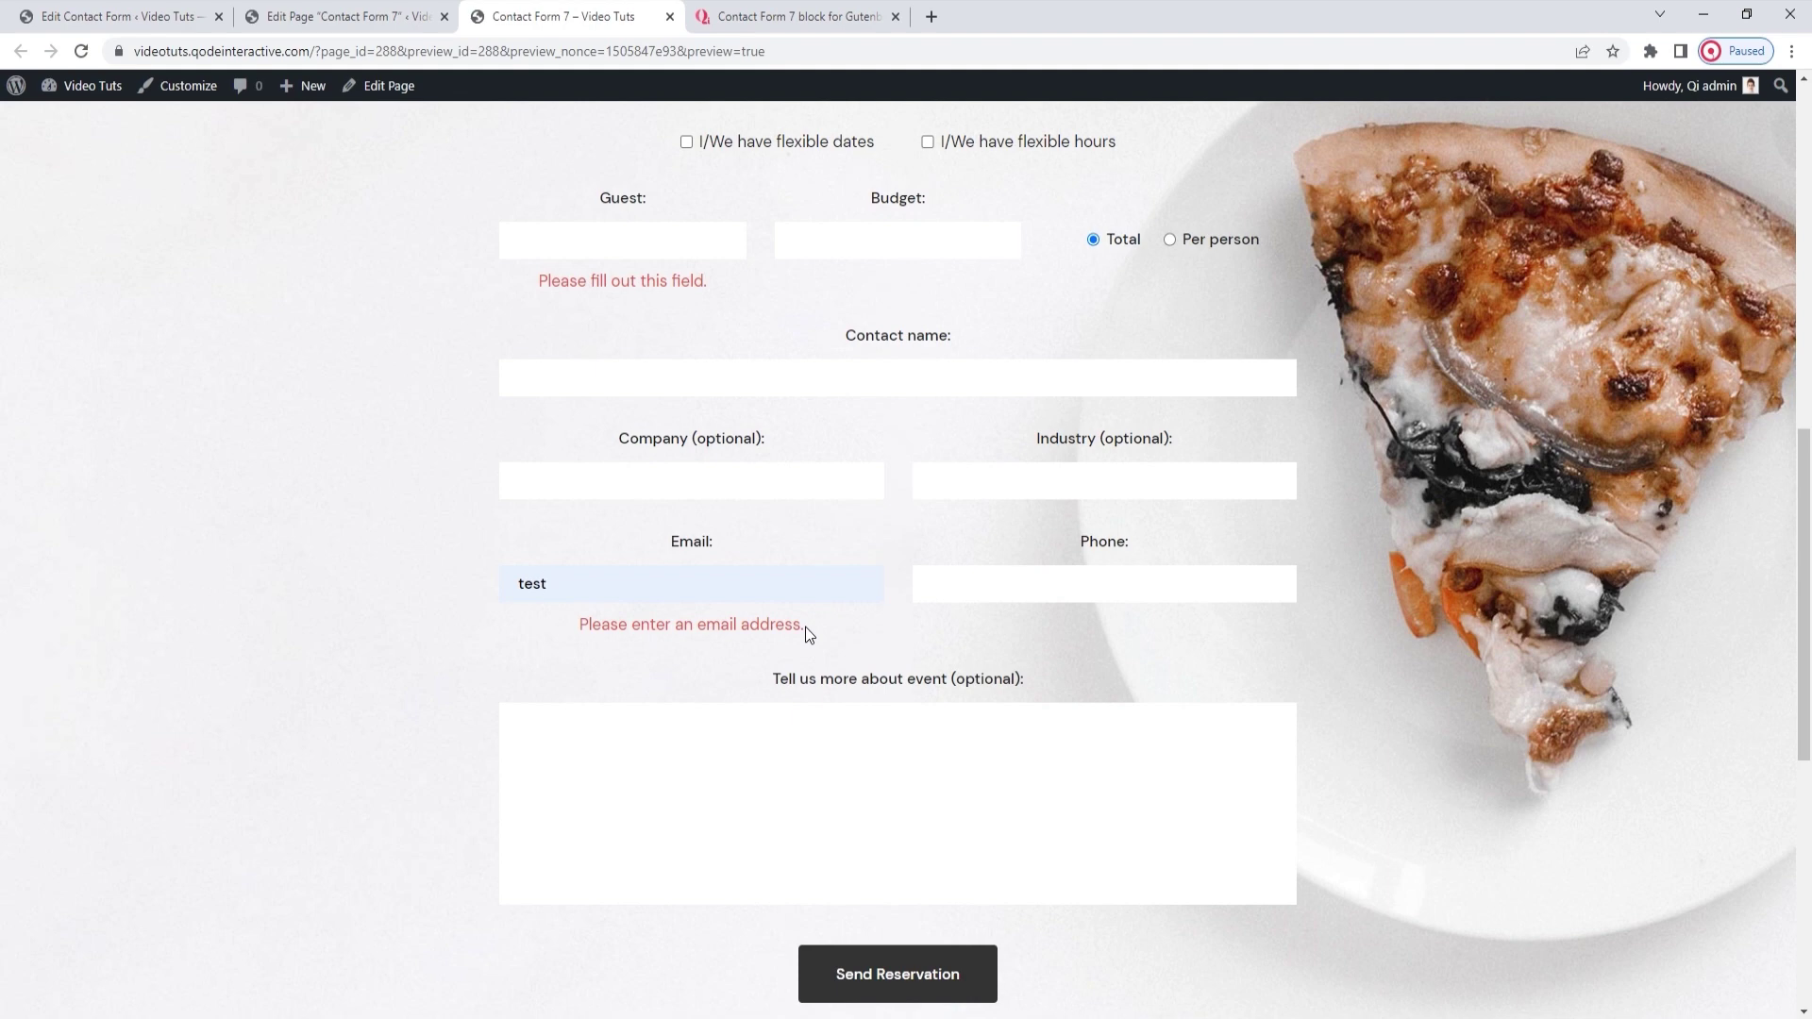
{"action": "left_click", "coordinate": [370, 19]}
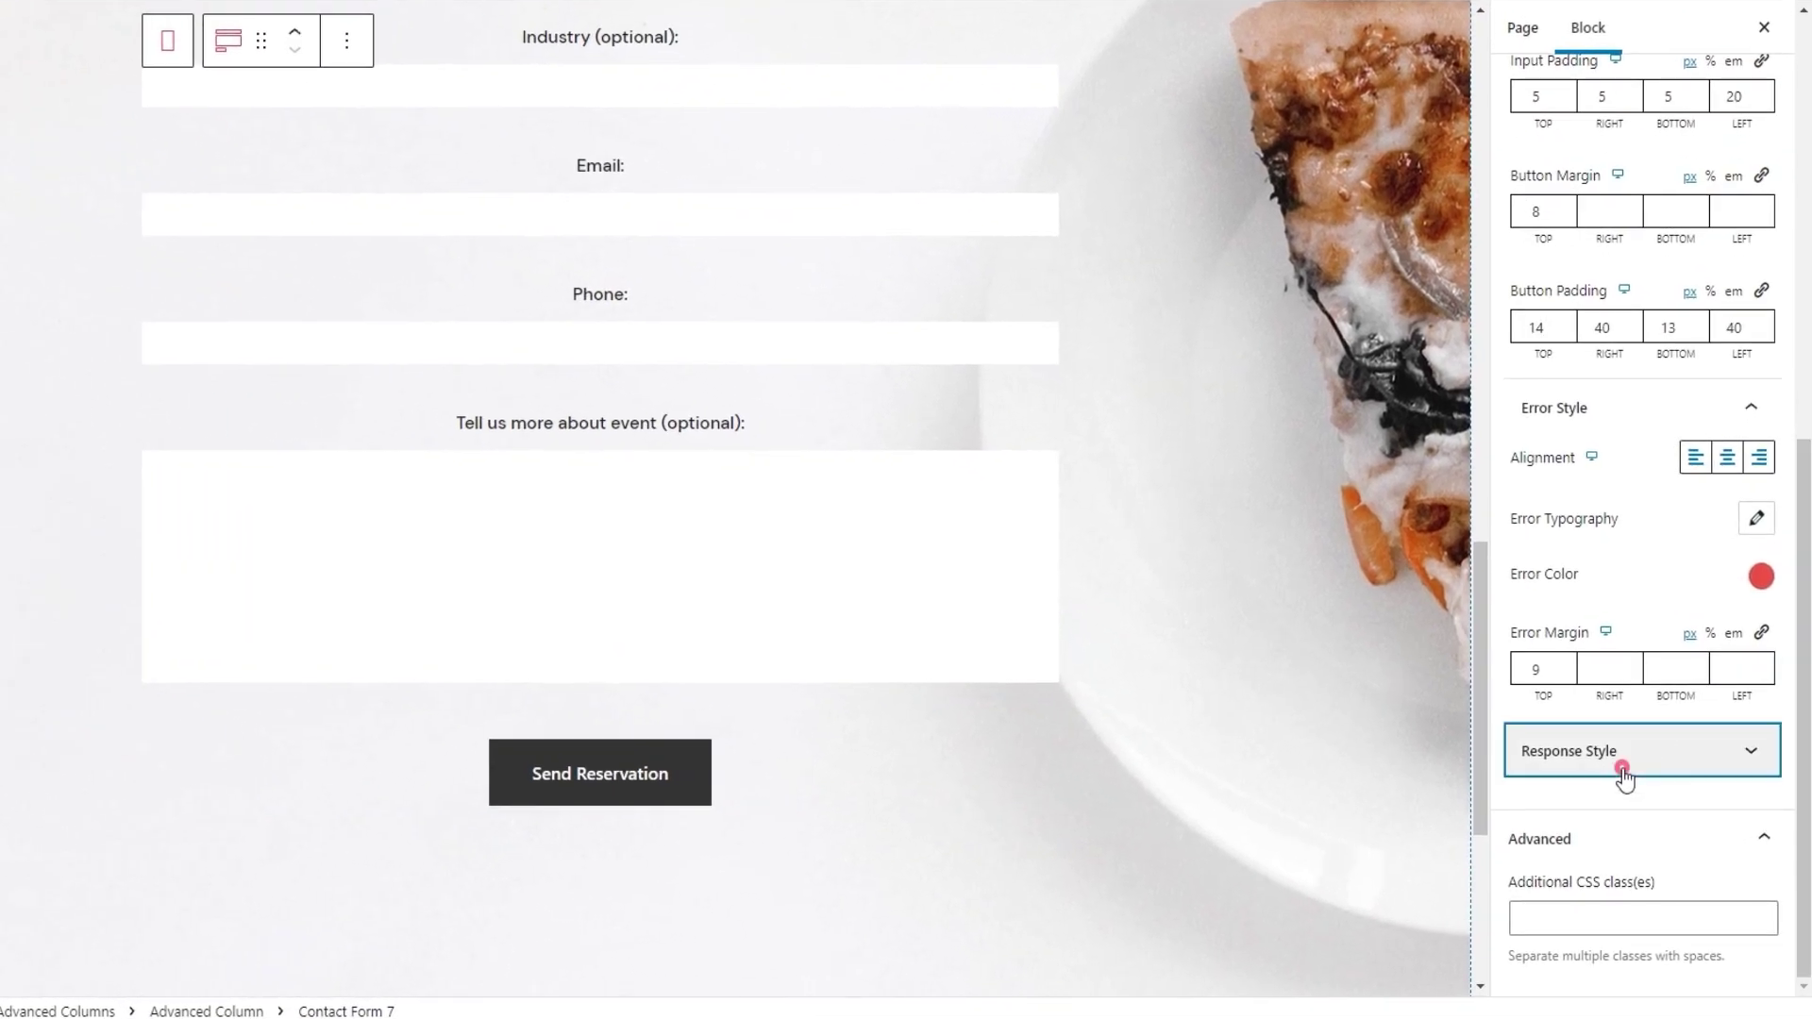
{"action": "left_click", "coordinate": [1617, 766]}
{"action": "scroll", "coordinate": [1745, 476], "scroll_direction": "up", "scroll_amount": 1}
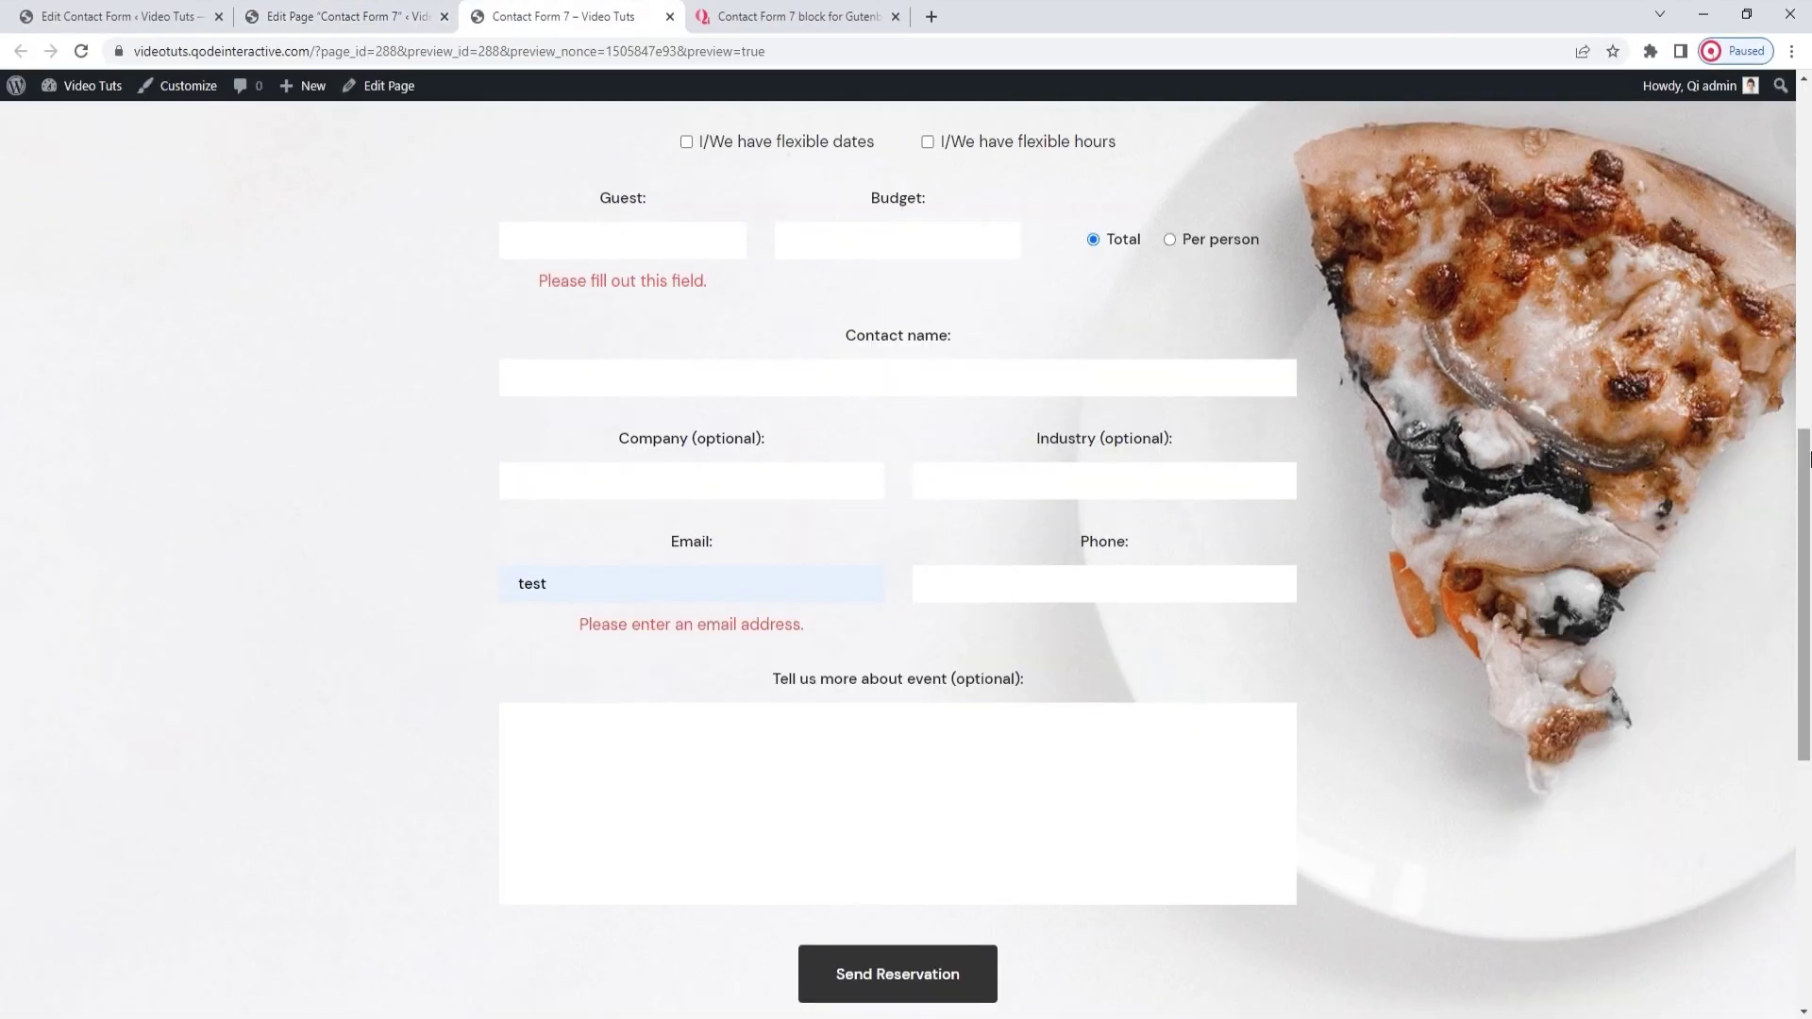
{"action": "scroll", "coordinate": [1808, 459], "scroll_direction": "down", "scroll_amount": 1}
Resubmit the preview form with just '@' in Email to see the response message, then return to the editor
{"action": "left_click", "coordinate": [679, 540]}
{"action": "key", "text": "BackSpace"}
{"action": "key", "text": "BackSpace"}
{"action": "key", "text": "BackSpace"}
{"action": "key", "text": "BackSpace"}
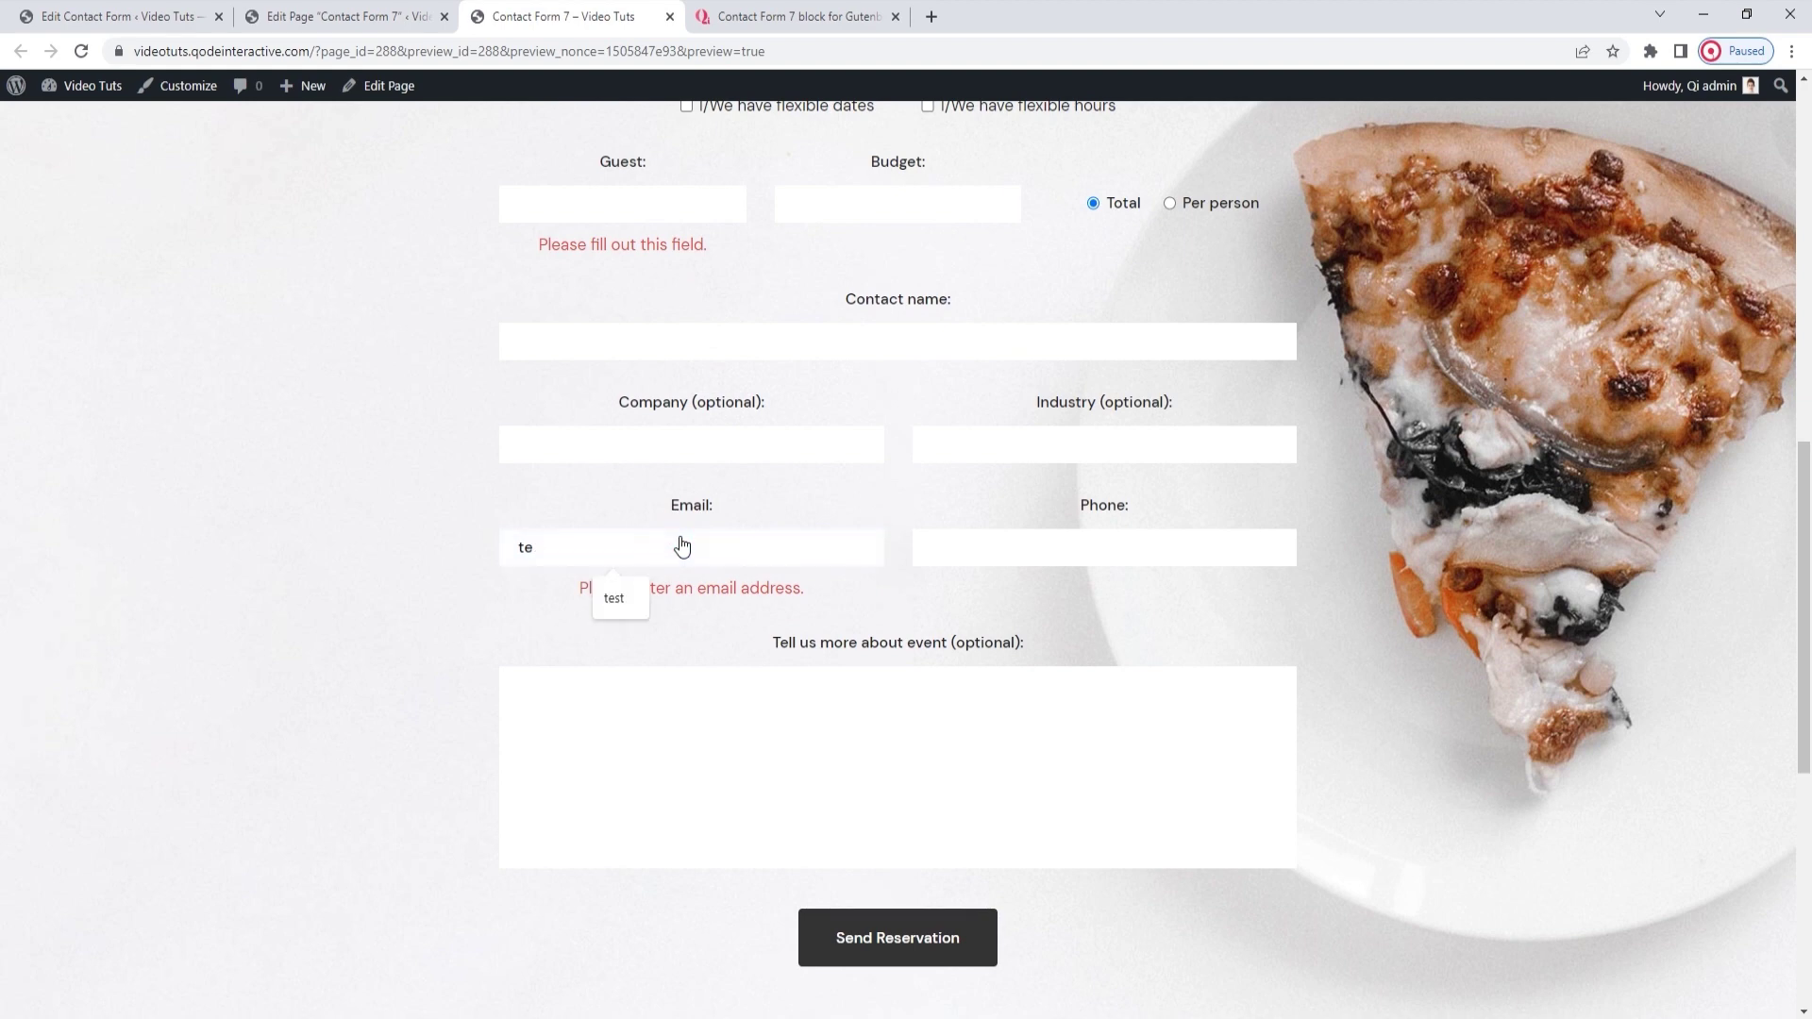
{"action": "left_click", "coordinate": [81, 51]}
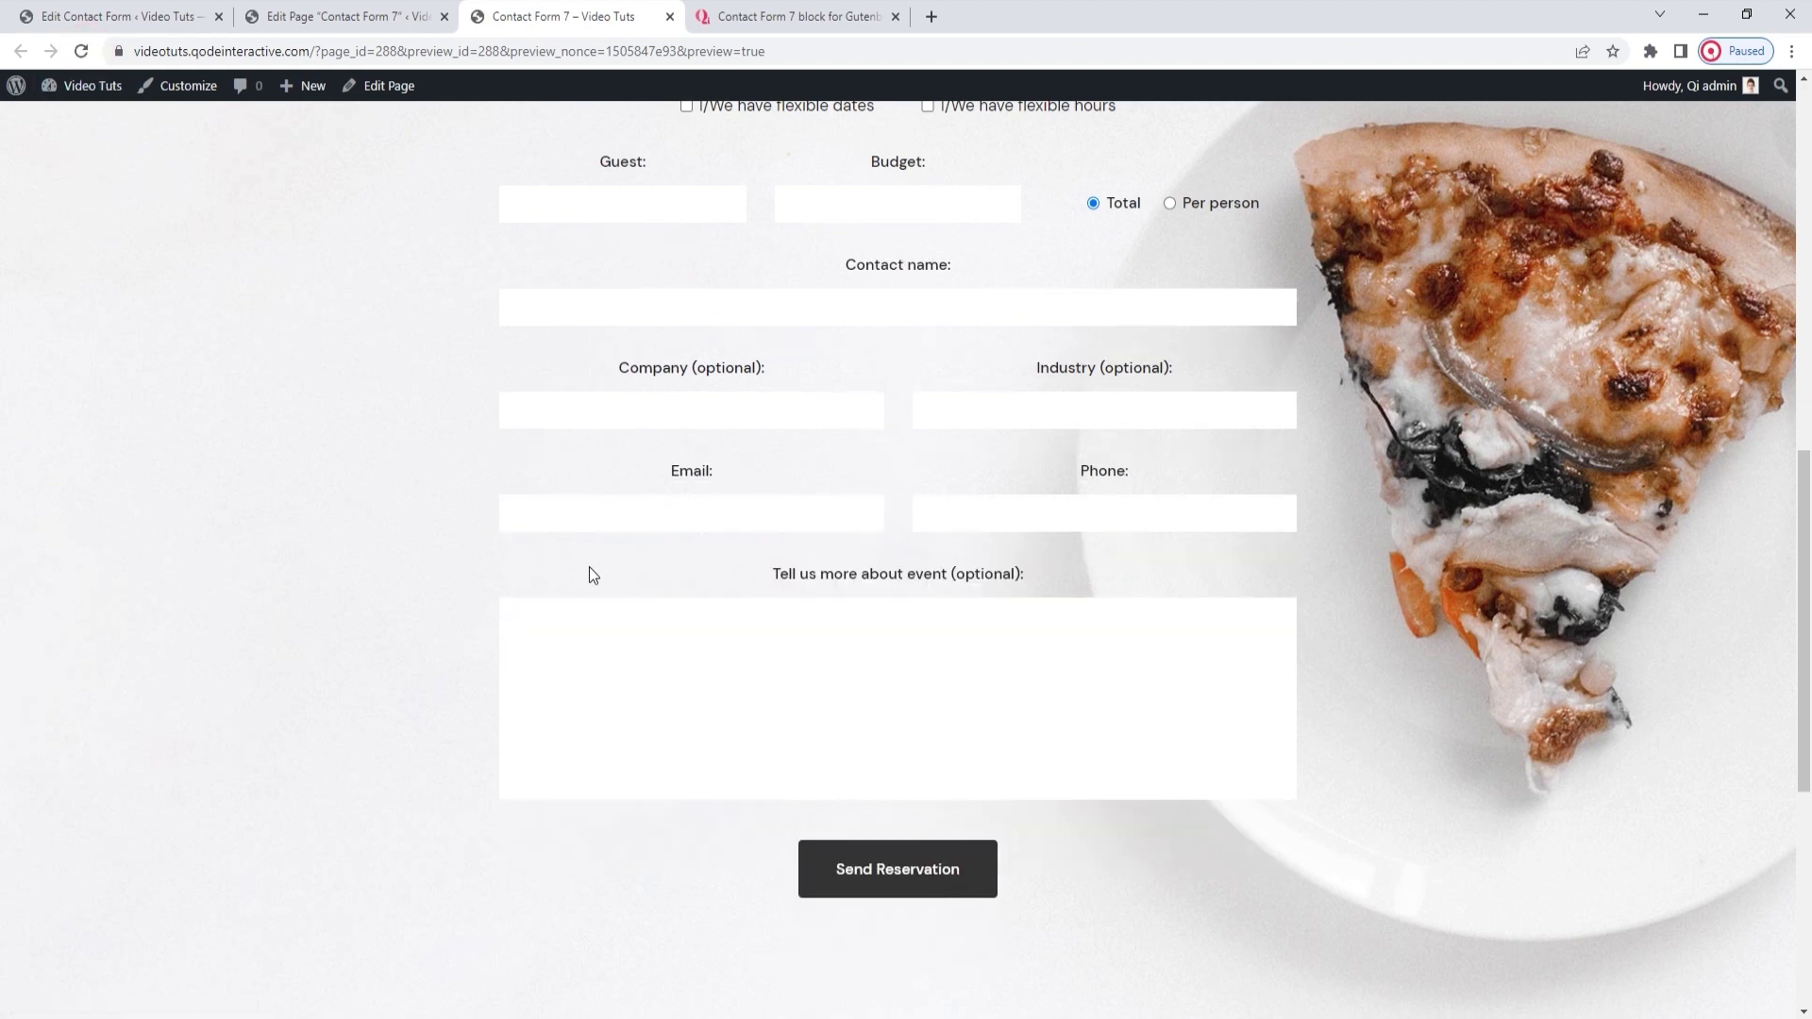
{"action": "left_click", "coordinate": [606, 563]}
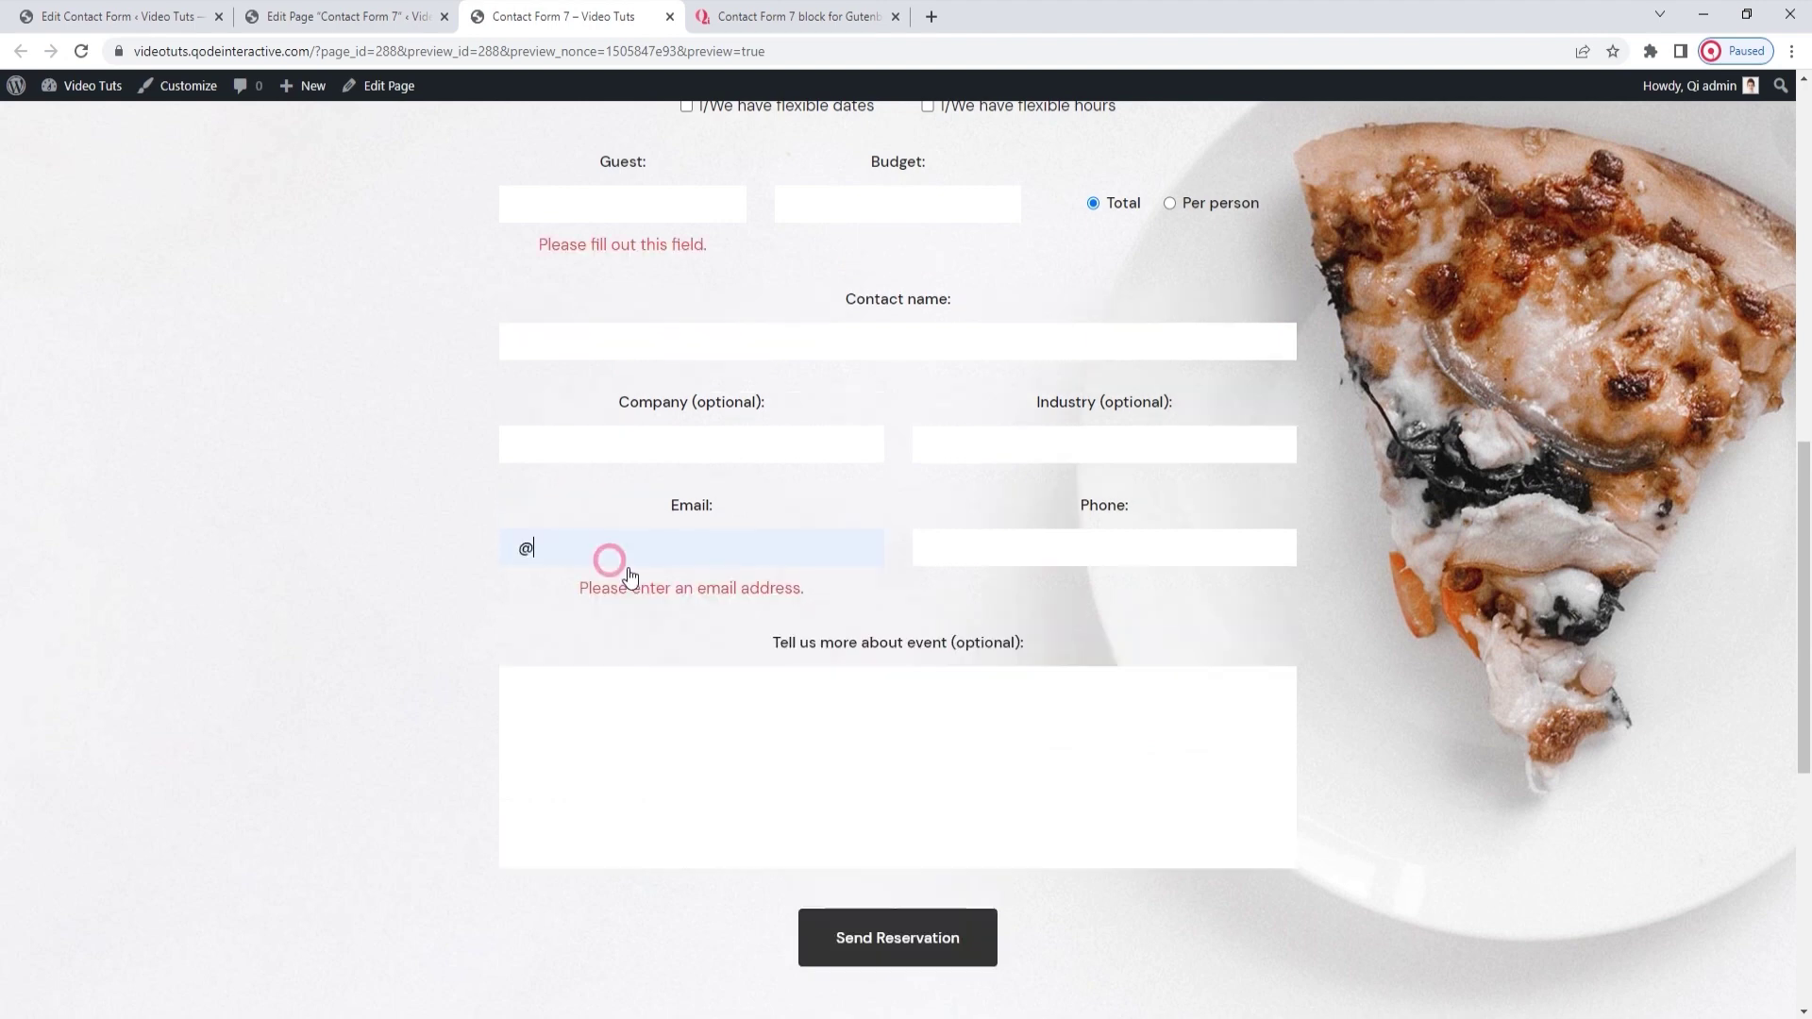
{"action": "scroll", "coordinate": [764, 629], "scroll_direction": "down", "scroll_amount": 3}
{"action": "left_click", "coordinate": [825, 630]}
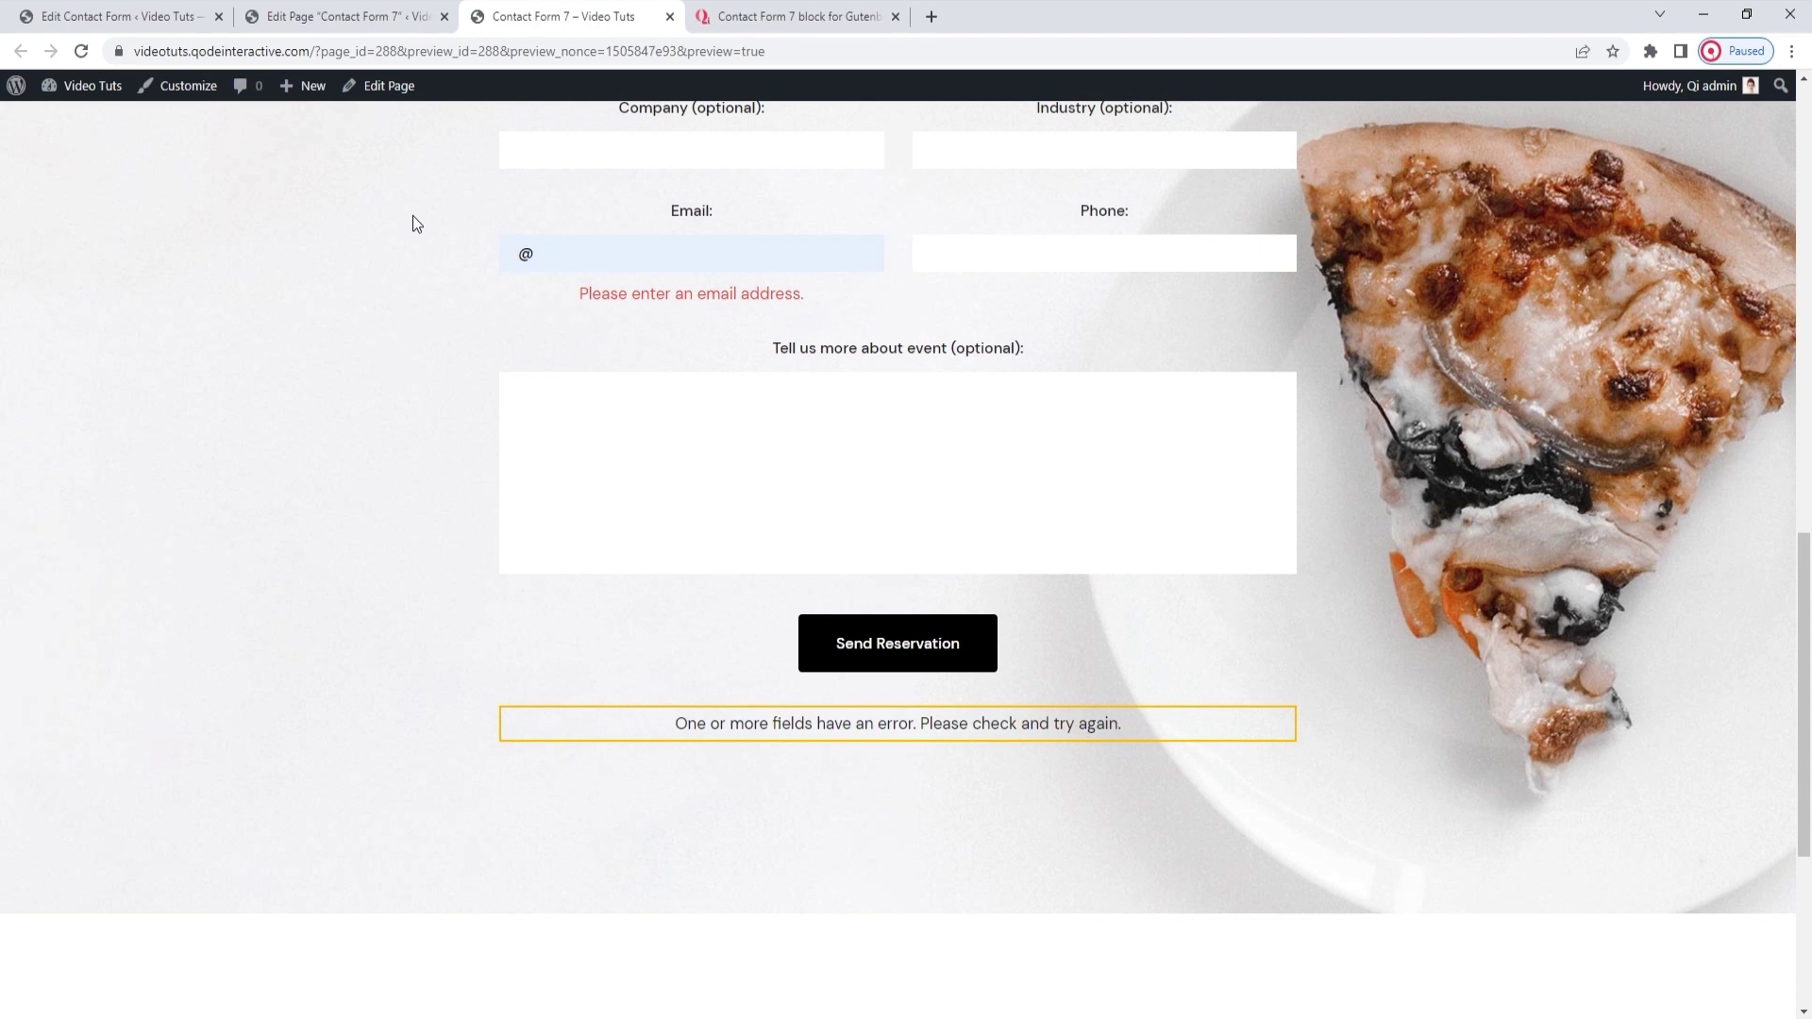
{"action": "left_click", "coordinate": [366, 18]}
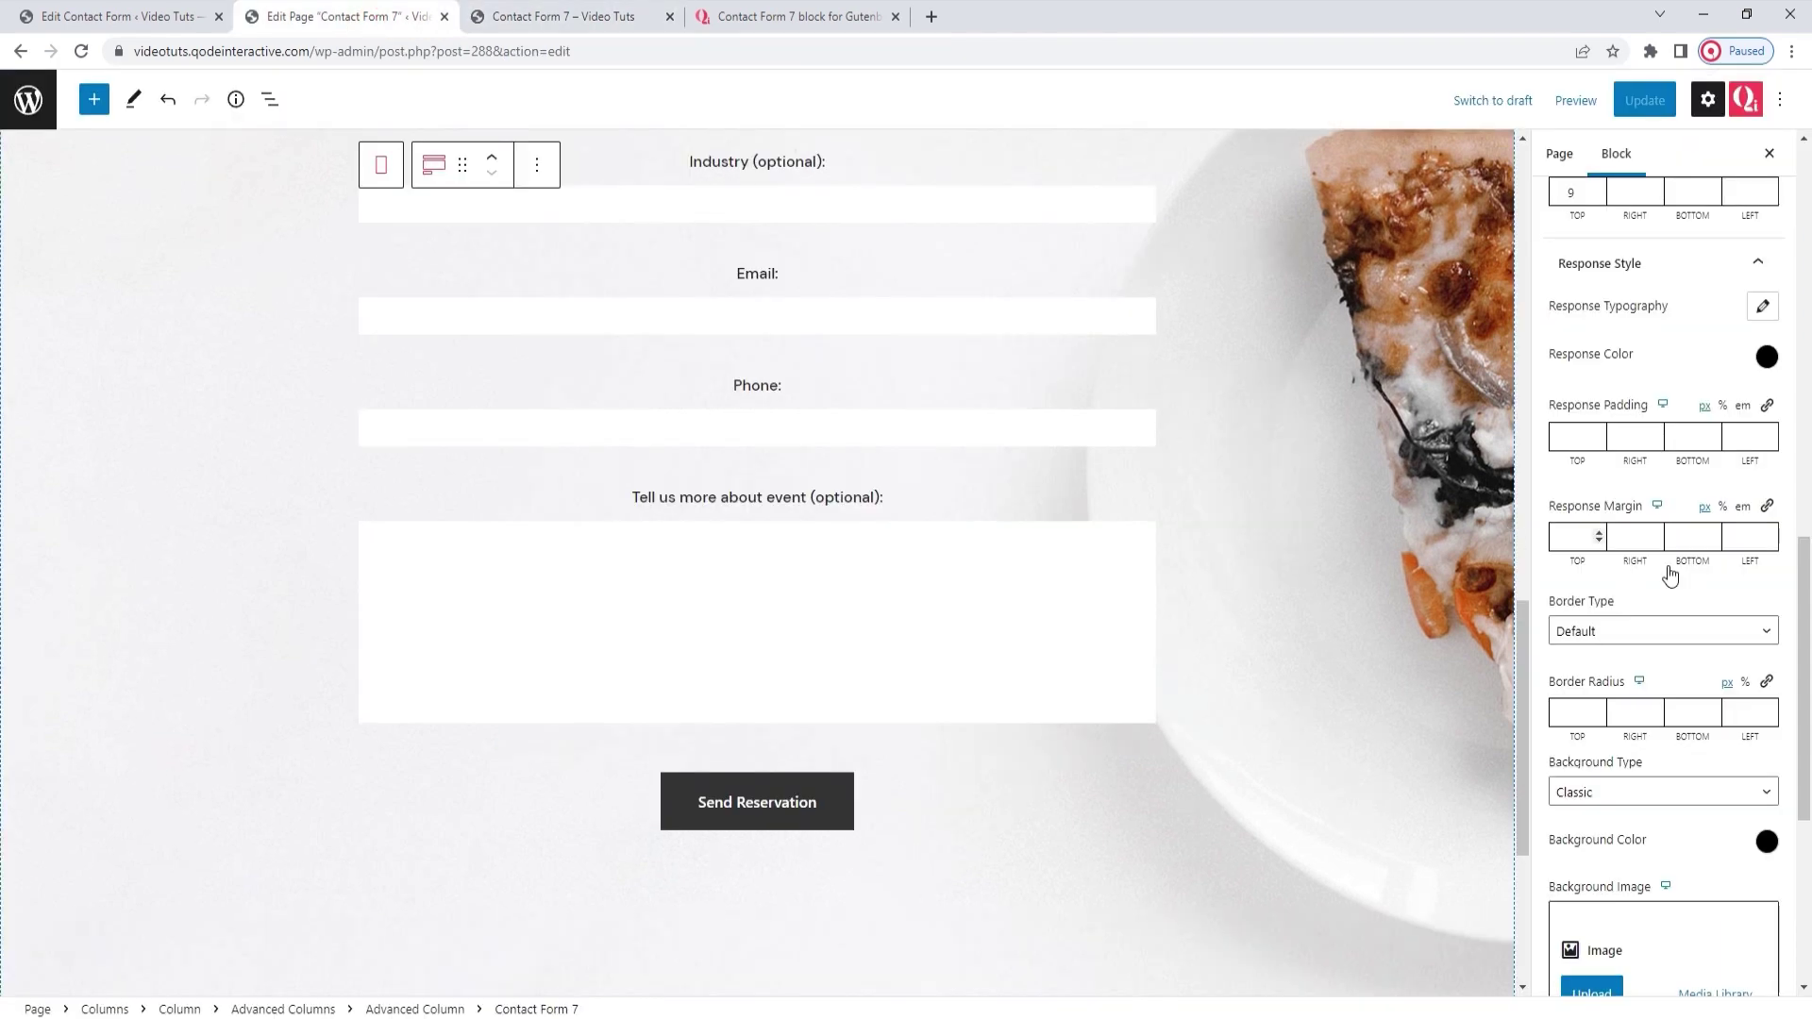
{"action": "scroll", "coordinate": [1689, 482], "scroll_direction": "up", "scroll_amount": 1}
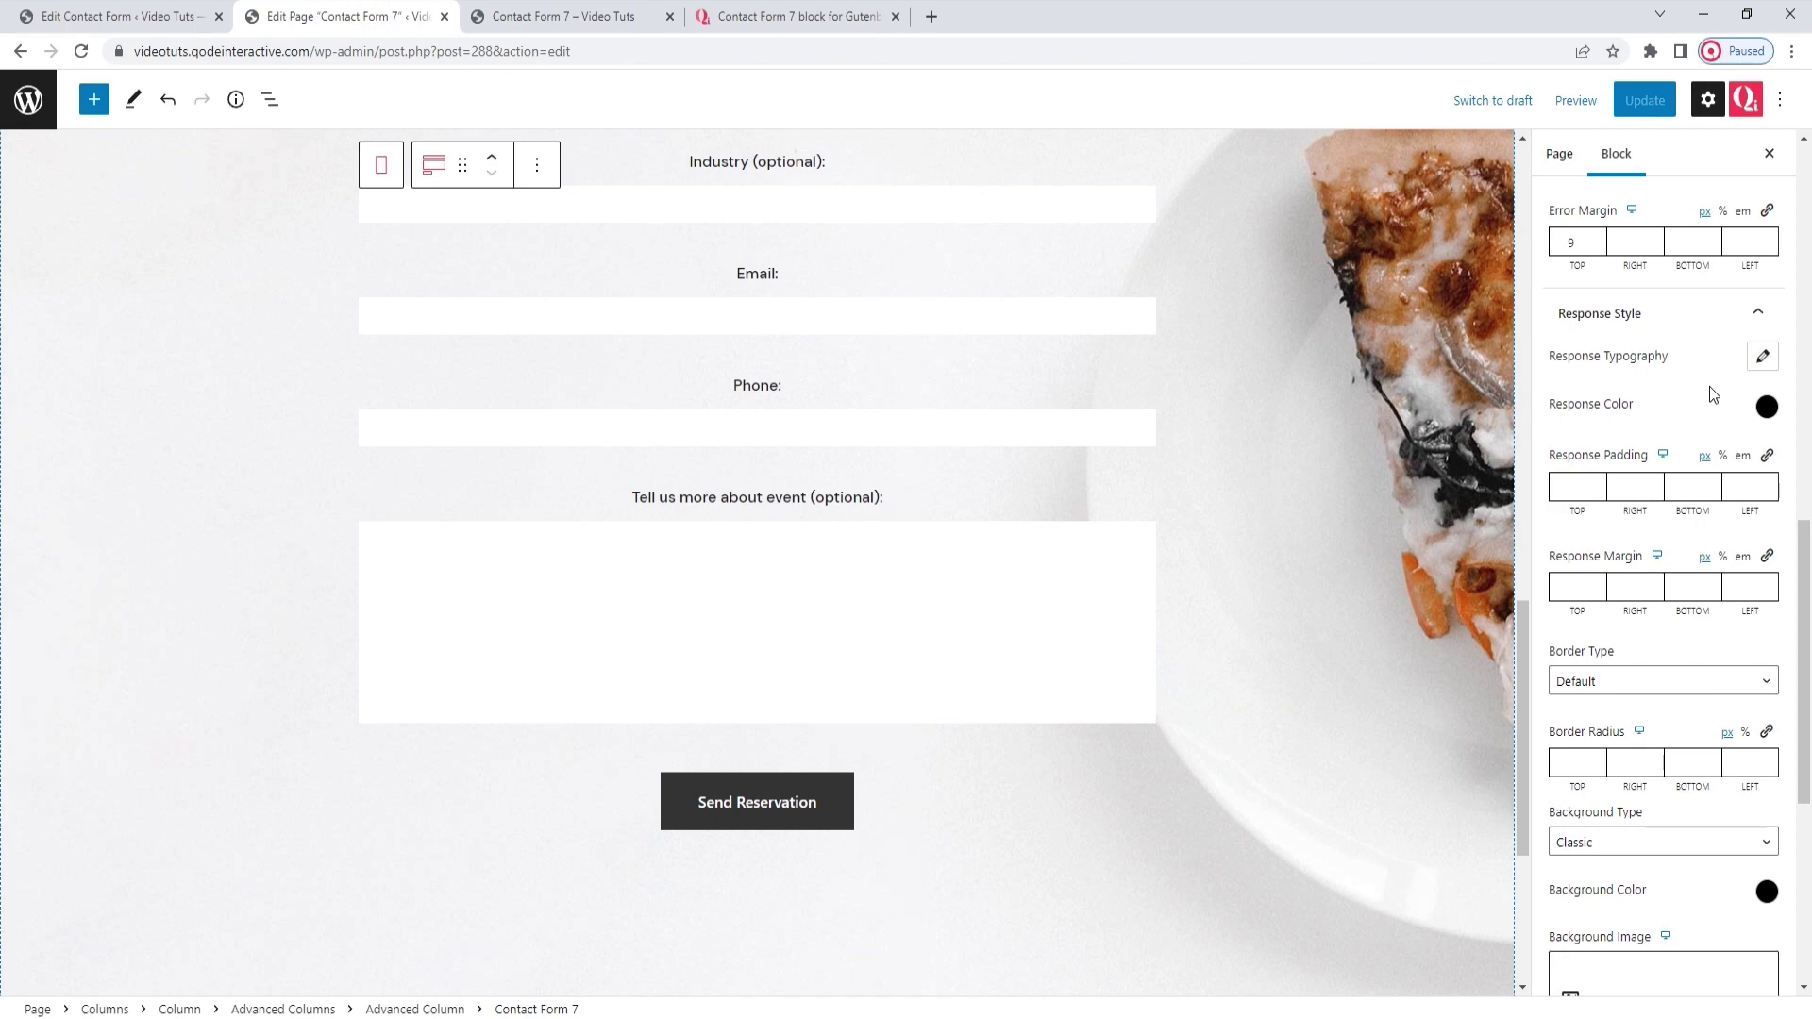
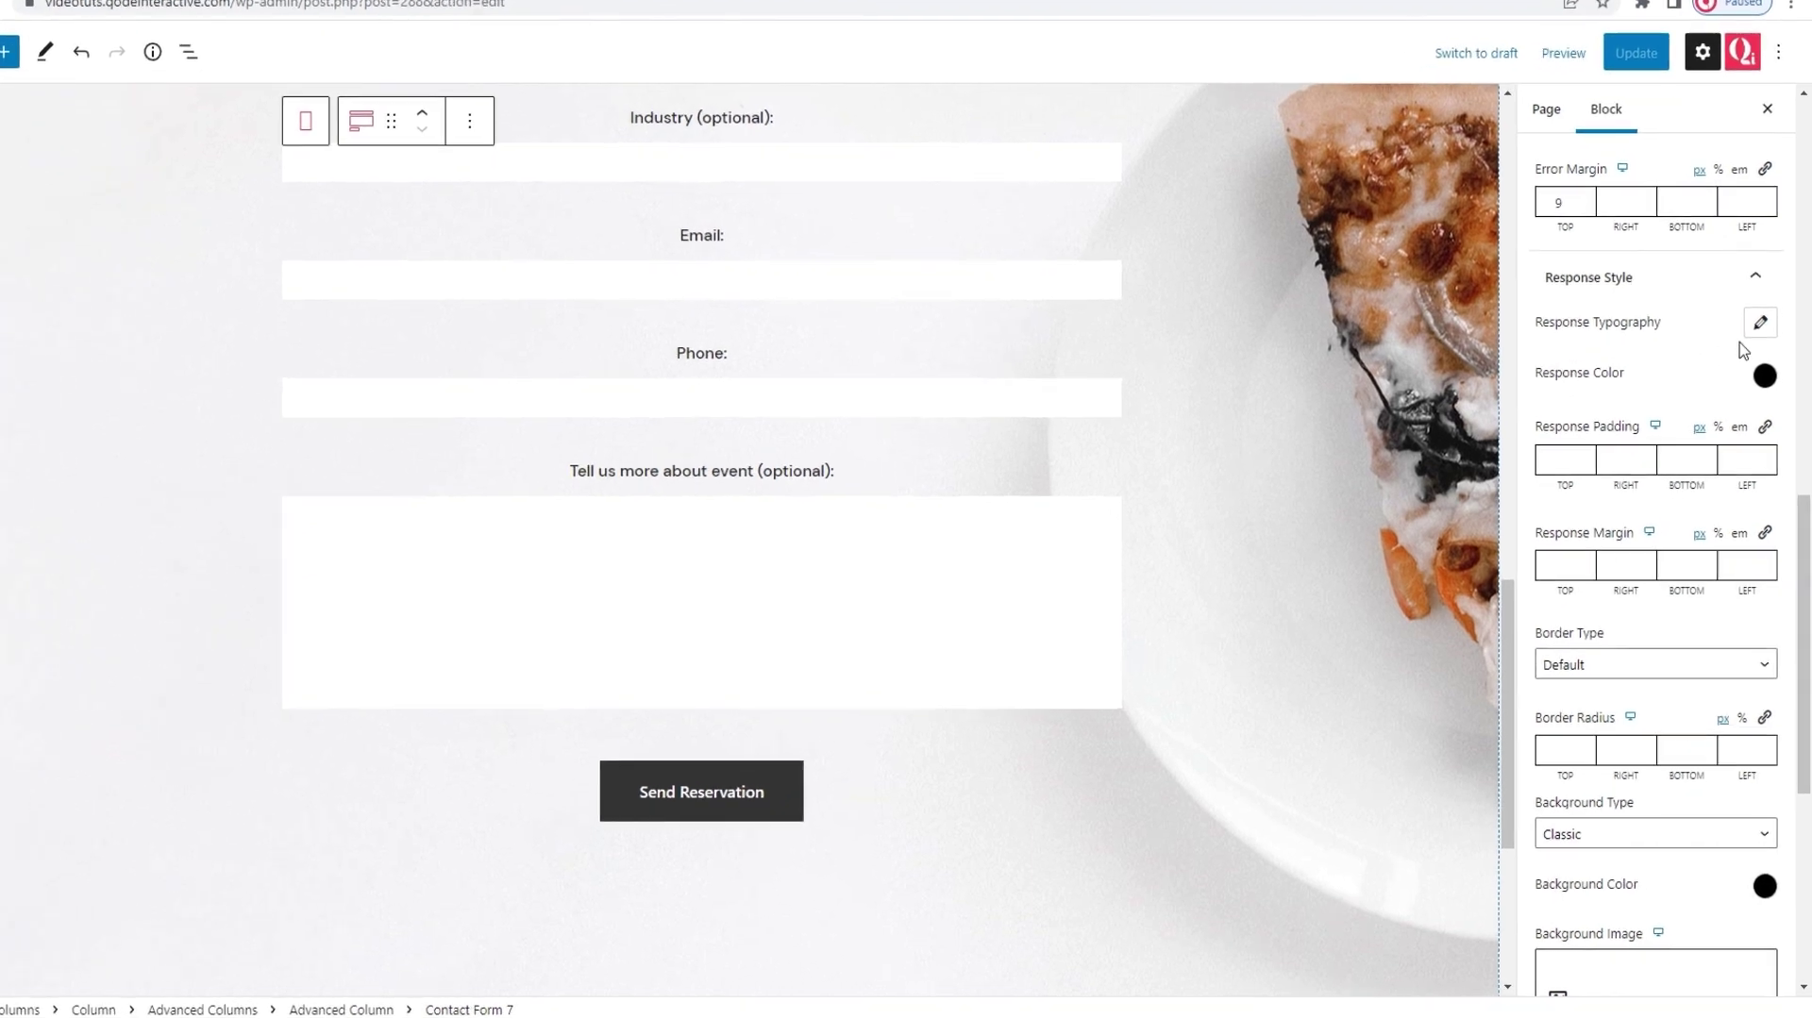
Set the response message typography to font size 17 and line height 26
{"action": "left_click", "coordinate": [1762, 356]}
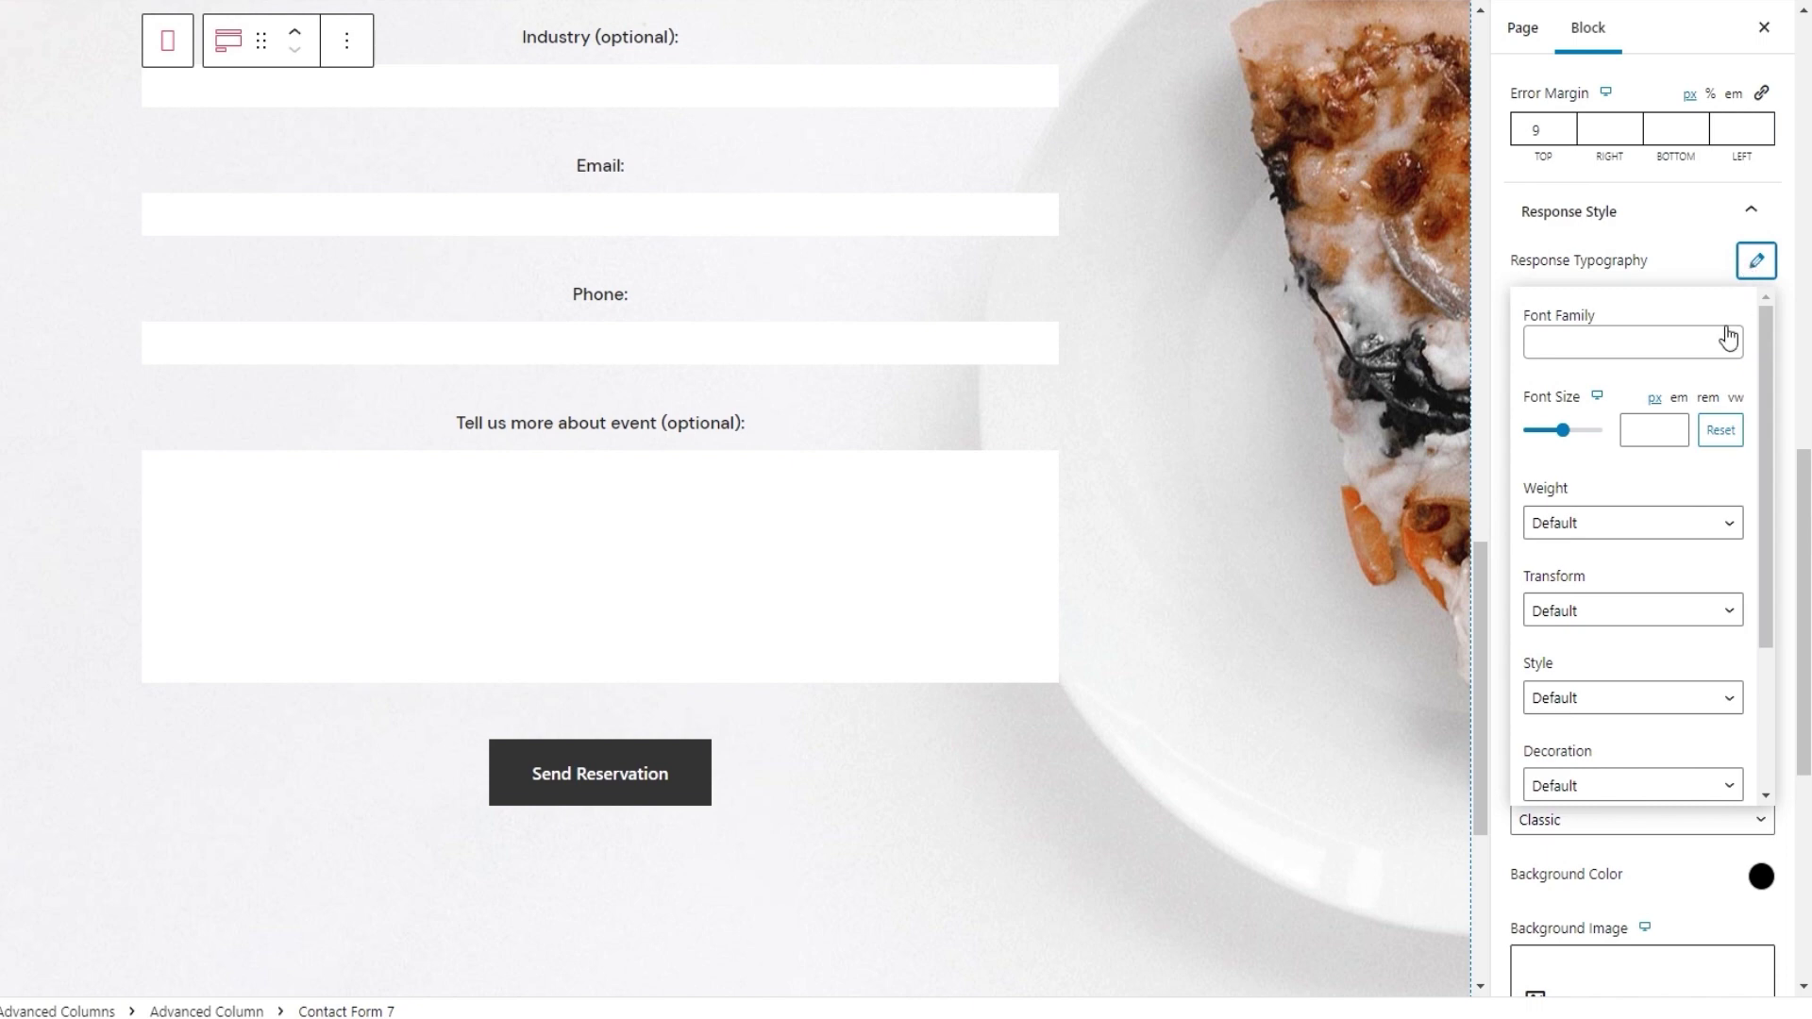
{"action": "left_click", "coordinate": [1646, 430]}
{"action": "type", "text": "17"}
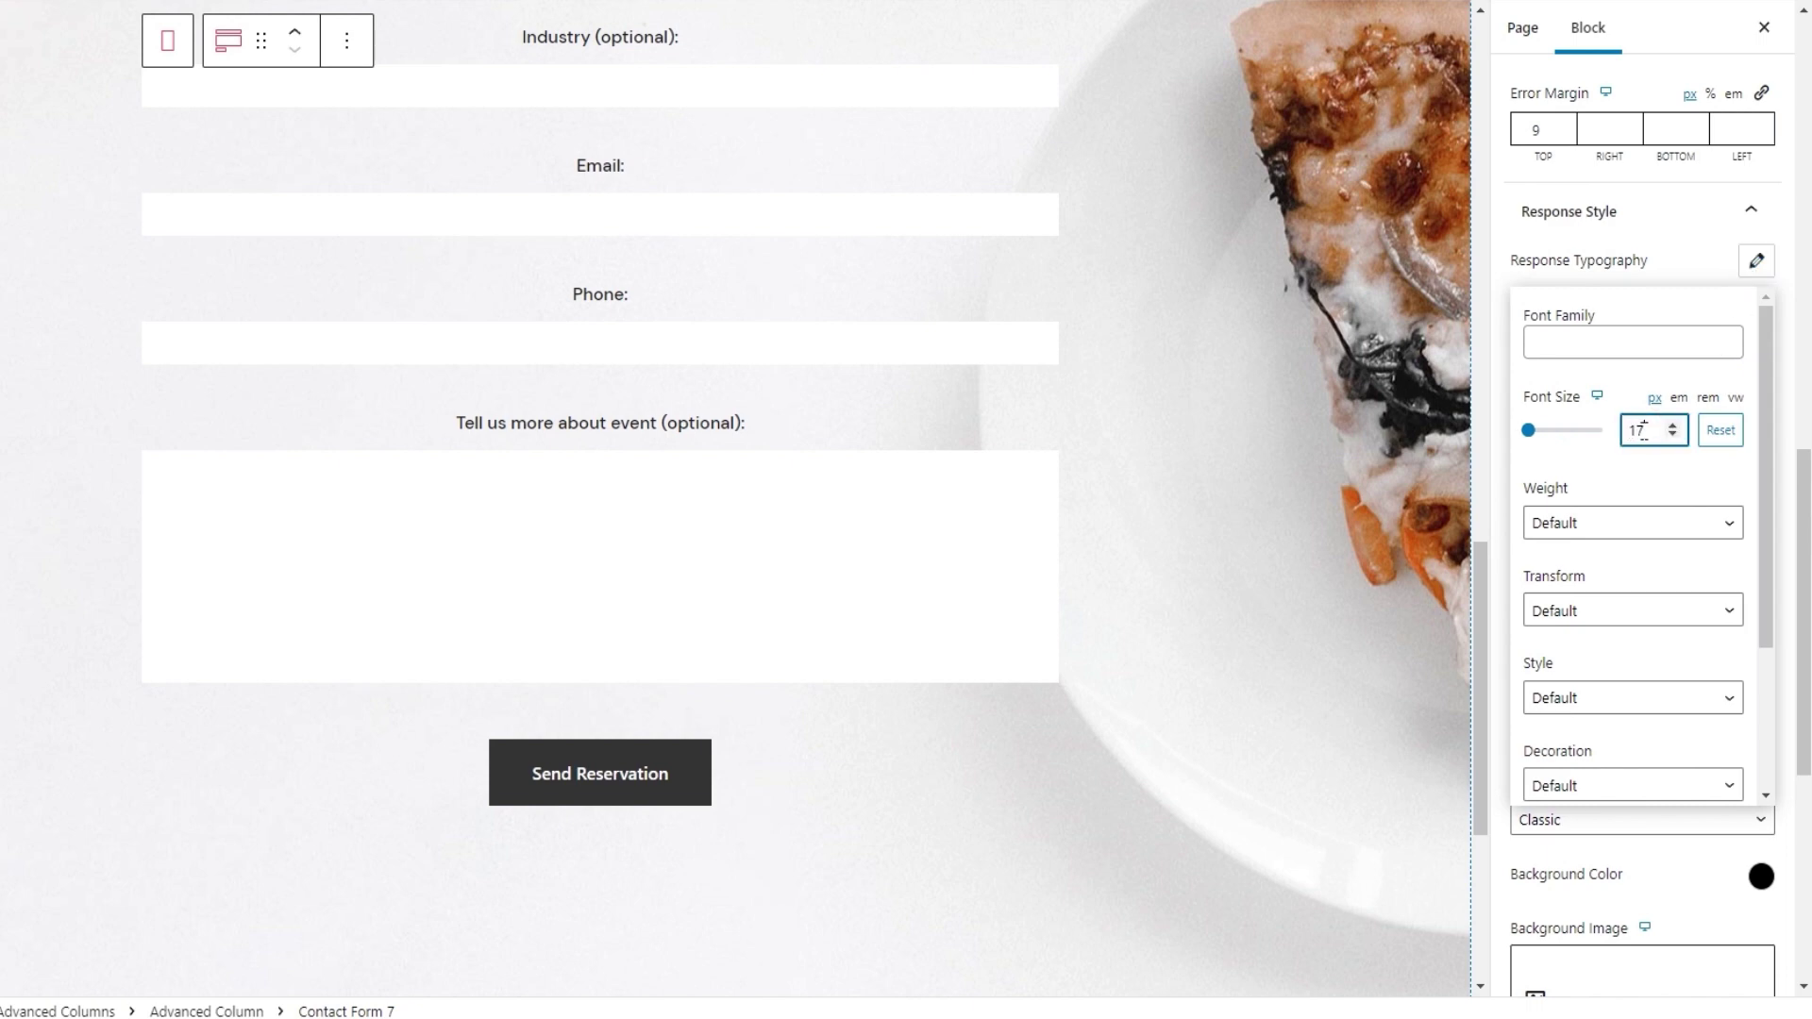
{"action": "scroll", "coordinate": [1610, 669], "scroll_direction": "down", "scroll_amount": 1}
{"action": "left_click", "coordinate": [1647, 660]}
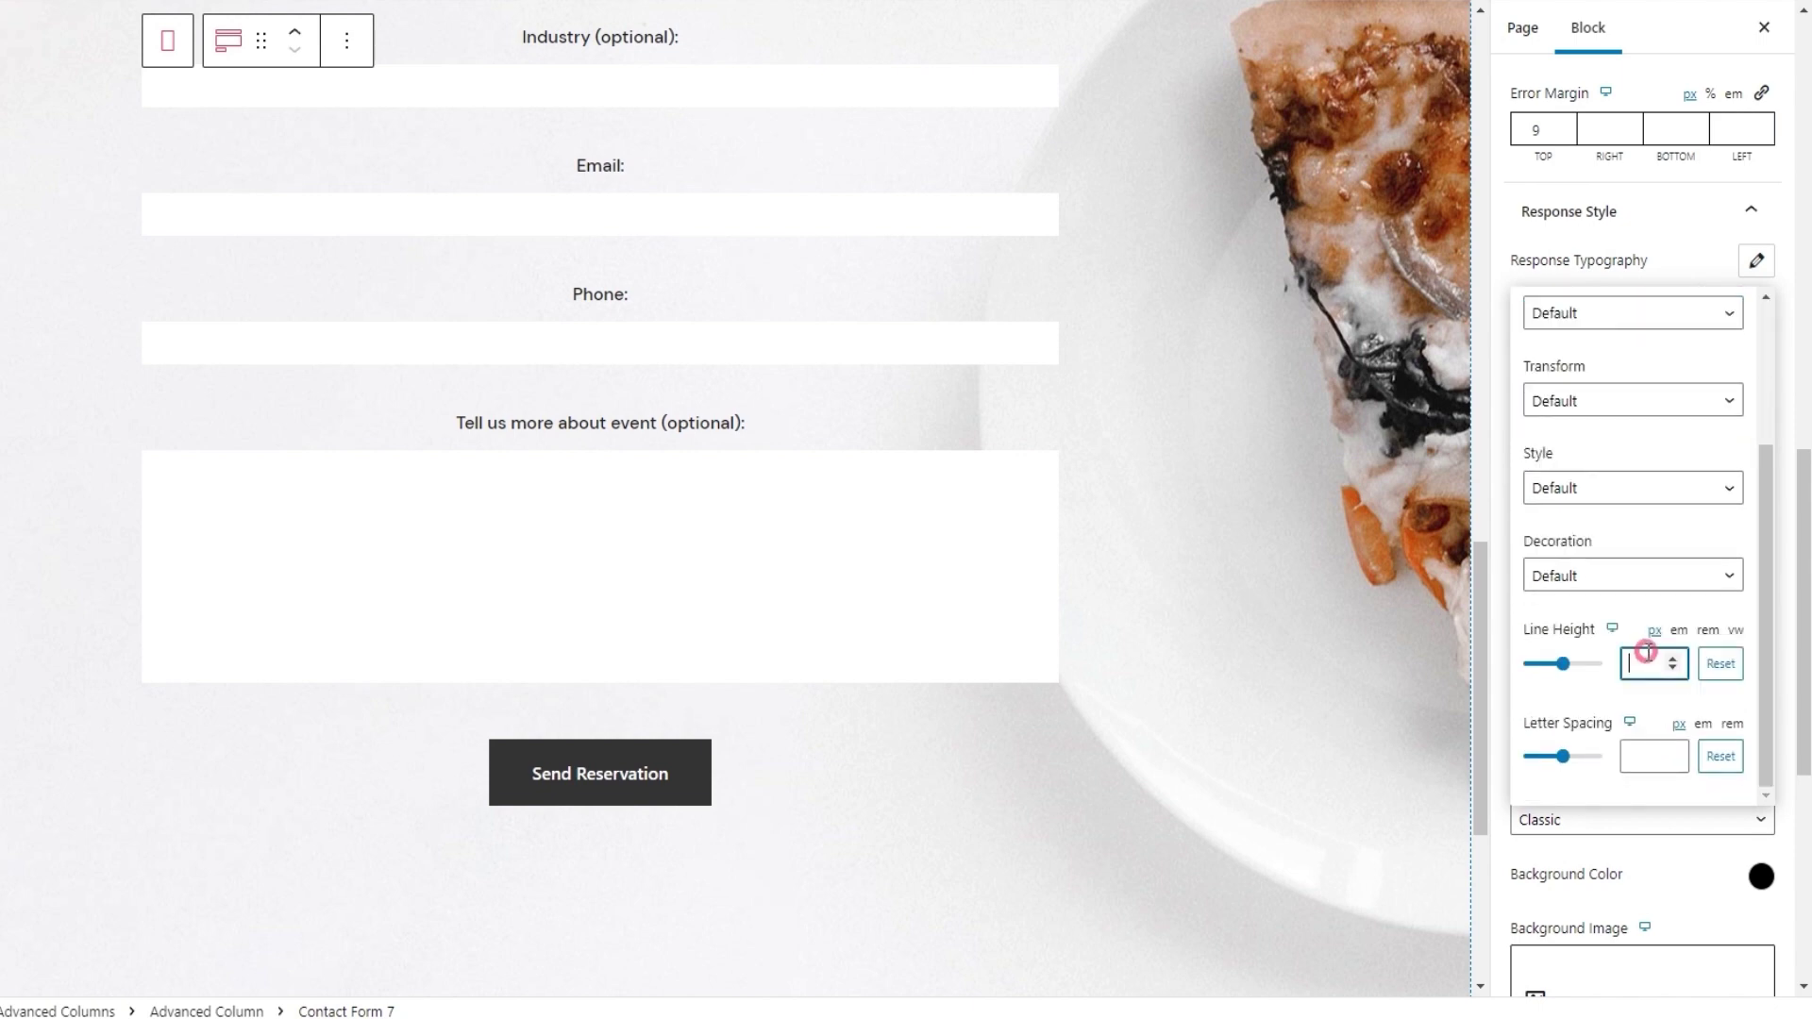
{"action": "type", "text": "26"}
{"action": "left_click", "coordinate": [1757, 264]}
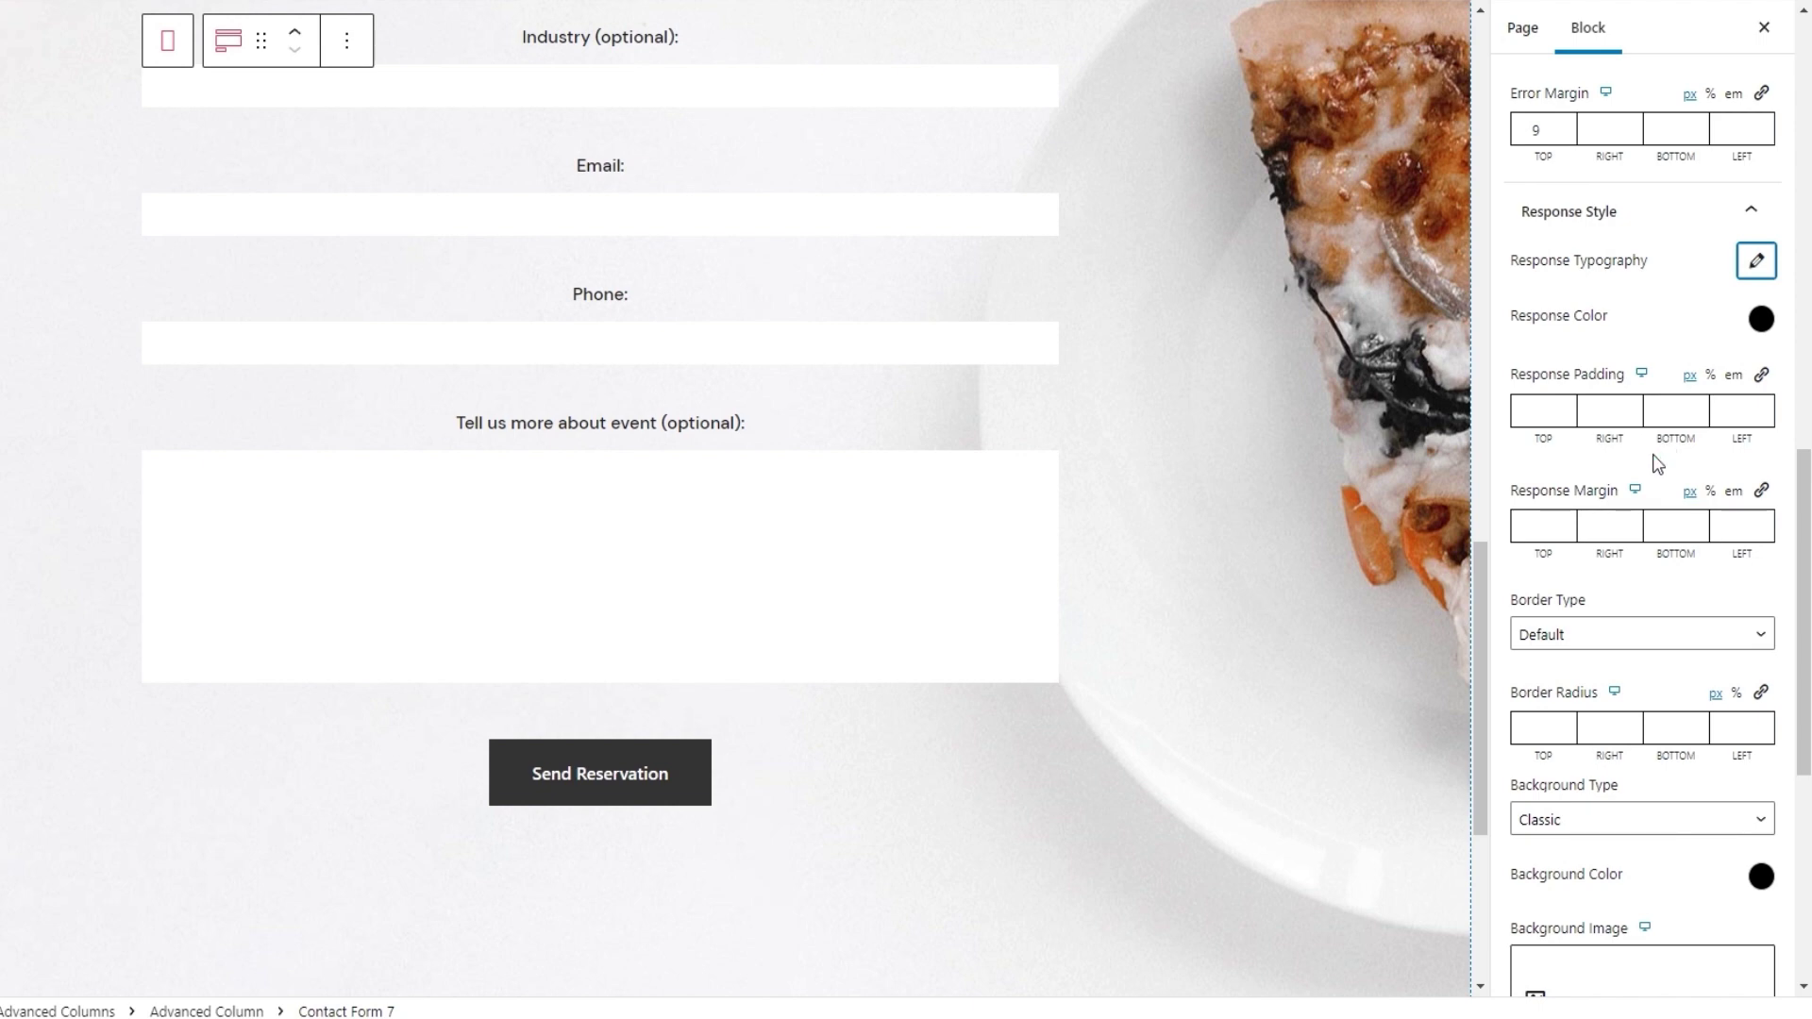
Enter response padding 16 top, 25 right, 19 bottom, 25 left, and response margin top 40
{"action": "left_click", "coordinate": [1561, 411]}
{"action": "type", "text": "16"}
{"action": "left_click", "coordinate": [1588, 411]}
{"action": "type", "text": "25"}
{"action": "left_click", "coordinate": [1659, 406]}
{"action": "type", "text": "19"}
{"action": "left_click", "coordinate": [1728, 404]}
{"action": "type", "text": "25"}
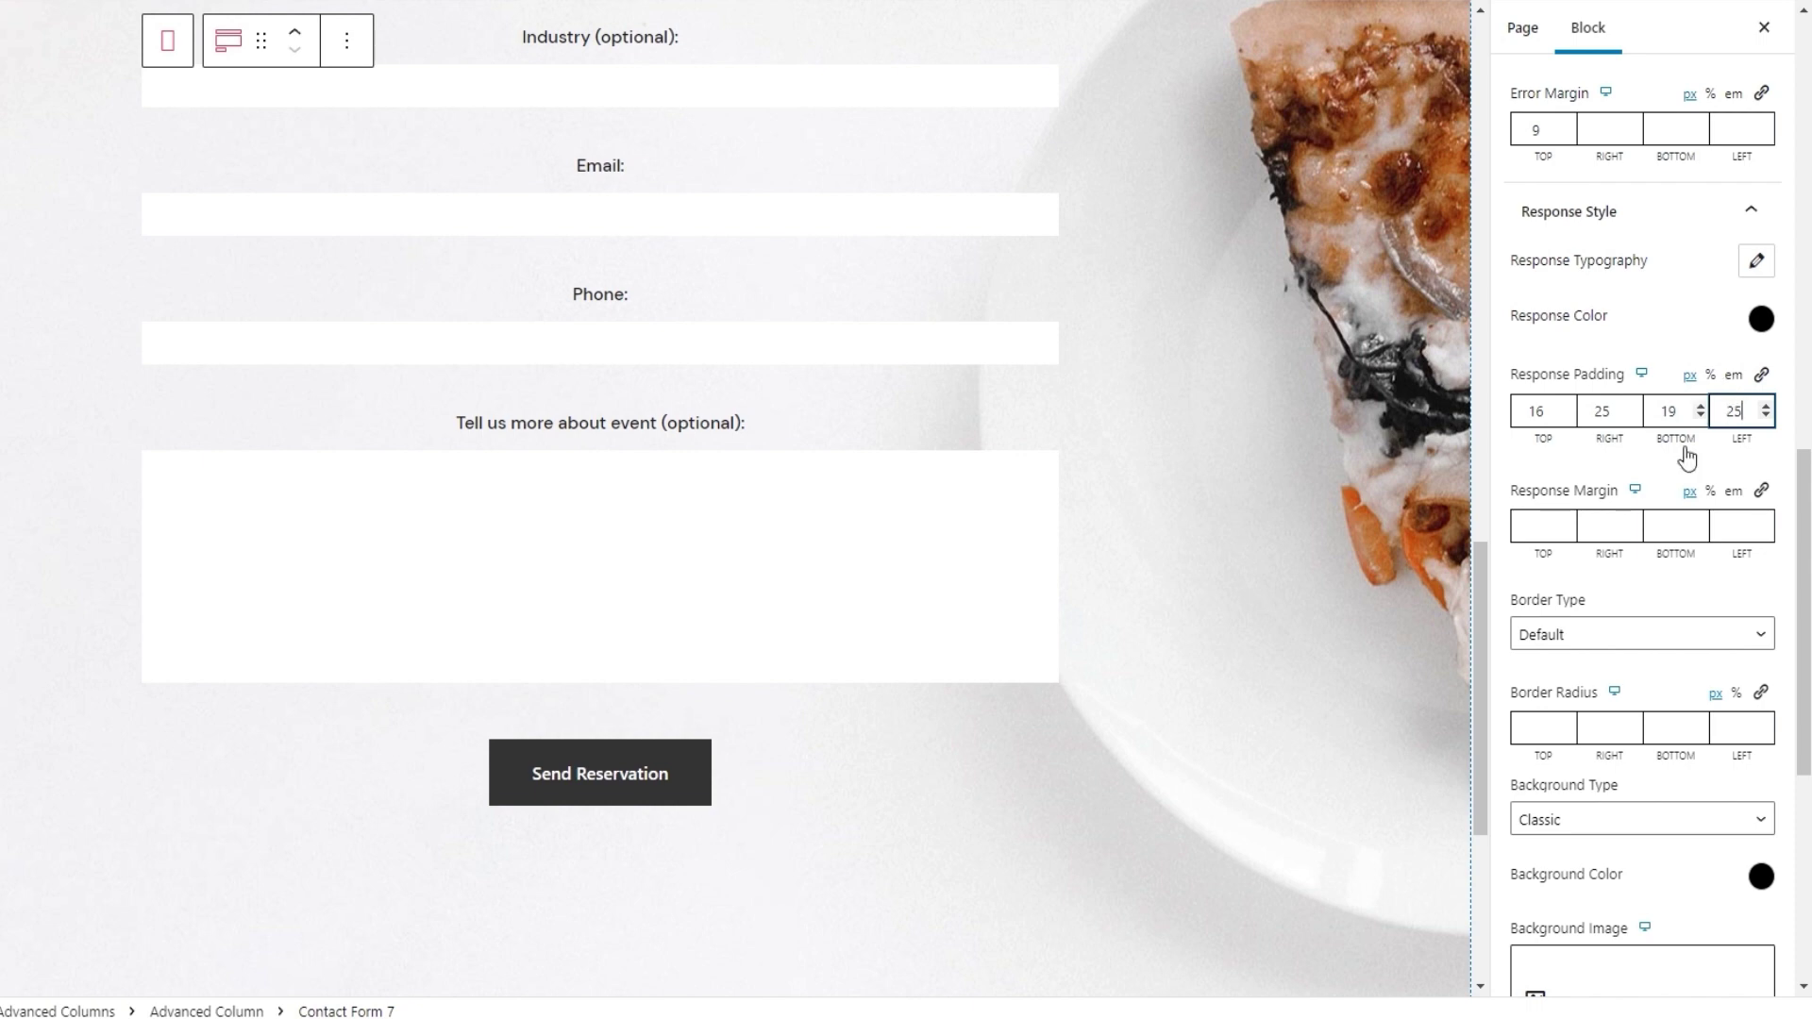
{"action": "left_click", "coordinate": [1538, 522]}
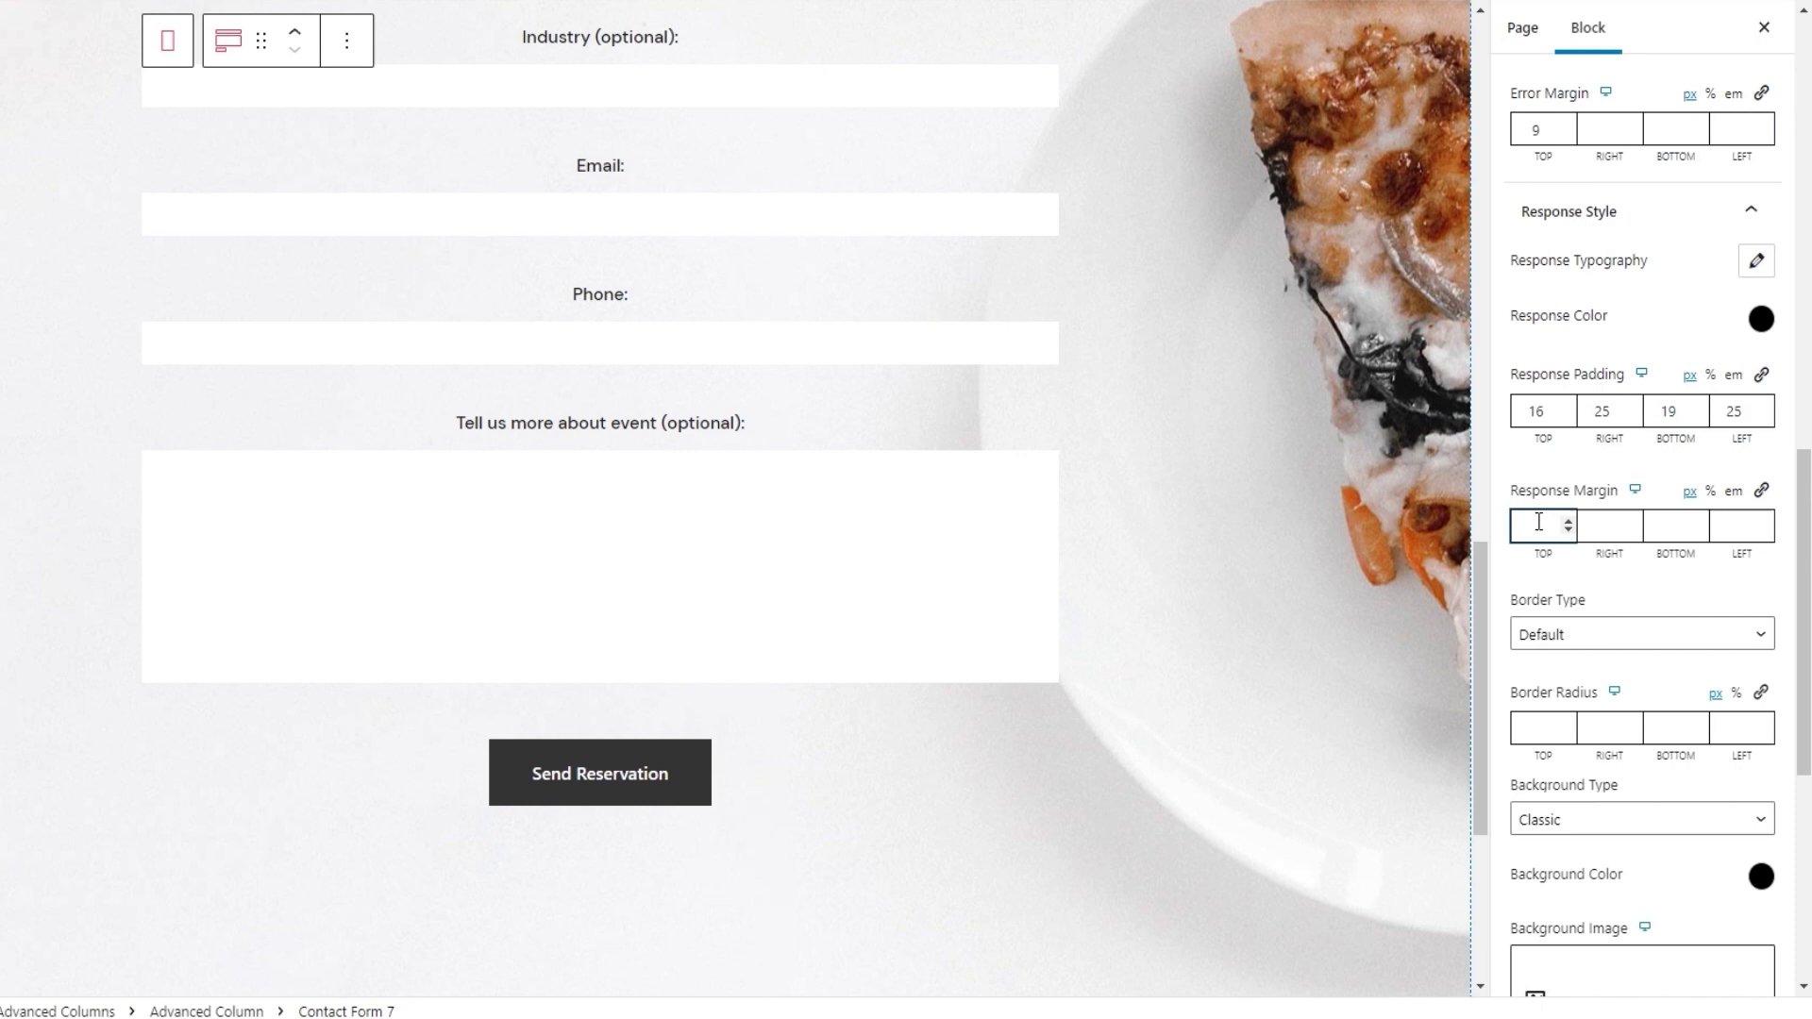
{"action": "type", "text": "40"}
Set the response Border Type to Solid with a single border width of 1 for every side
{"action": "left_click", "coordinate": [1656, 634]}
{"action": "left_click", "coordinate": [1604, 738]}
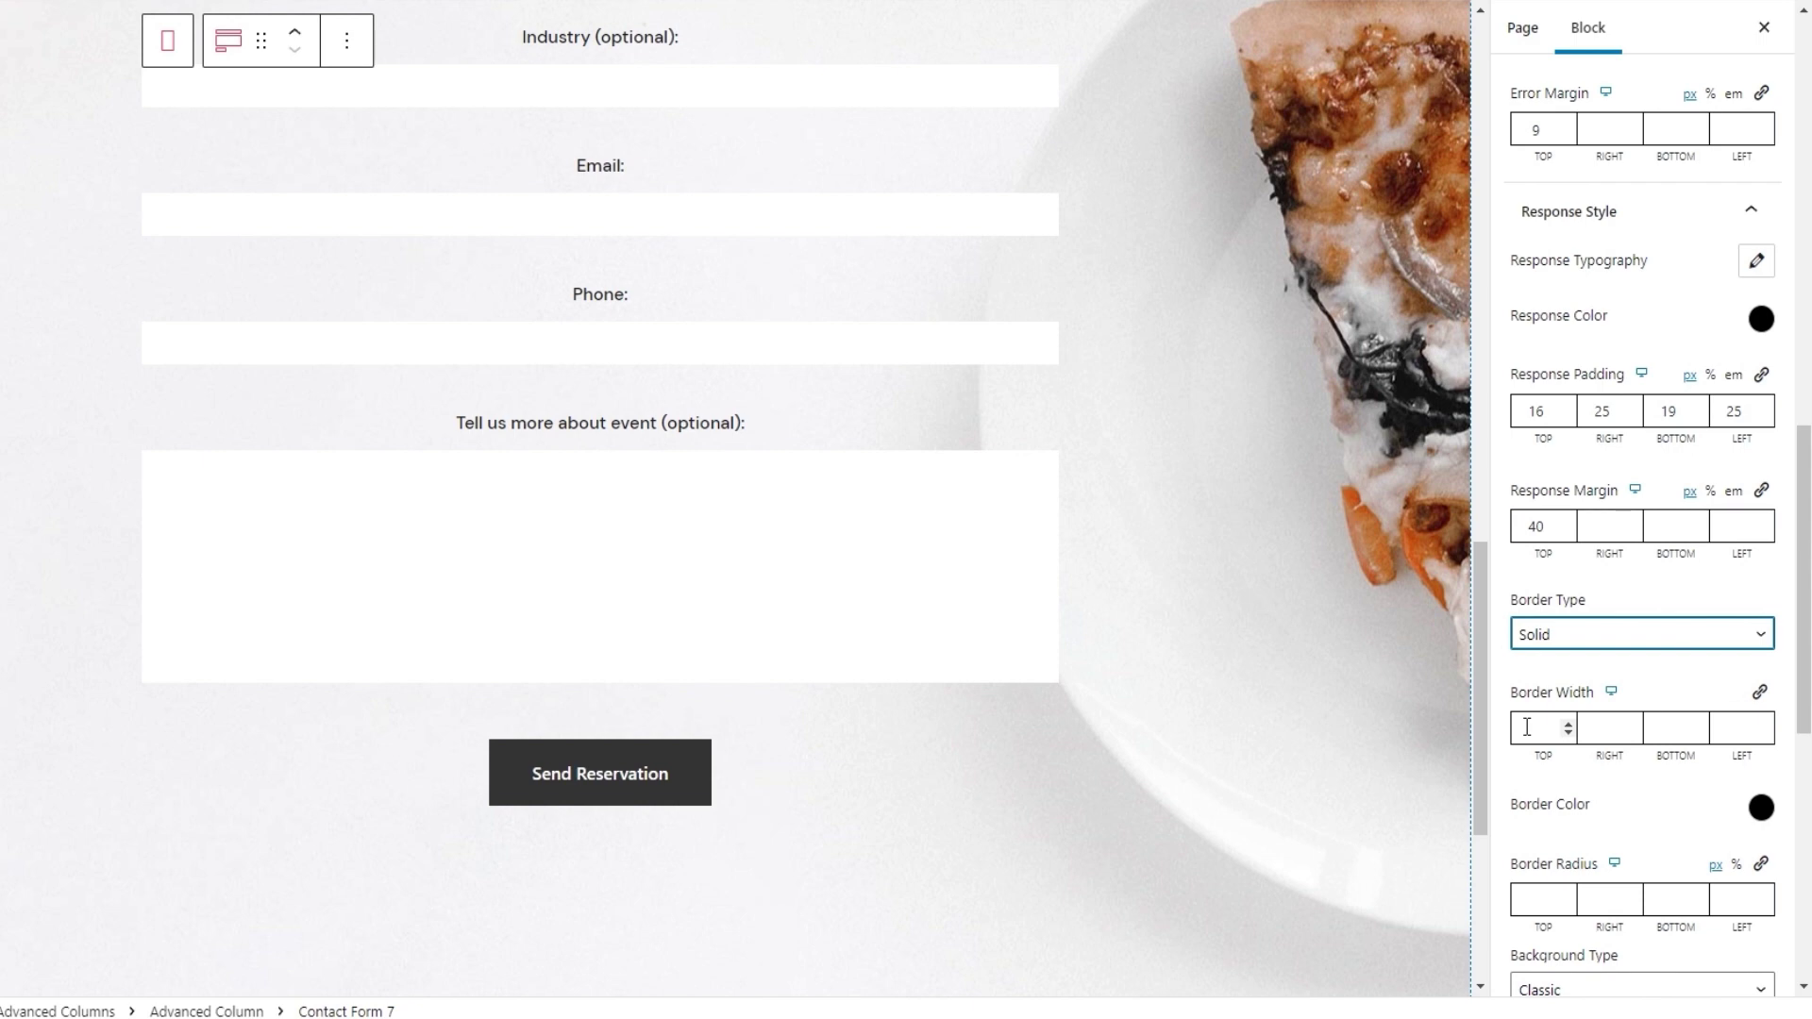
{"action": "left_click", "coordinate": [1760, 693]}
{"action": "left_click", "coordinate": [1661, 727]}
{"action": "type", "text": "1"}
{"action": "left_click", "coordinate": [1654, 755]}
{"action": "left_click_drag", "start_coordinate": [1803, 703], "coordinate": [1807, 774]}
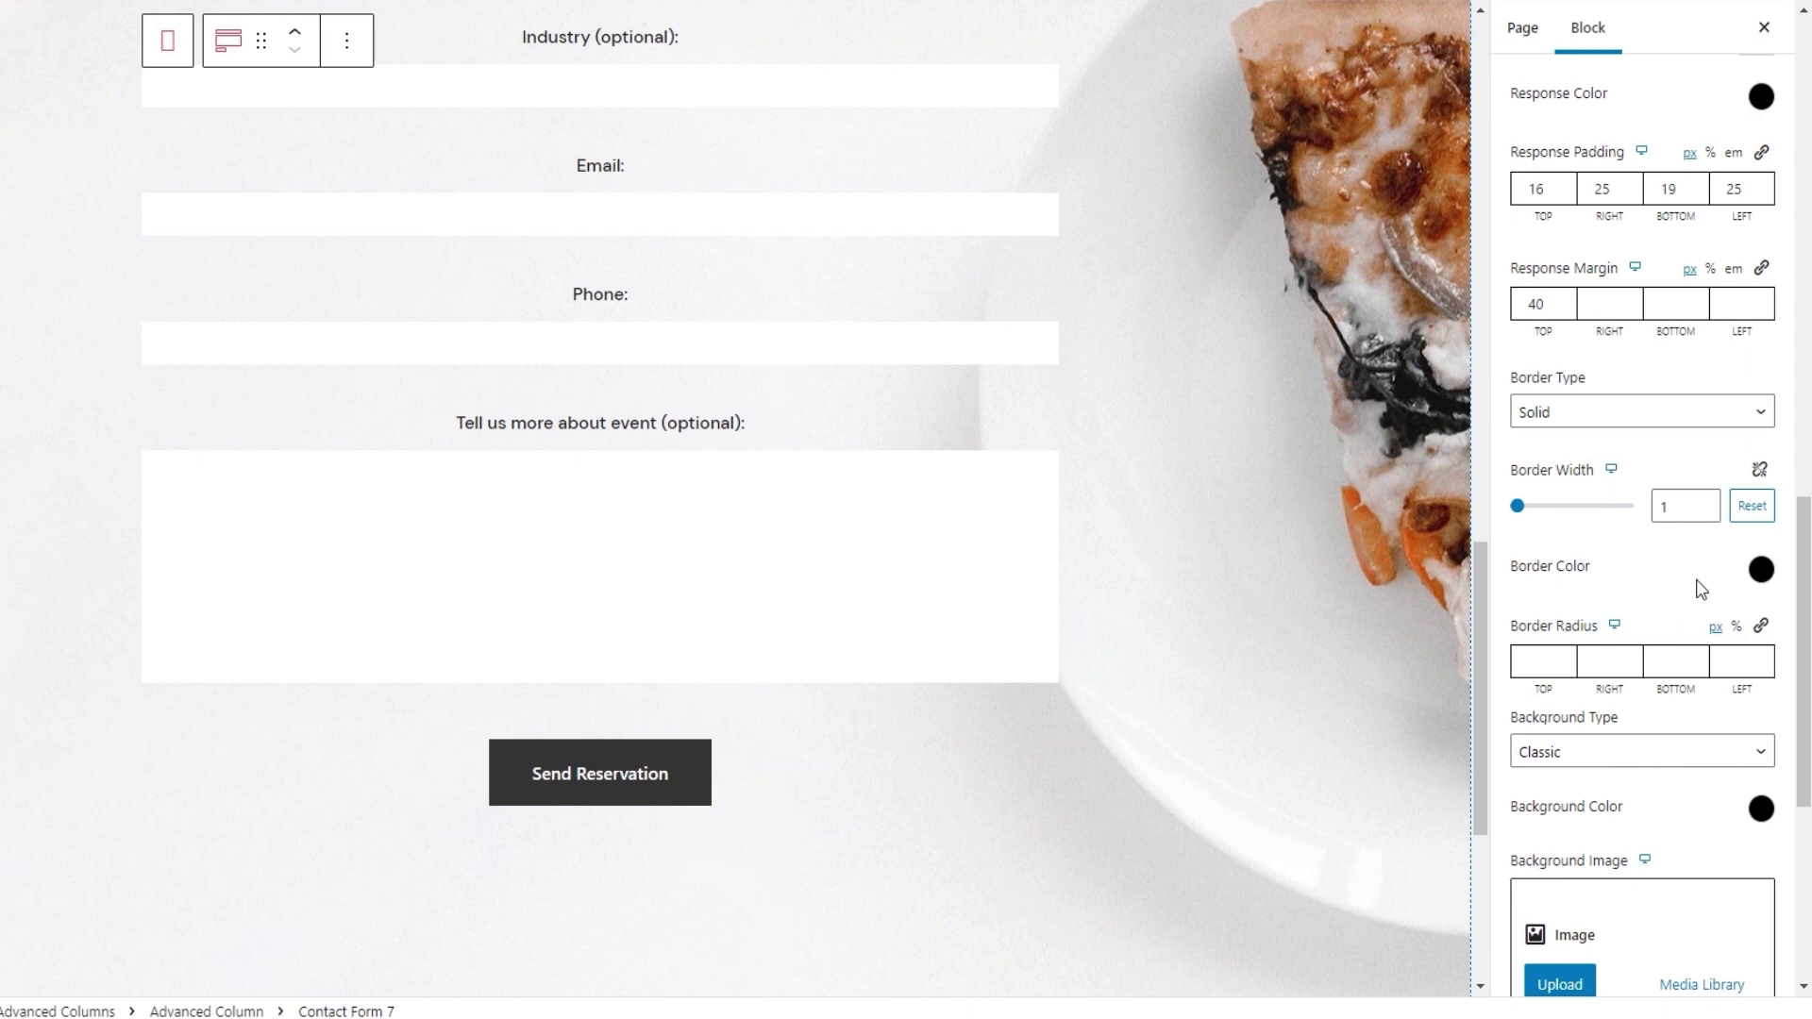
{"action": "scroll", "coordinate": [1799, 590], "scroll_direction": "down", "scroll_amount": 1}
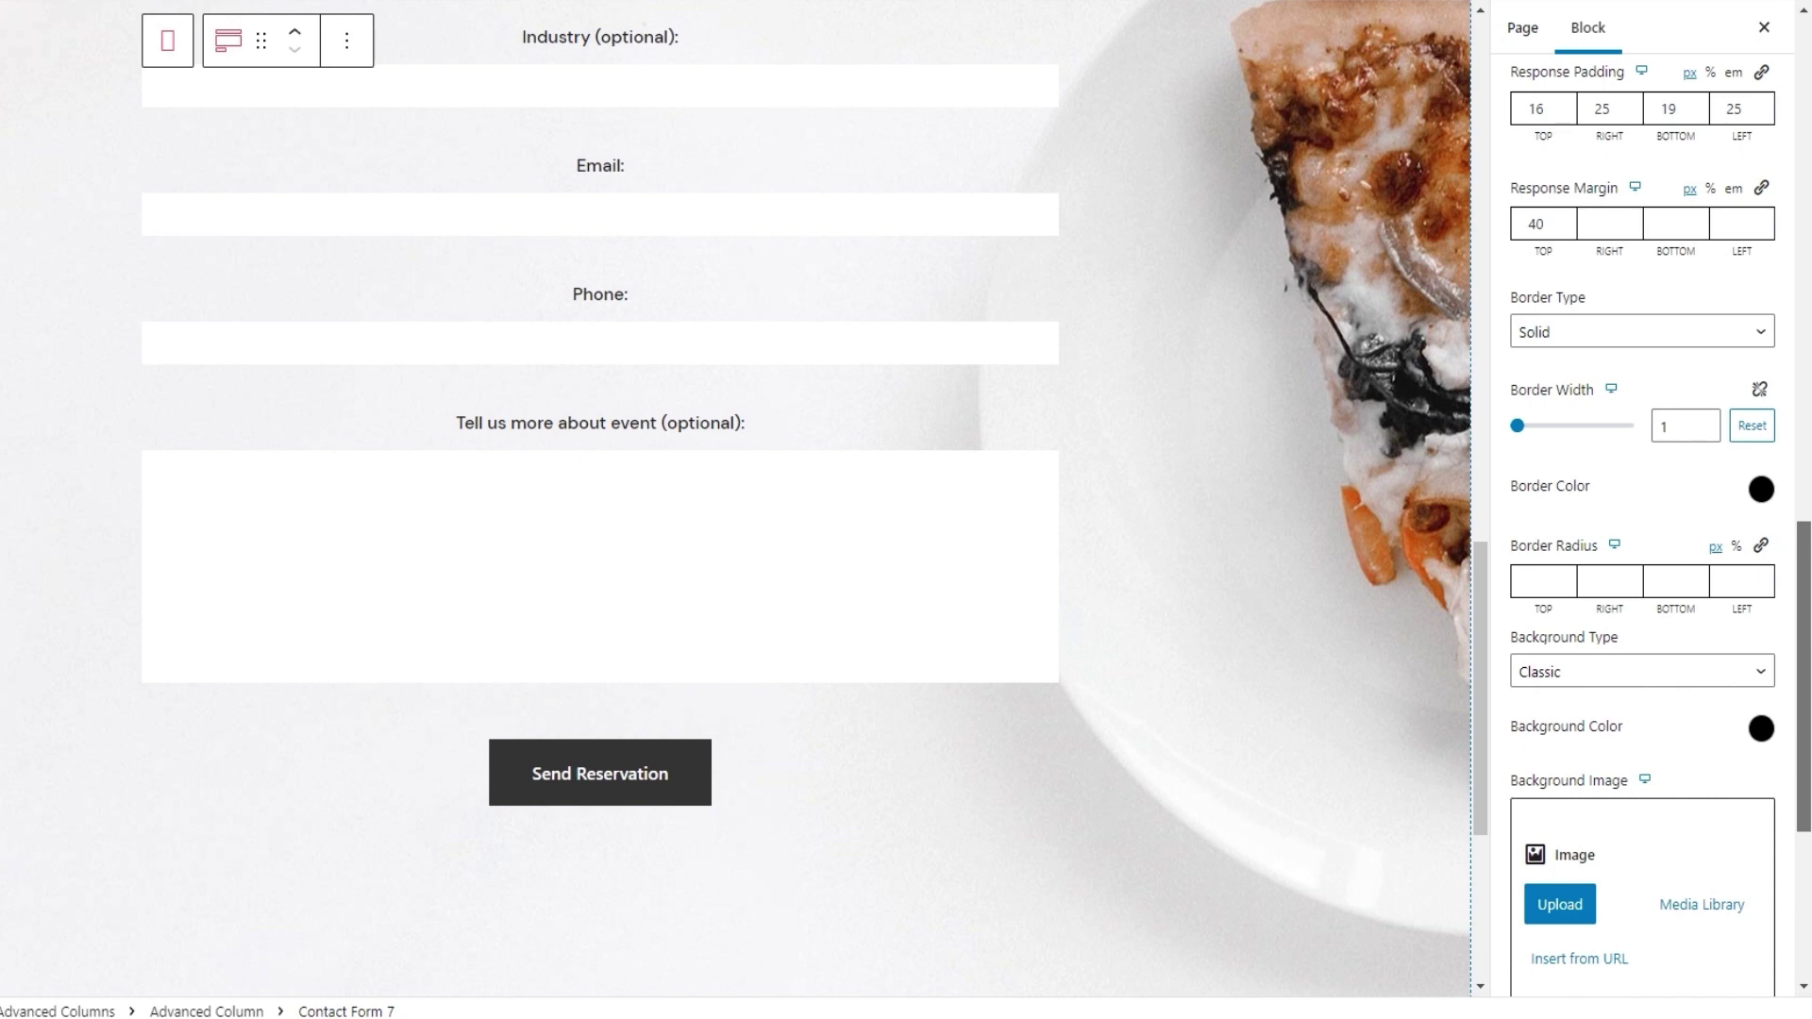
{"action": "scroll", "coordinate": [1642, 527], "scroll_direction": "down", "scroll_amount": 1}
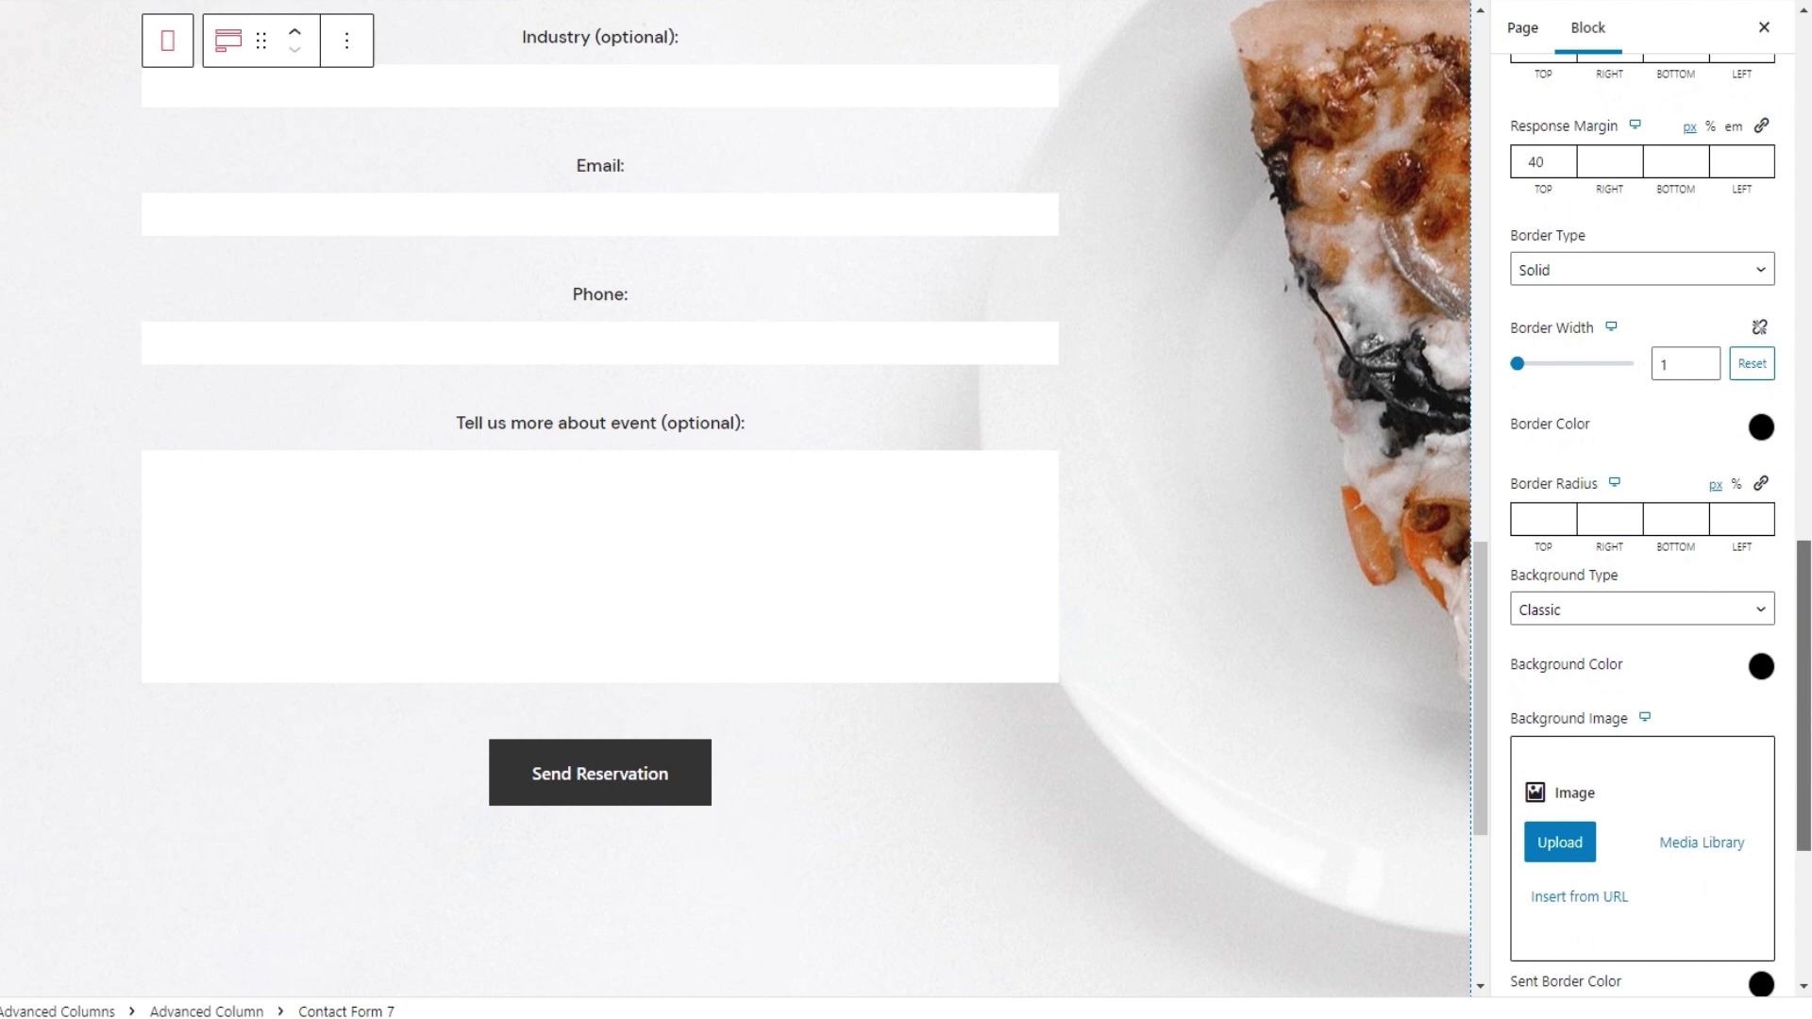
{"action": "scroll", "coordinate": [1642, 524], "scroll_direction": "down", "scroll_amount": 1}
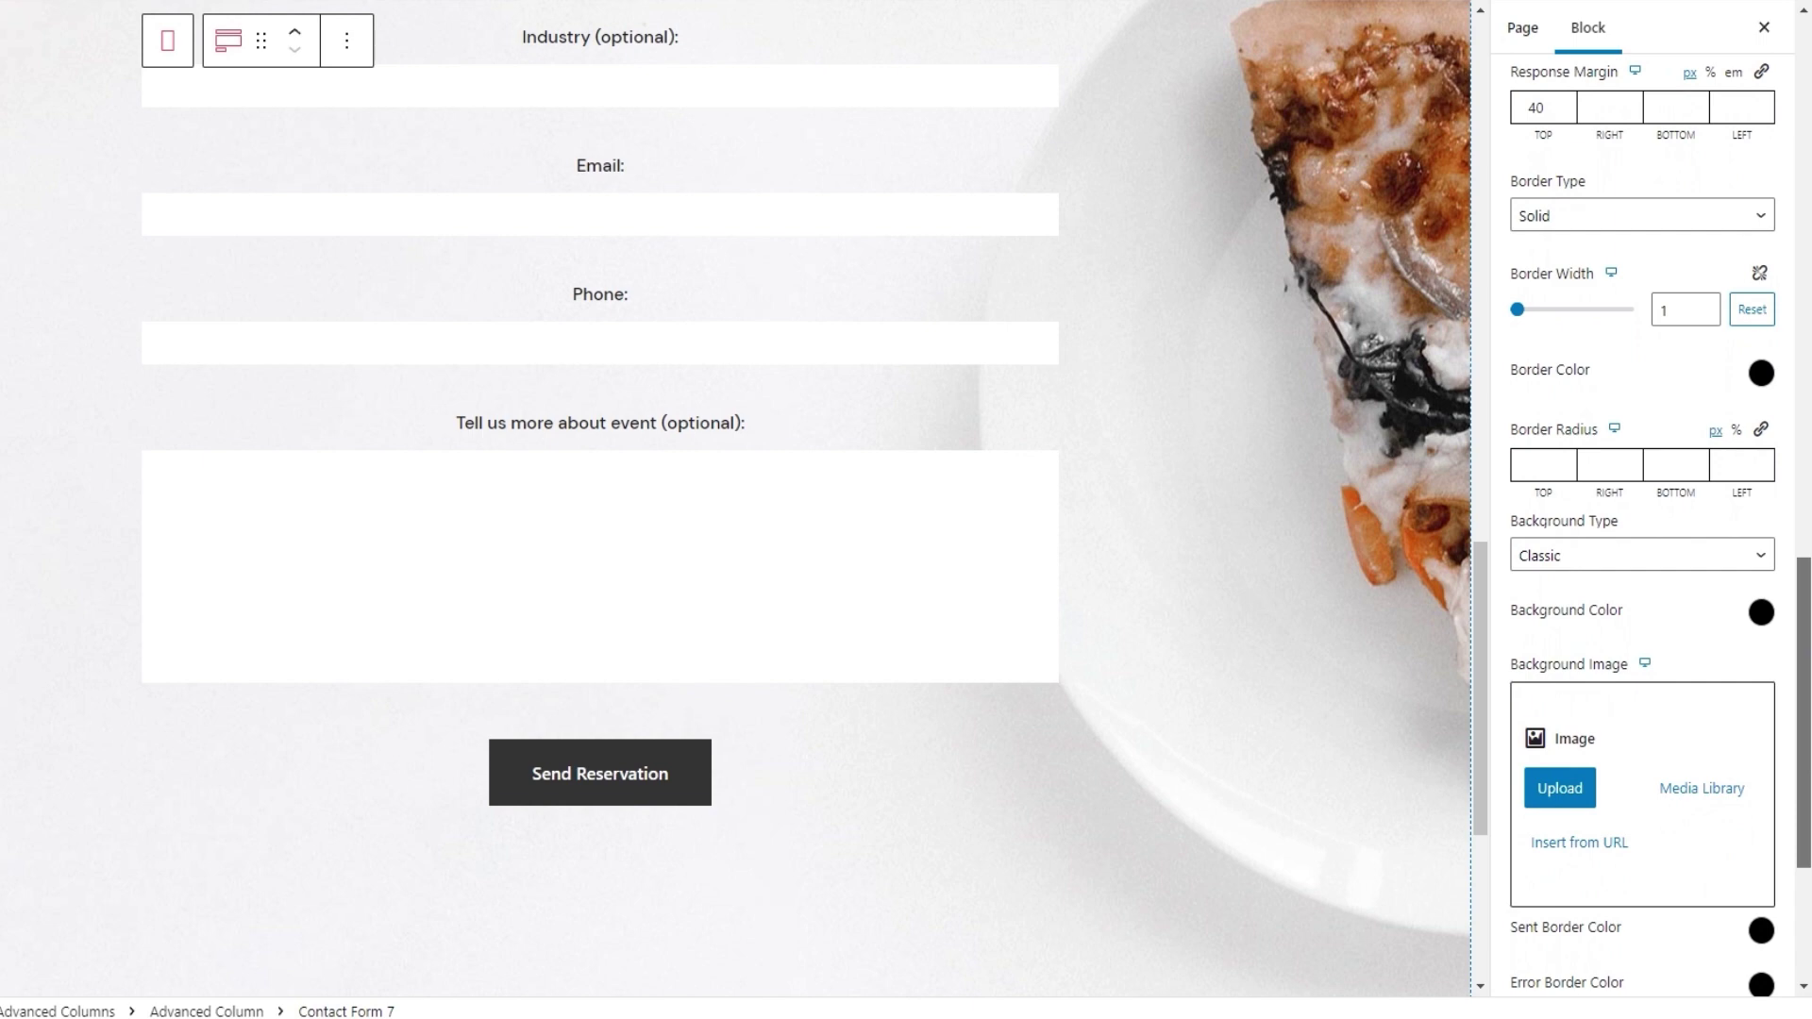
{"action": "scroll", "coordinate": [1642, 524], "scroll_direction": "down", "scroll_amount": 3}
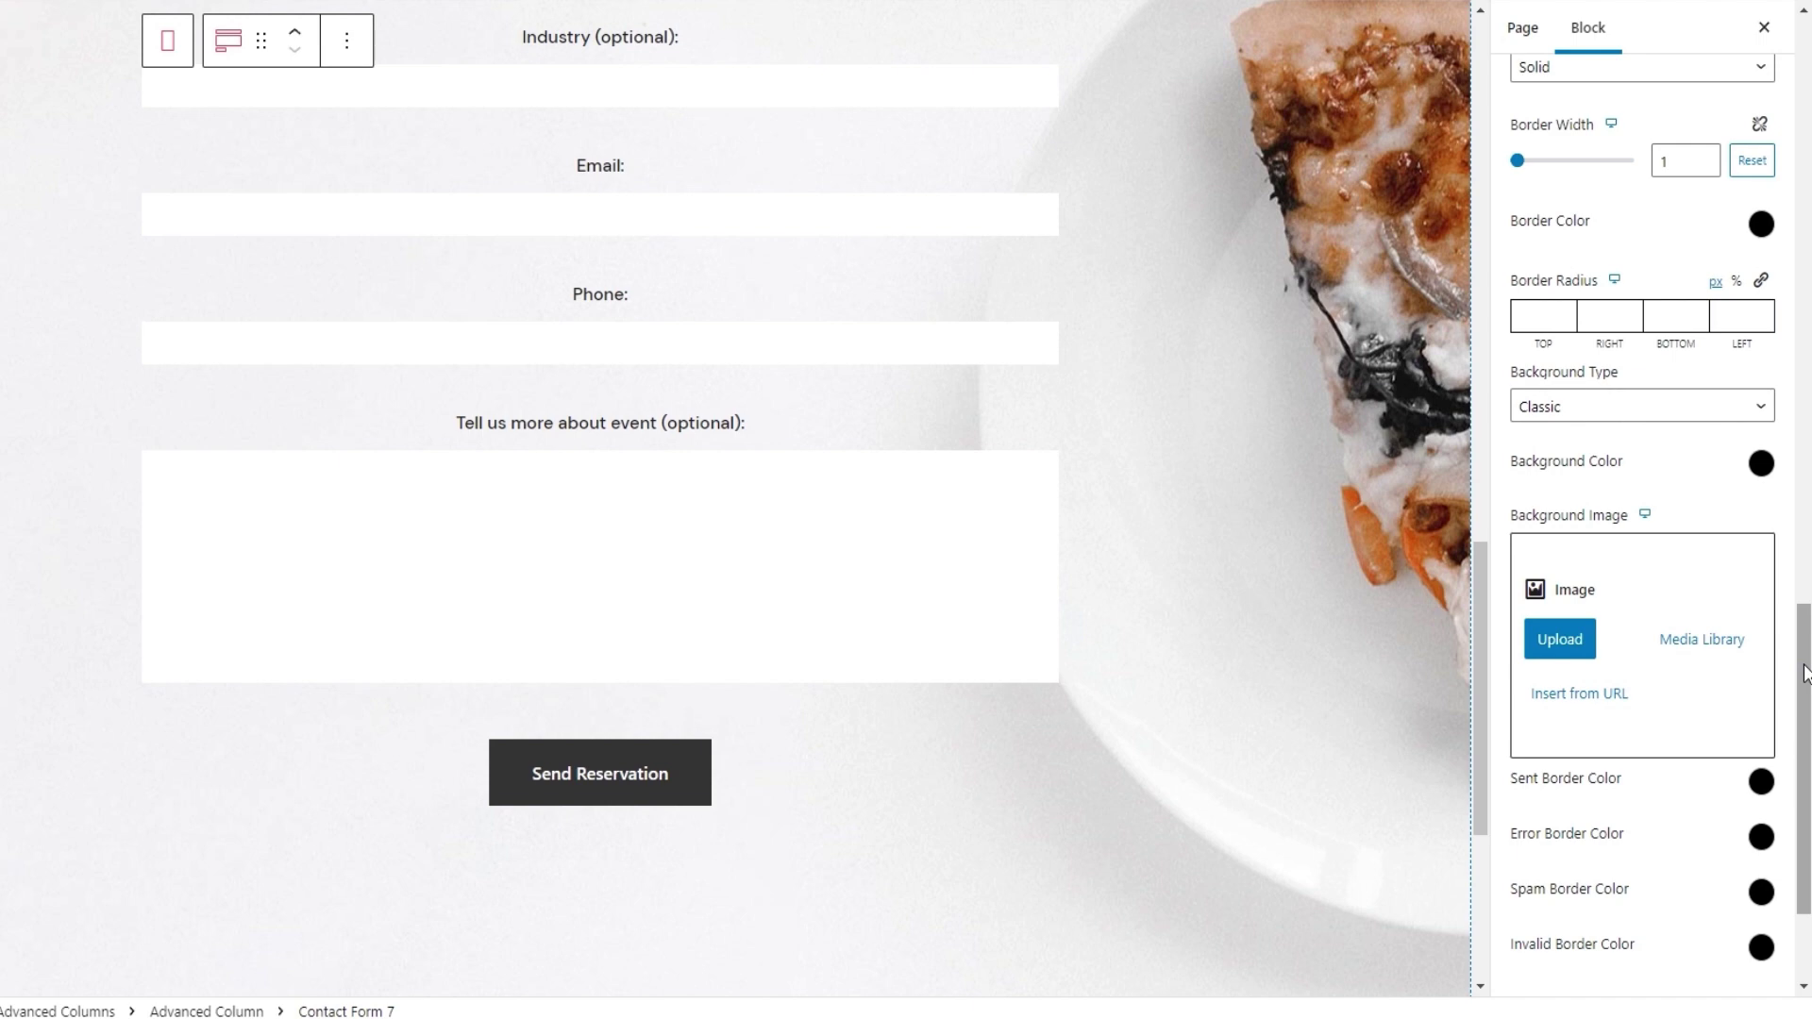
{"action": "left_click_drag", "start_coordinate": [1804, 672], "coordinate": [1806, 692]}
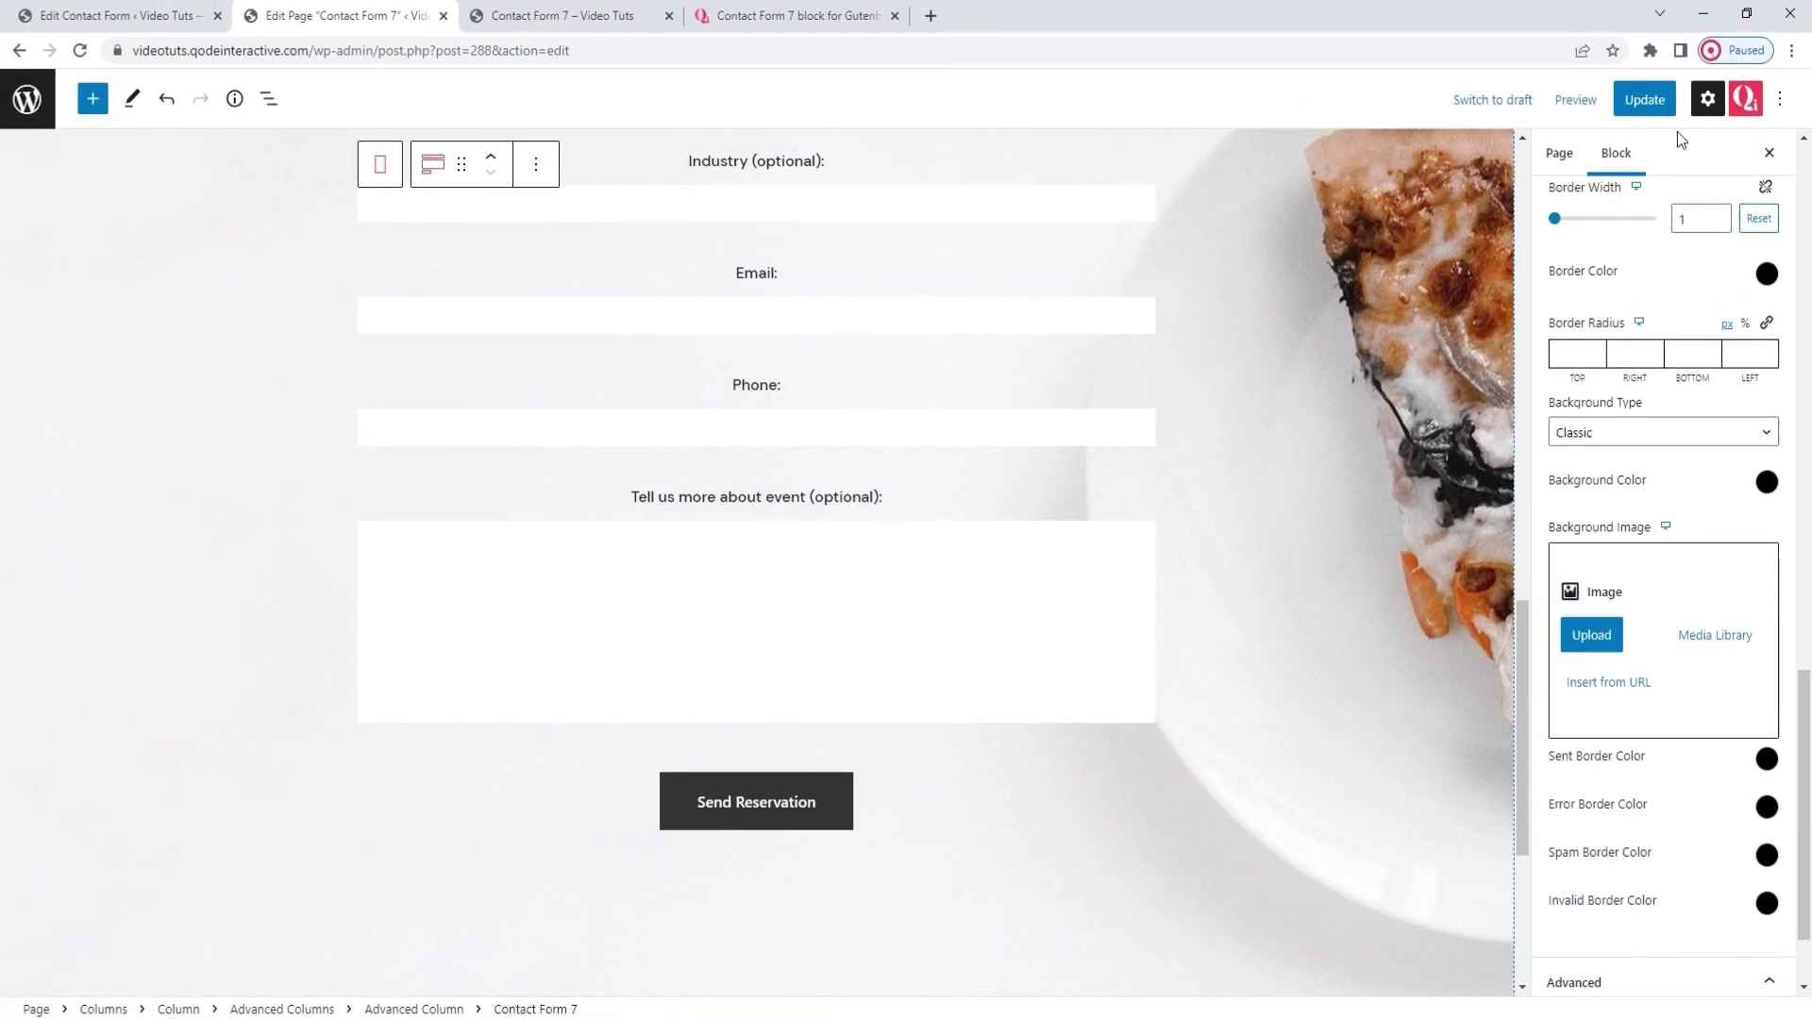
Update the page and reload the front-end preview to load the new styles
{"action": "left_click", "coordinate": [1656, 102]}
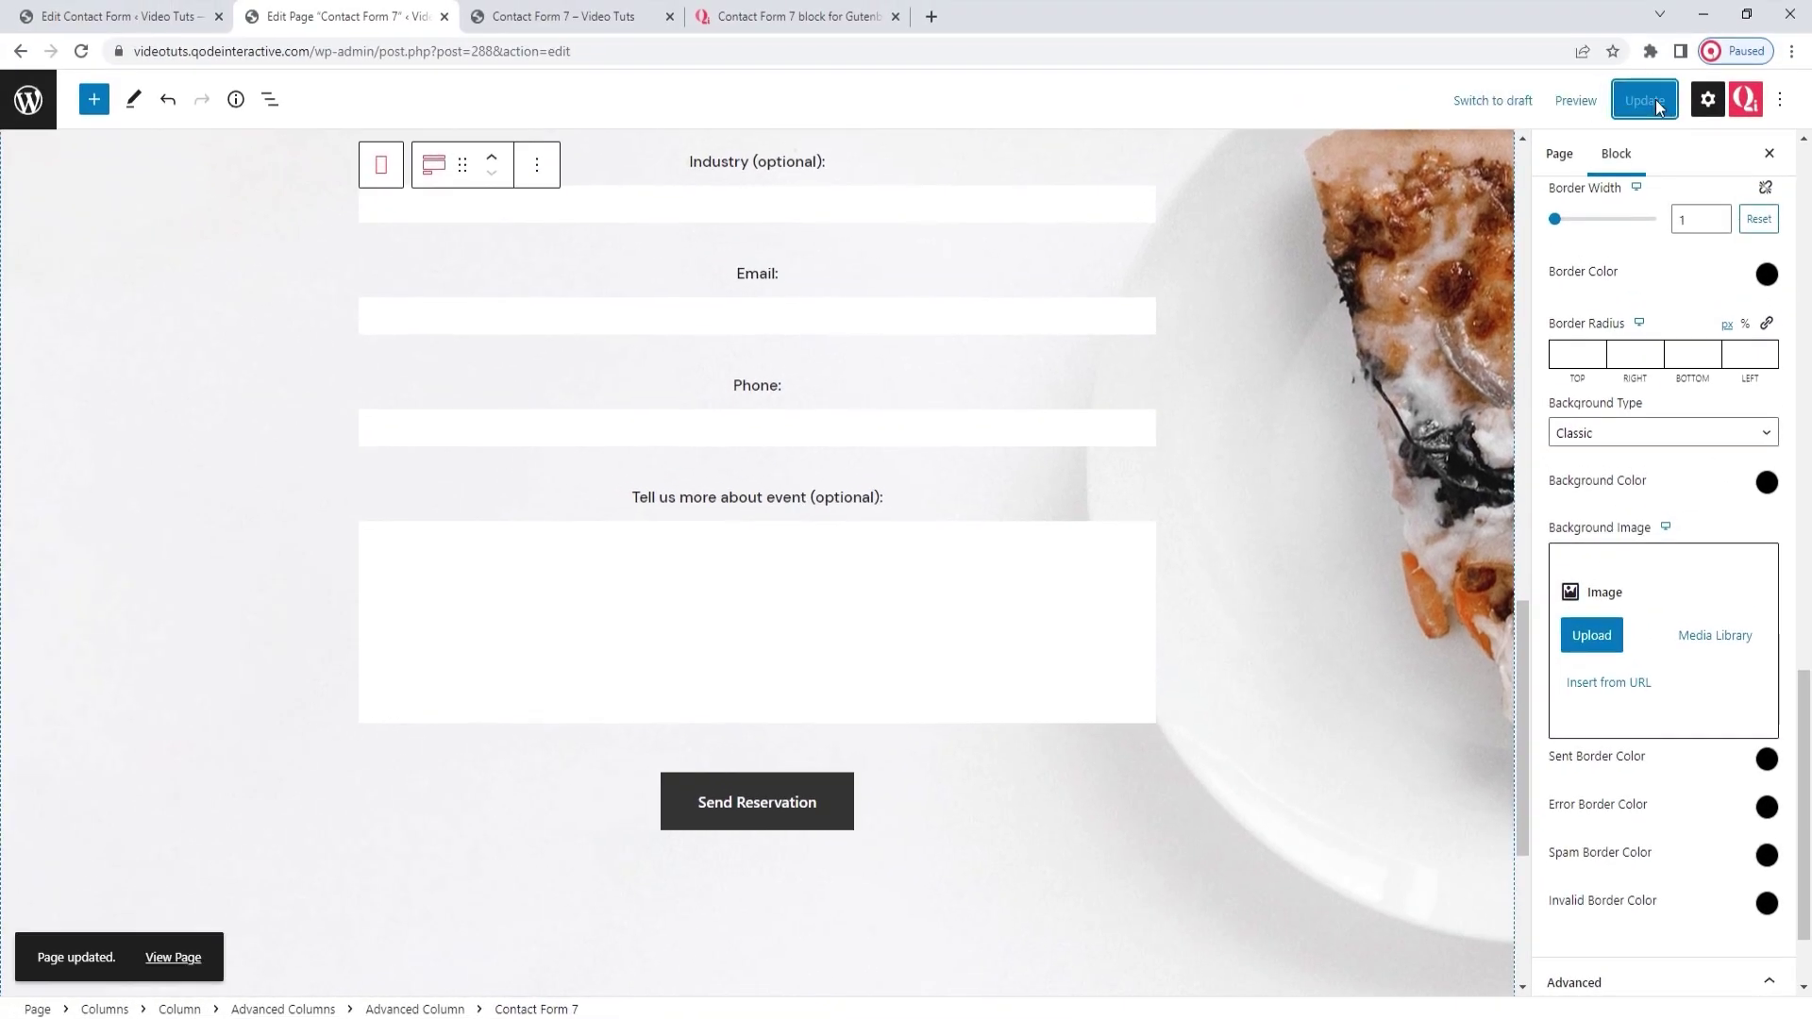
{"action": "left_click", "coordinate": [623, 18]}
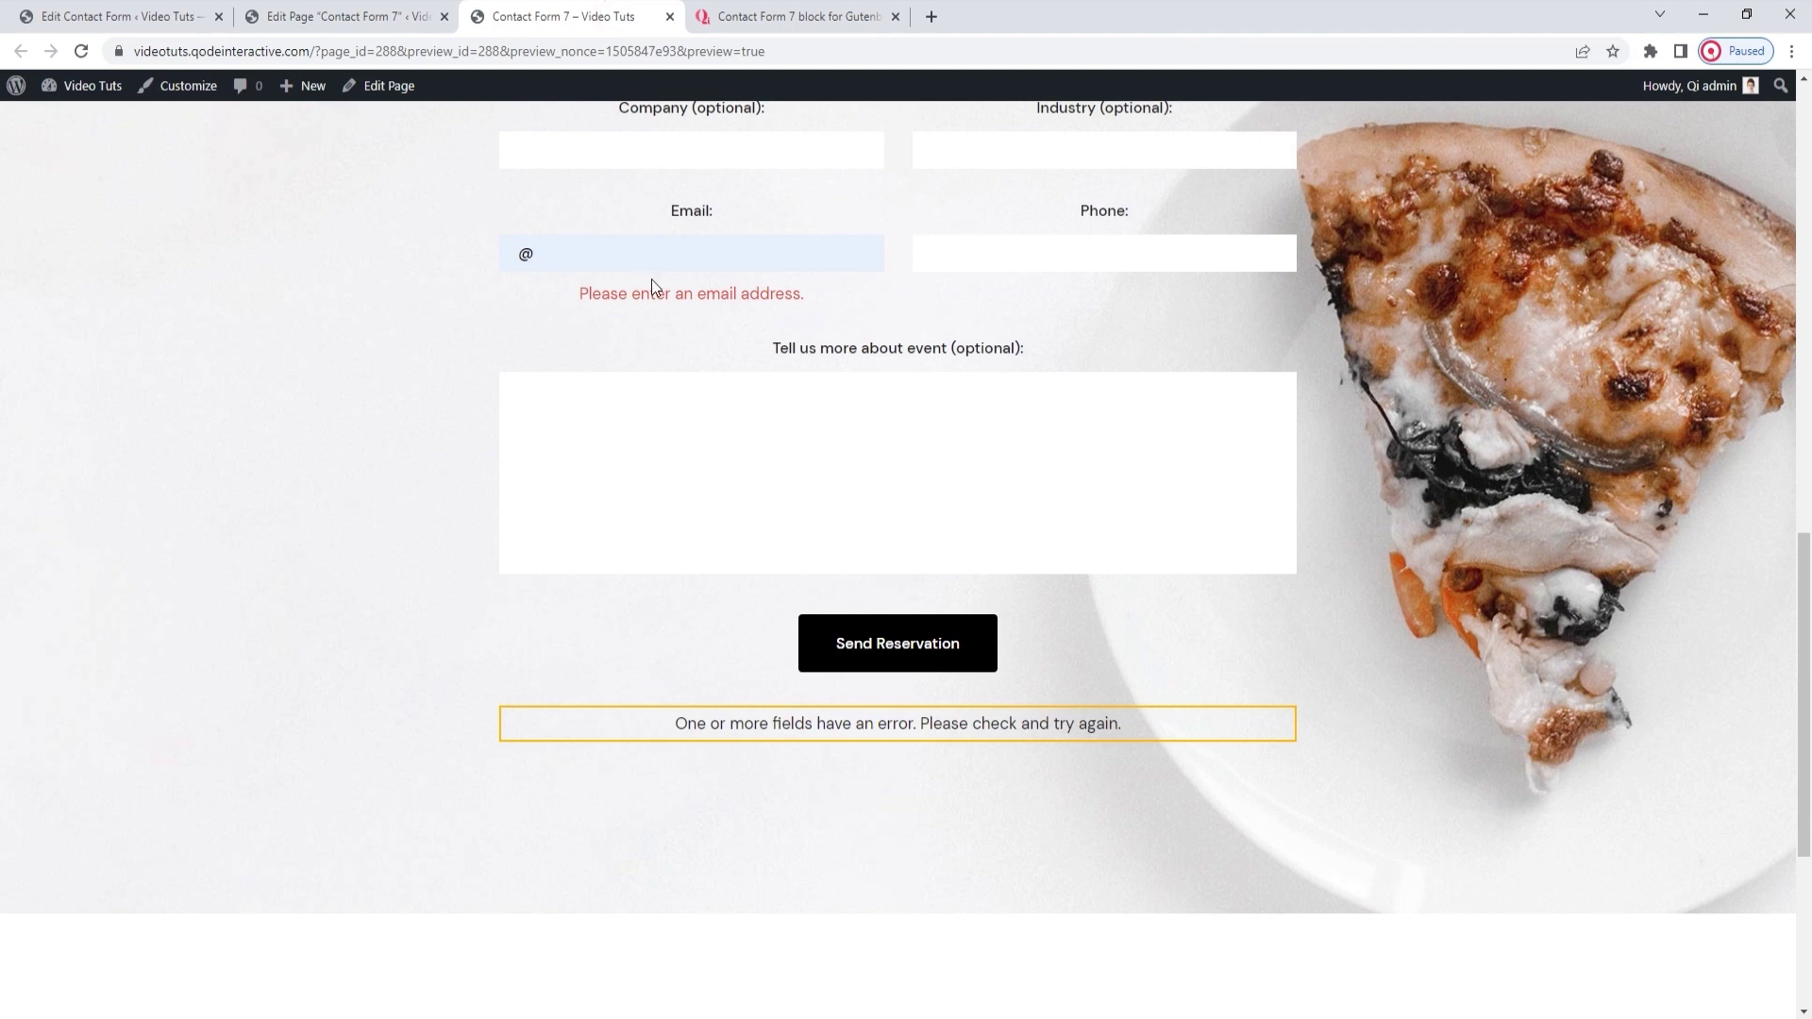
{"action": "left_click", "coordinate": [81, 51]}
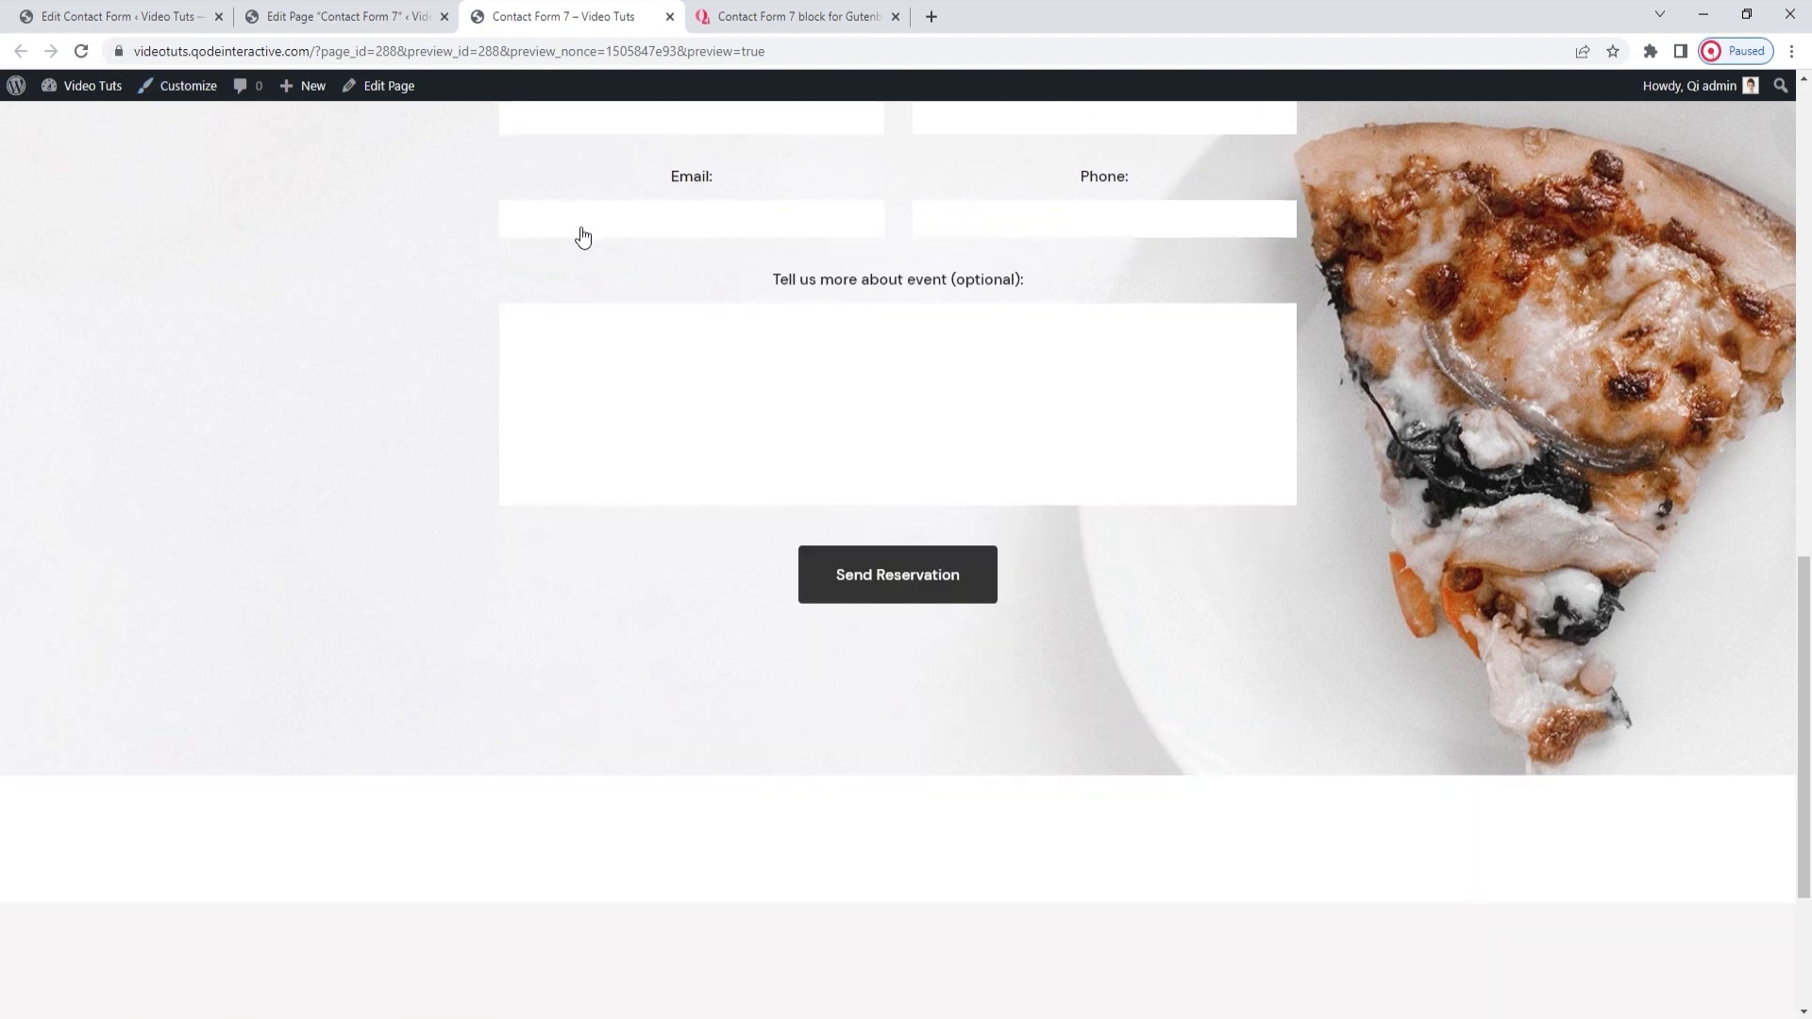
Submit the preview form with '@' as Email to see the bordered error, then return to the editor
{"action": "left_click", "coordinate": [583, 237]}
{"action": "left_click", "coordinate": [606, 268]}
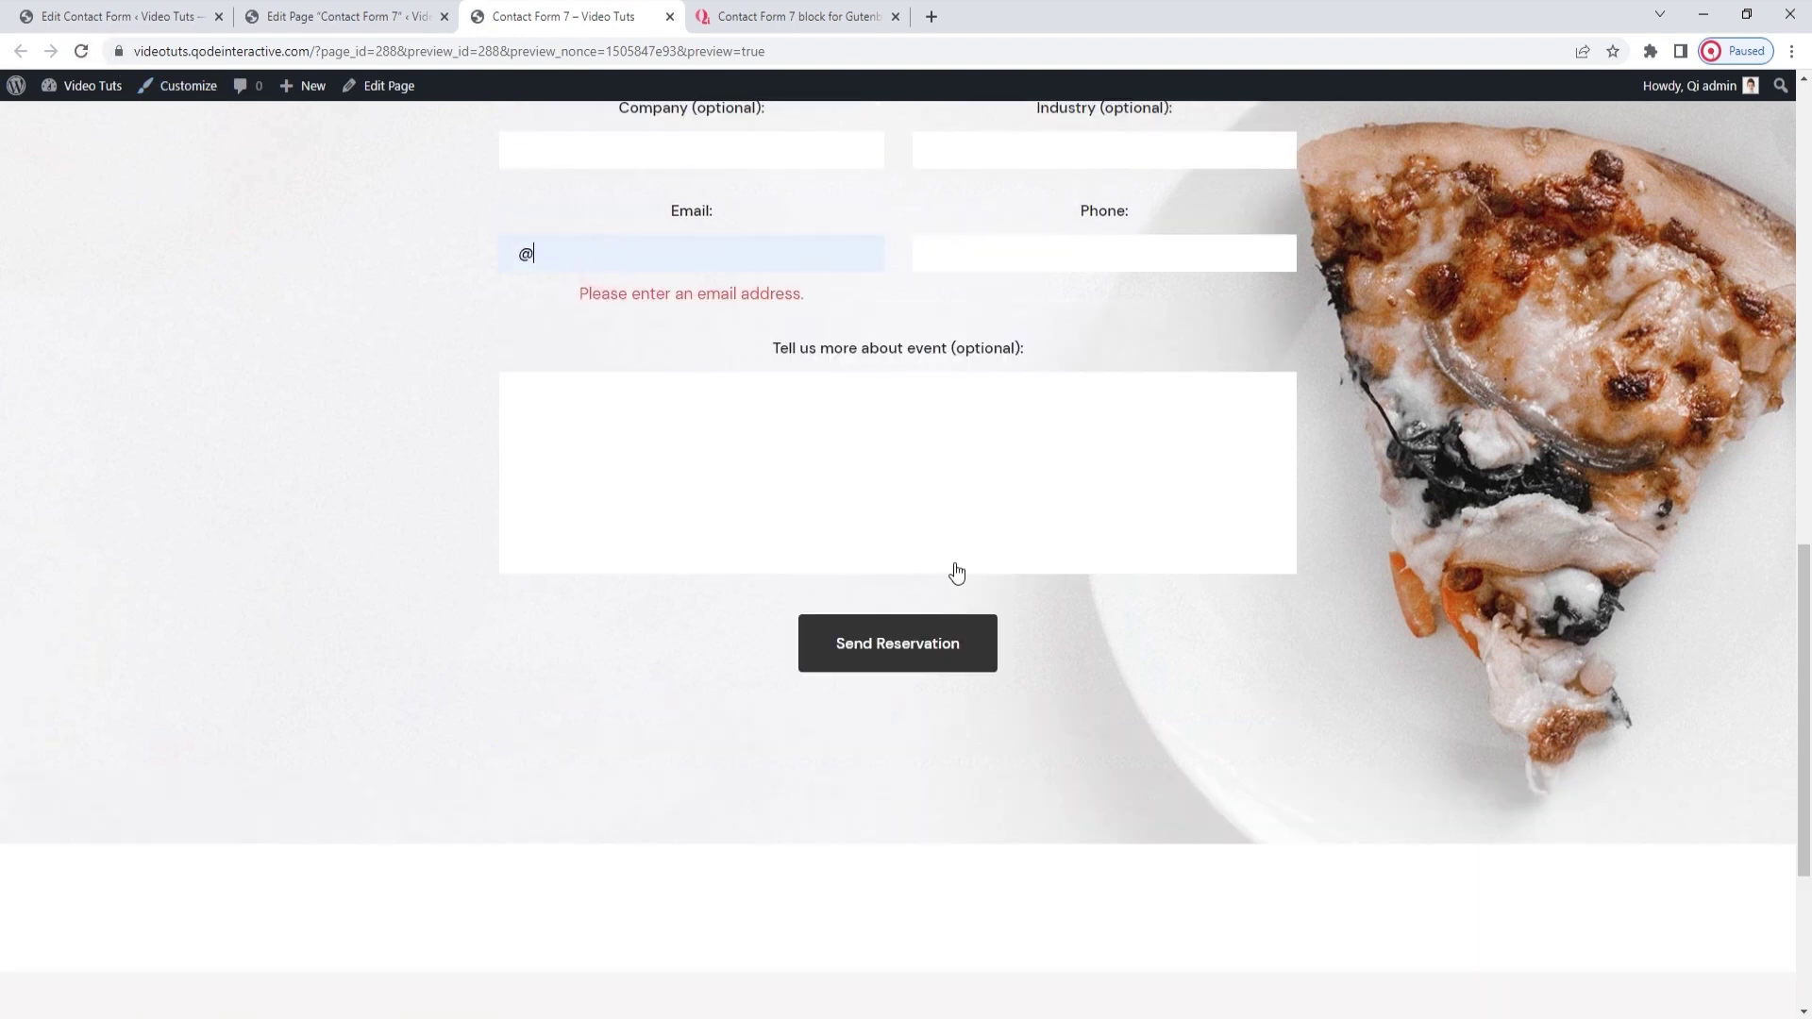
{"action": "left_click", "coordinate": [897, 654]}
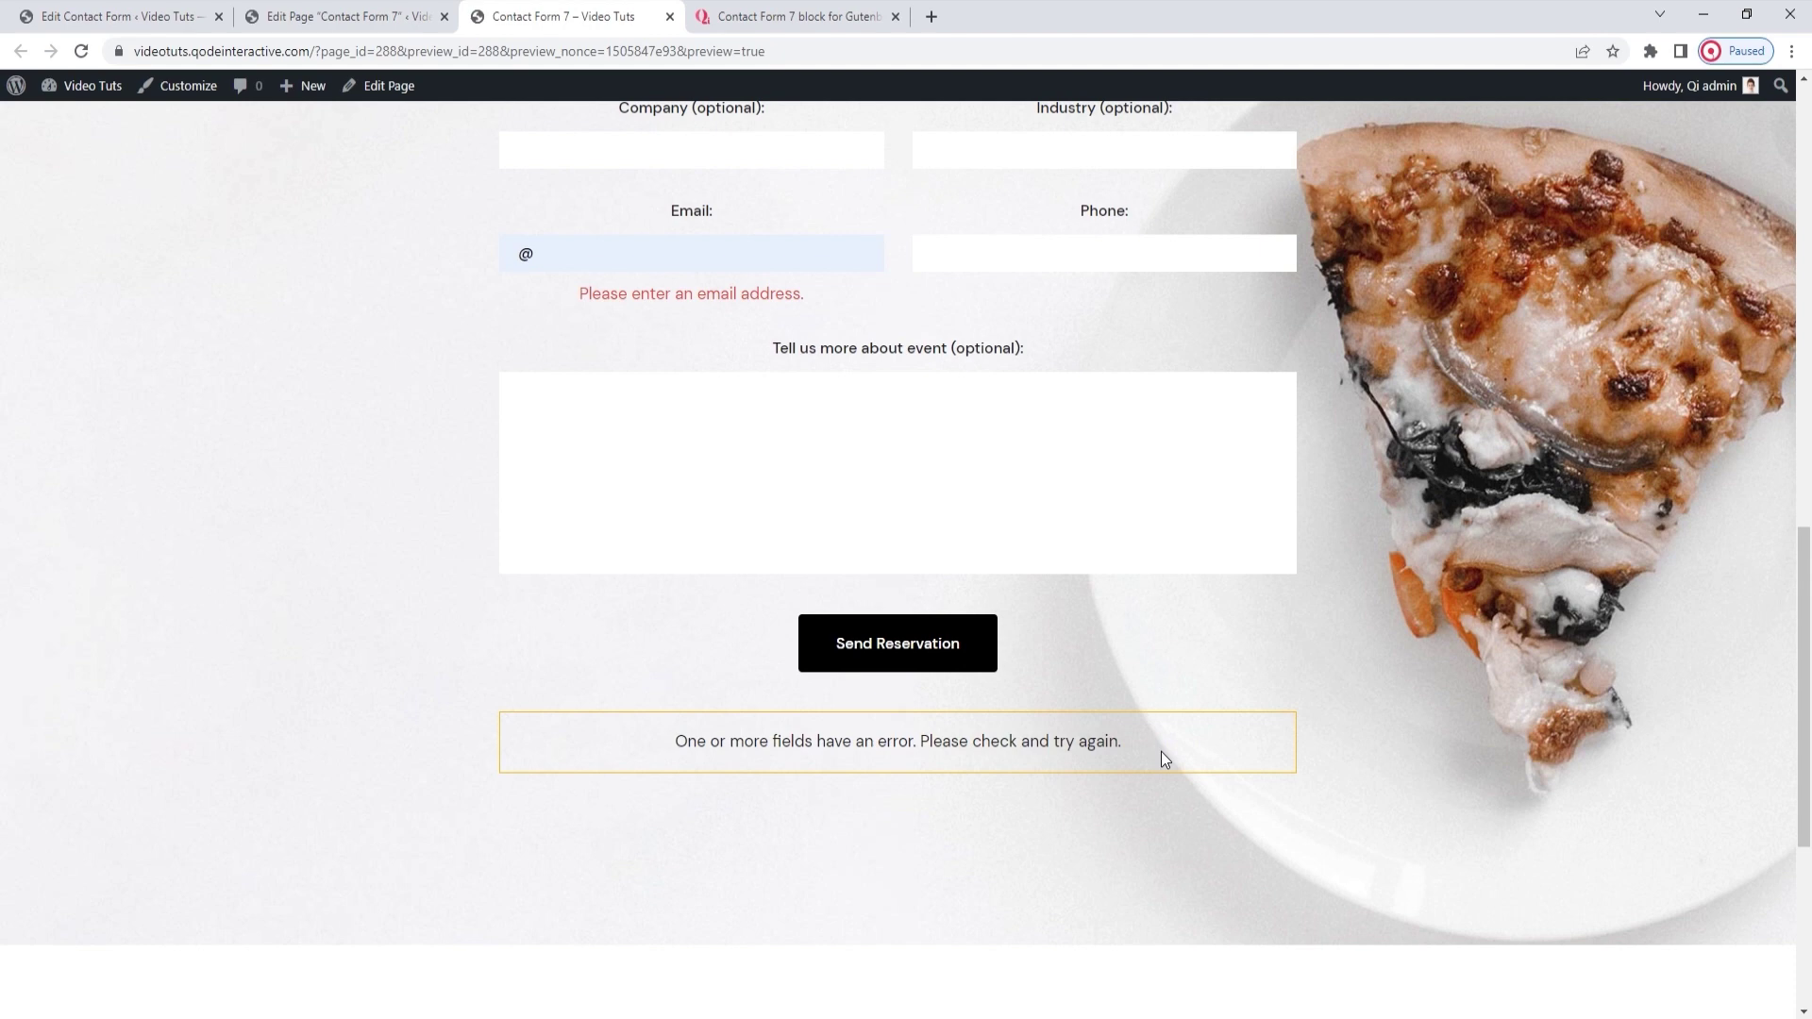
{"action": "left_click", "coordinate": [396, 16]}
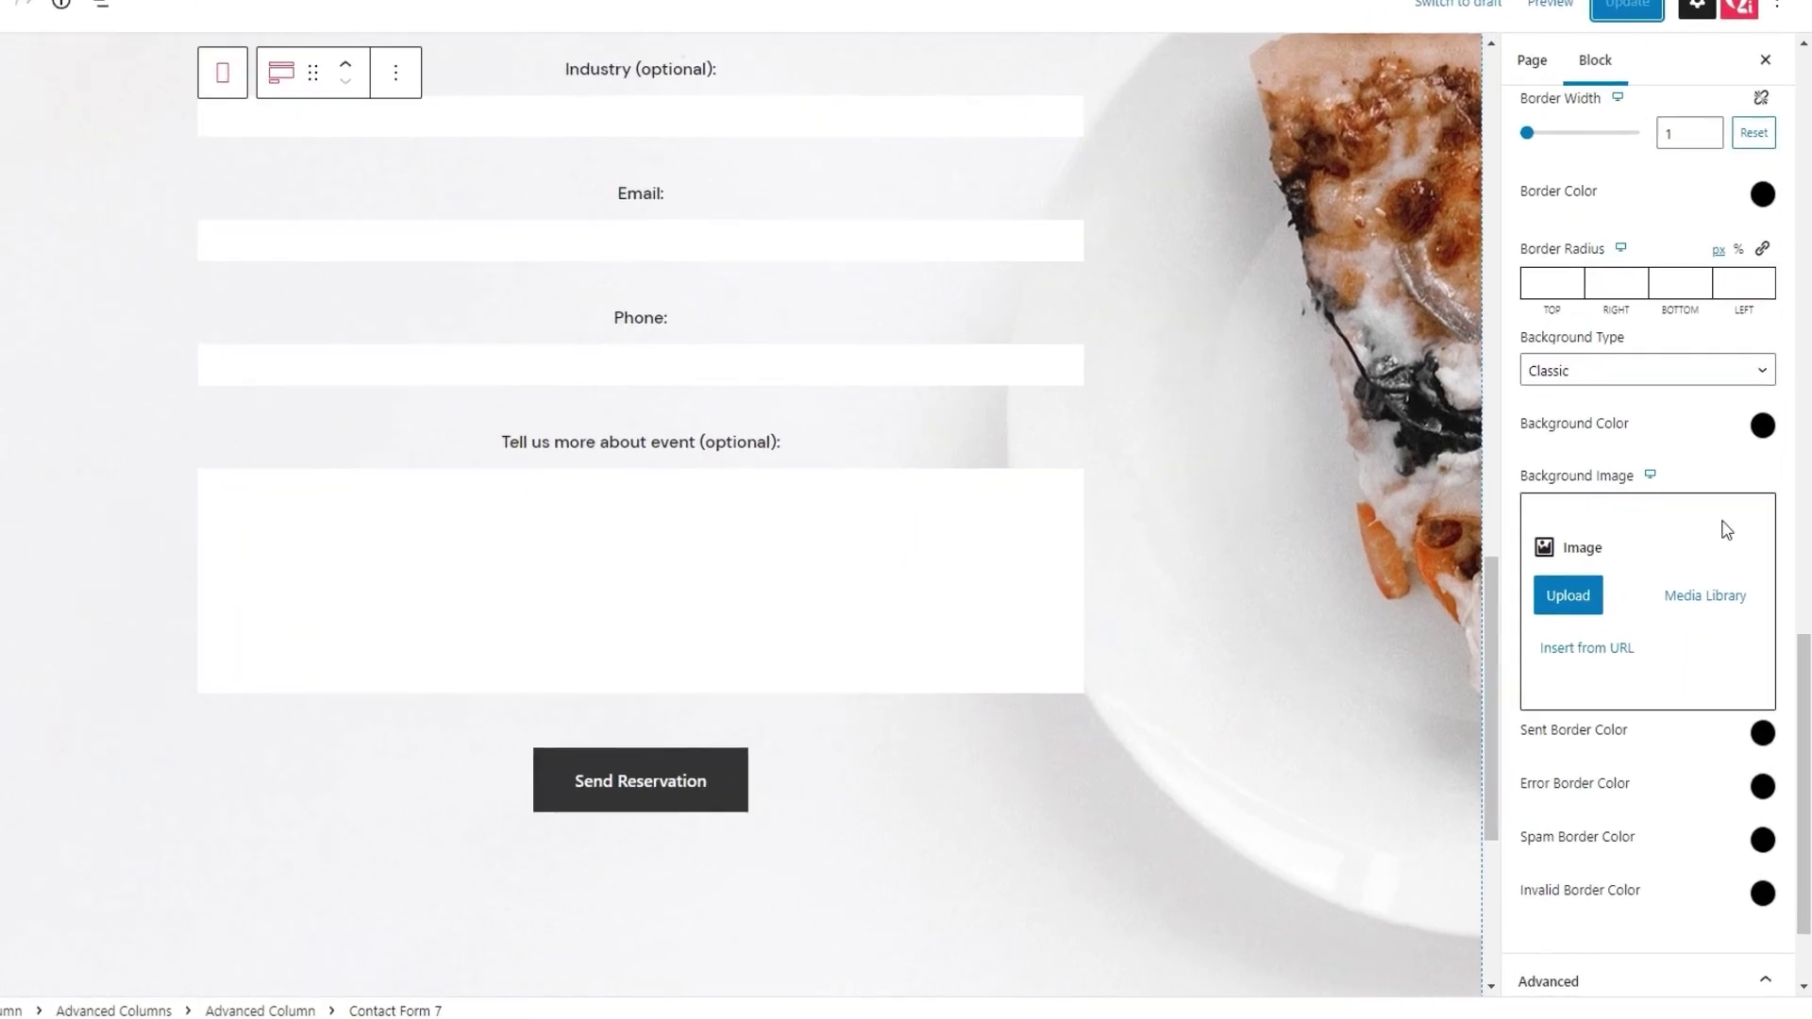
Set the sent-message border colour to green hex 61a73a
{"action": "scroll", "coordinate": [1727, 530], "scroll_direction": "down", "scroll_amount": 3}
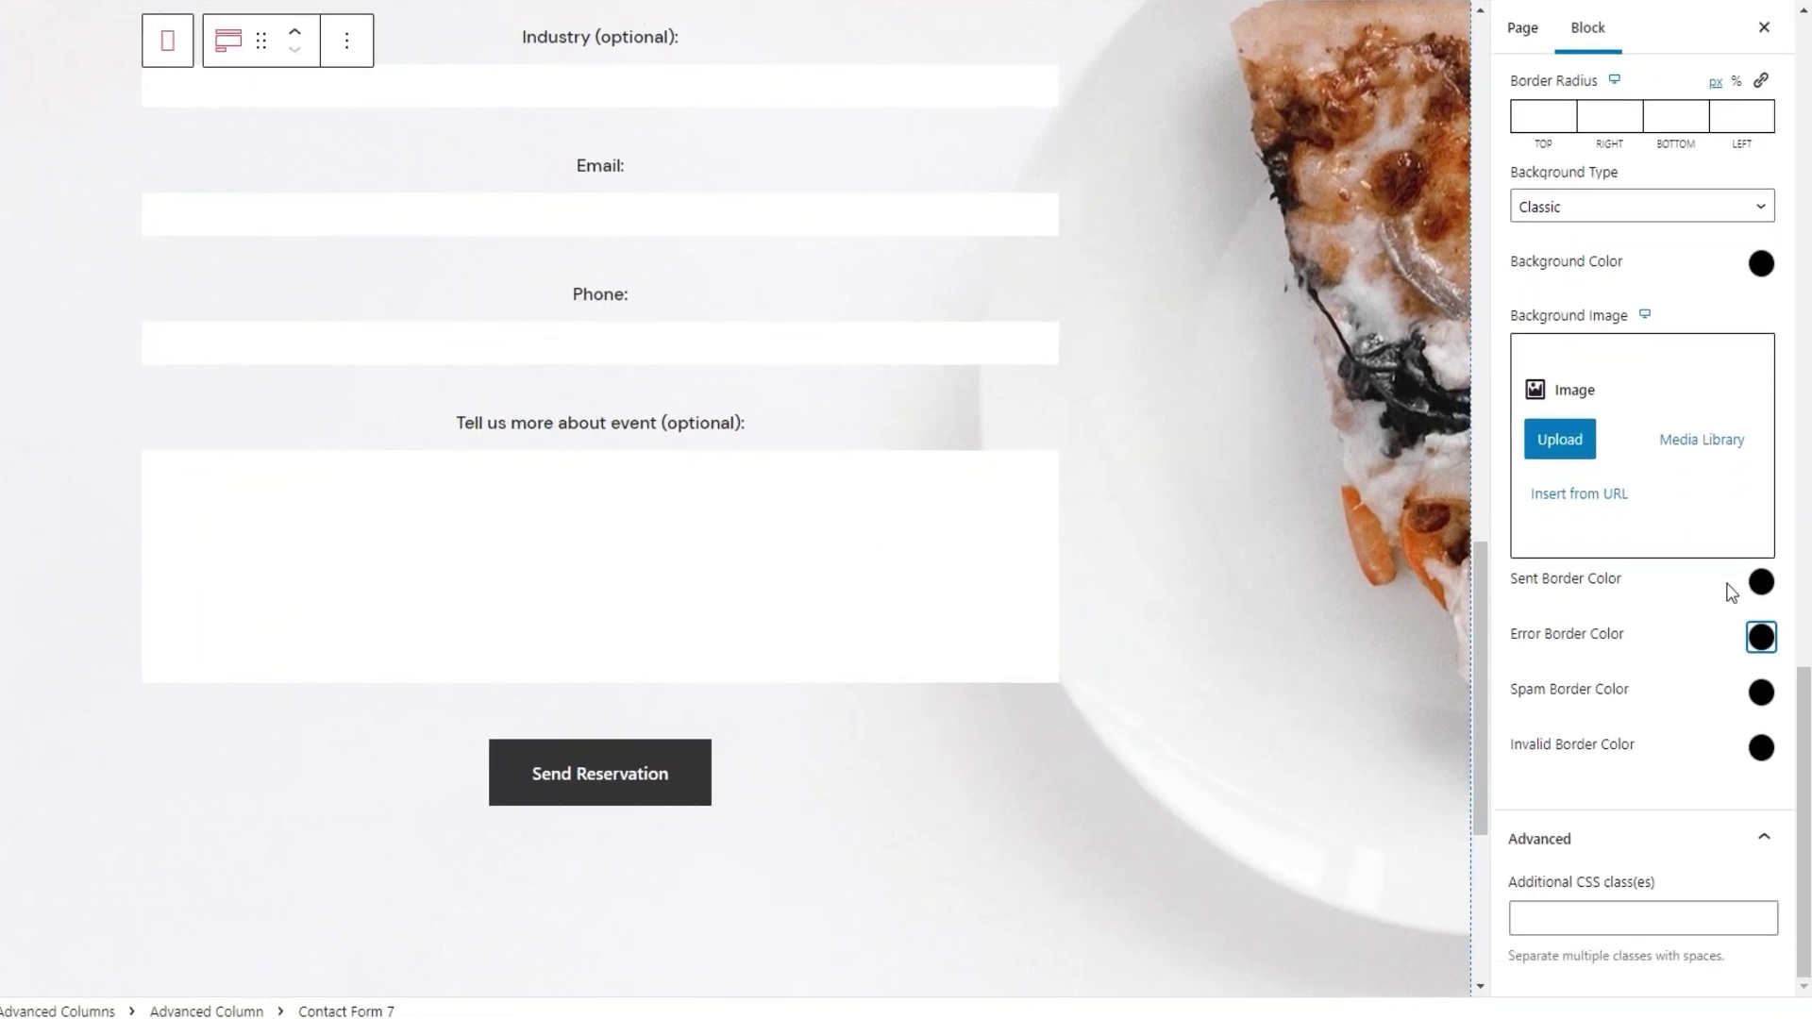
{"action": "left_click", "coordinate": [1761, 582]}
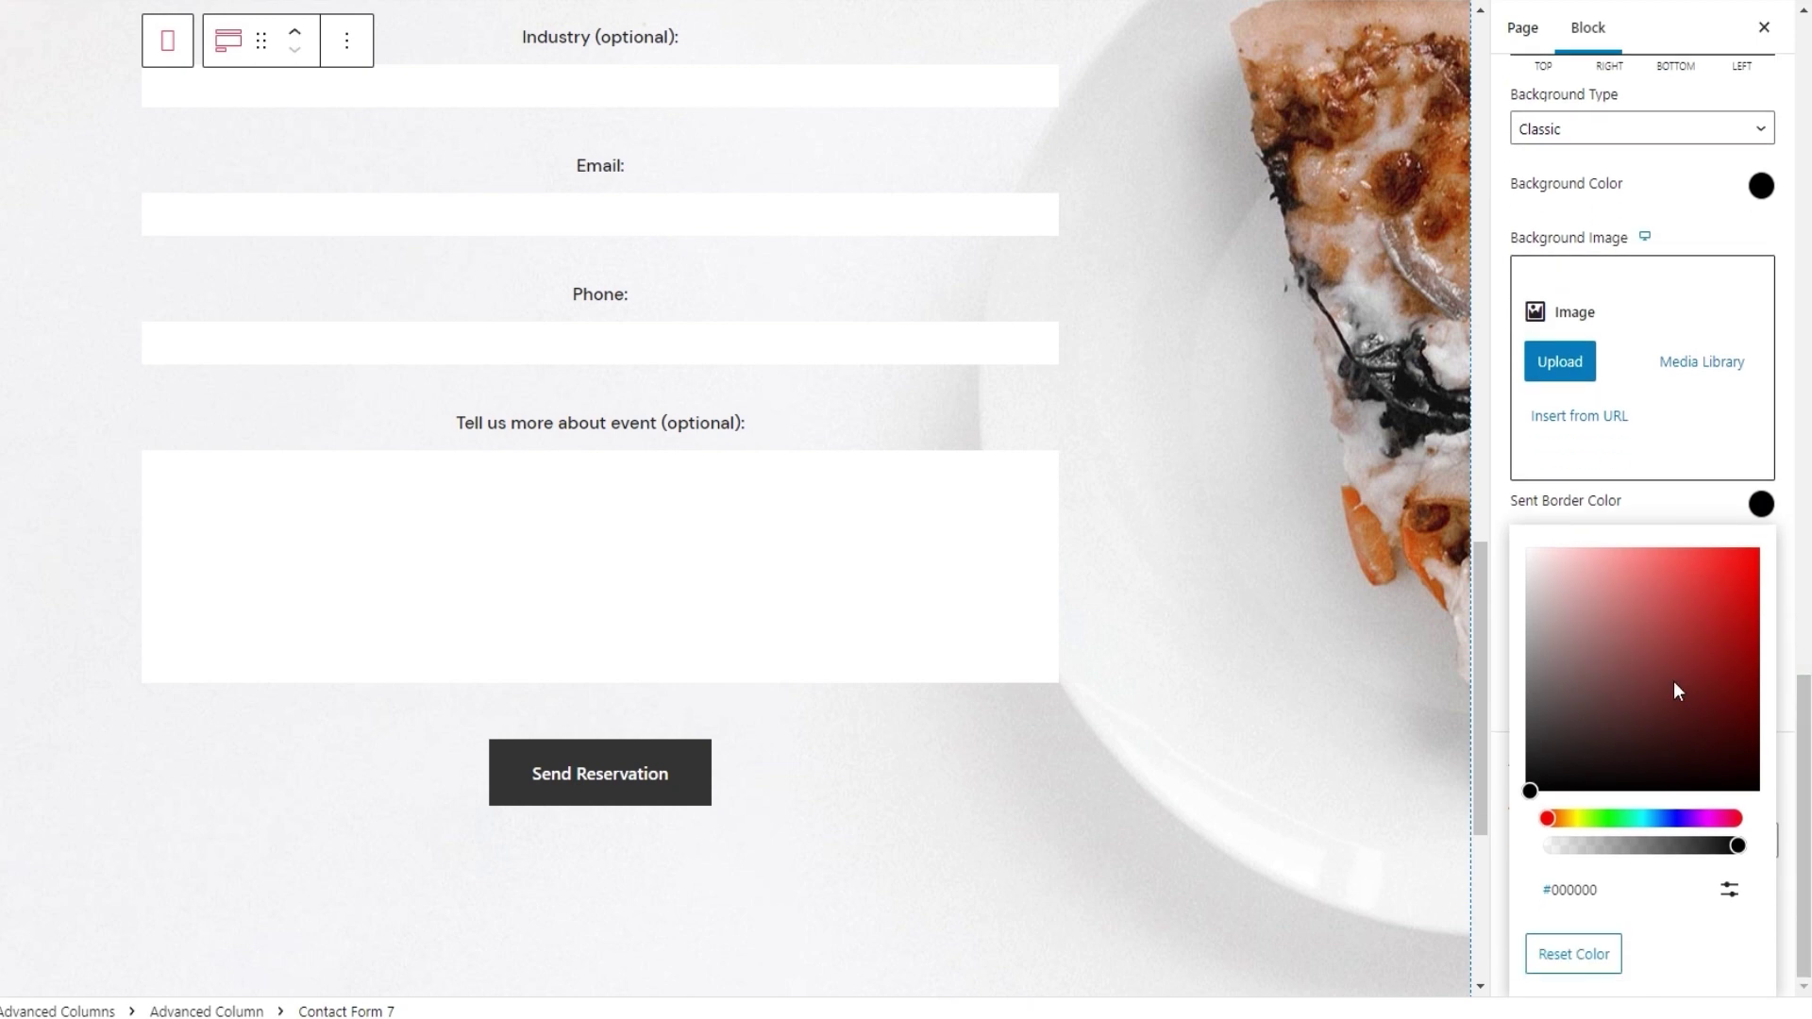
{"action": "left_click", "coordinate": [1728, 889]}
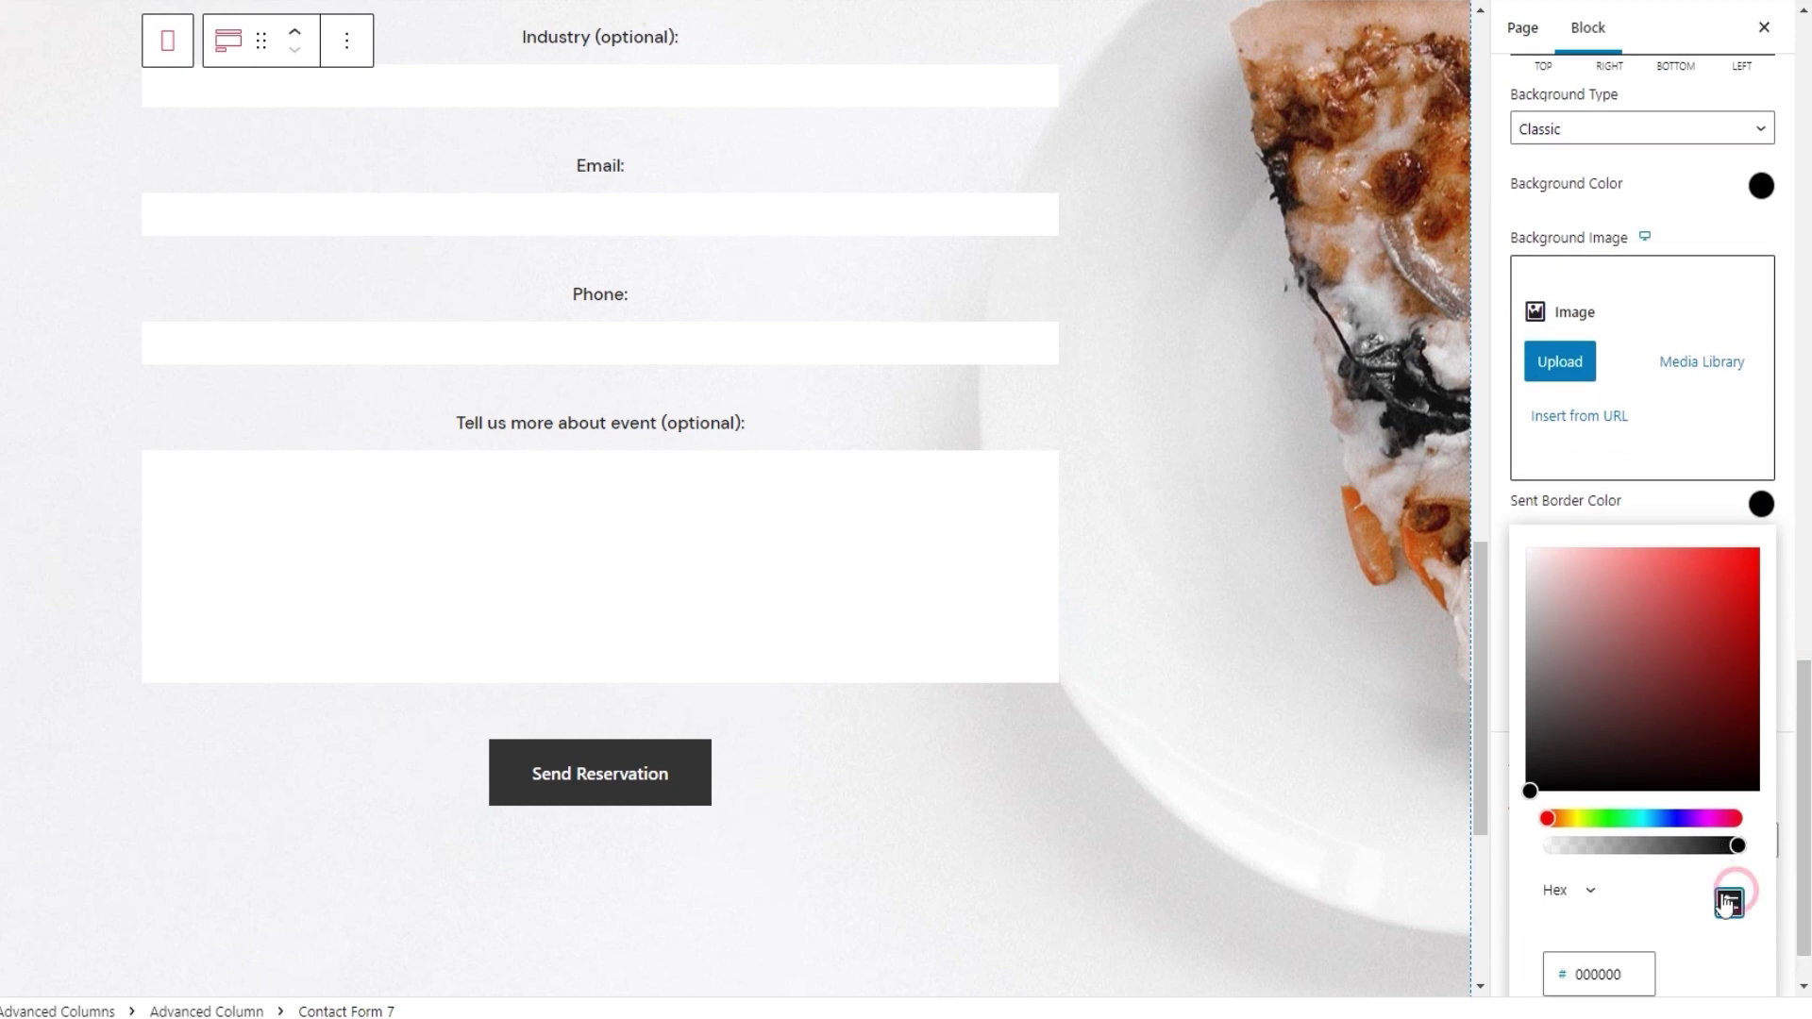
{"action": "double_click", "coordinate": [1597, 975]}
{"action": "type", "text": "61"}
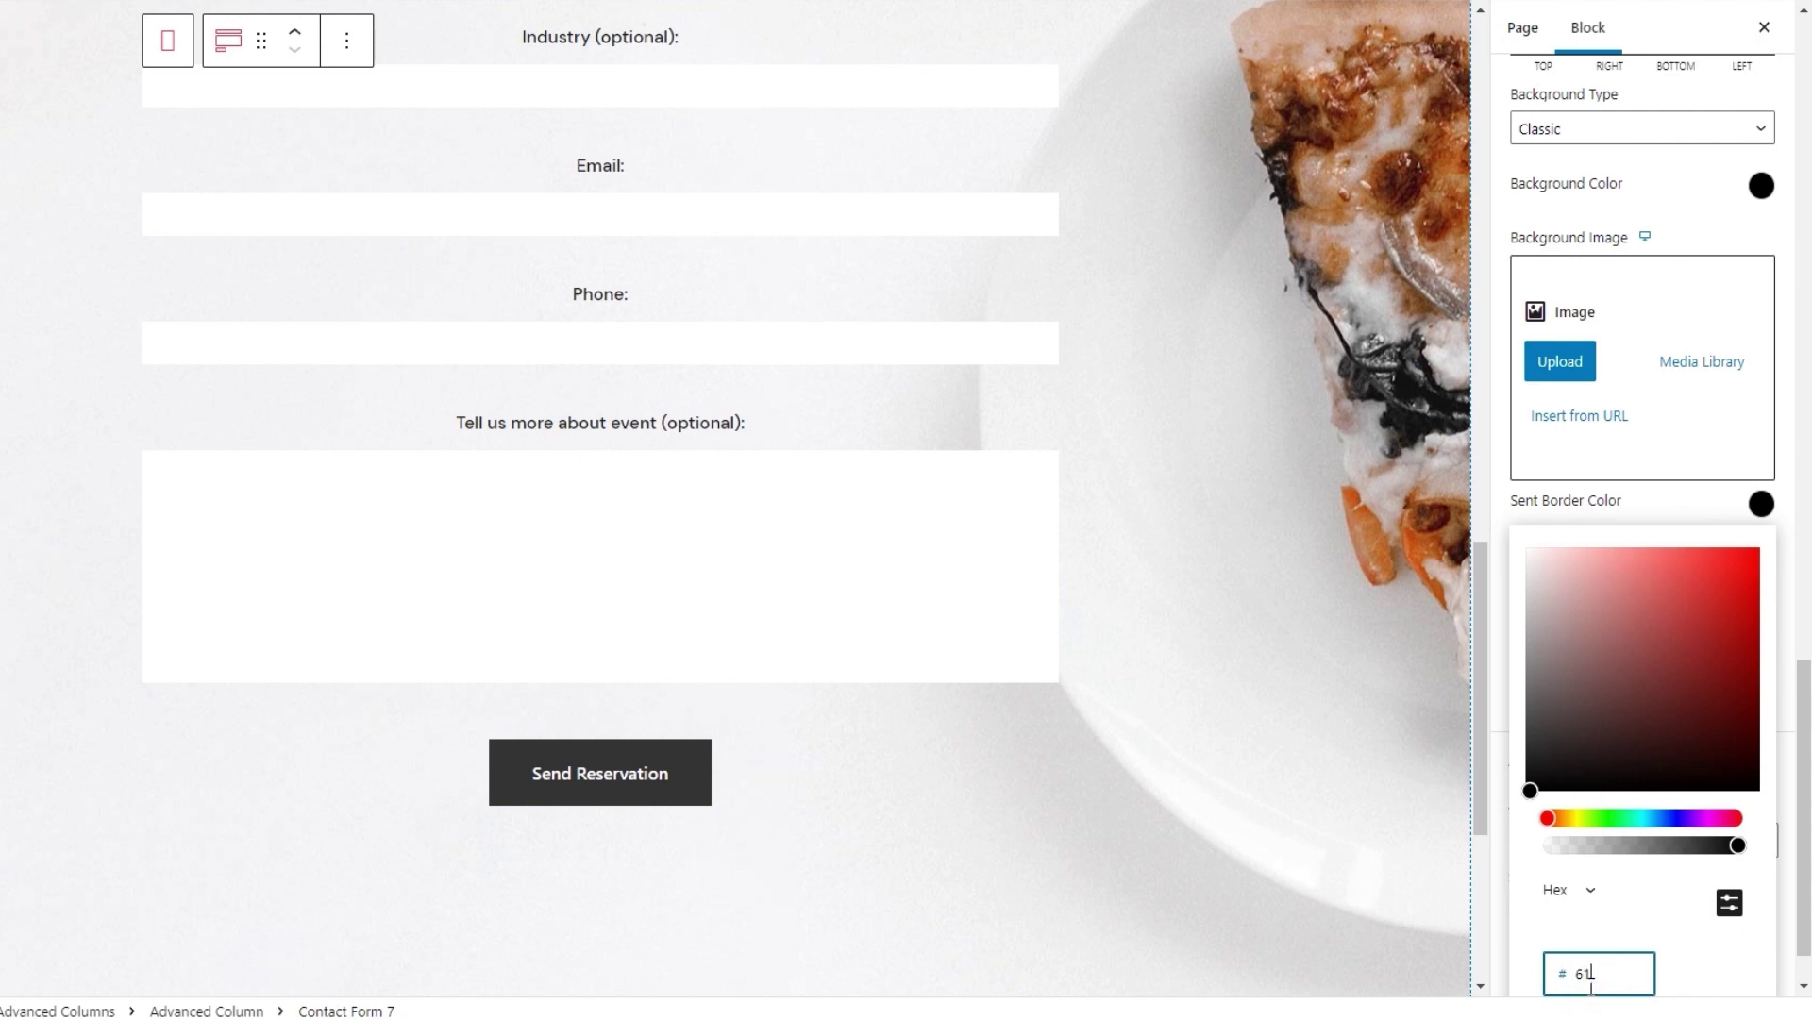
{"action": "type", "text": "a73a"}
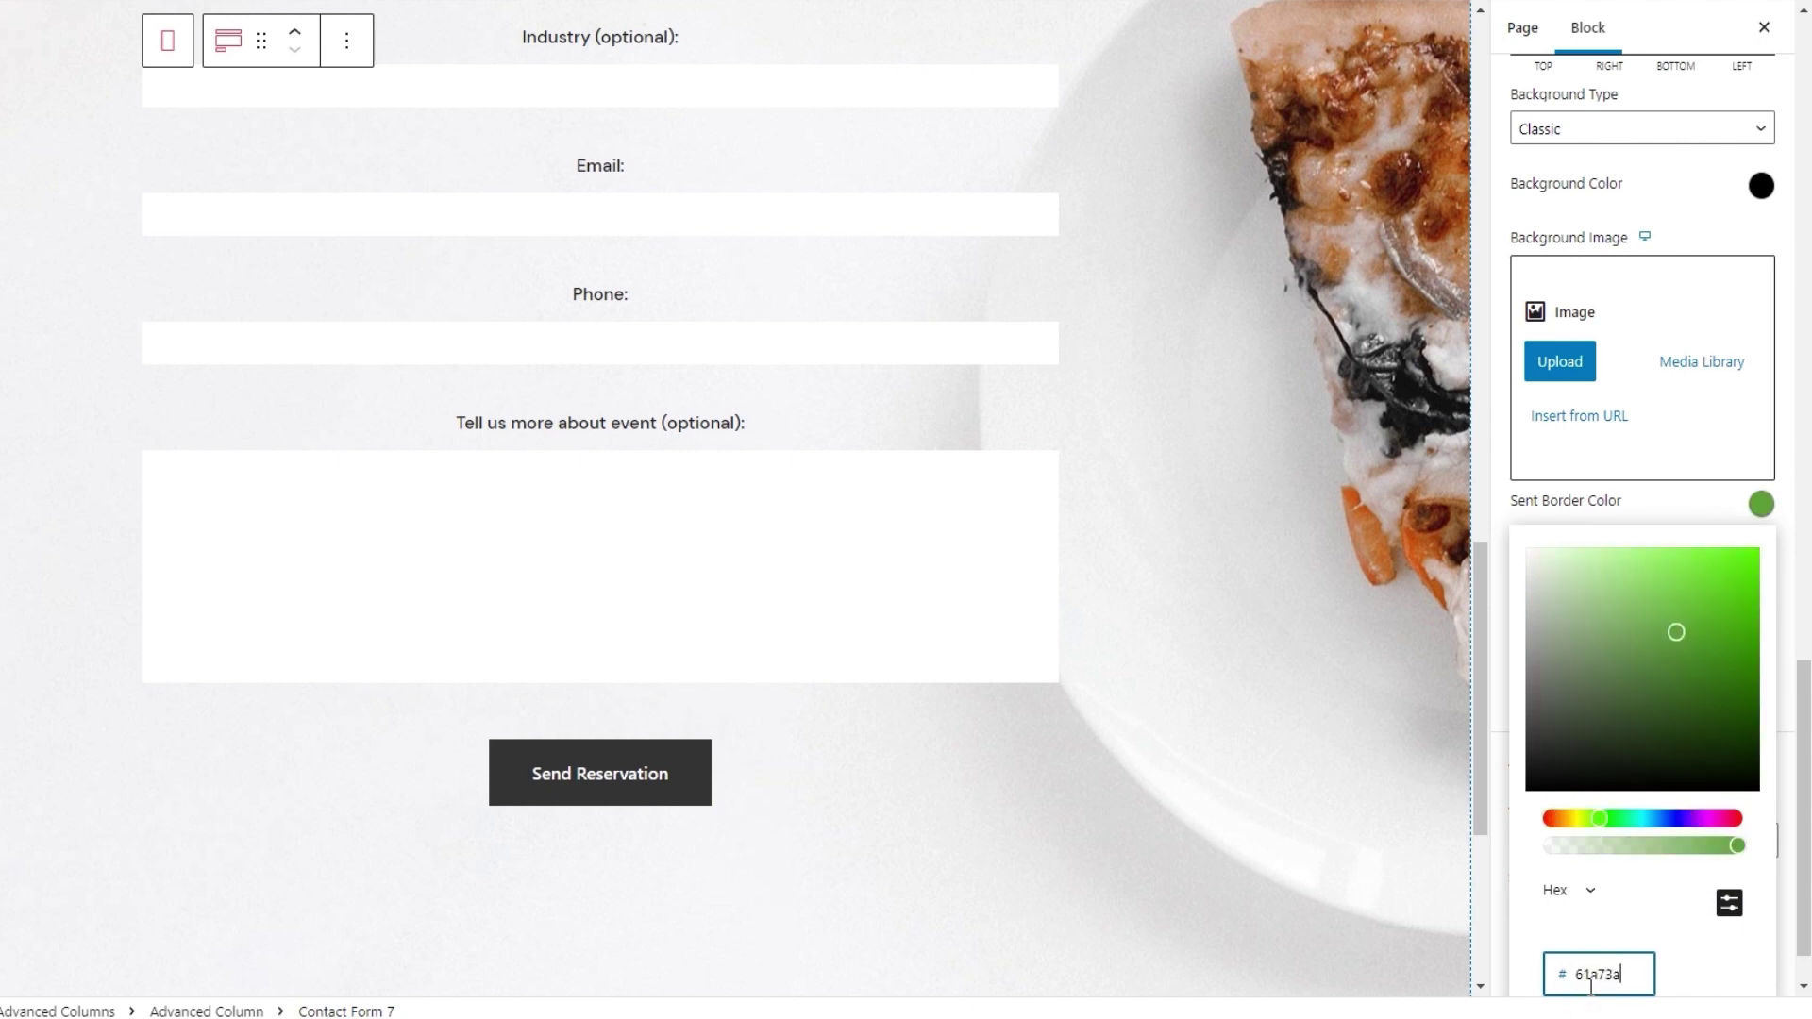
{"action": "left_click", "coordinate": [1761, 503]}
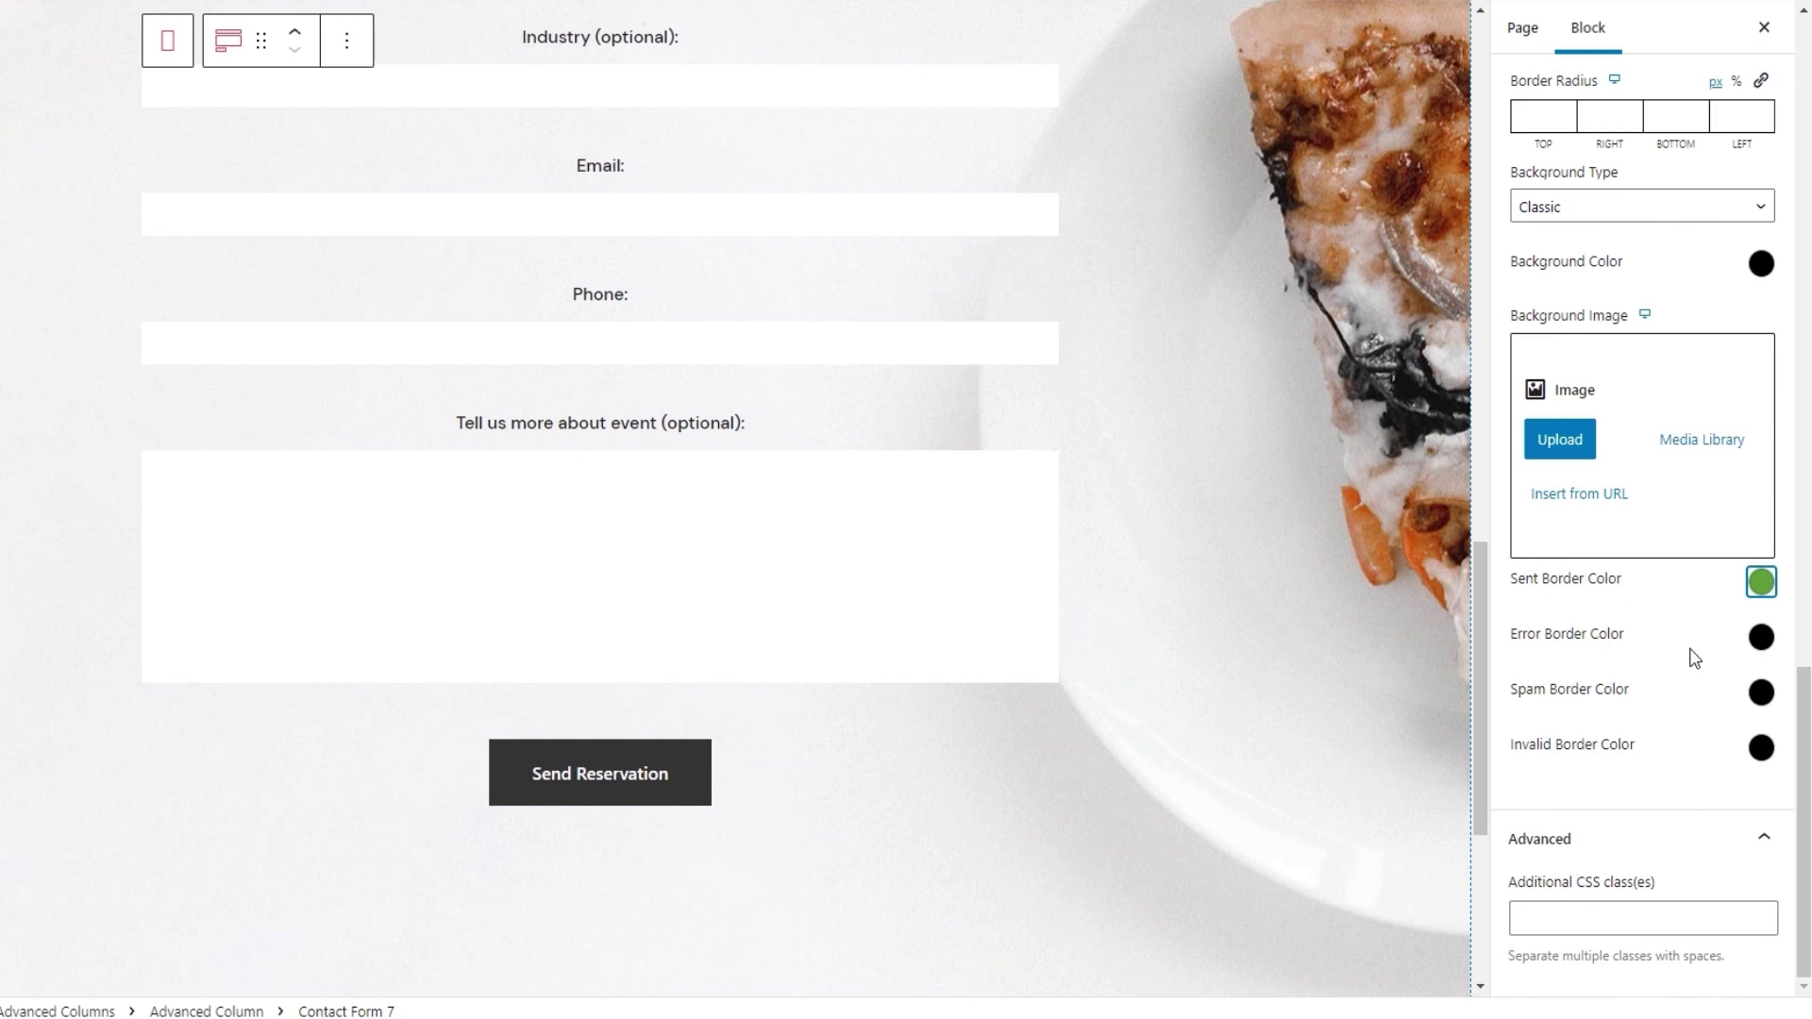
Set the spam border colour to orange hex f58e32
{"action": "left_click", "coordinate": [1760, 692]}
{"action": "scroll", "coordinate": [1798, 700], "scroll_direction": "down", "scroll_amount": 2}
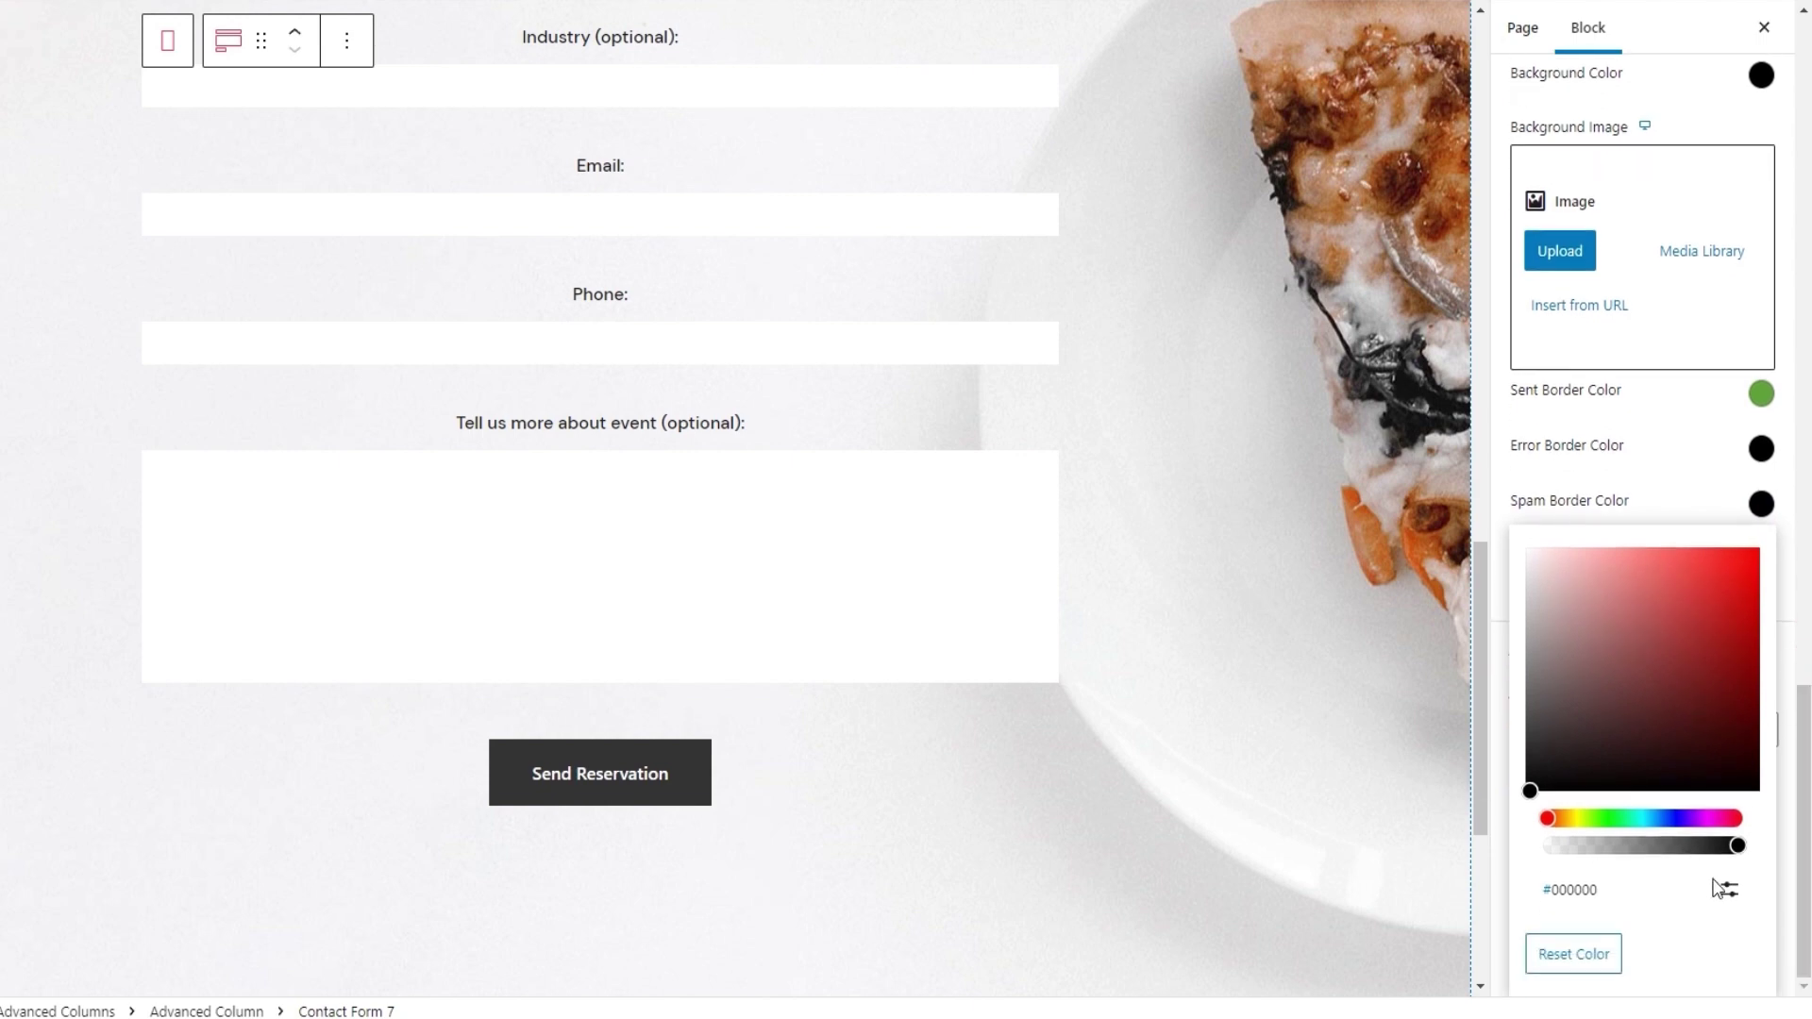
{"action": "left_click", "coordinate": [1729, 890]}
{"action": "double_click", "coordinate": [1623, 964]}
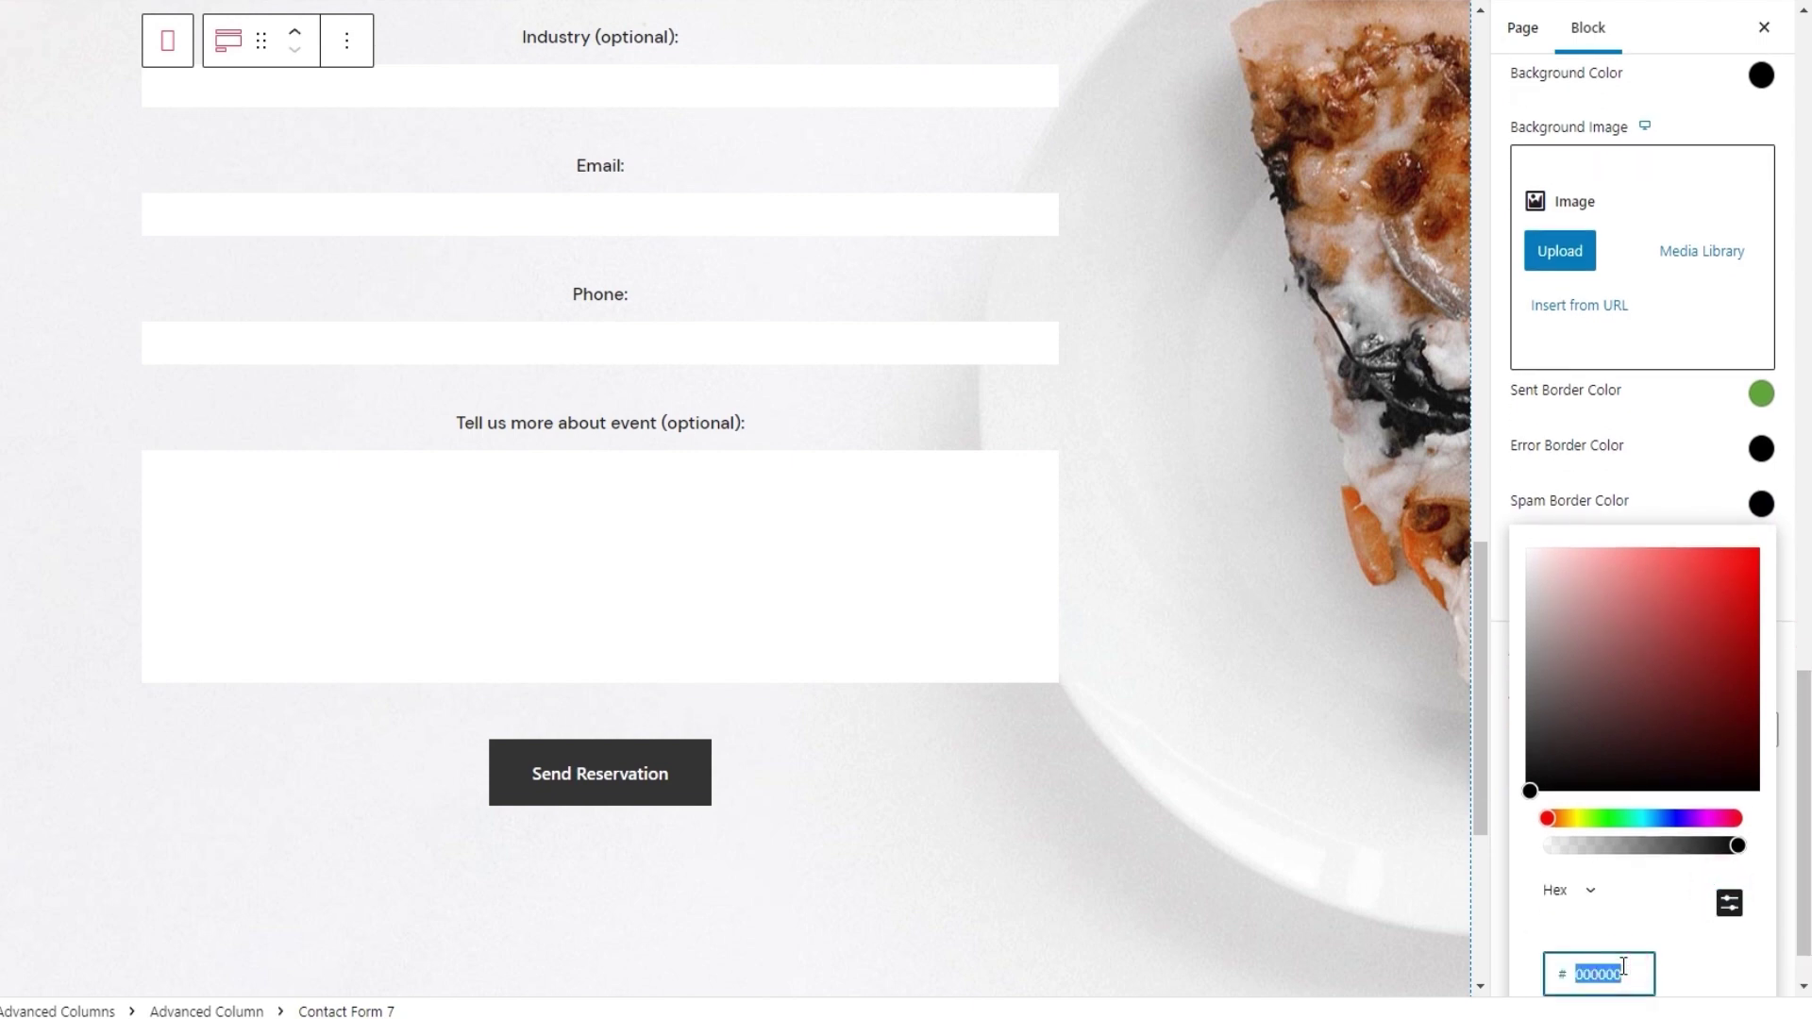
{"action": "type", "text": "f58e32"}
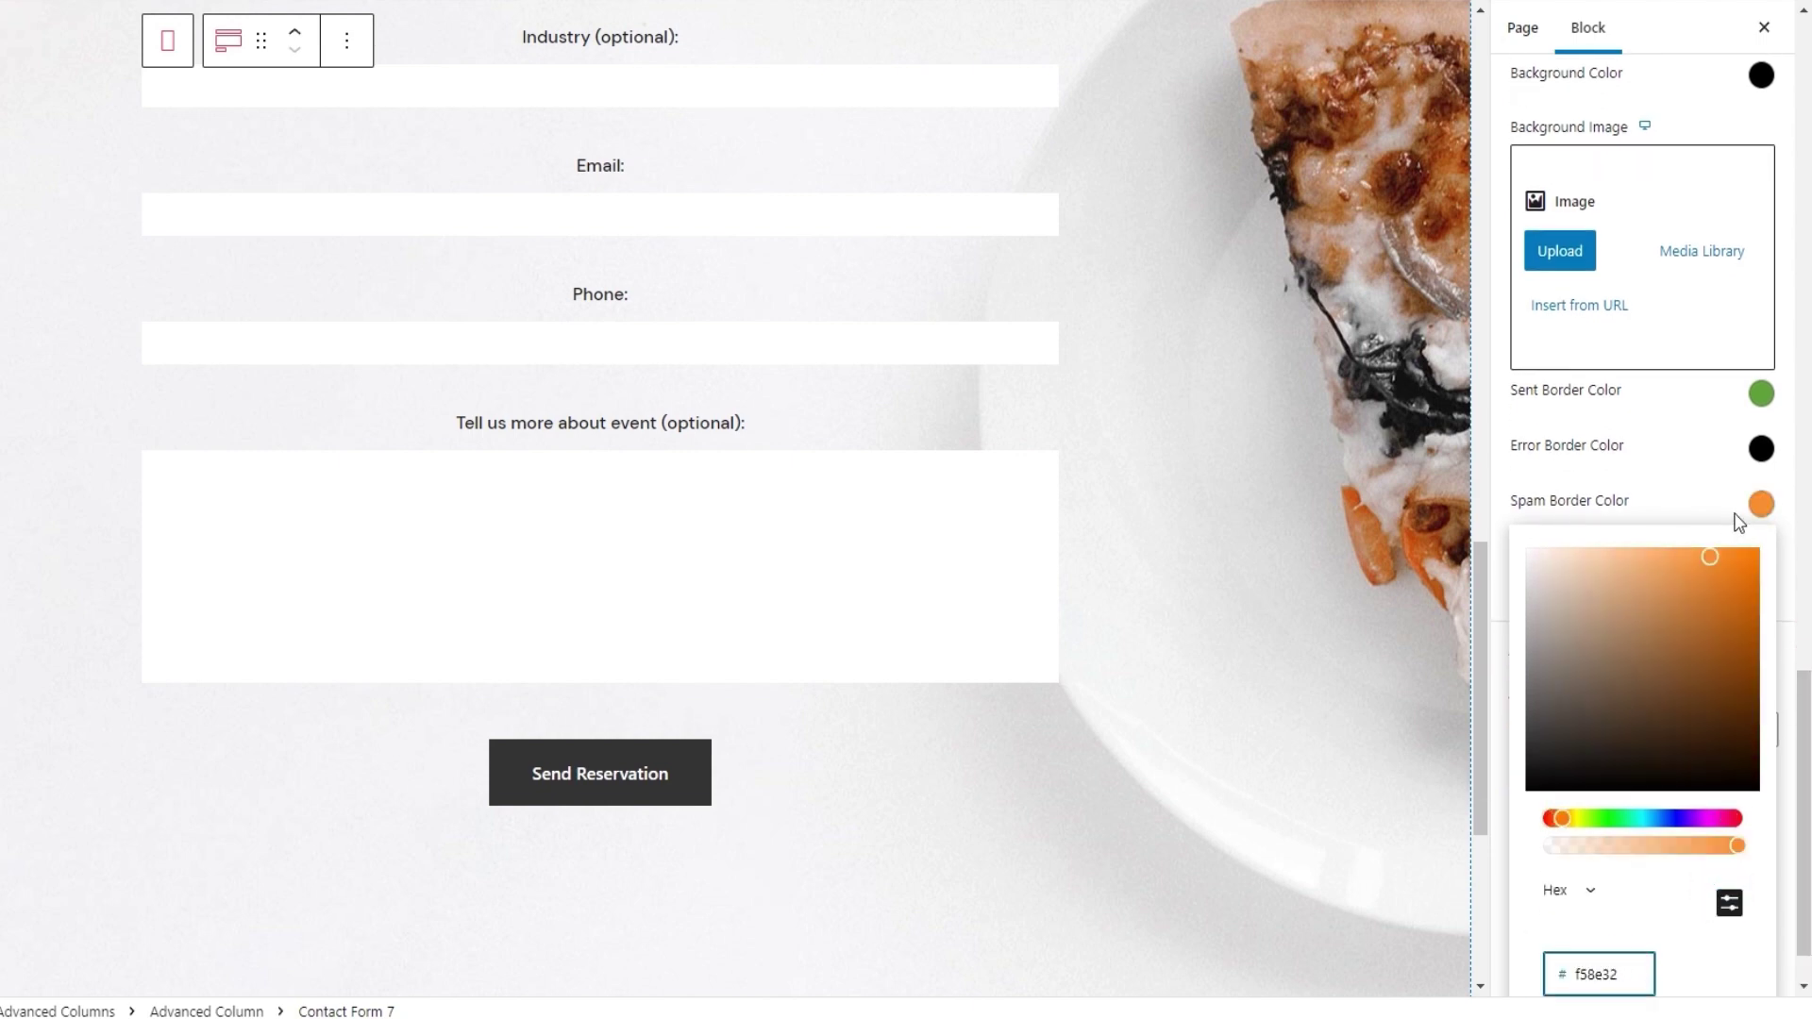
{"action": "left_click", "coordinate": [1759, 505]}
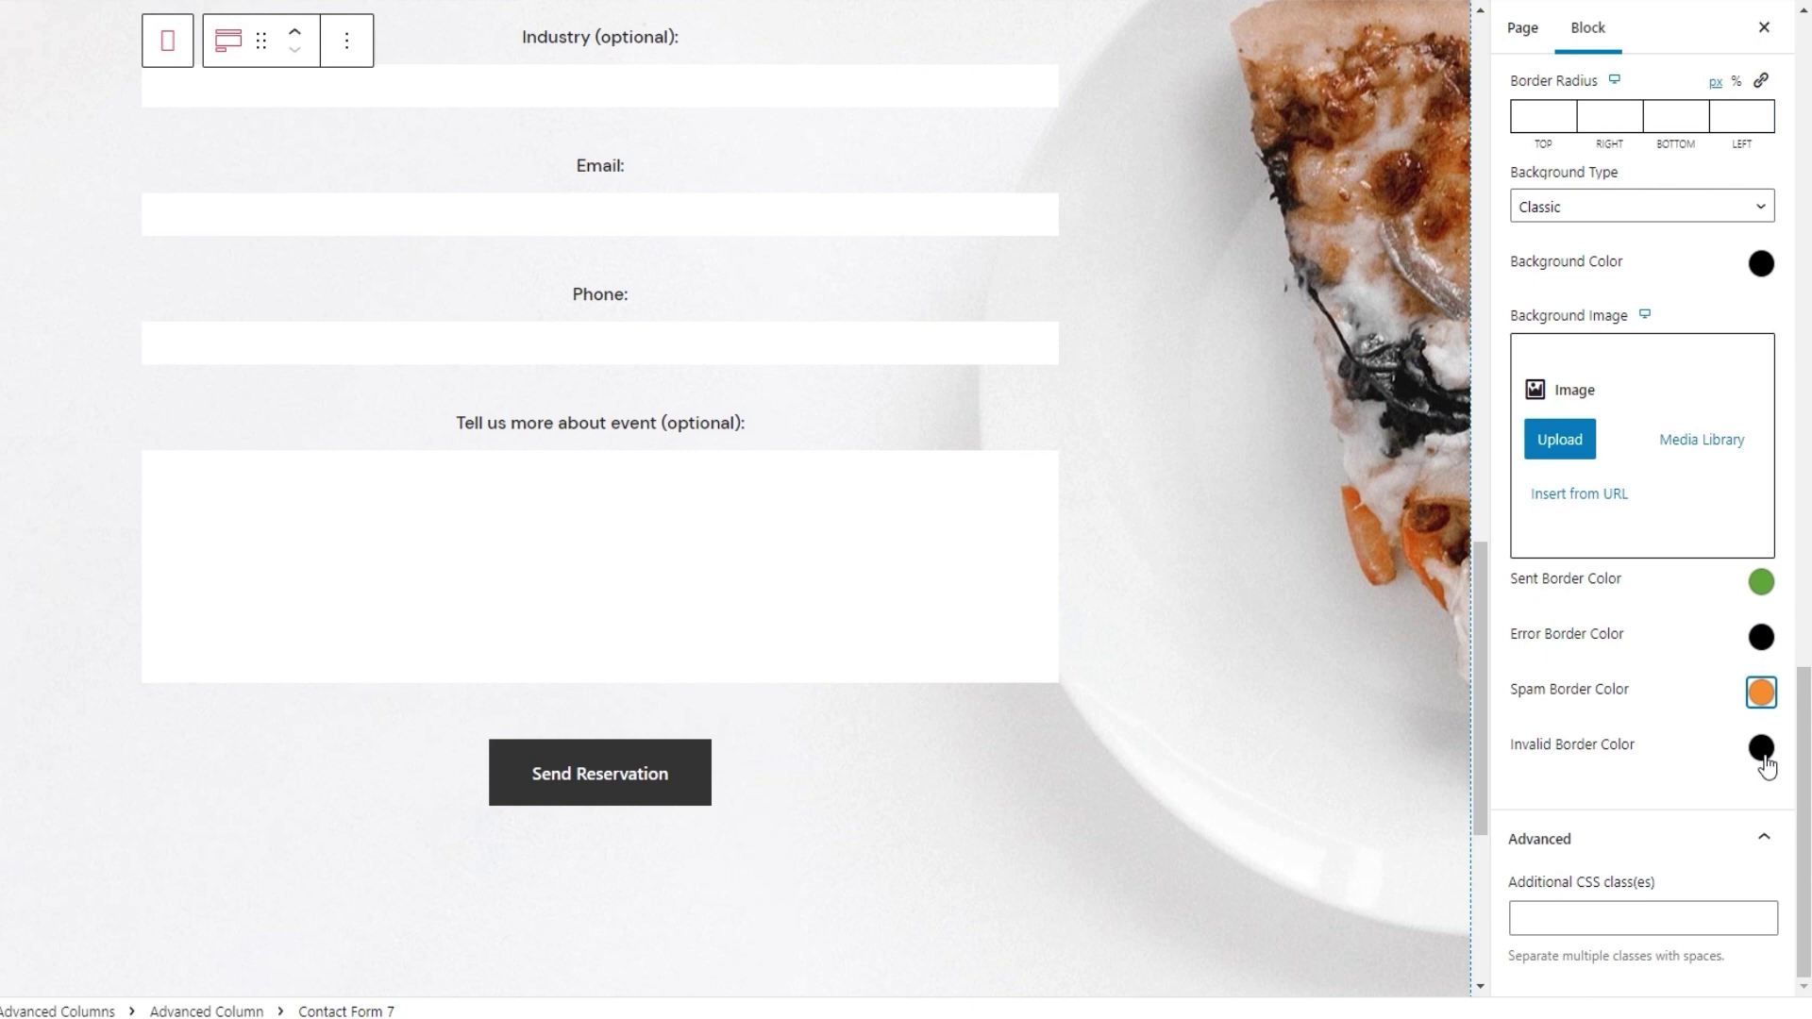
Set the invalid border colour to yellow hex f1ce41 and update the page
{"action": "left_click", "coordinate": [1763, 755]}
{"action": "scroll", "coordinate": [1760, 755], "scroll_direction": "down", "scroll_amount": 3}
{"action": "left_click", "coordinate": [1724, 898]}
{"action": "left_click", "coordinate": [1632, 974]}
{"action": "type", "text": "f1ce41"}
{"action": "left_click", "coordinate": [1760, 505]}
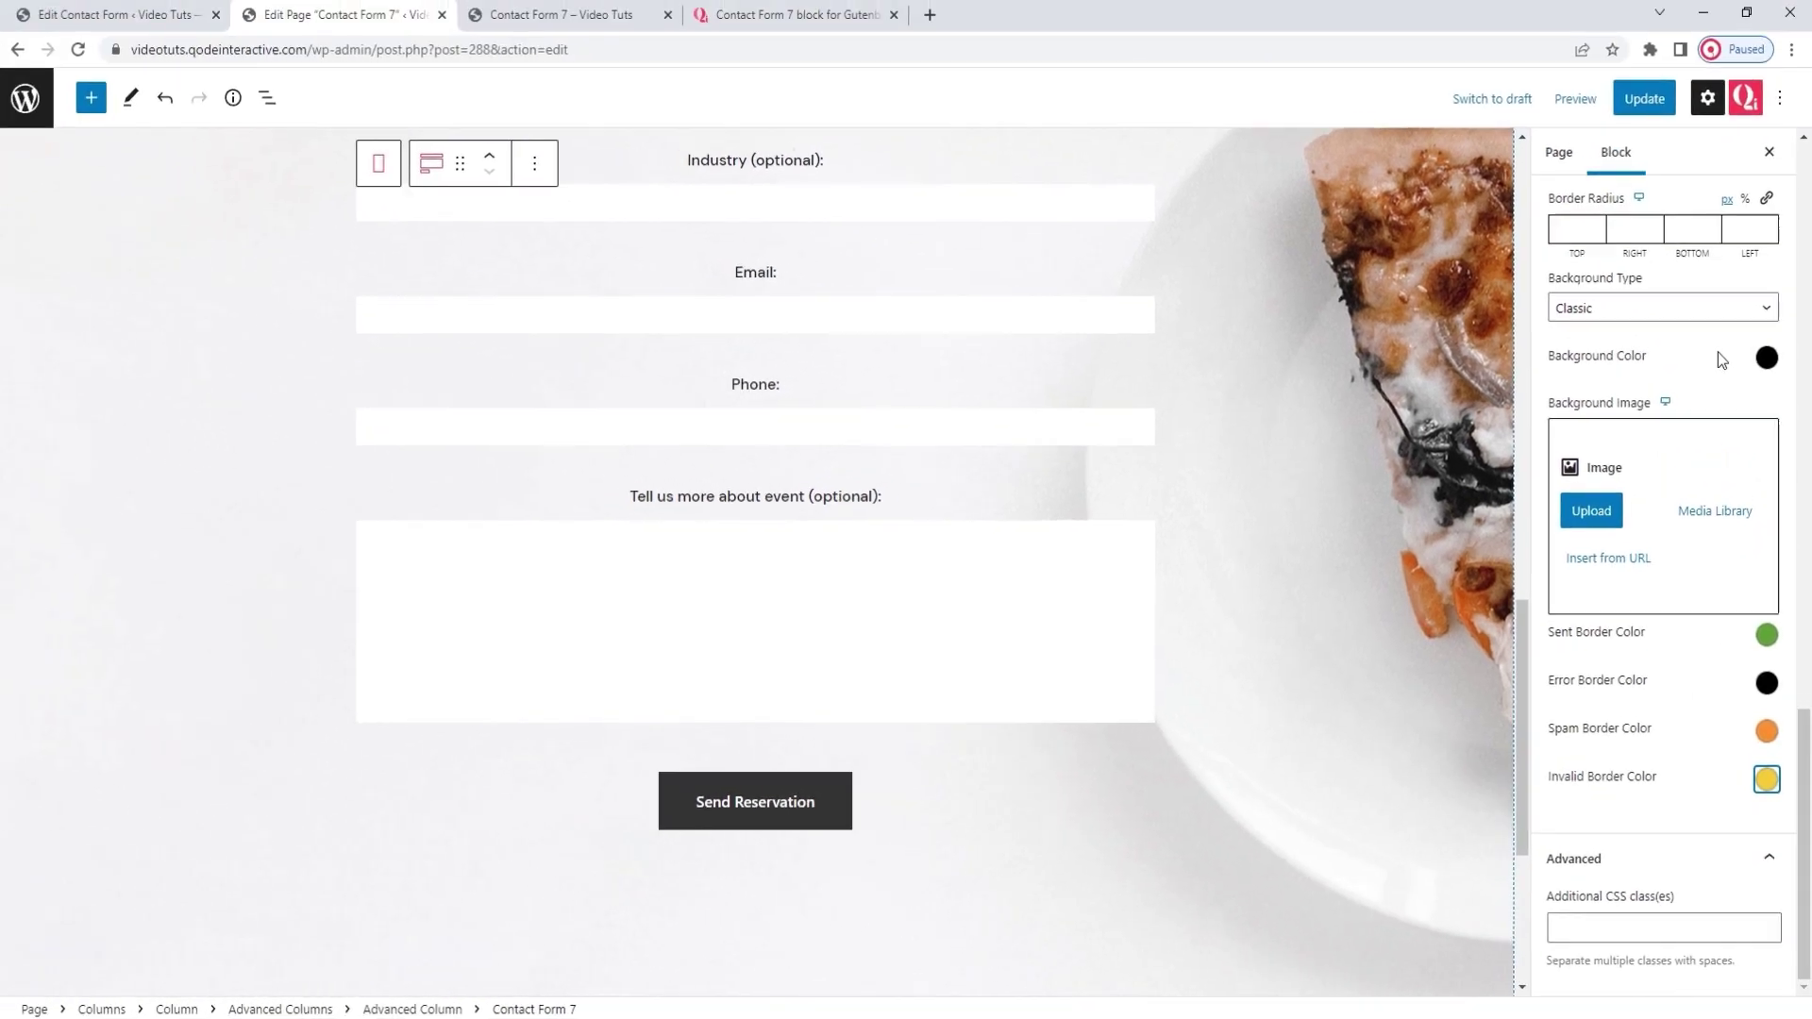
{"action": "left_click", "coordinate": [1644, 98]}
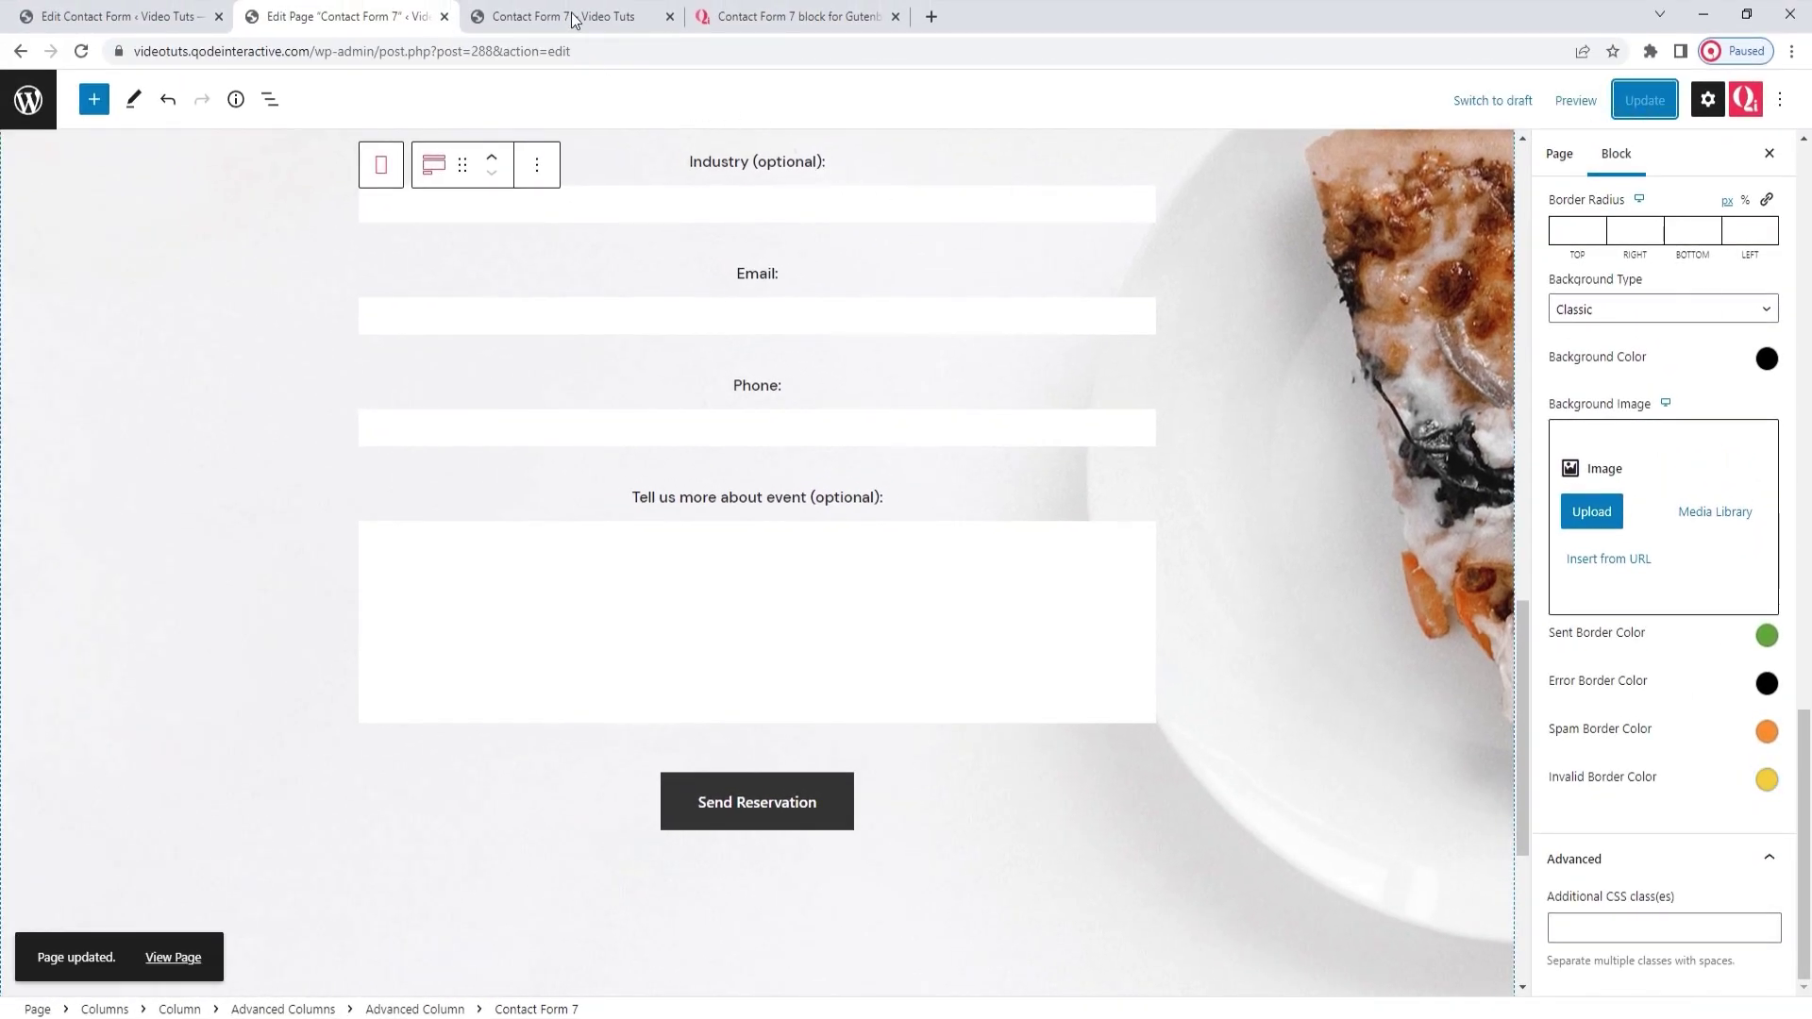
Reload the preview page and enter 1 in the Guest field
{"action": "left_click", "coordinate": [573, 17]}
{"action": "key", "text": "F5"}
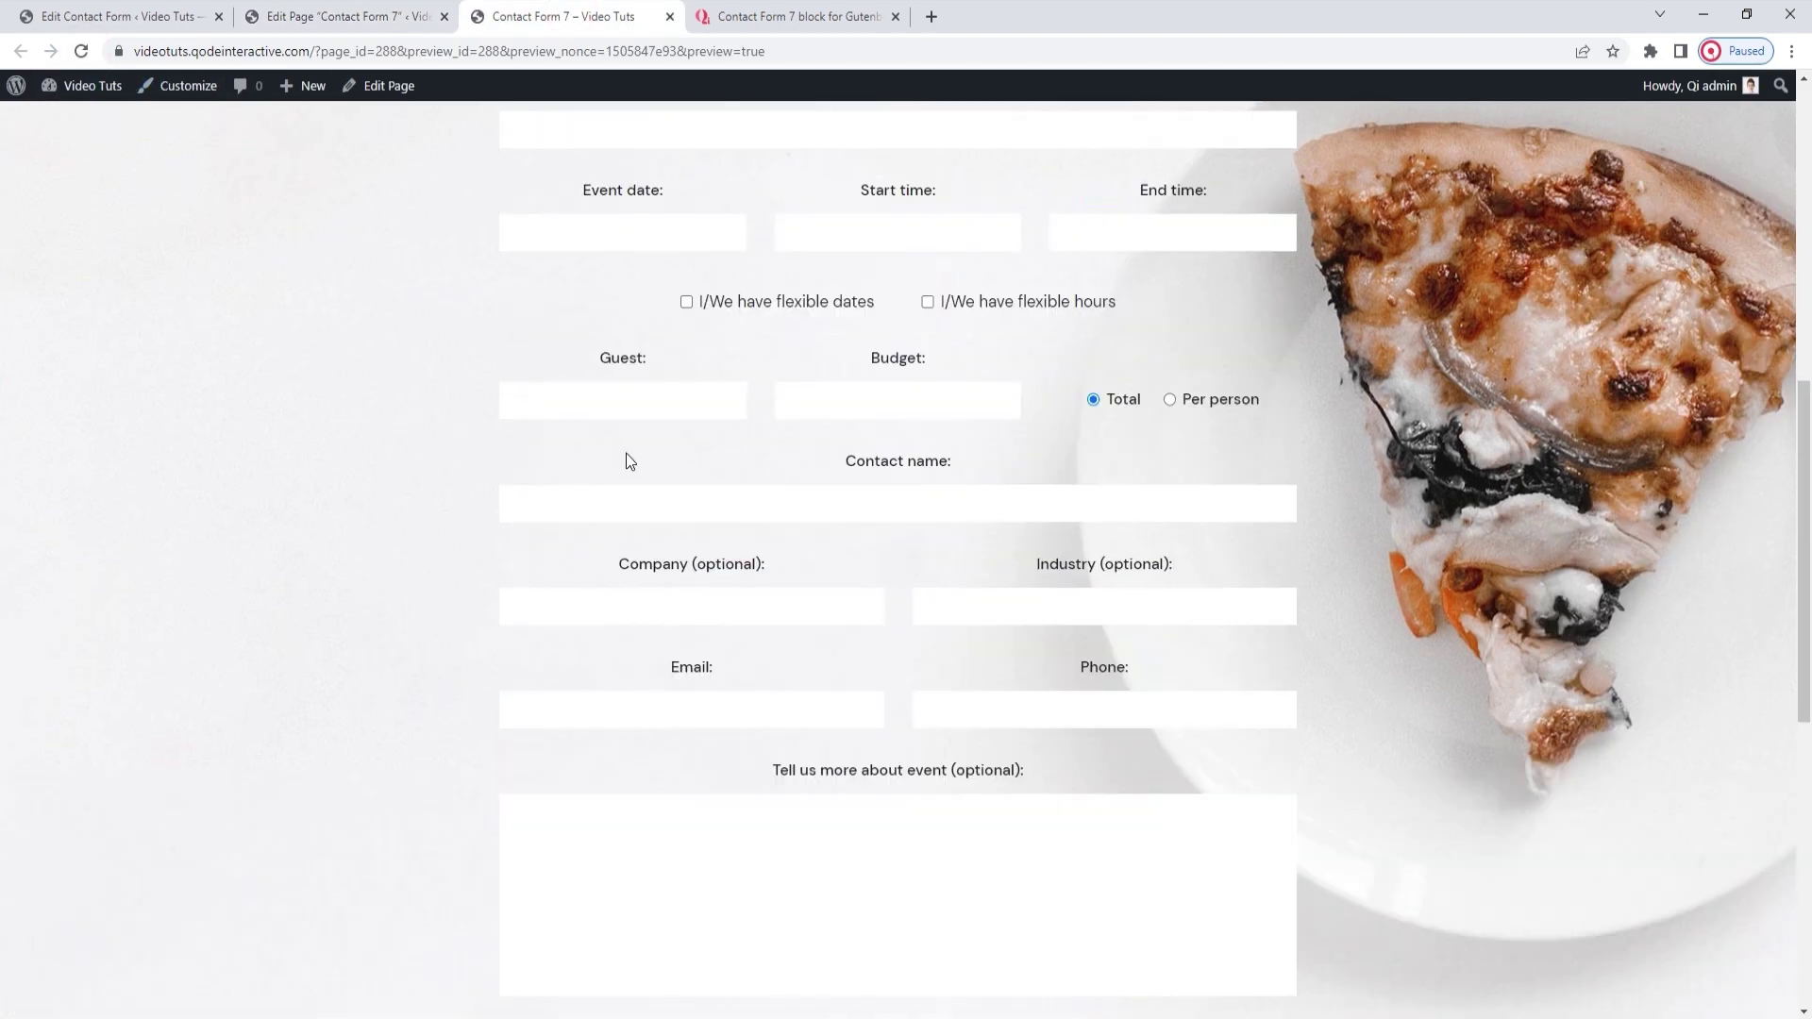
{"action": "scroll", "coordinate": [625, 461], "scroll_direction": "up", "scroll_amount": 2}
{"action": "left_click", "coordinate": [619, 595]}
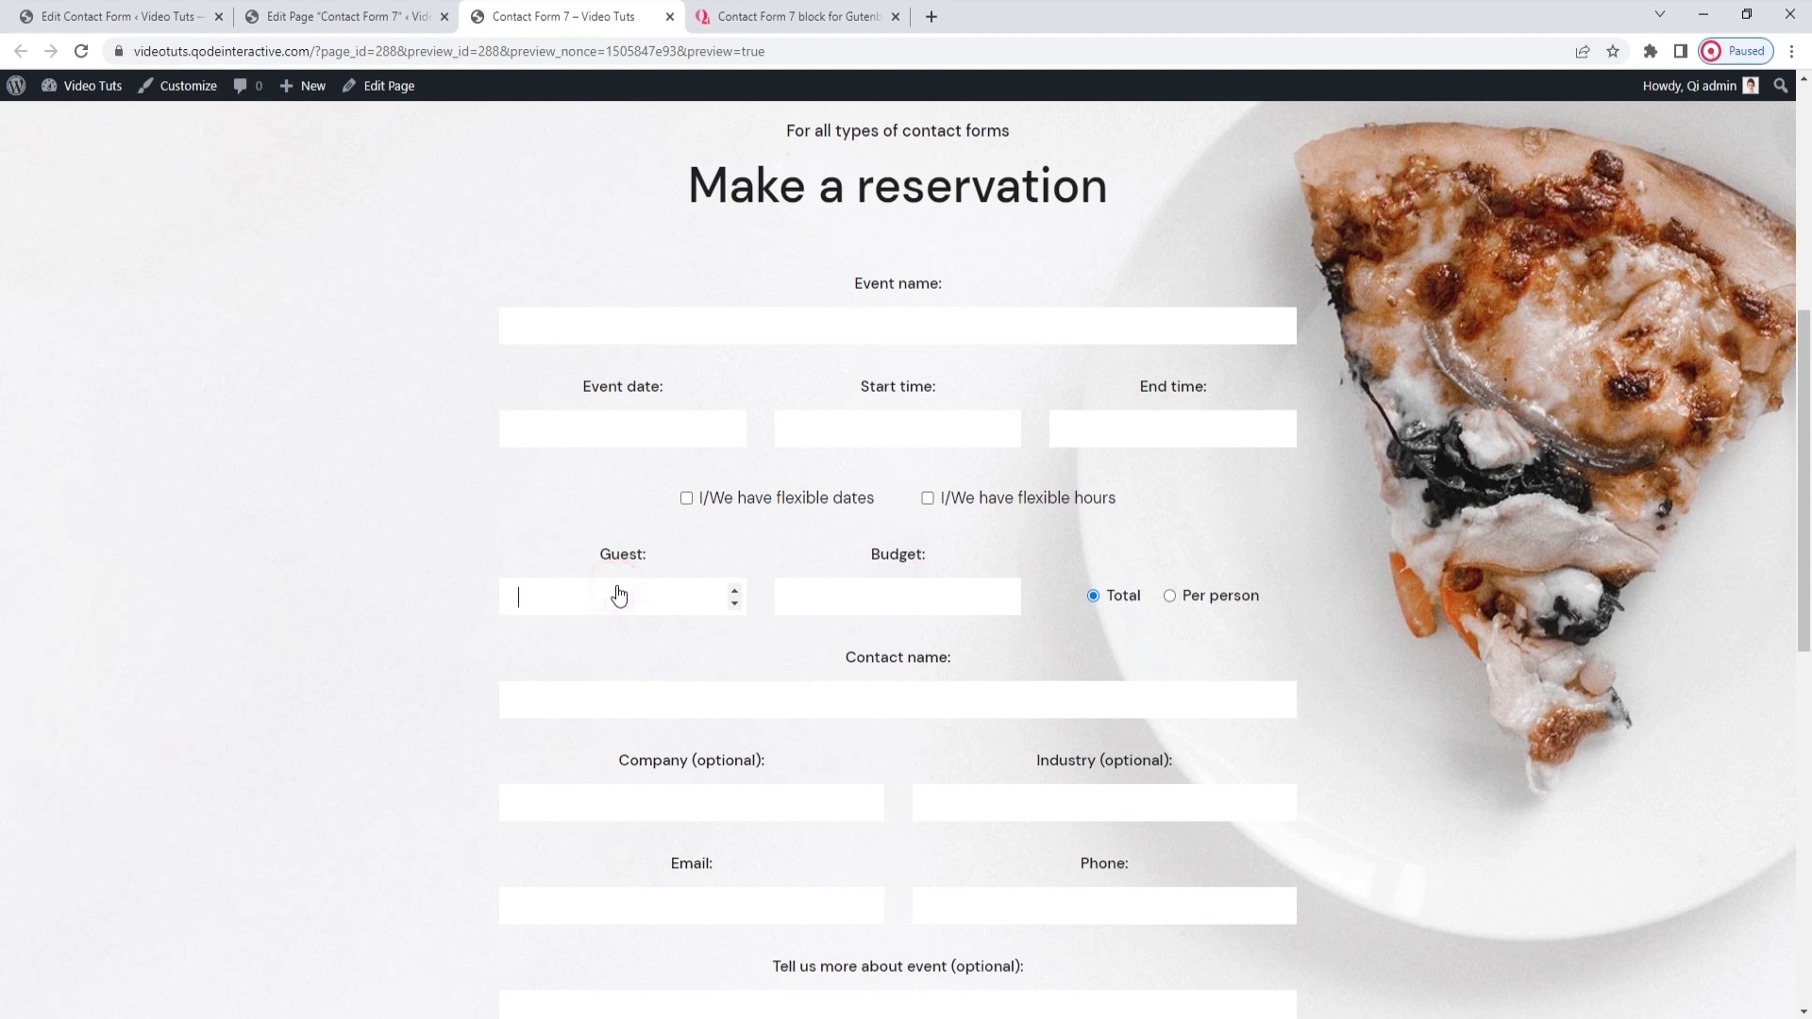
{"action": "type", "text": "1"}
{"action": "left_click", "coordinate": [468, 533]}
Fill in an email address and send the reservation to get the green-bordered thank-you message
{"action": "scroll", "coordinate": [467, 532], "scroll_direction": "down", "scroll_amount": 2}
{"action": "left_click", "coordinate": [589, 719]}
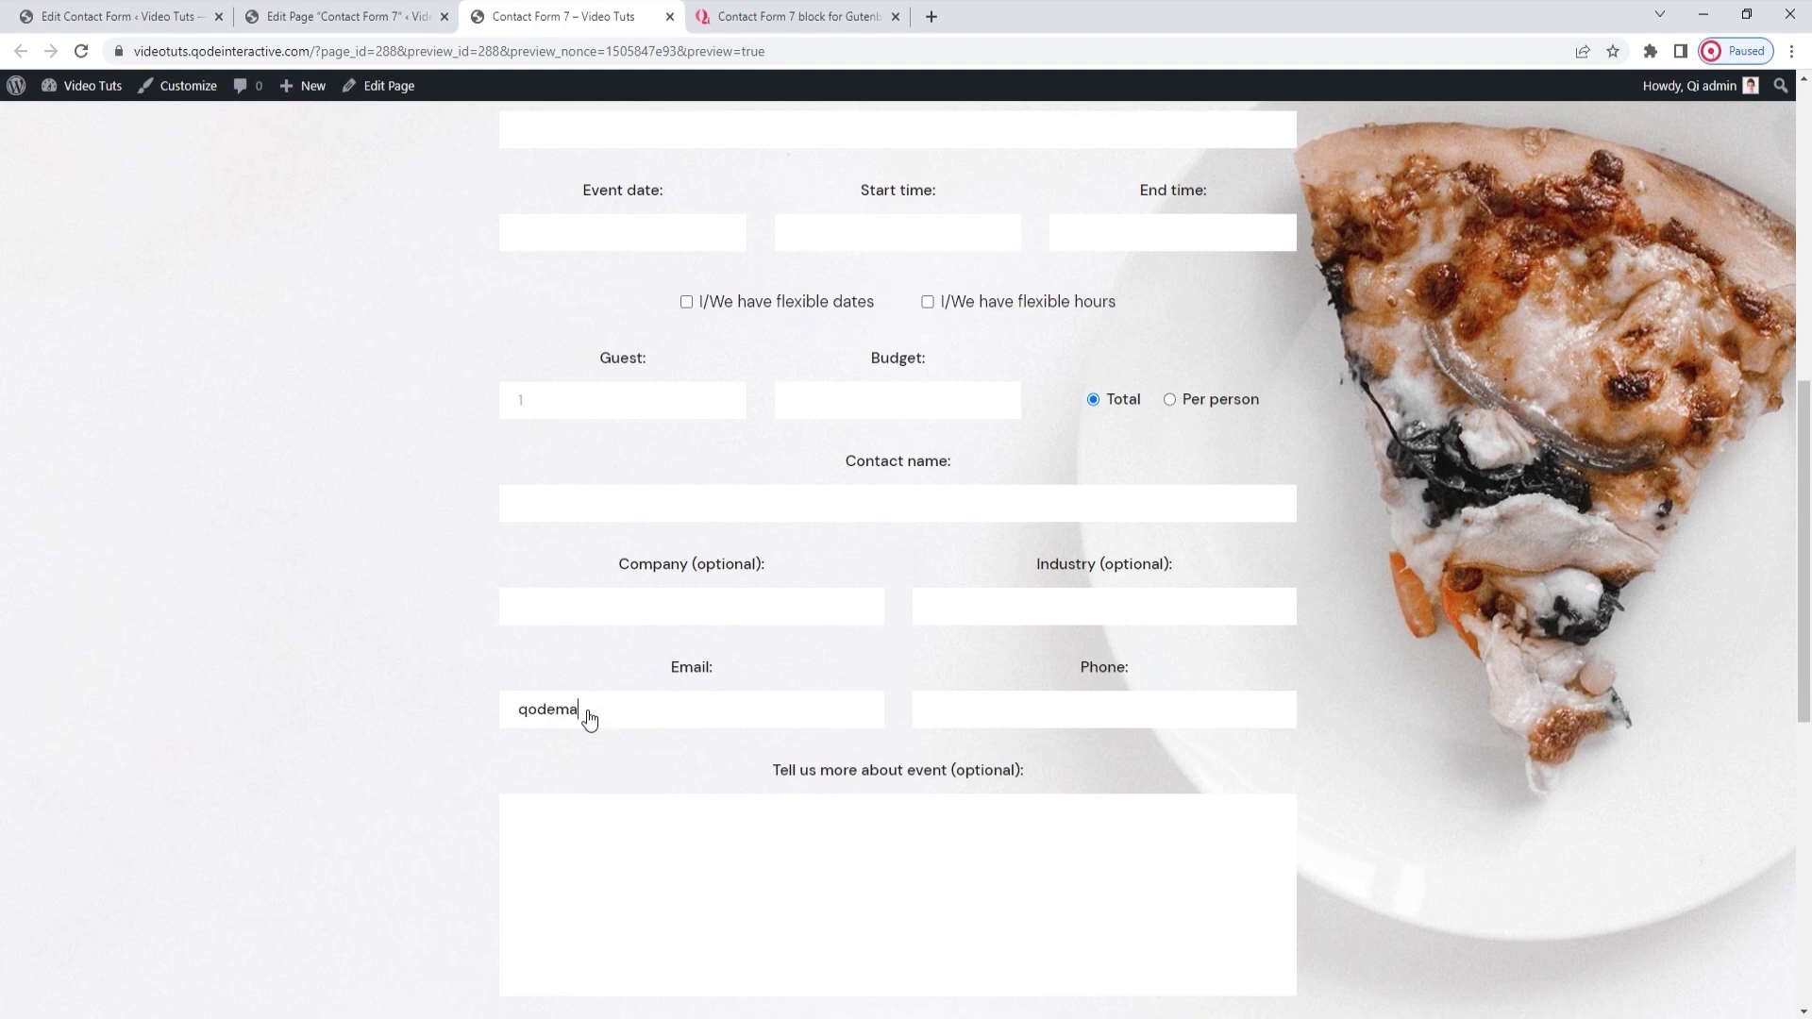
{"action": "scroll", "coordinate": [836, 677], "scroll_direction": "down", "scroll_amount": 3}
{"action": "left_click", "coordinate": [931, 767]}
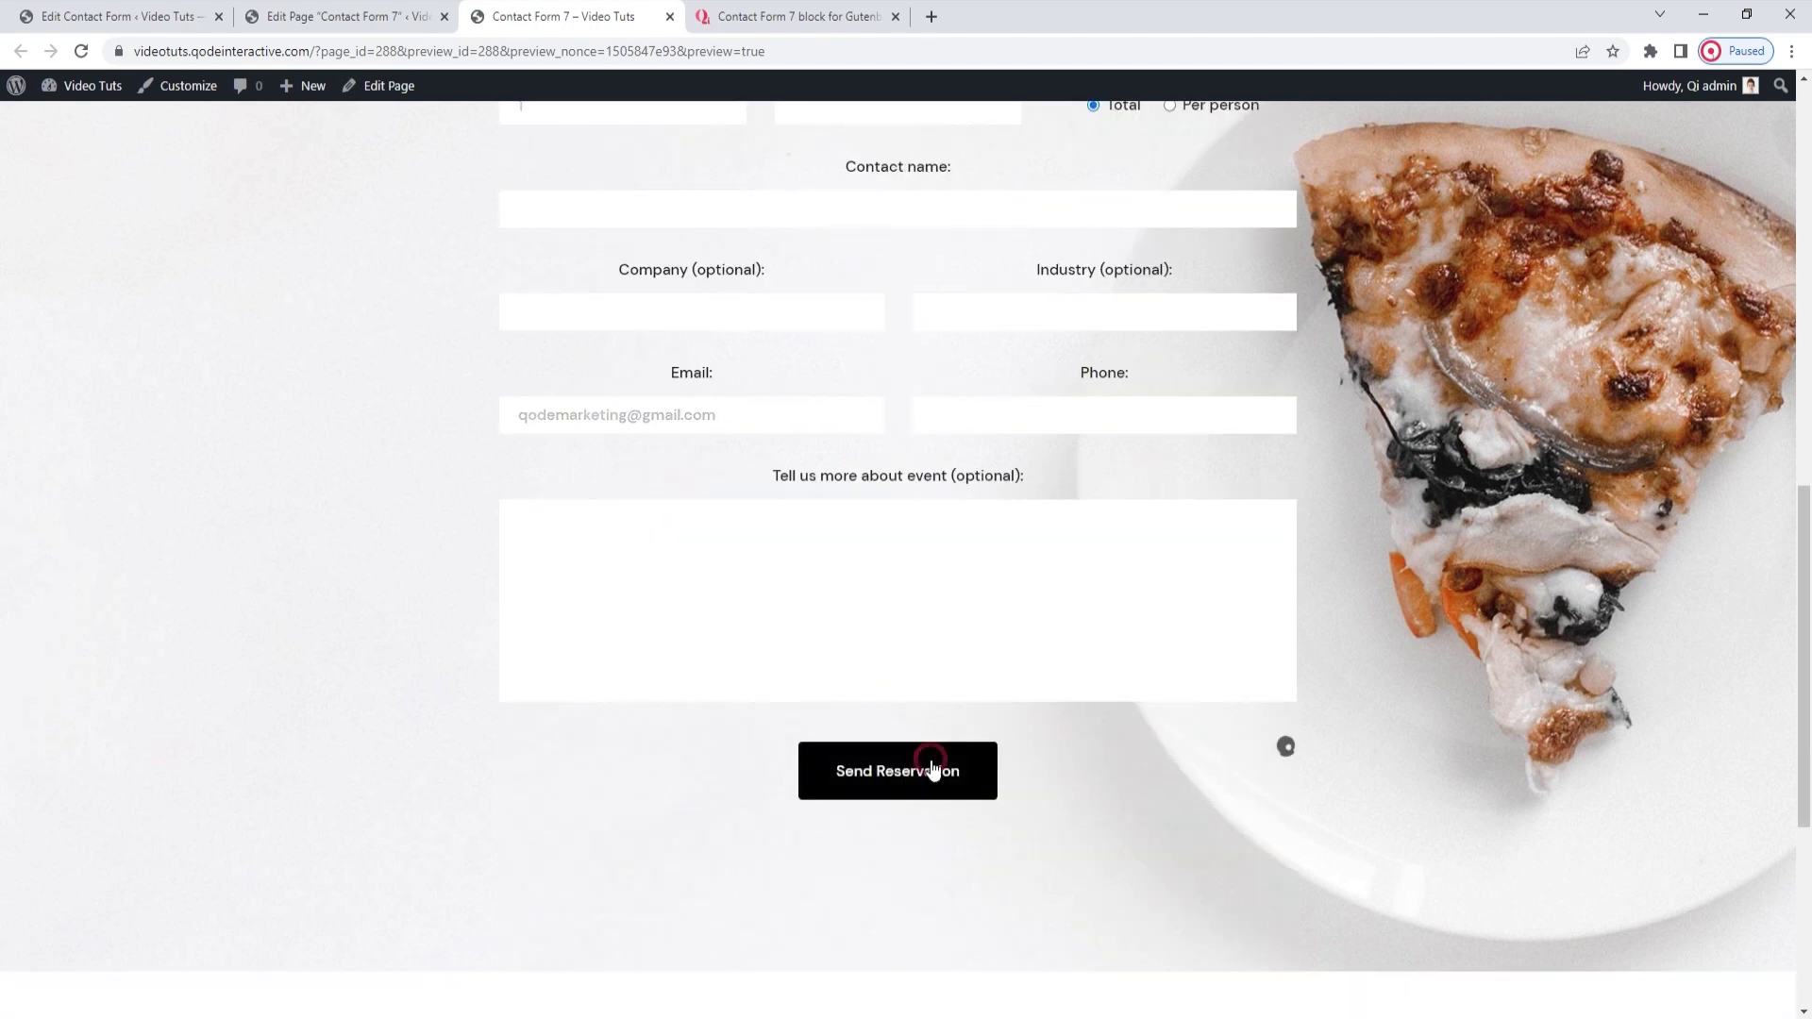
{"action": "scroll", "coordinate": [1317, 806], "scroll_direction": "down", "scroll_amount": 1}
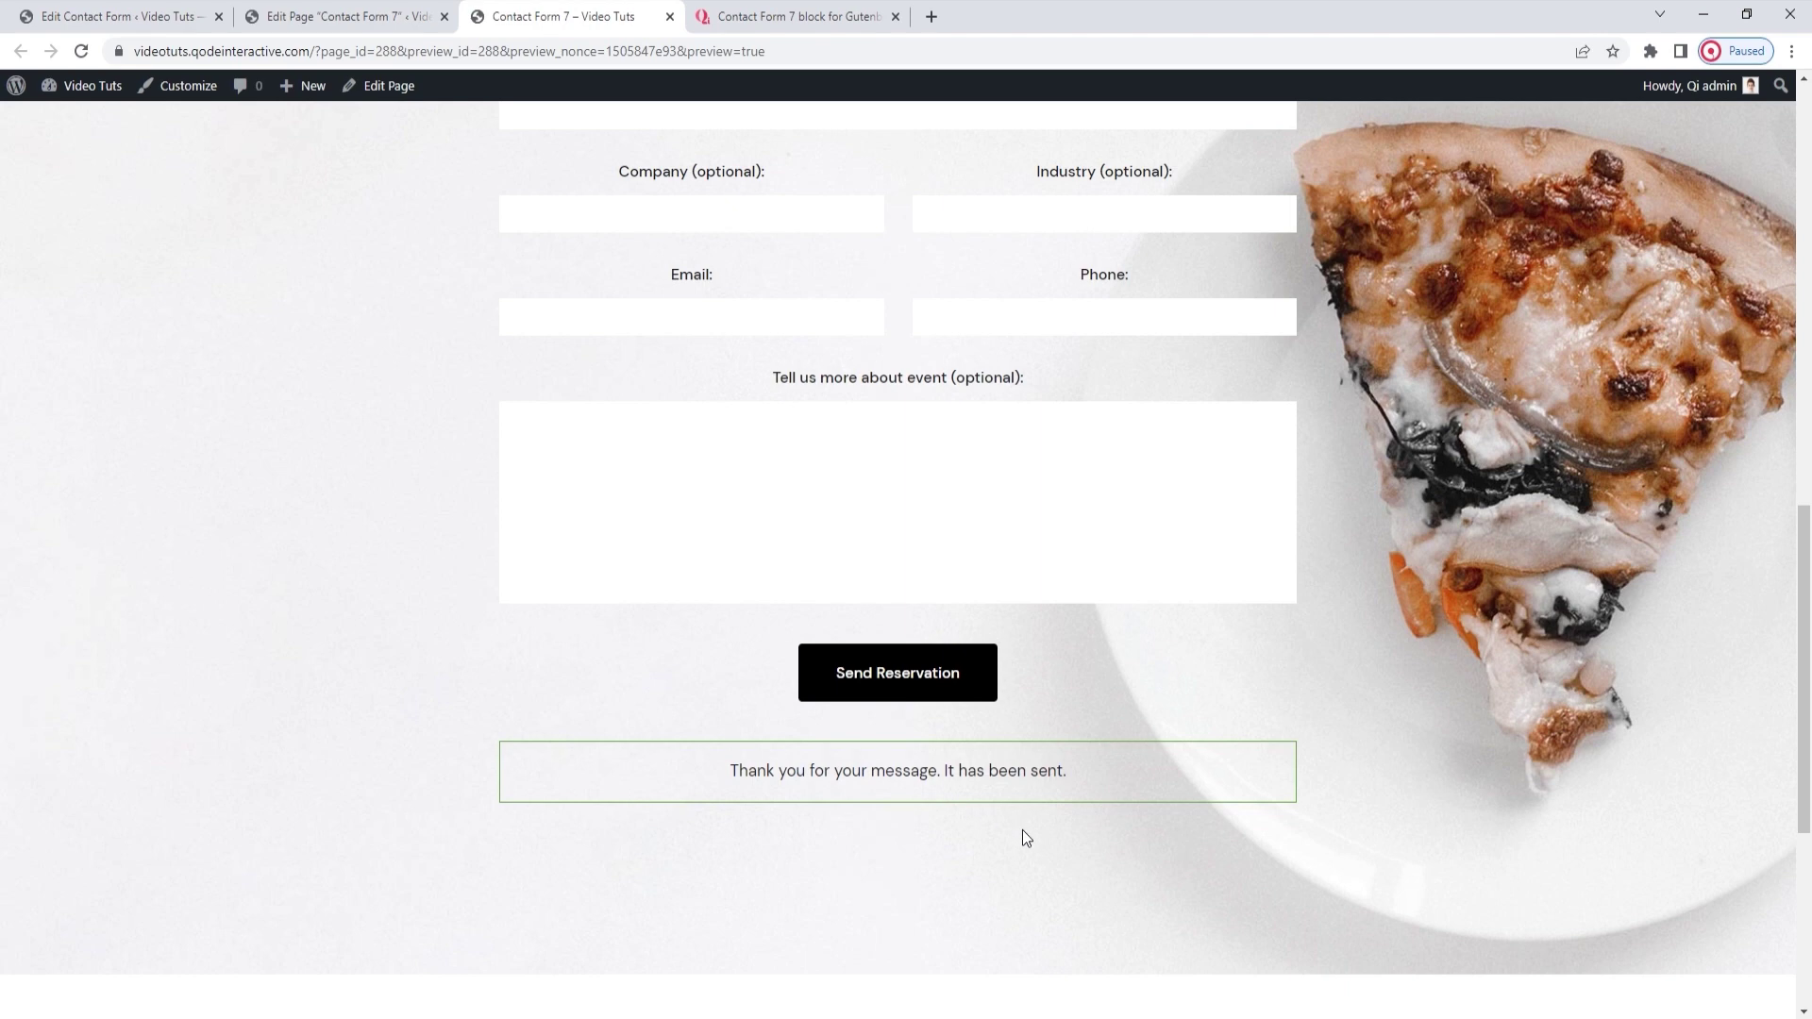
Back in the editor, collapse the Spacing Style, Error Style and Response Style panels
{"action": "left_click", "coordinate": [406, 17]}
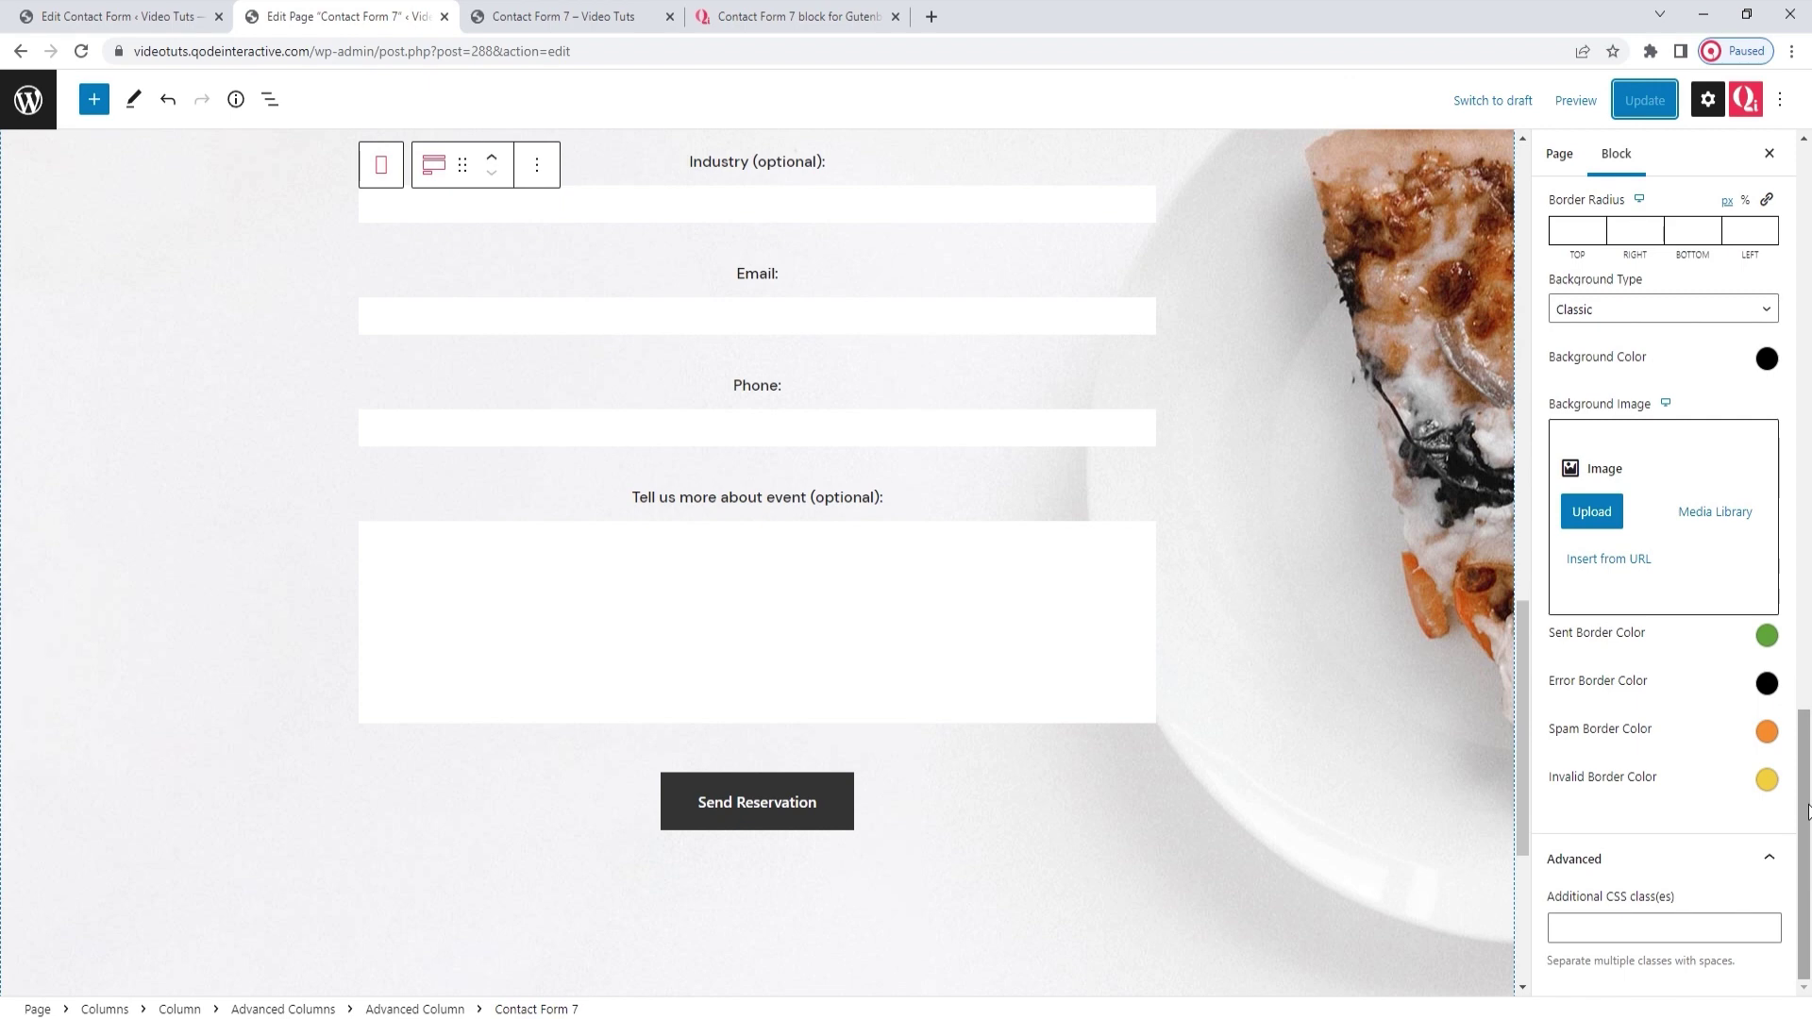
{"action": "left_click_drag", "start_coordinate": [1807, 812], "coordinate": [1809, 385]}
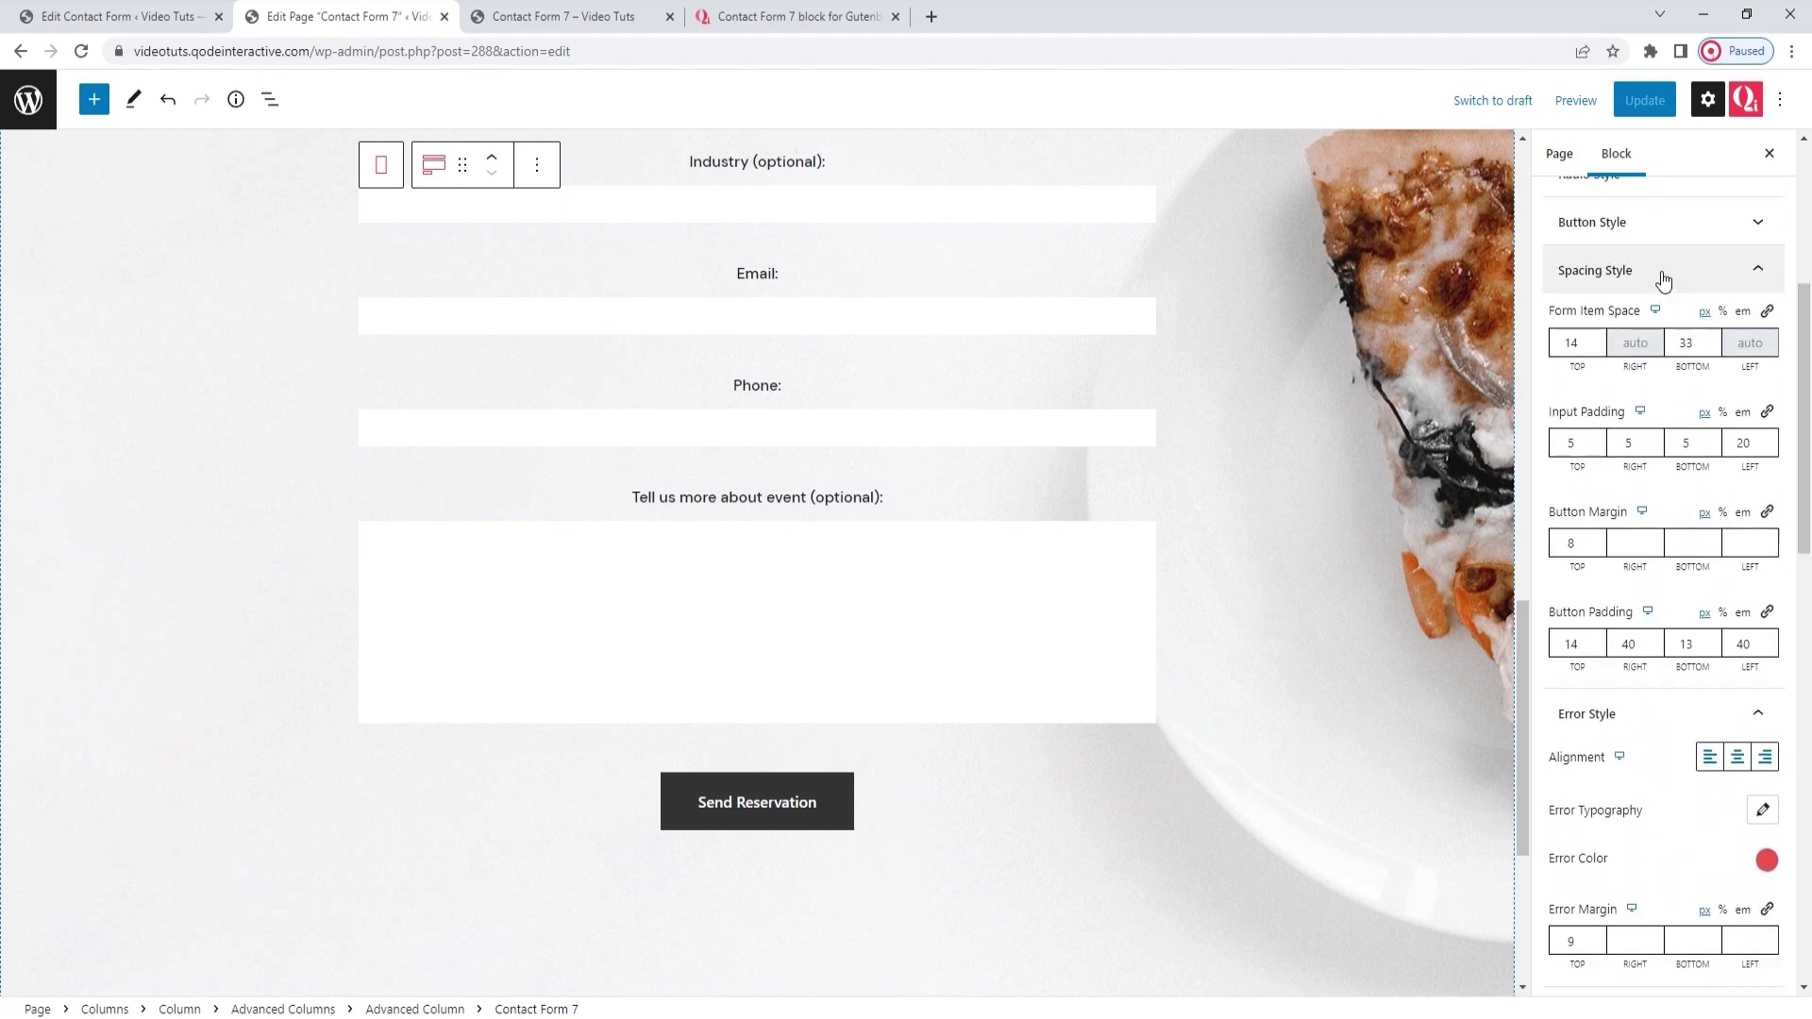
{"action": "left_click", "coordinate": [1661, 273]}
{"action": "left_click_drag", "start_coordinate": [1808, 396], "coordinate": [1808, 272]}
{"action": "left_click", "coordinate": [1633, 651]}
{"action": "left_click", "coordinate": [1666, 699]}
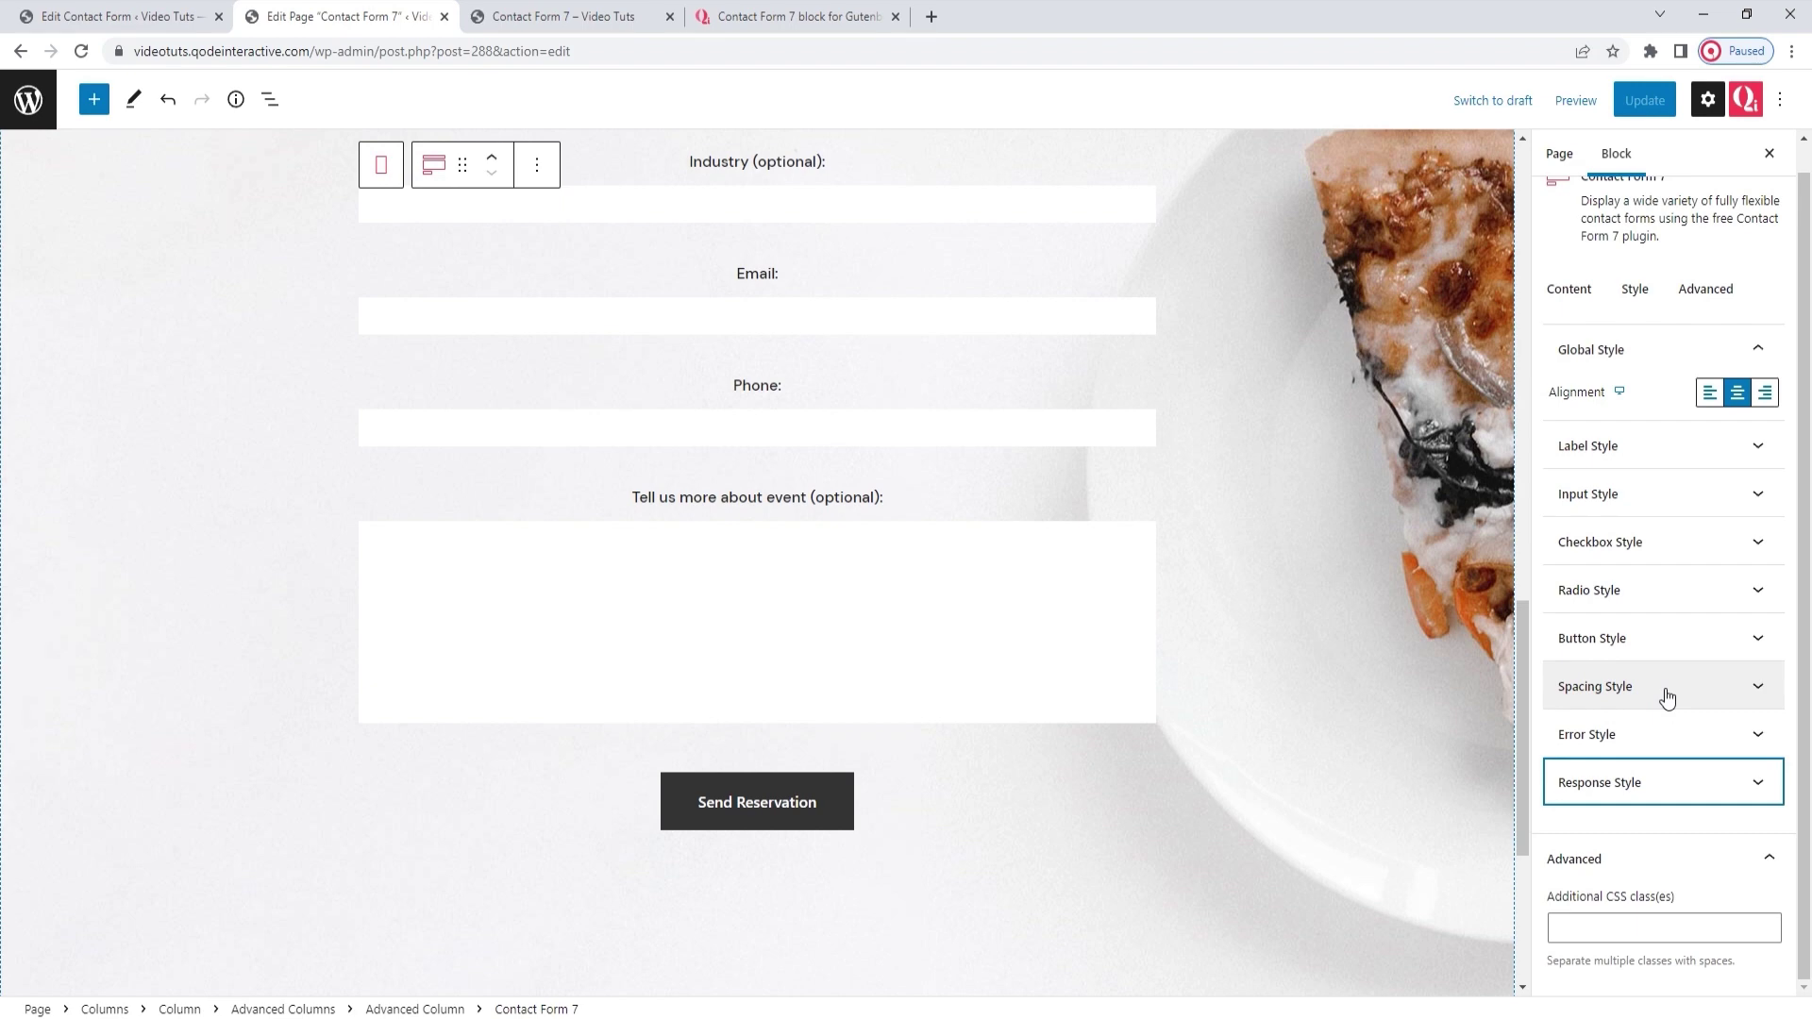
{"action": "scroll", "coordinate": [1708, 529], "scroll_direction": "up", "scroll_amount": 1}
Open the form block's Advanced tab and scroll through its margin, padding and CSS panels
{"action": "left_click", "coordinate": [1705, 318]}
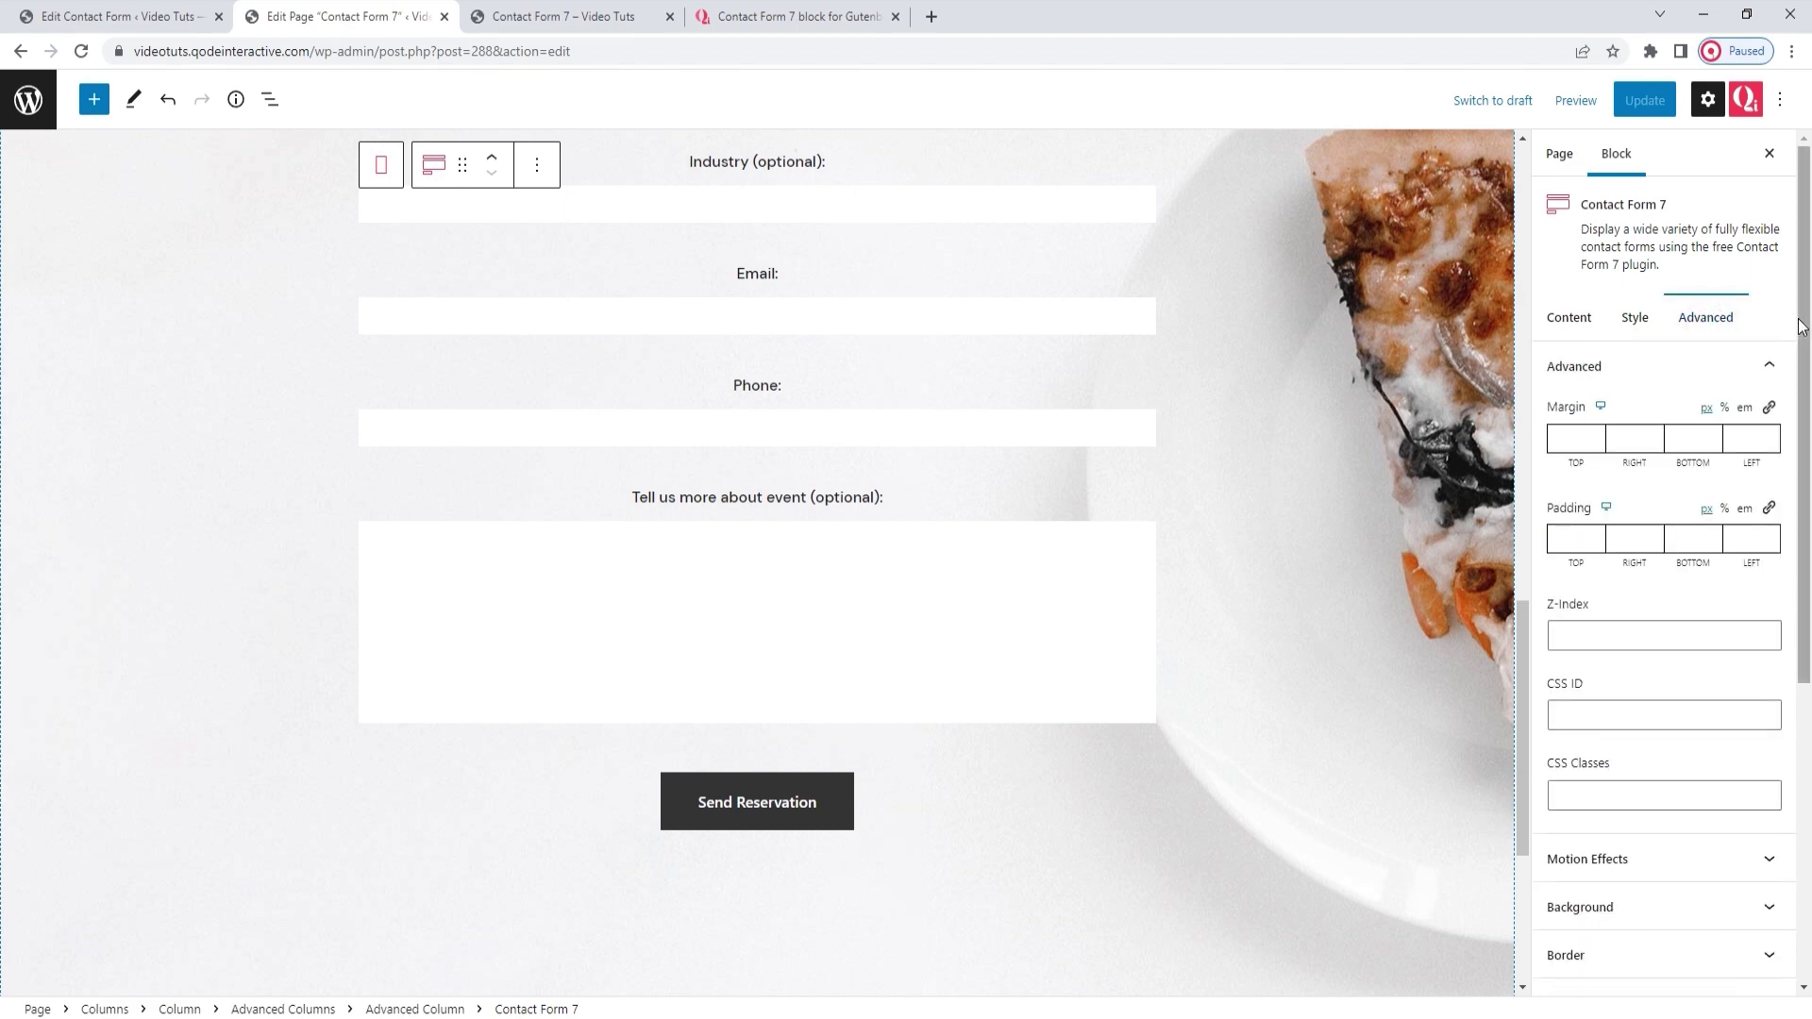
{"action": "left_click_drag", "start_coordinate": [1801, 325], "coordinate": [1807, 672]}
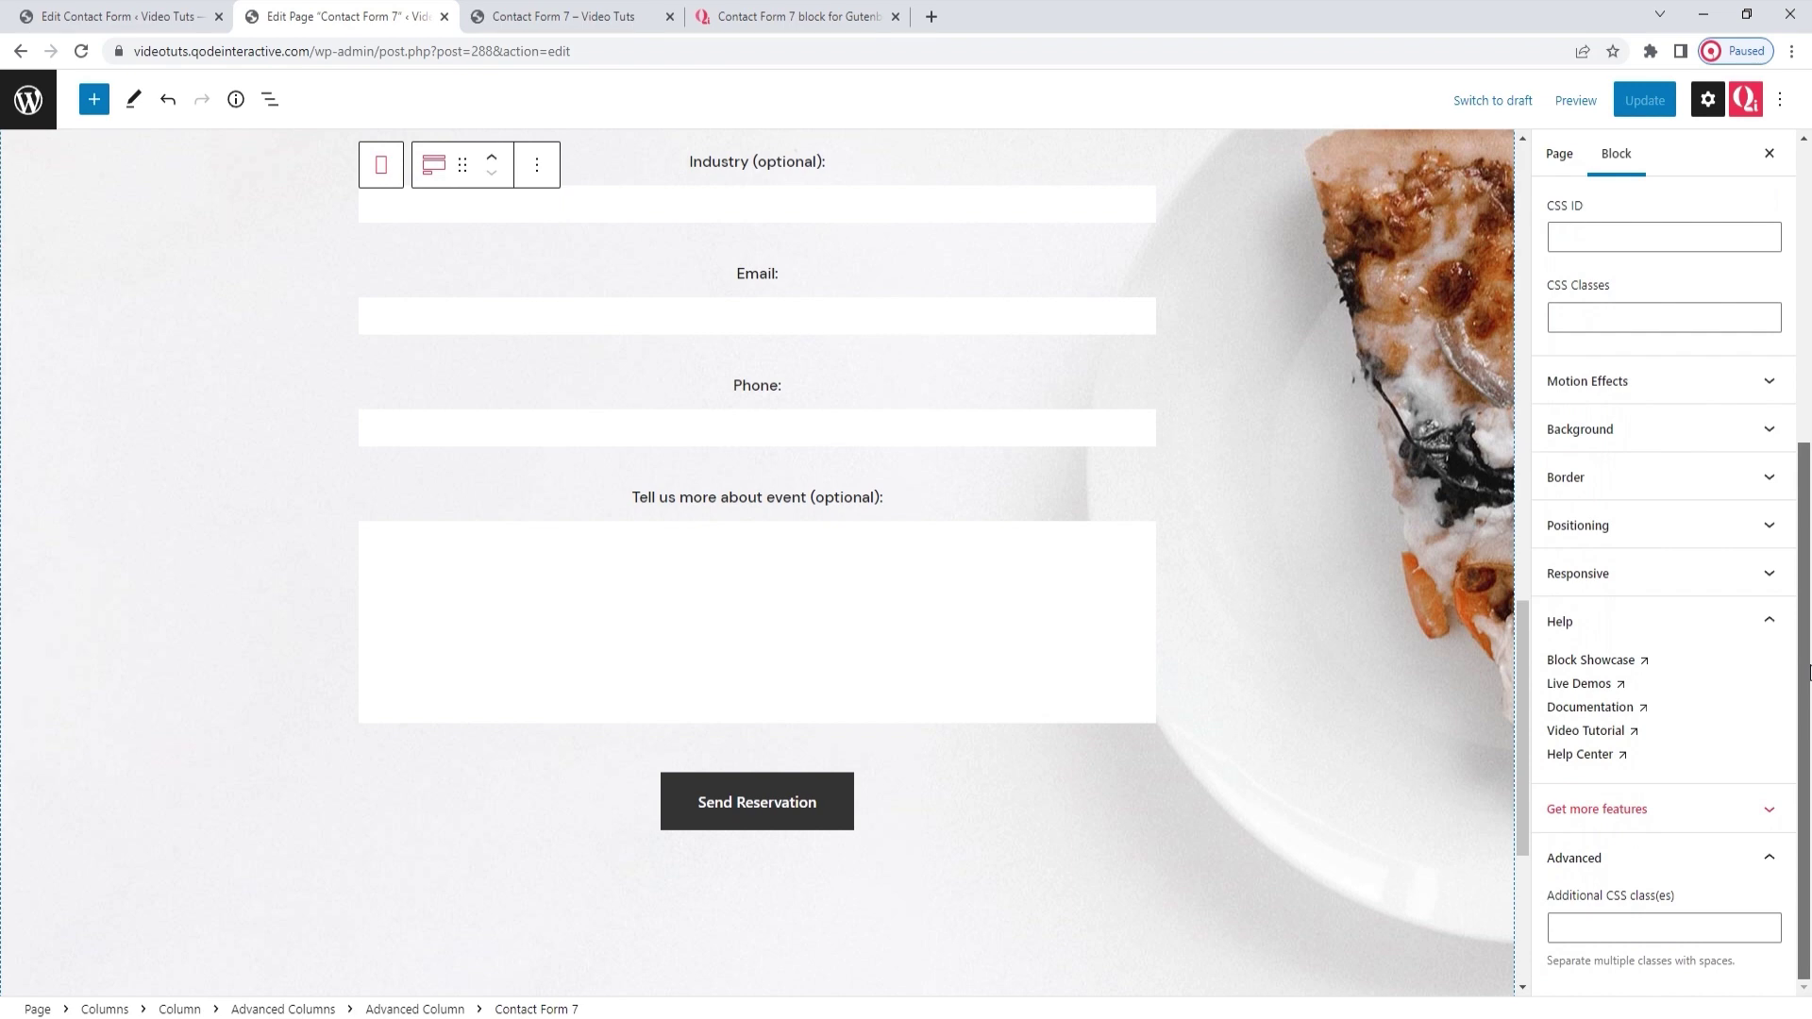
{"action": "scroll", "coordinate": [1809, 672], "scroll_direction": "up", "scroll_amount": 5}
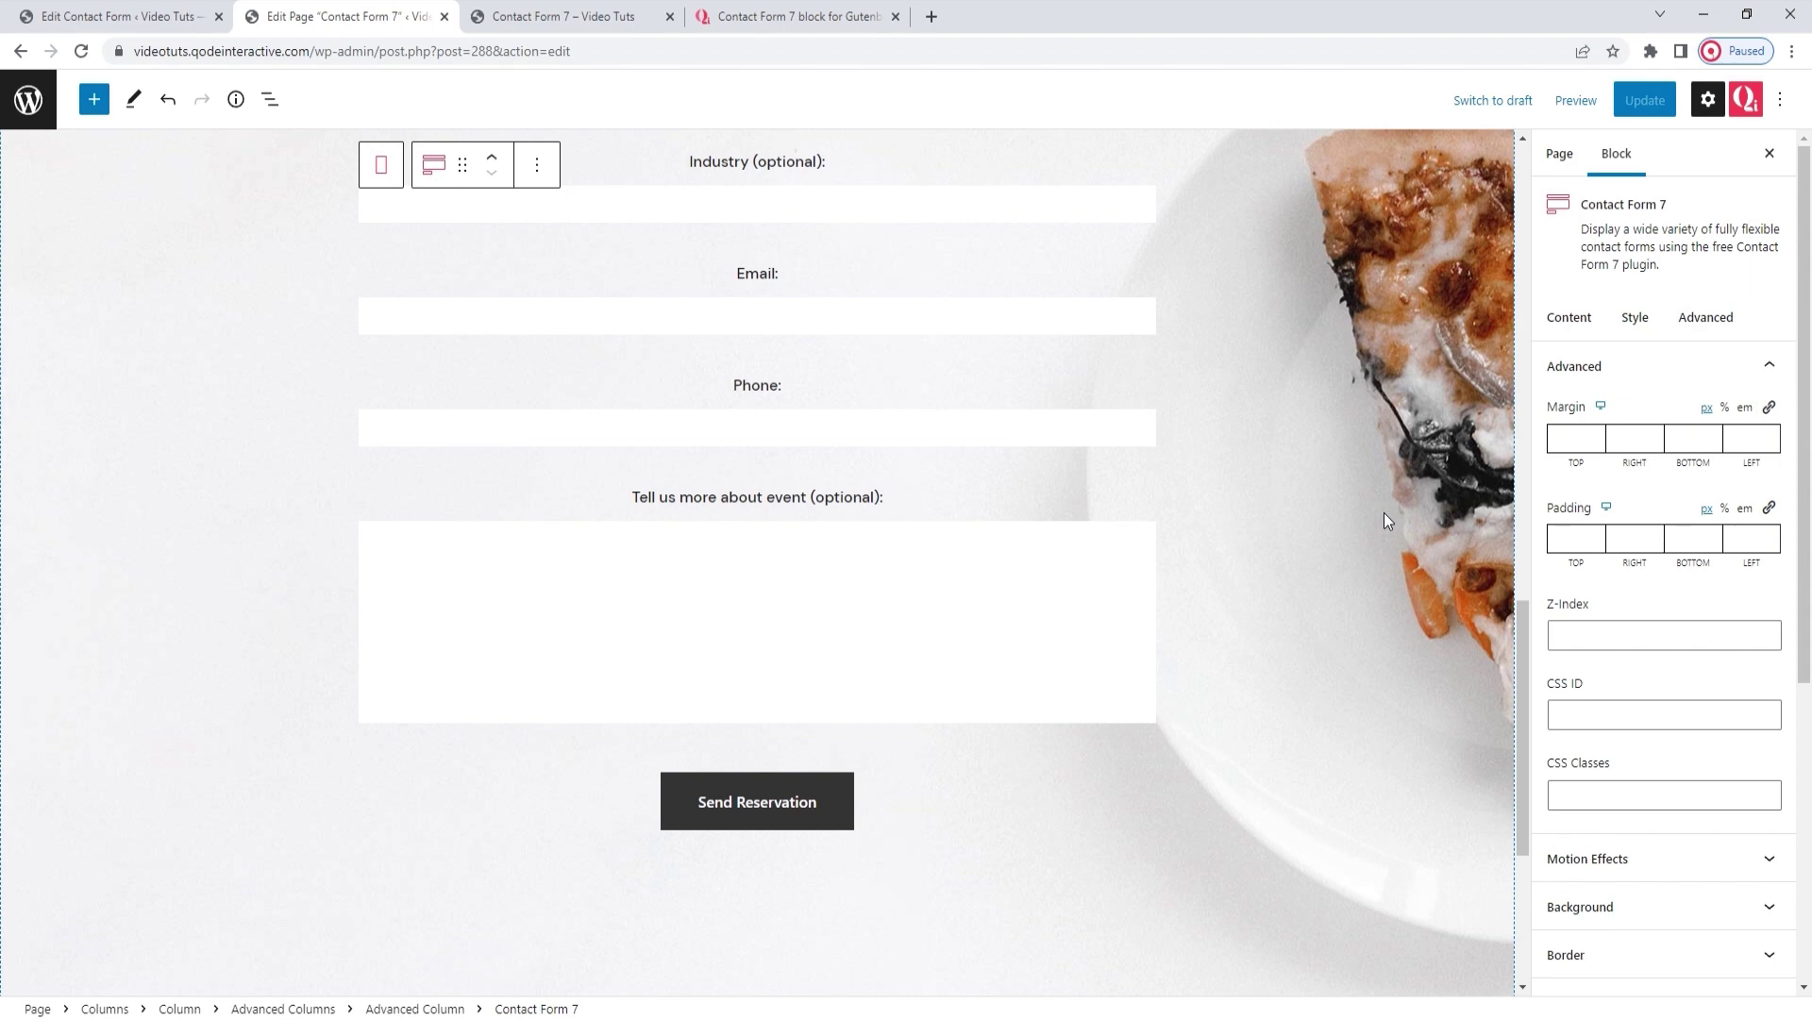
Browse the Qi Blocks Contact Form 7 demo page from the top to the Step by step multistep example
{"action": "left_click", "coordinate": [821, 13]}
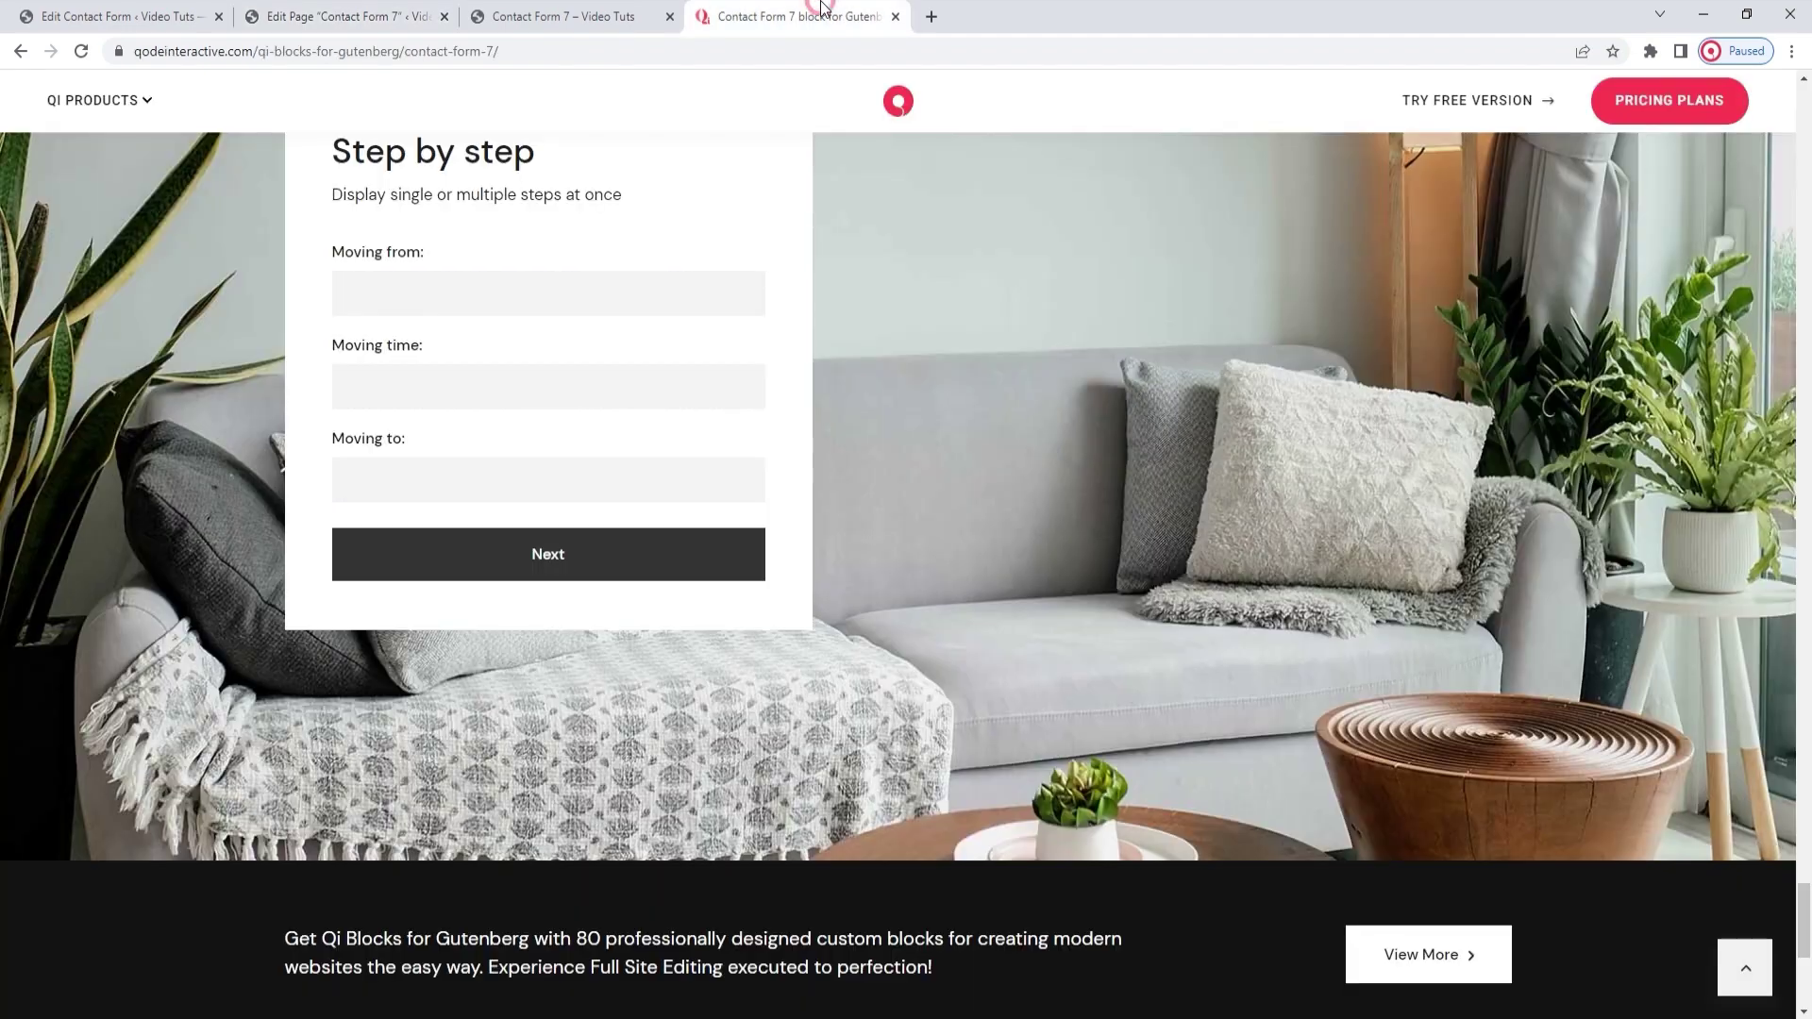
{"action": "left_click", "coordinate": [1739, 968]}
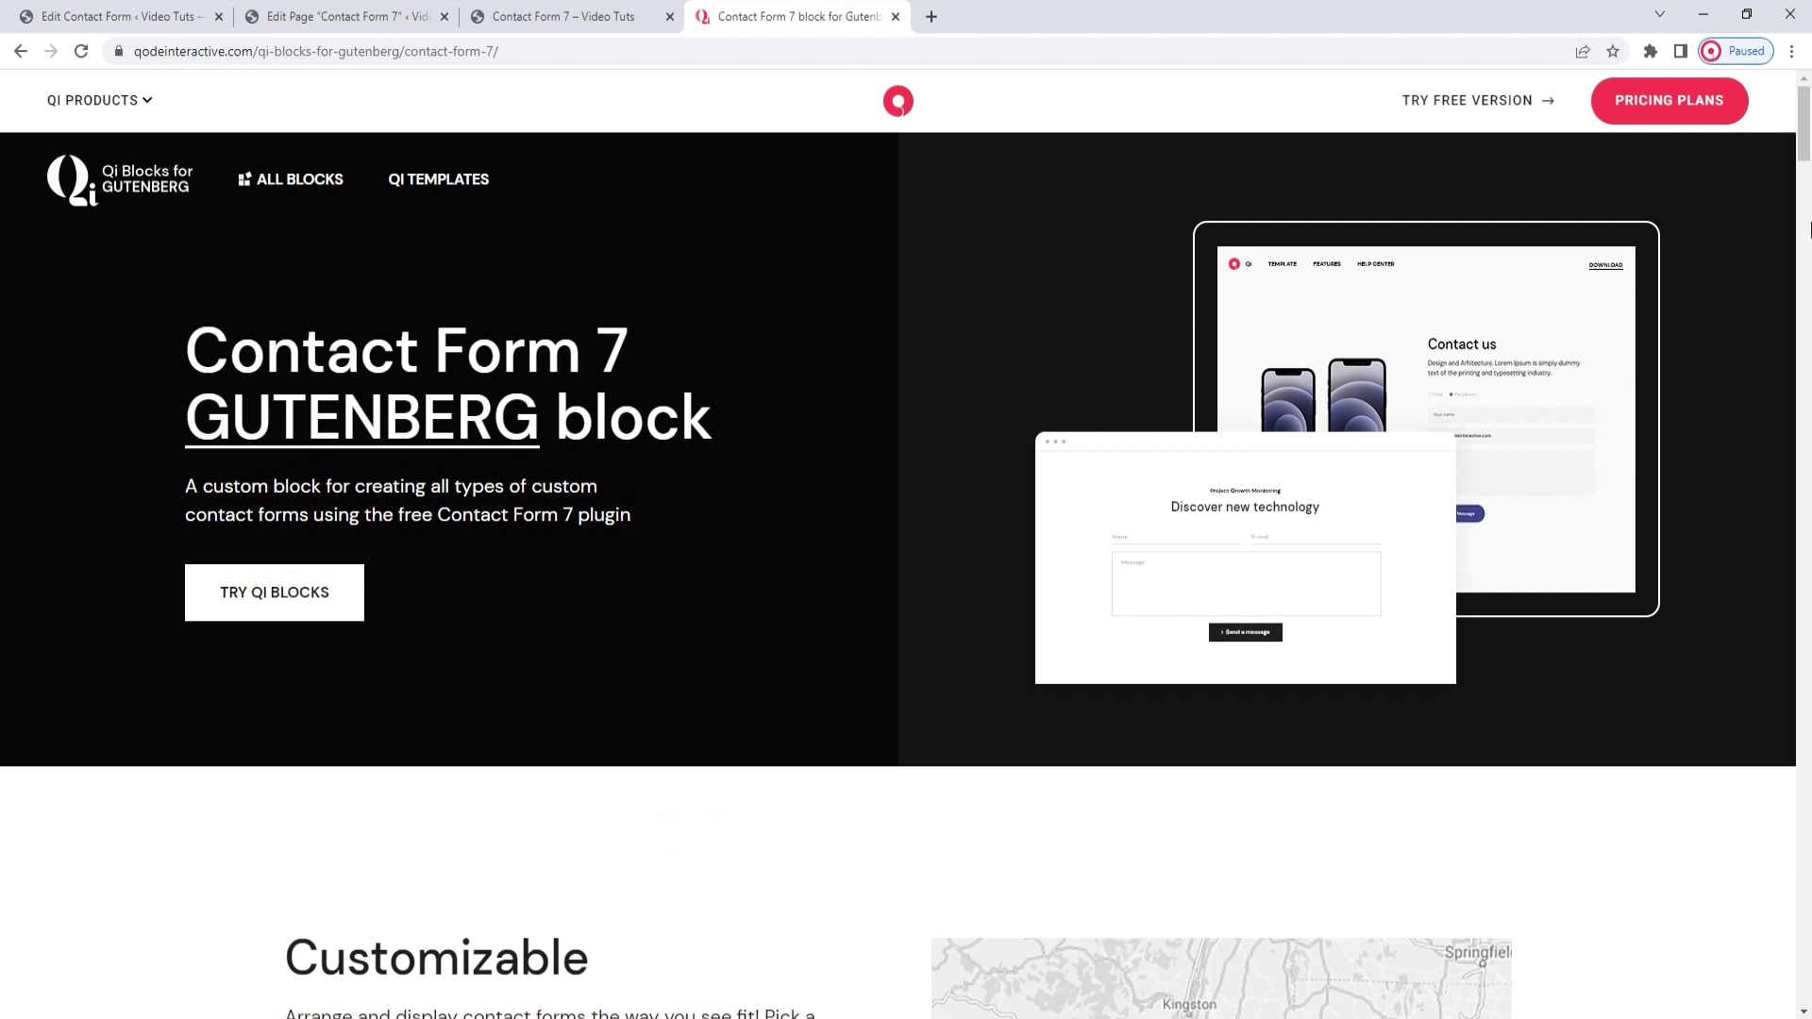
{"action": "left_click_drag", "start_coordinate": [1802, 99], "coordinate": [1807, 247]}
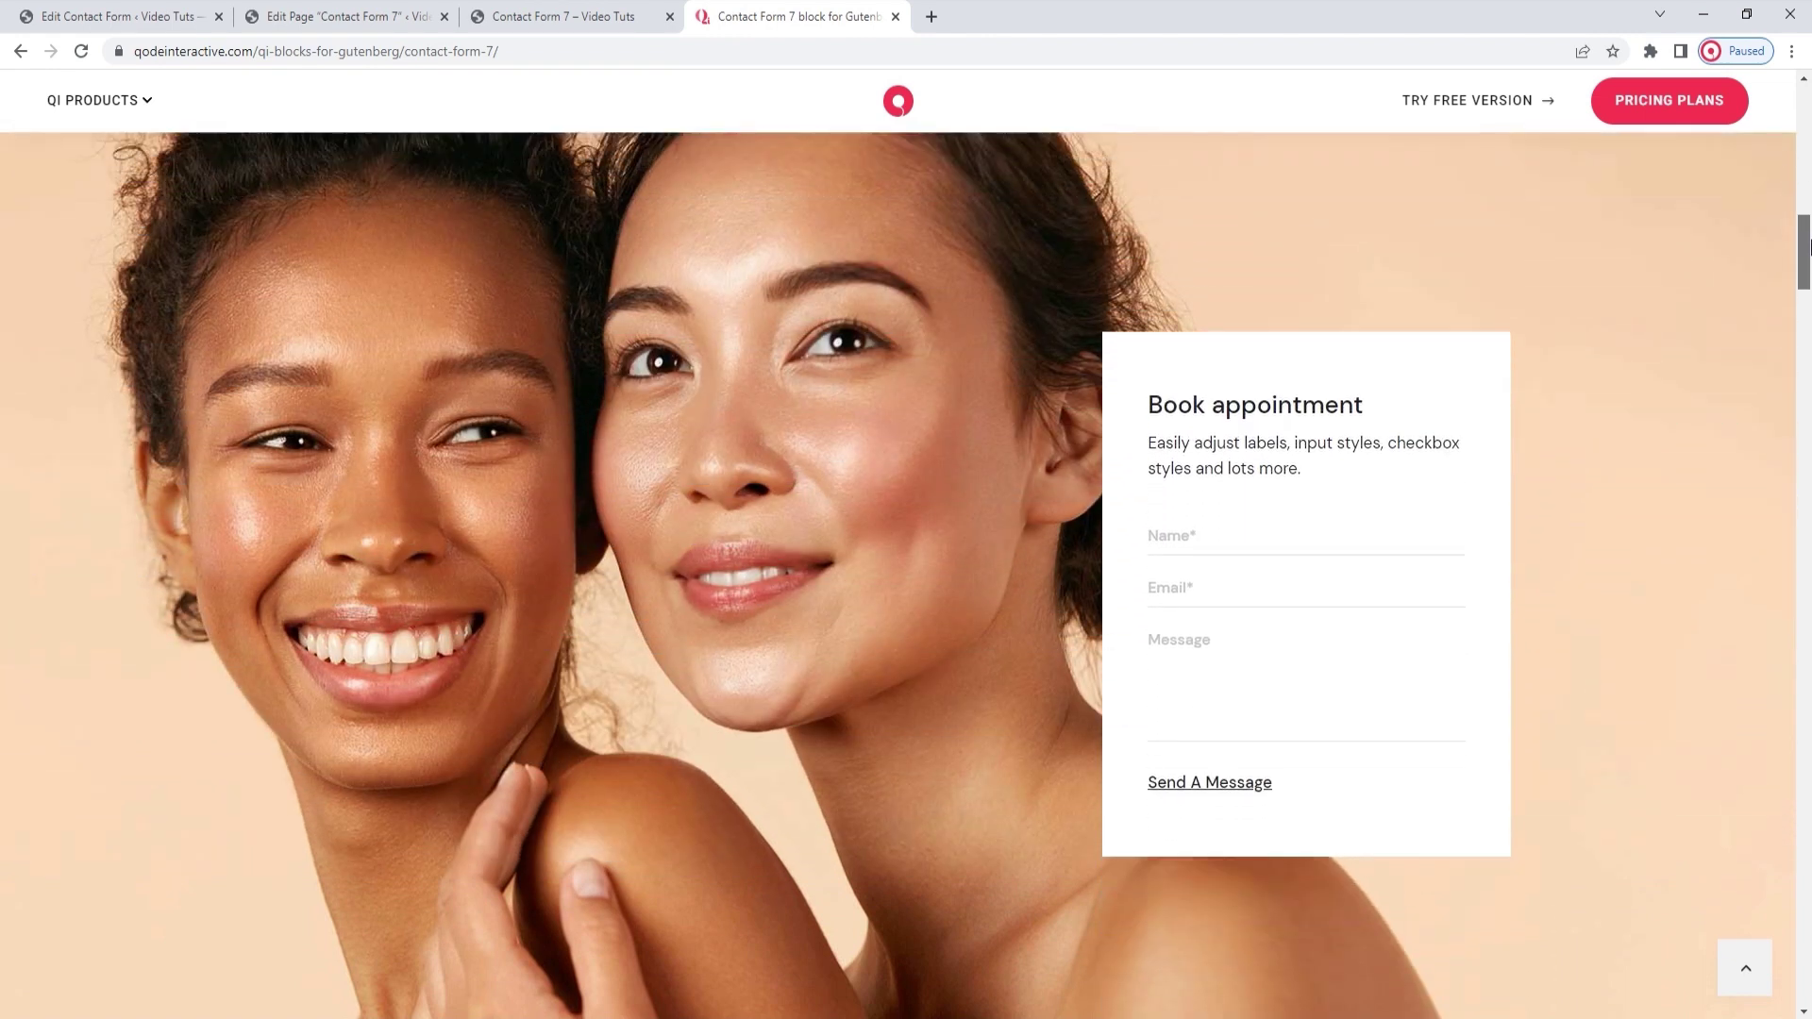
{"action": "left_click_drag", "start_coordinate": [1807, 247], "coordinate": [1807, 357]}
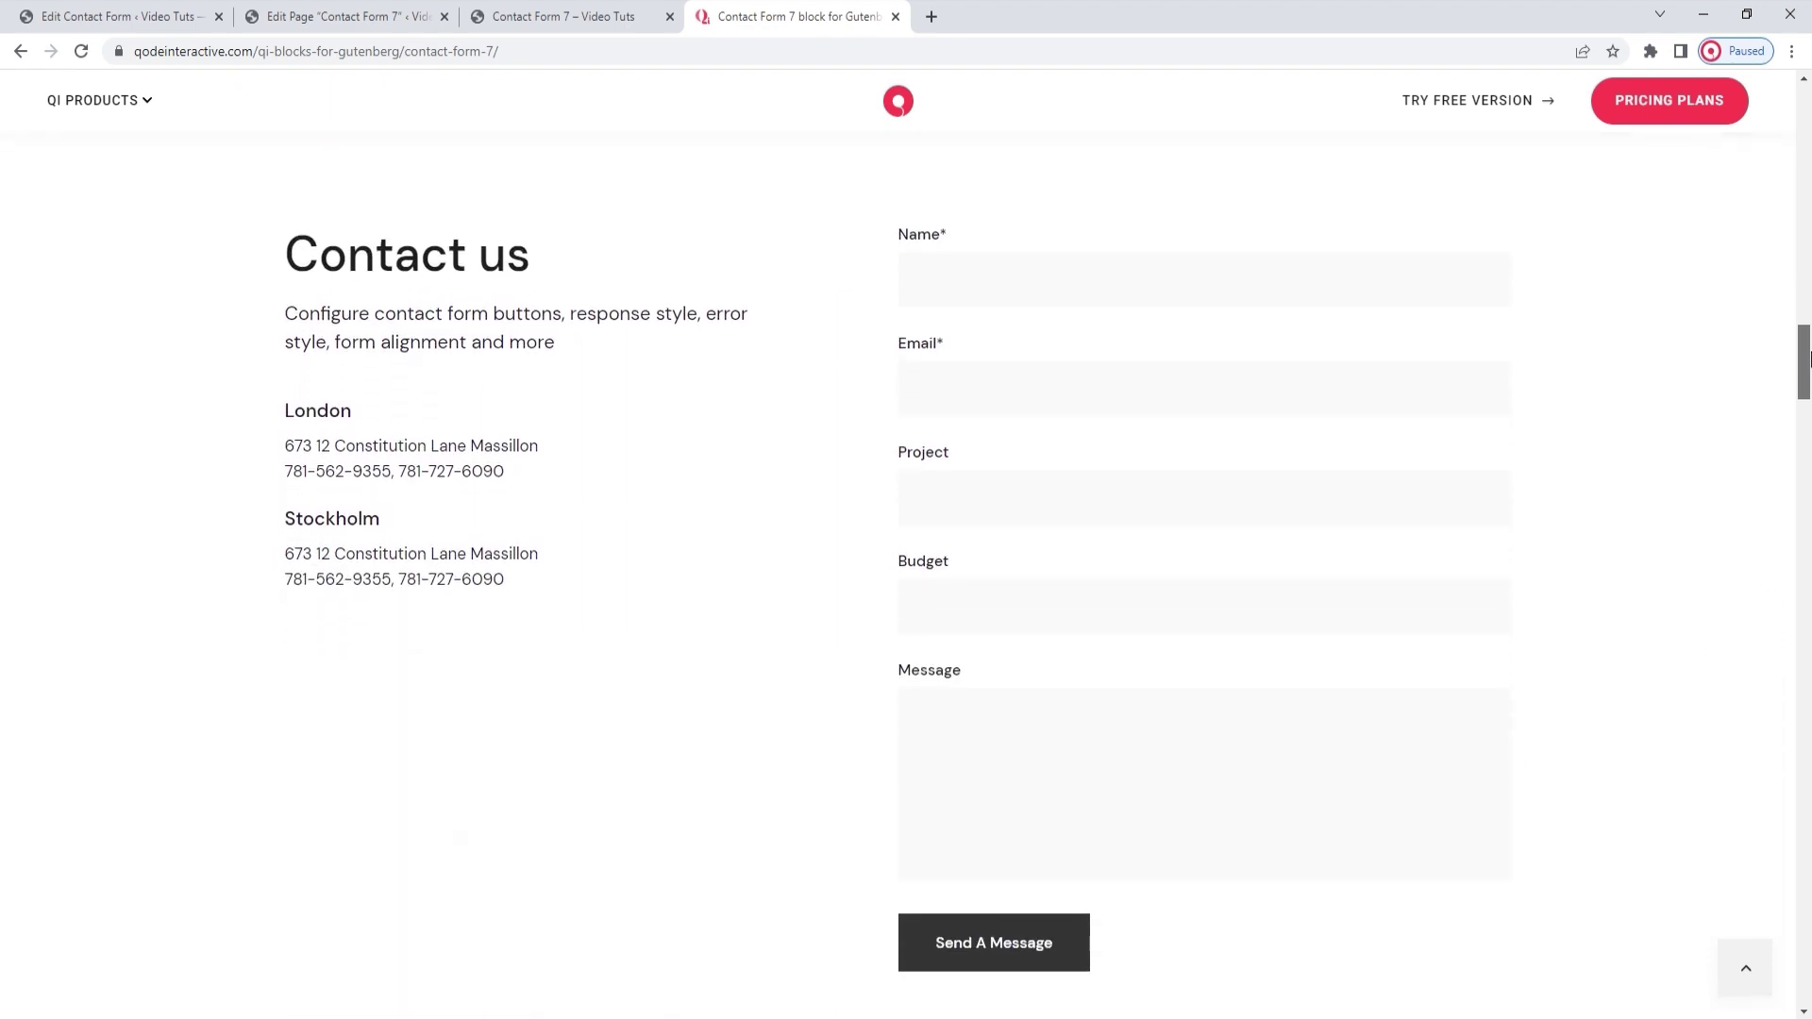
{"action": "left_click_drag", "start_coordinate": [1807, 356], "coordinate": [1808, 436]}
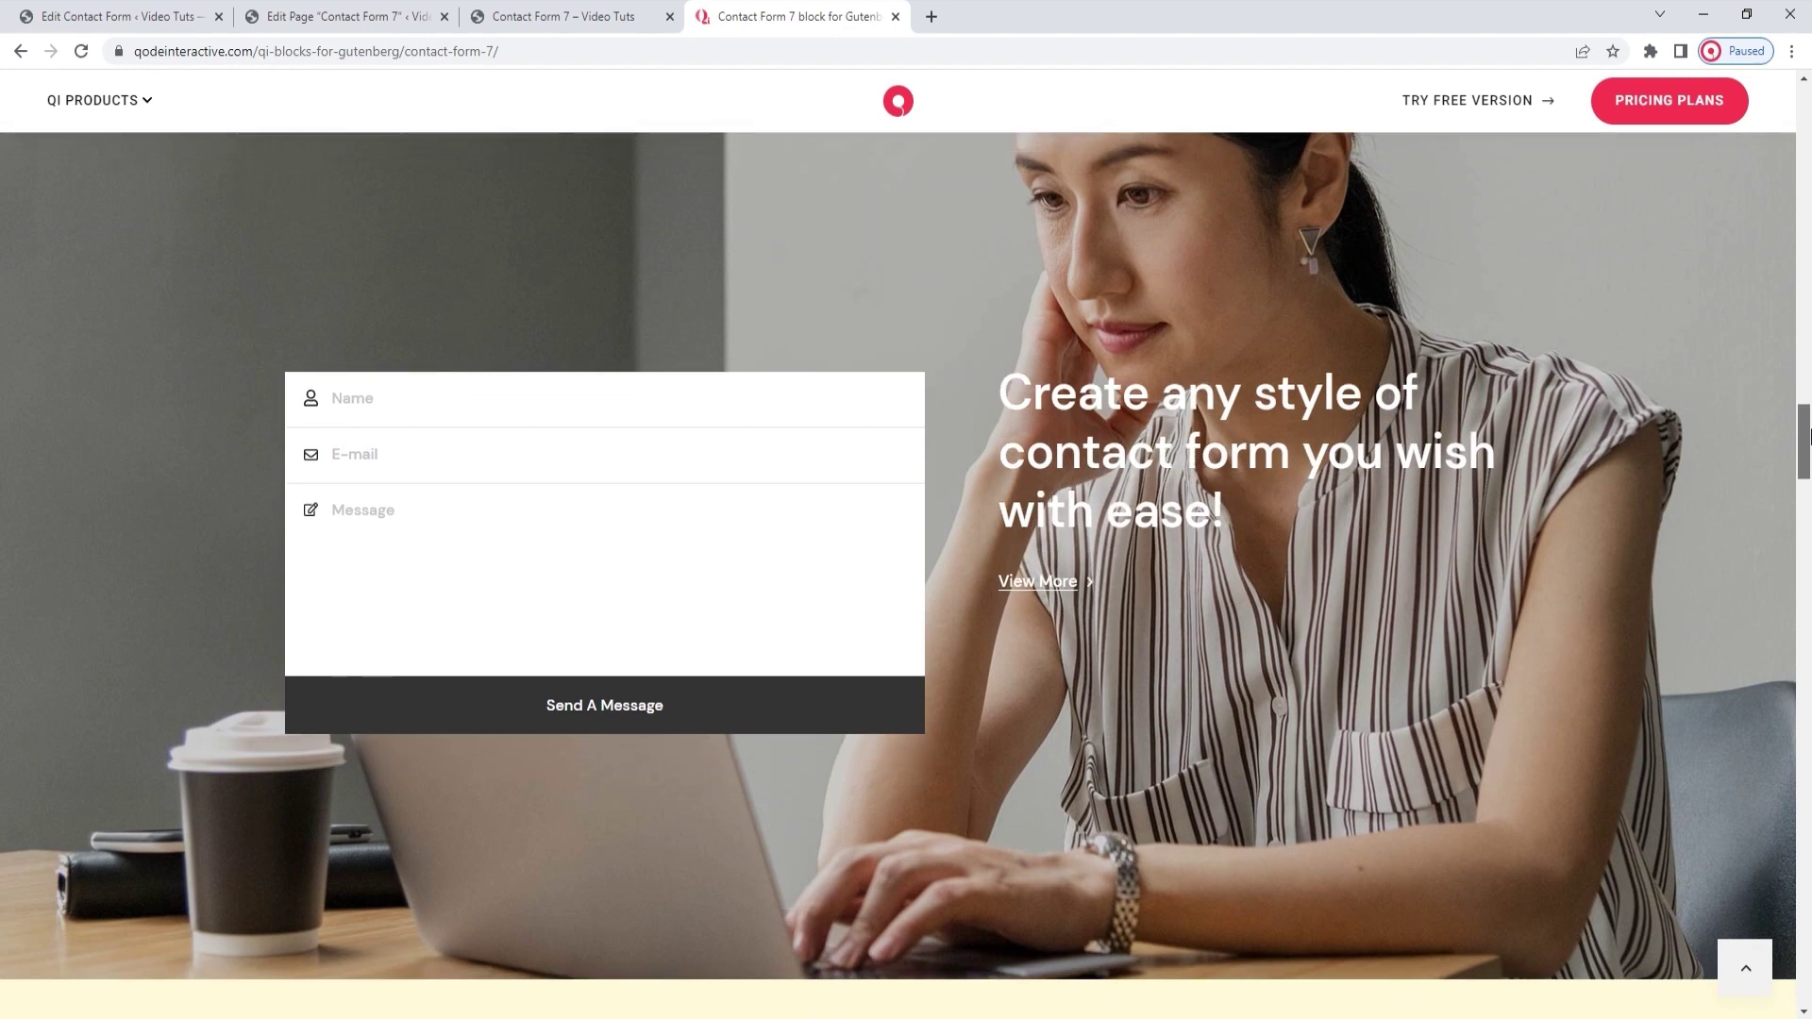
{"action": "left_click_drag", "start_coordinate": [1808, 436], "coordinate": [1808, 496]}
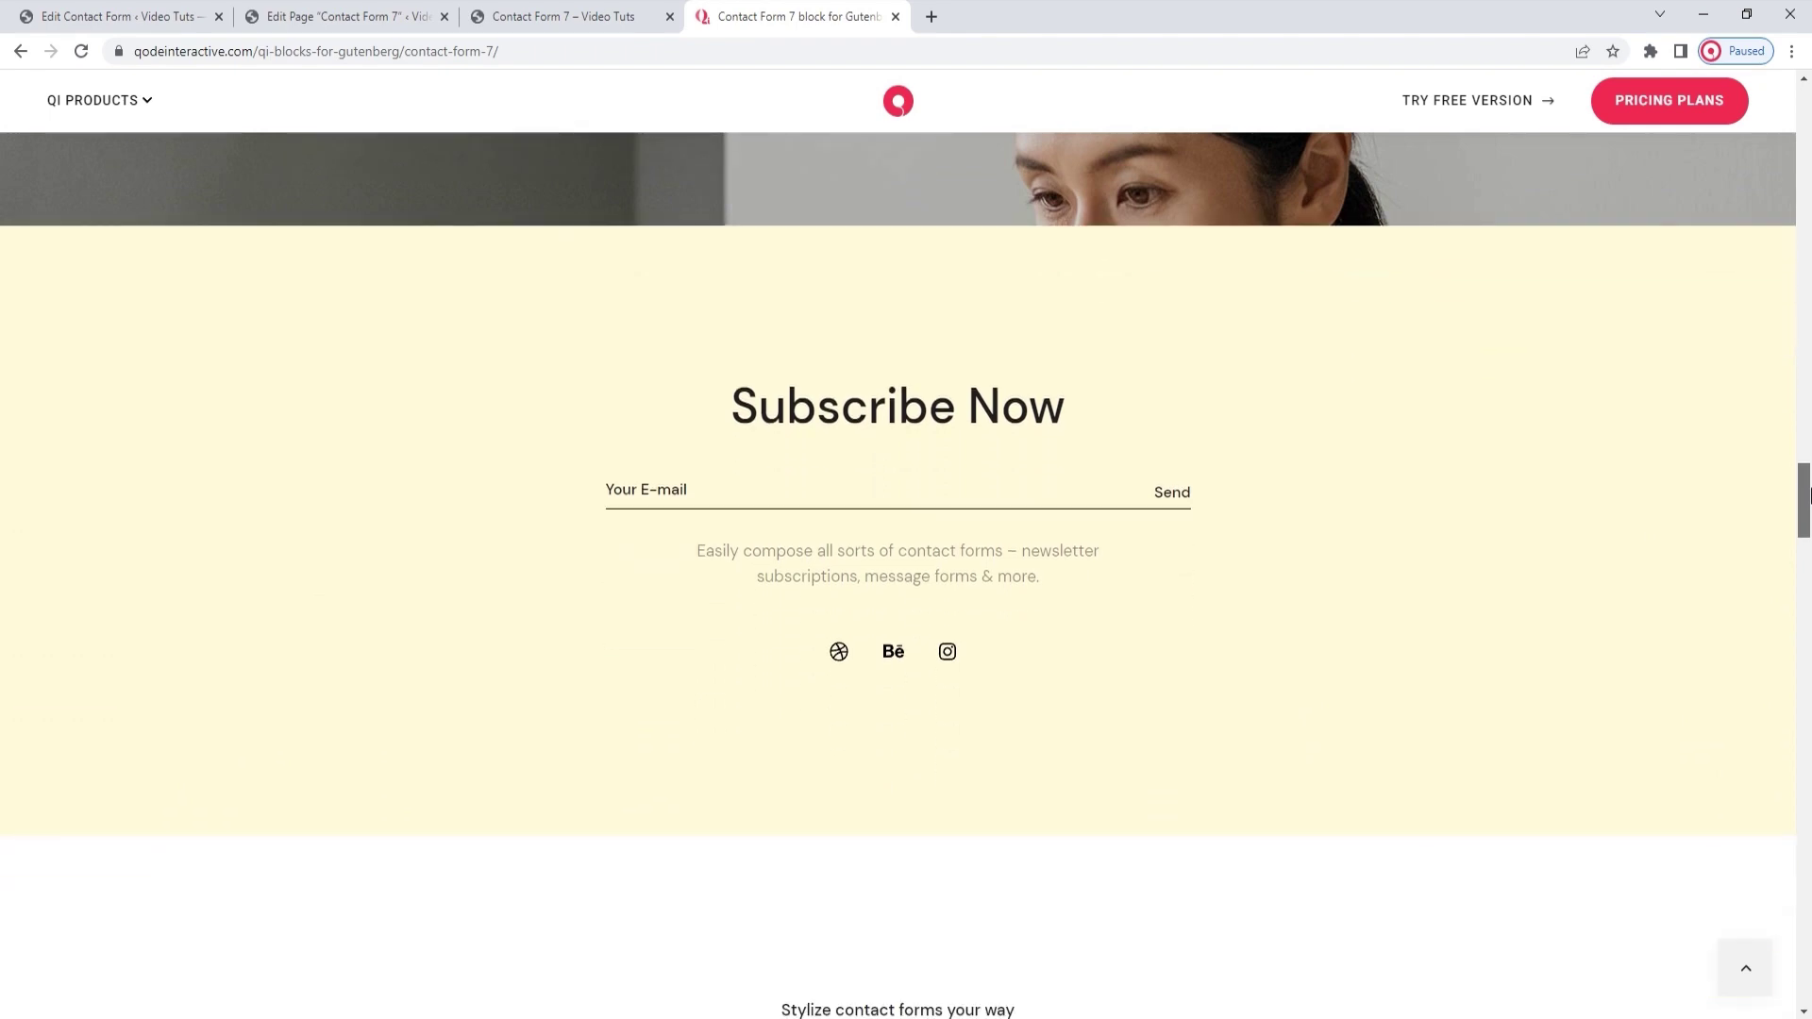
{"action": "left_click_drag", "start_coordinate": [1809, 495], "coordinate": [1809, 558]}
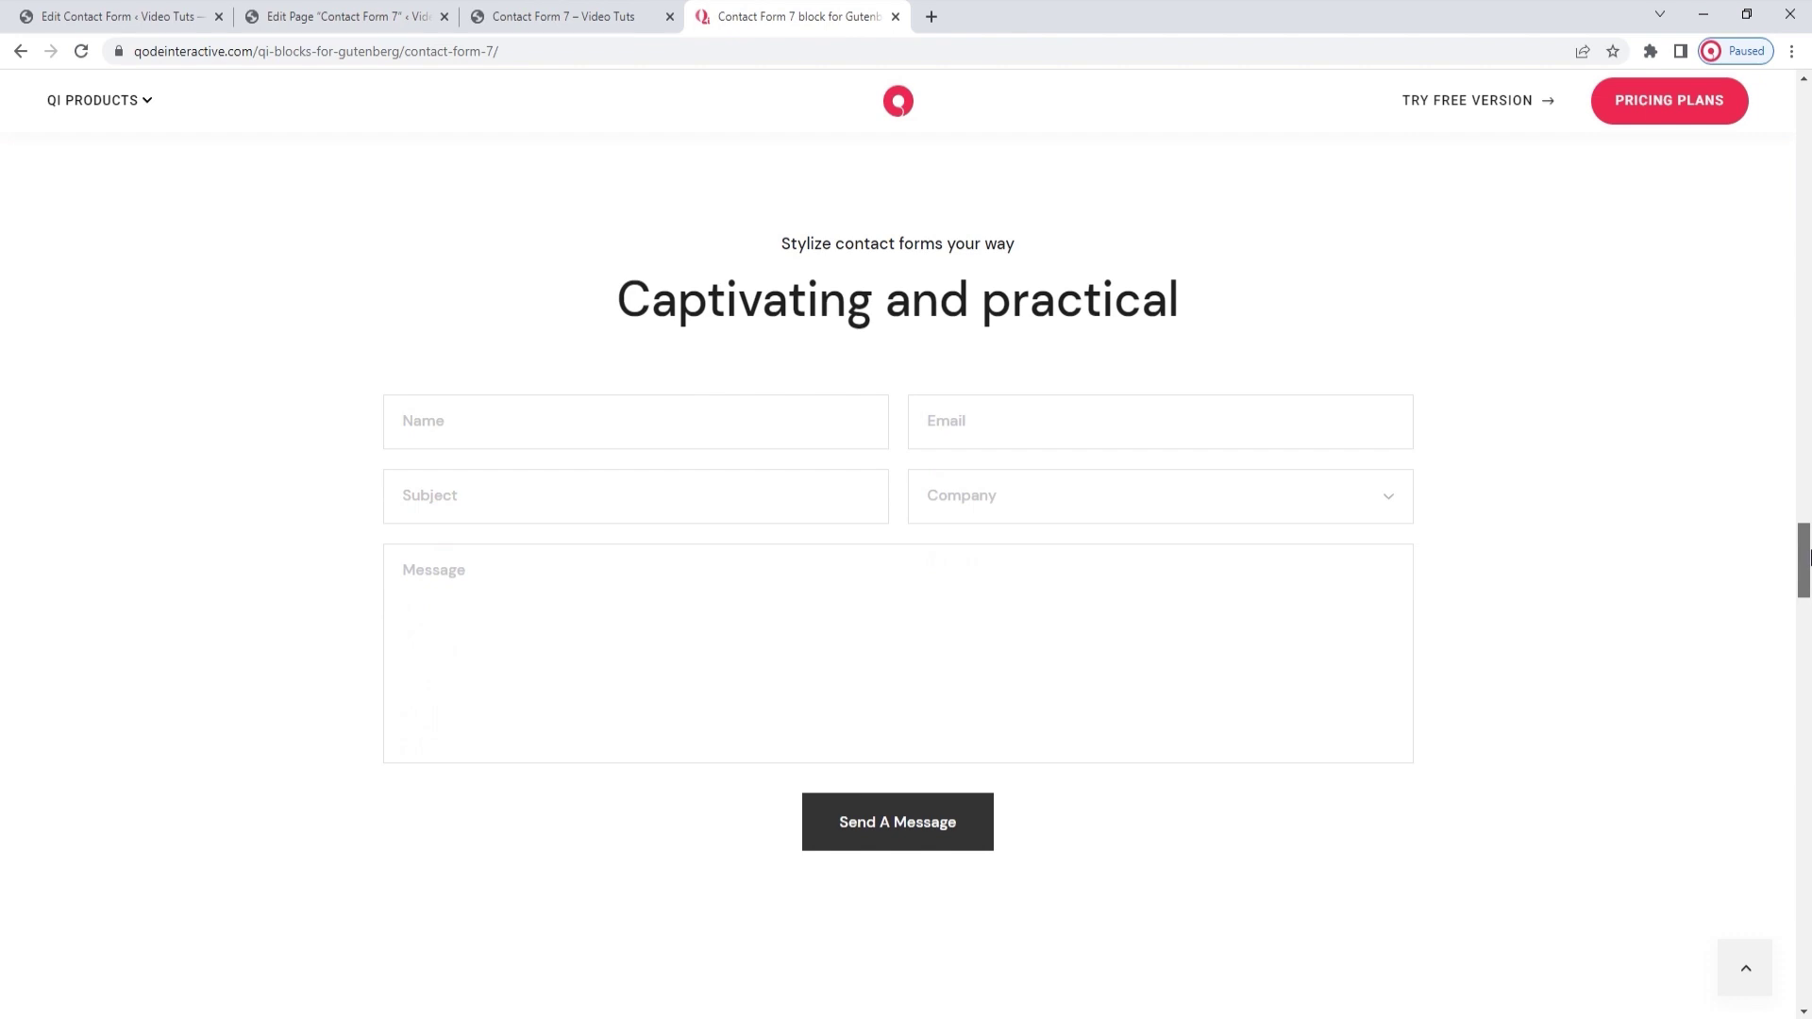
{"action": "left_click_drag", "start_coordinate": [1809, 558], "coordinate": [1809, 615]}
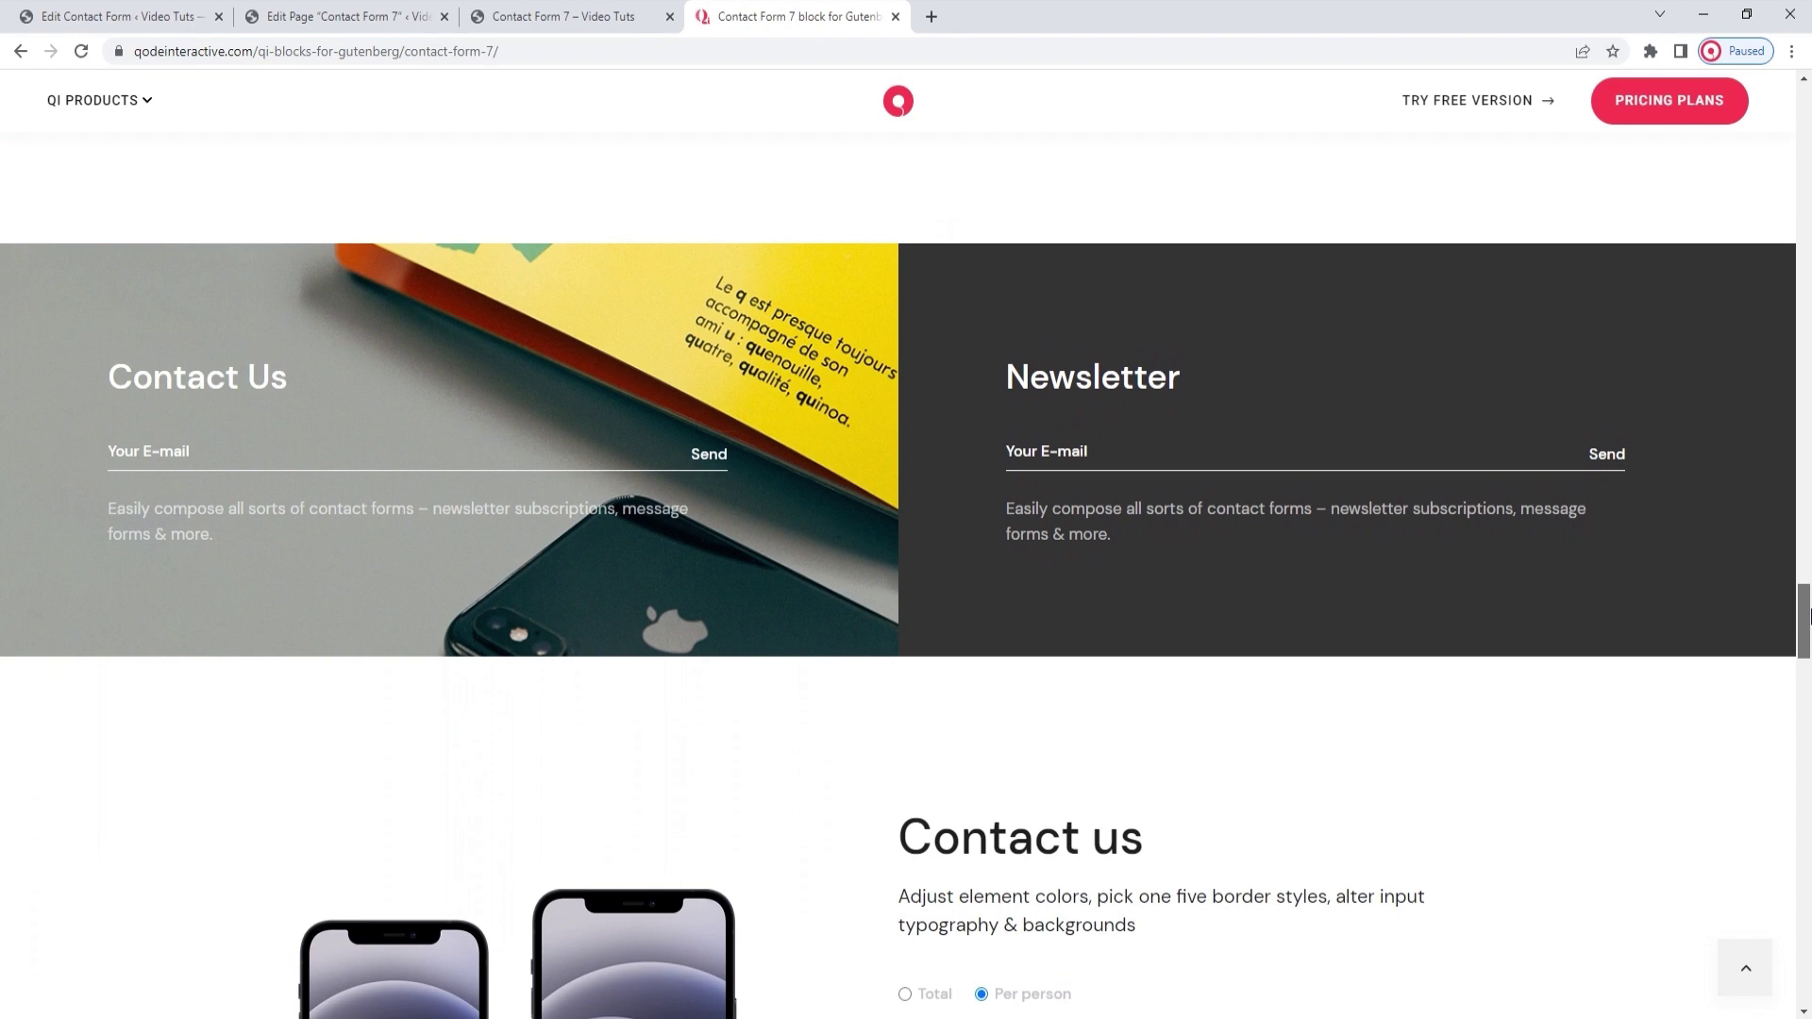
{"action": "left_click_drag", "start_coordinate": [1809, 615], "coordinate": [1808, 903]}
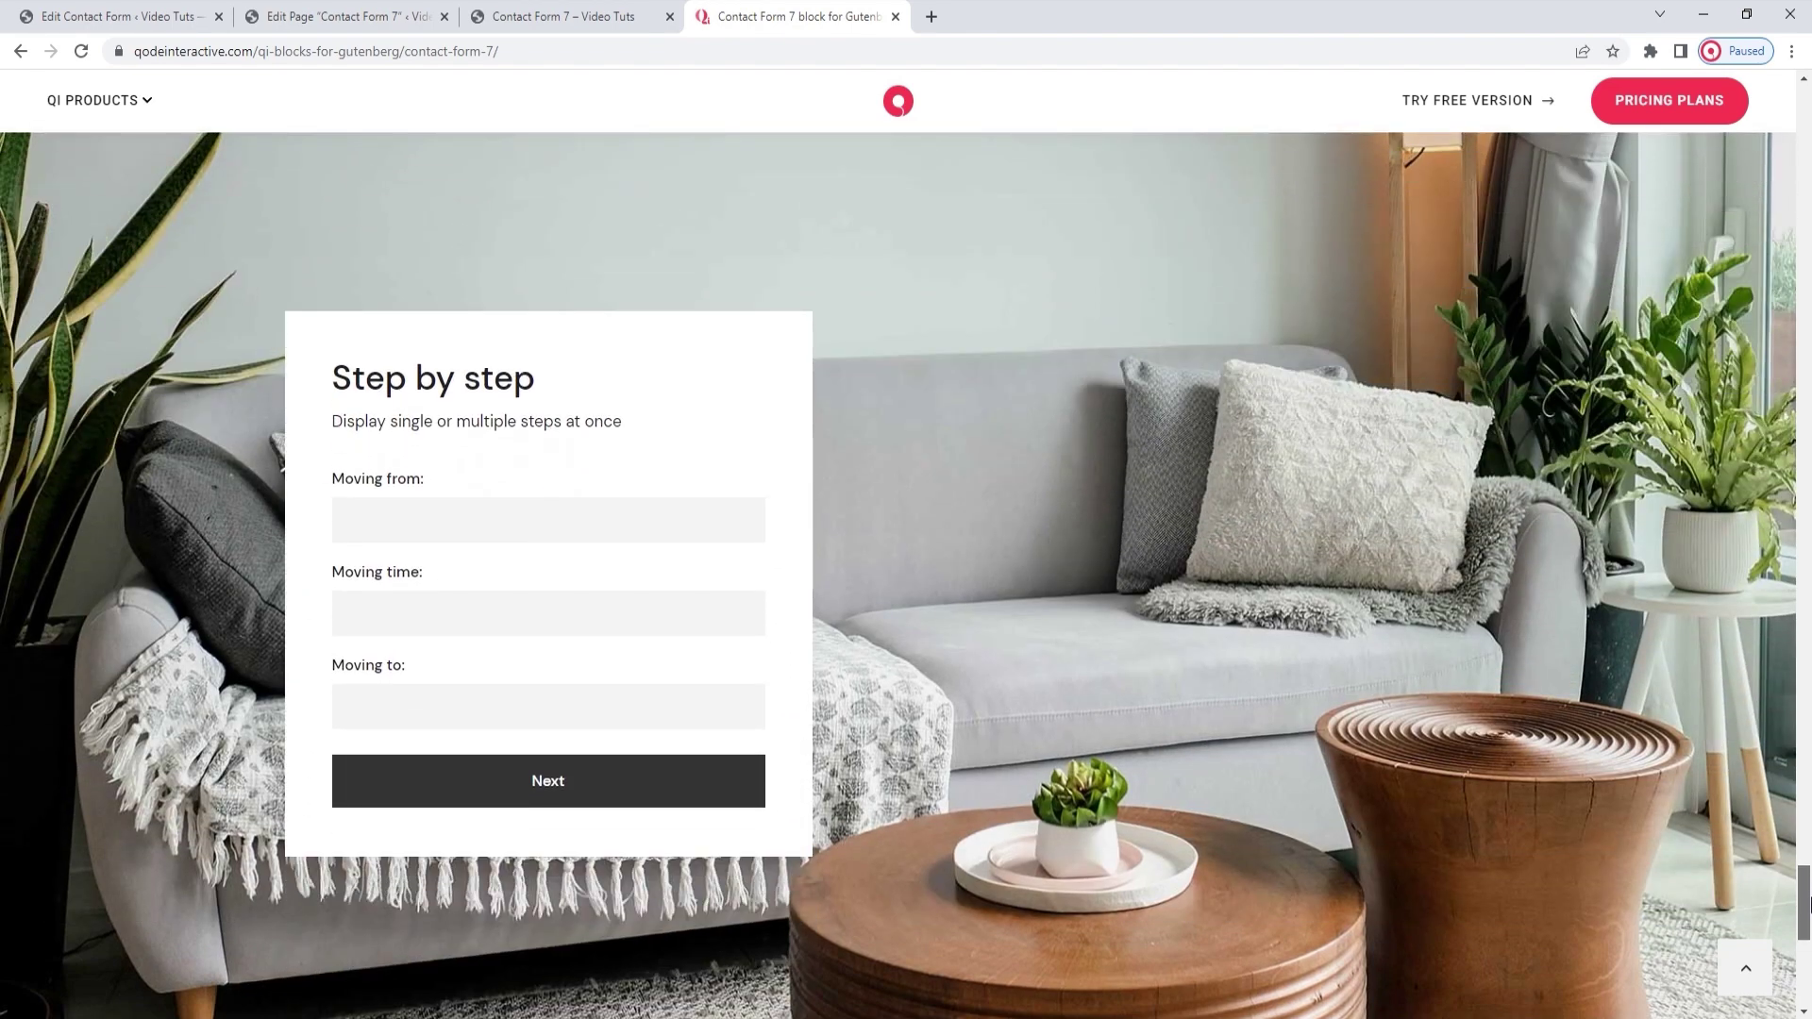